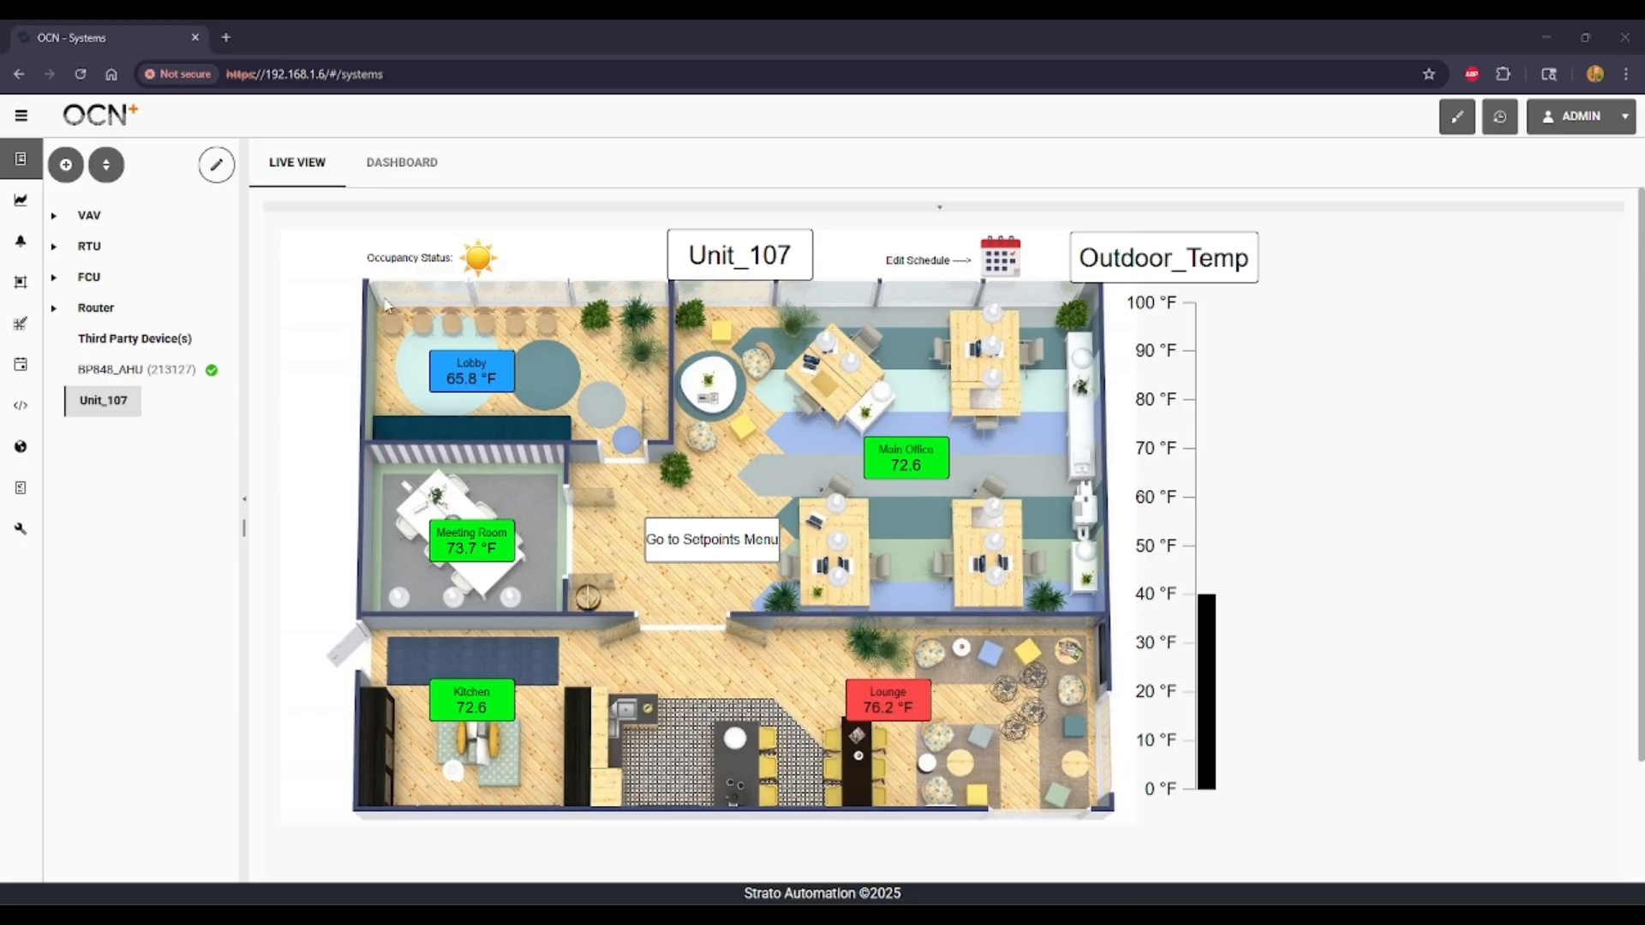
Step: Switch the Unit_107 live view to its setpoints graphic and return to the temperatures graphic
left_click(705, 556)
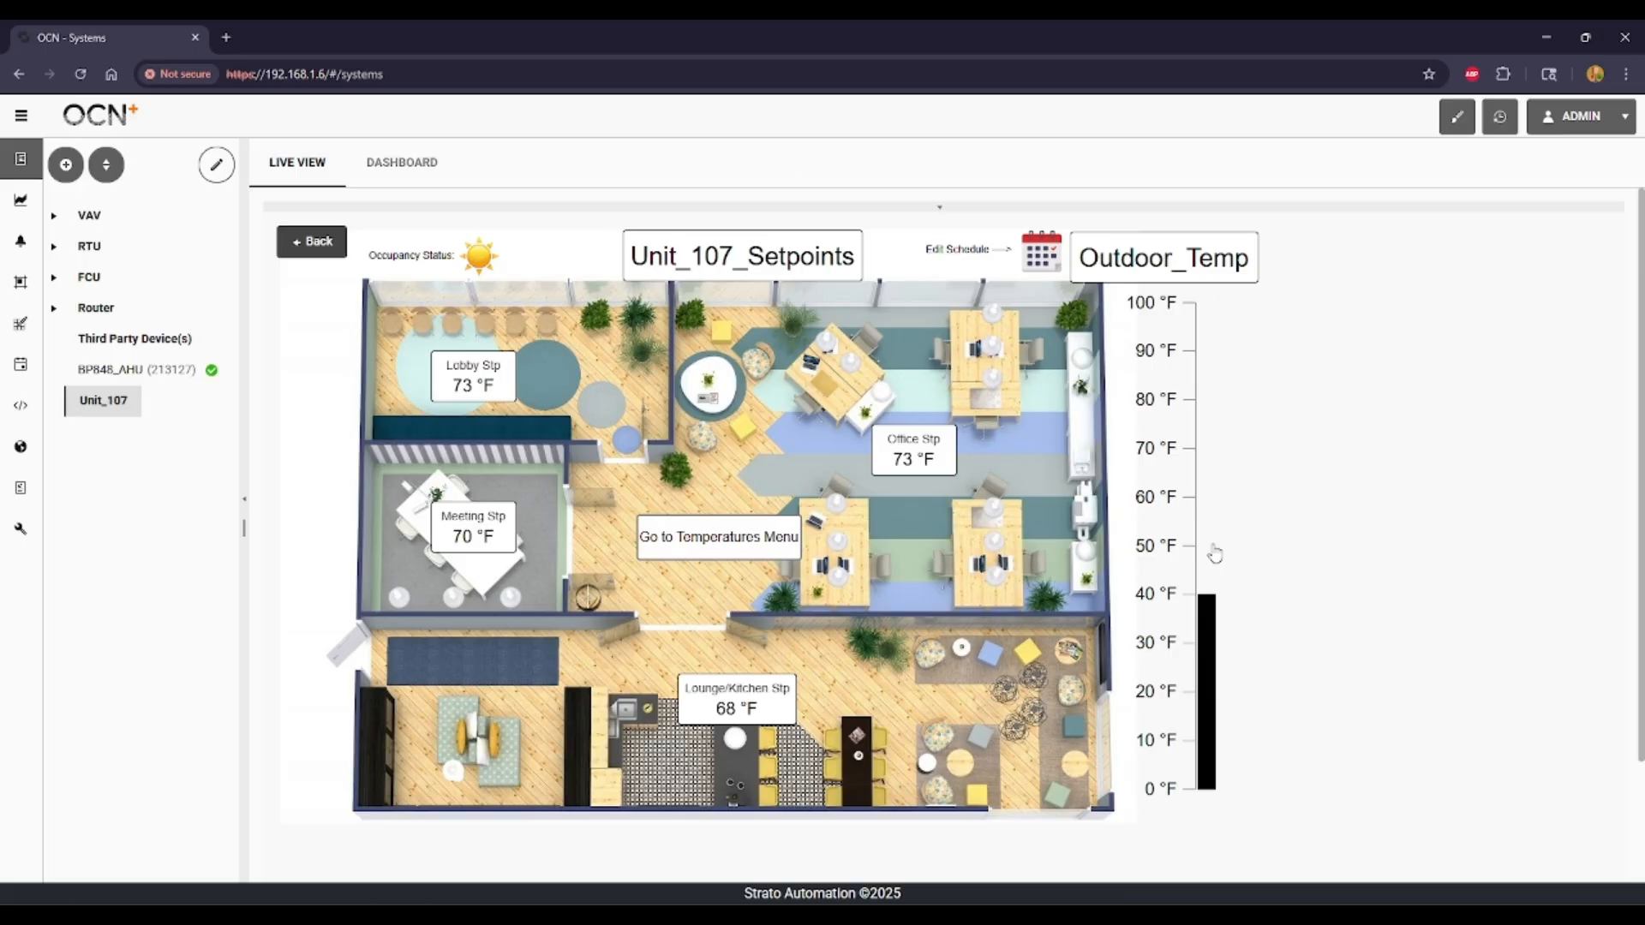
left_click(685, 548)
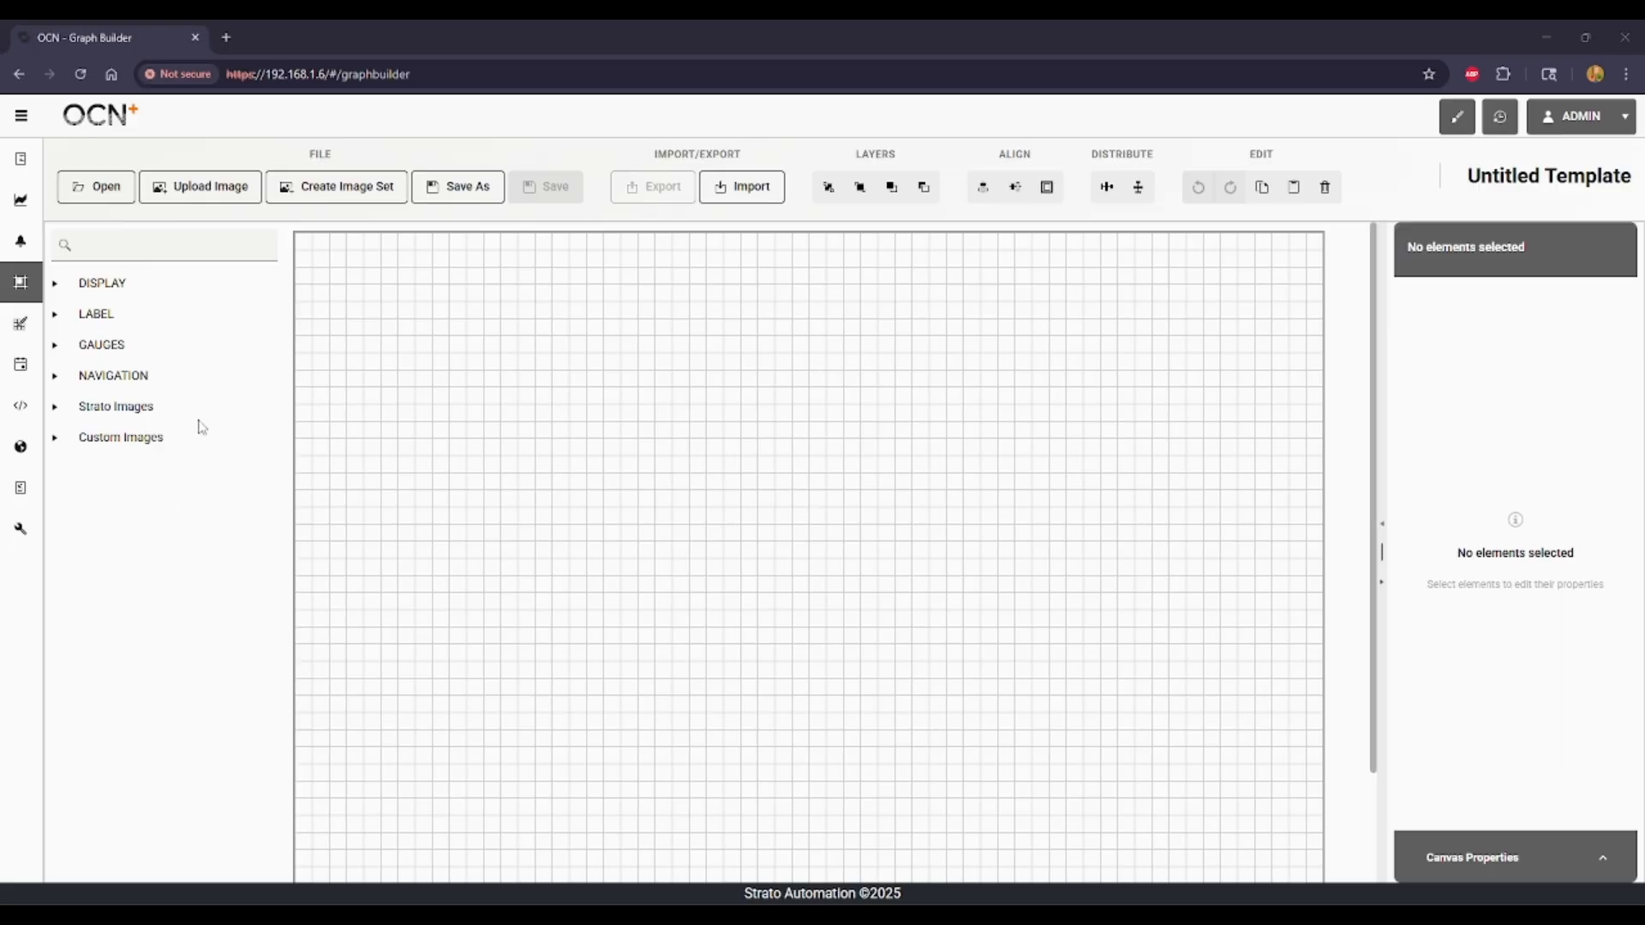
Step: Expand the Display, Label, Gauges, Navigation and Strato Images groups in the Graph Builder element library
left_click(57, 287)
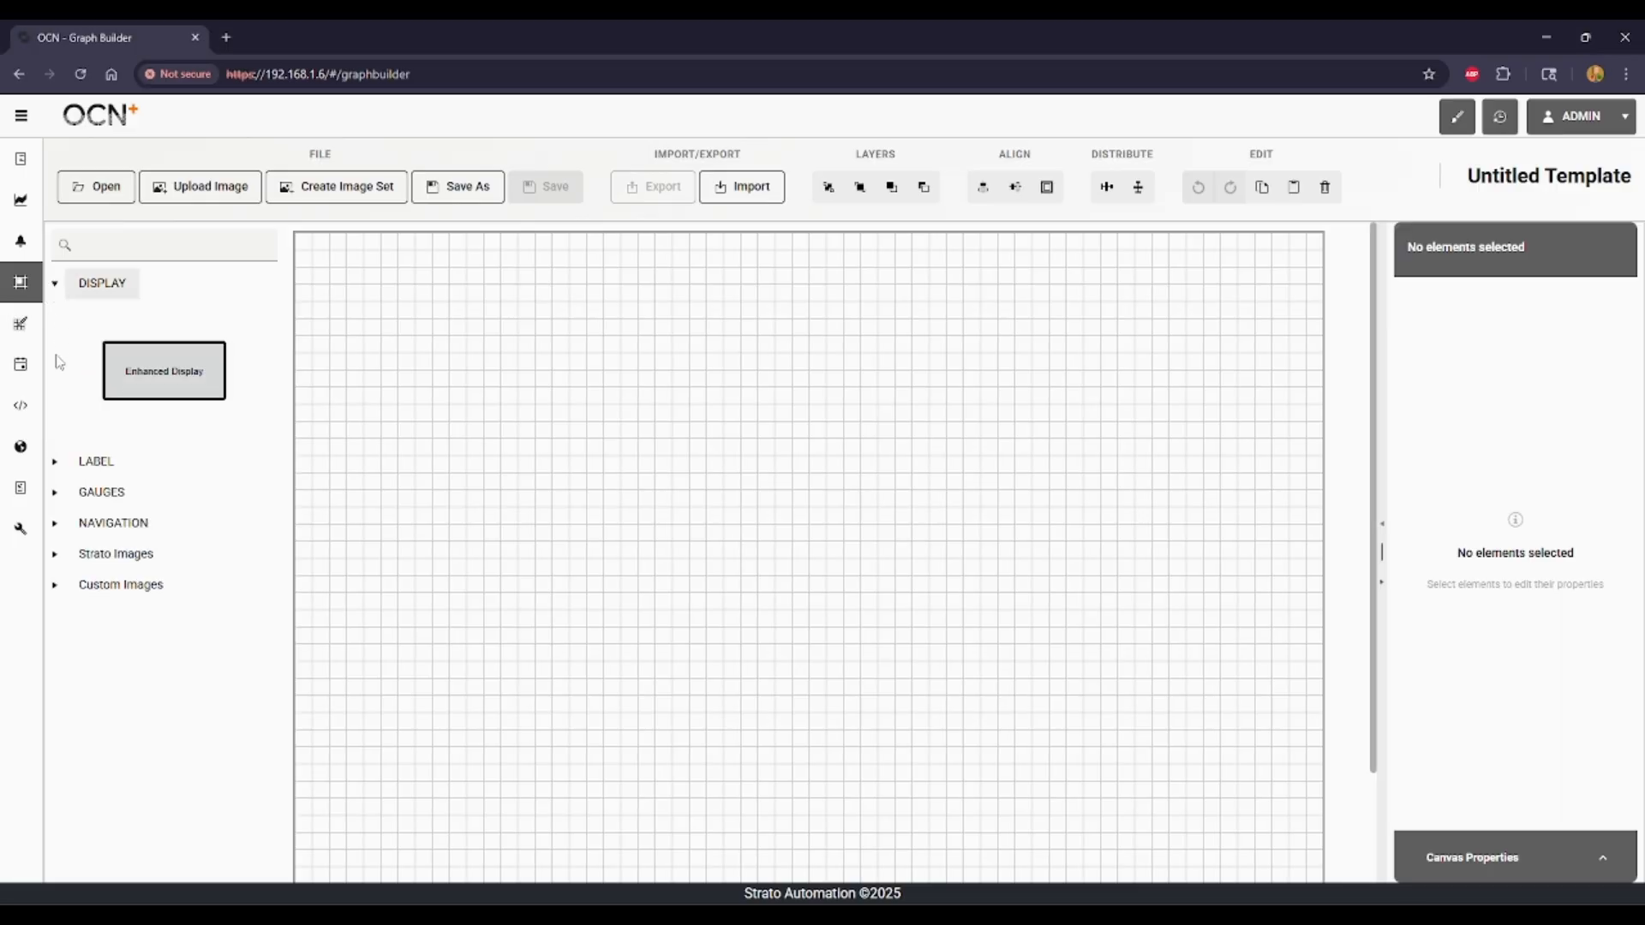
left_click(54, 462)
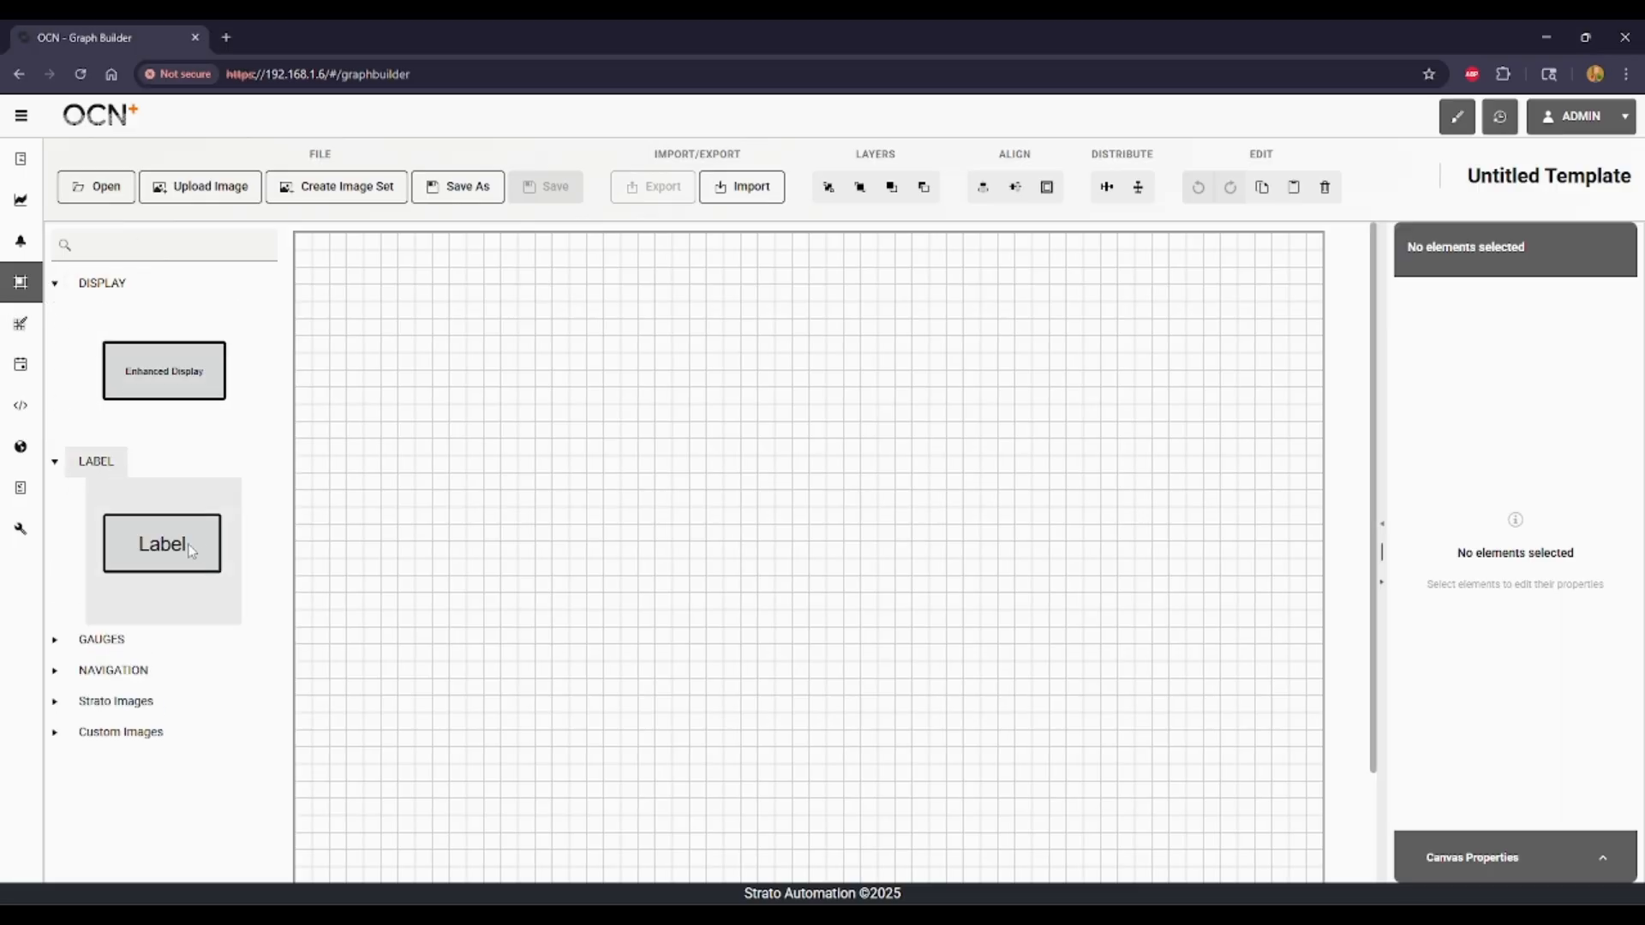
scroll(145, 549, "down", 1)
left_click(53, 557)
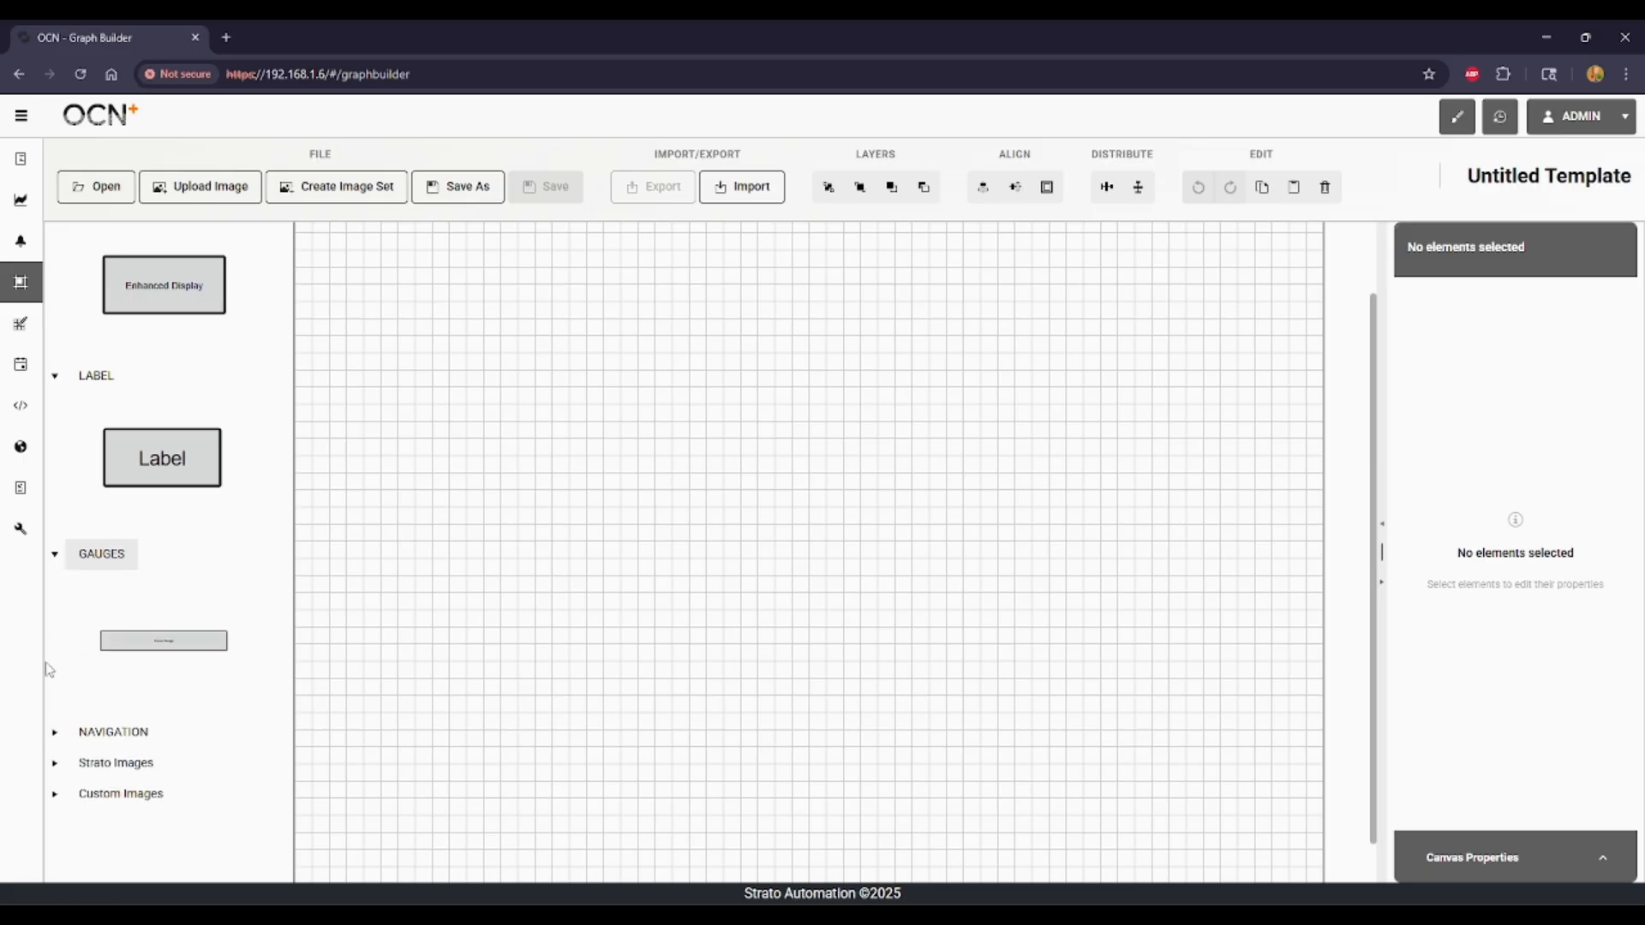
left_click(54, 731)
scroll(141, 610, "down", 1)
left_click(57, 835)
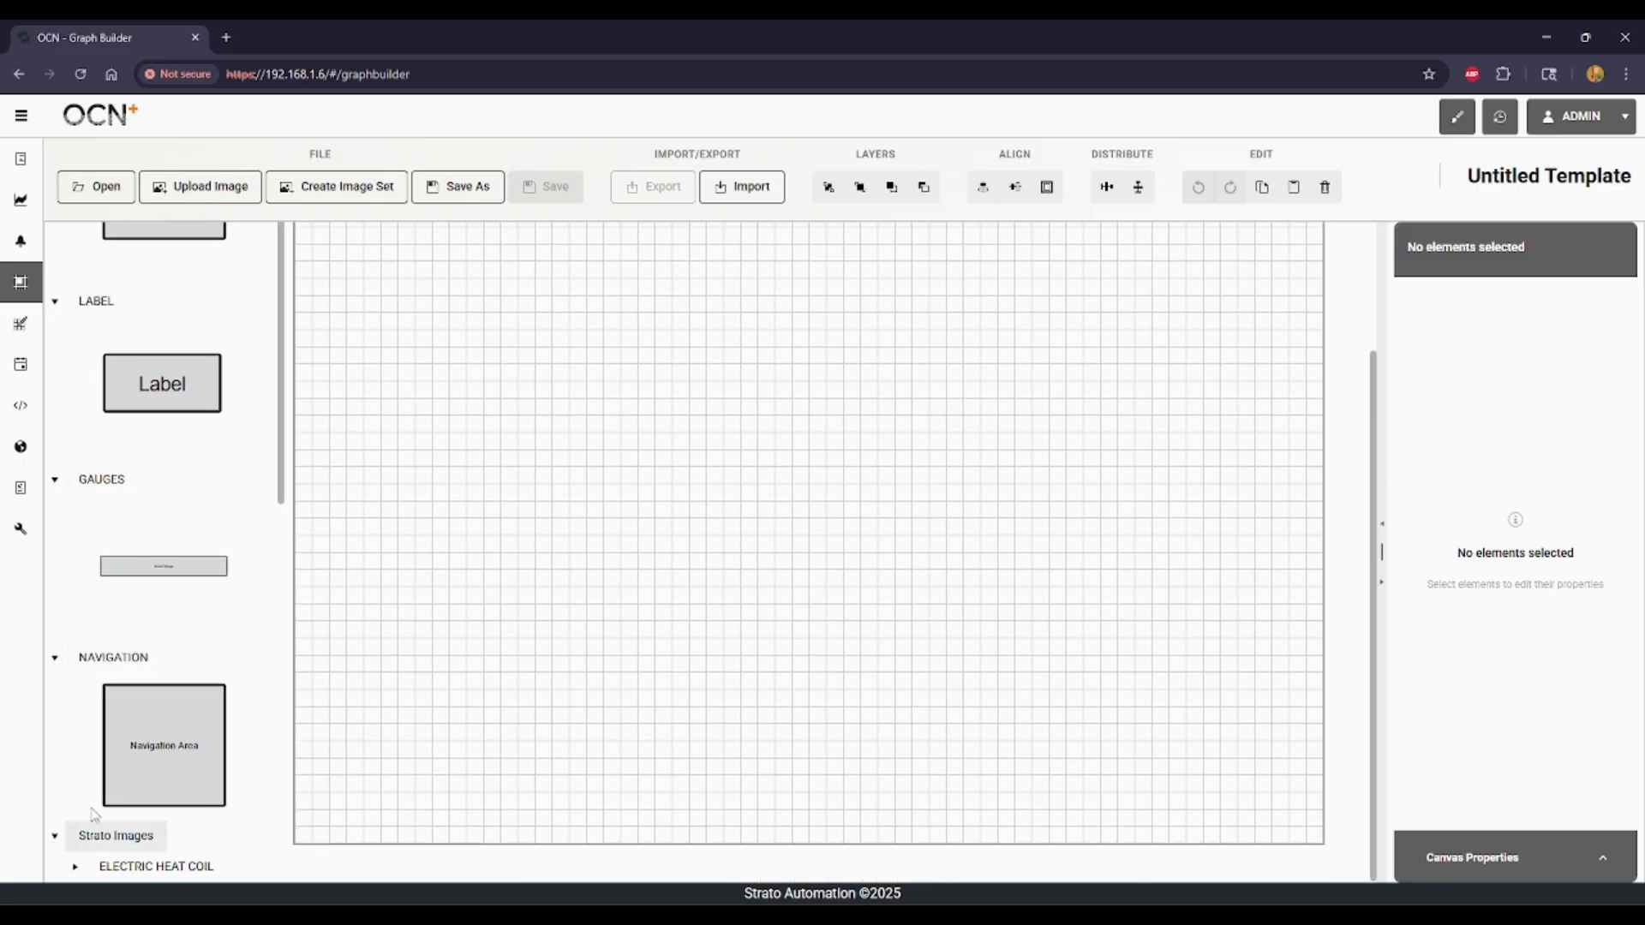
Step: Browse the Strato Images categories, briefly expanding and collapsing Alarms, Fan and Exhaust Fan
scroll(153, 617, "down", 5)
scroll(153, 615, "down", 3)
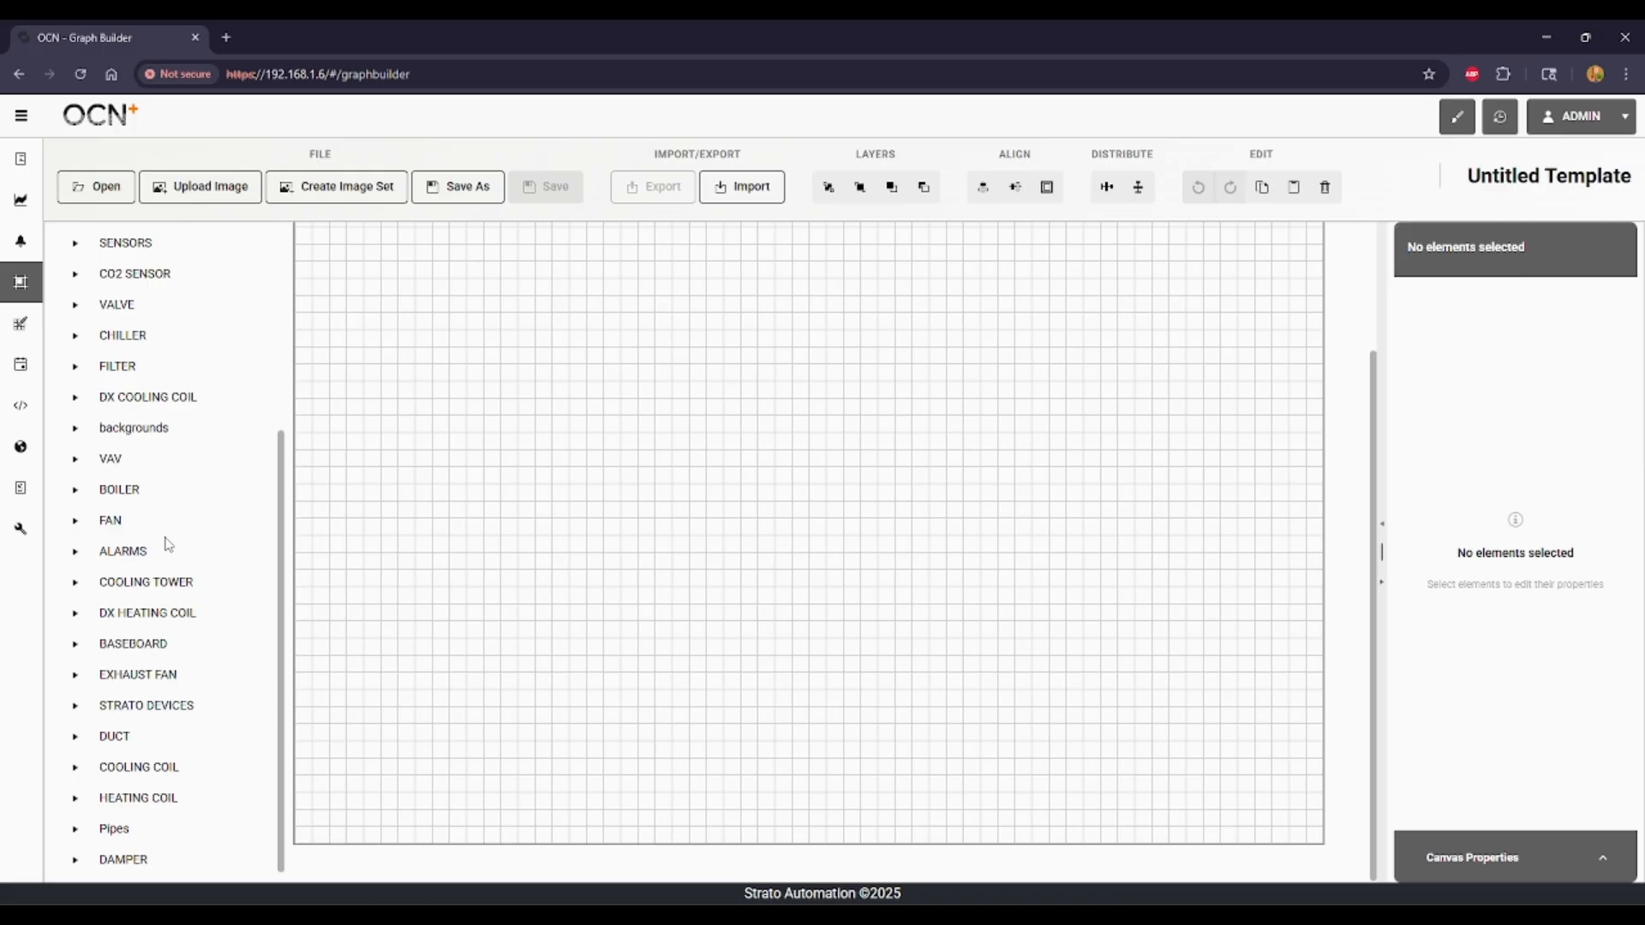
left_click(94, 551)
left_click(76, 553)
left_click(75, 522)
left_click(74, 522)
scroll(75, 549, "down", 1)
left_click(76, 656)
left_click(76, 656)
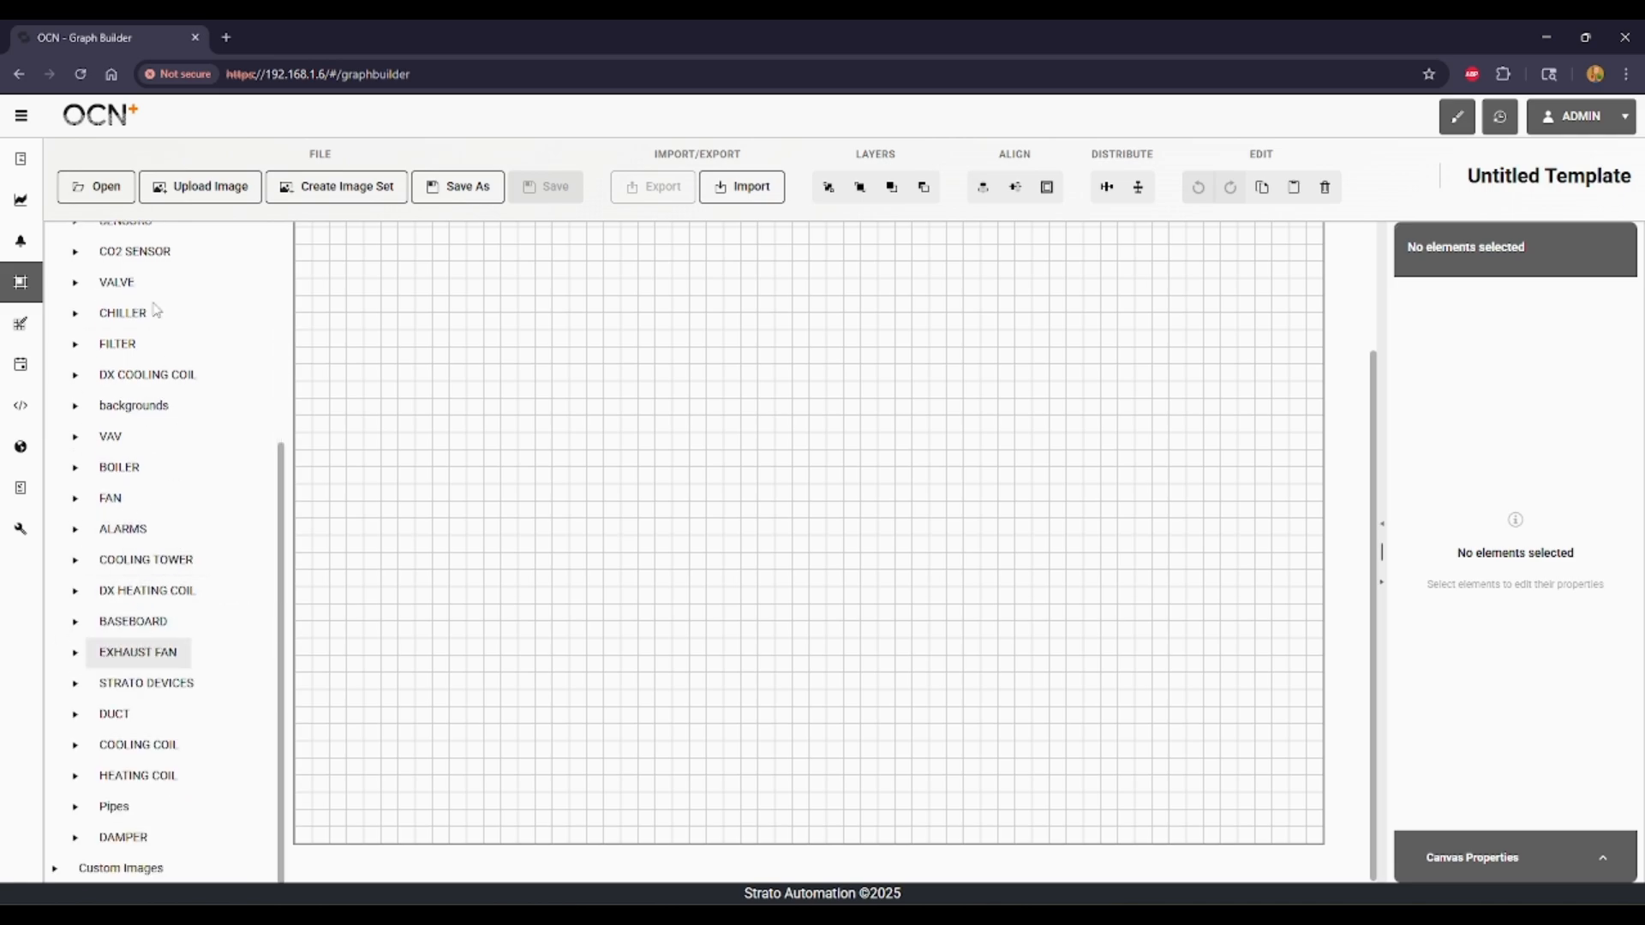
Step: Expand the Custom Images group, look through its uploaded images and return to the start of the library
scroll(145, 446, "up", 2)
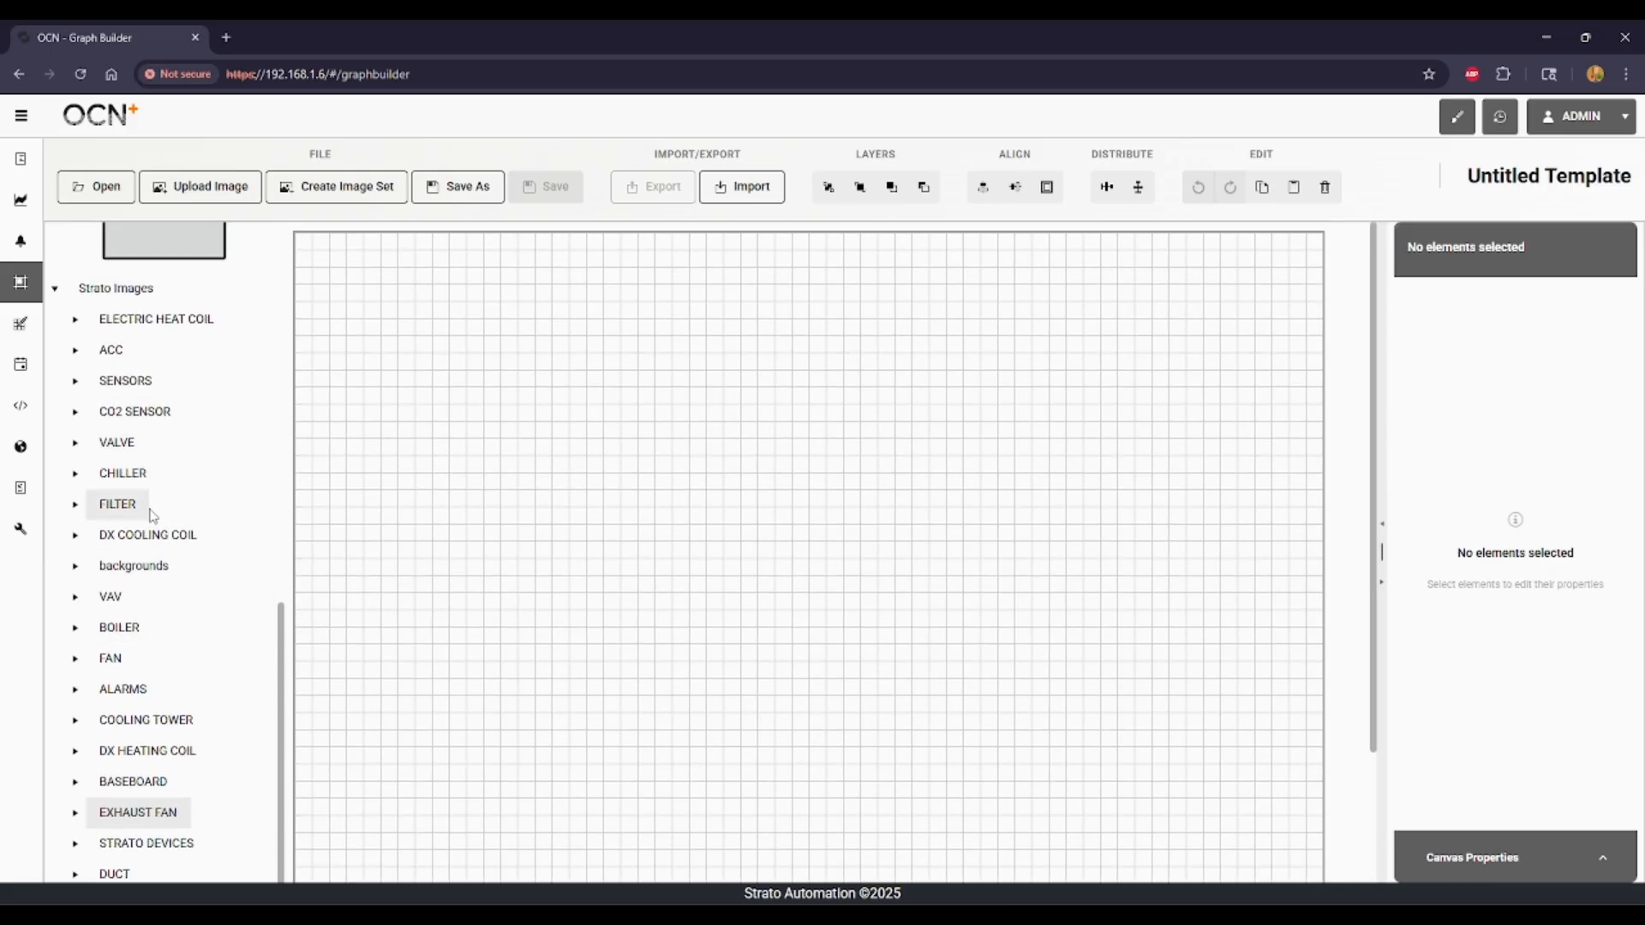
scroll(155, 531, "down", 2)
left_click(55, 866)
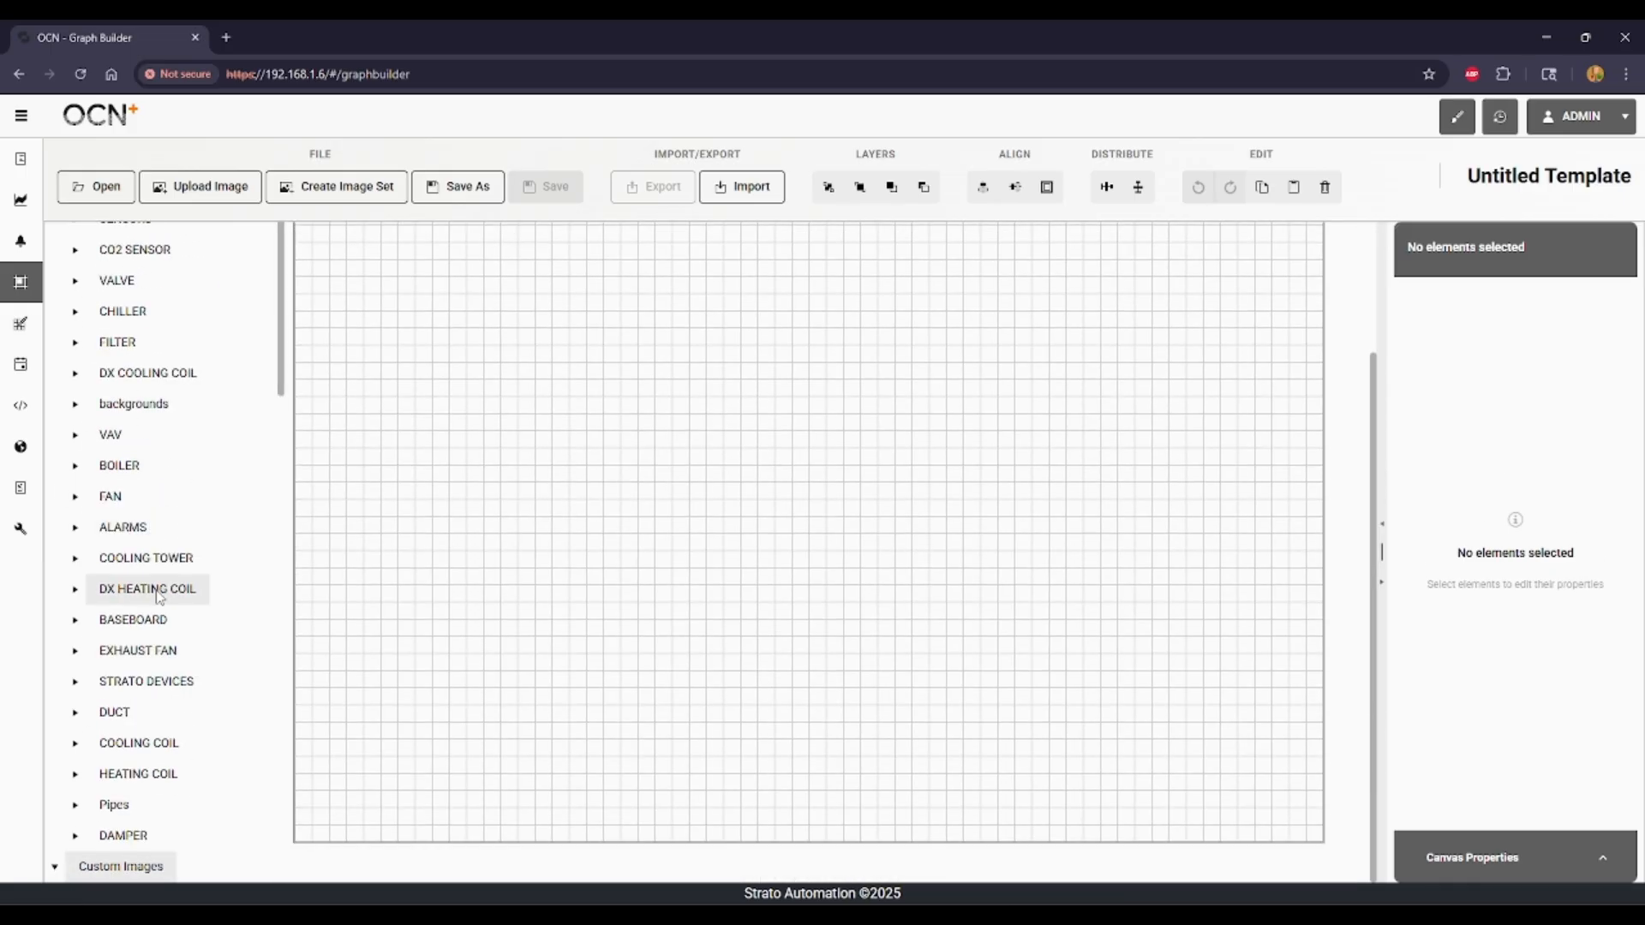
scroll(160, 592, "down", 3)
scroll(159, 598, "down", 2)
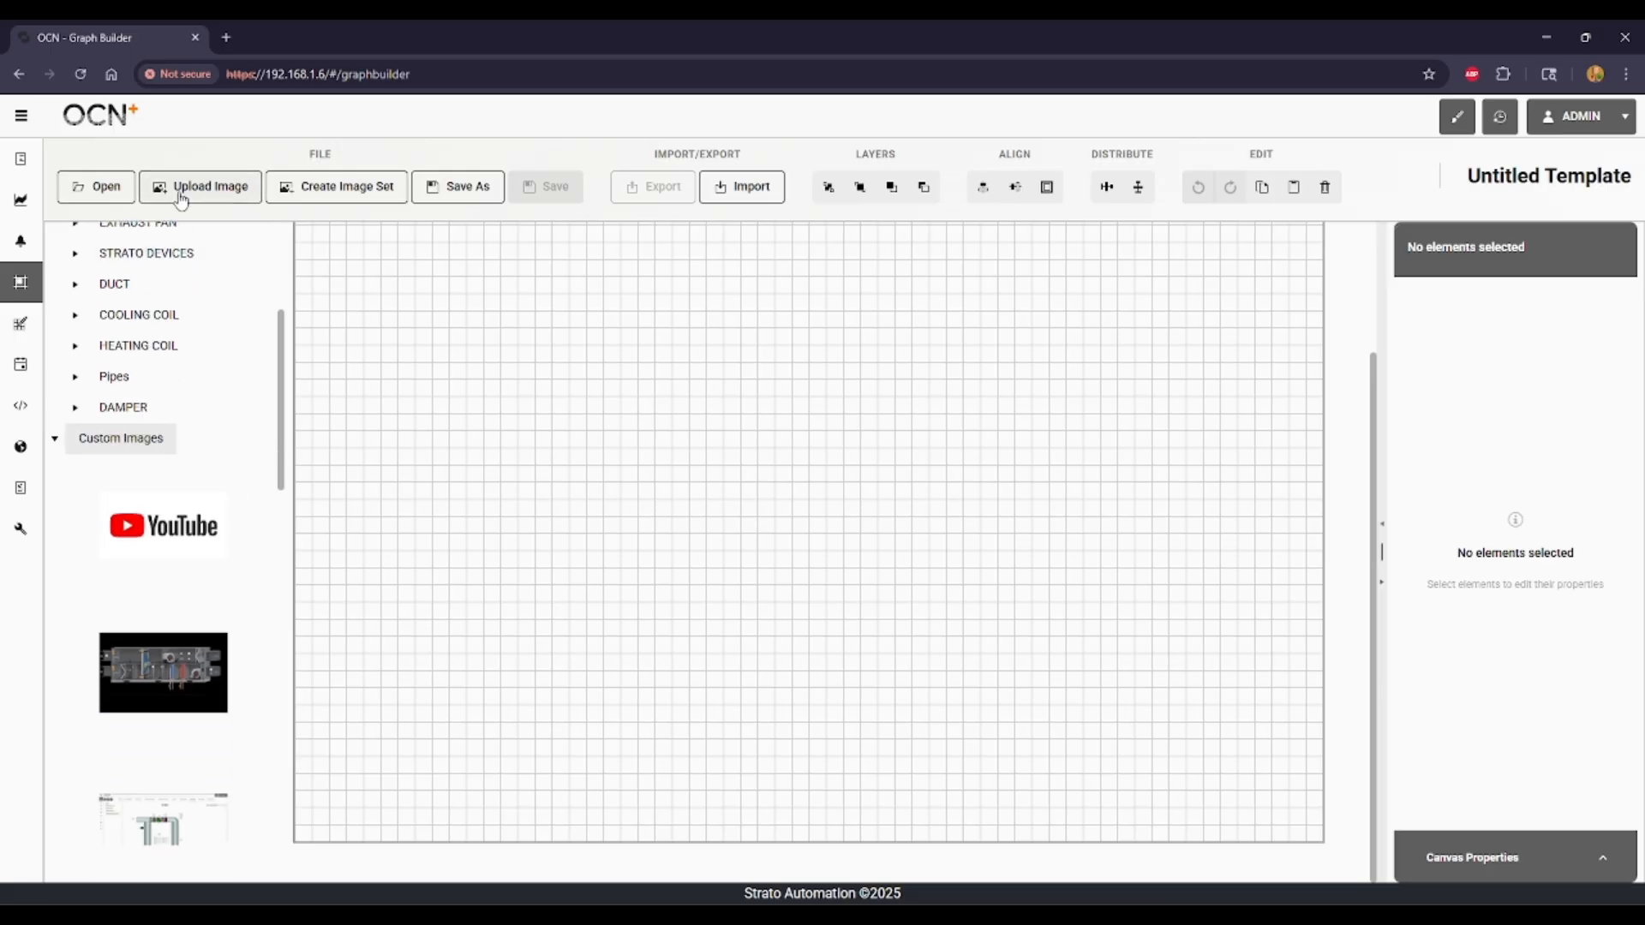
scroll(118, 634, "down", 10)
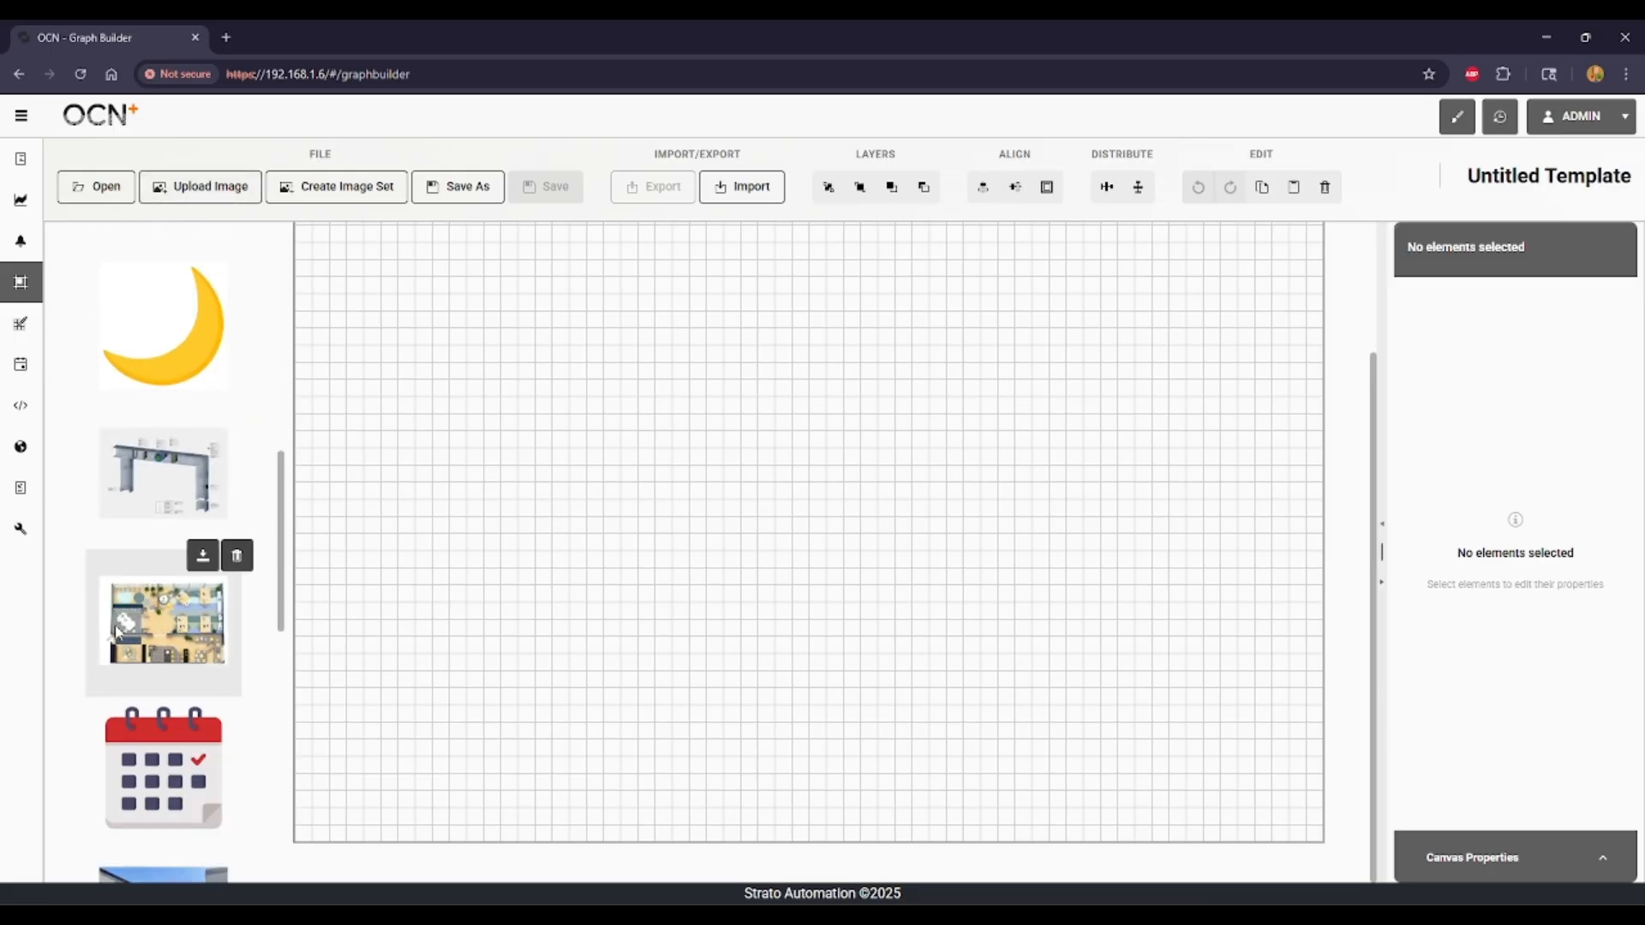
scroll(118, 634, "down", 10)
scroll(141, 692, "up", 5)
scroll(141, 692, "up", 15)
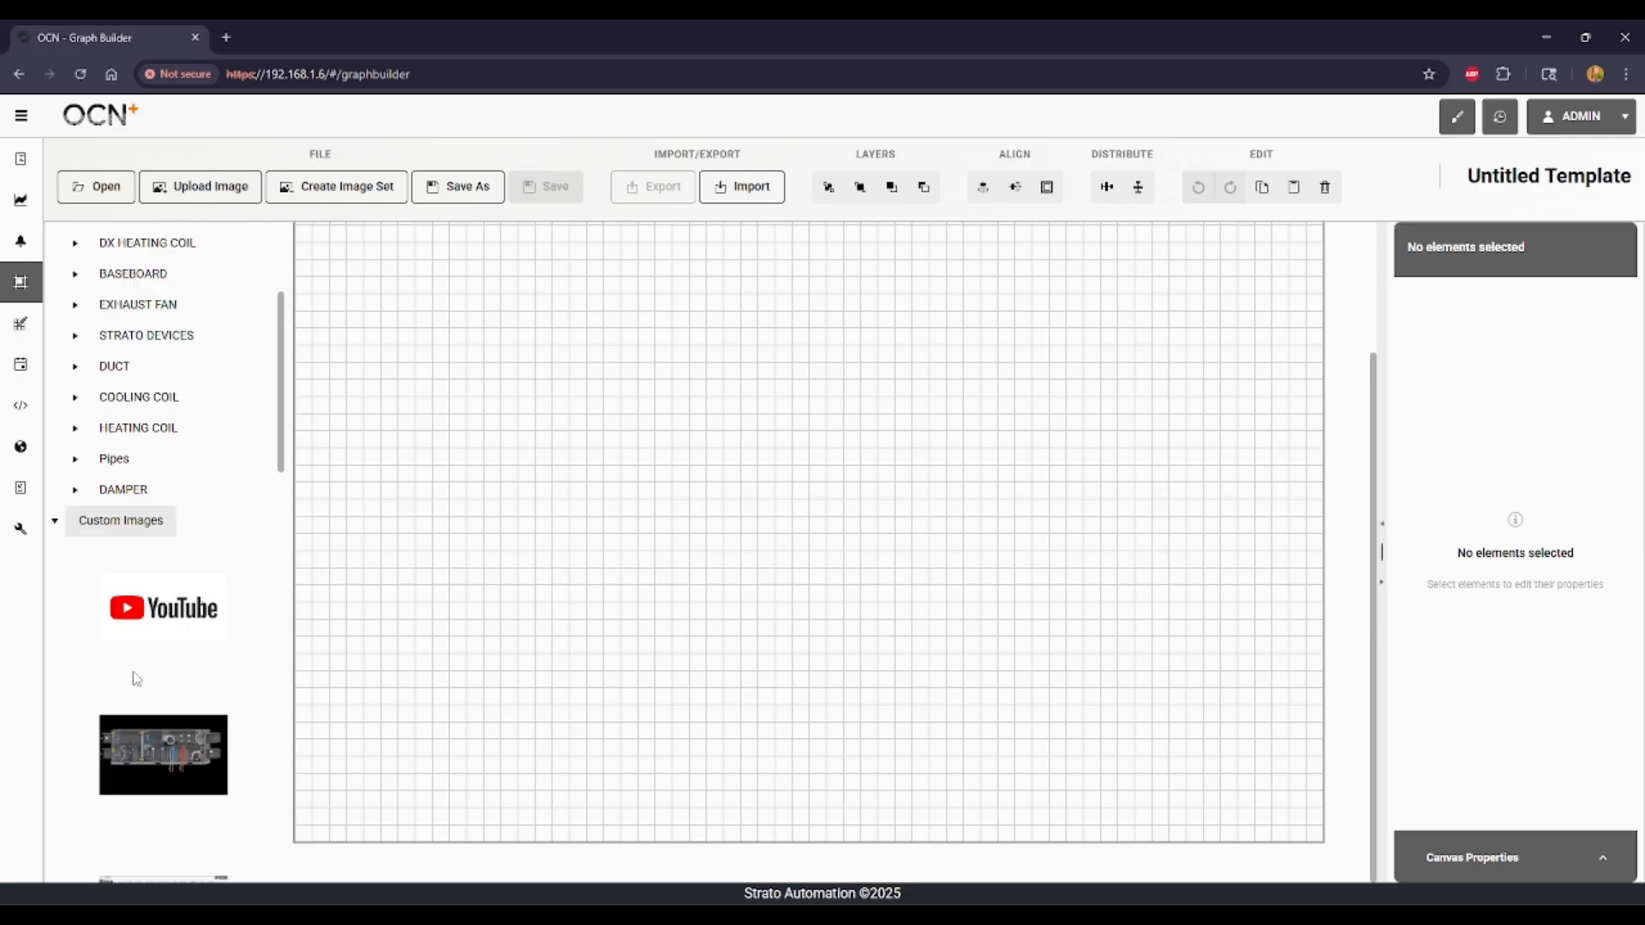
scroll(60, 566, "up", 10)
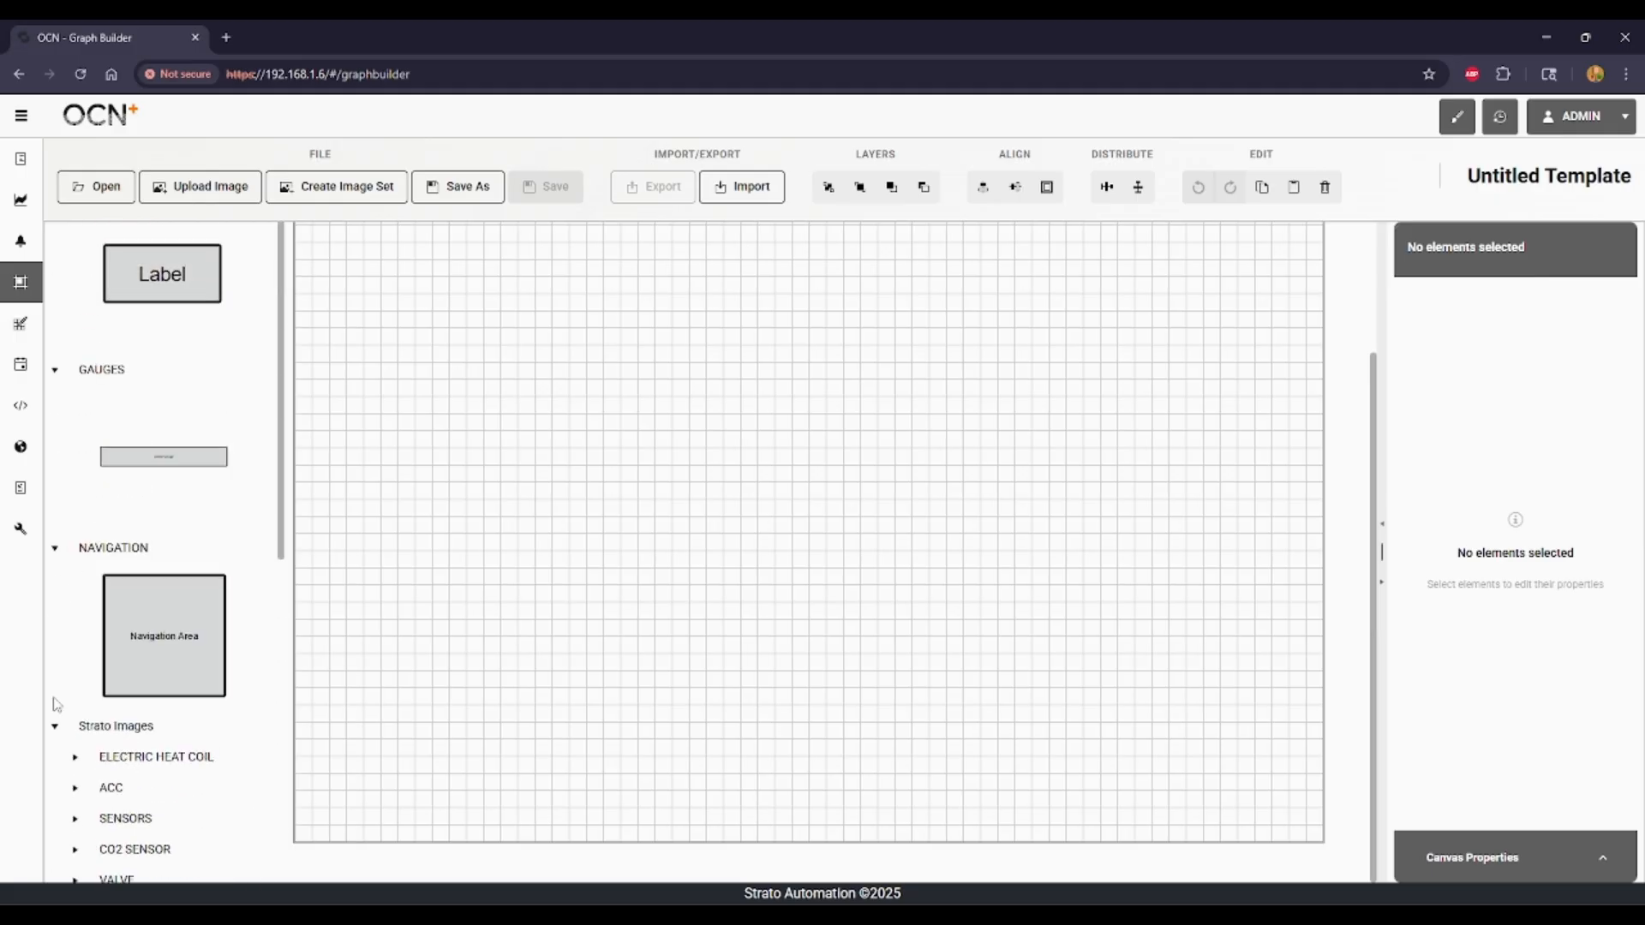
scroll(53, 730, "up", 5)
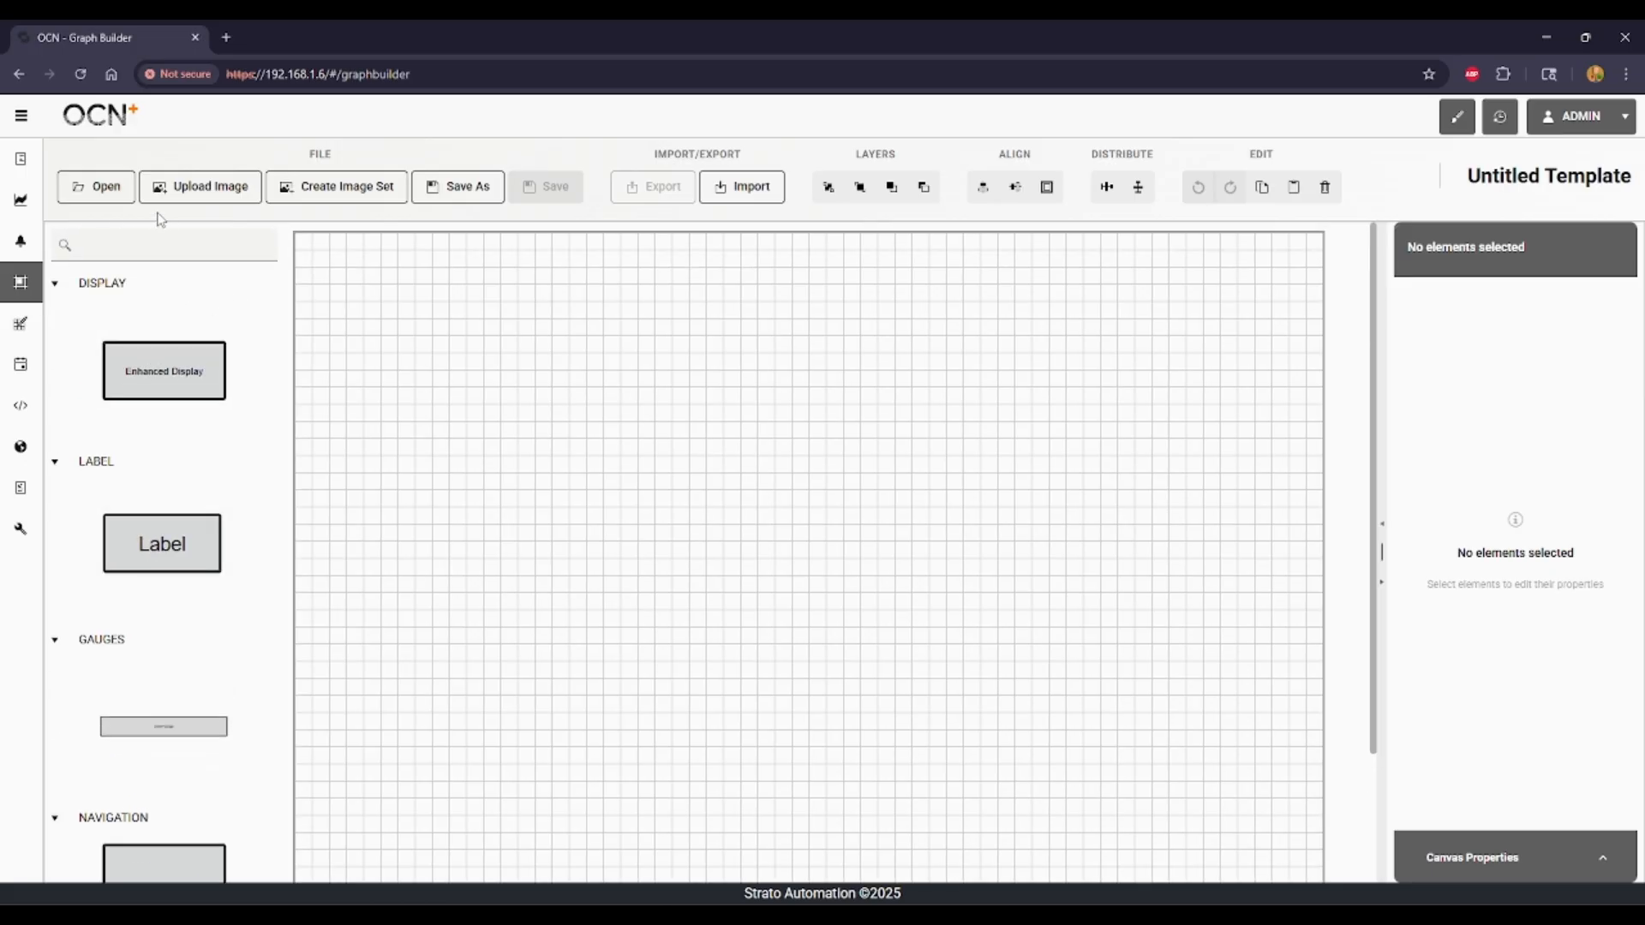
Step: Search the element library for "enh", clear the search and look over the basic elements
left_click(154, 244)
type("enh")
key("BackSpace")
key("BackSpace")
key("BackSpace")
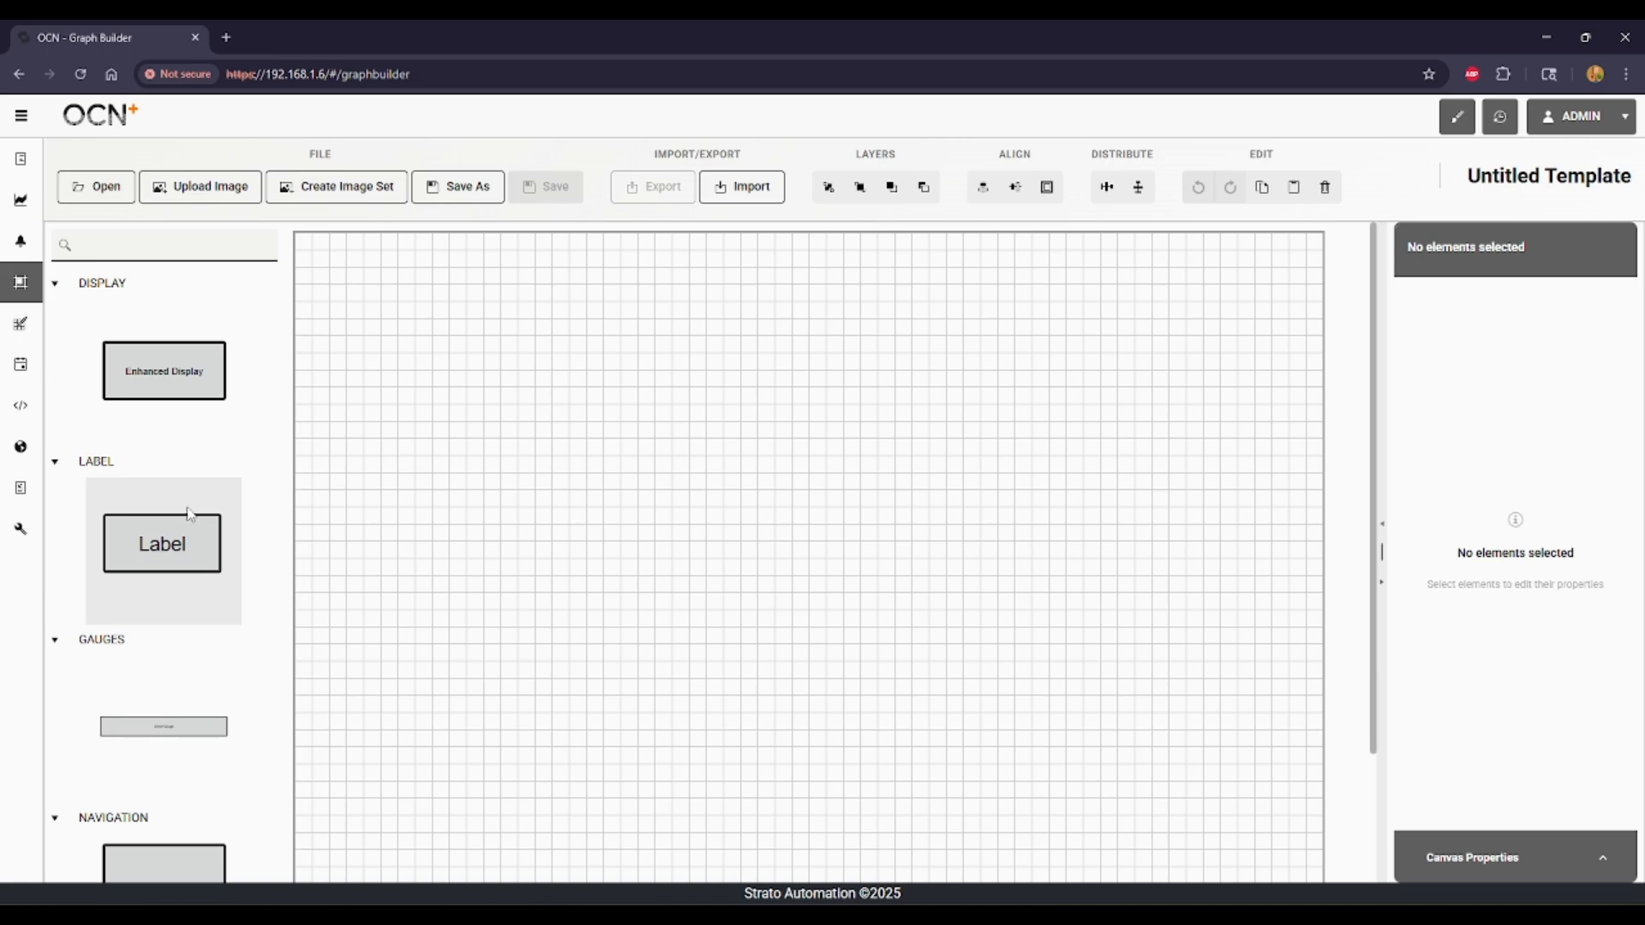
scroll(186, 513, "down", 1)
scroll(176, 514, "up", 1)
scroll(150, 587, "down", 1)
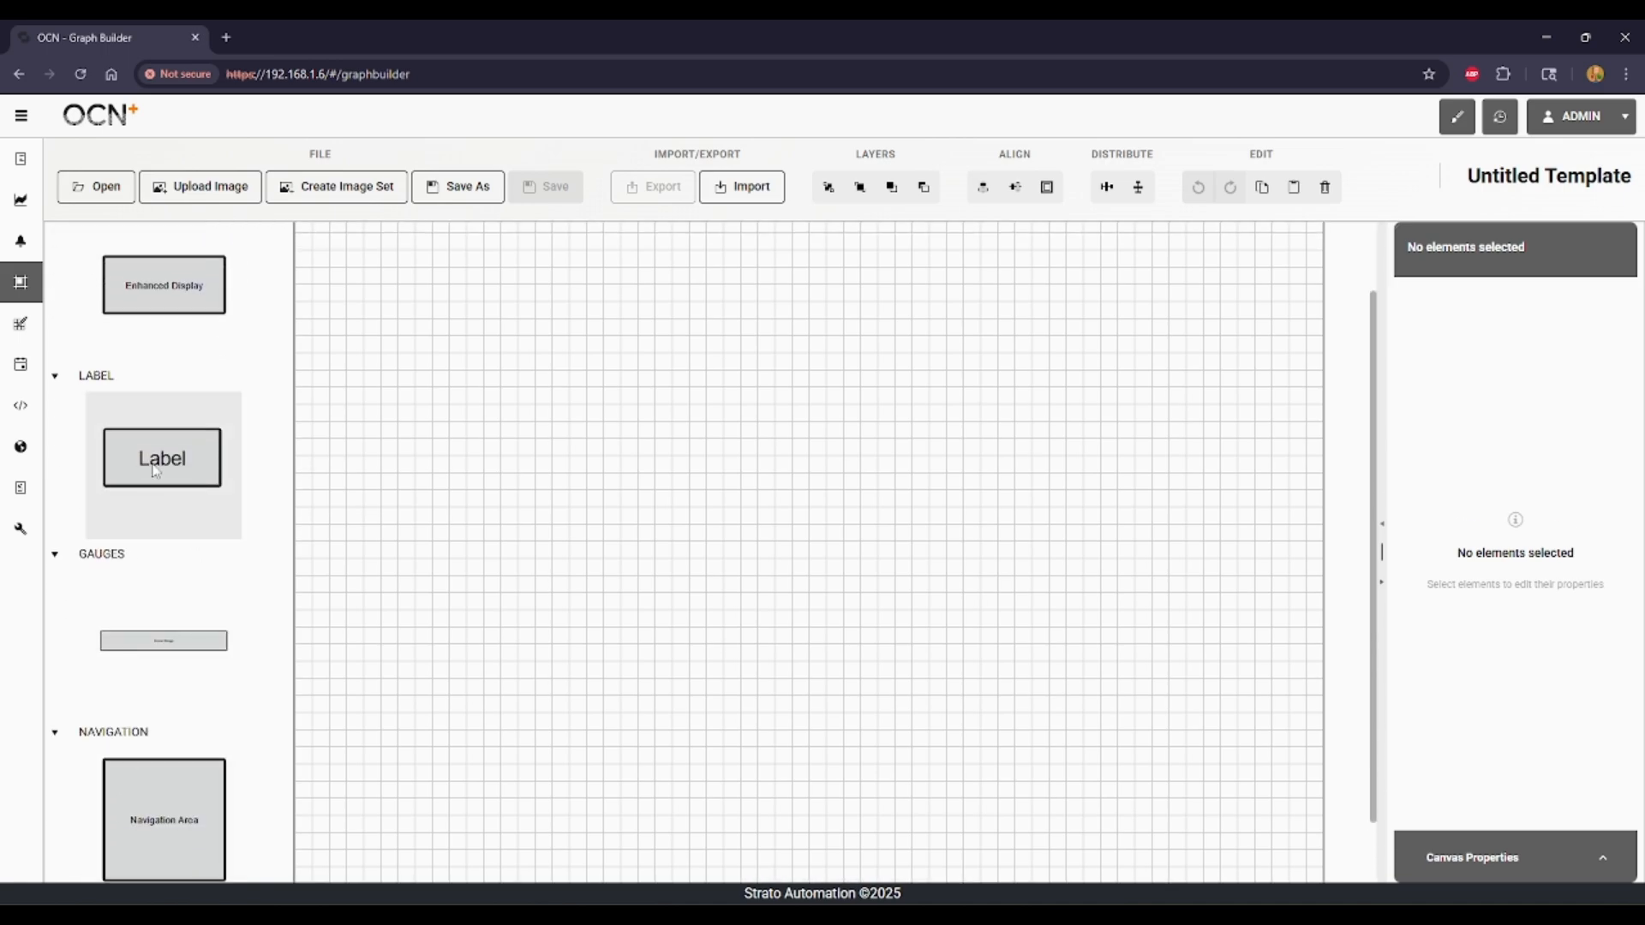
scroll(154, 467, "up", 1)
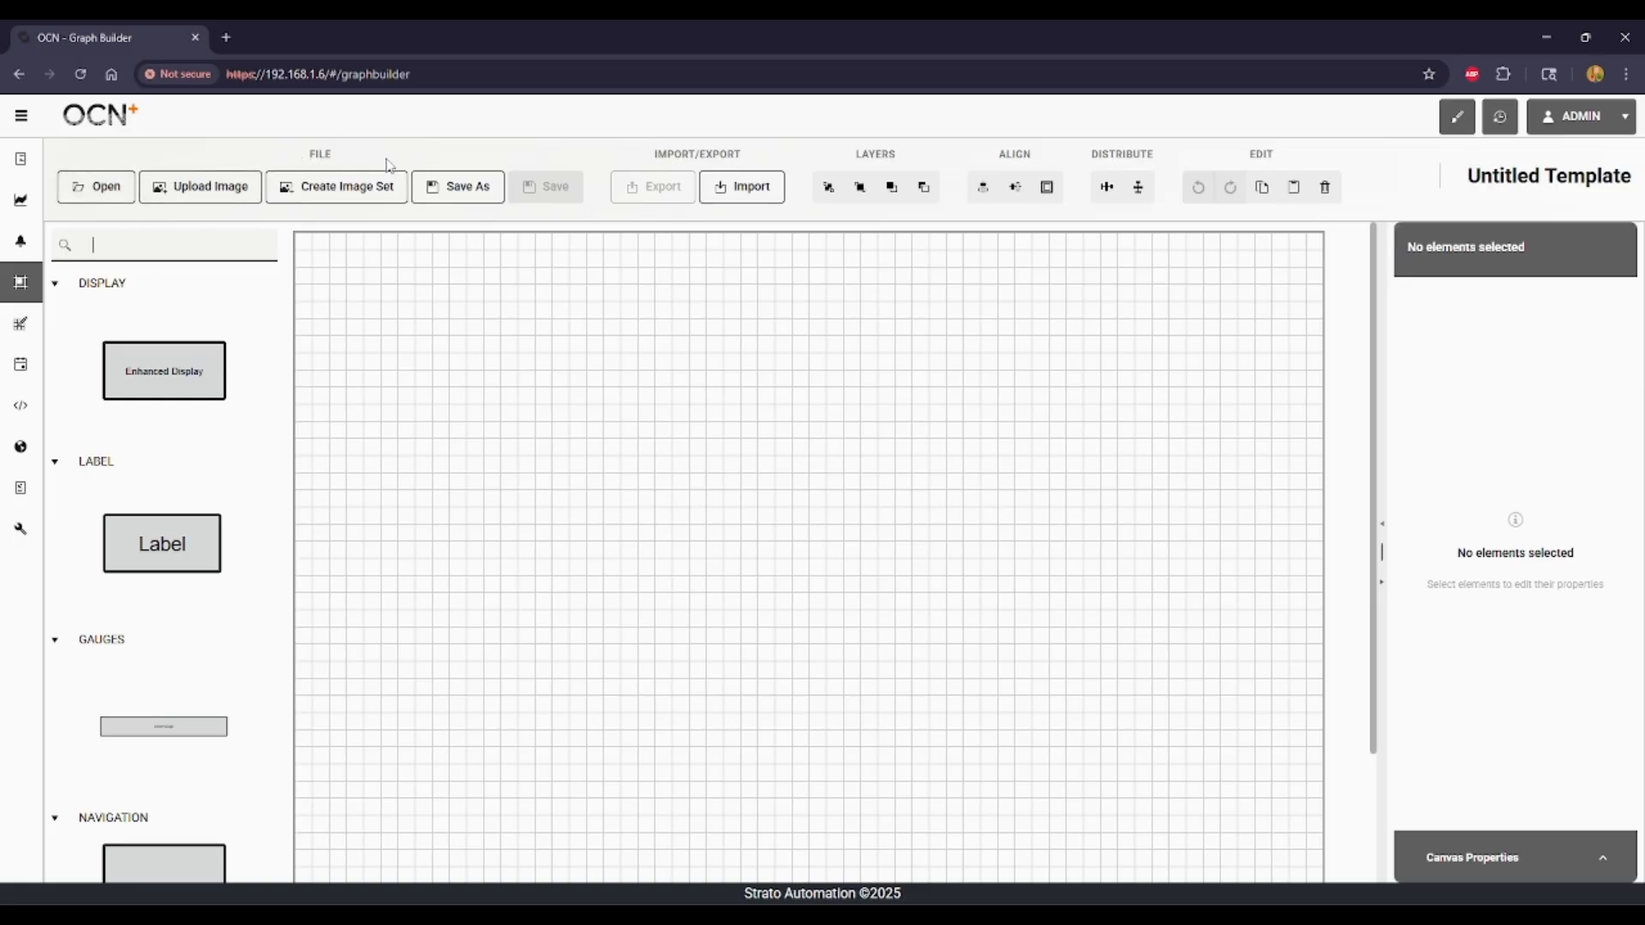
Step: Open the list of saved templates, look through it and close it without choosing one
left_click(94, 186)
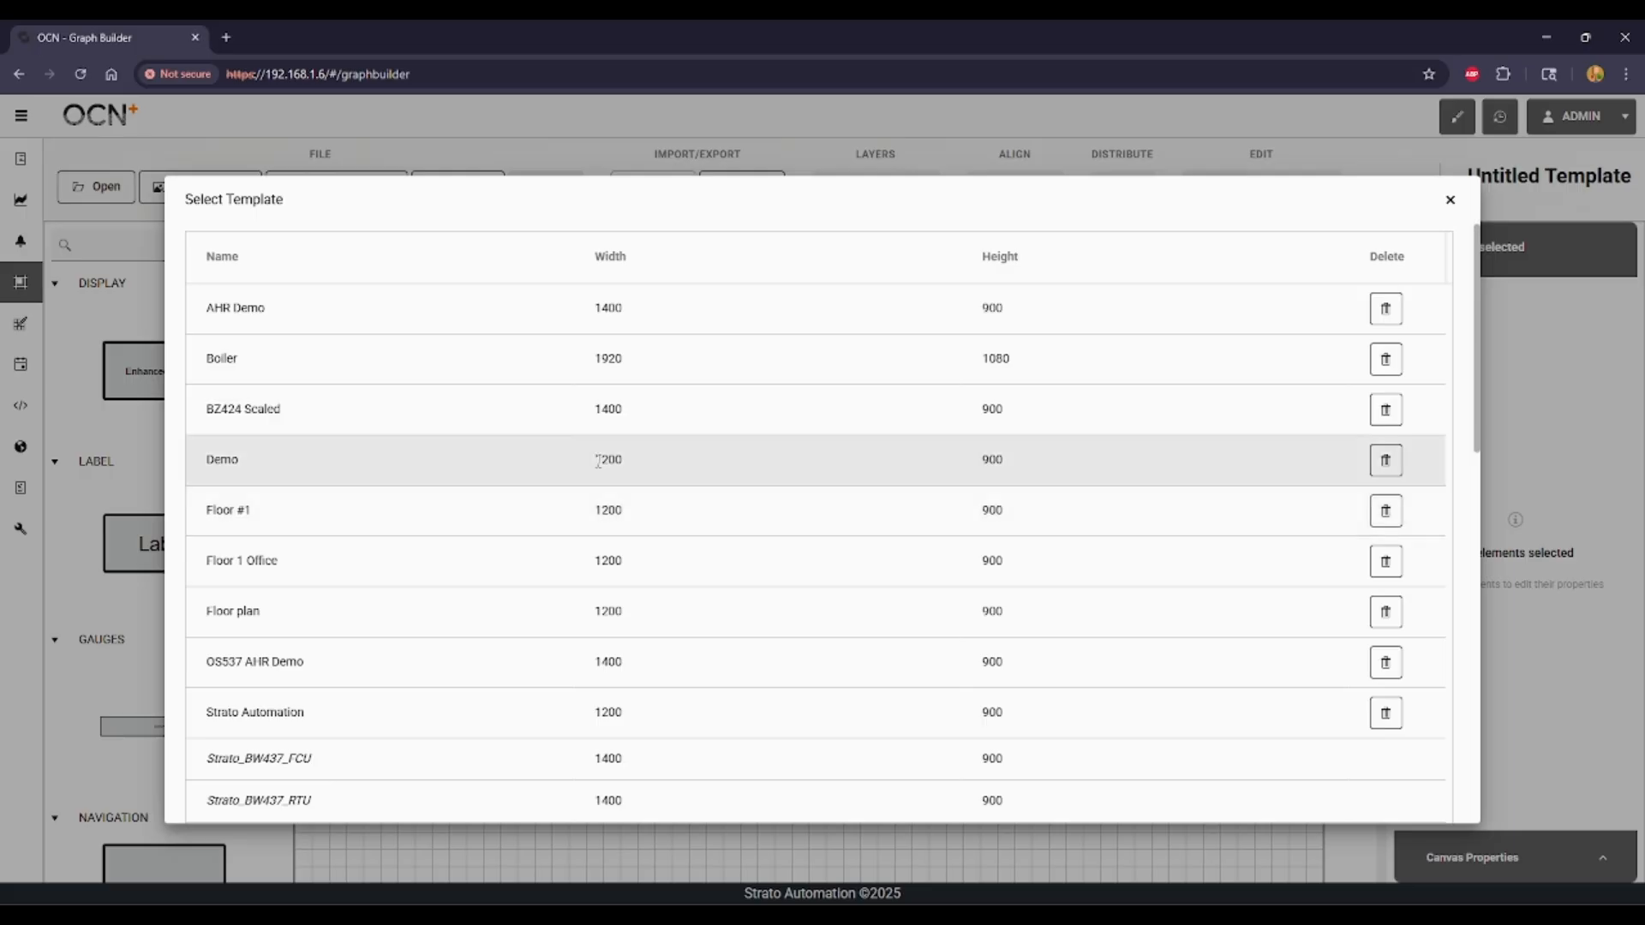
scroll(599, 461, "down", 15)
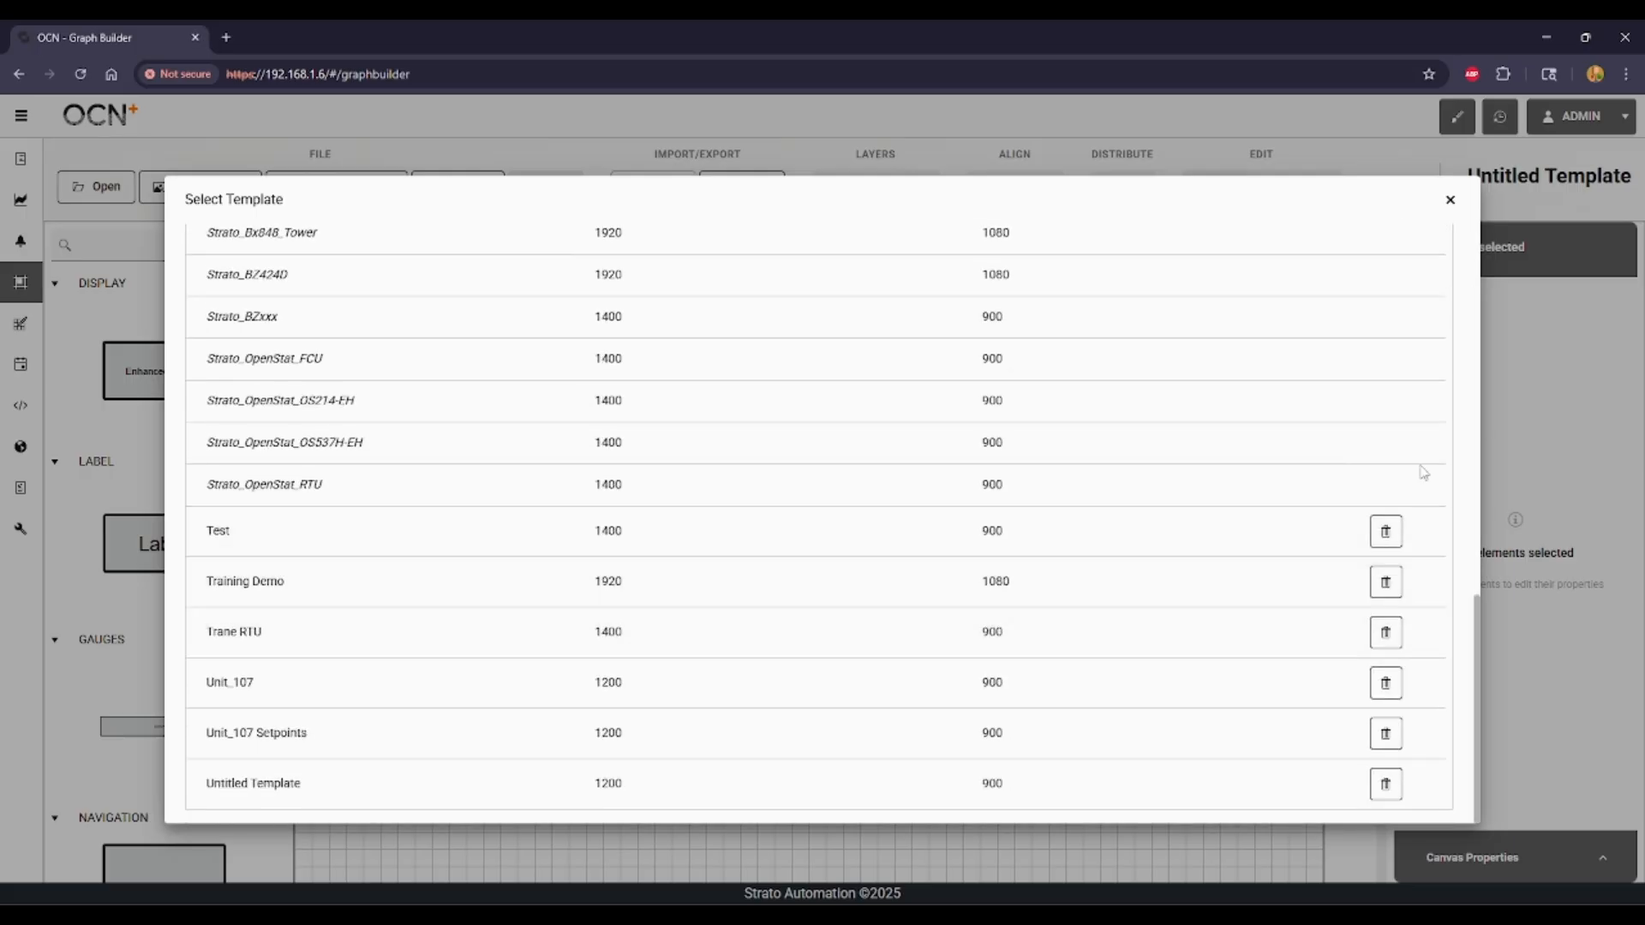
scroll(1300, 623, "up", 7)
scroll(1381, 575, "up", 3)
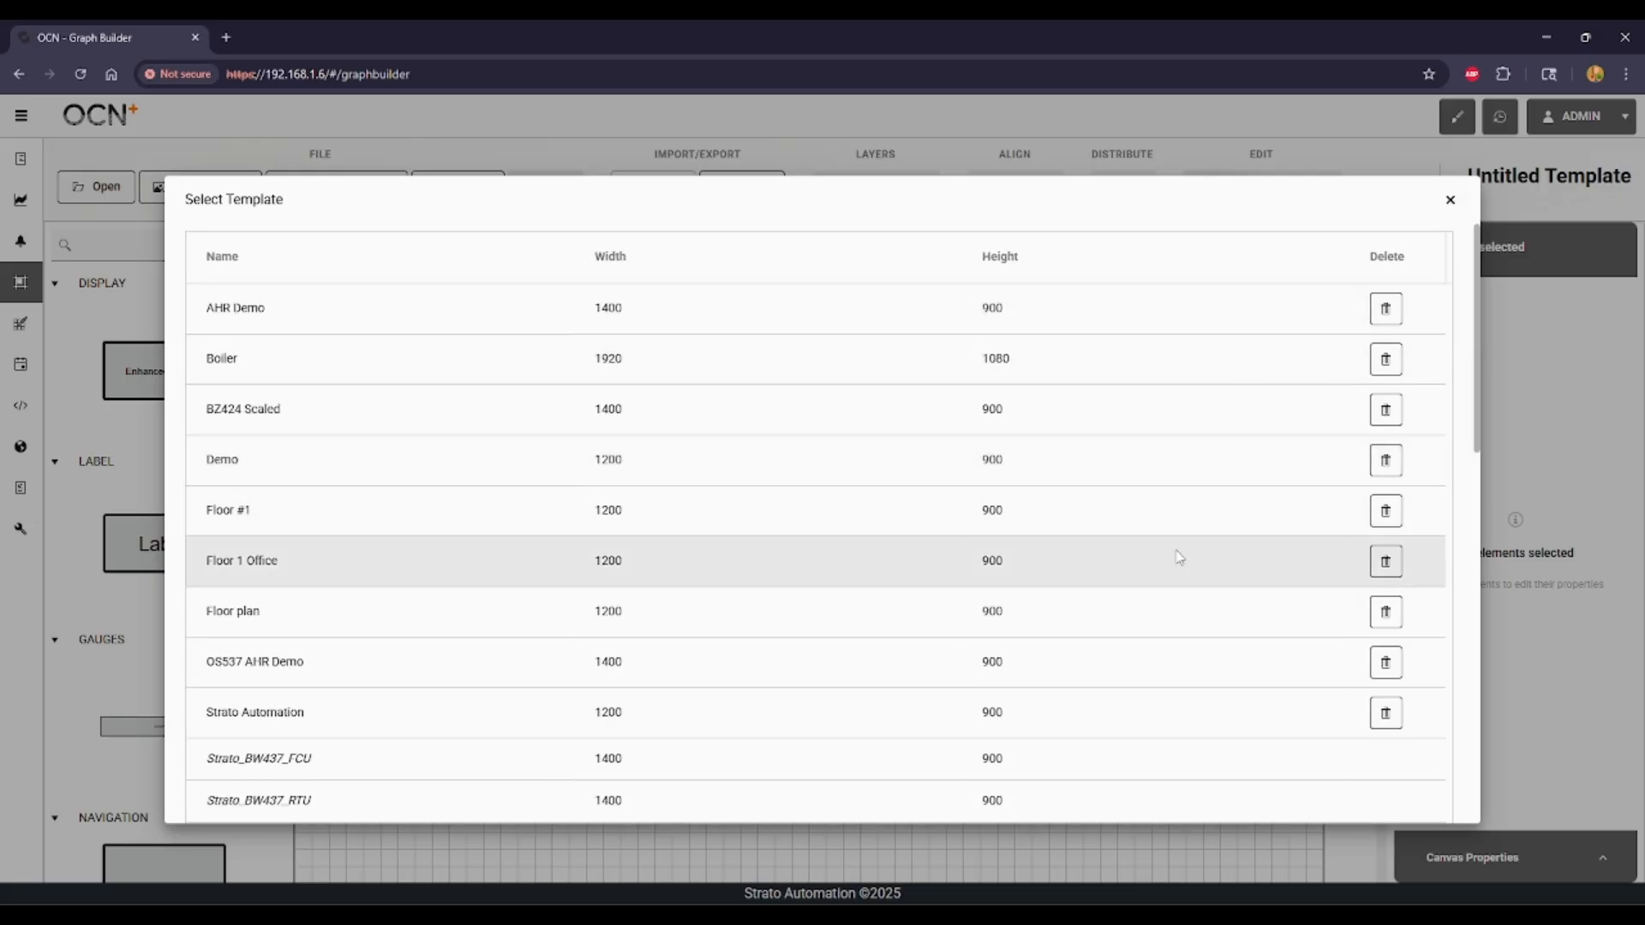
left_click(1449, 200)
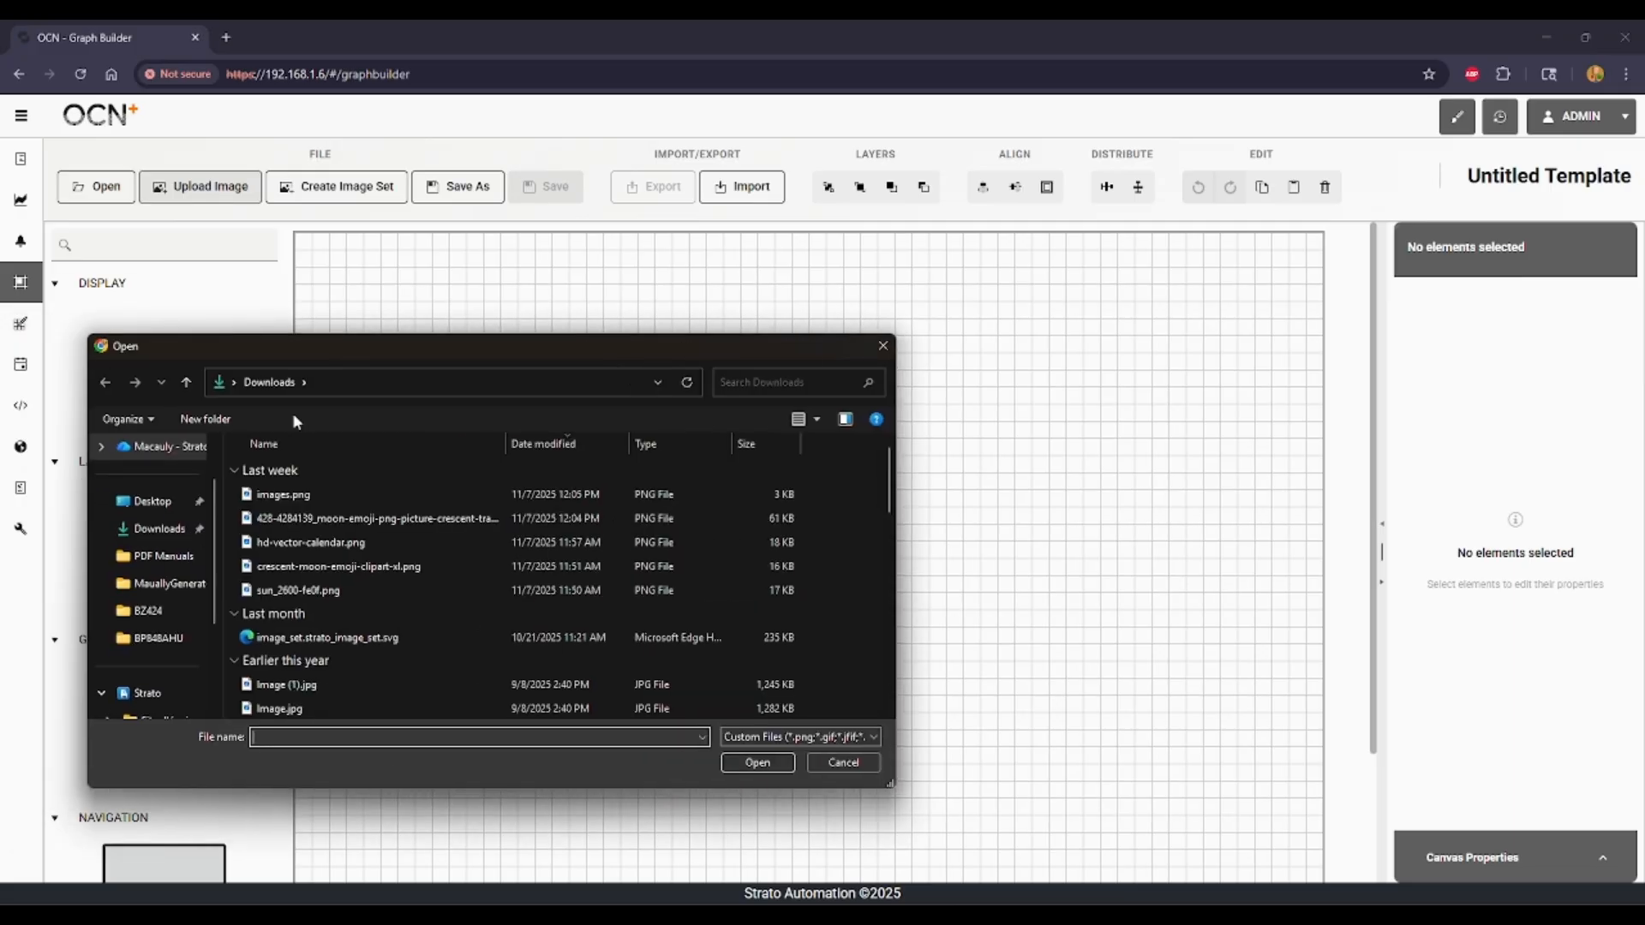
Step: Dismiss the image upload file chooser, then examine the Create SVG Image Set options and cancel them
left_click(883, 346)
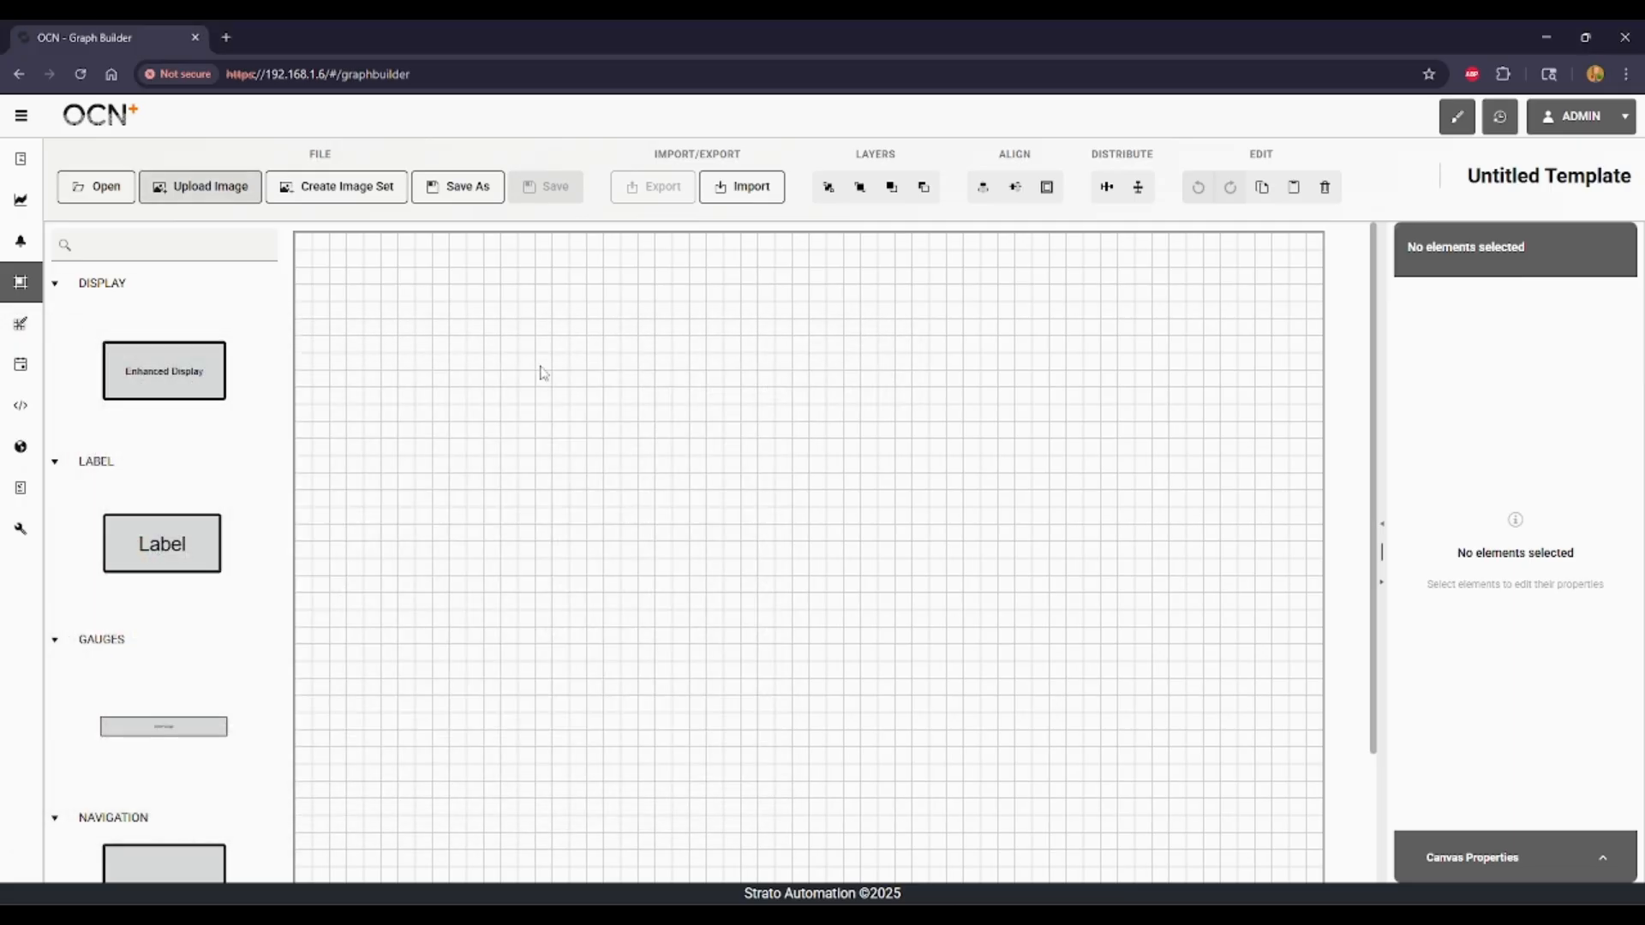
left_click(338, 191)
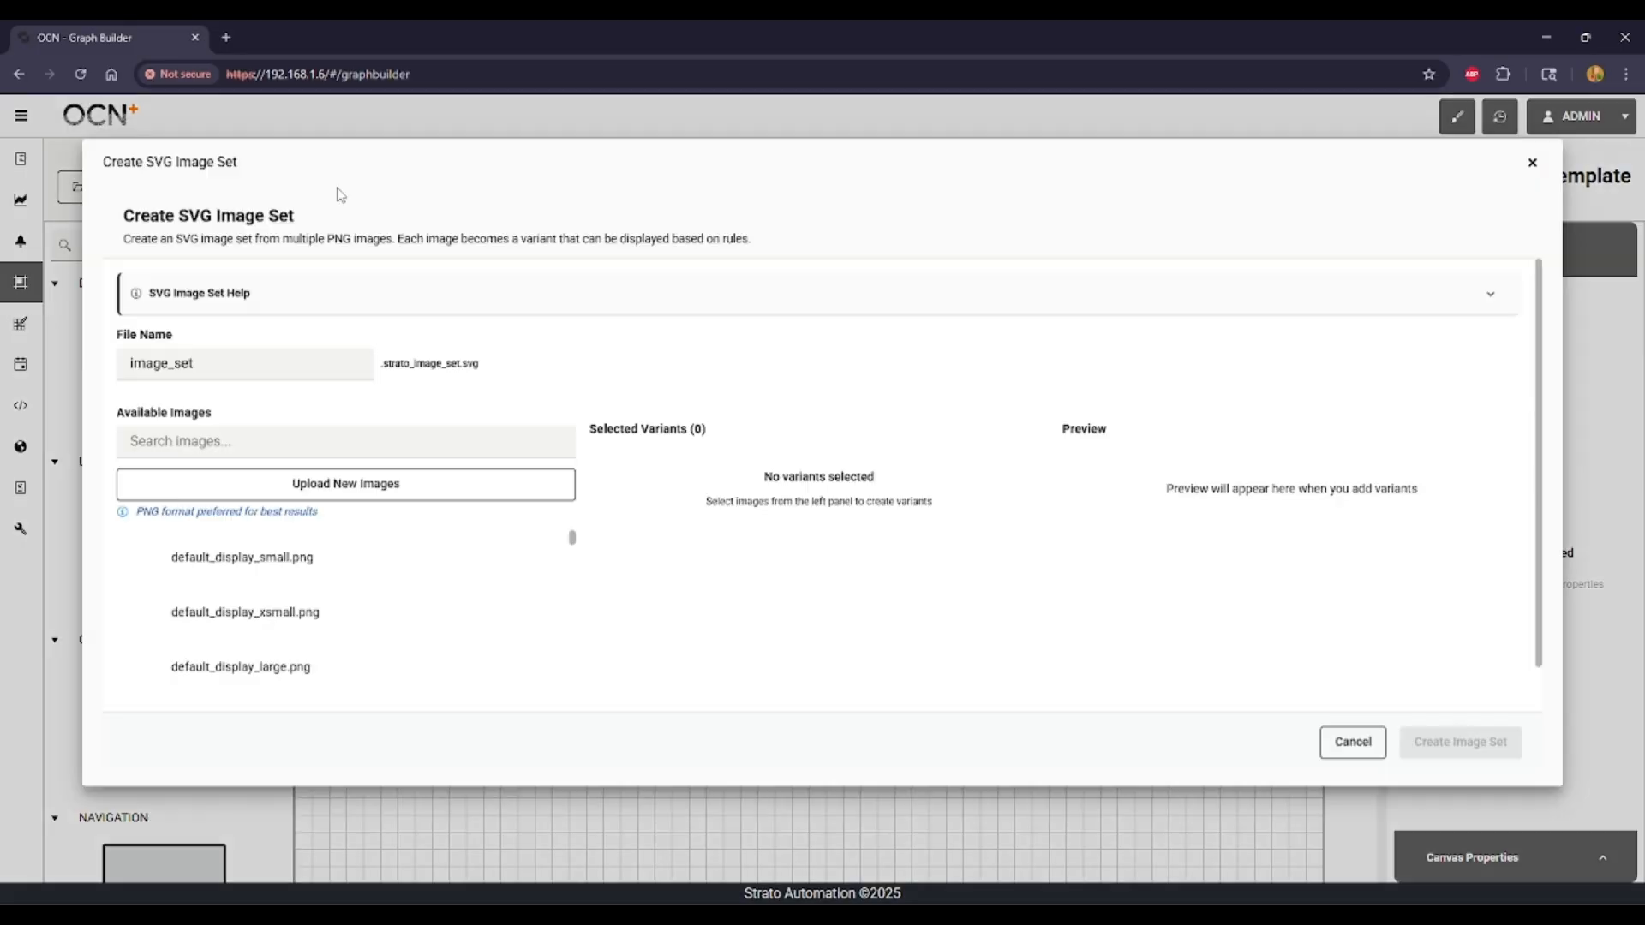
scroll(382, 569, "down", 2)
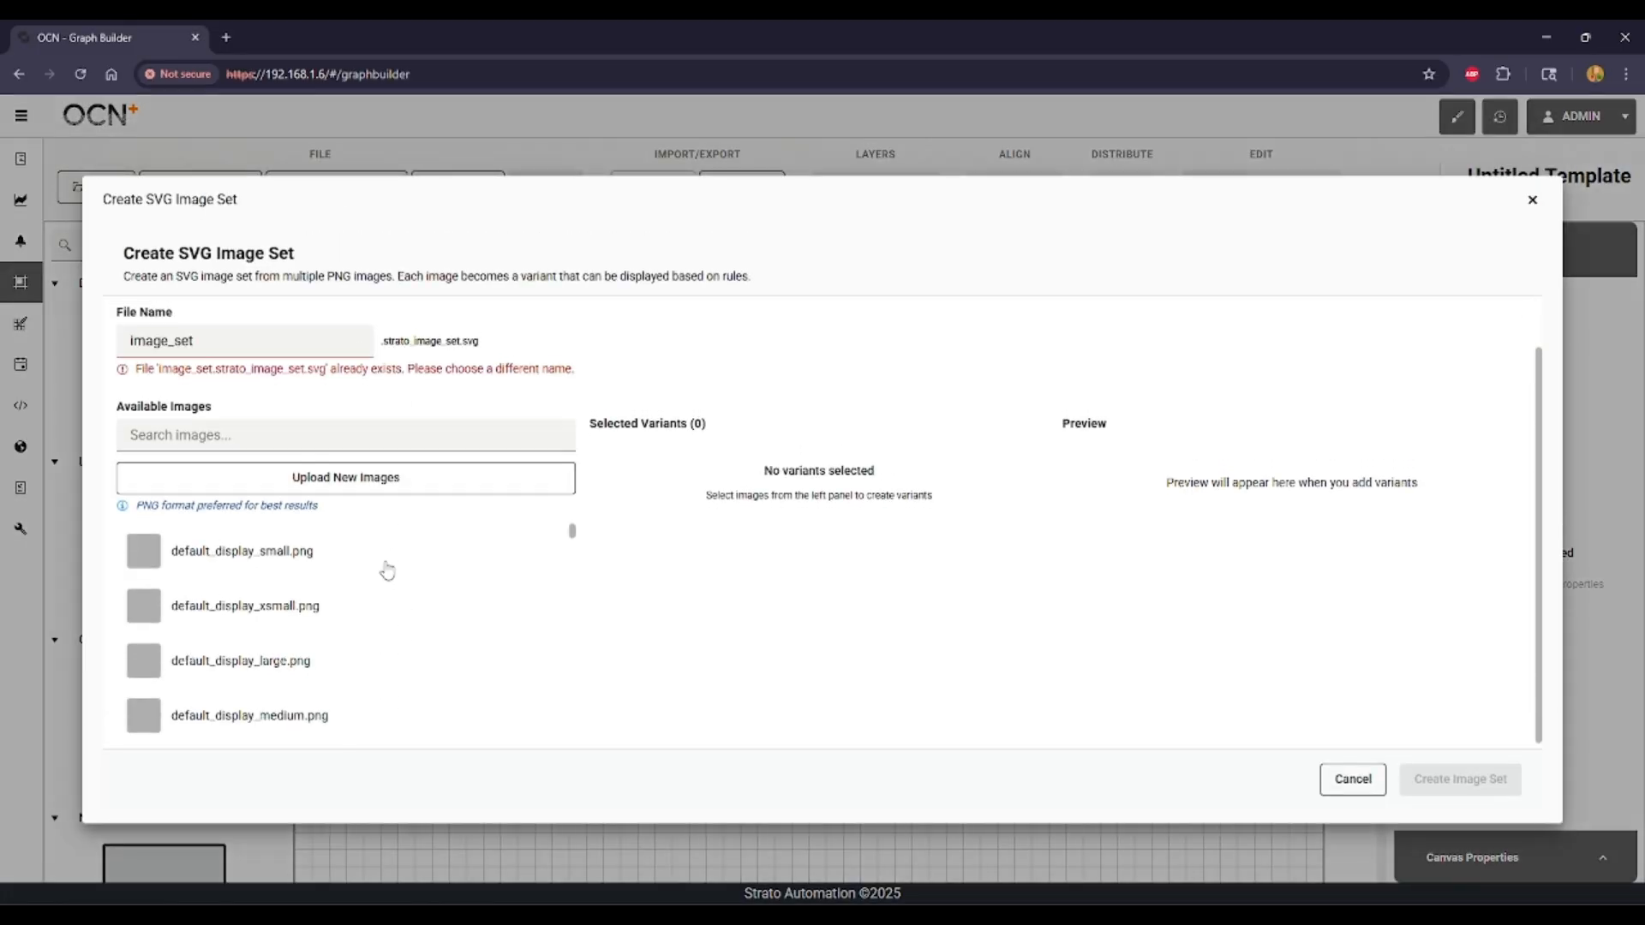
scroll(369, 564, "up", 2)
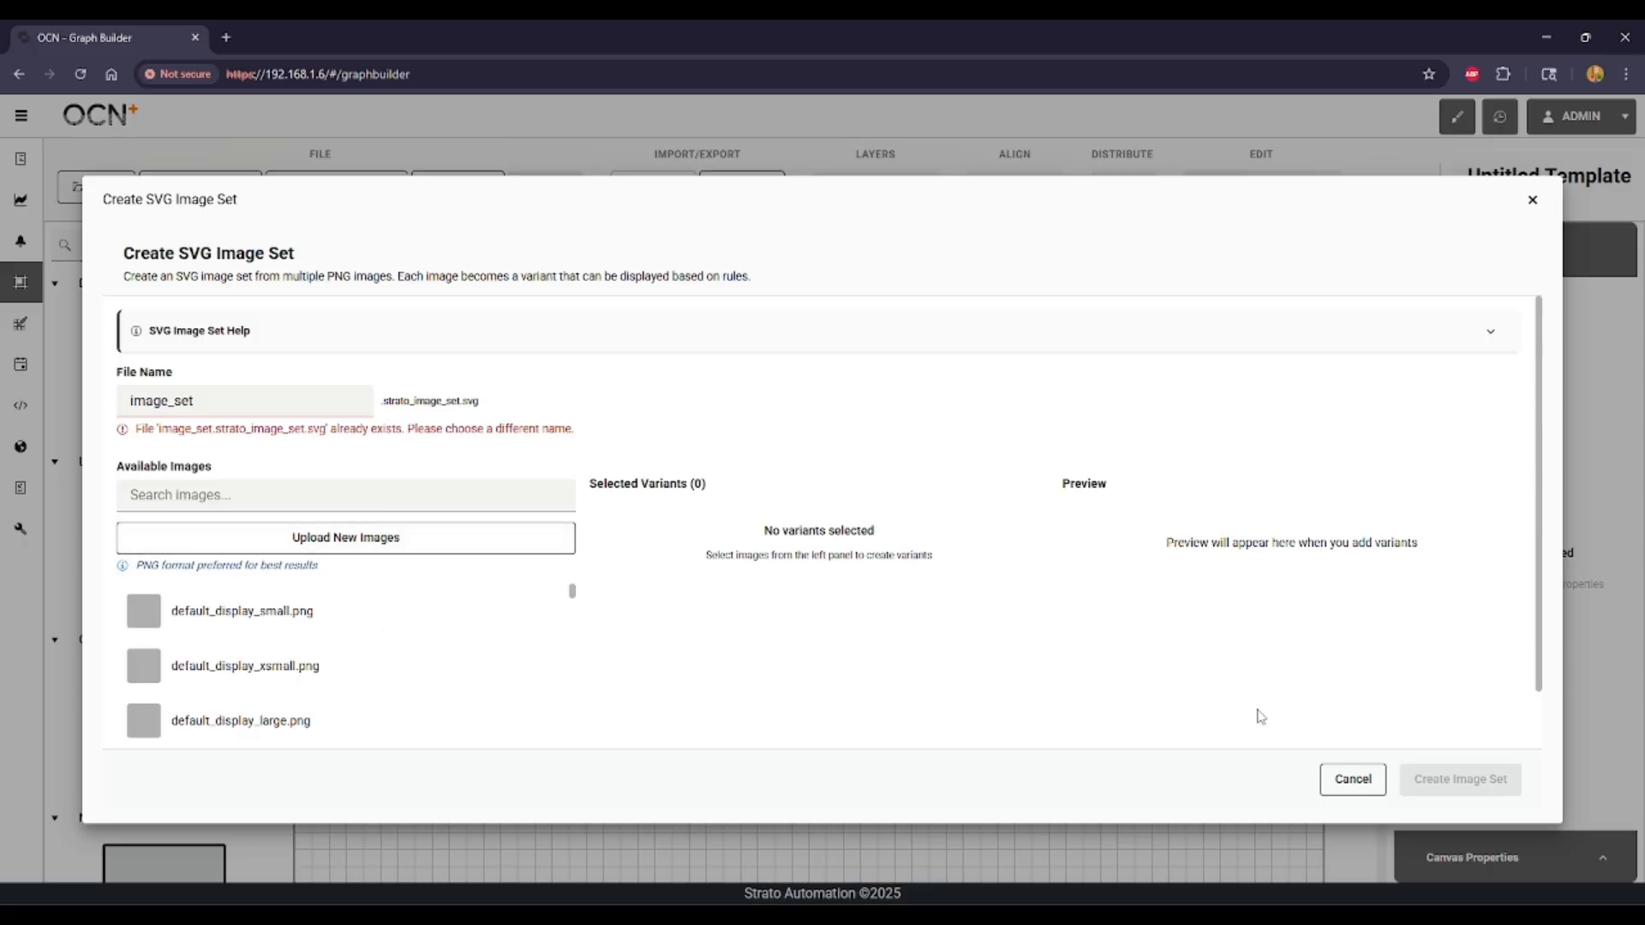
left_click(1353, 781)
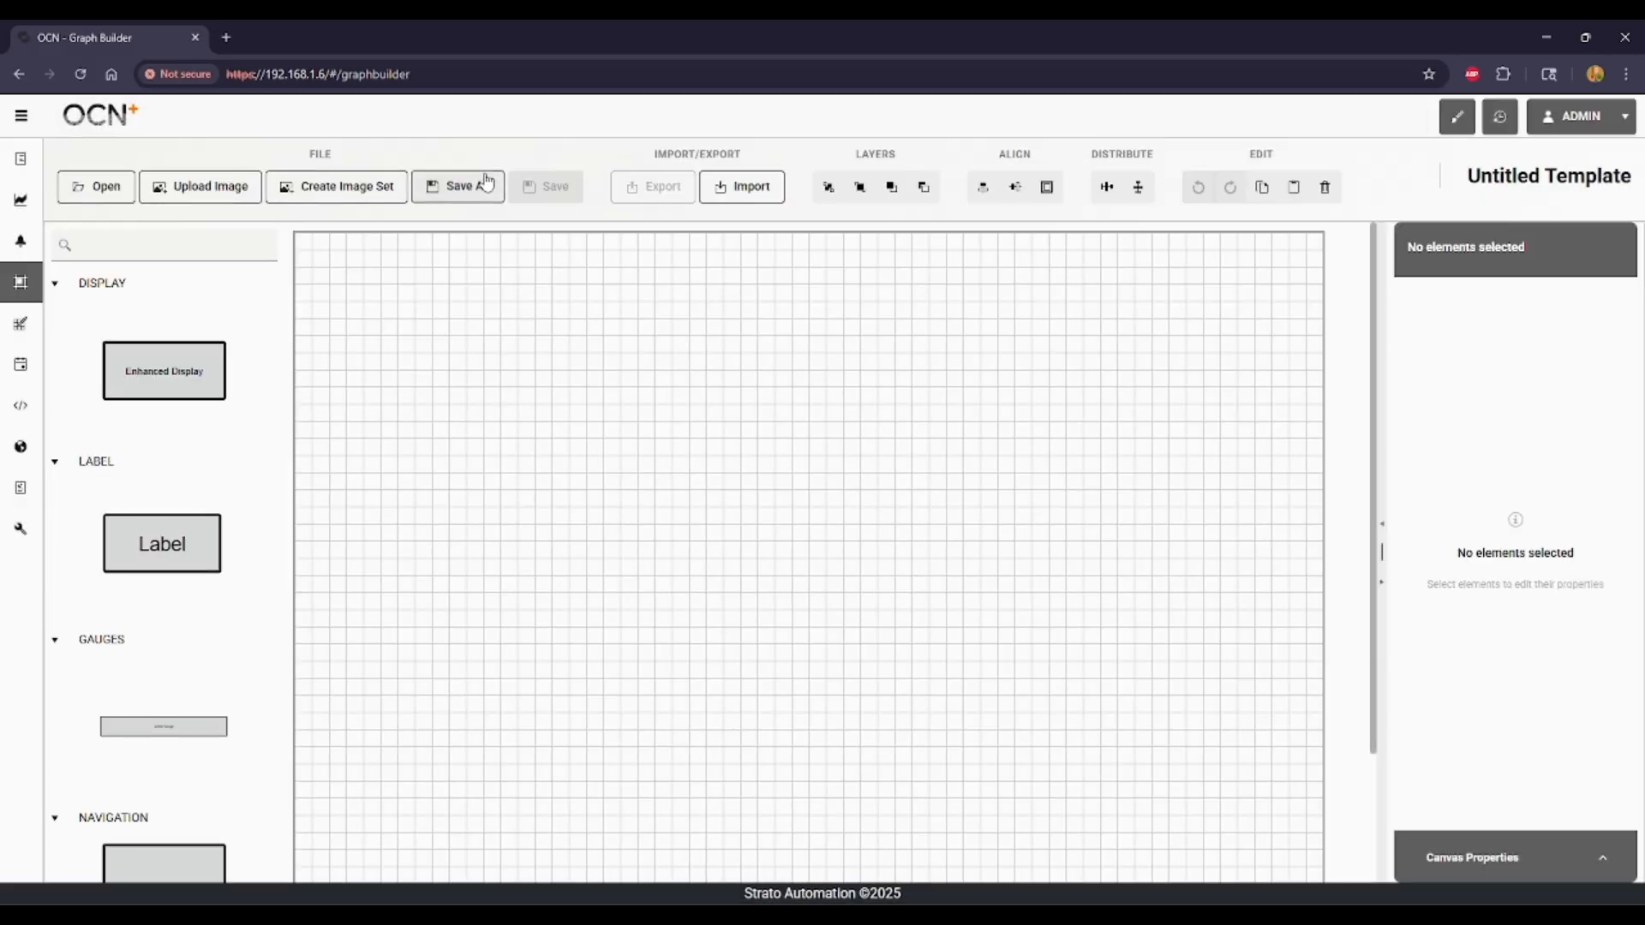
Step: View the Save Template form and the template import file chooser, closing each without saving or importing
left_click(431, 177)
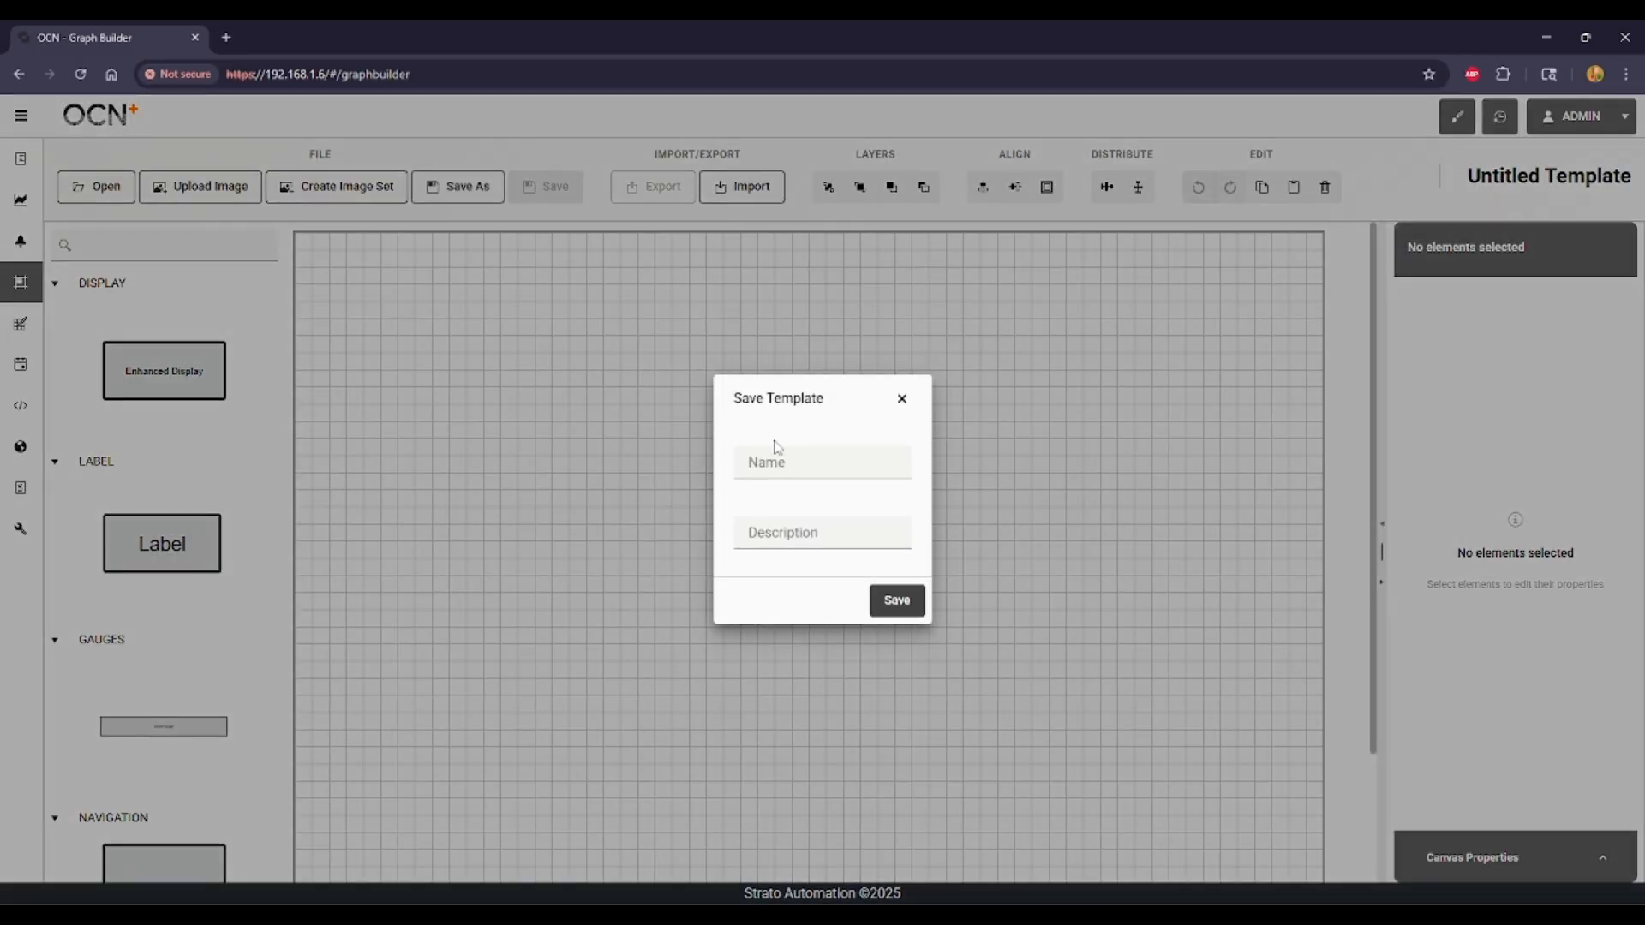
left_click(902, 399)
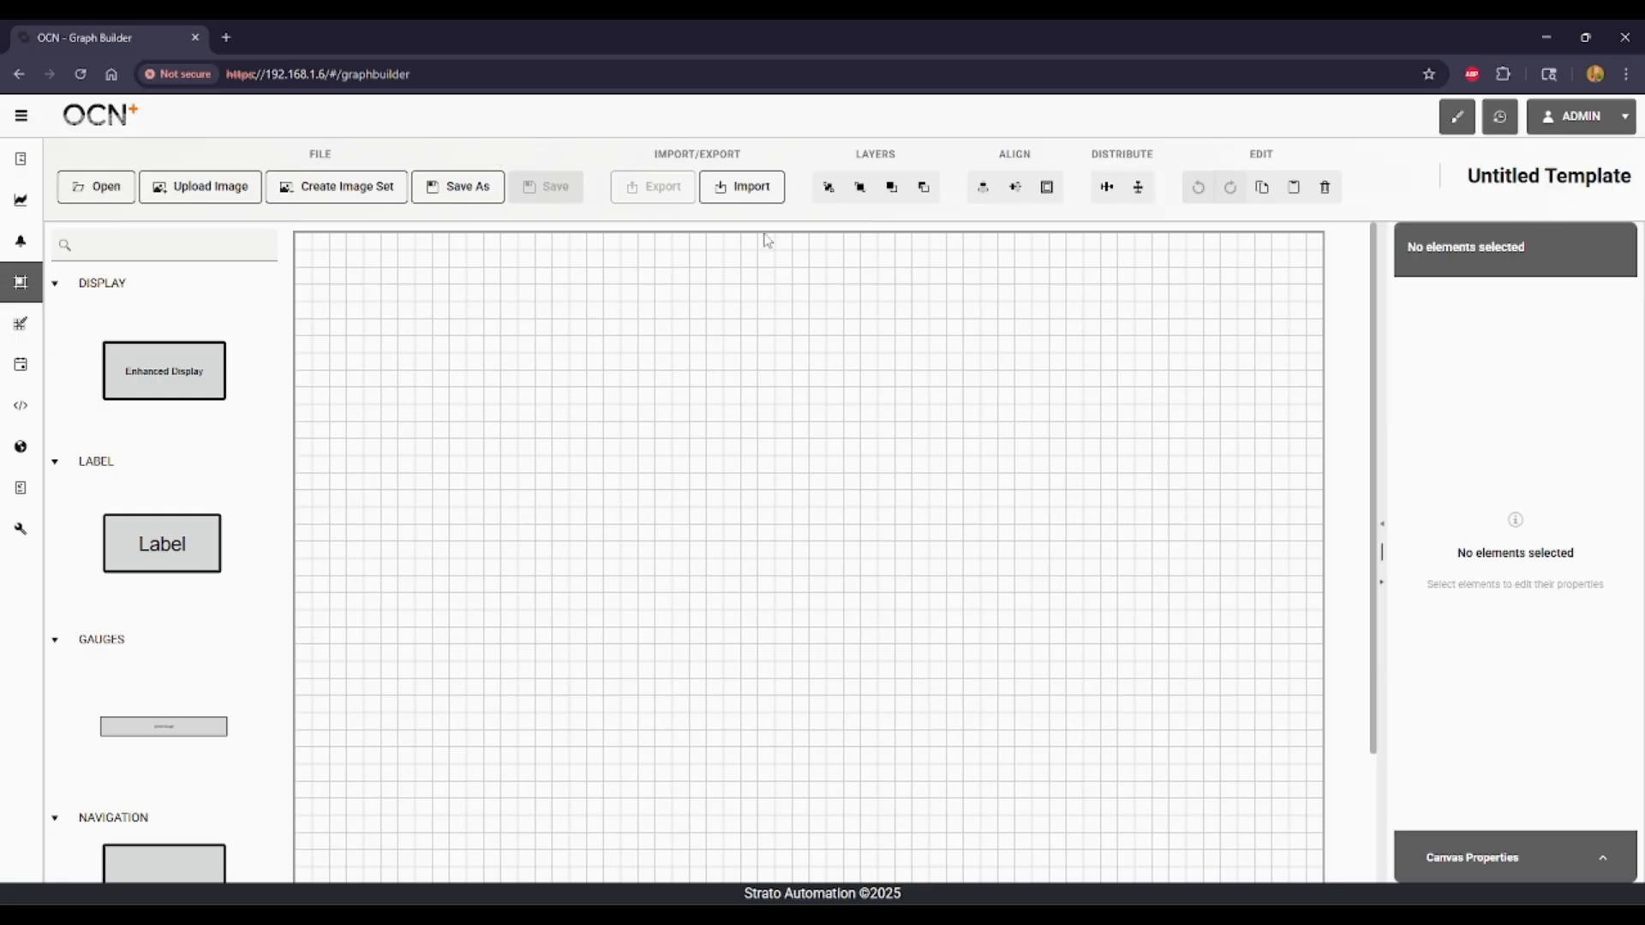
left_click(737, 190)
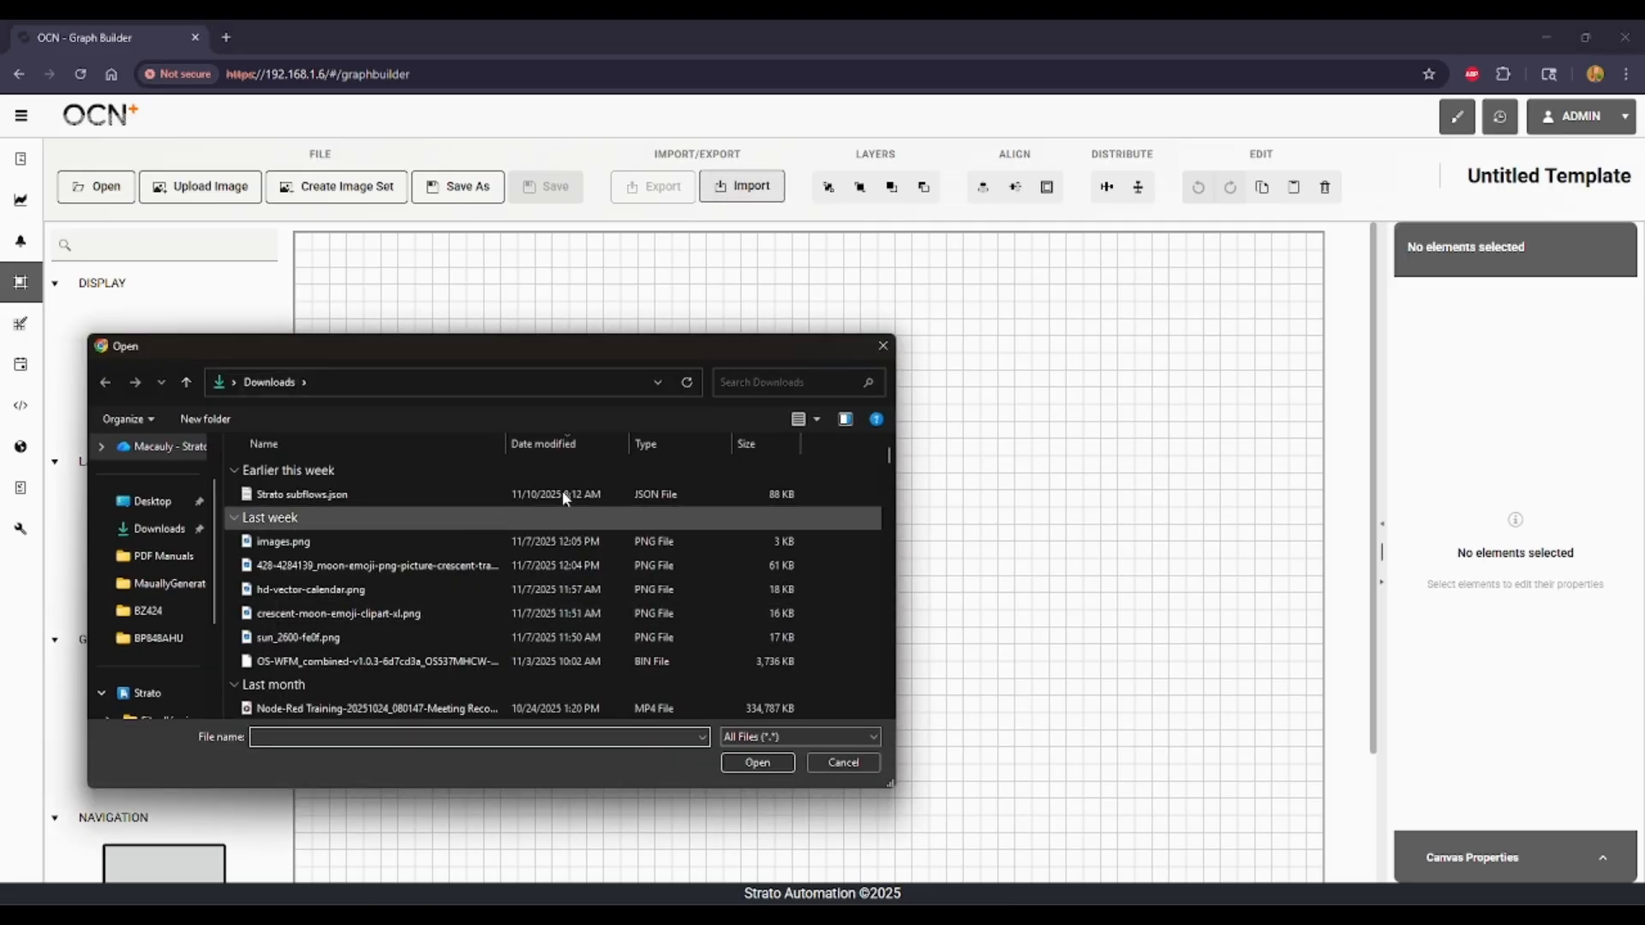
left_click(883, 345)
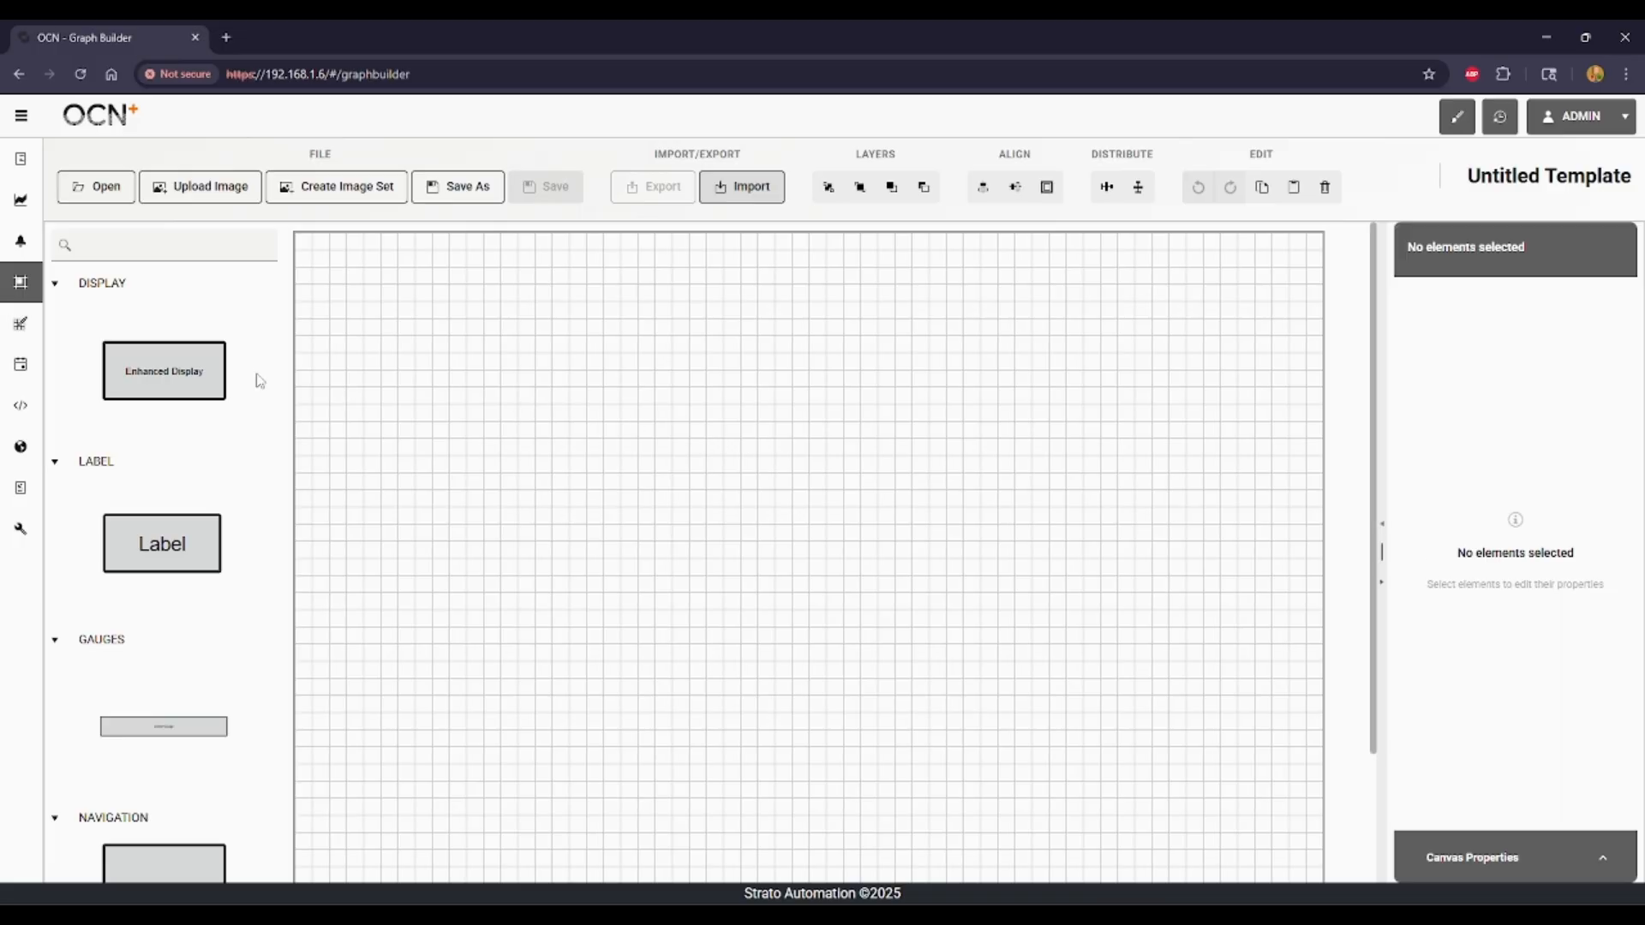
Step: Add an Enhanced Display to the canvas and position it slightly inward from the canvas's upper-left corner
left_click_drag(152, 389, 426, 394)
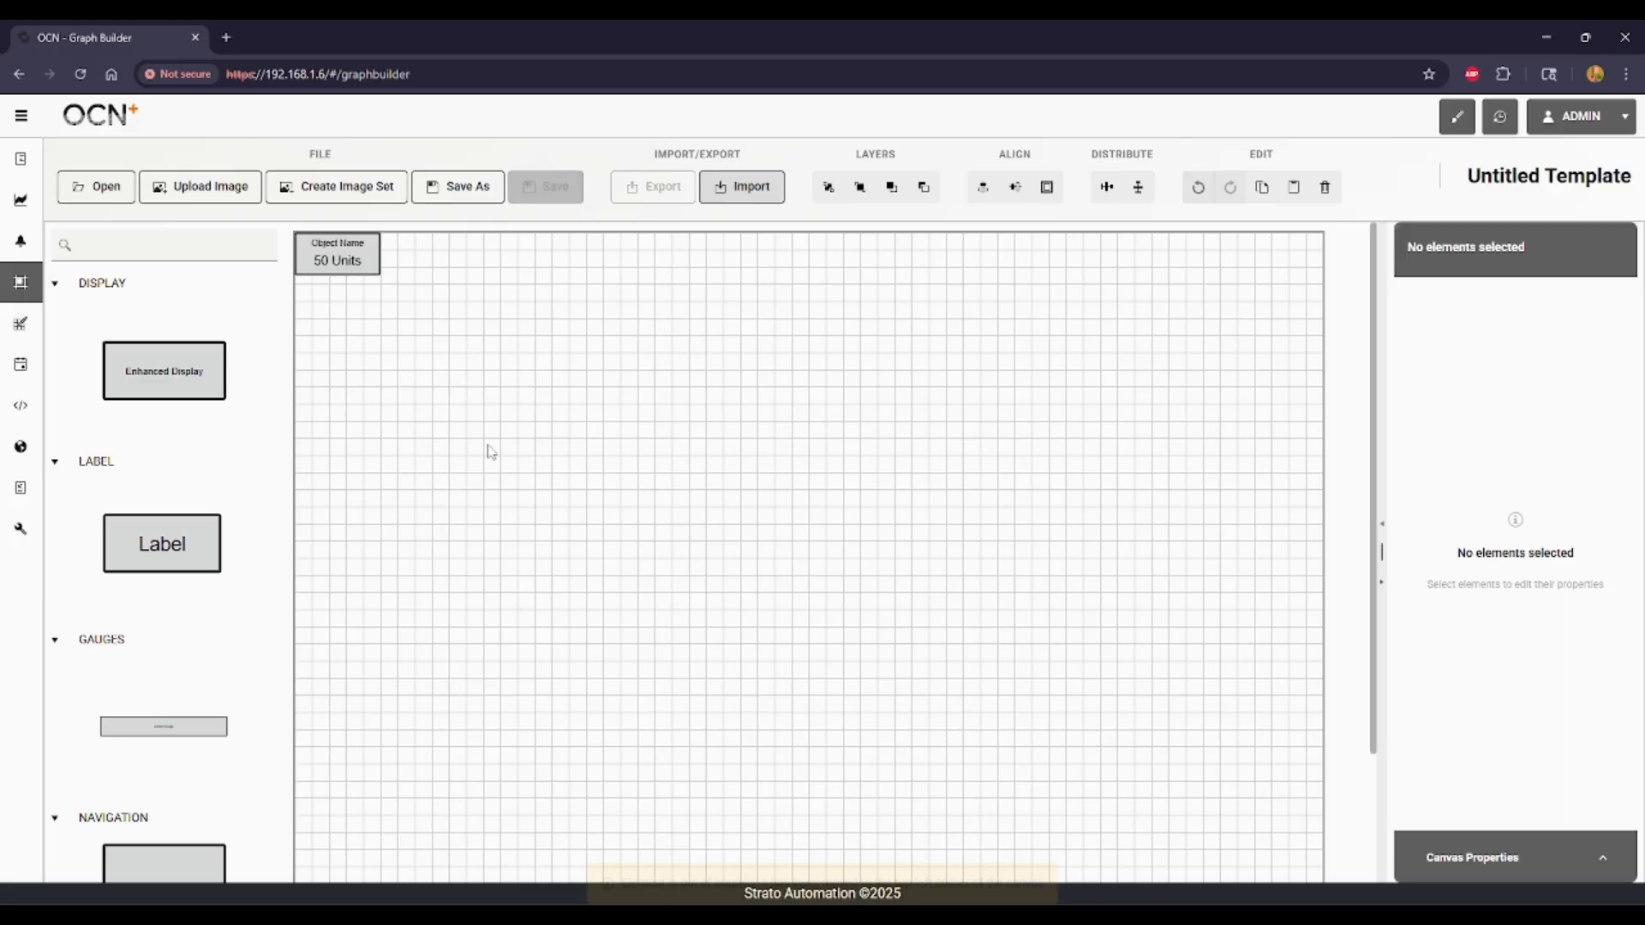
left_click_drag(333, 252, 403, 315)
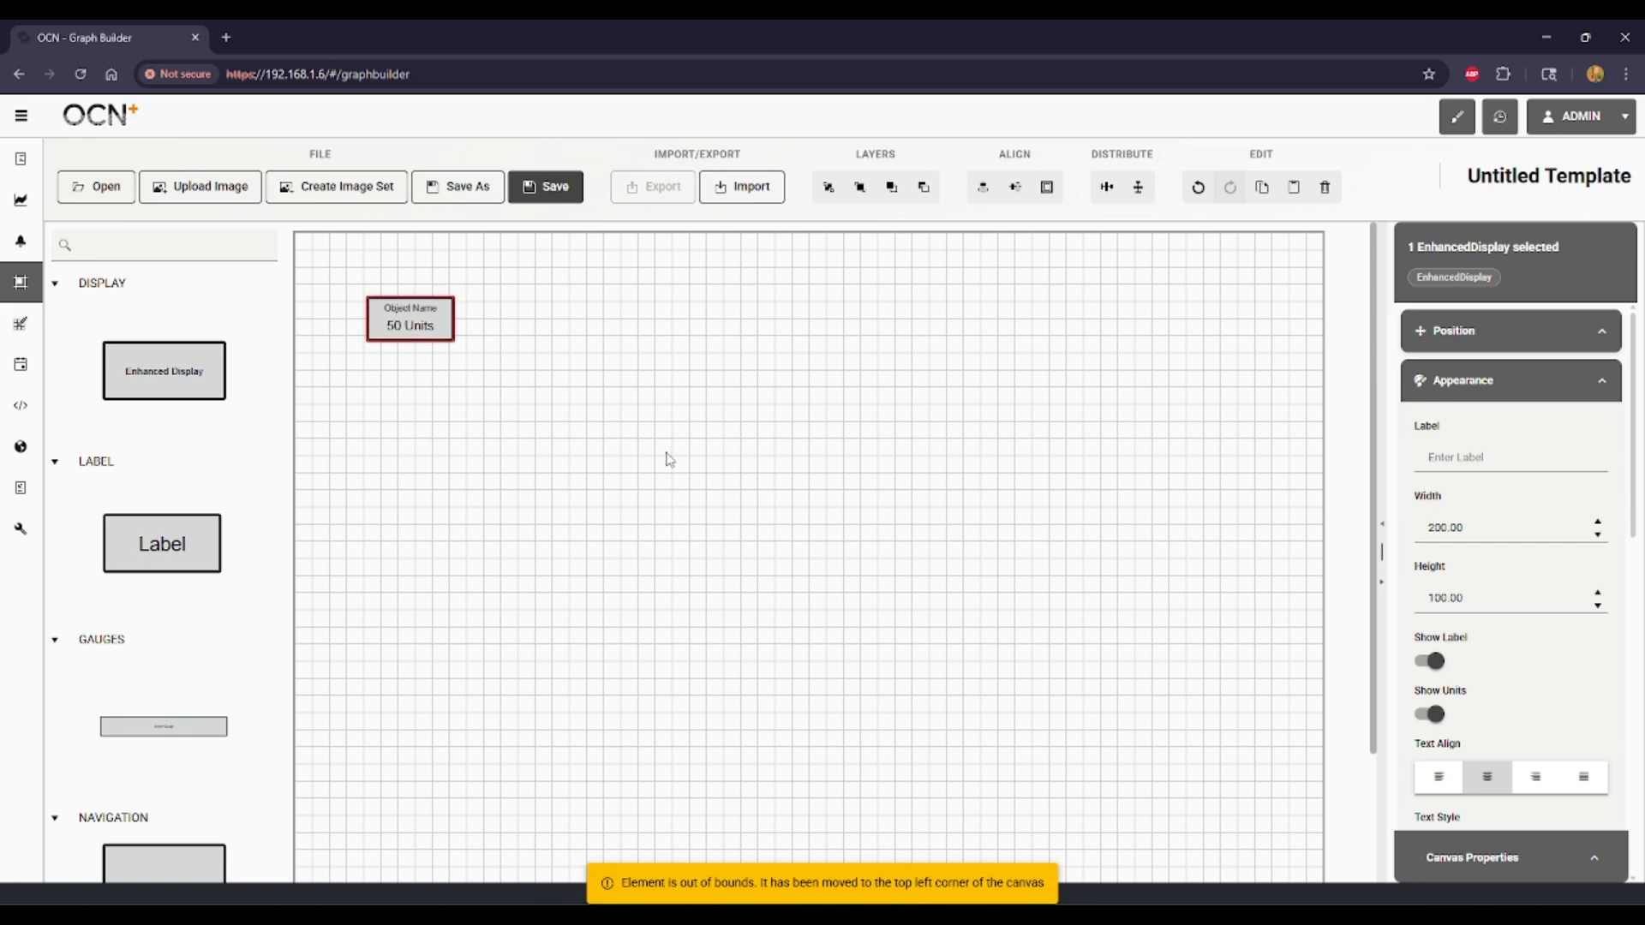
Step: Review the Enhanced Display's appearance settings and expand the canvas properties
scroll(1577, 501, "down", 10)
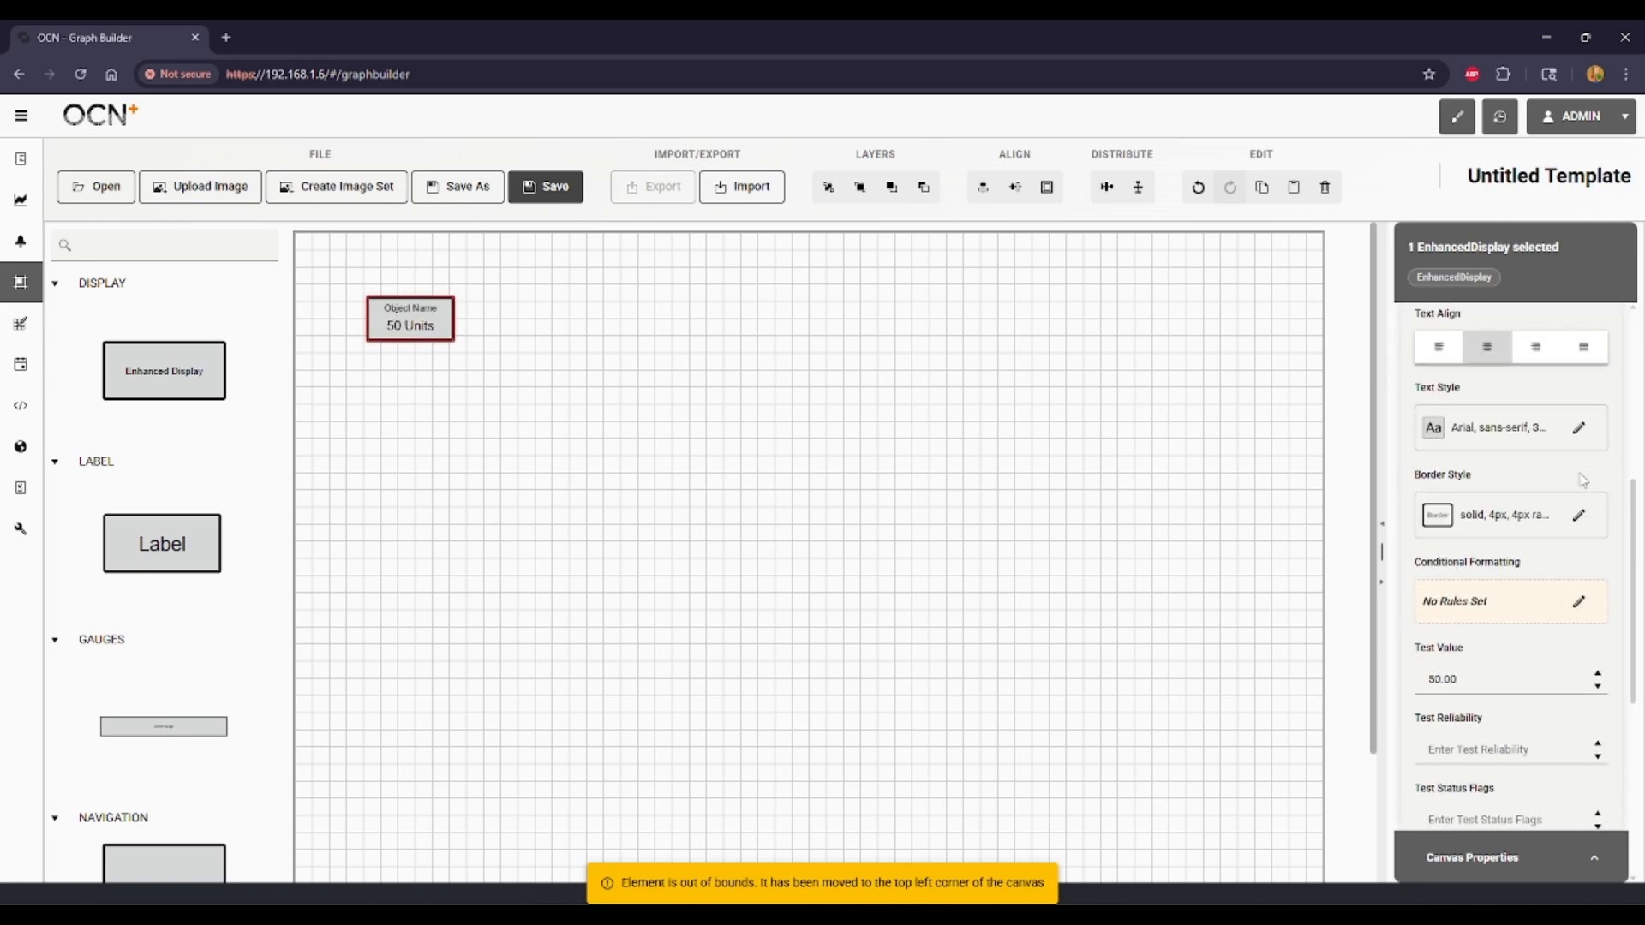
left_click(1593, 860)
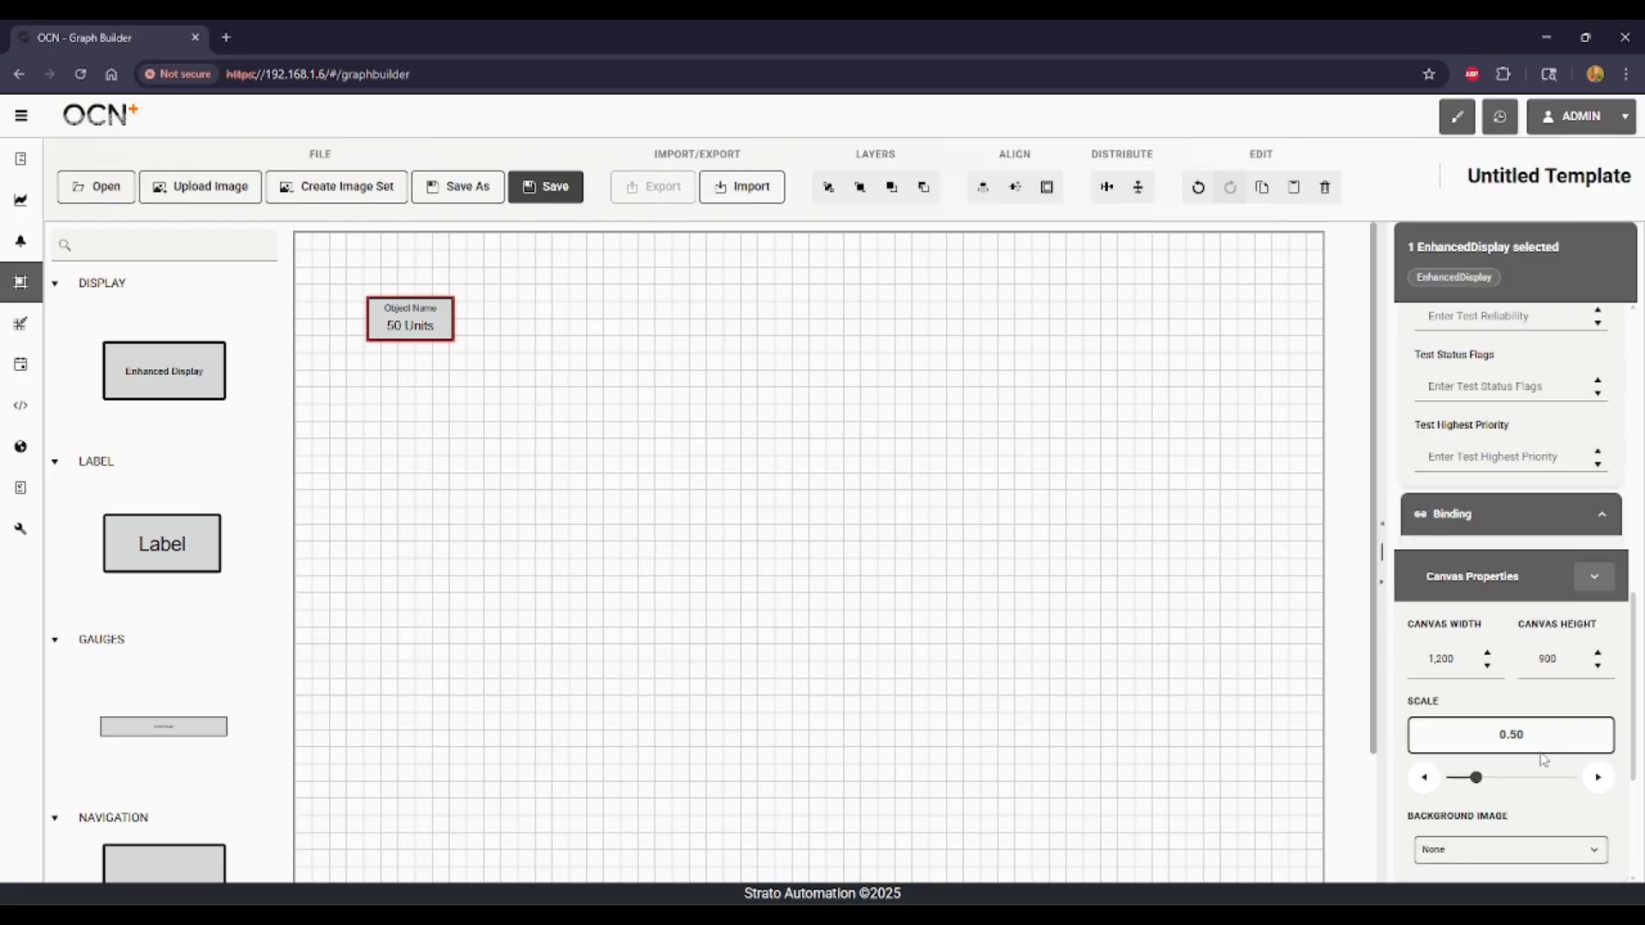
Step: Check the Enhanced Display's binding settings and delete the display from the canvas
scroll(1528, 717, "down", 1)
scroll(1531, 720, "down", 1)
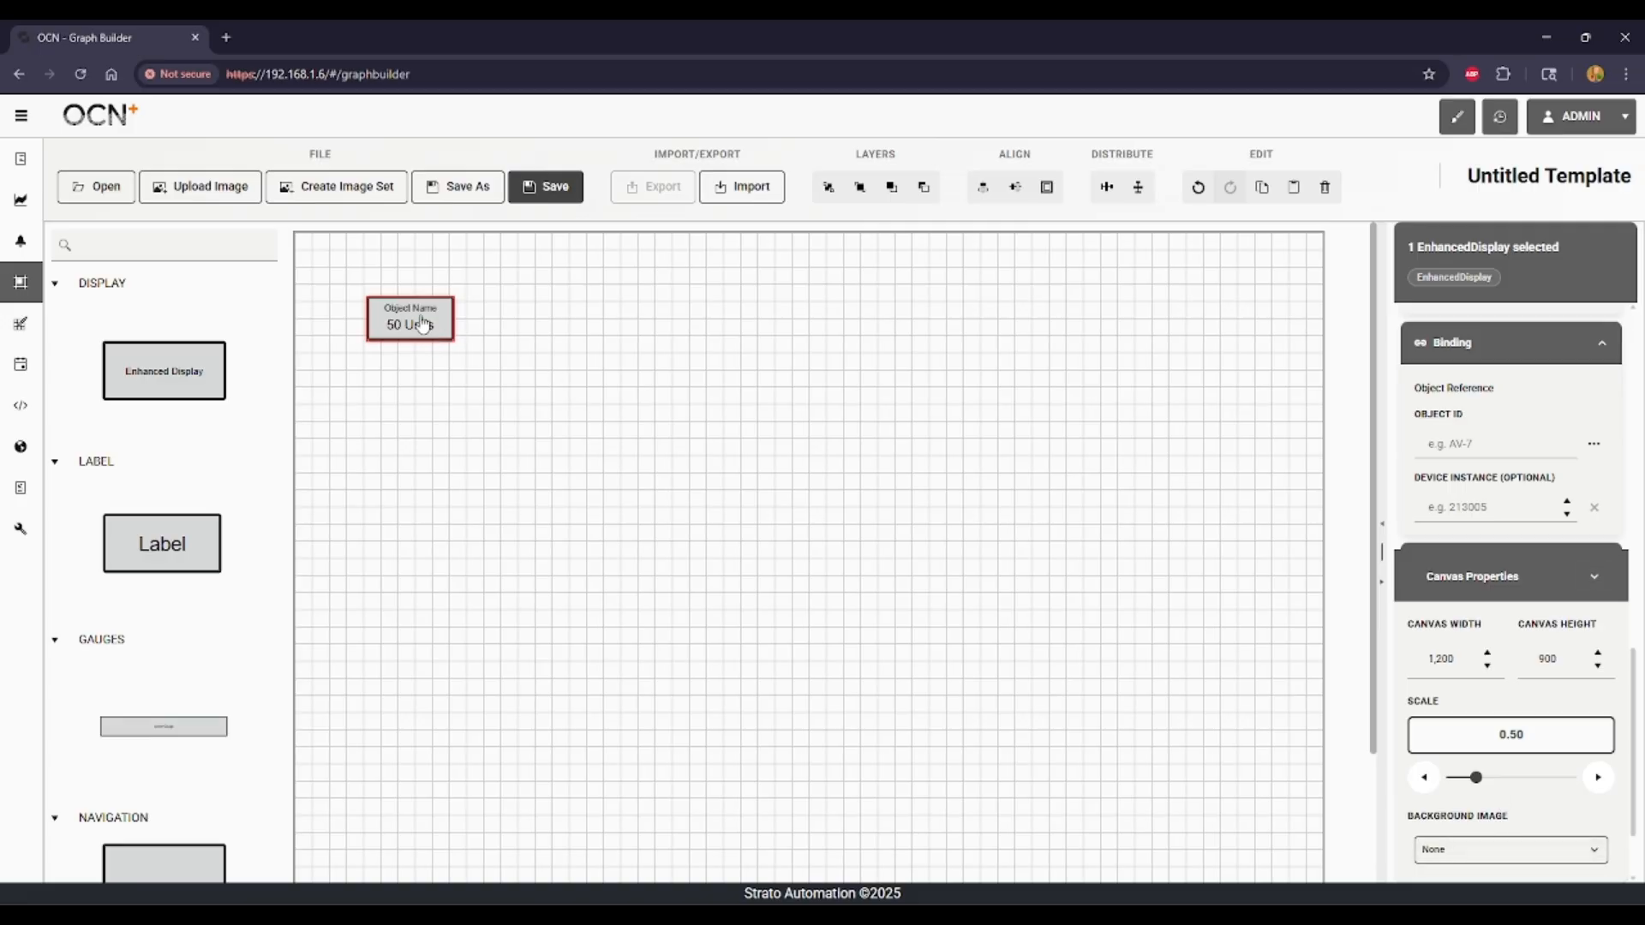
key("Delete")
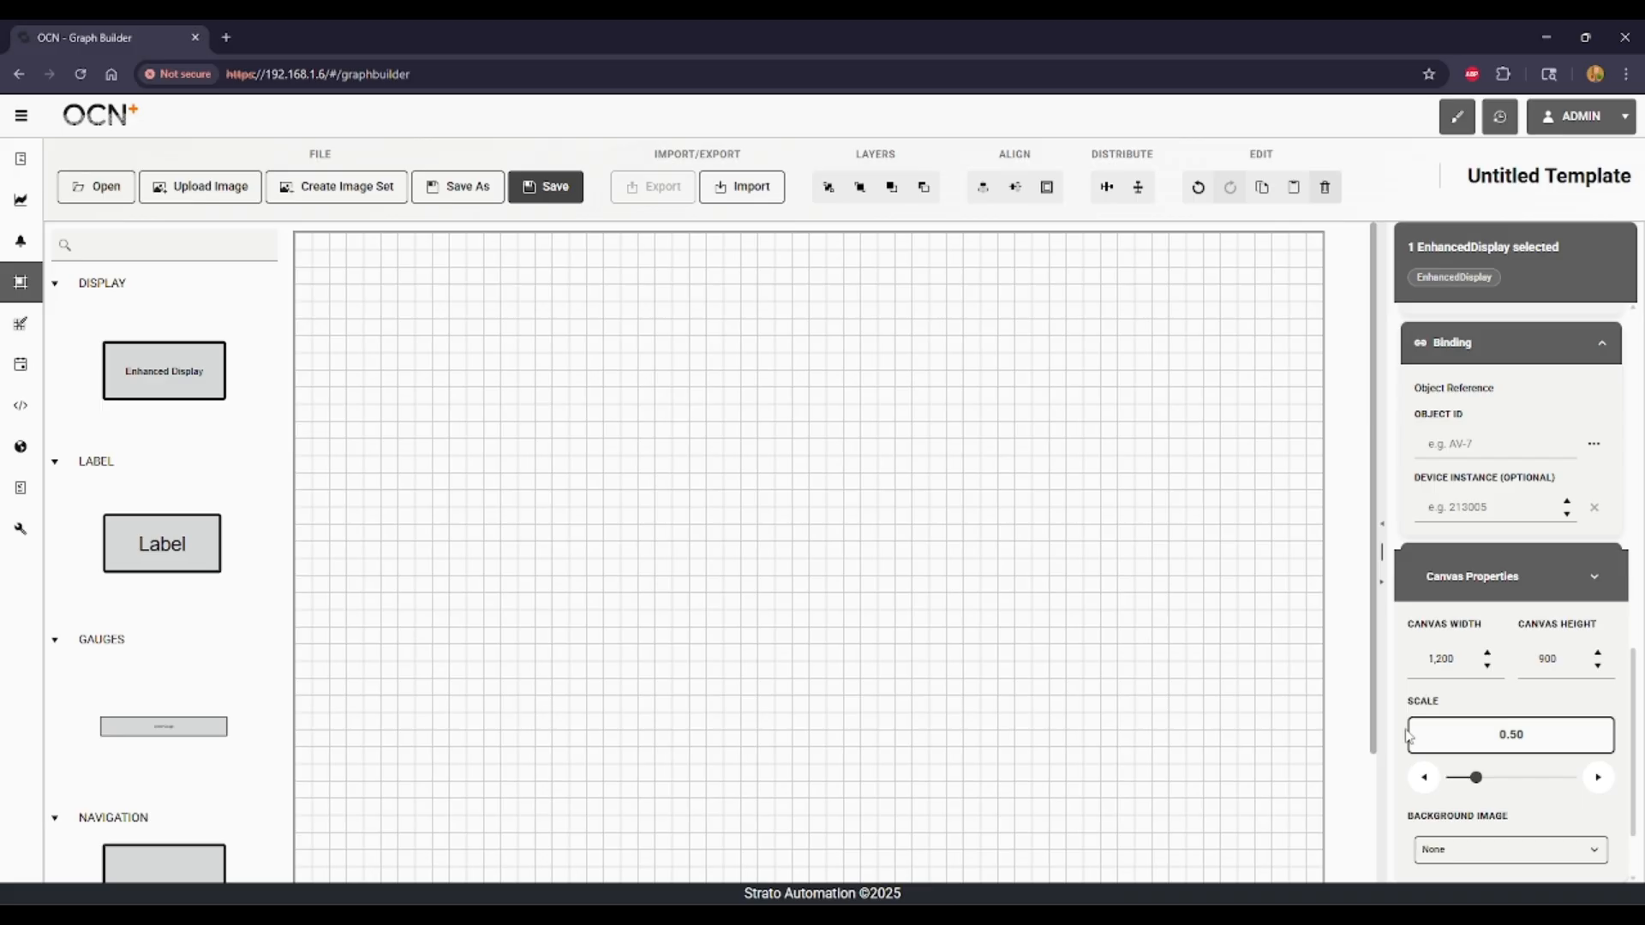
Step: Set the canvas background image to Office Floor Plan.png and clear the element selection
left_click(1533, 848)
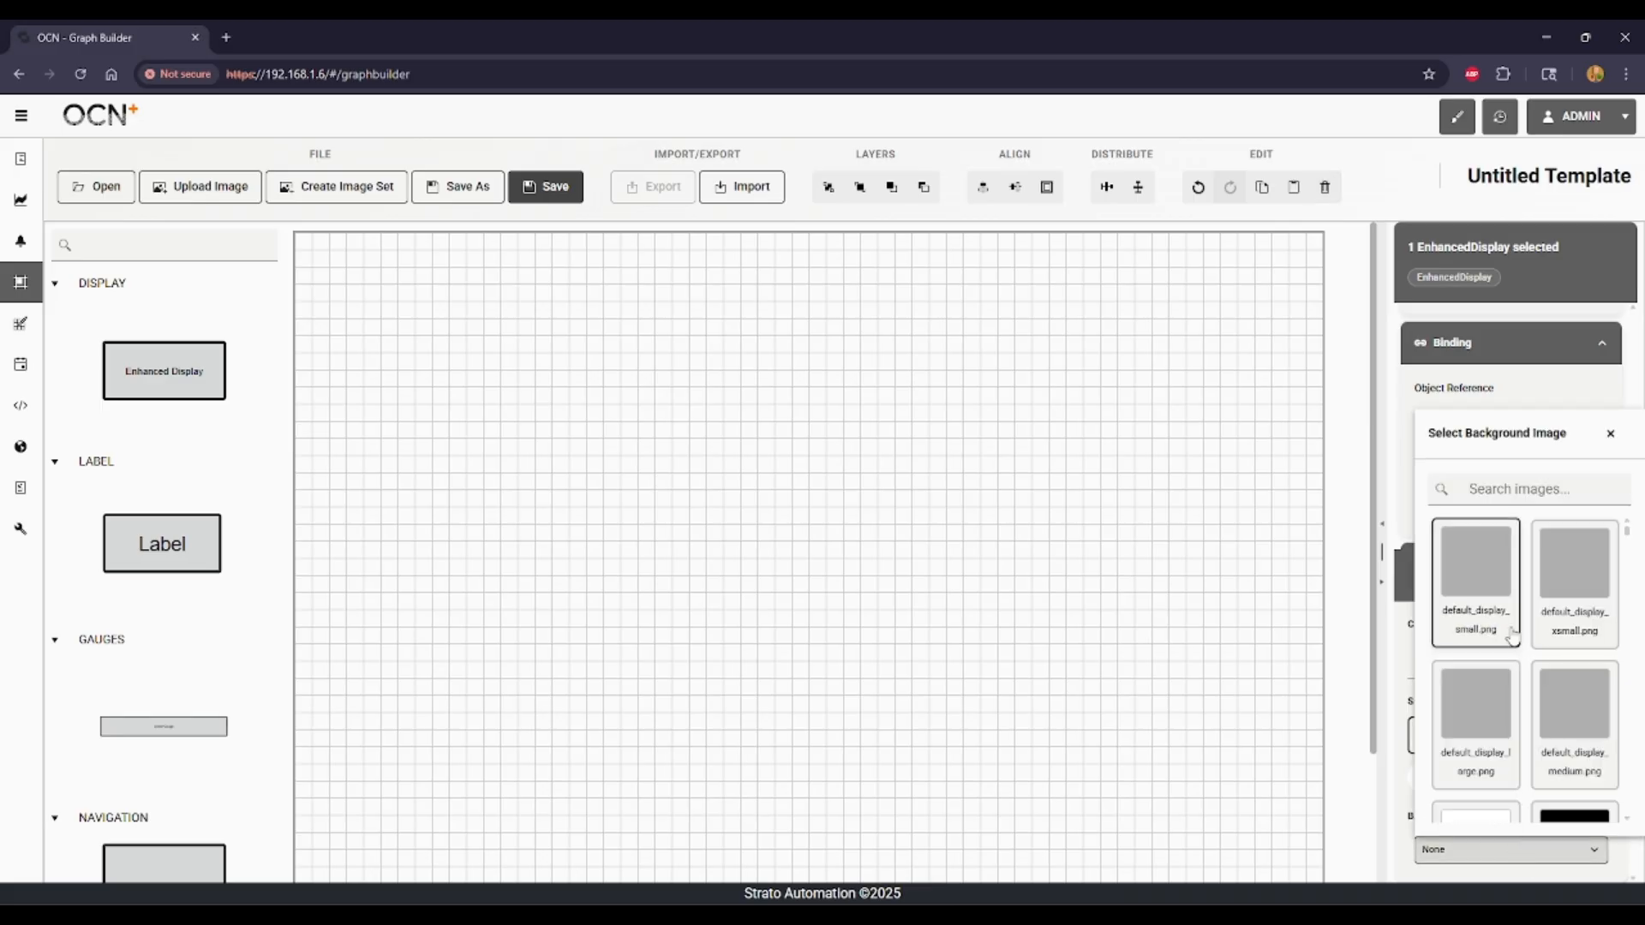
scroll(1515, 651, "down", 3)
scroll(1510, 636, "down", 1)
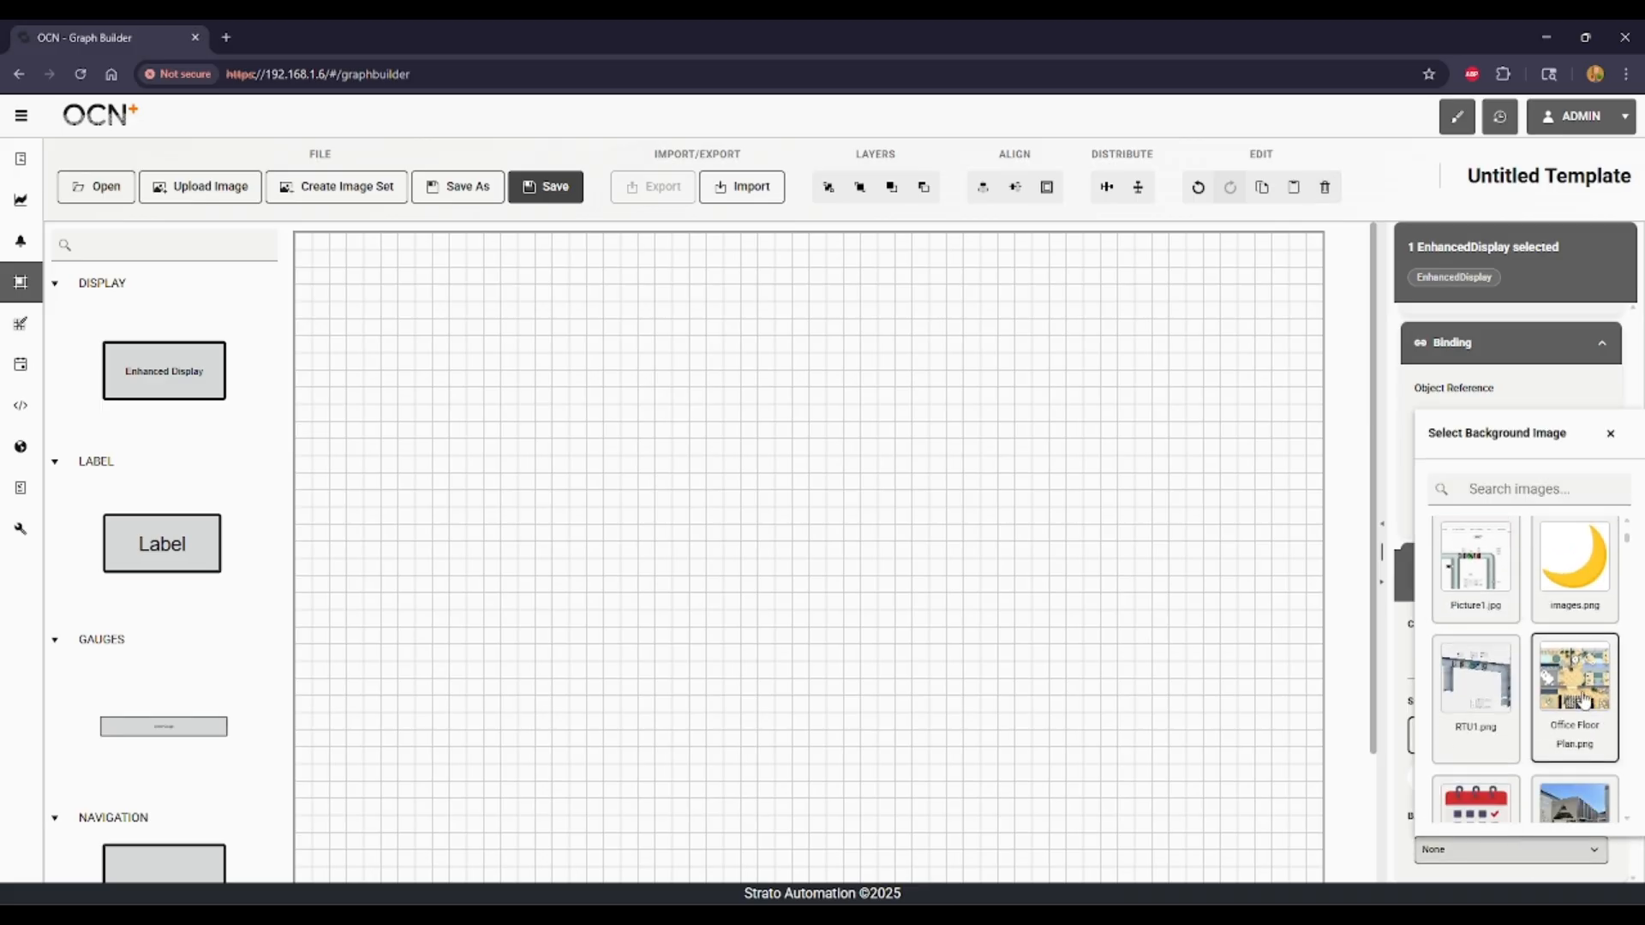
left_click(1575, 696)
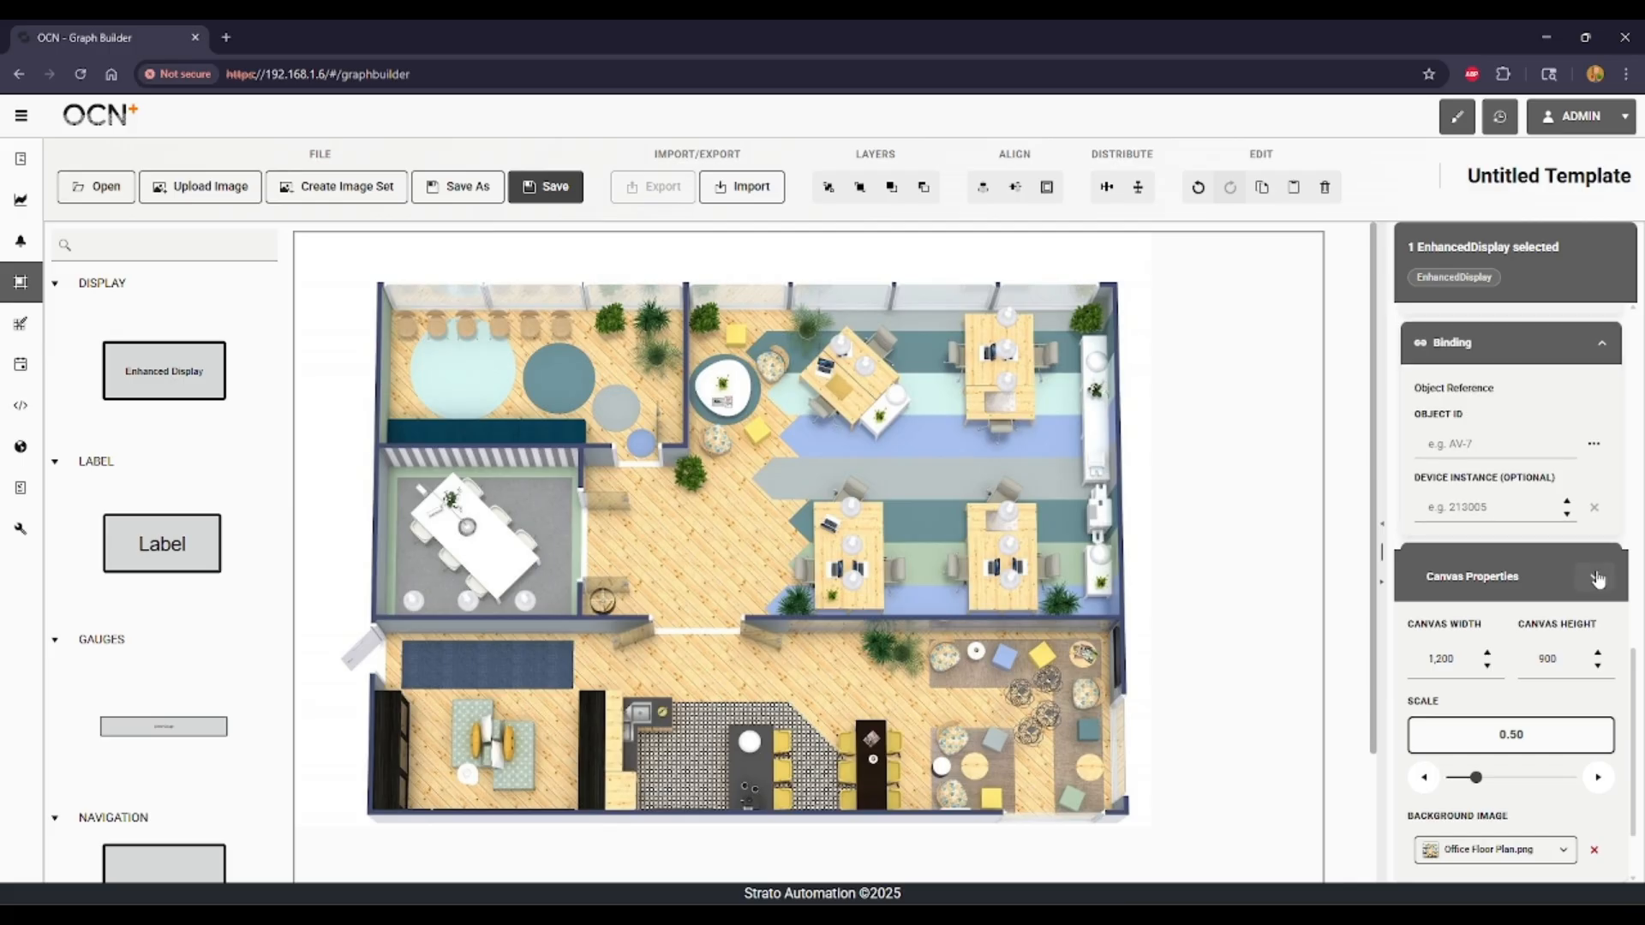
left_click(1233, 395)
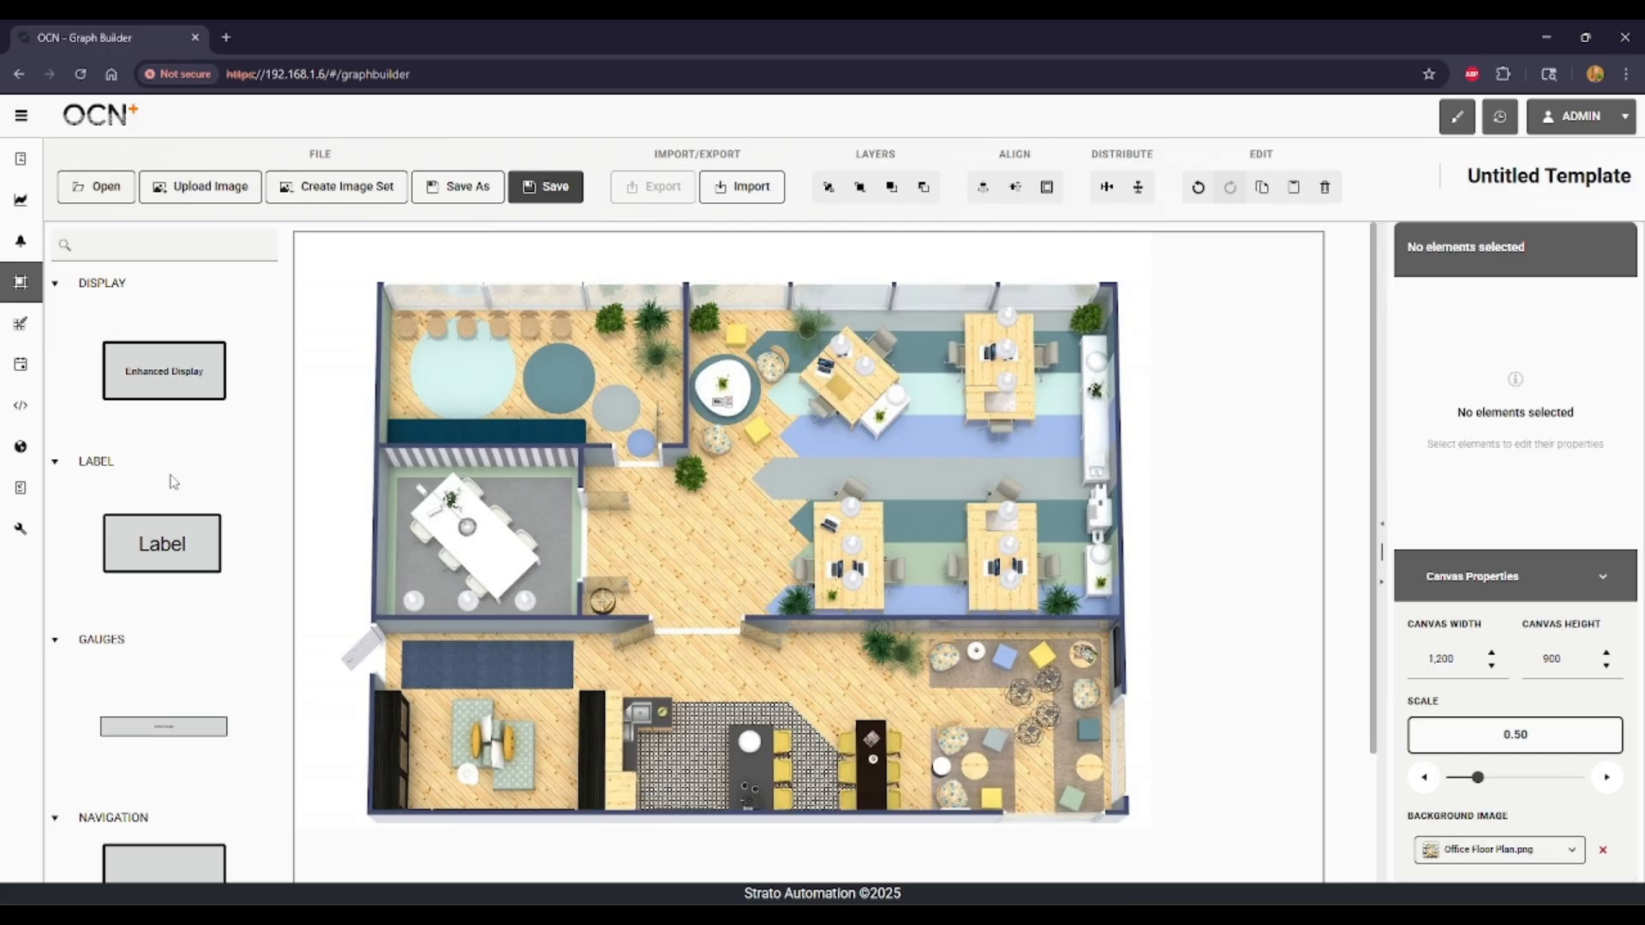
Step: Collapse the Display, Label, Gauges and Navigation categories in the element library
left_click(56, 283)
left_click(55, 313)
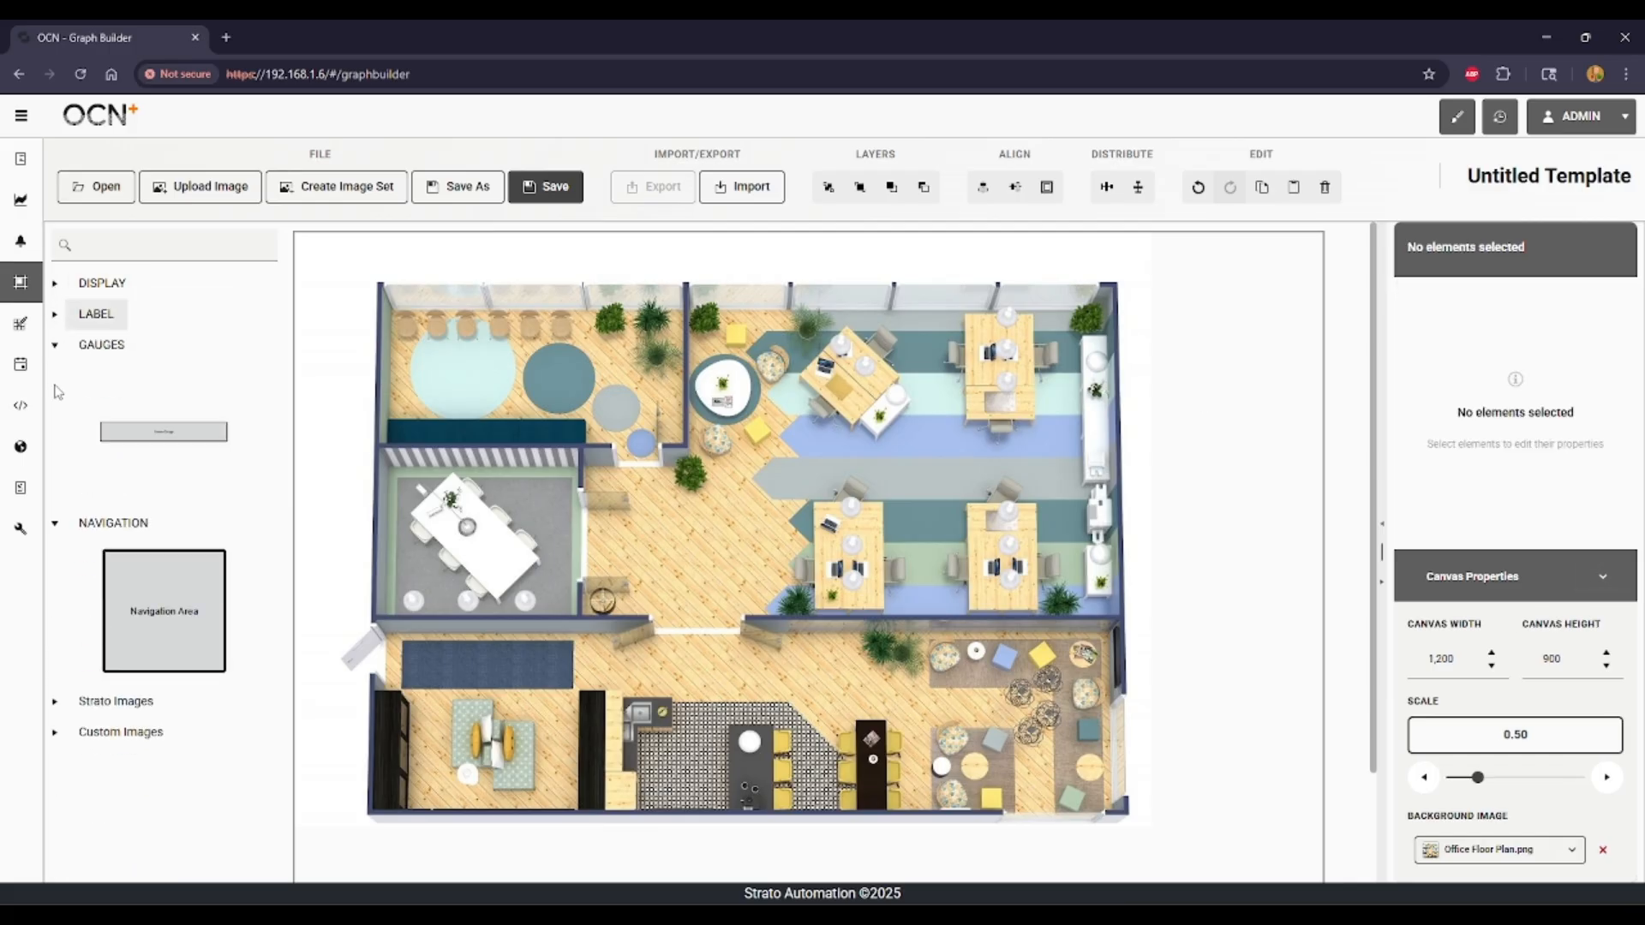
left_click(56, 344)
left_click(55, 375)
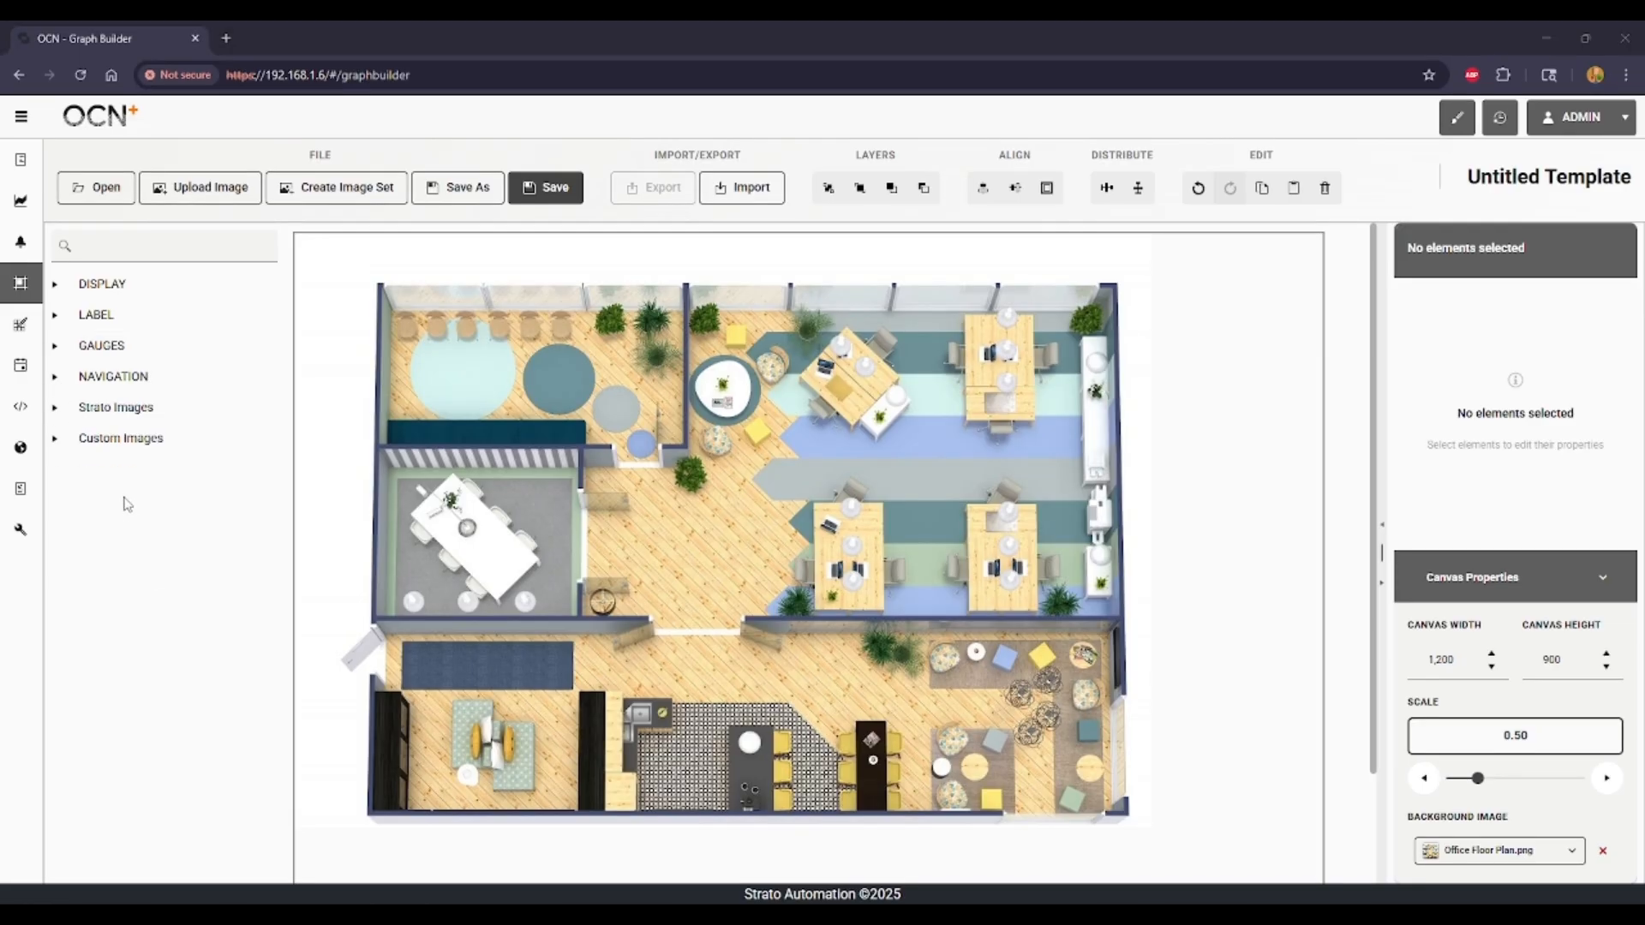
Step: Add a Label element to the canvas and position it just above the floor plan's upper wall, near the middle
left_click(90, 316)
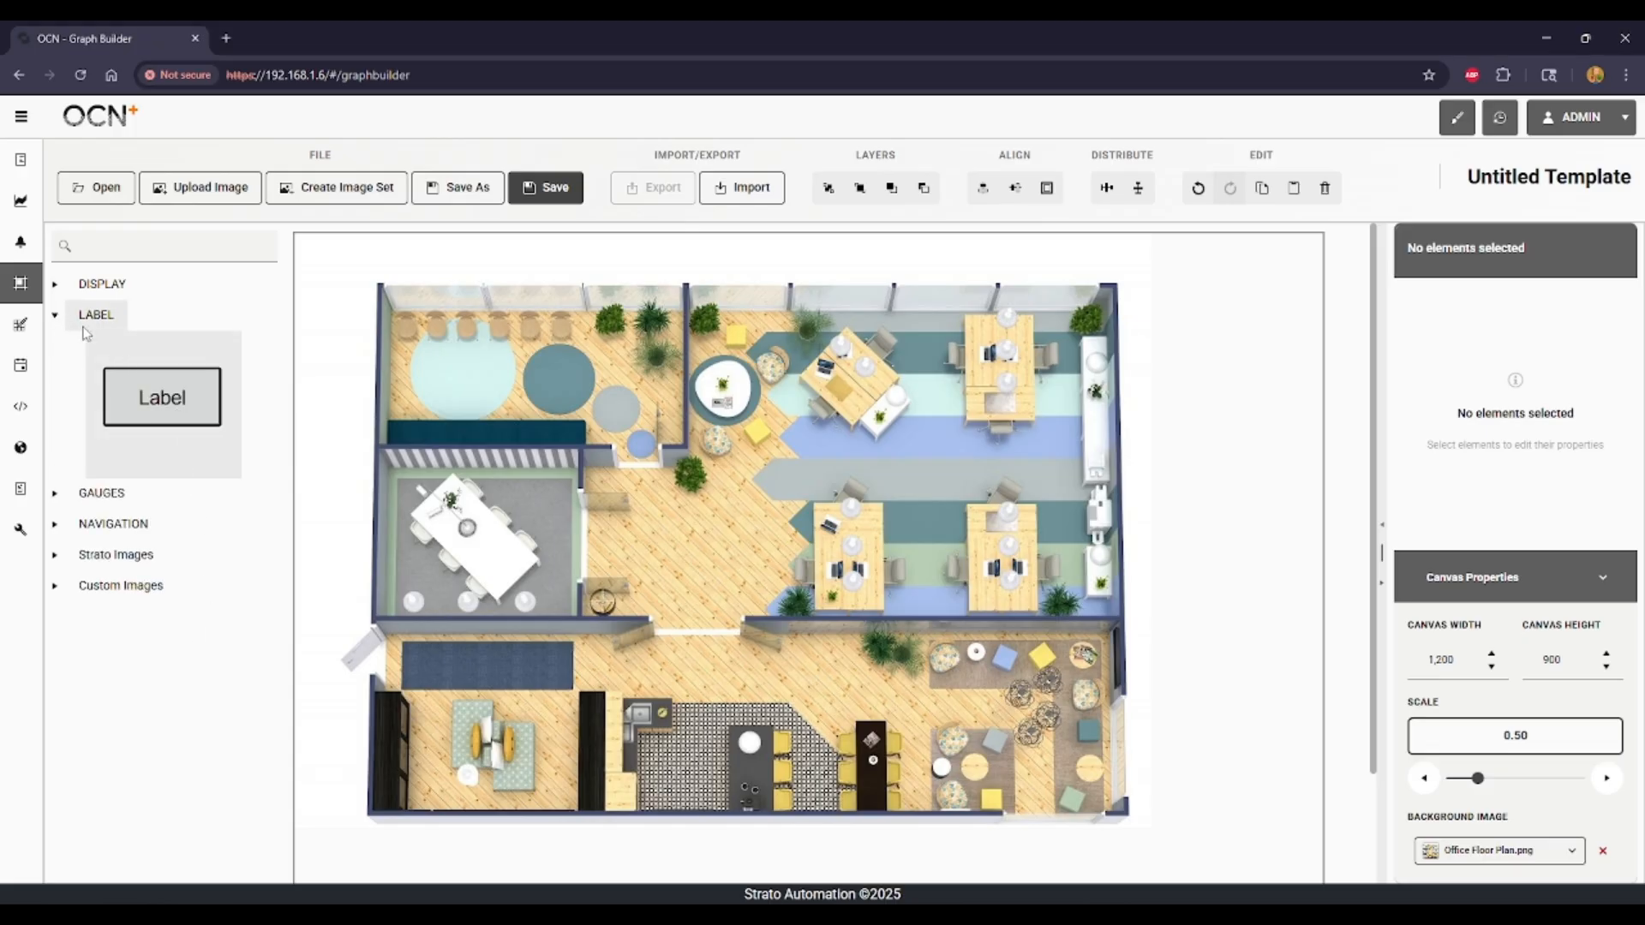
left_click_drag(150, 400, 583, 331)
left_click(583, 331)
left_click_drag(652, 272, 728, 268)
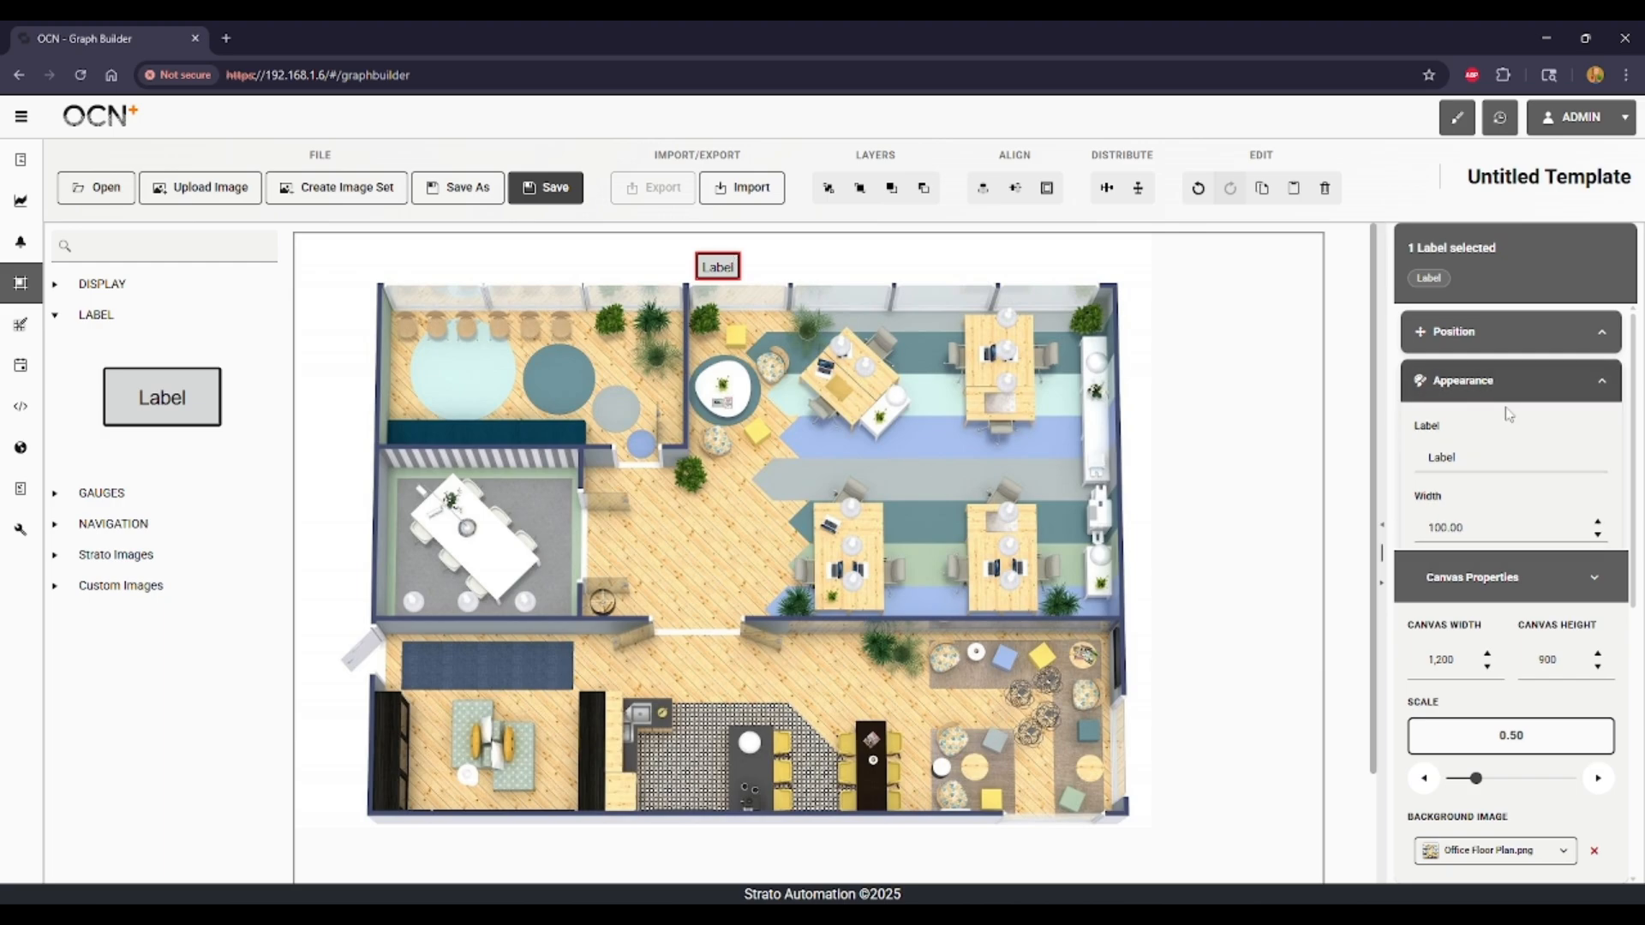
Step: Examine the label's X and Y position settings and its appearance properties
left_click(1599, 332)
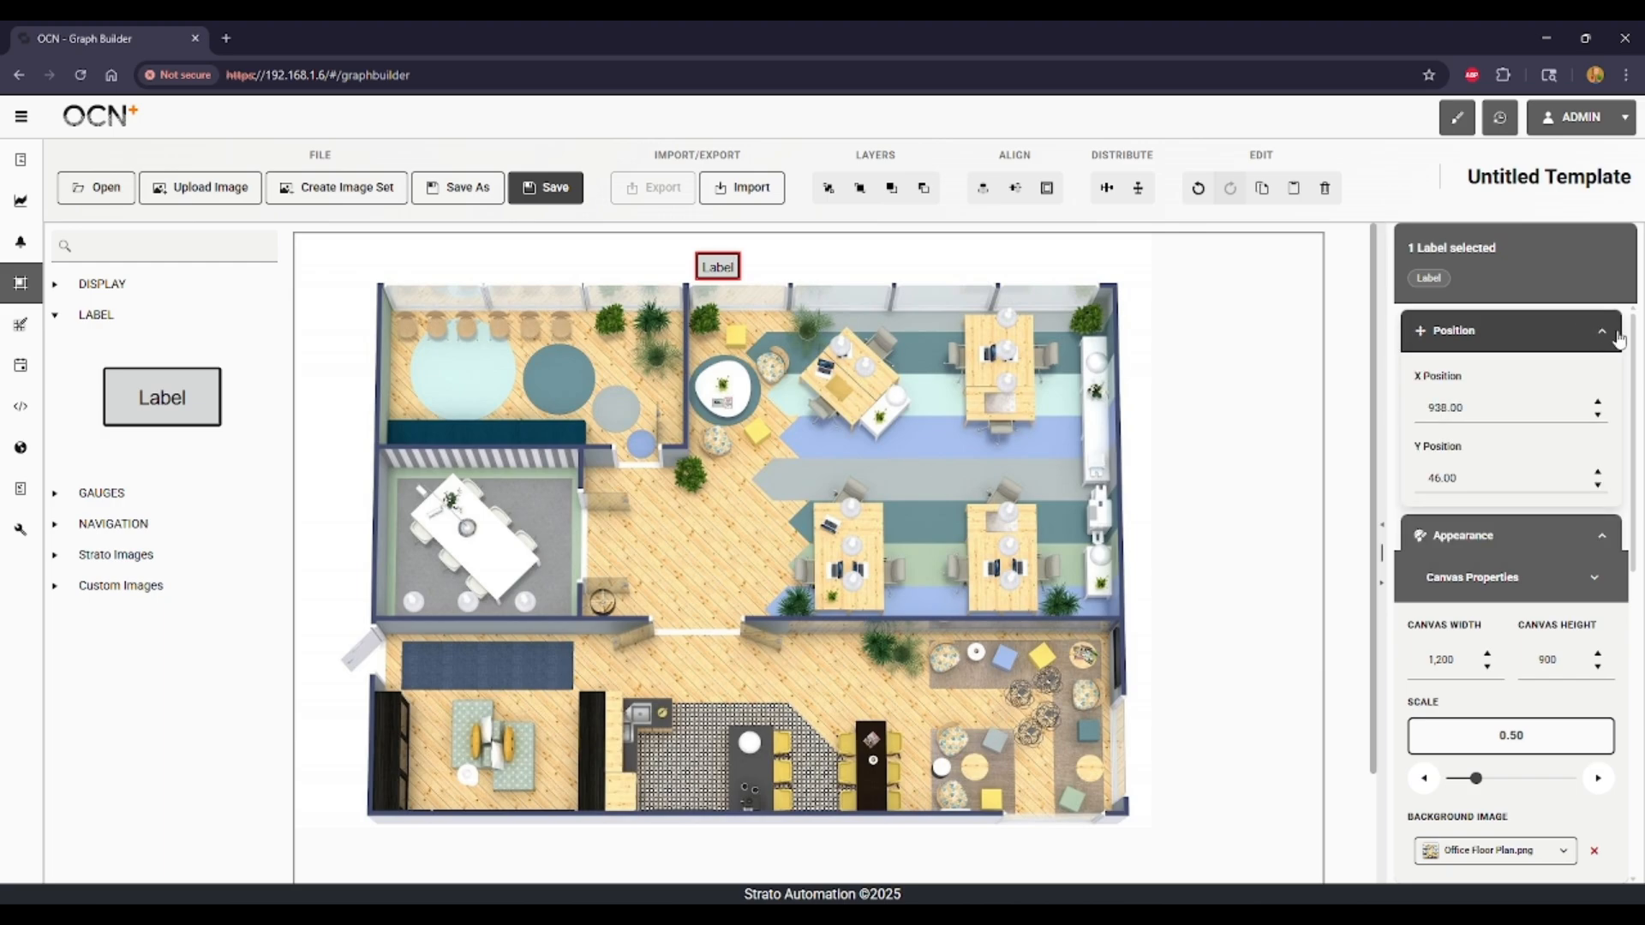
scroll(1504, 432, "down", 1)
scroll(1504, 432, "up", 1)
scroll(1505, 432, "down", 2)
scroll(1542, 430, "up", 2)
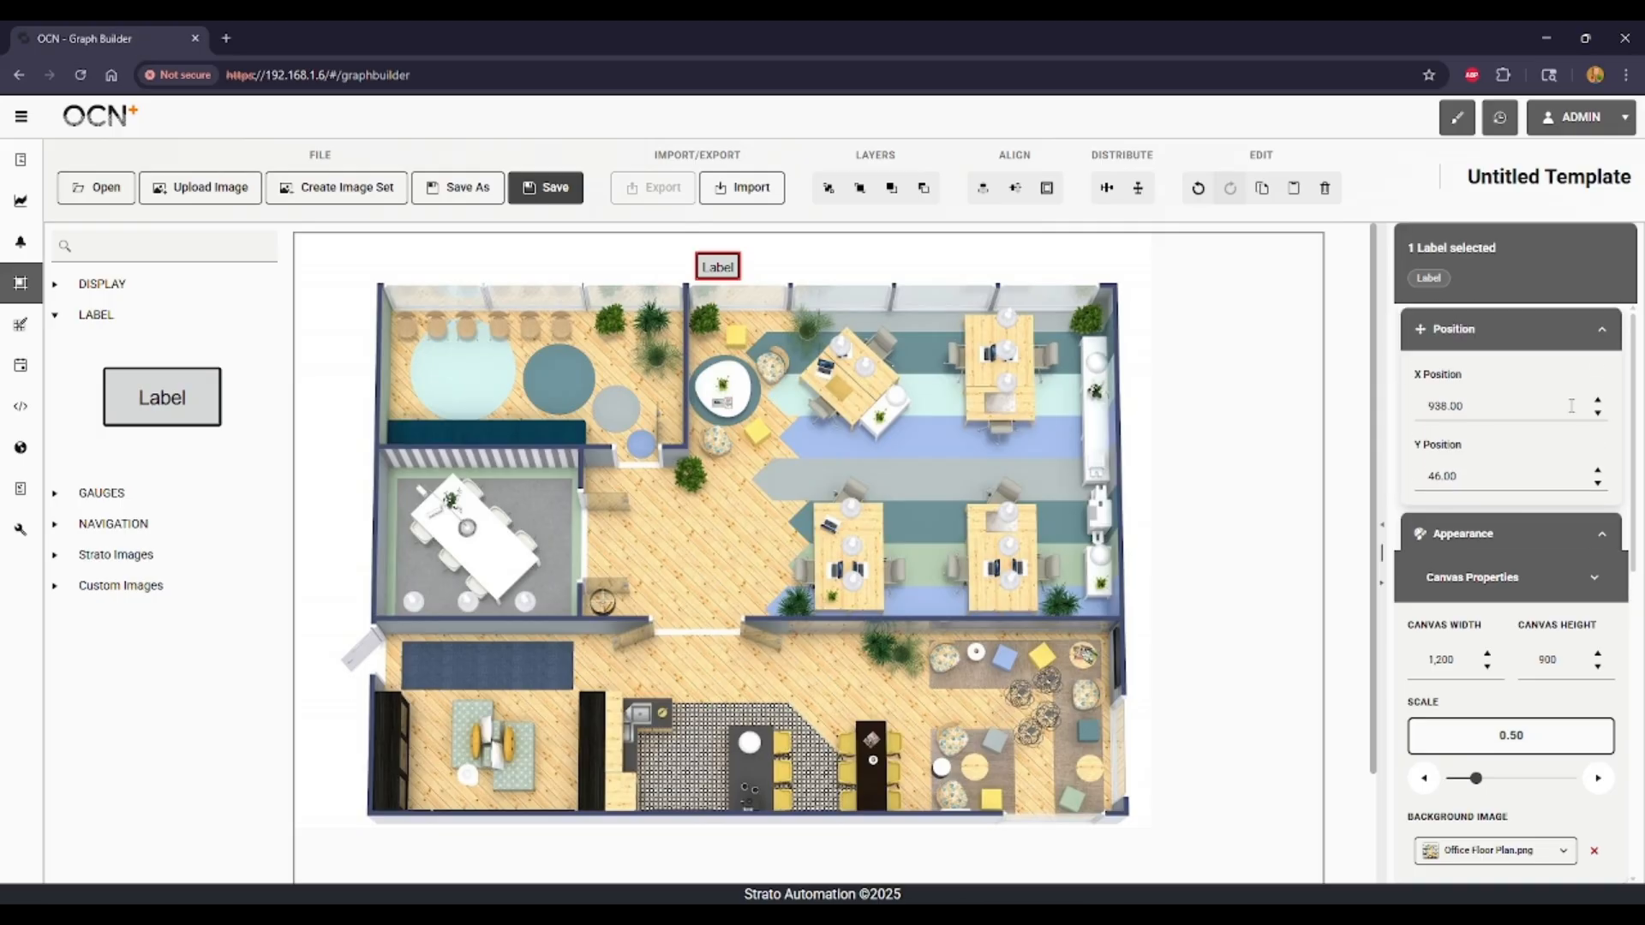
left_click(1599, 331)
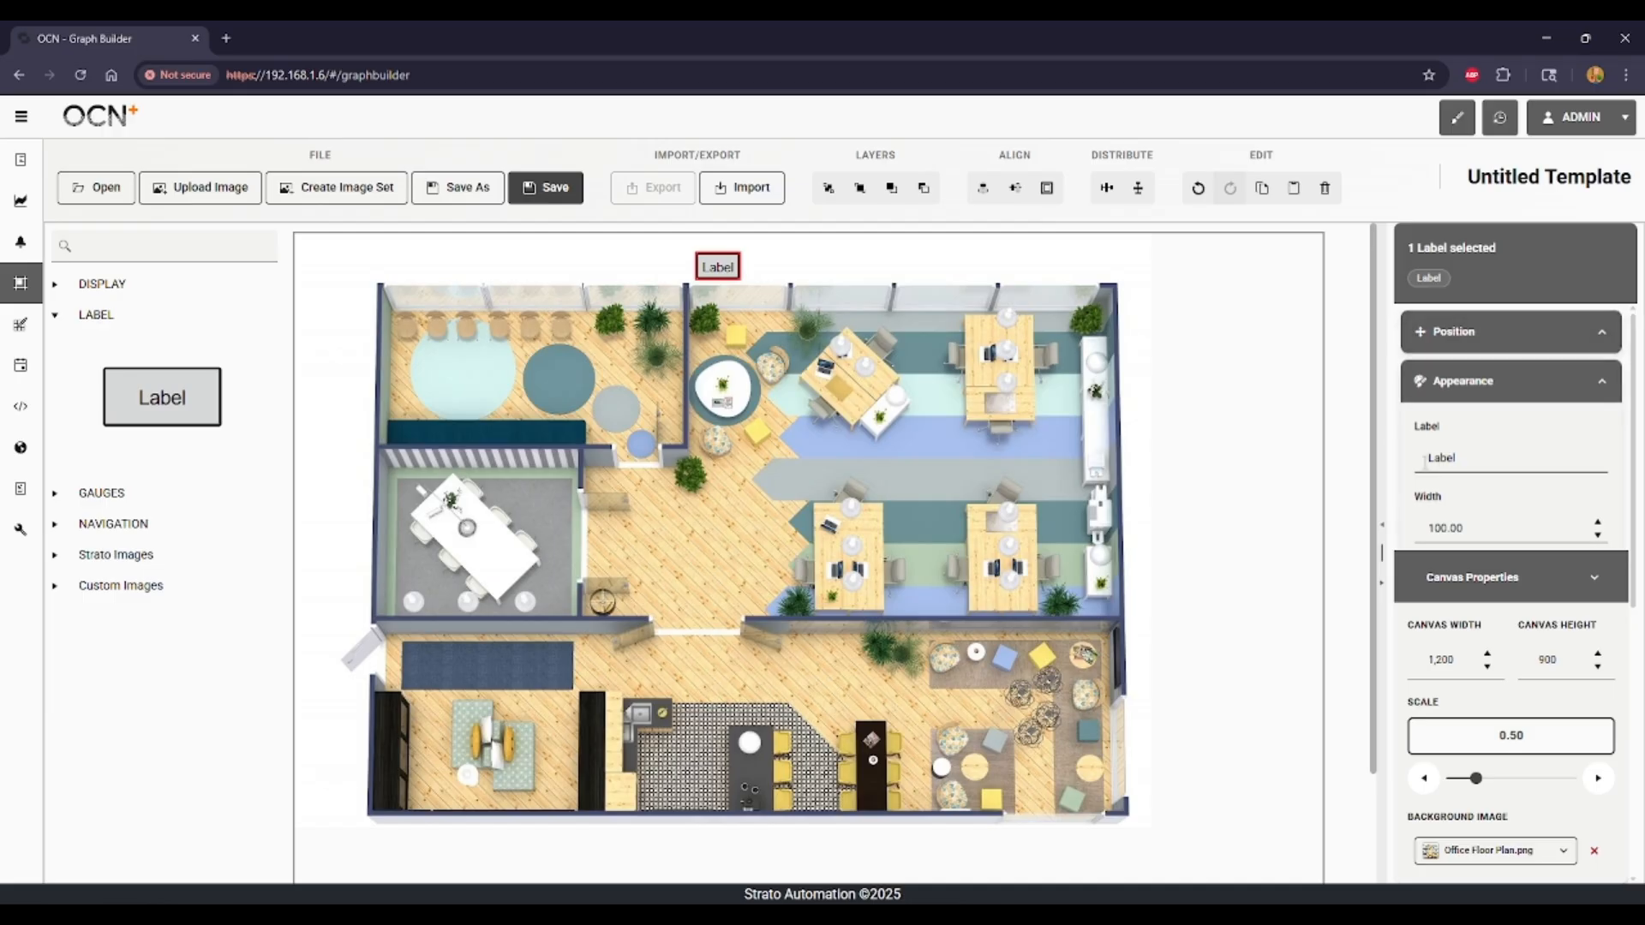
scroll(1453, 467, "down", 1)
scroll(1449, 463, "up", 1)
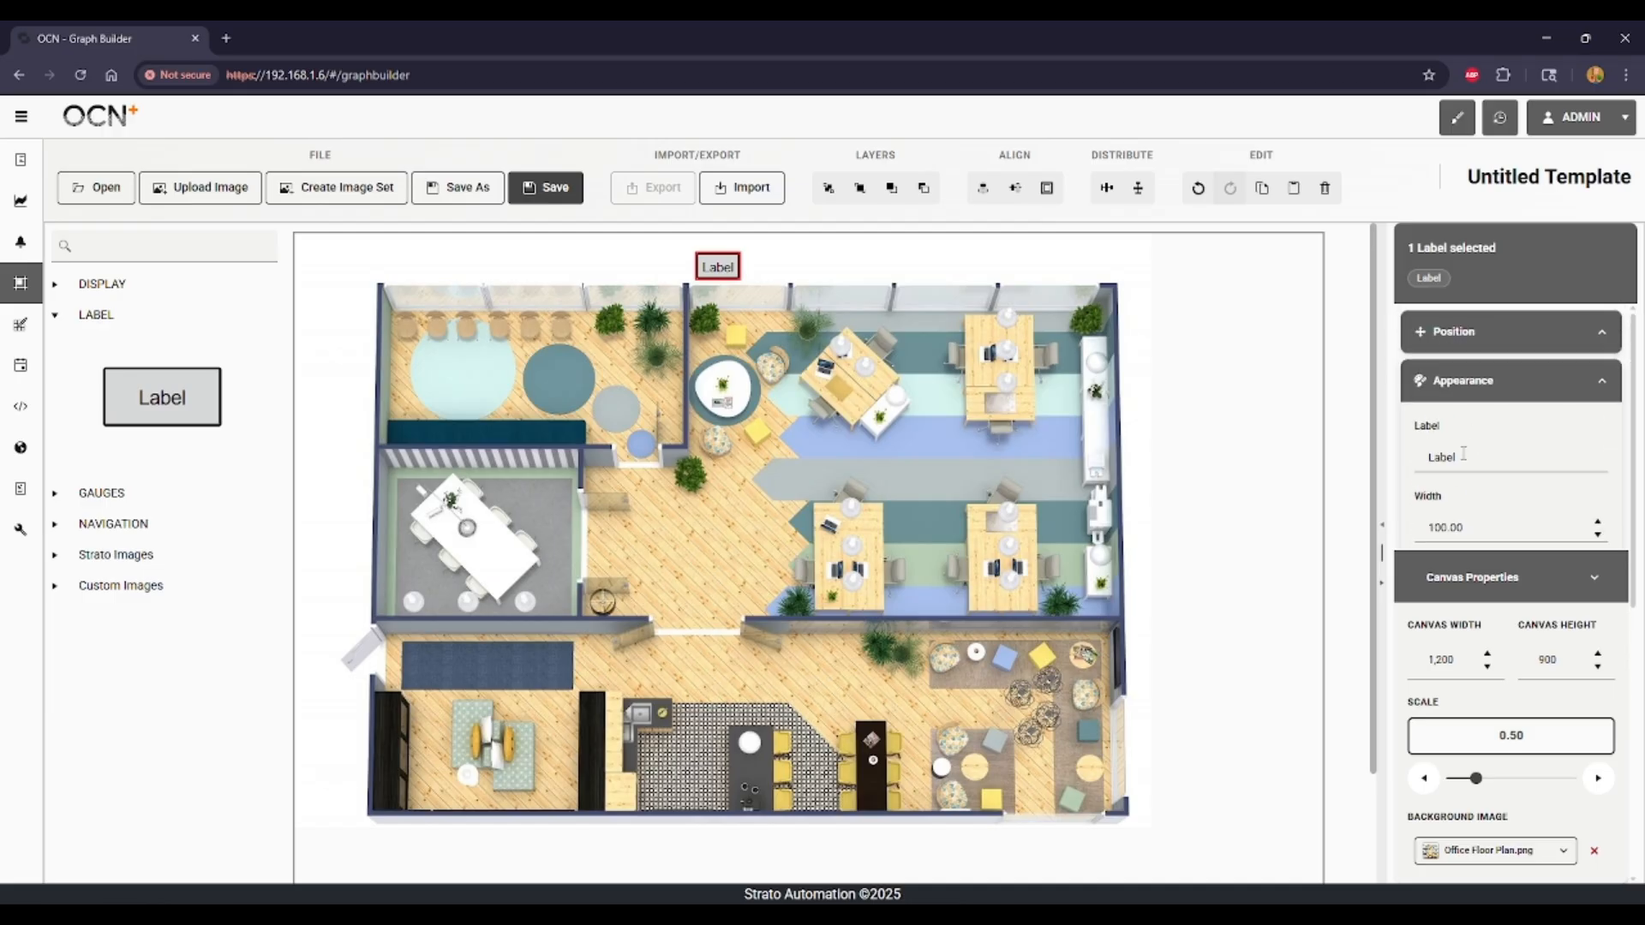
Step: Replace the label's text with "Unit 107 Setpoints"
double_click(1469, 455)
key("BackSpace")
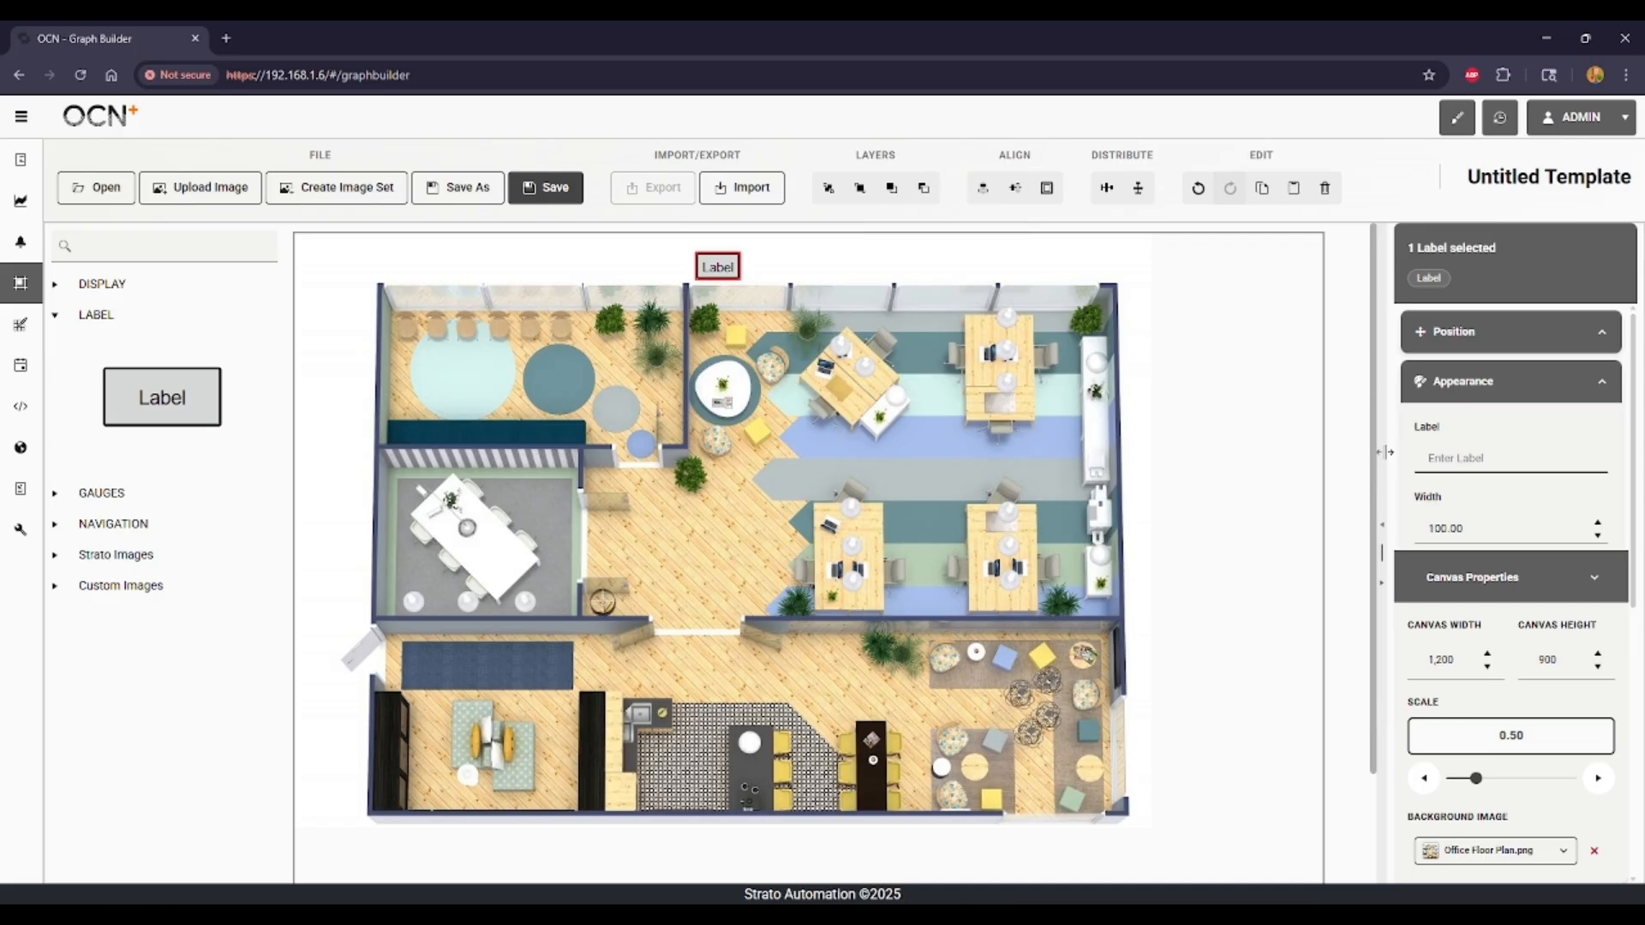
type("Unit 10")
left_click(714, 262)
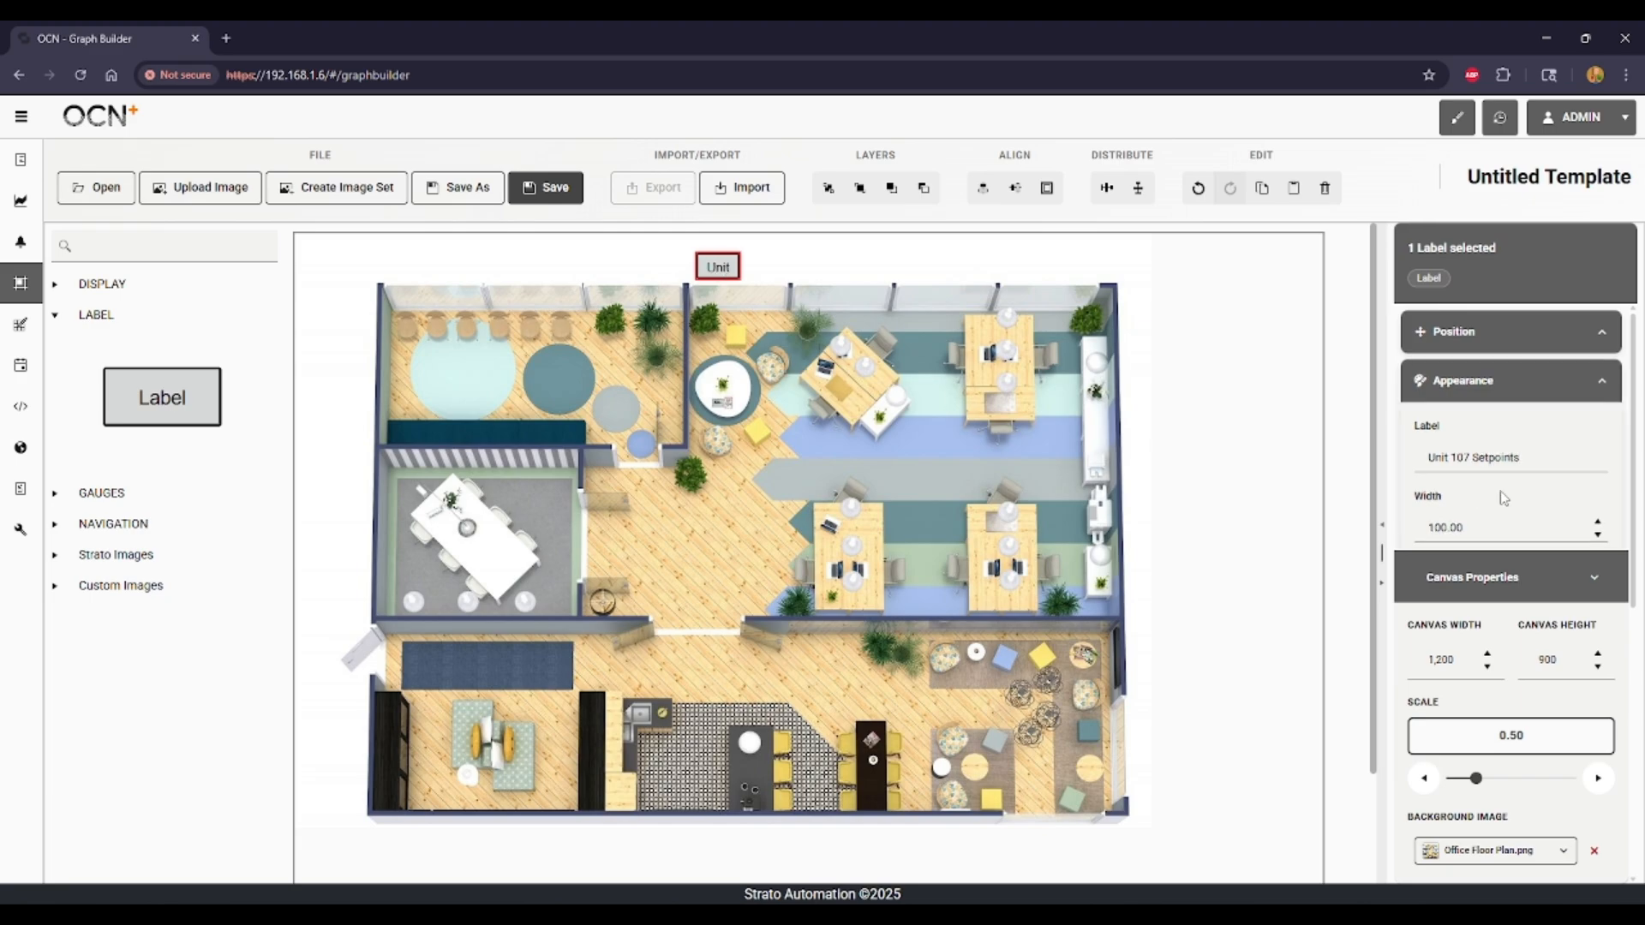
Step: Set the label's width to 300 and shift the label slightly left above the floor plan
scroll(1500, 495, "down", 3)
left_click(1448, 356)
left_click(1482, 441)
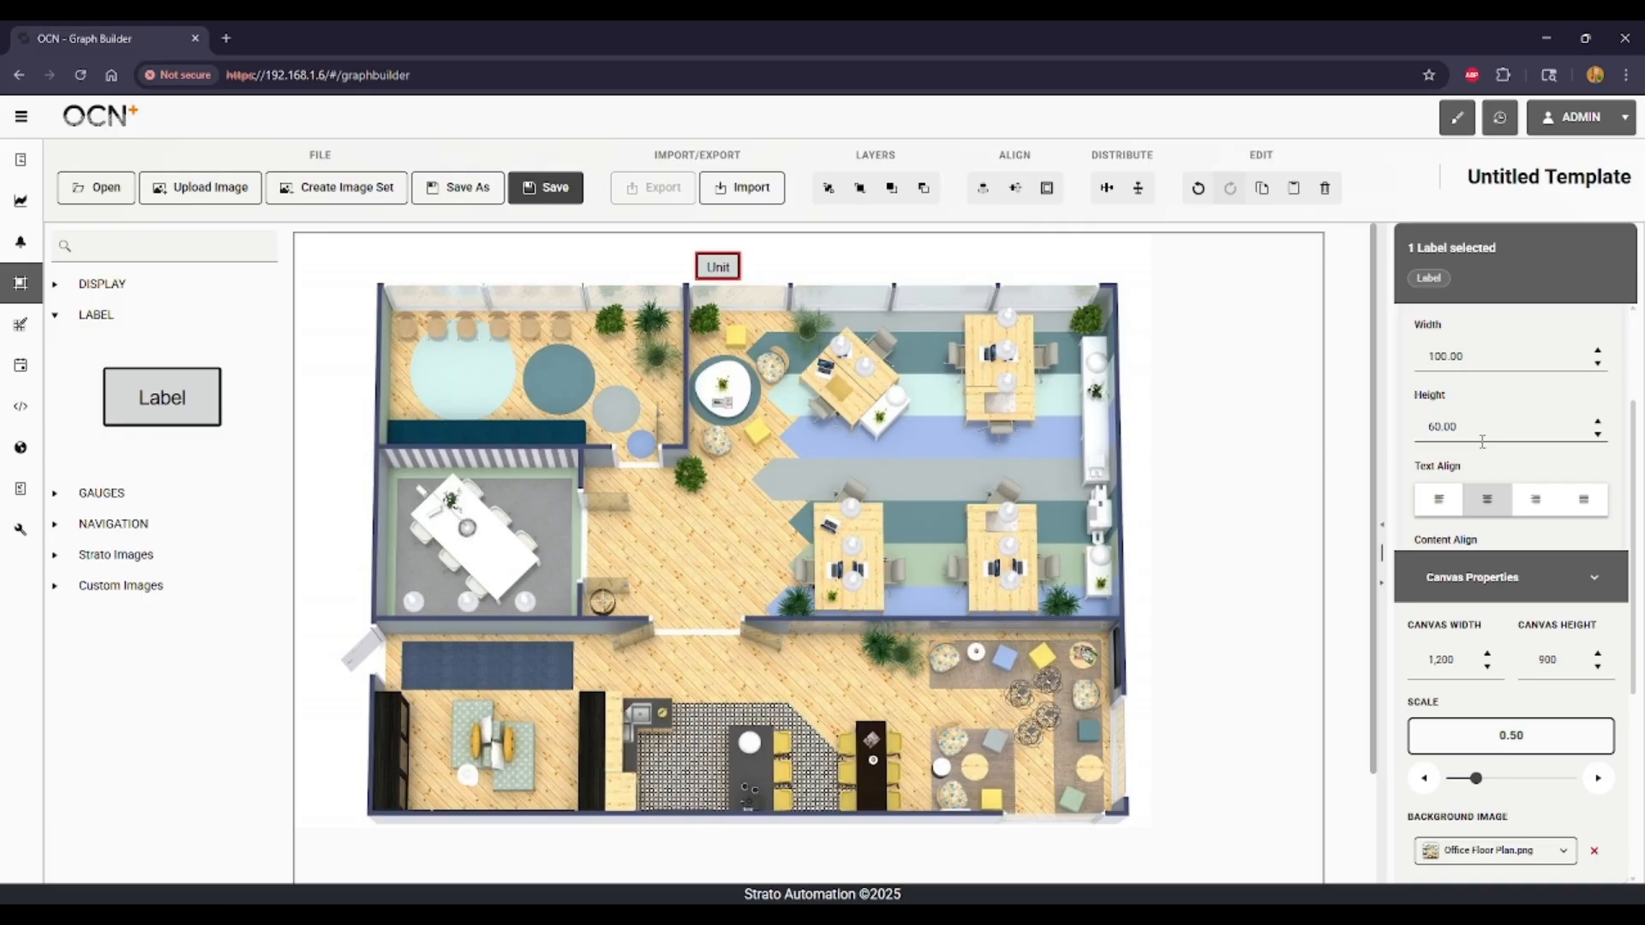
scroll(1482, 434, "down", 1)
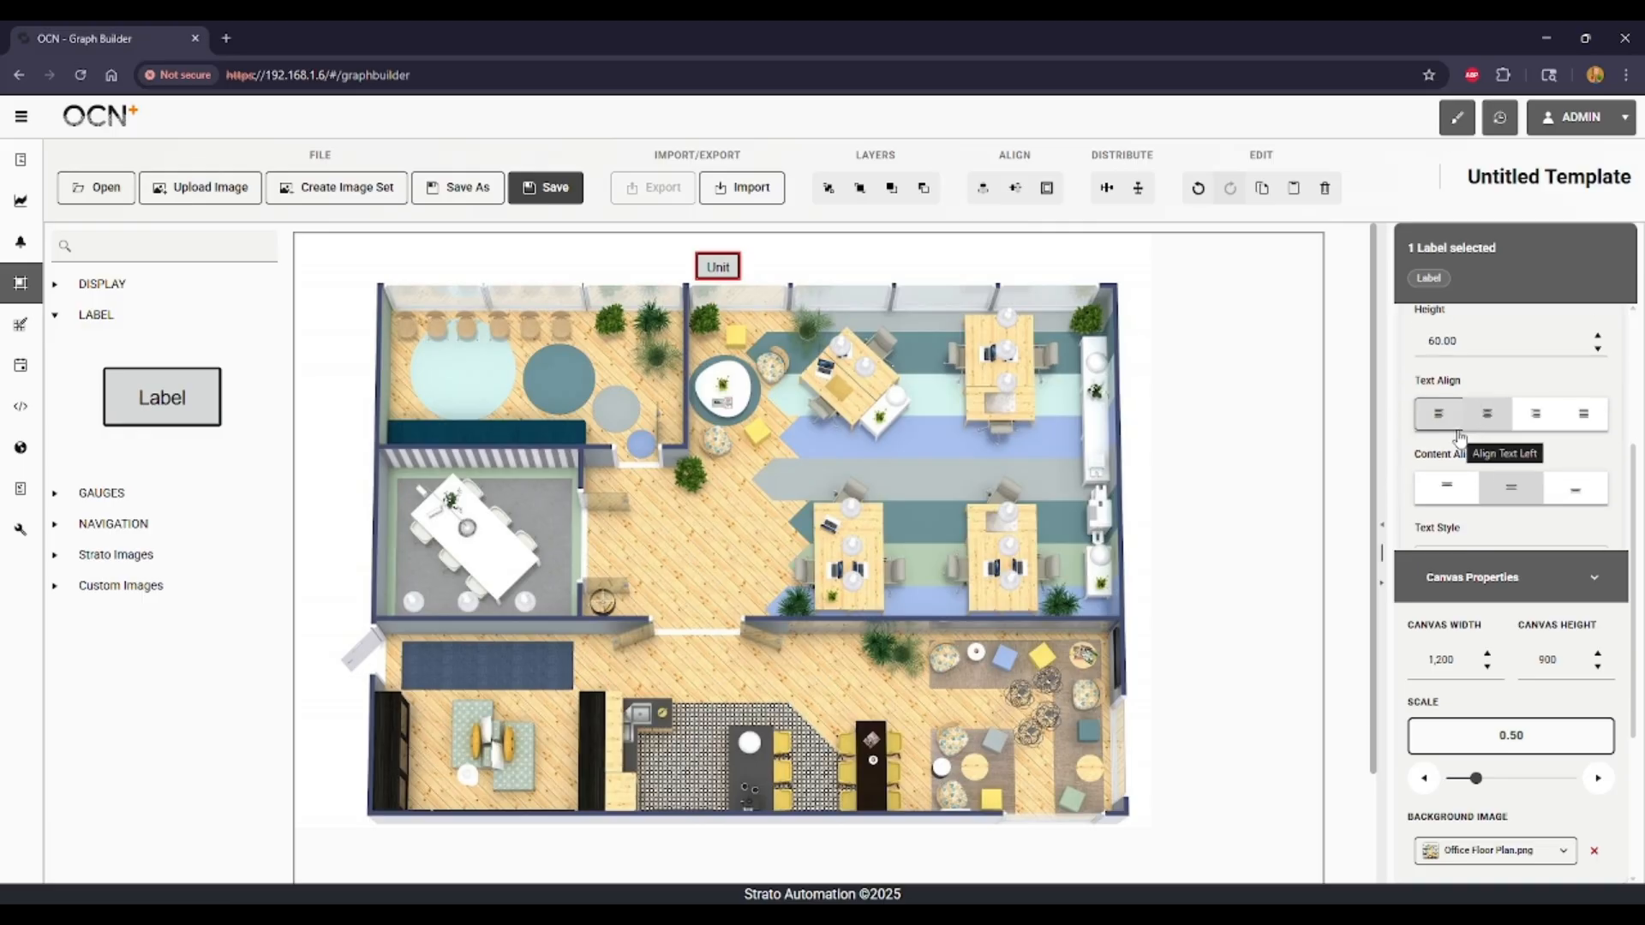
scroll(1499, 426, "up", 2)
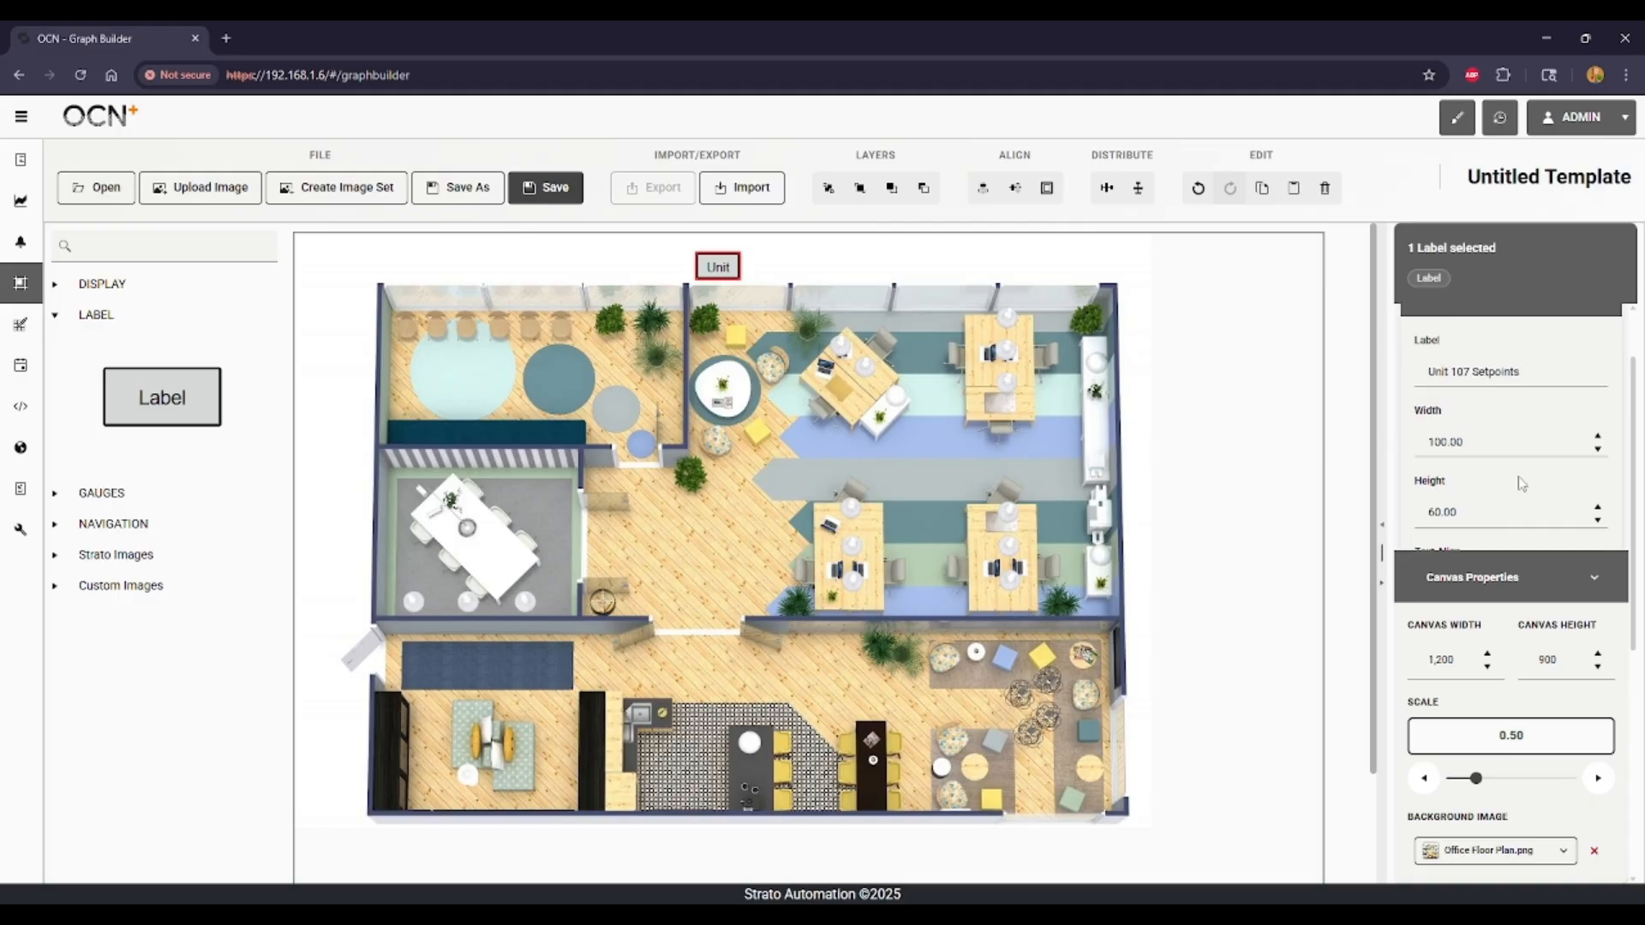
left_click(1473, 442)
type("200")
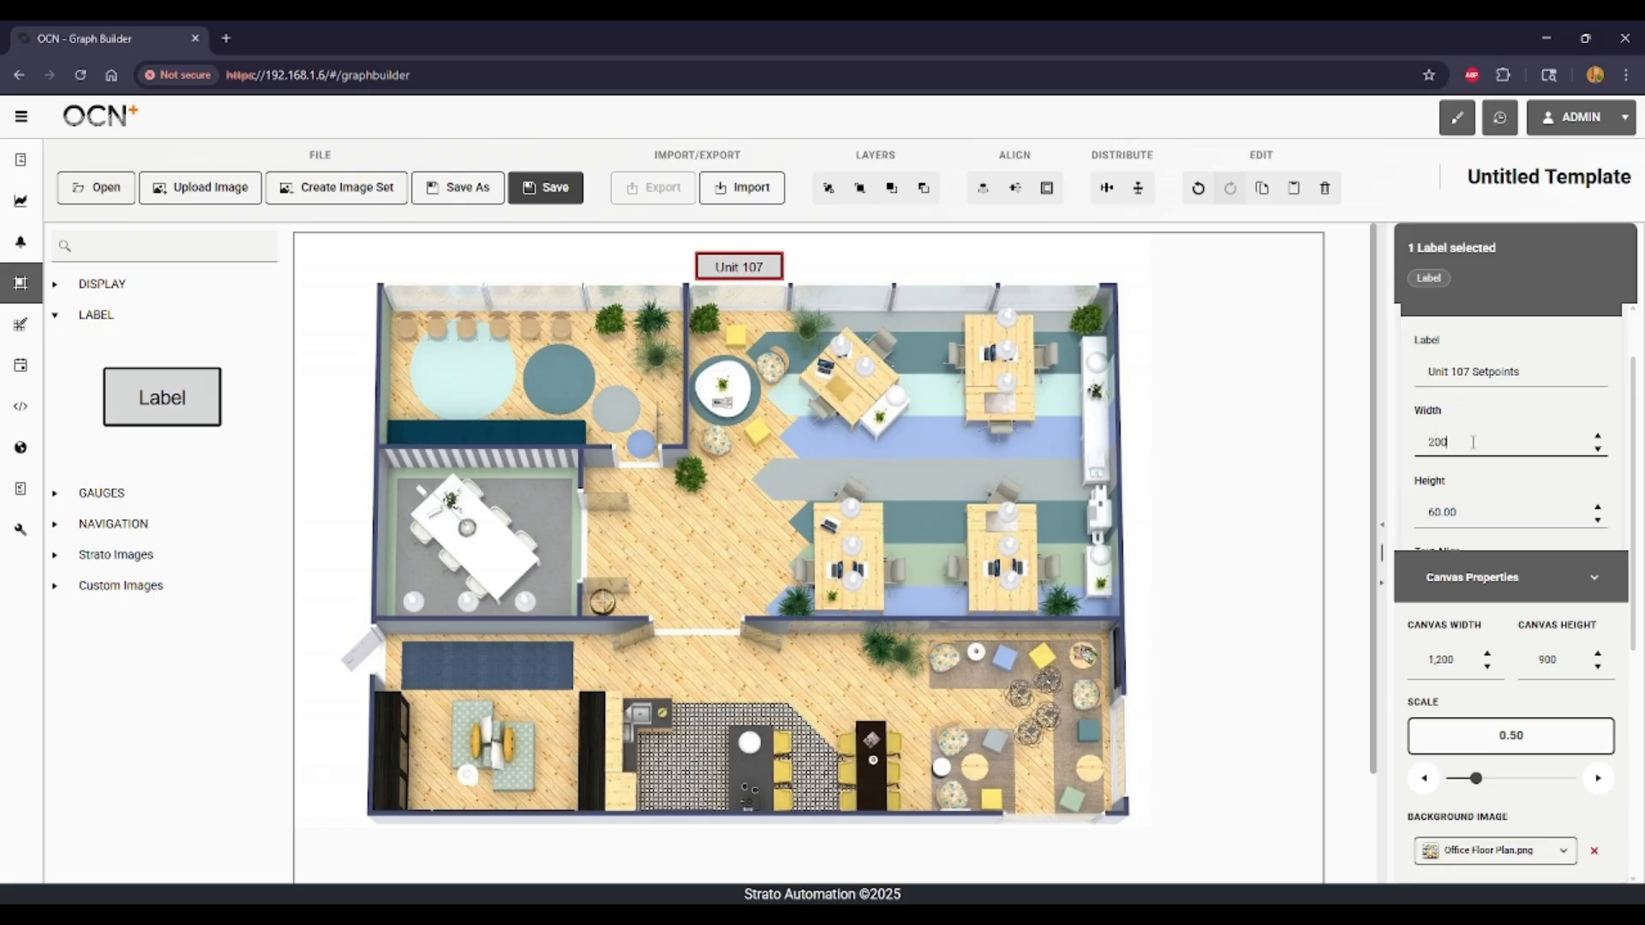
key("BackSpace")
key("BackSpace")
key("BackSpace")
type("300")
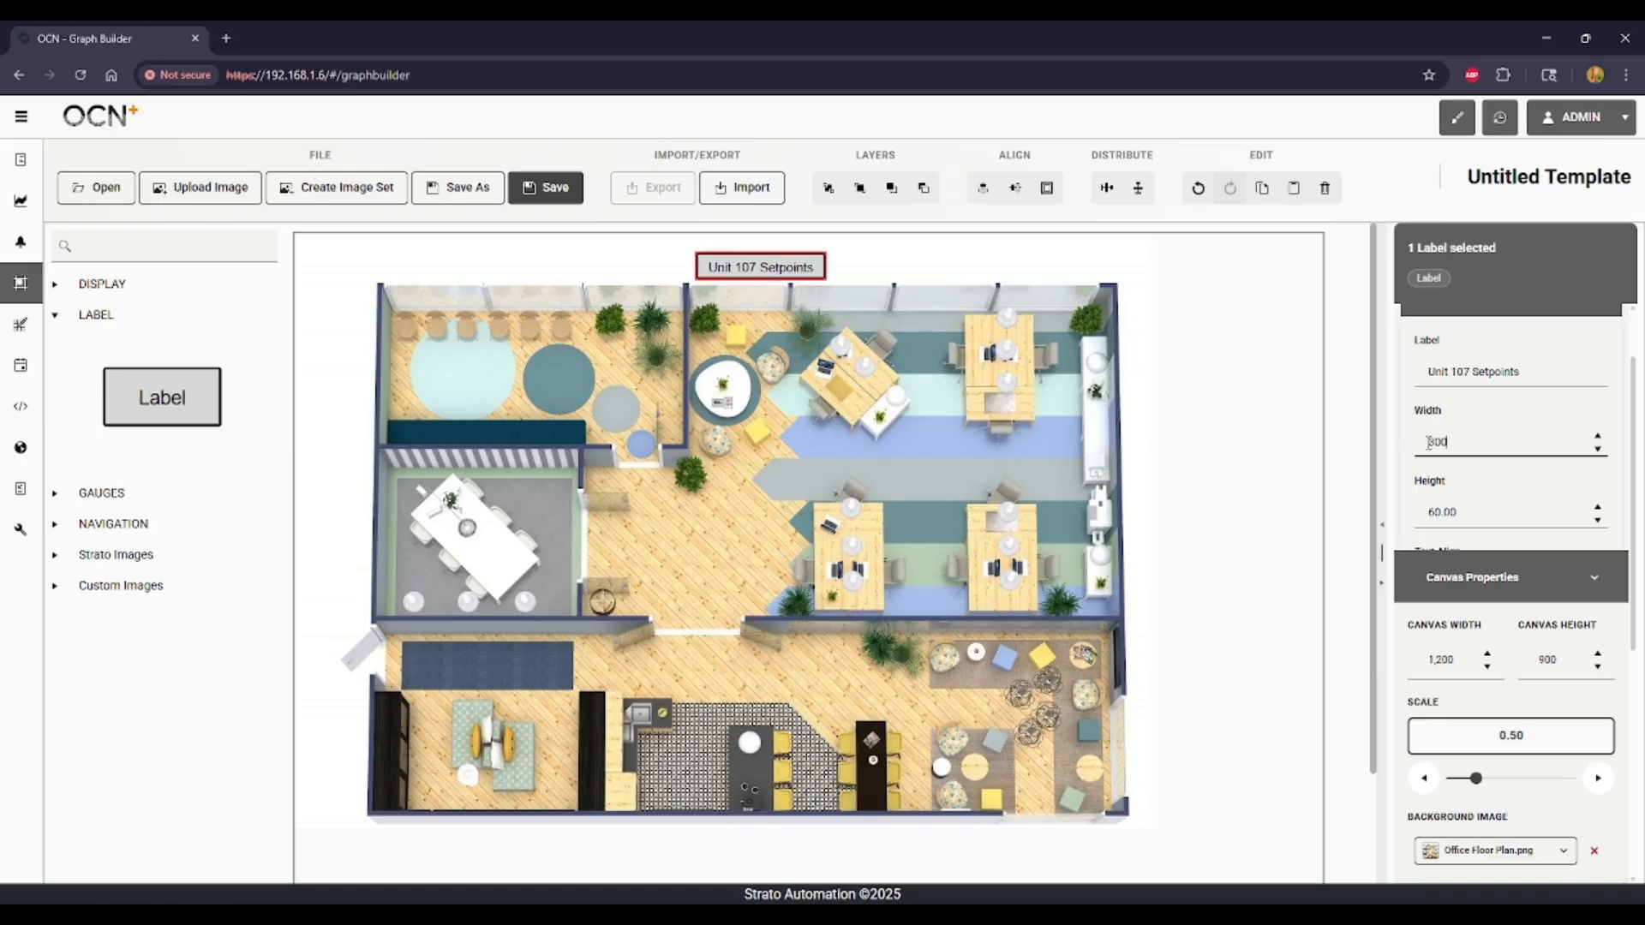
left_click(771, 266)
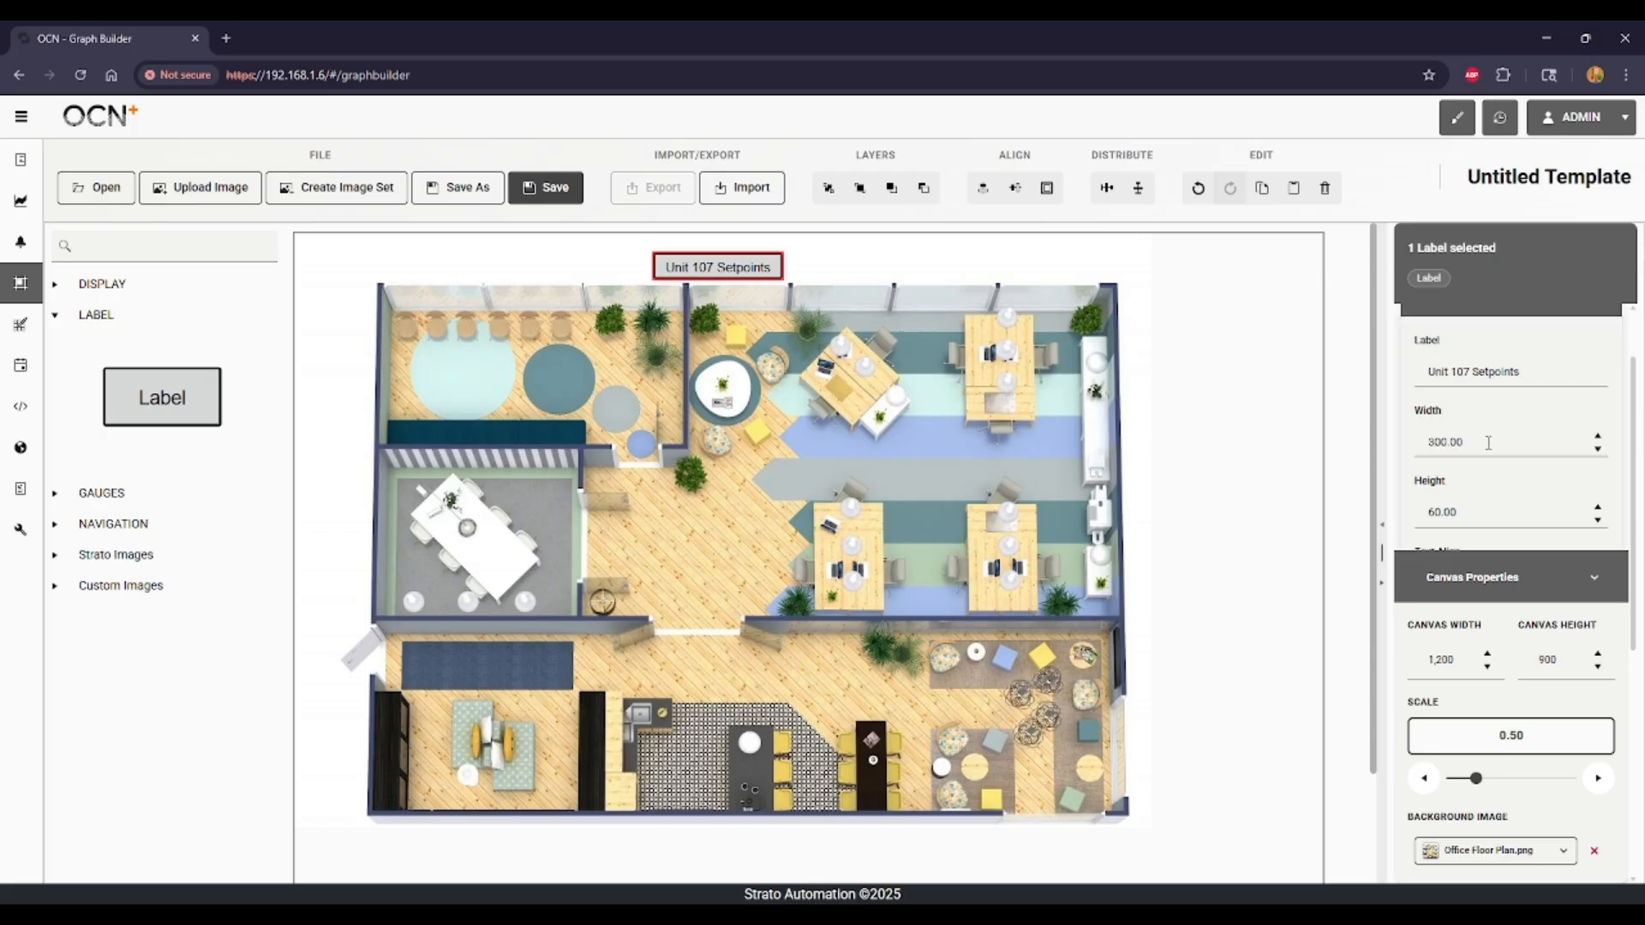
Step: Try the label's different text alignments, ending with centred text and middle content alignment
scroll(1479, 438, "down", 3)
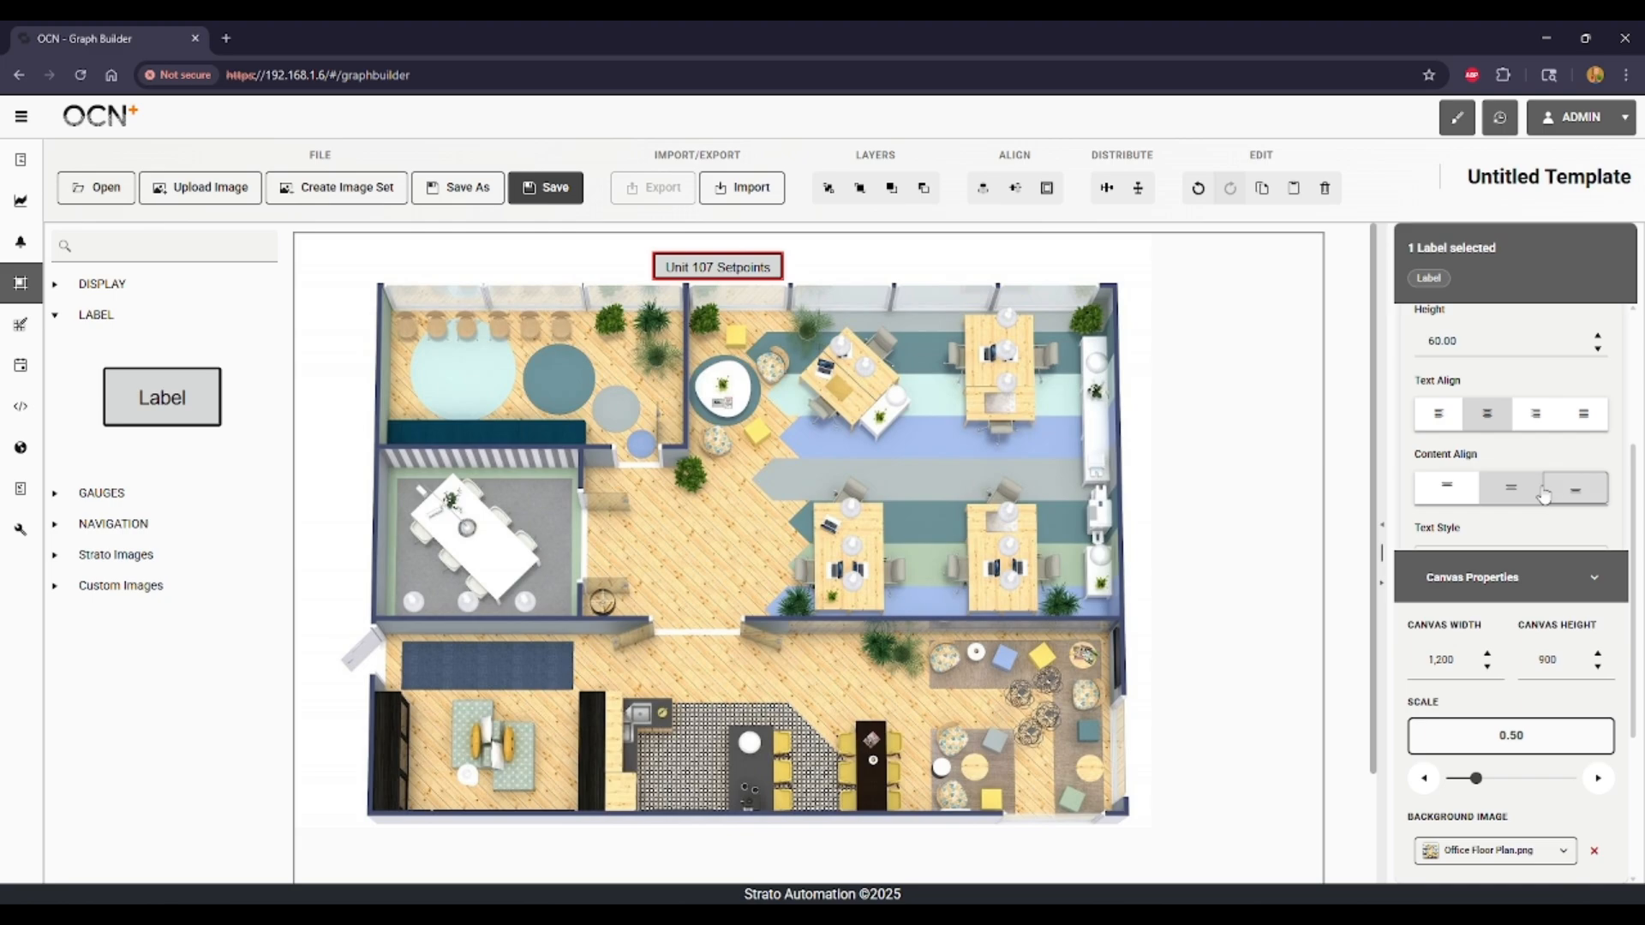
left_click(1439, 416)
left_click(1494, 419)
left_click(1586, 425)
left_click(1487, 415)
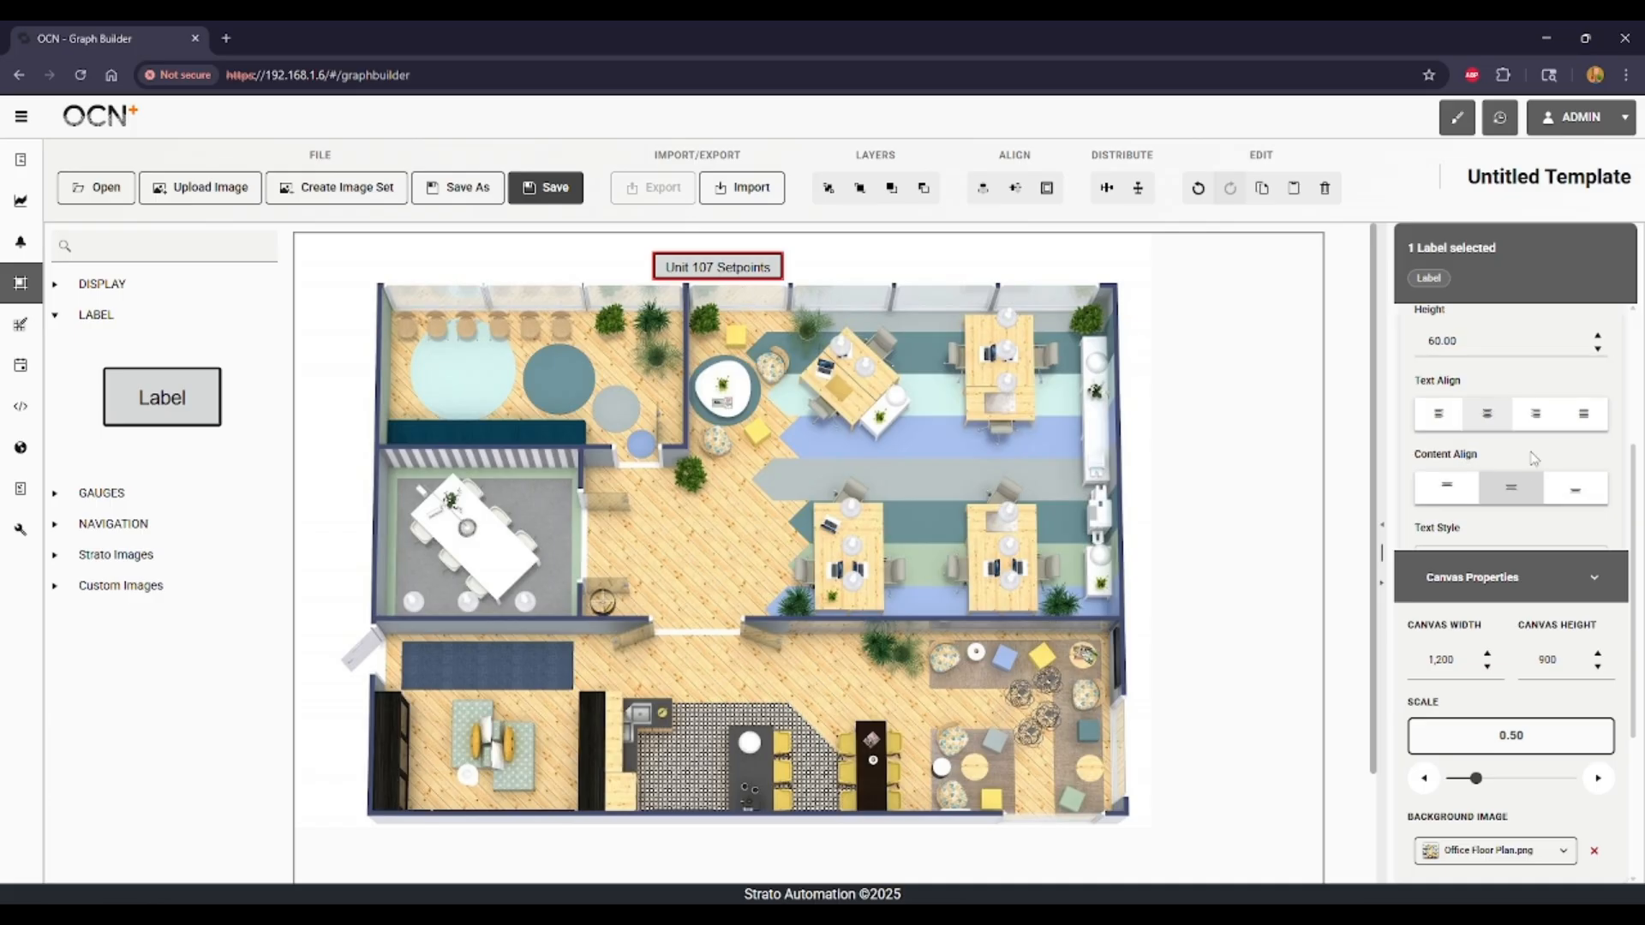
left_click(1534, 418)
scroll(1533, 514, "down", 1)
left_click(1512, 403)
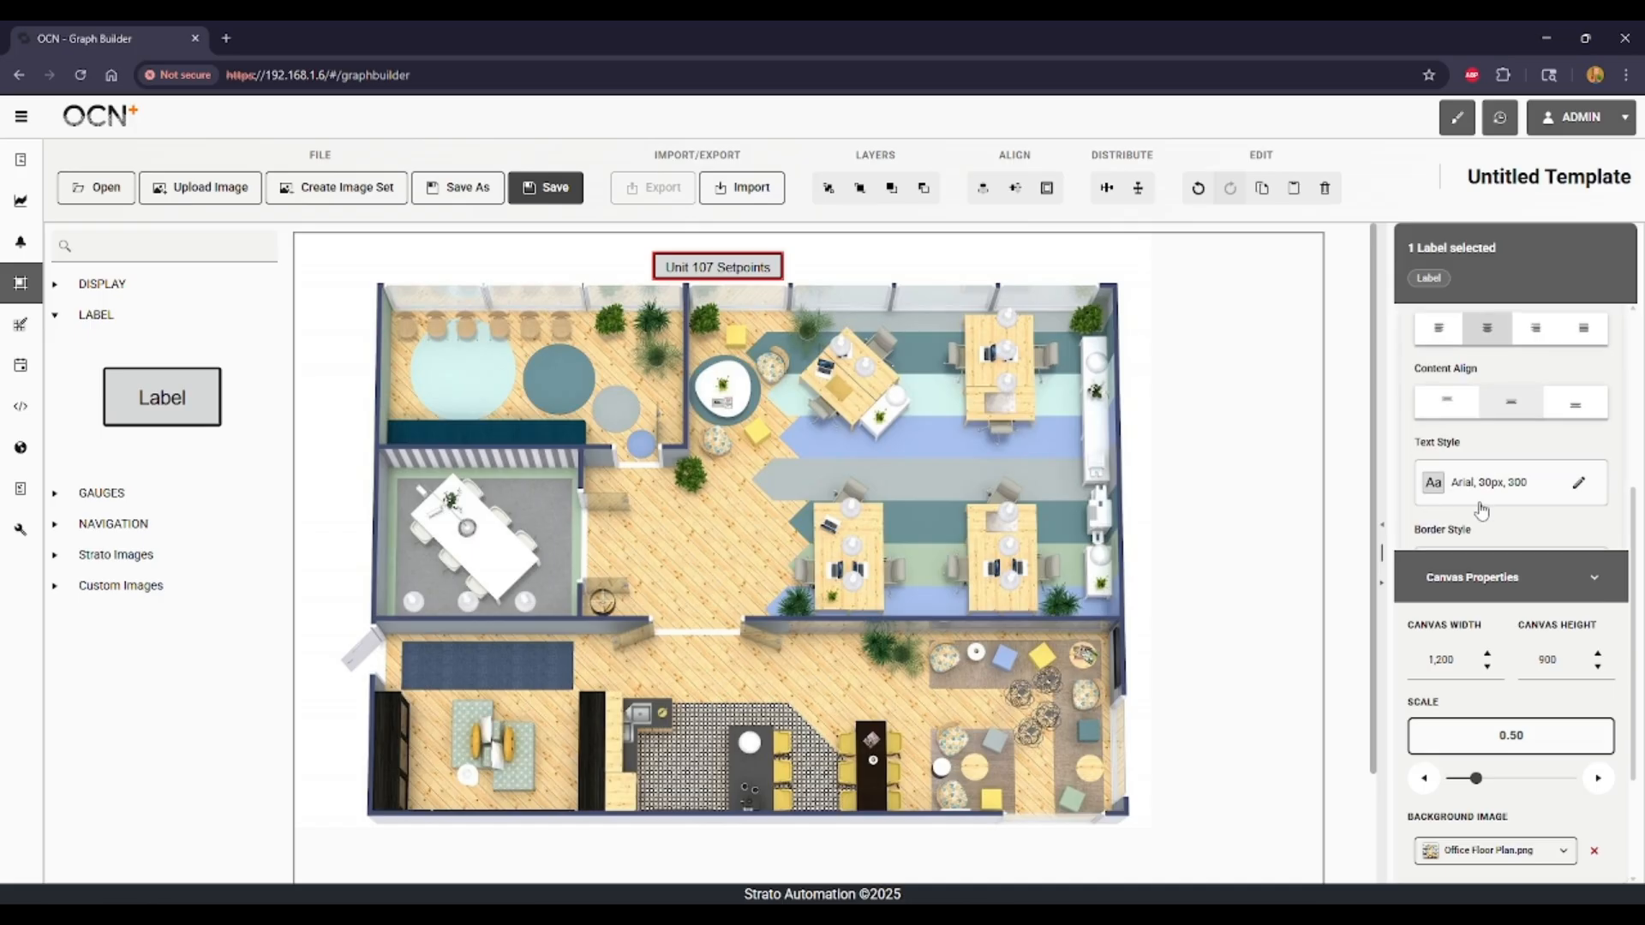
Step: Change the label's text style to a font size of 40 and apply it
scroll(1487, 505, "down", 1)
scroll(1492, 497, "down", 1)
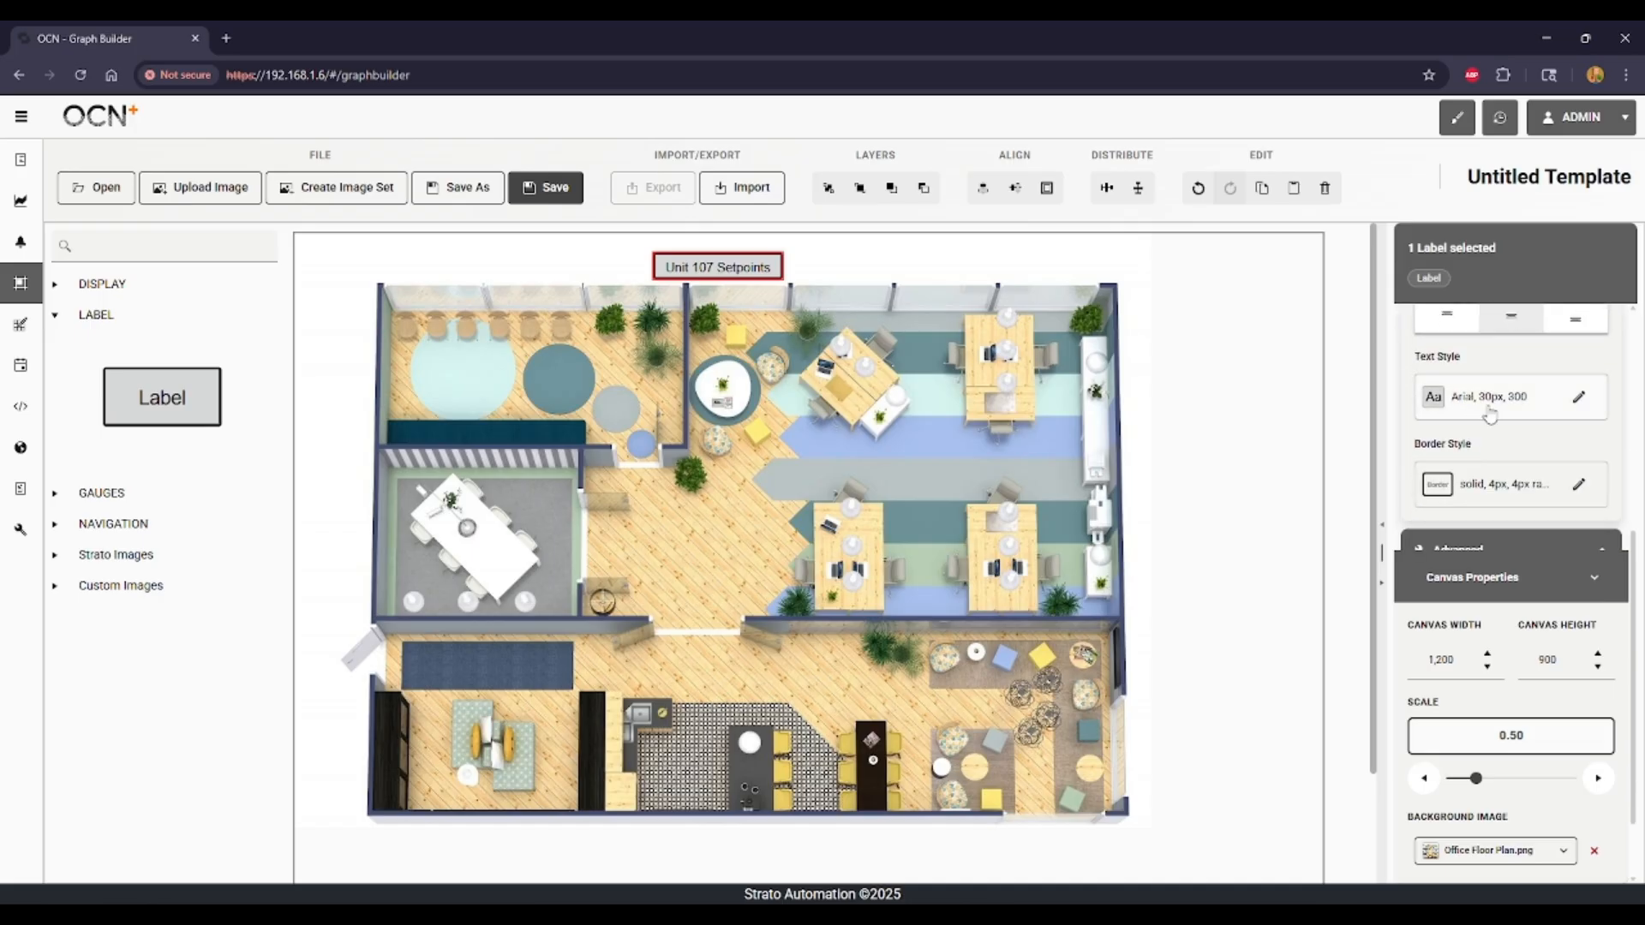
left_click(1579, 399)
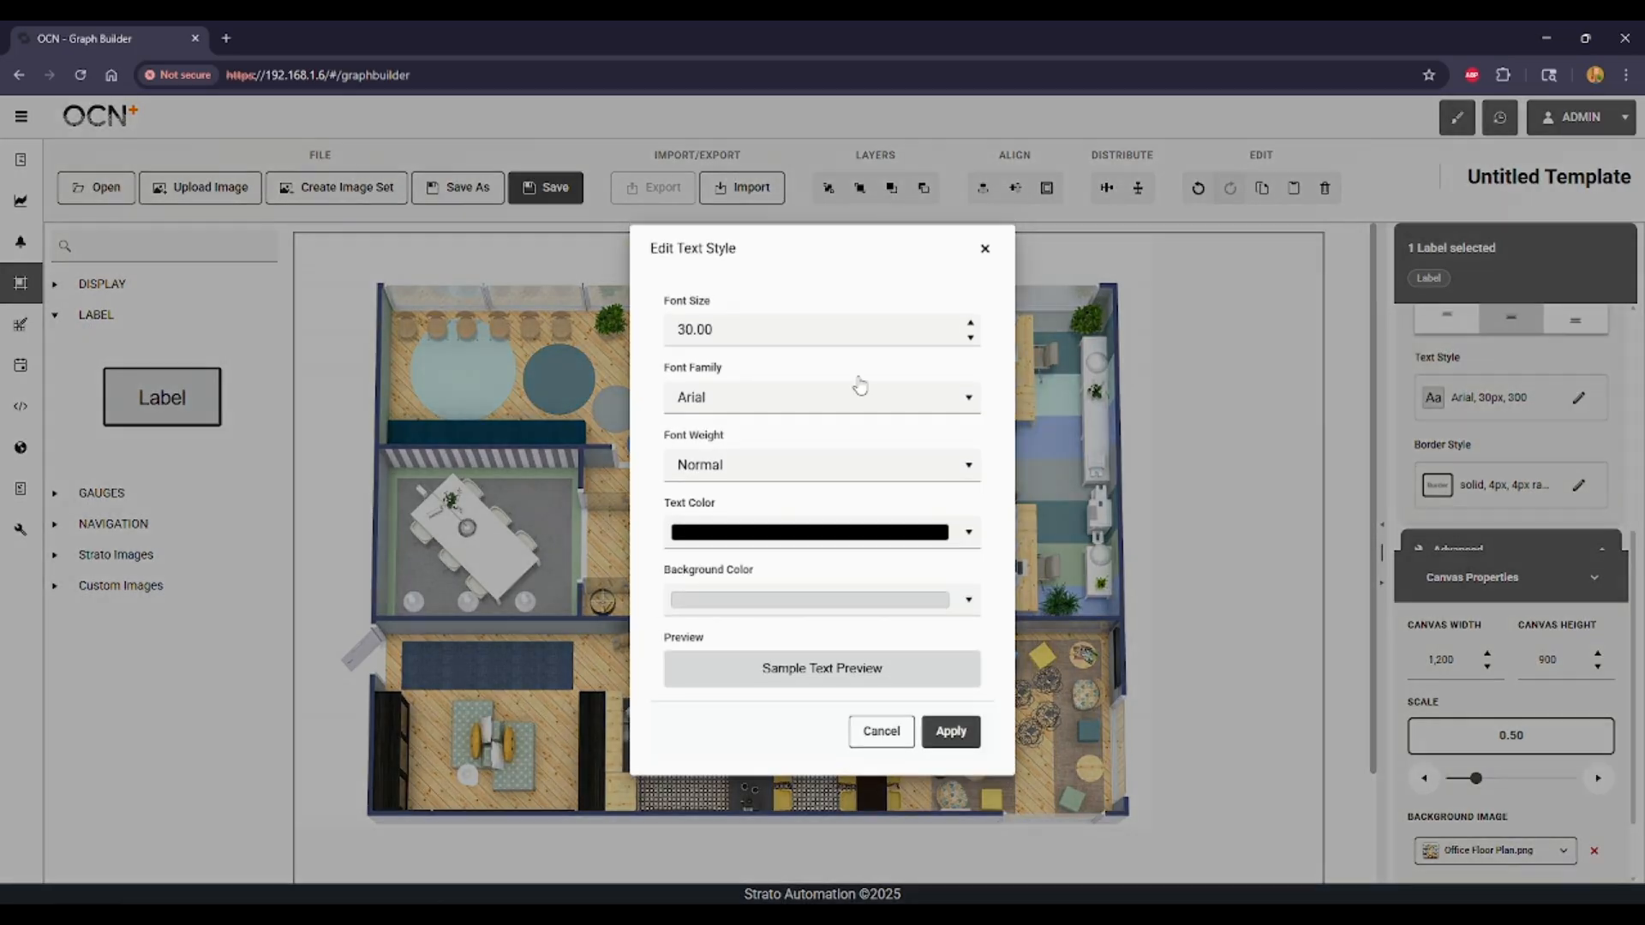
left_click(842, 335)
type("40")
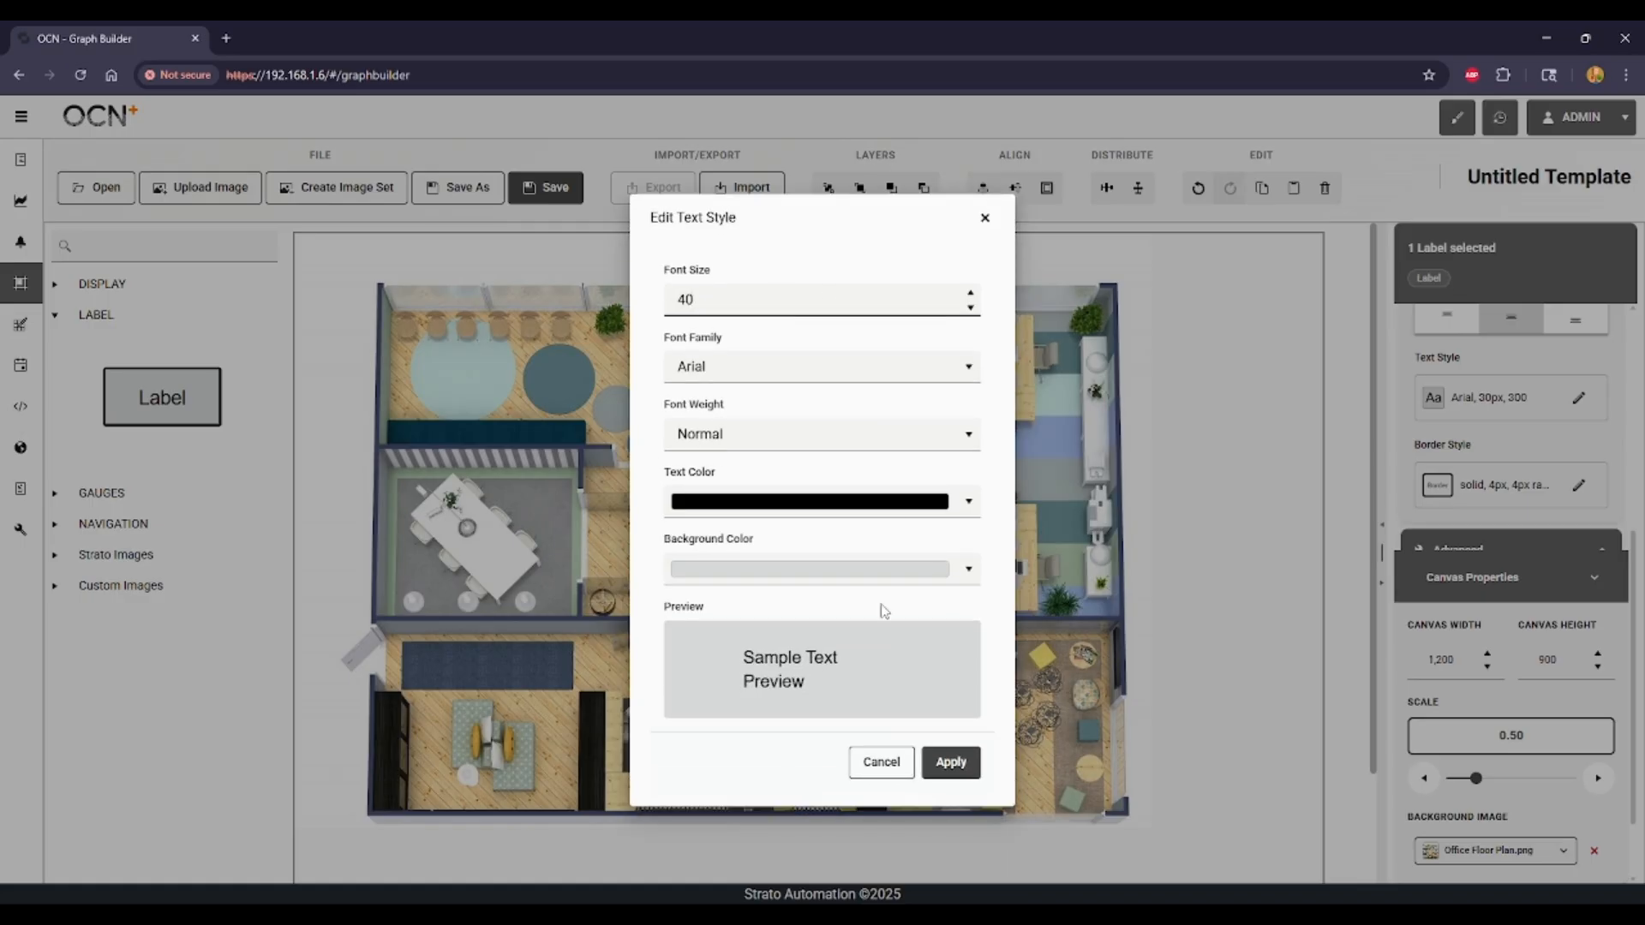
left_click(951, 762)
Step: Resize the label to a width of 400 and a height of 100, and move it up clear of the floor plan
scroll(1505, 356, "up", 3)
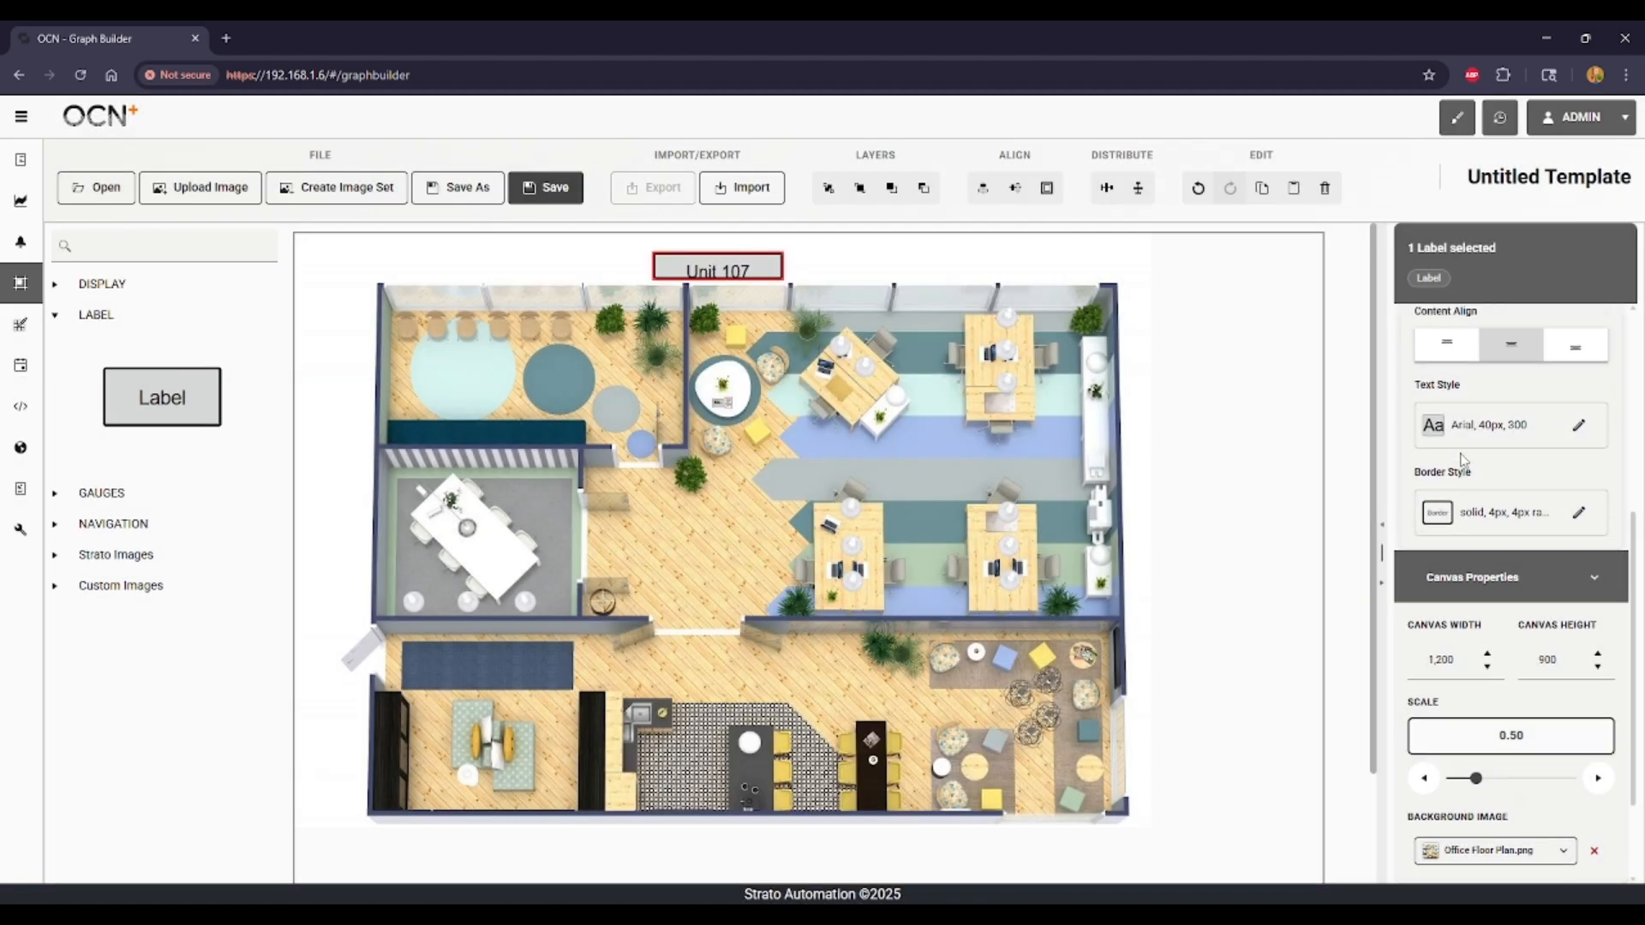
double_click(1505, 356)
type("400")
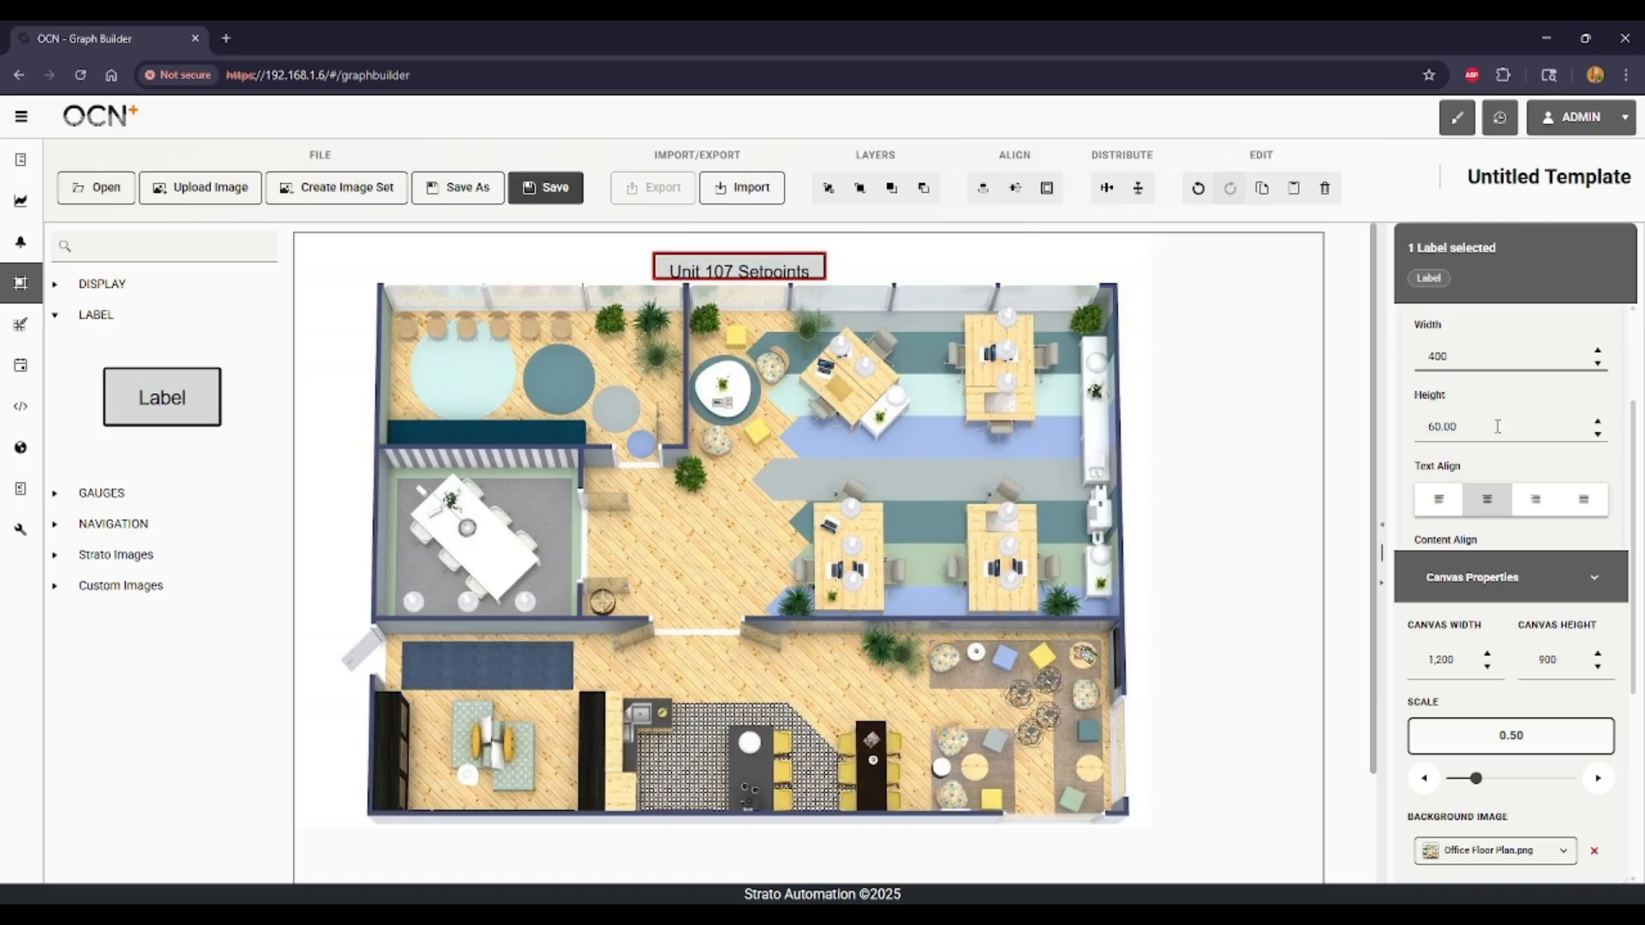
double_click(1548, 428)
type("100")
key("Tab")
left_click_drag(738, 271, 744, 260)
Step: Review the label's border color, width, style and radius options, and close the border settings
scroll(1542, 463, "down", 4)
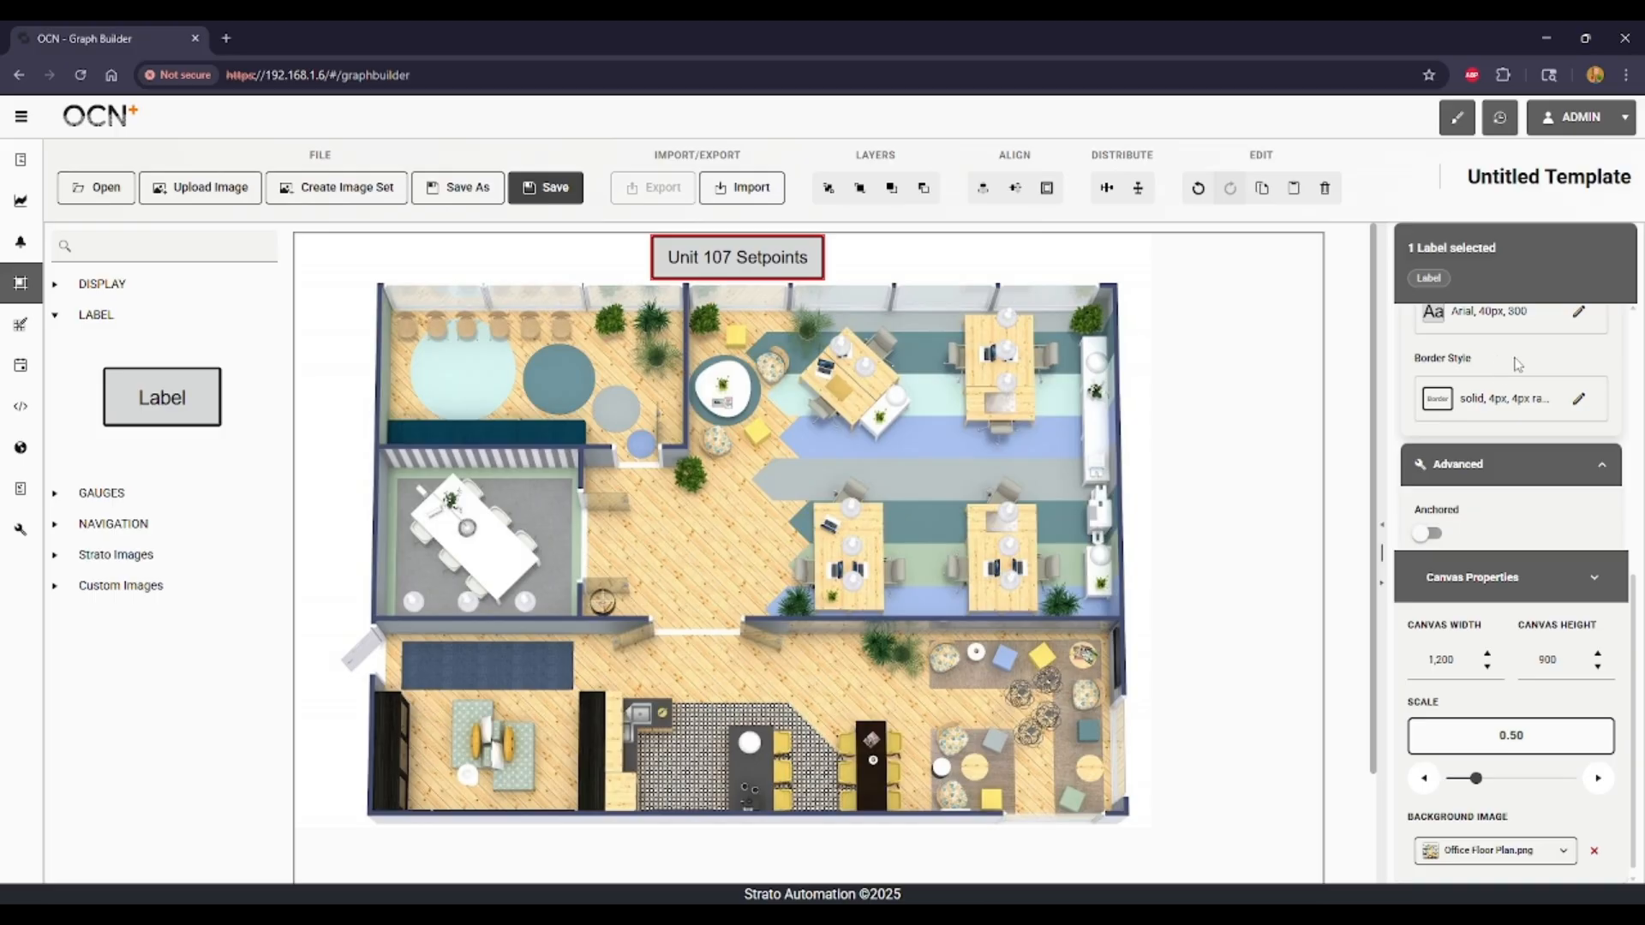
left_click(1580, 399)
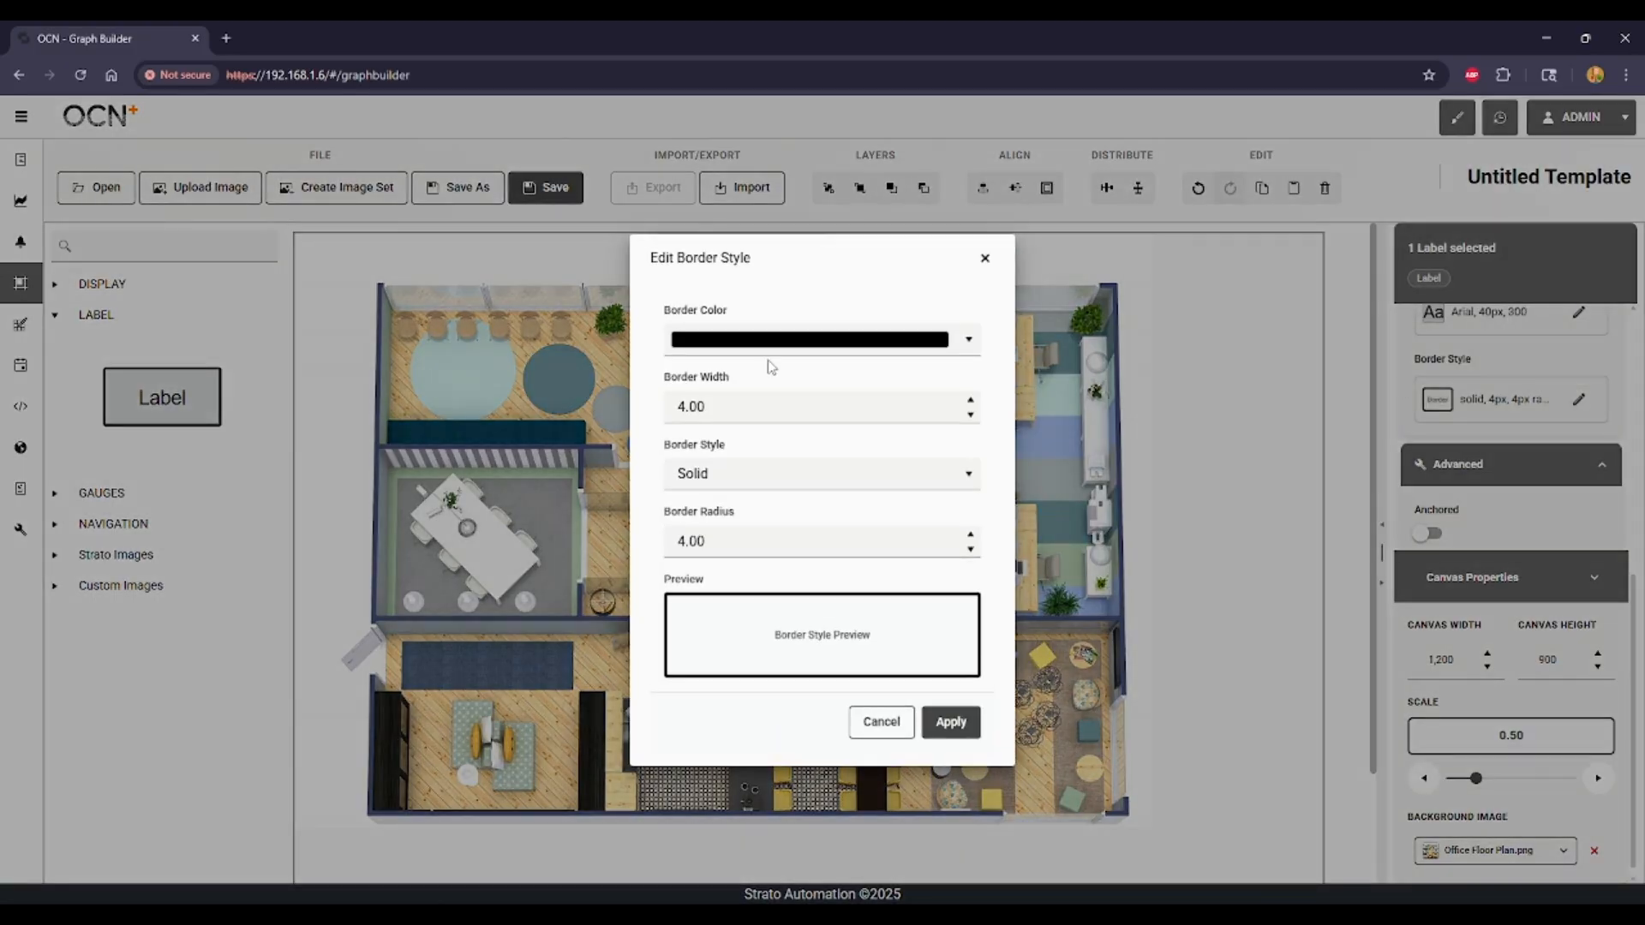
left_click(943, 726)
Step: Set the label's background color to white in its text style and apply it
scroll(1508, 411, "up", 1)
left_click(1580, 388)
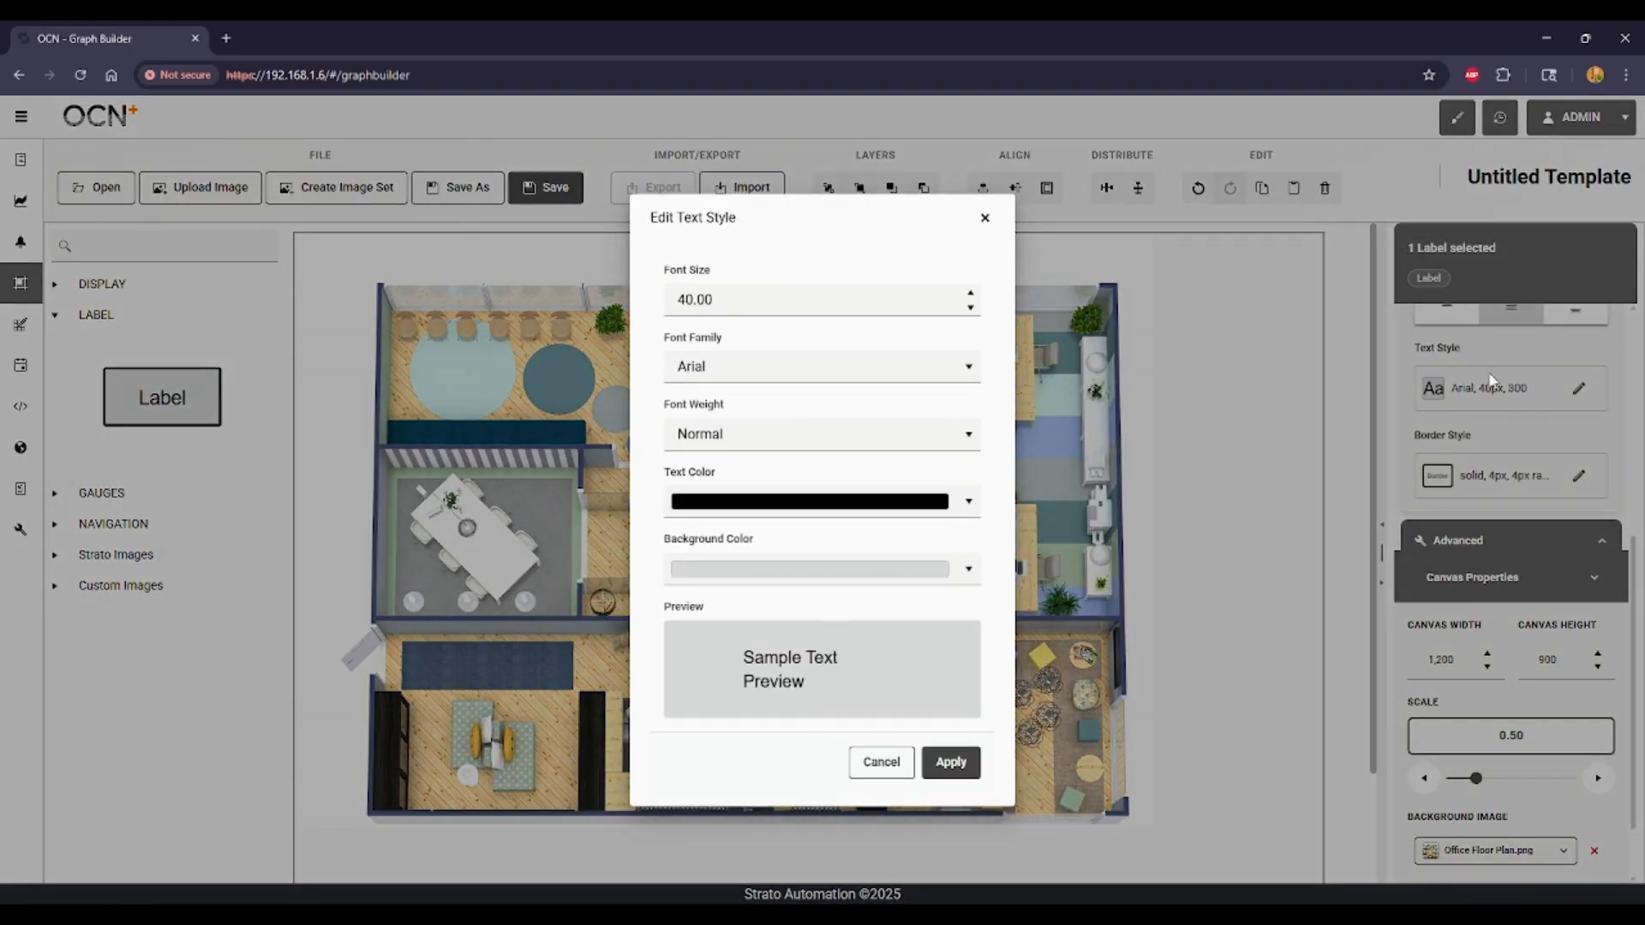
left_click(969, 569)
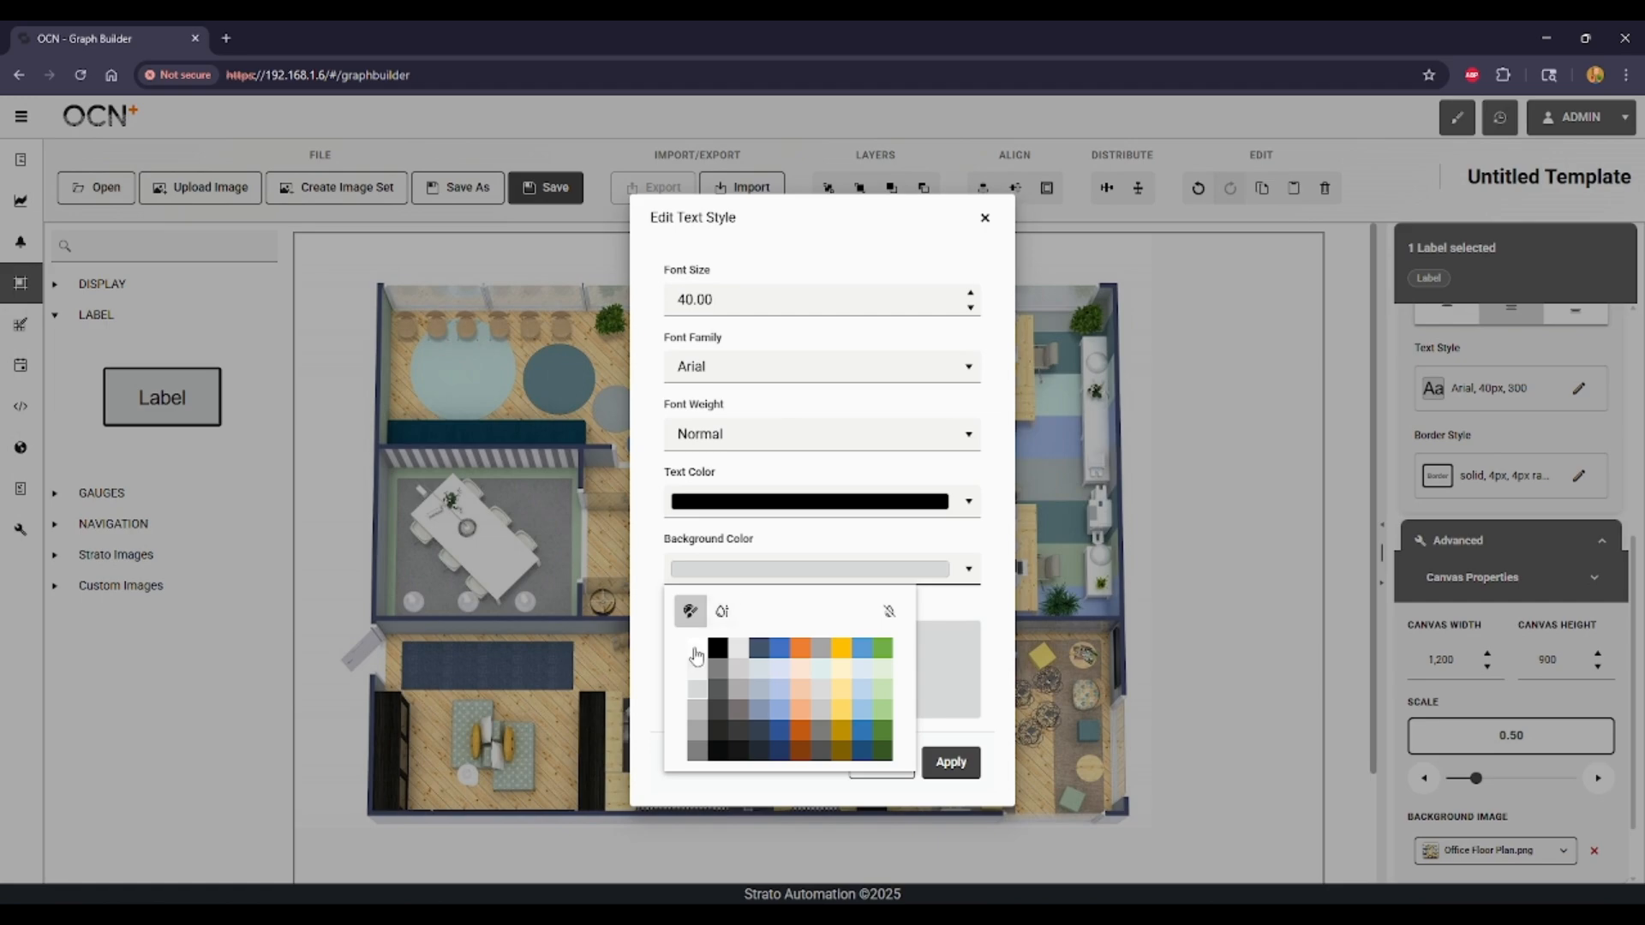
left_click(696, 650)
left_click(949, 761)
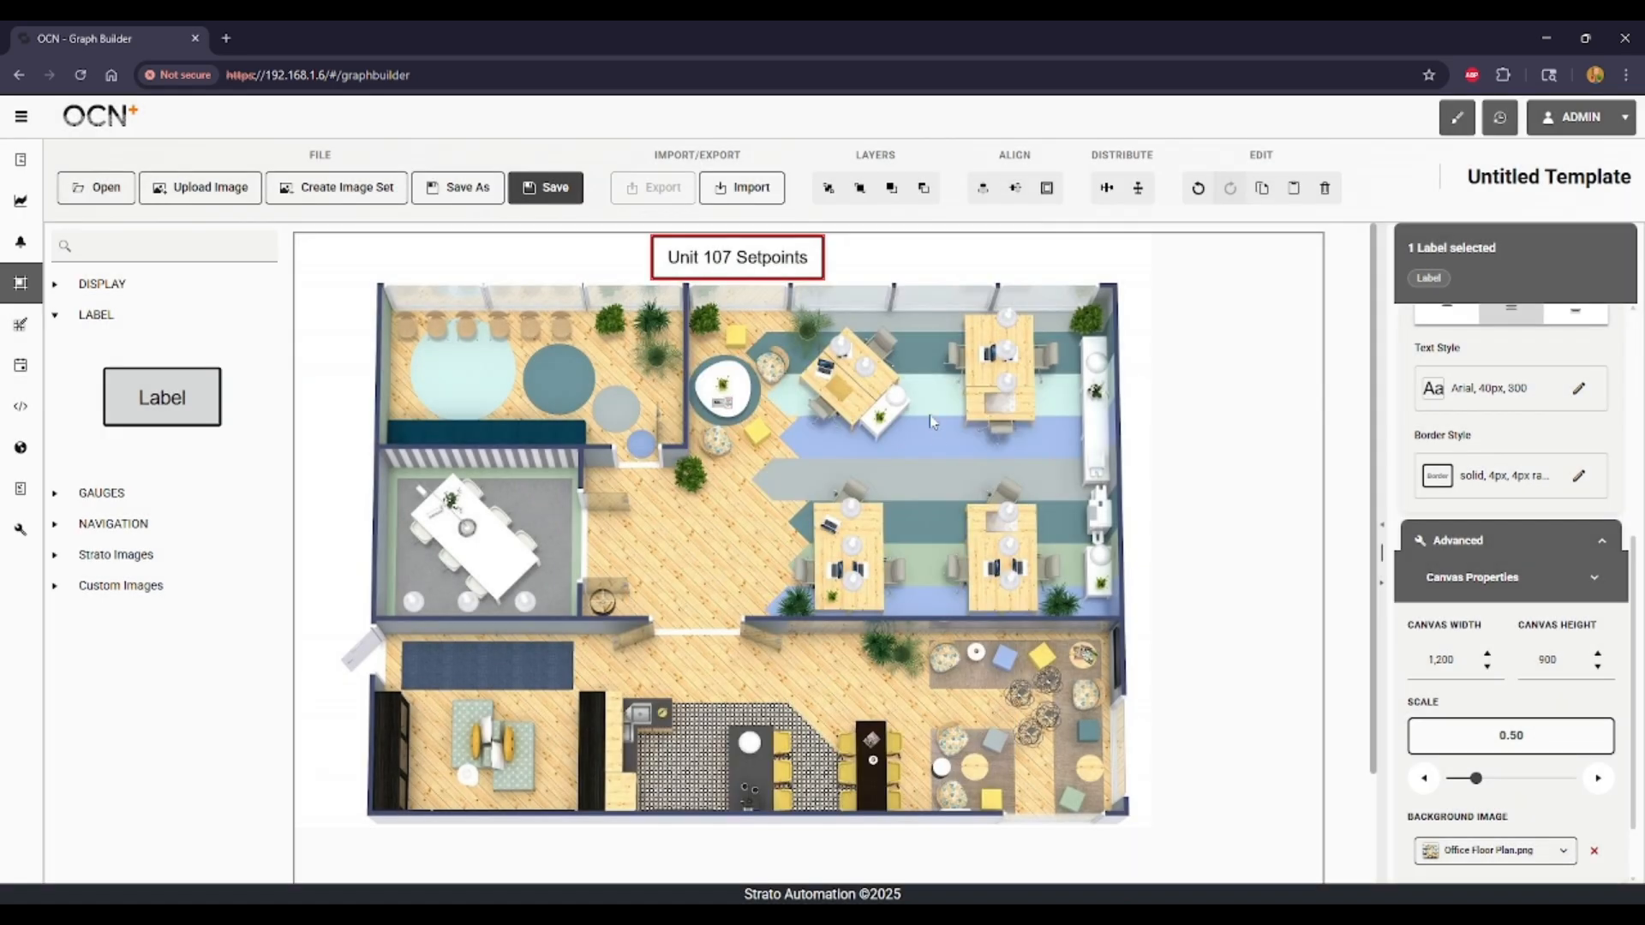
Step: Anchor the Unit 107 Setpoints label in its advanced settings and collapse the canvas properties
scroll(1564, 463, "down", 1)
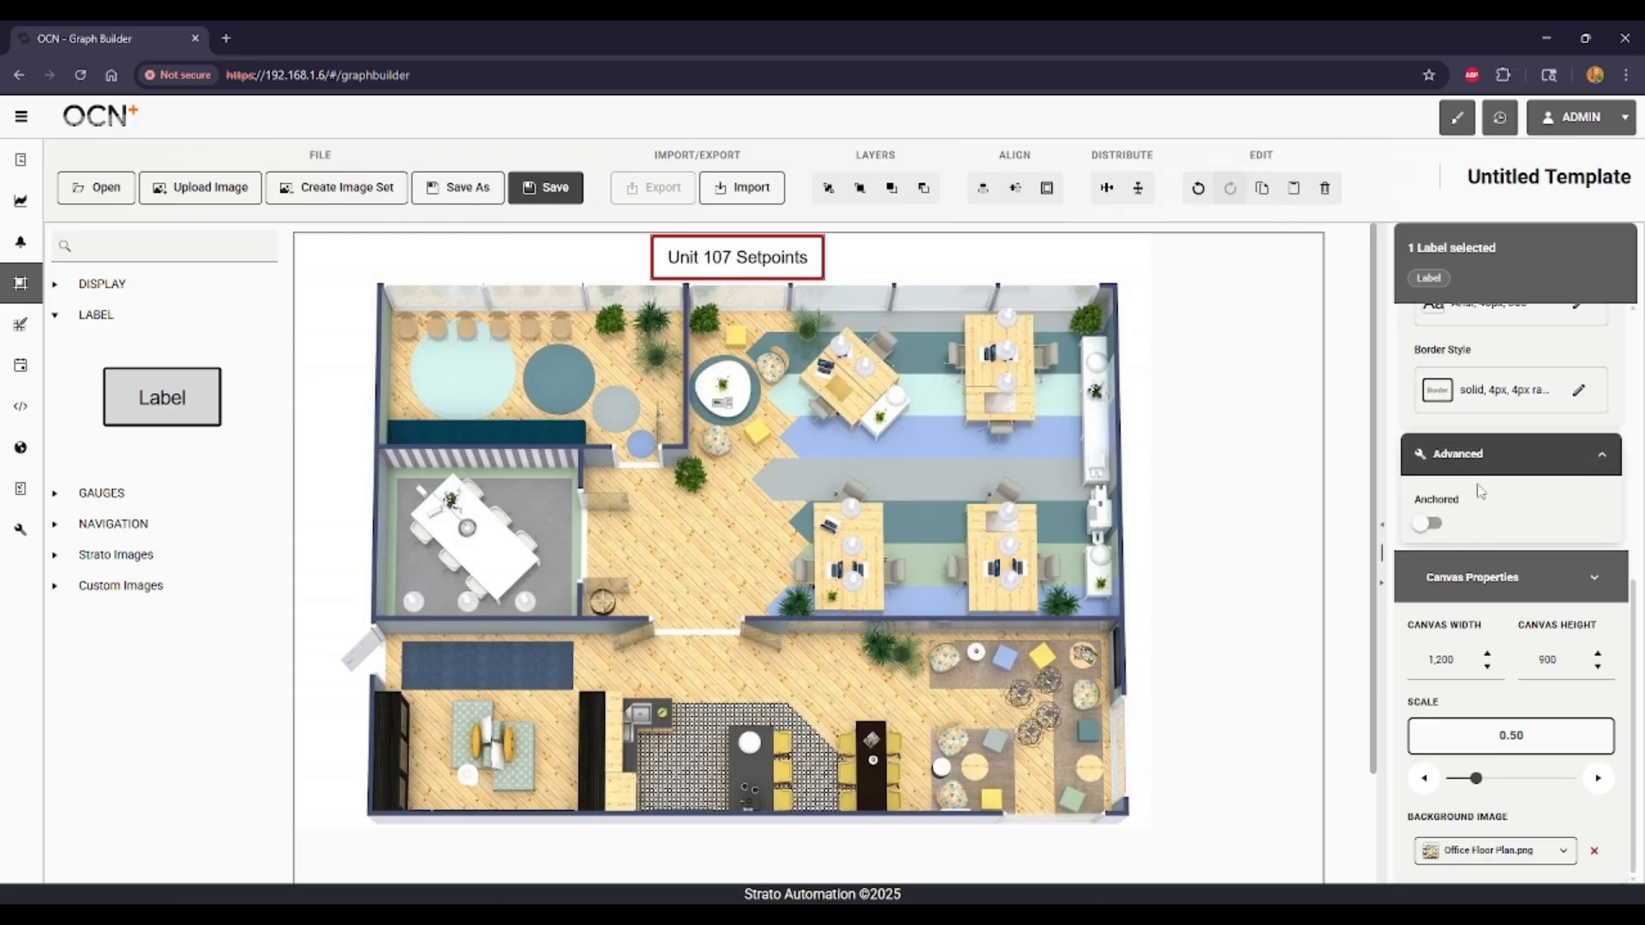
left_click(1430, 524)
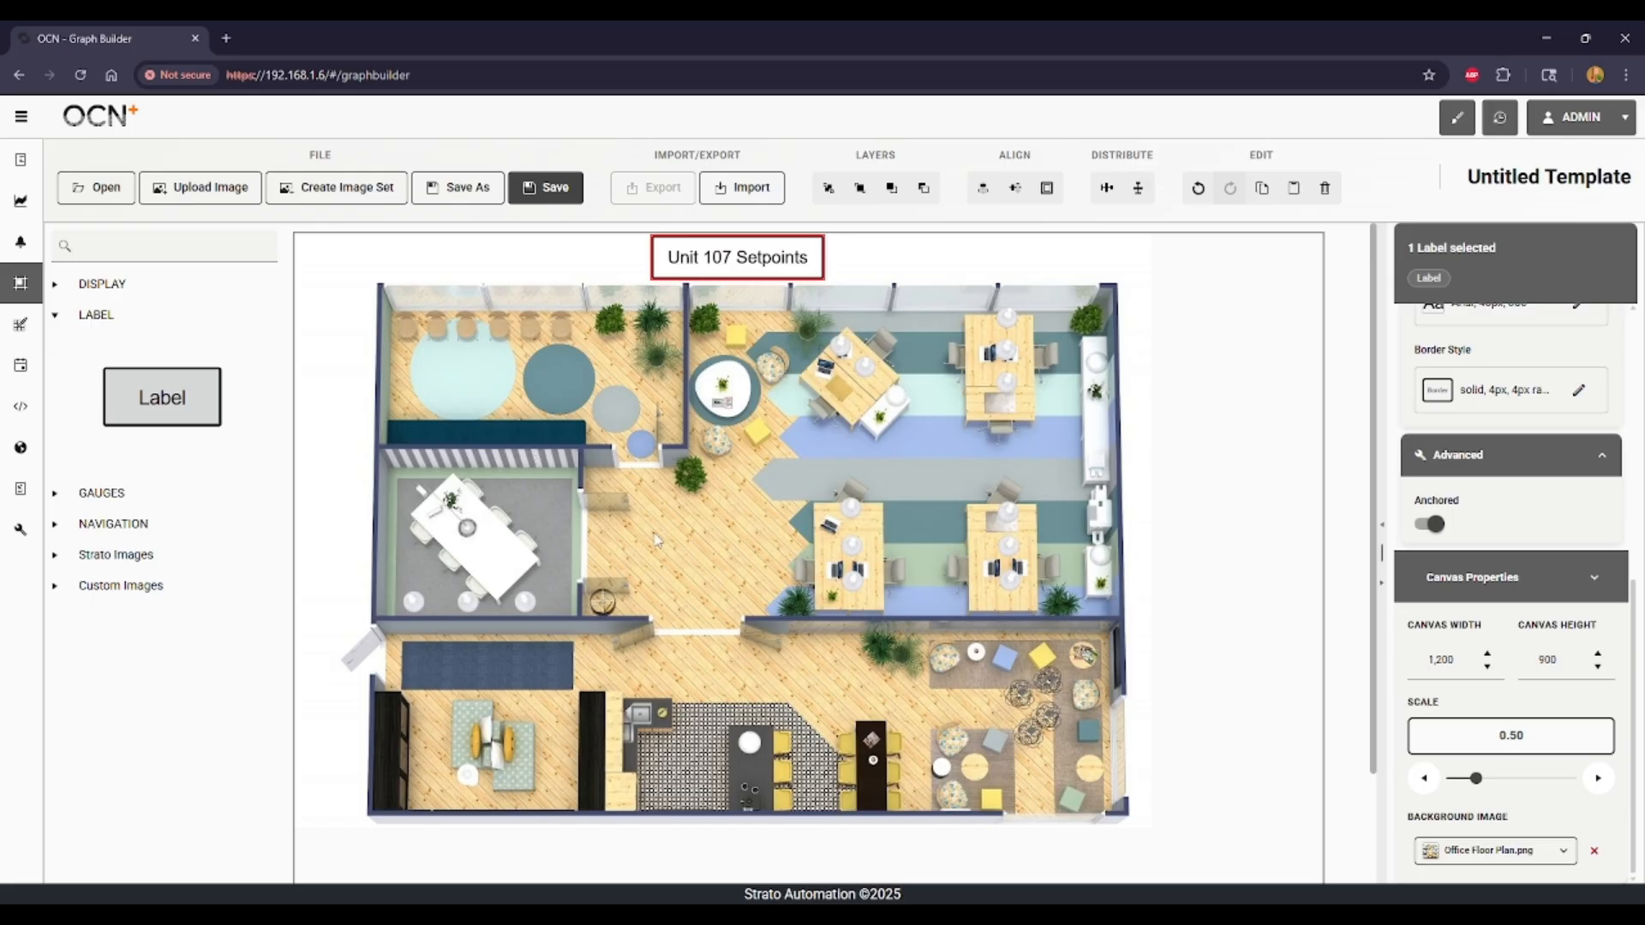
left_click(1581, 577)
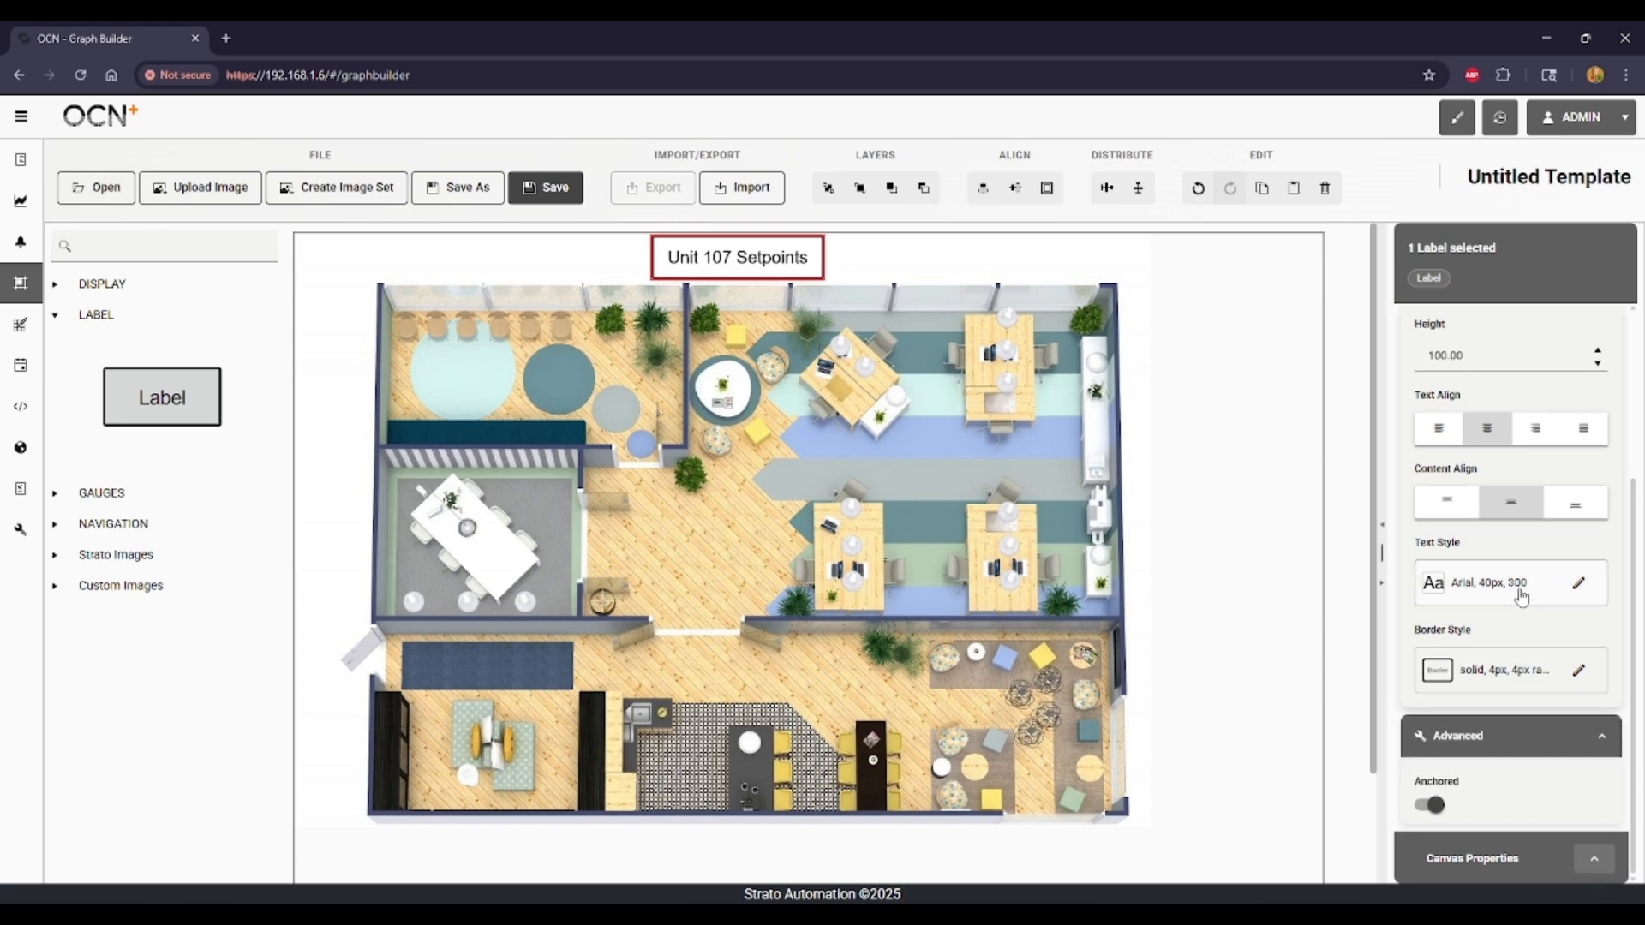
scroll(1523, 600, "up", 2)
scroll(1523, 603, "up", 1)
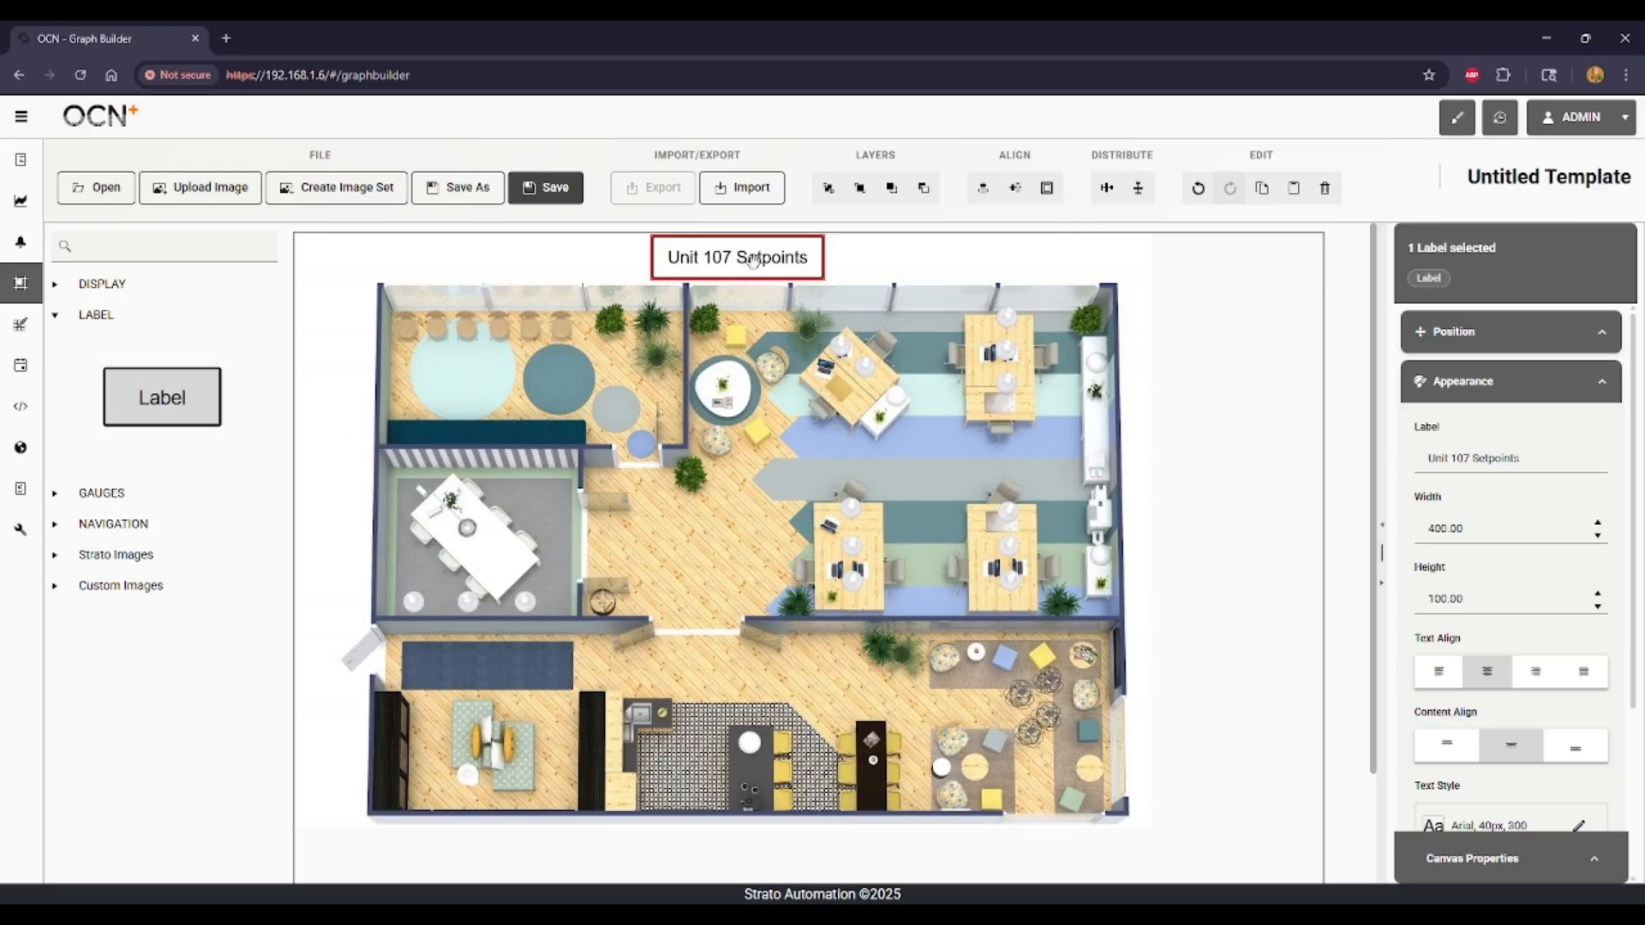
Step: Duplicate the Unit 107 Setpoints label, unanchor the copy, and move it above the floor plan's upper-right corner
key("ctrl+c")
key("ctrl+v")
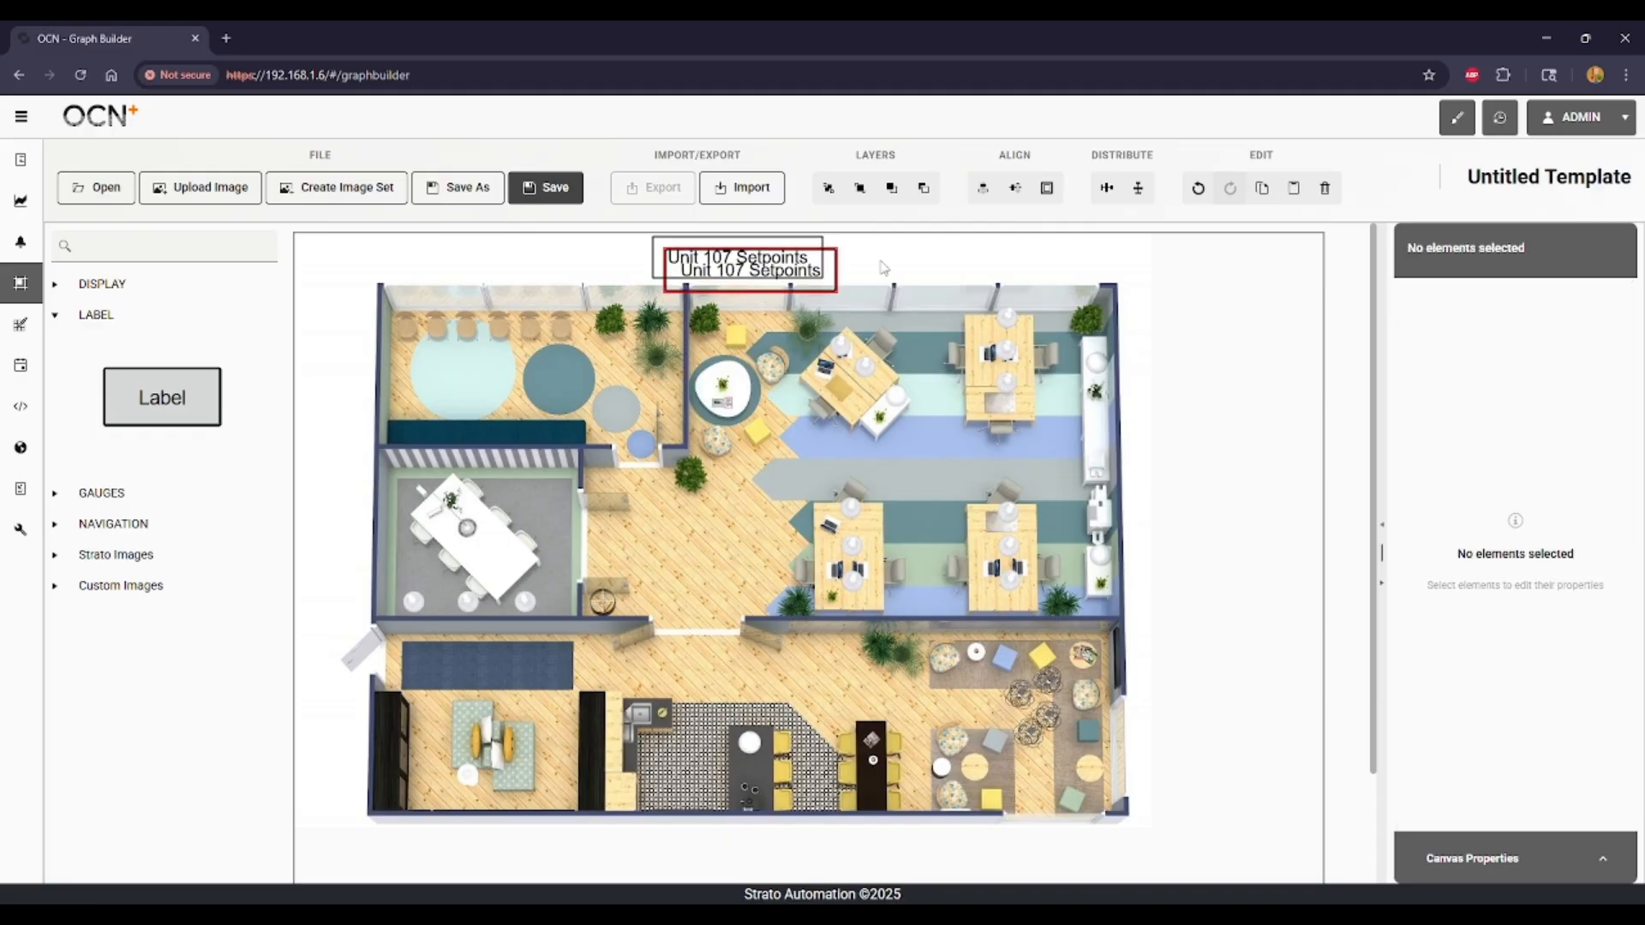
left_click(776, 285)
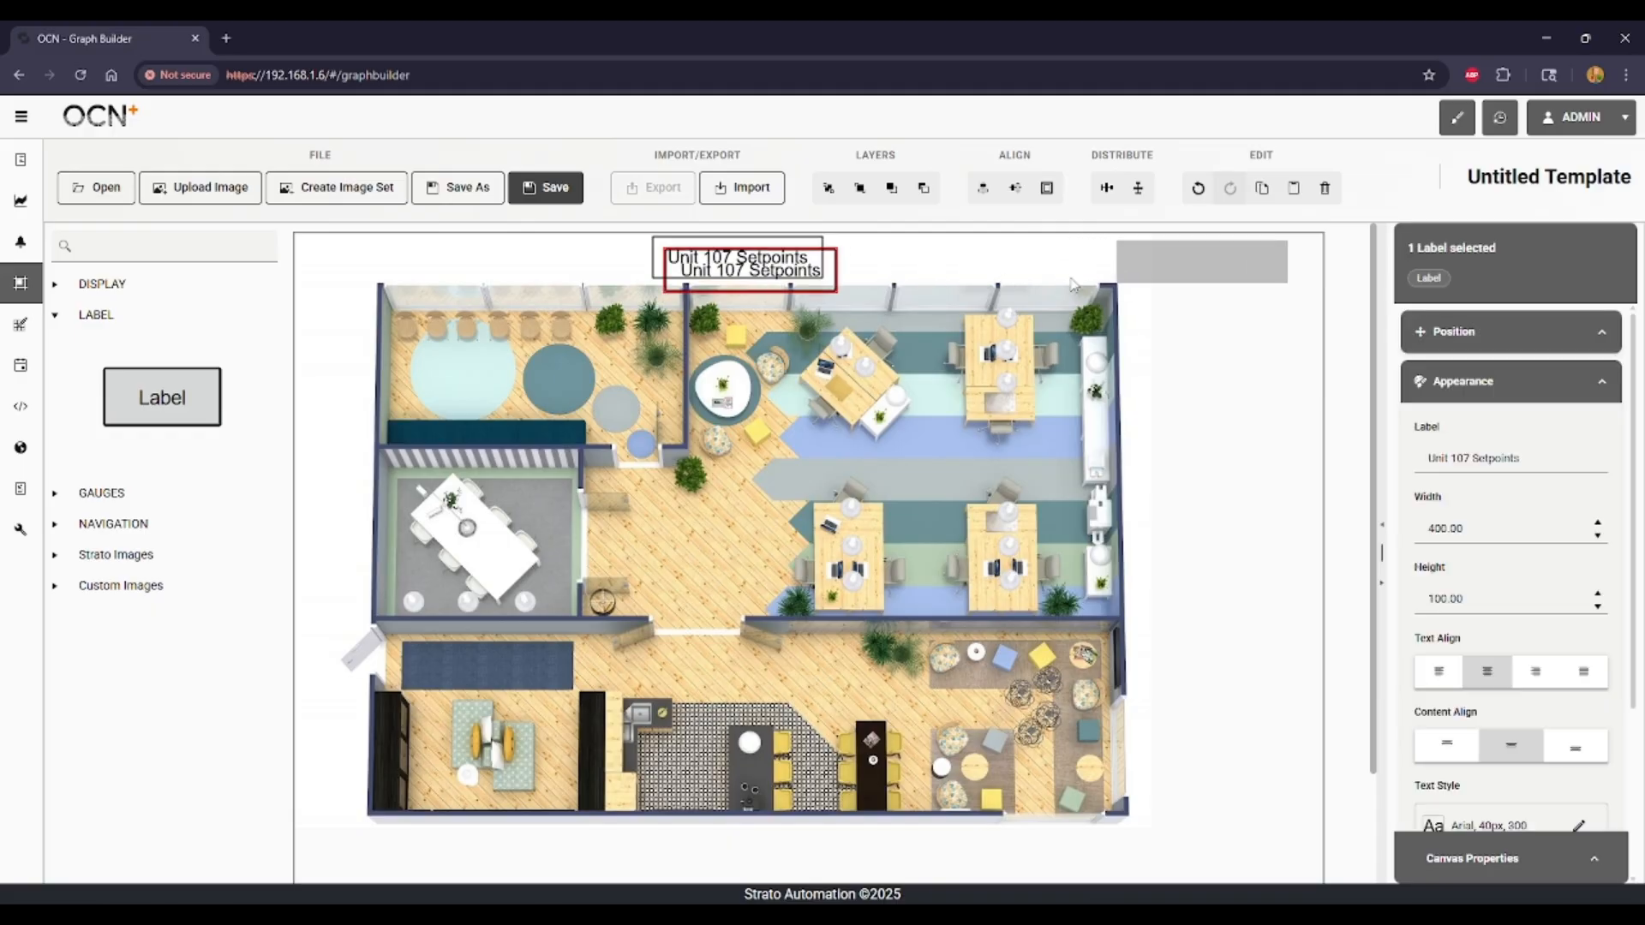
left_click(793, 279)
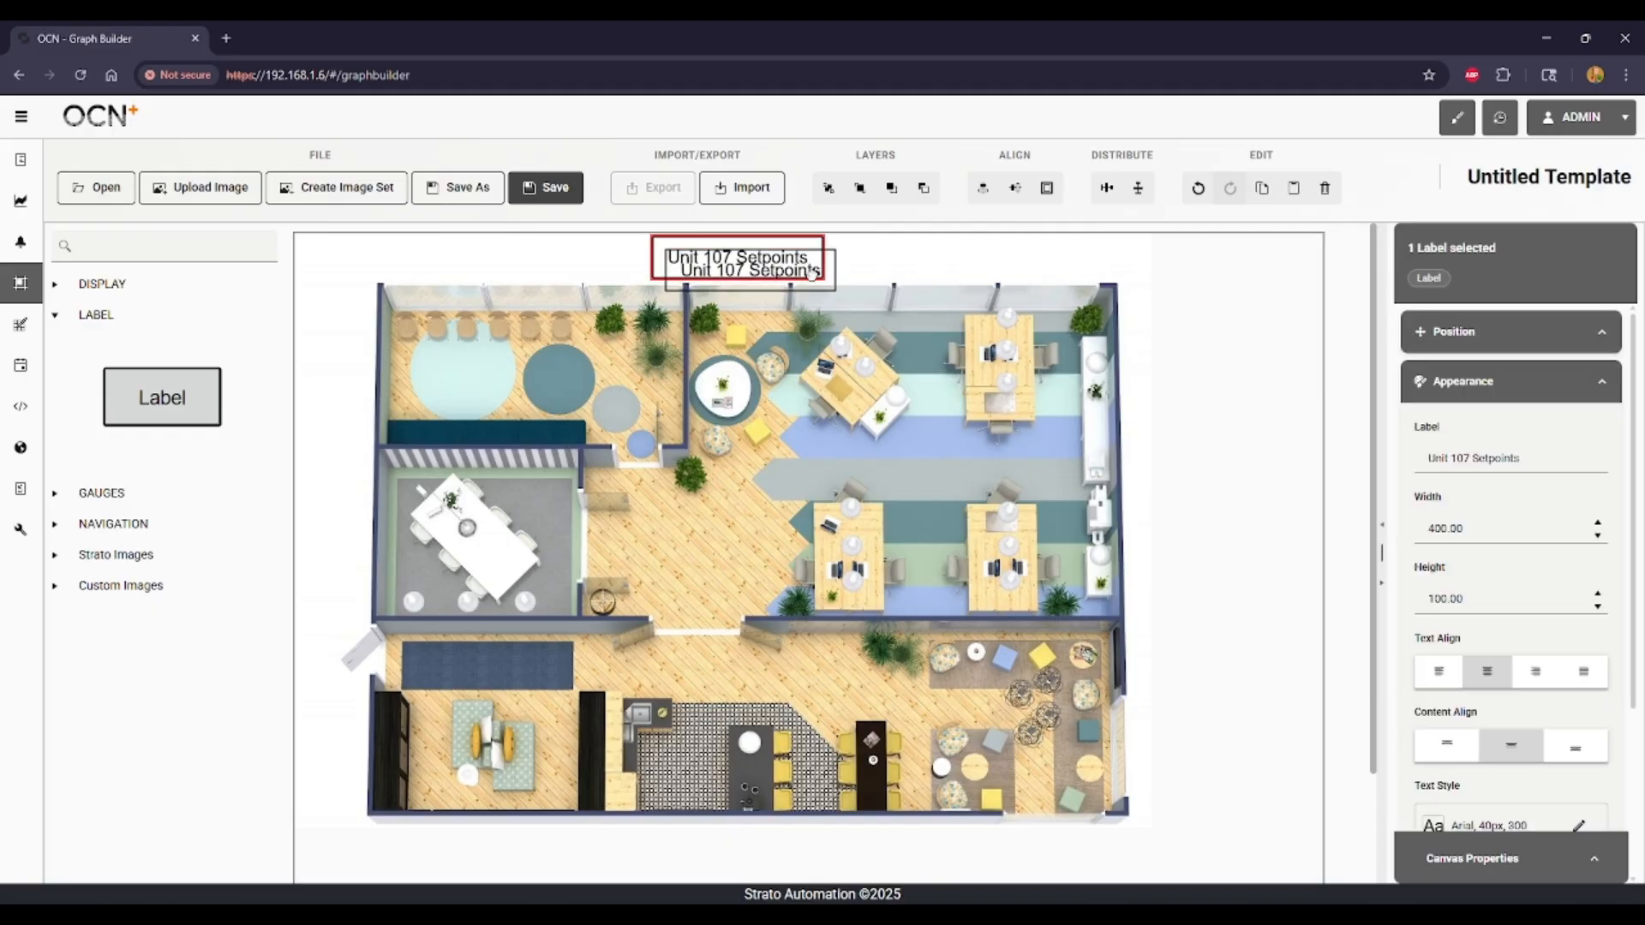
left_click(794, 283)
scroll(1550, 630, "down", 3)
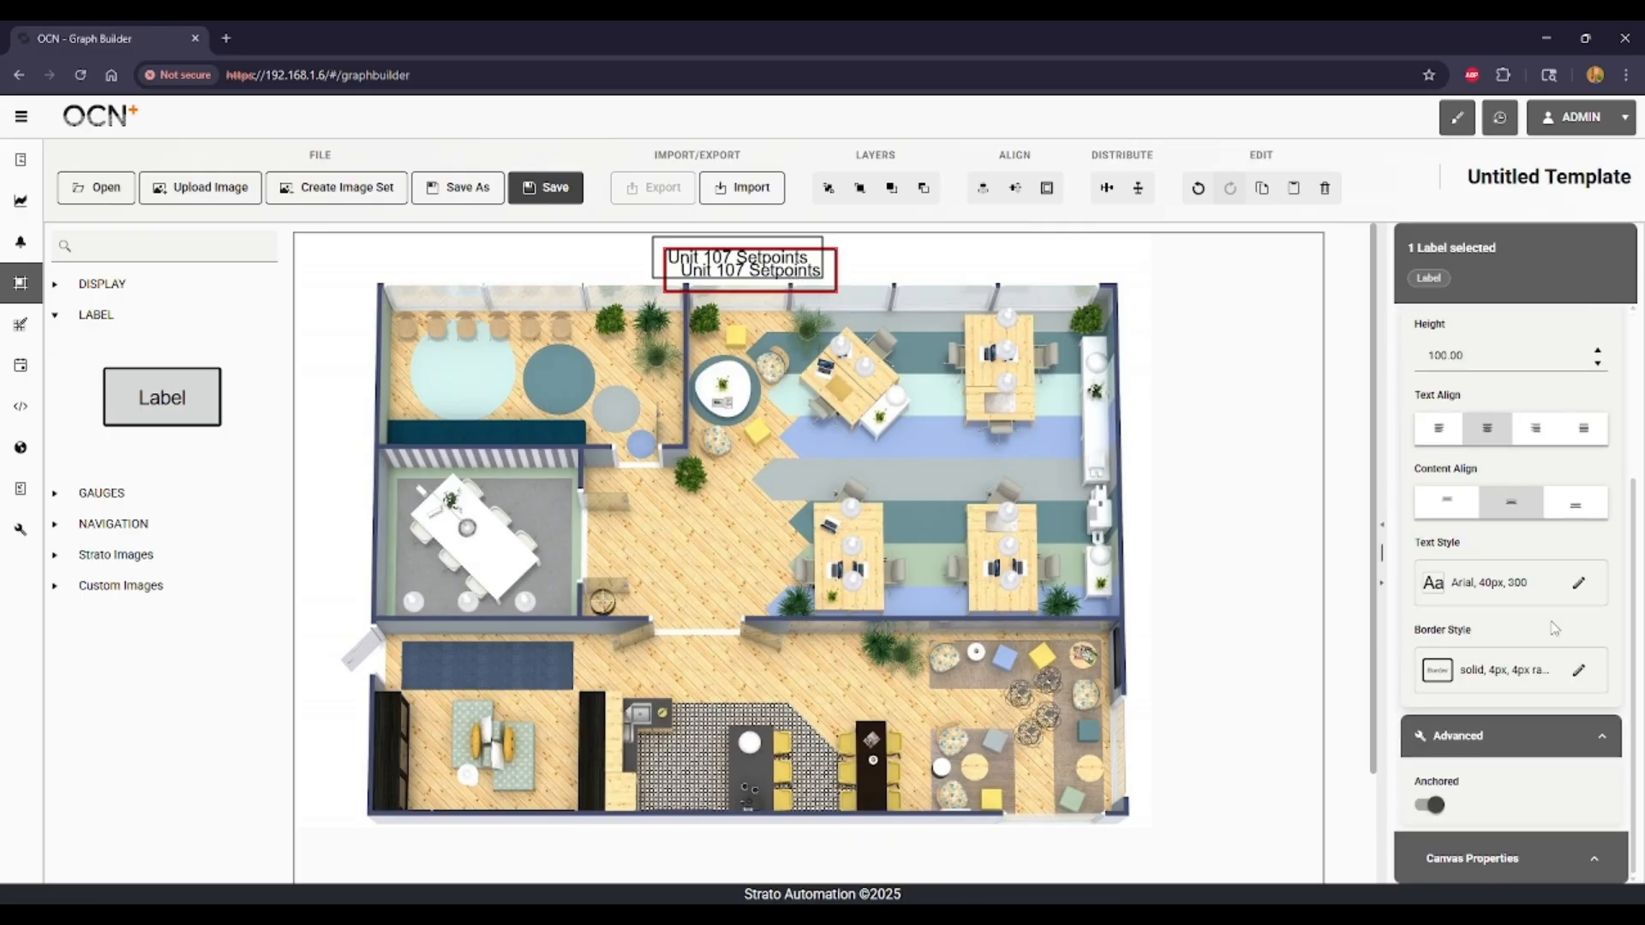
left_click(1434, 804)
left_click_drag(830, 300, 1247, 268)
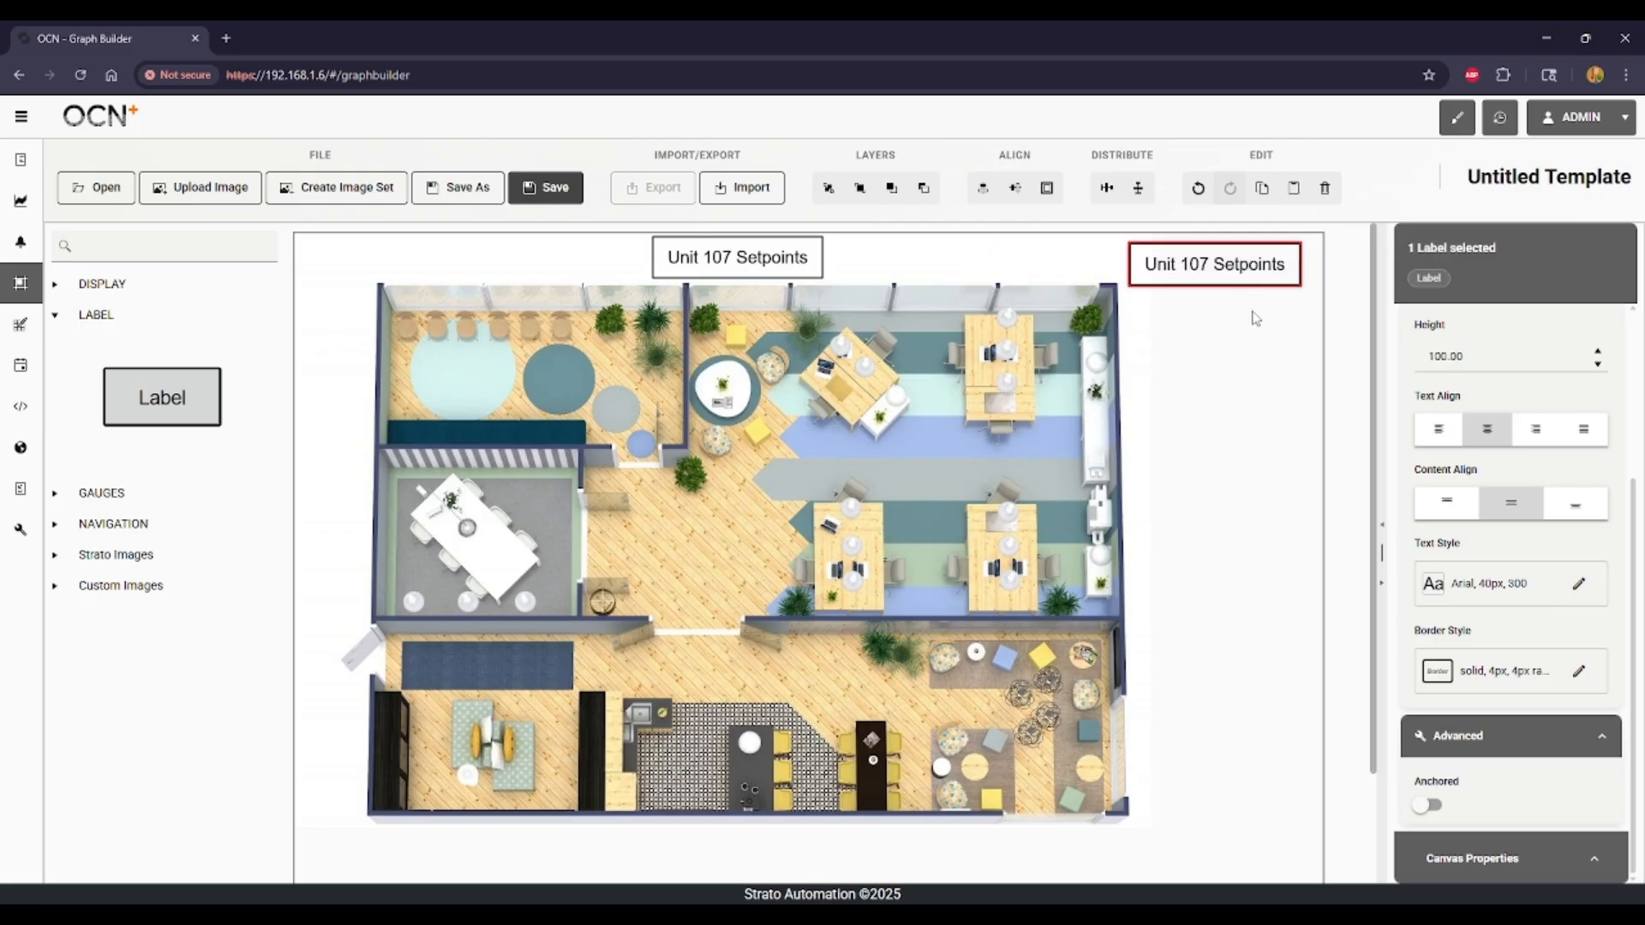
Step: Change the copied label's text to "Outdoor Air Temp" and deselect it
scroll(1497, 598, "up", 3)
left_click(1528, 456)
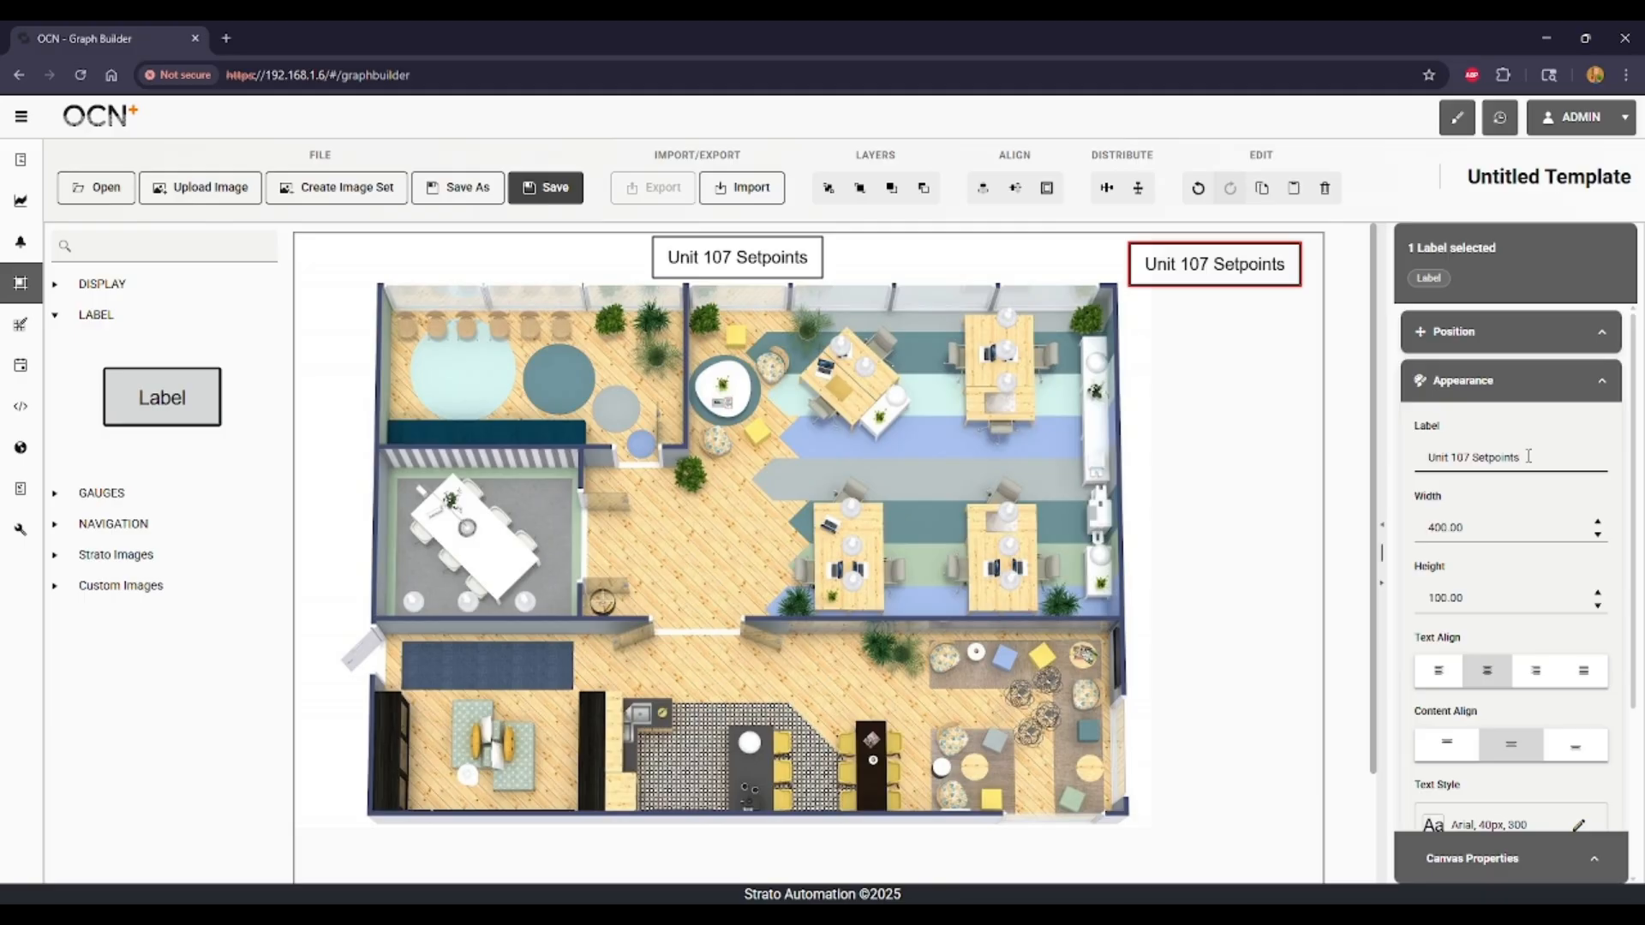
key("ctrl+a")
type("Outdoor Ait Temp")
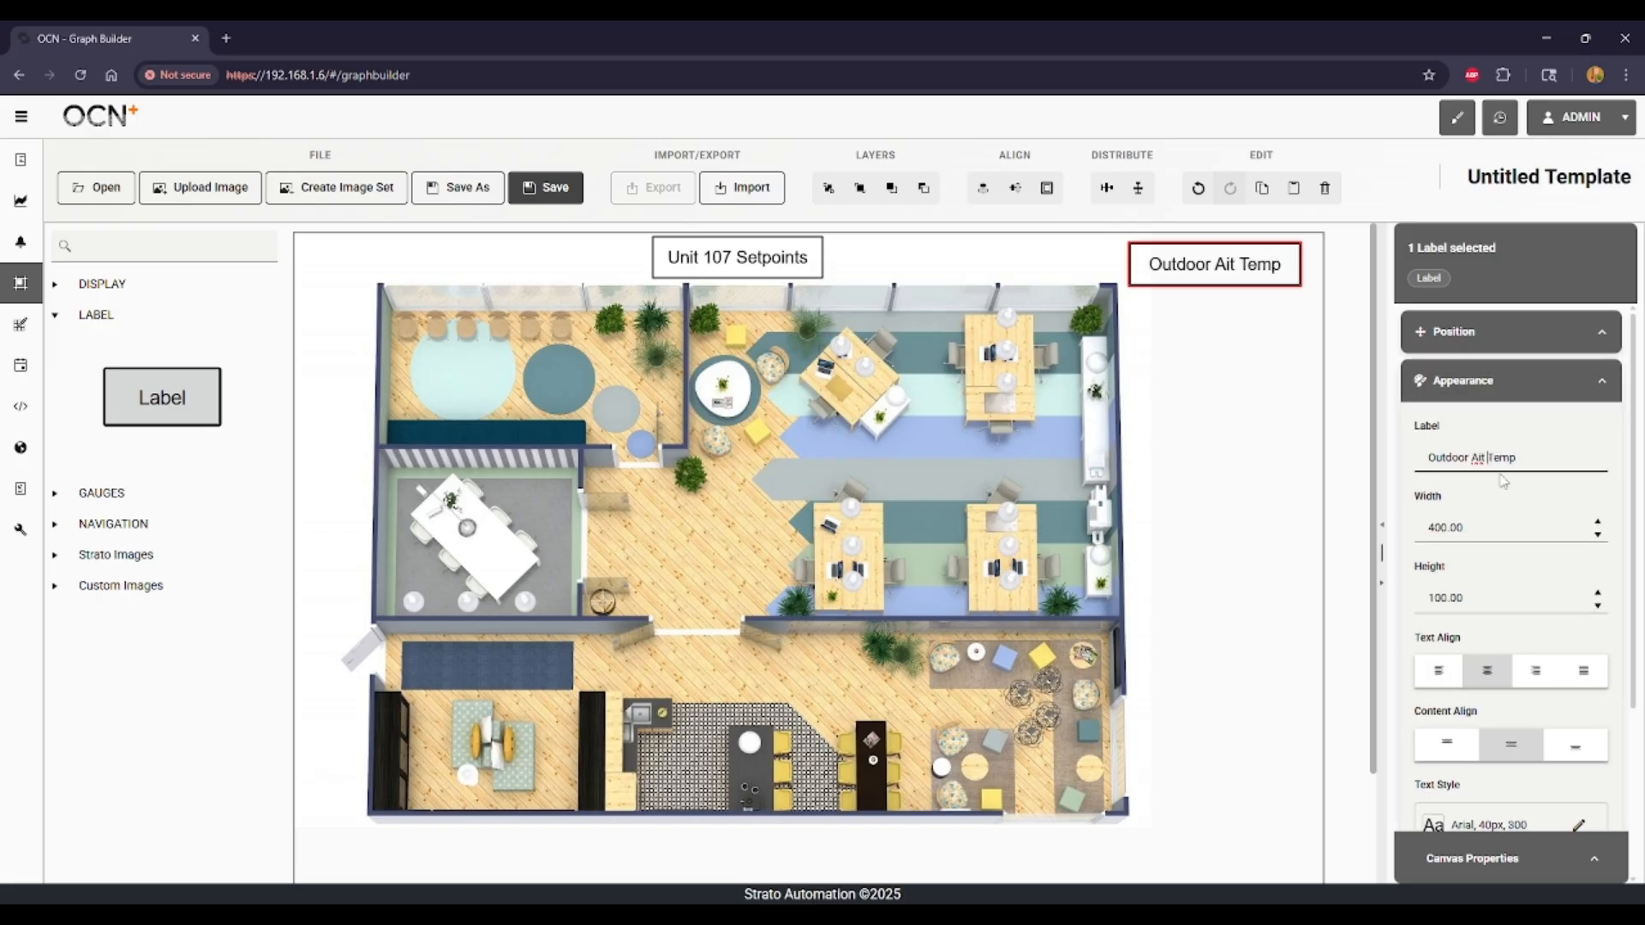
key("BackSpace")
type("r")
left_click(1244, 367)
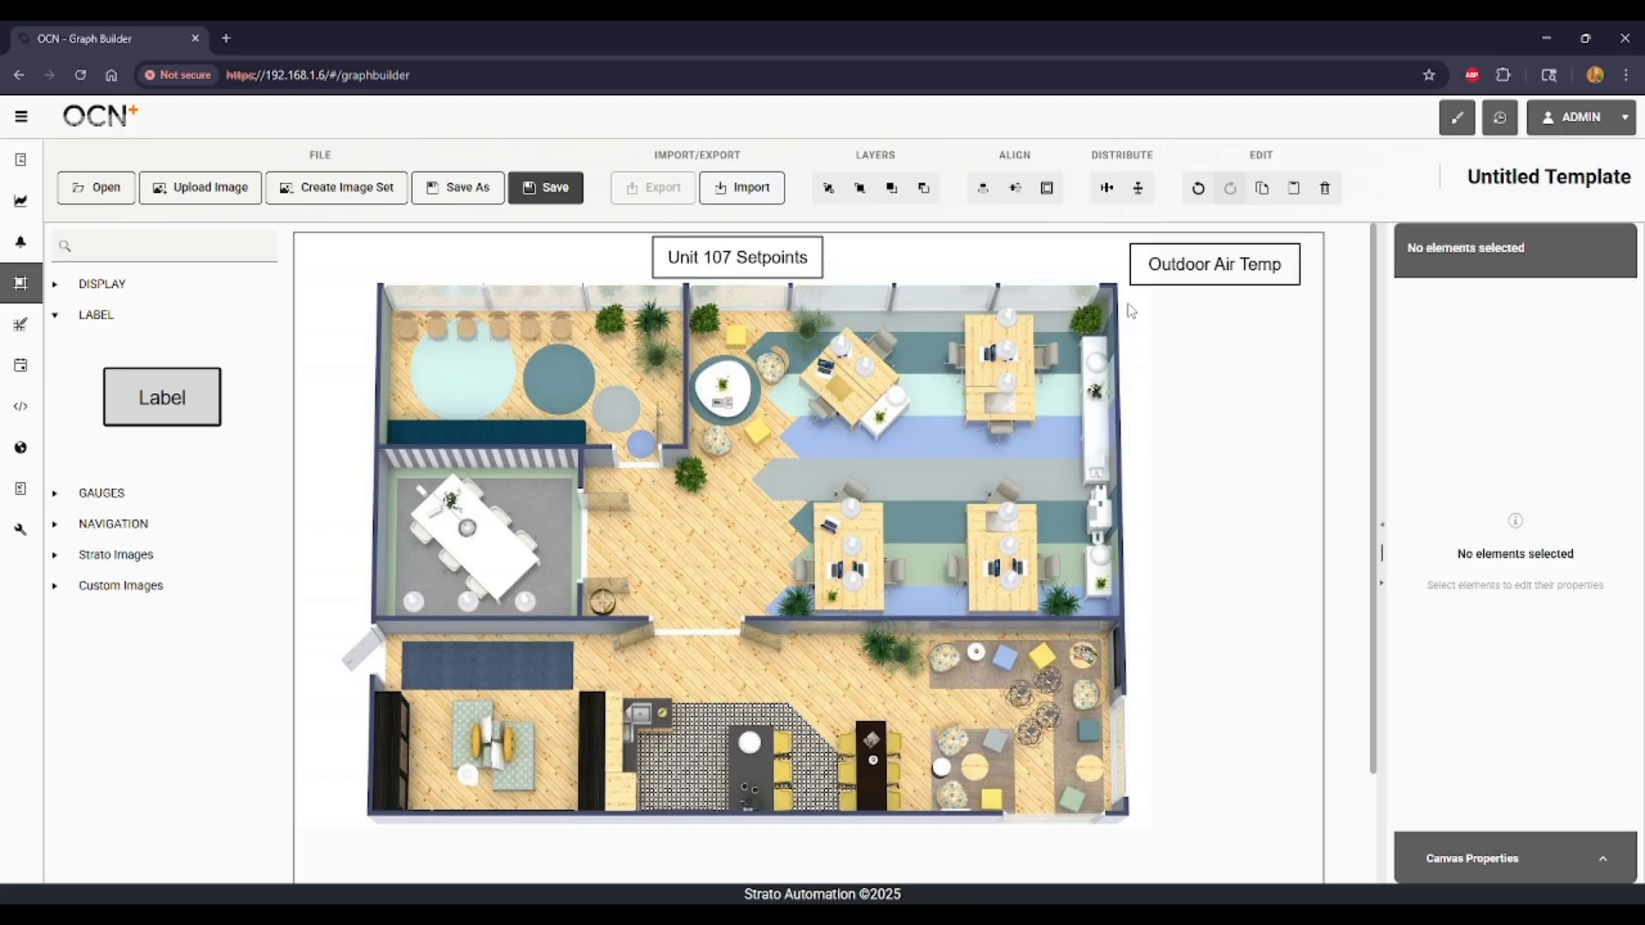
Step: Check the Outdoor Air Temp label's Anchored setting and clear the selection
left_click(1191, 266)
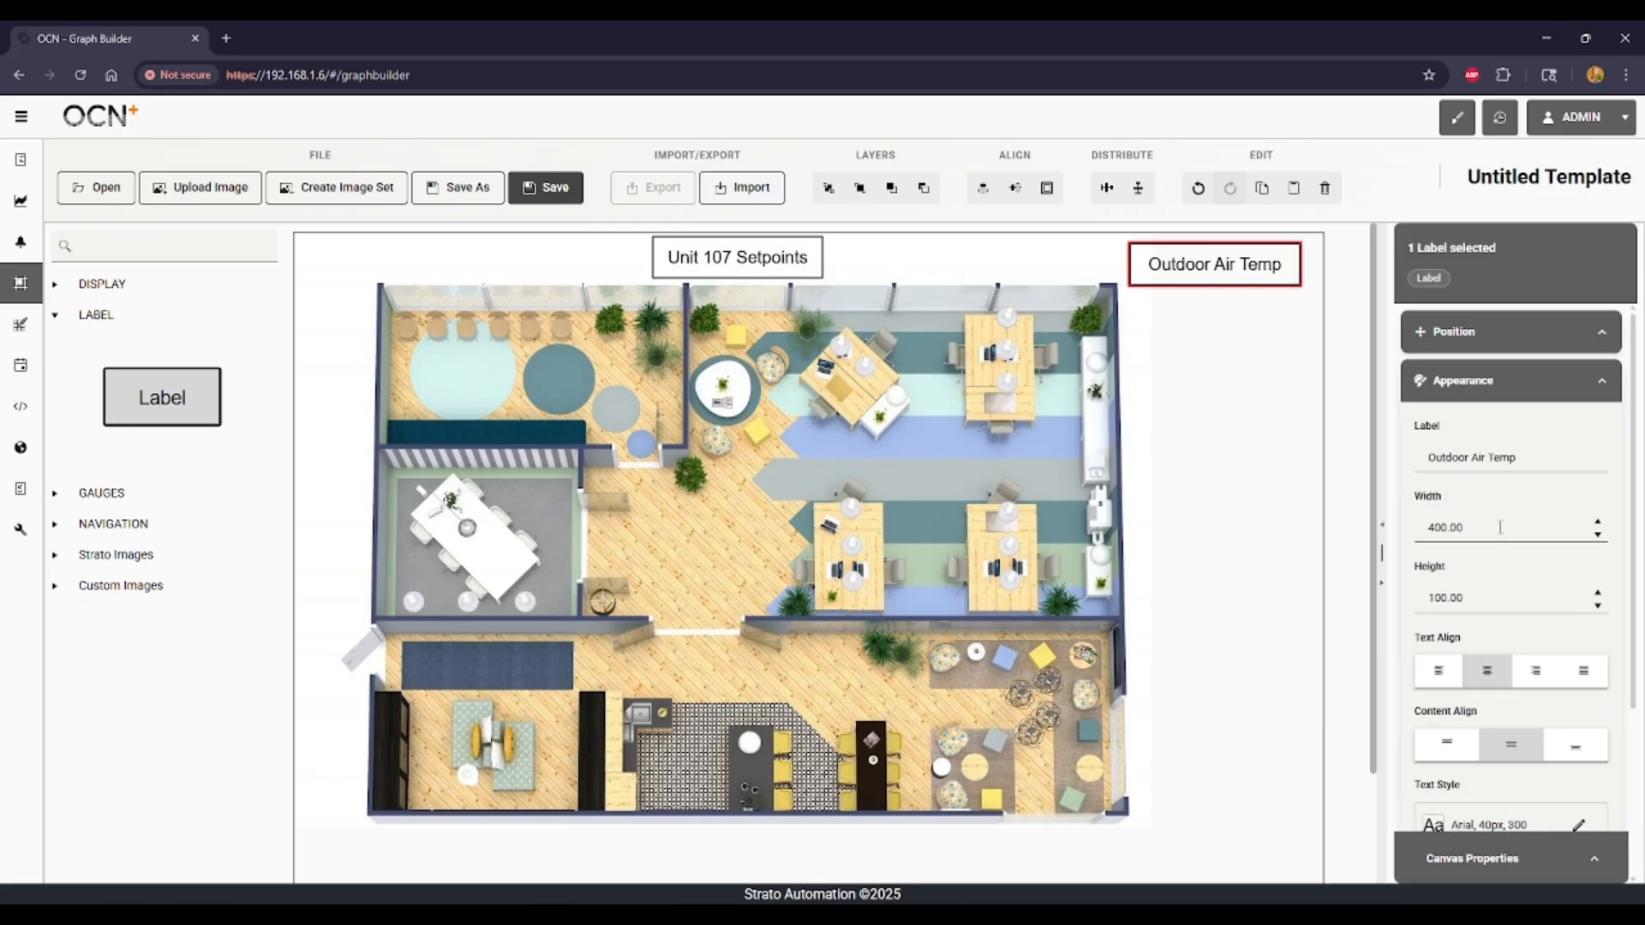
scroll(1495, 530, "down", 3)
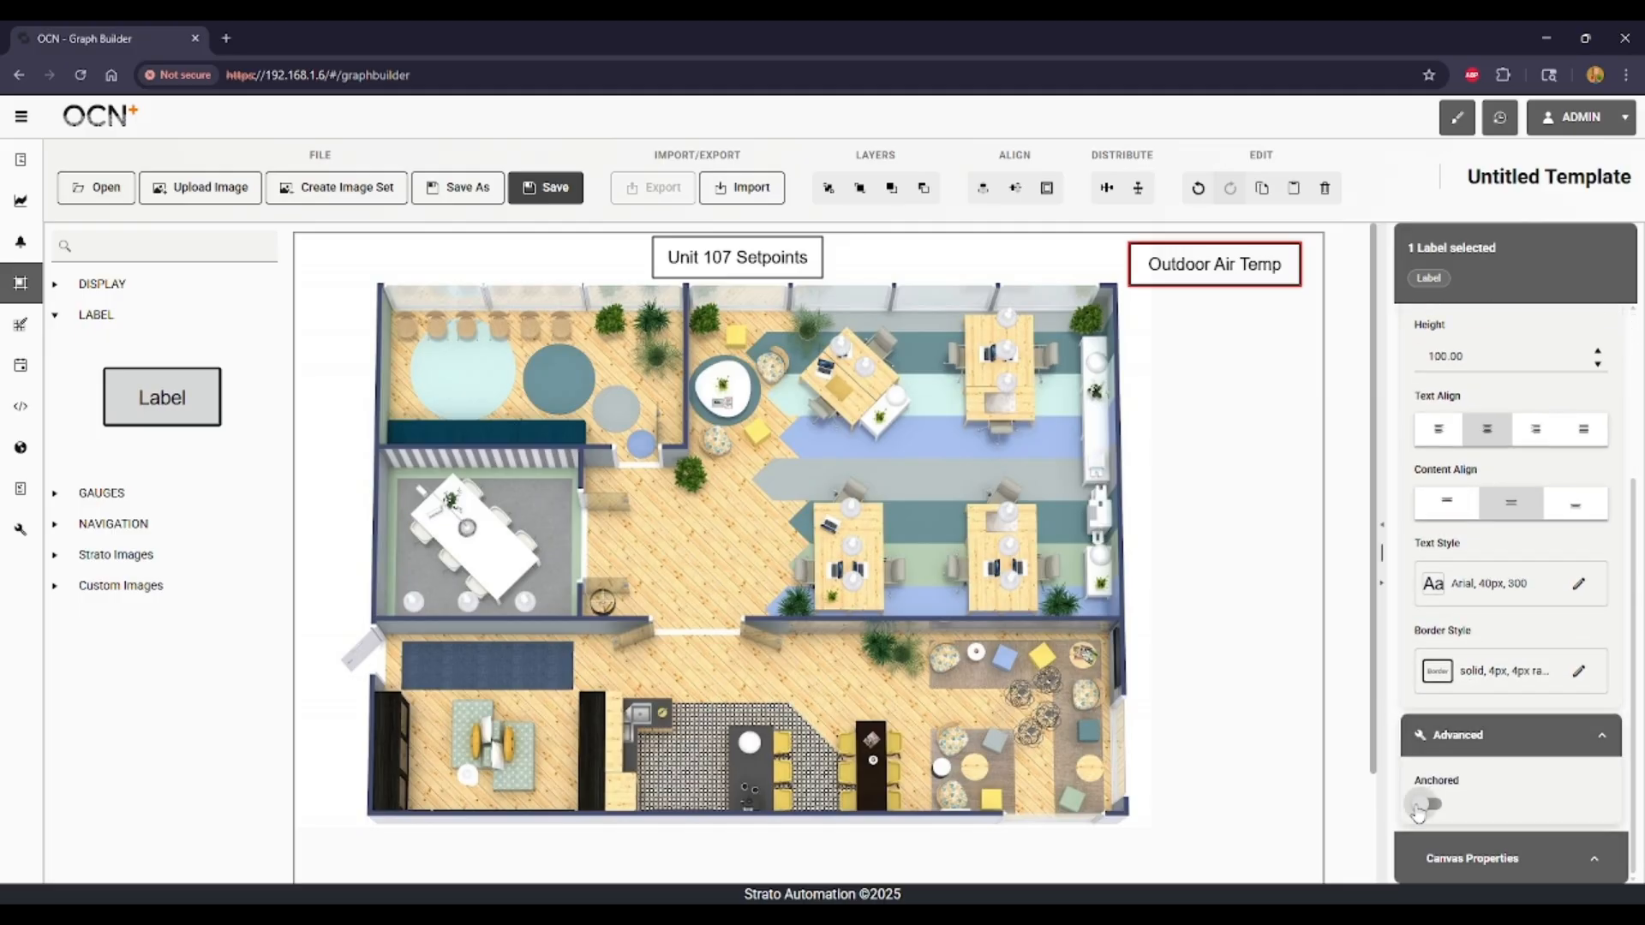
left_click(1213, 497)
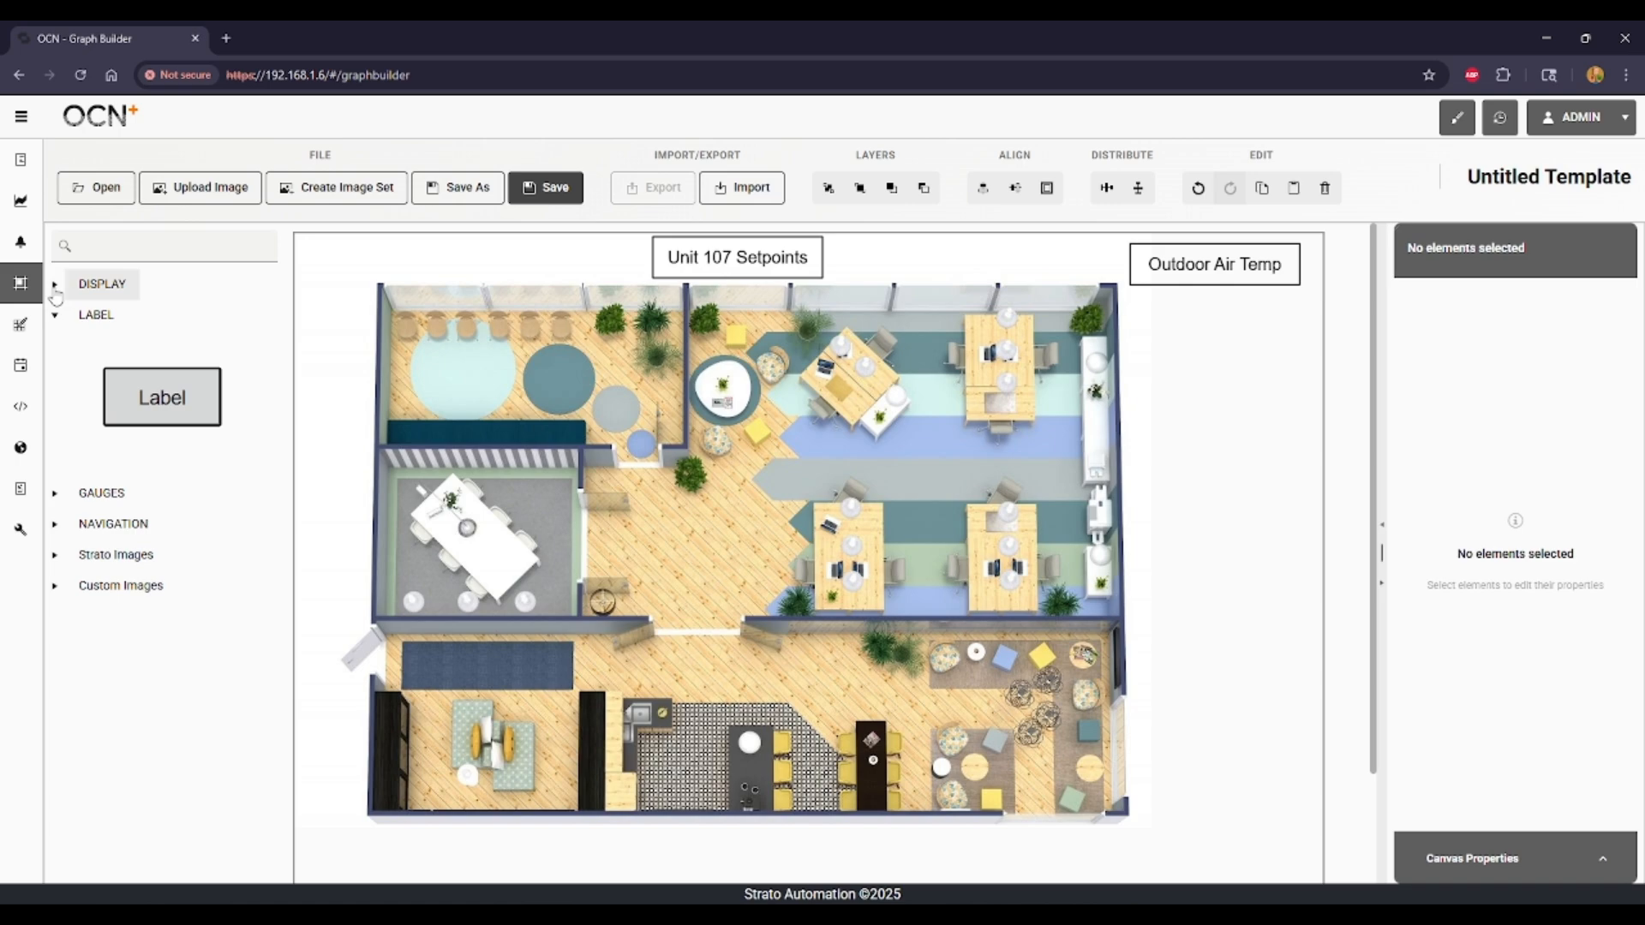
Step: Place Enhanced Displays on the floor plan's upper-left lobby, the kitchen area and the large office area
left_click(102, 283)
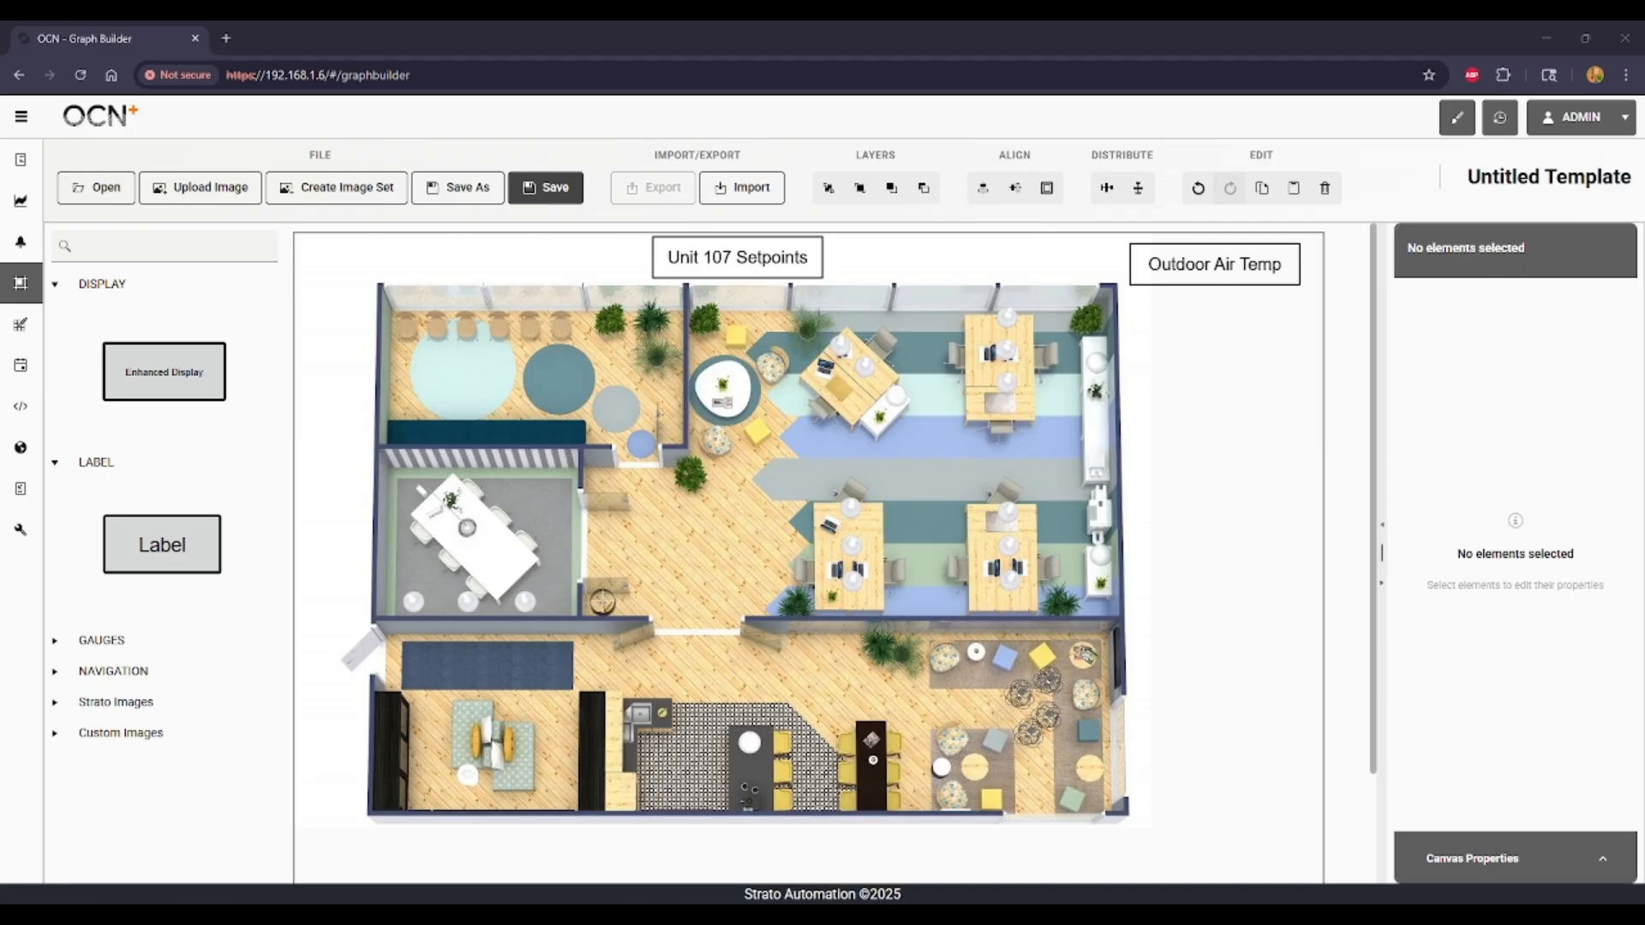
left_click_drag(180, 382, 520, 388)
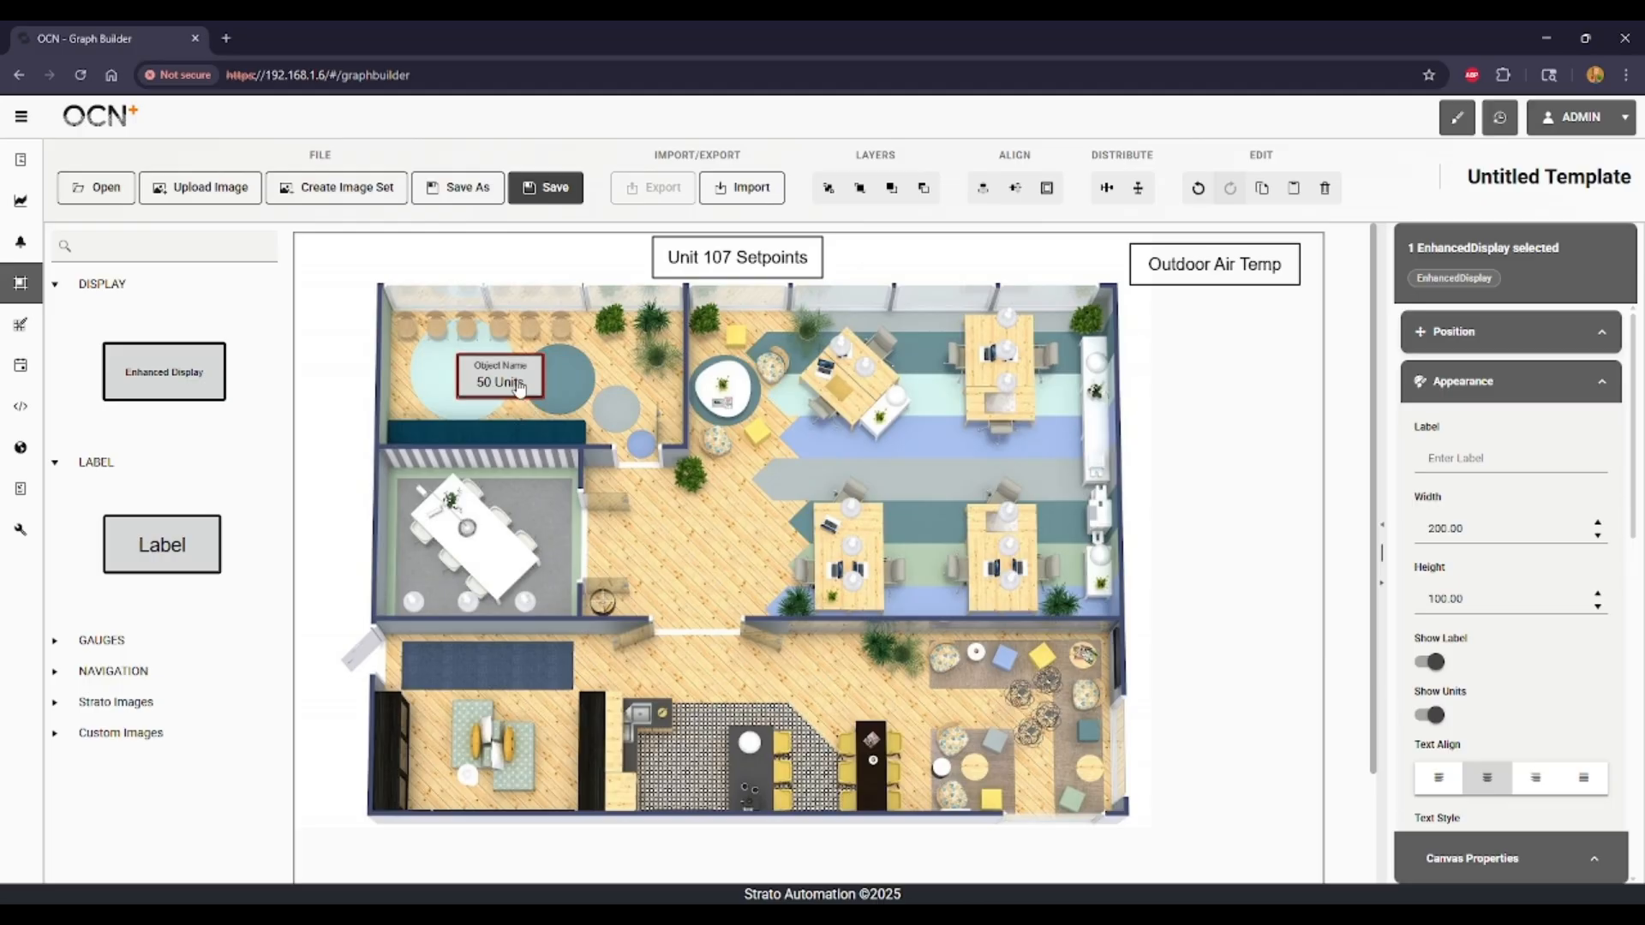
left_click_drag(167, 377, 536, 683)
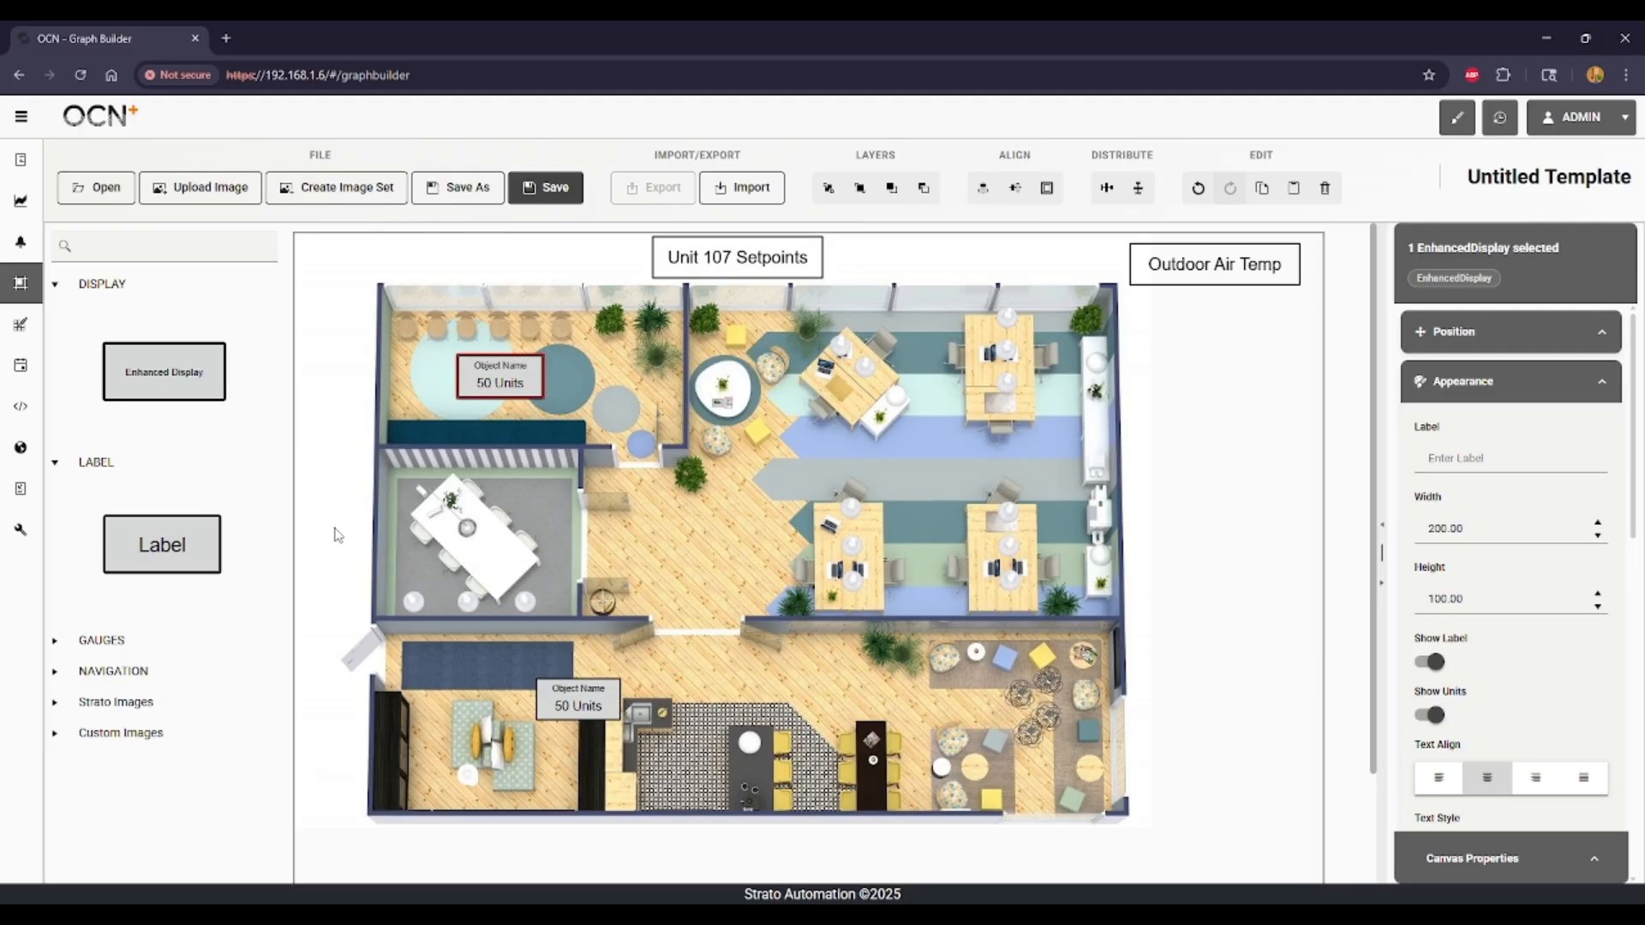
left_click_drag(167, 385, 929, 466)
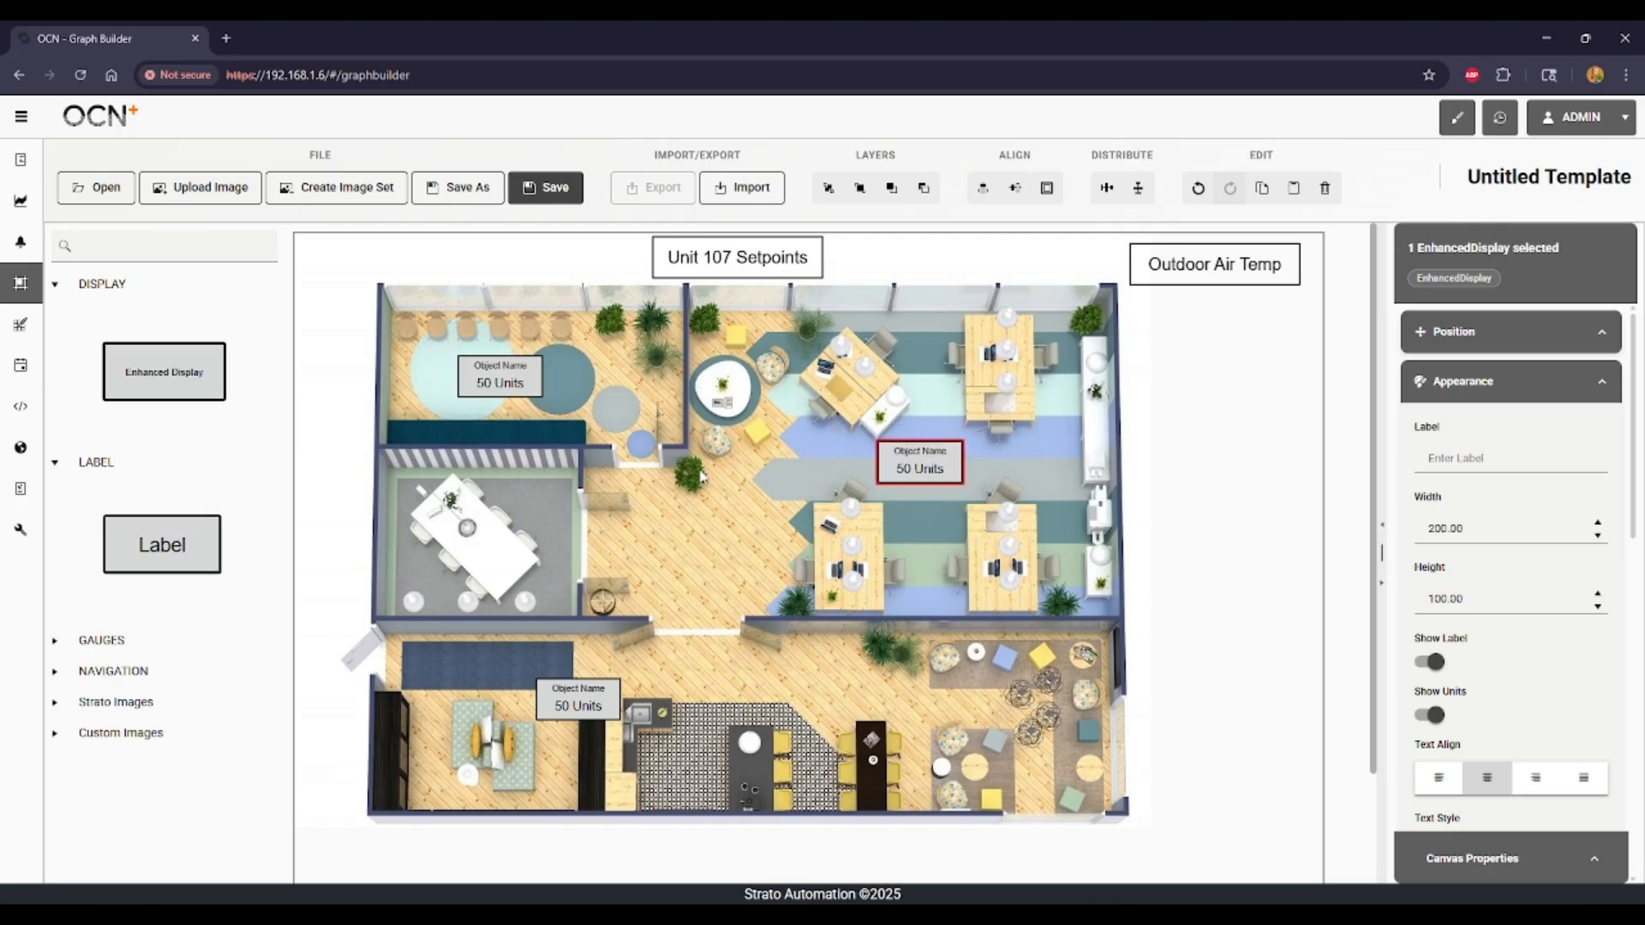
Step: Add a fourth Enhanced Display to the meeting room and shift the kitchen display toward the middle of the lower area
left_click_drag(164, 372, 428, 513)
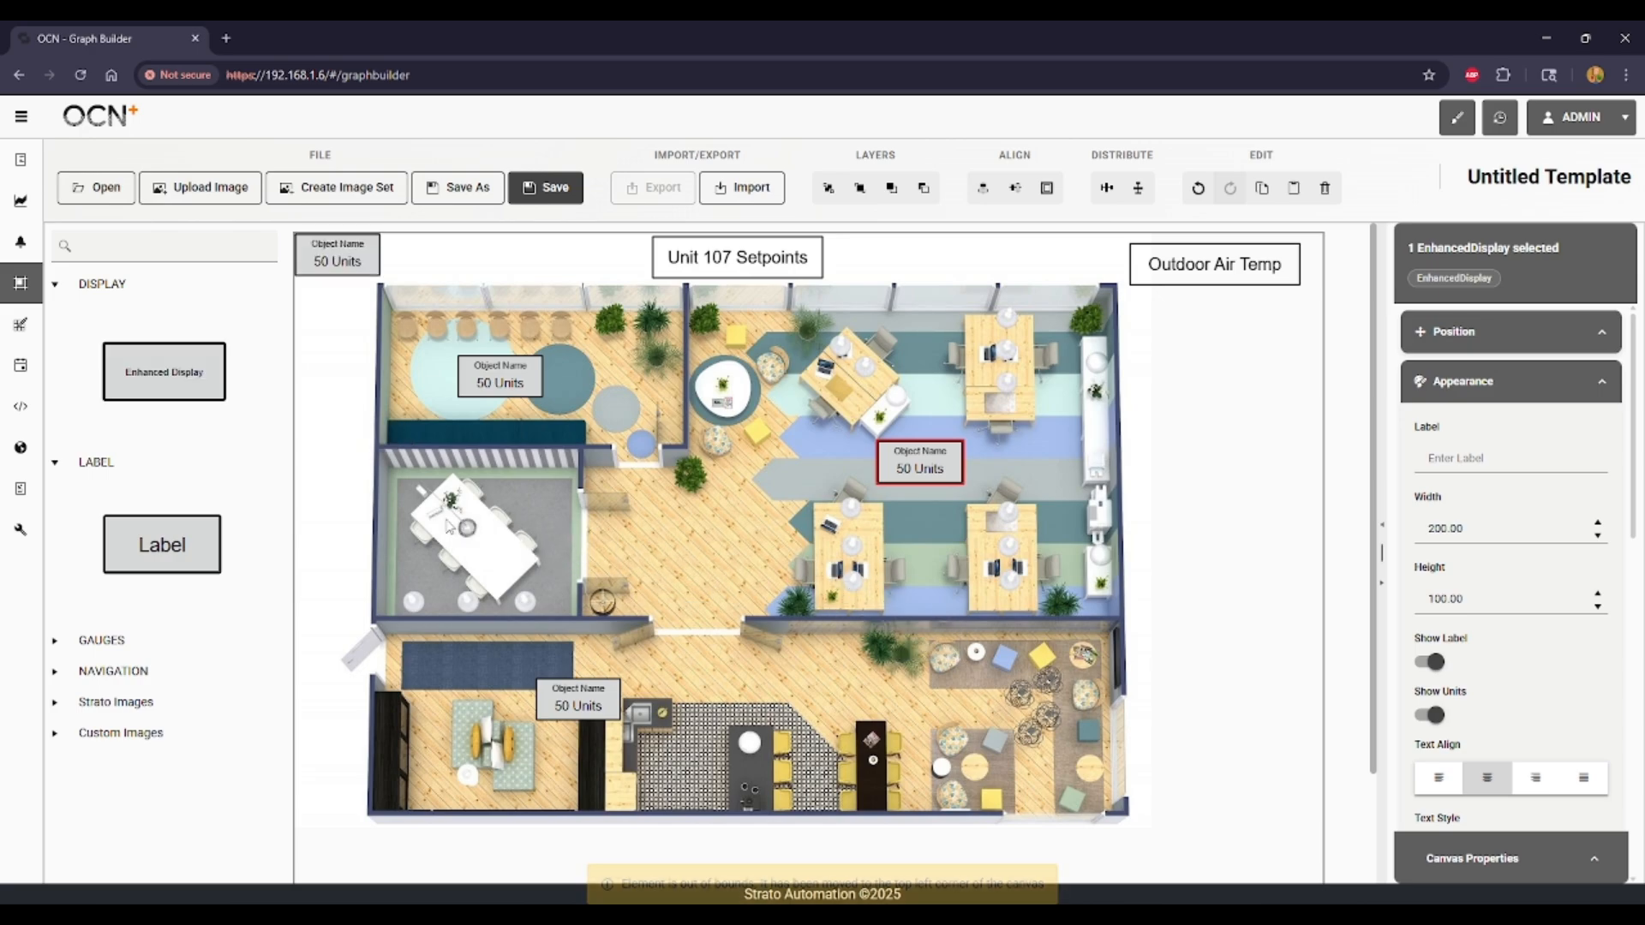
left_click_drag(338, 257, 510, 540)
left_click_drag(606, 708, 760, 705)
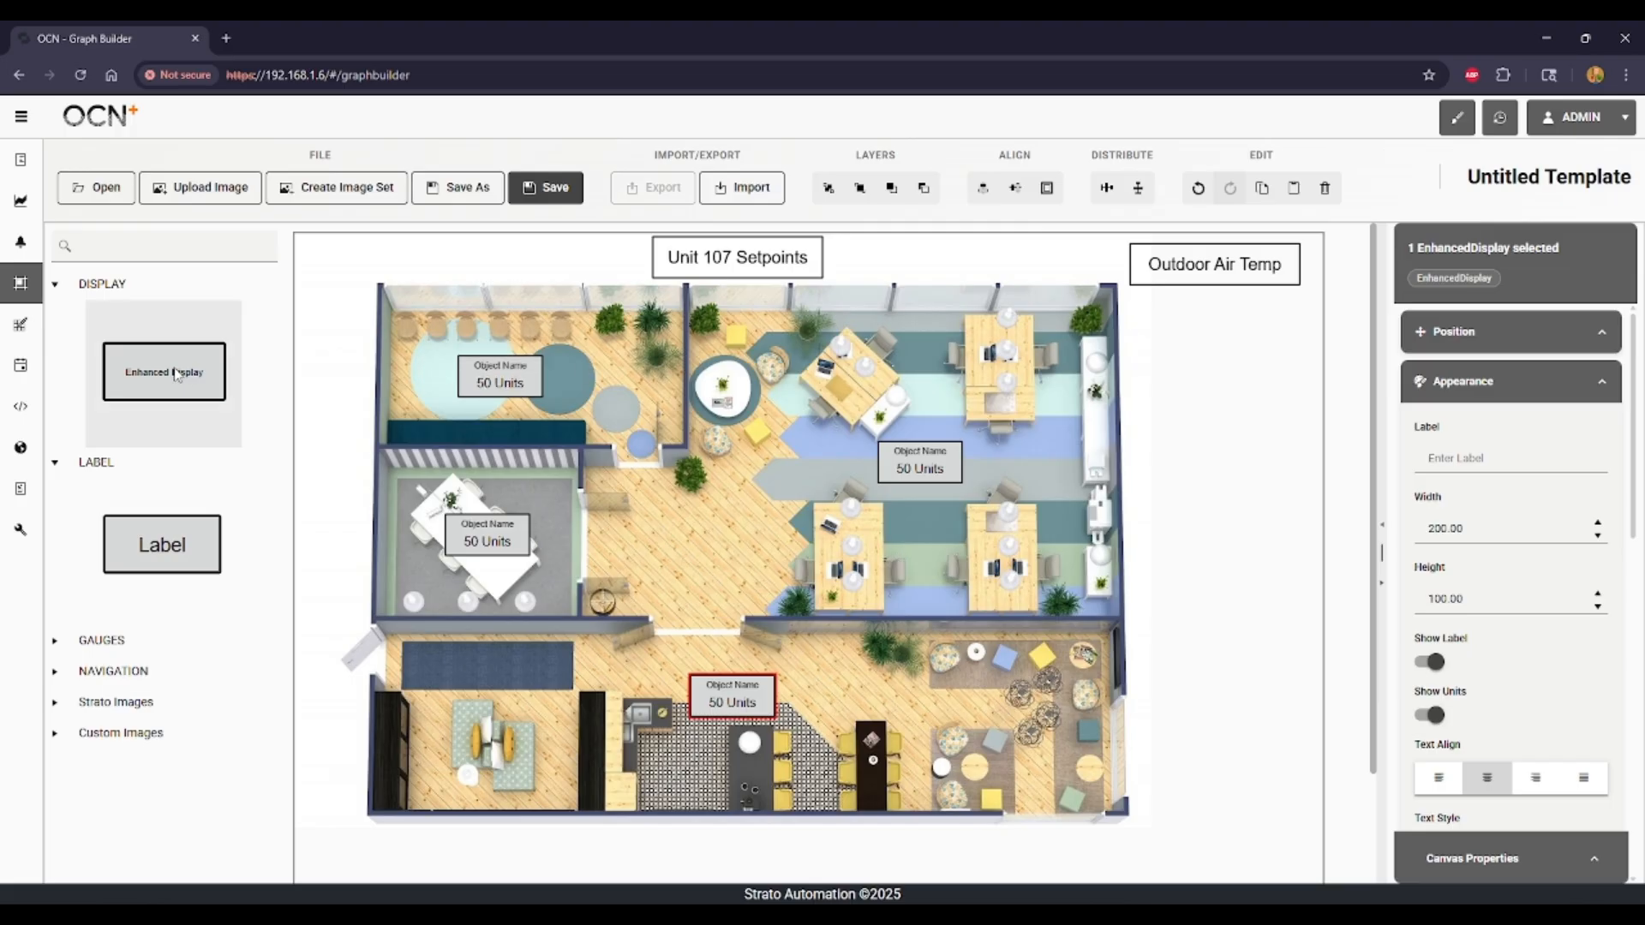
Step: Examine the lobby display's size, label, text, border, conditional formatting and test value options, toggling Show Units off and on again
left_click(496, 390)
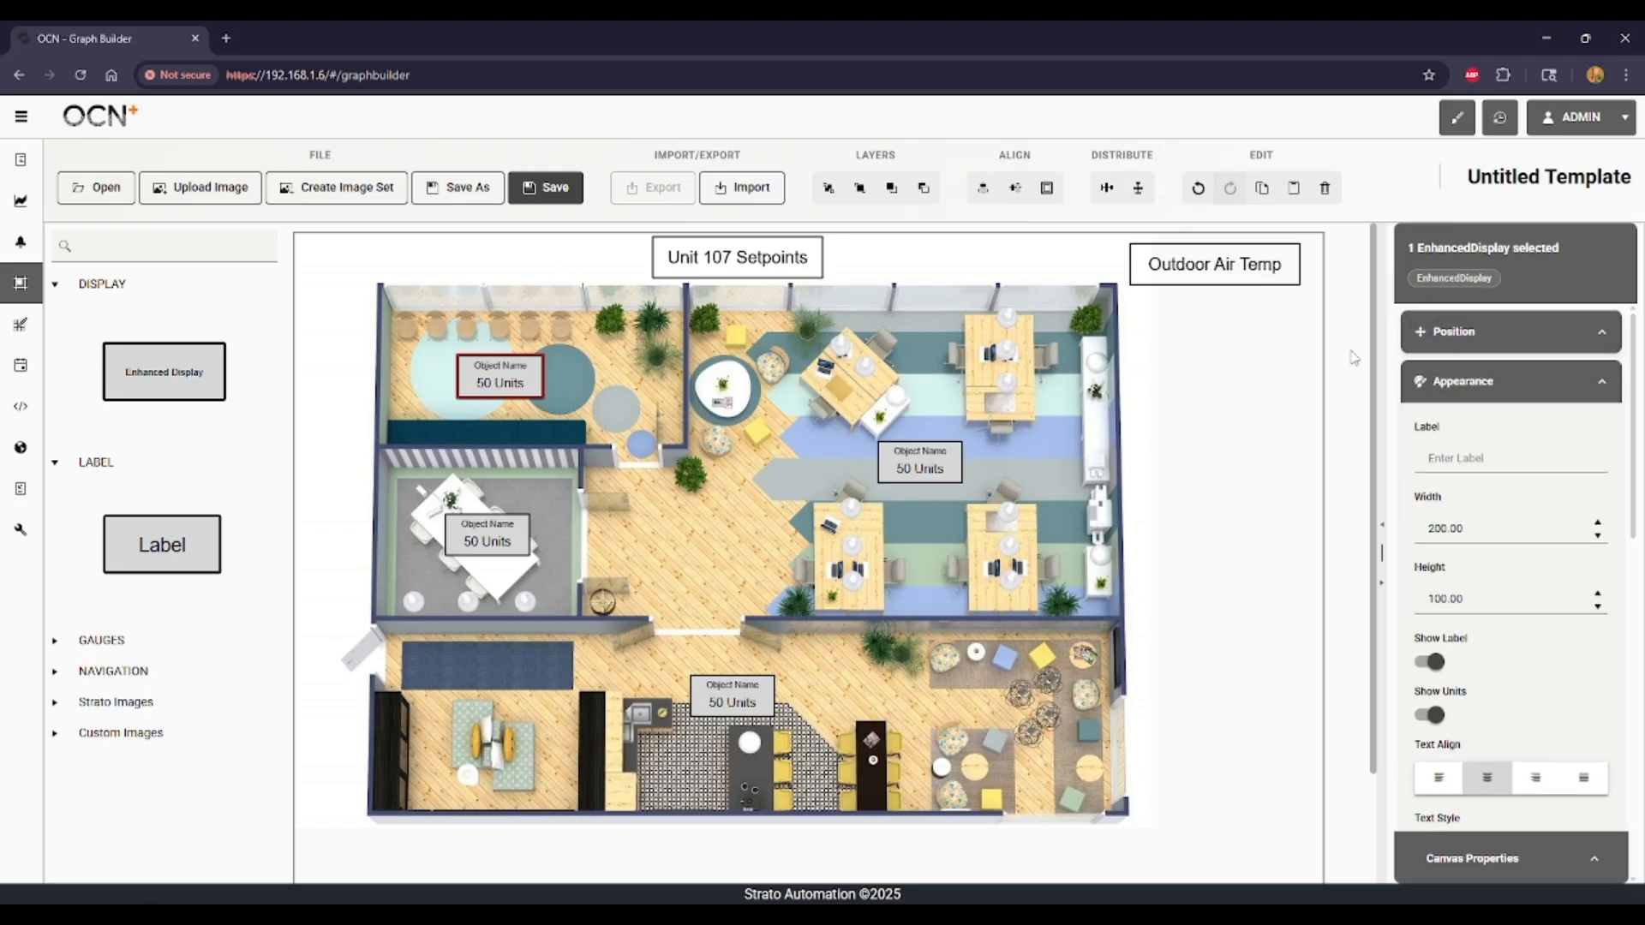
scroll(1523, 470, "down", 1)
scroll(1523, 471, "up", 1)
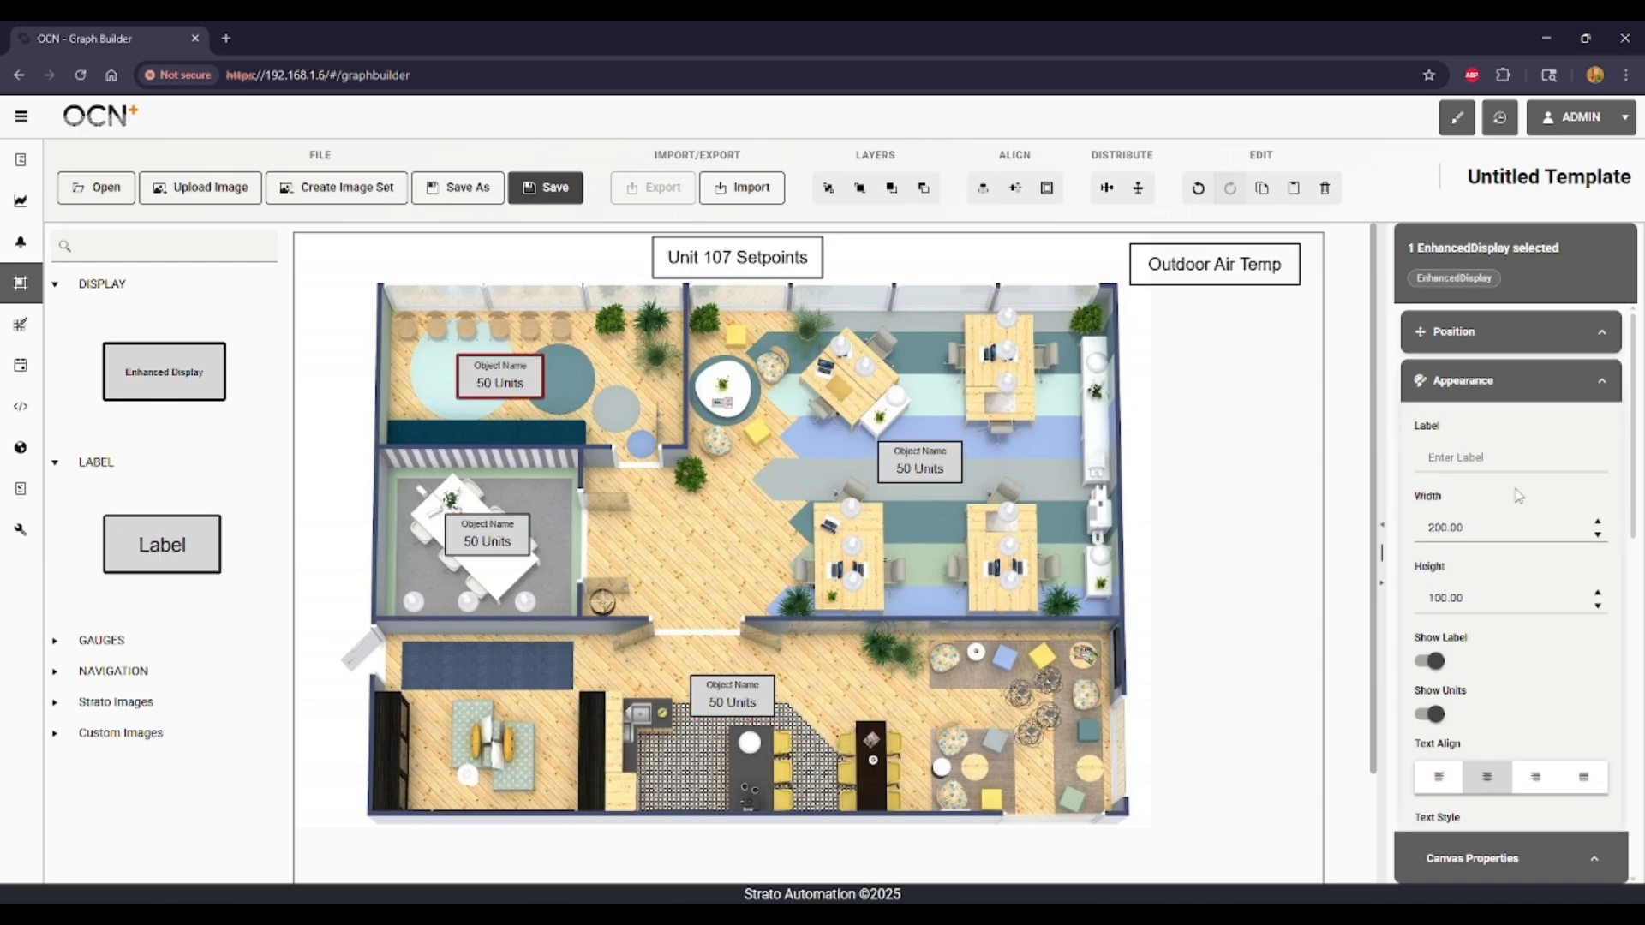
scroll(1538, 497, "down", 1)
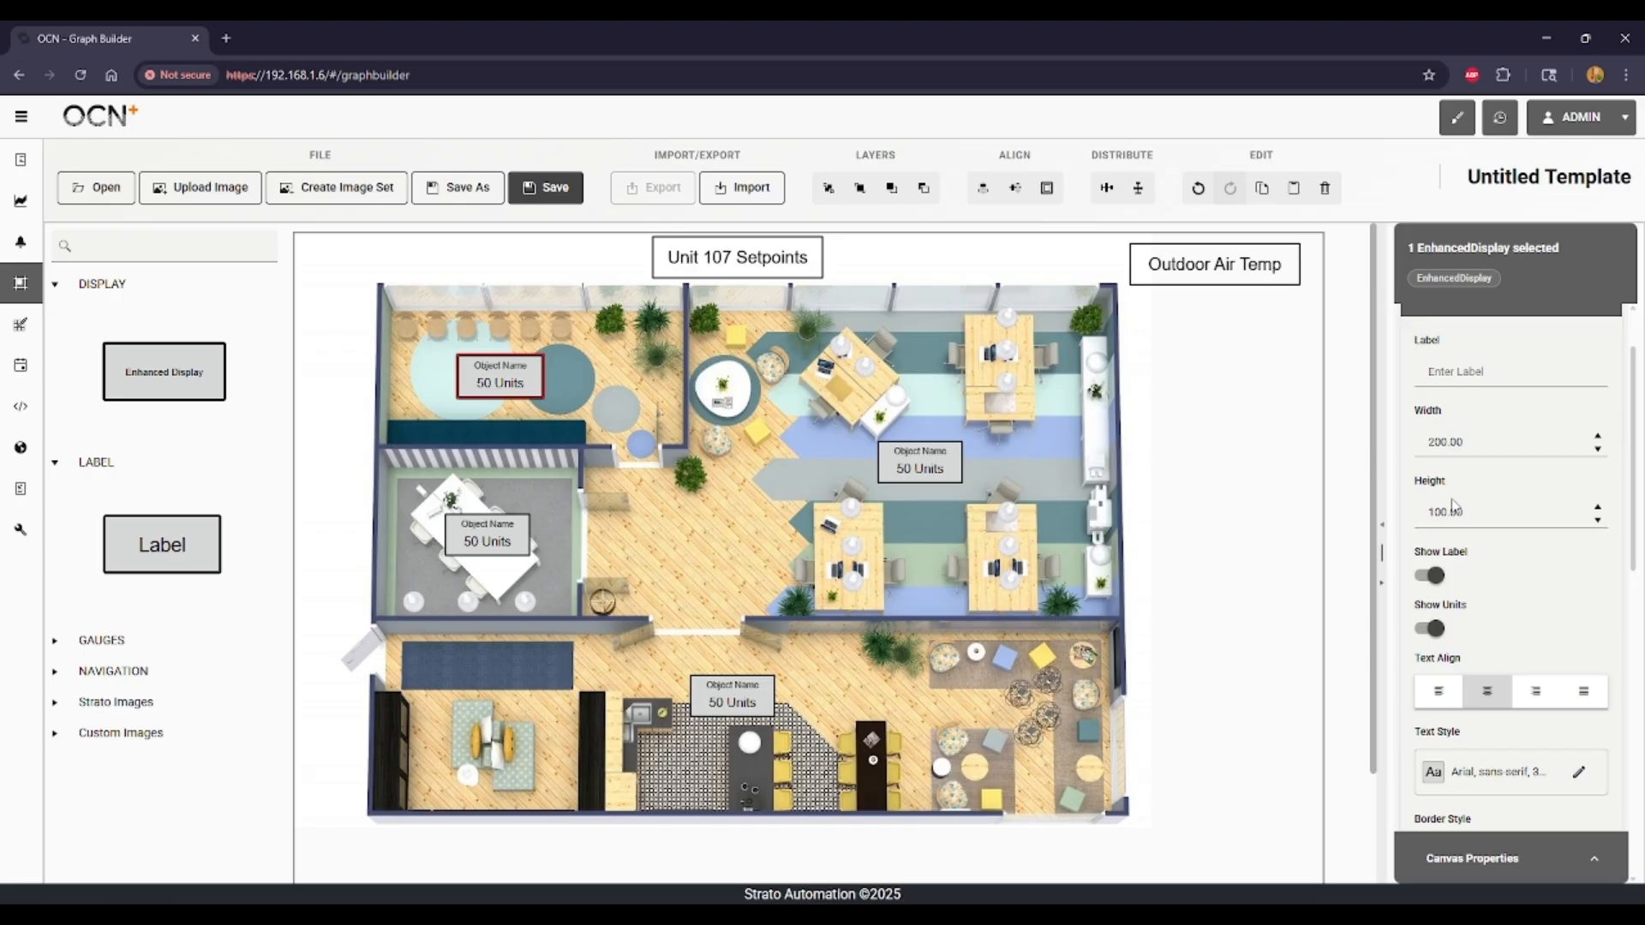
scroll(1521, 557, "down", 2)
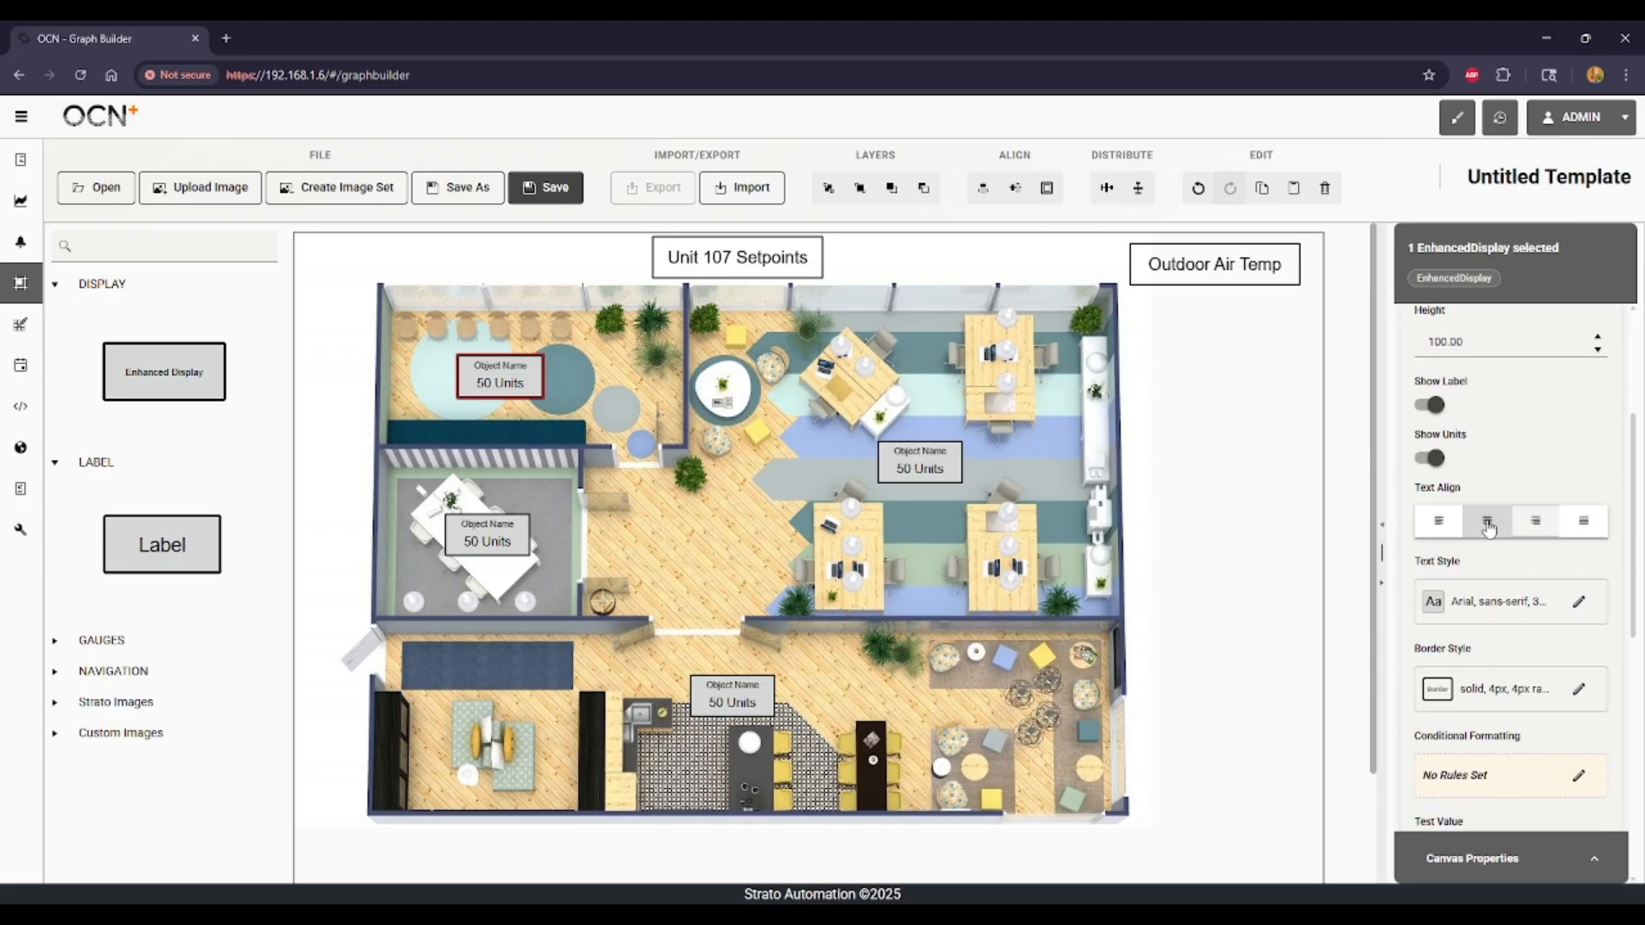
scroll(1511, 547, "up", 1)
left_click(1429, 543)
left_click(1429, 543)
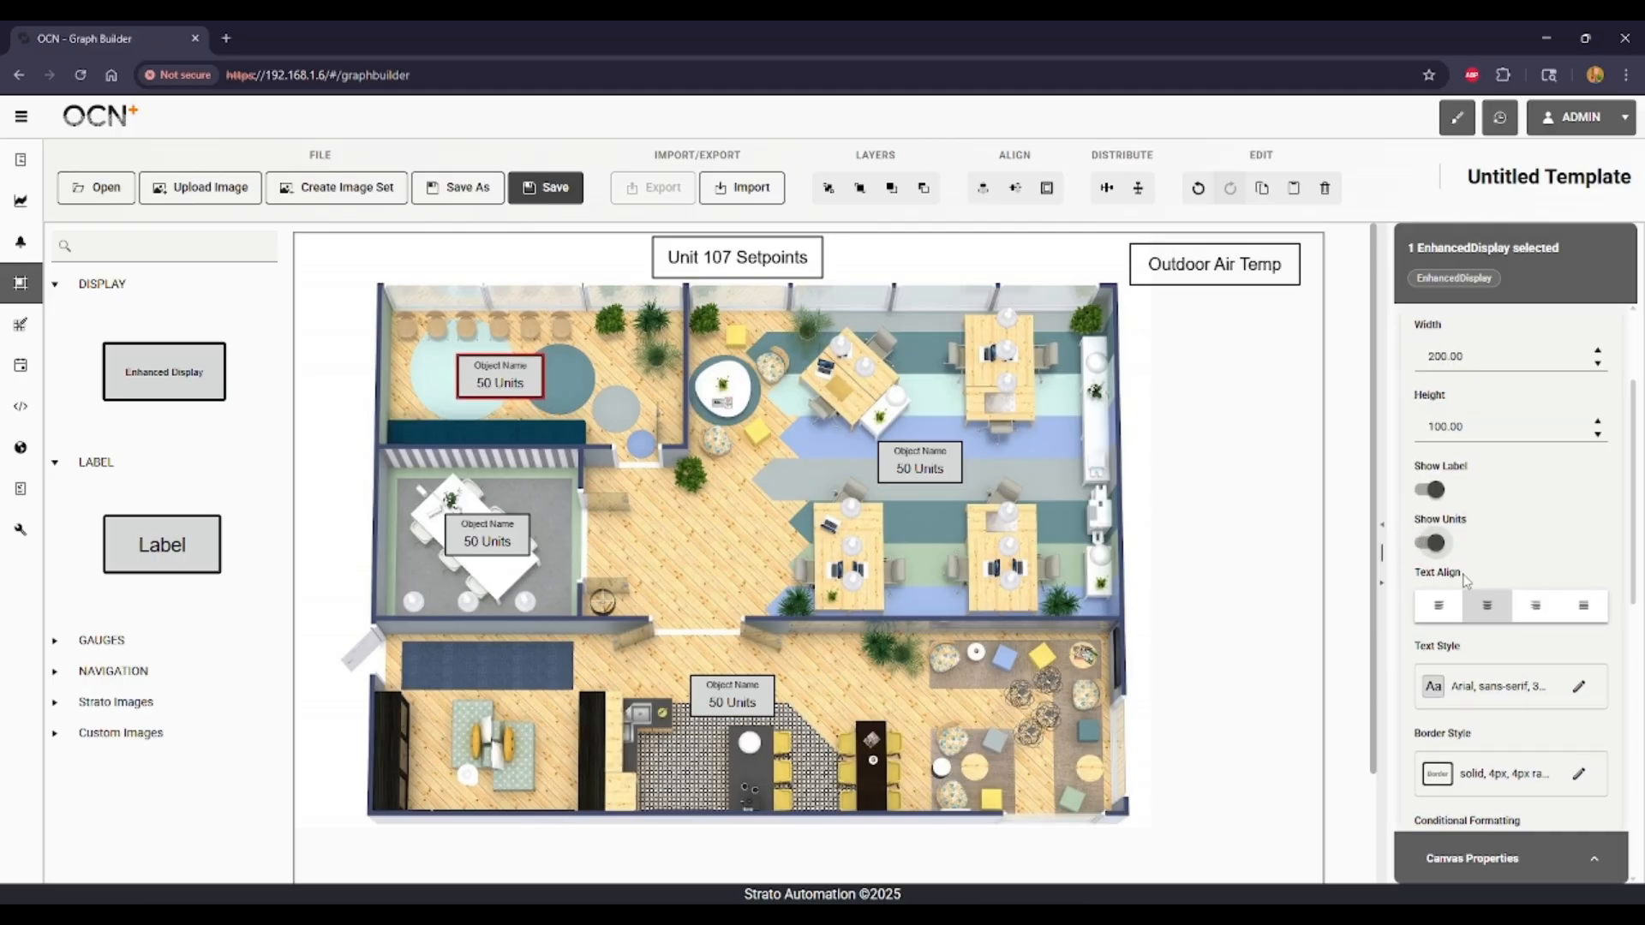
scroll(1467, 580, "down", 1)
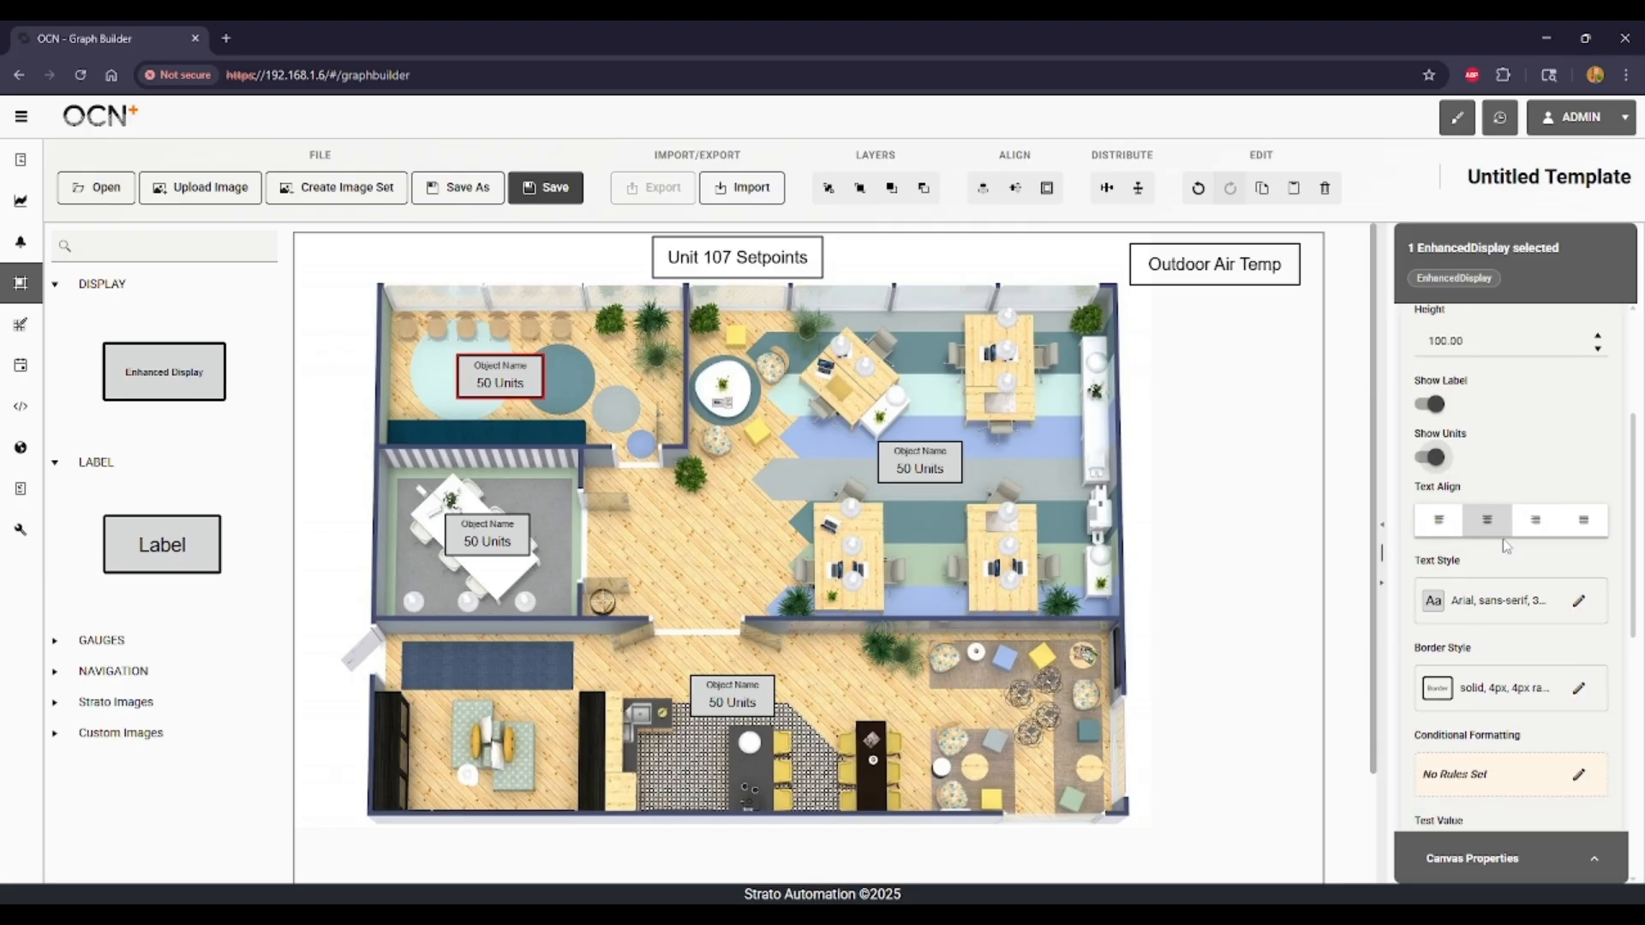
scroll(1491, 519, "down", 1)
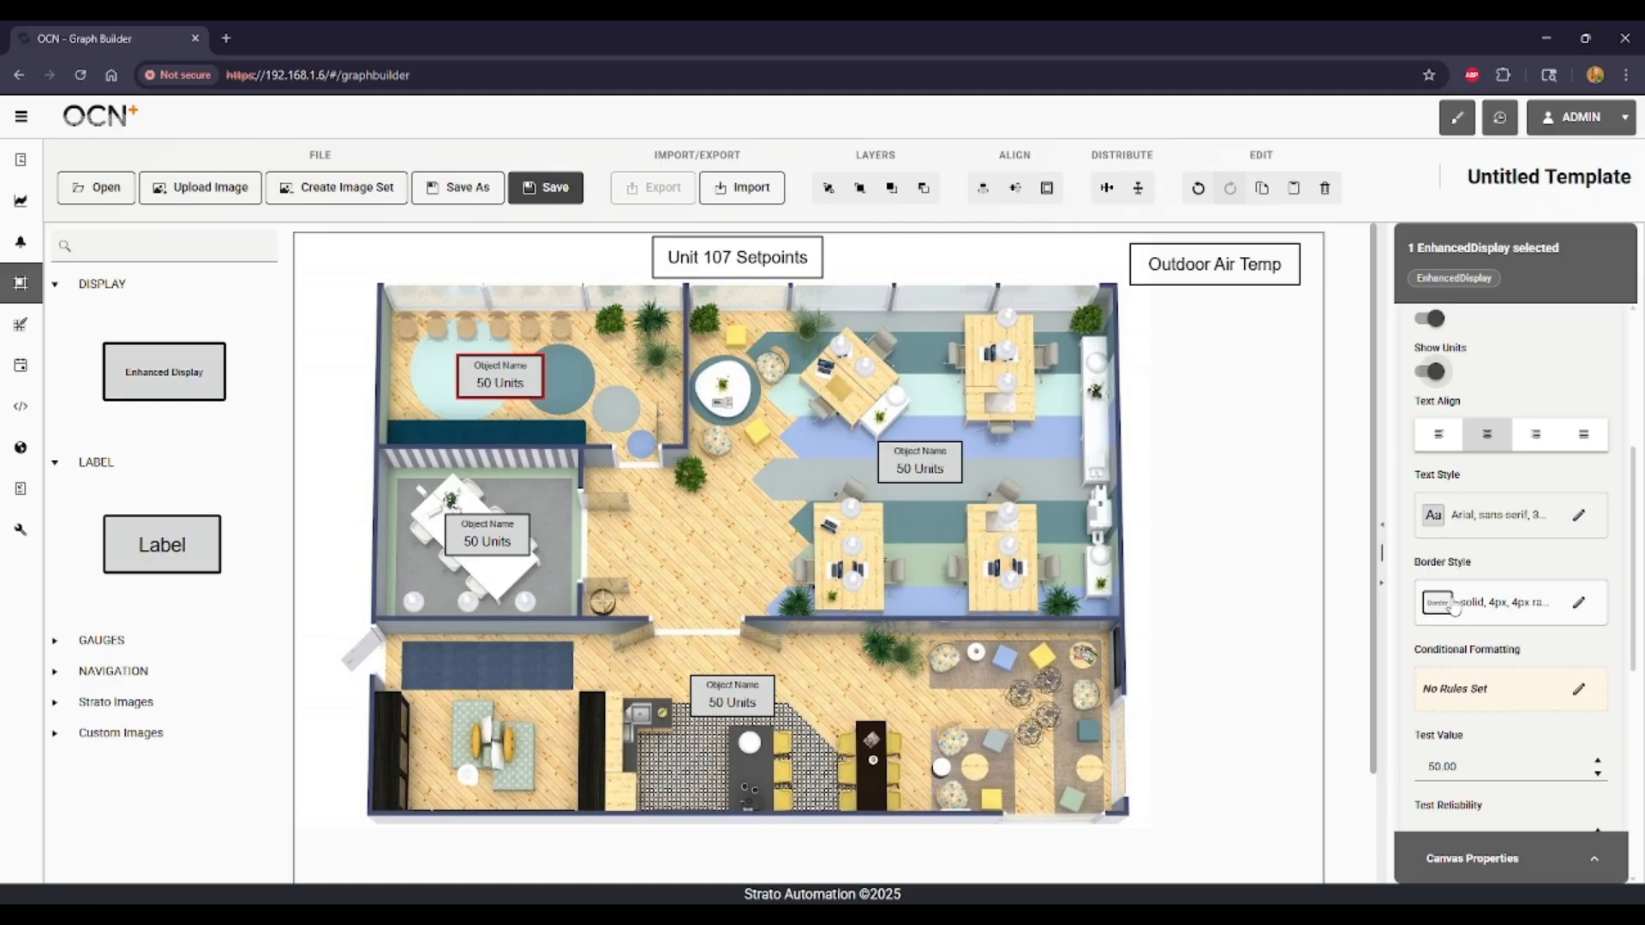
scroll(1491, 606, "down", 1)
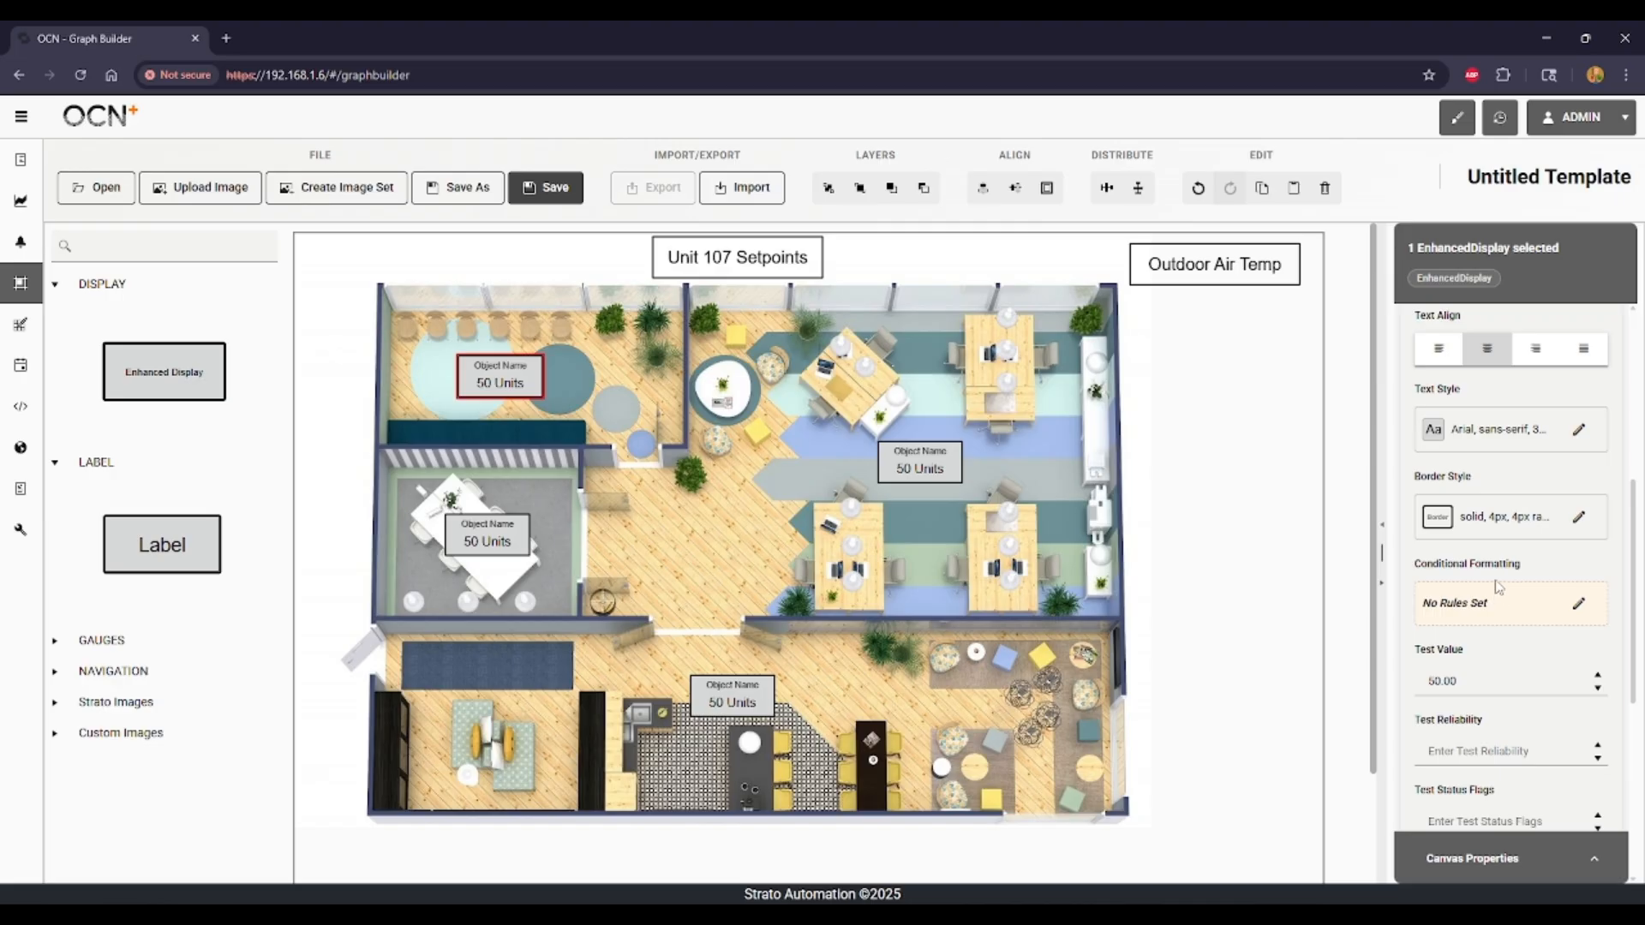
scroll(1493, 591, "down", 1)
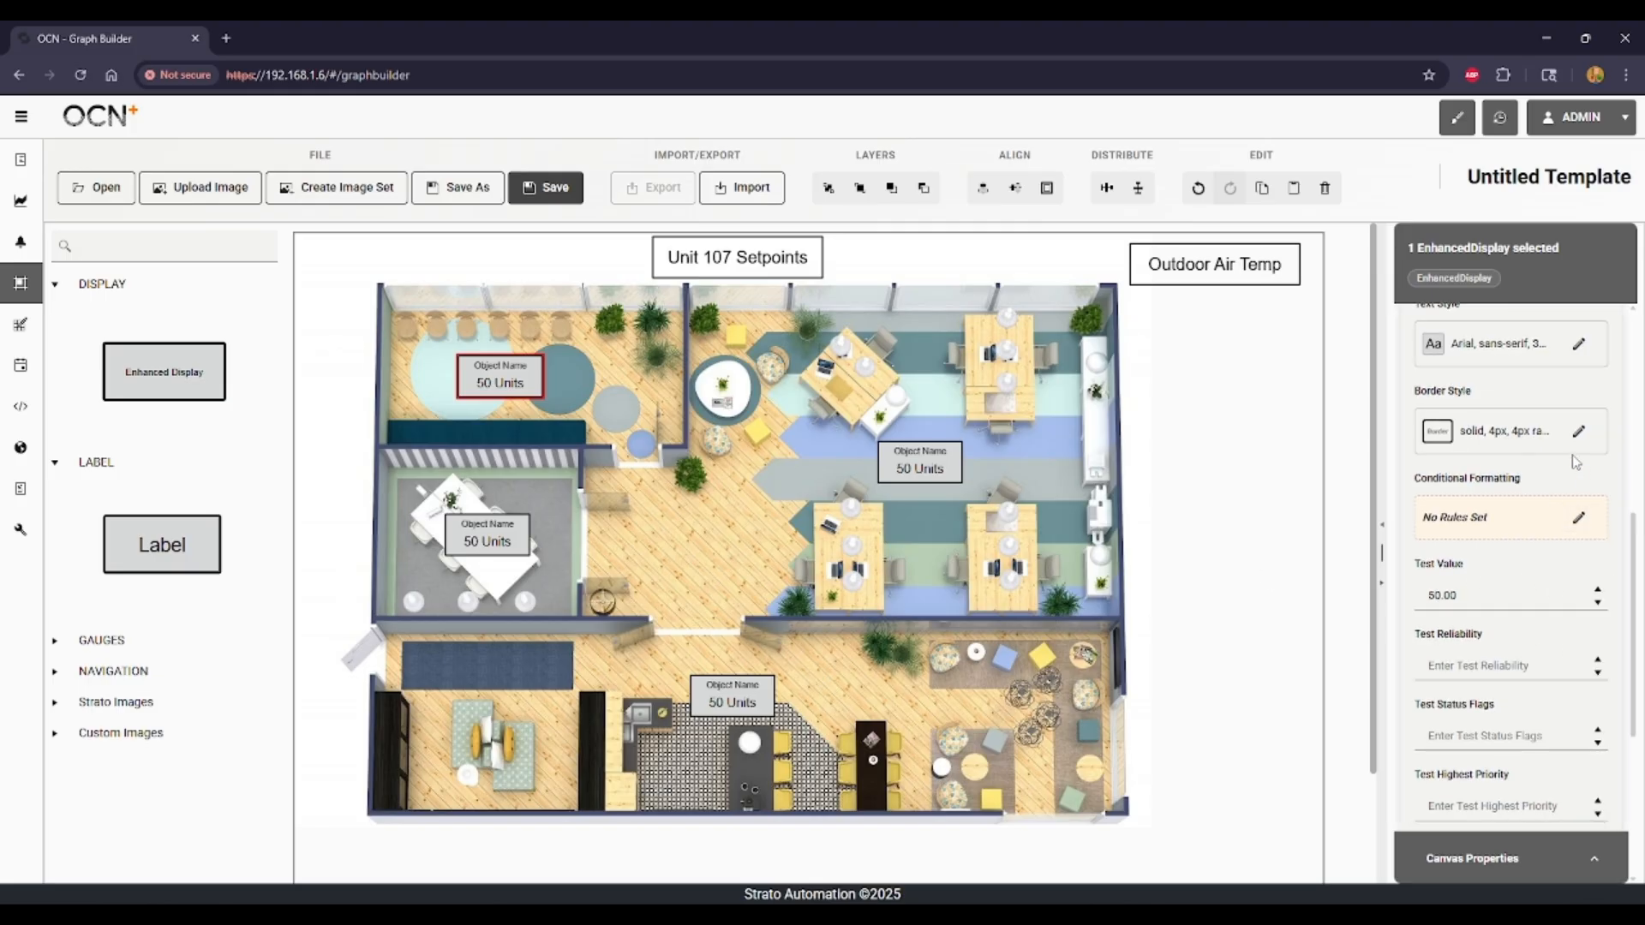
Step: Open the lobby display's conditional formatting, and follow the live Unit_107 setpoints graphic's link to the temperatures menu
left_click(1575, 521)
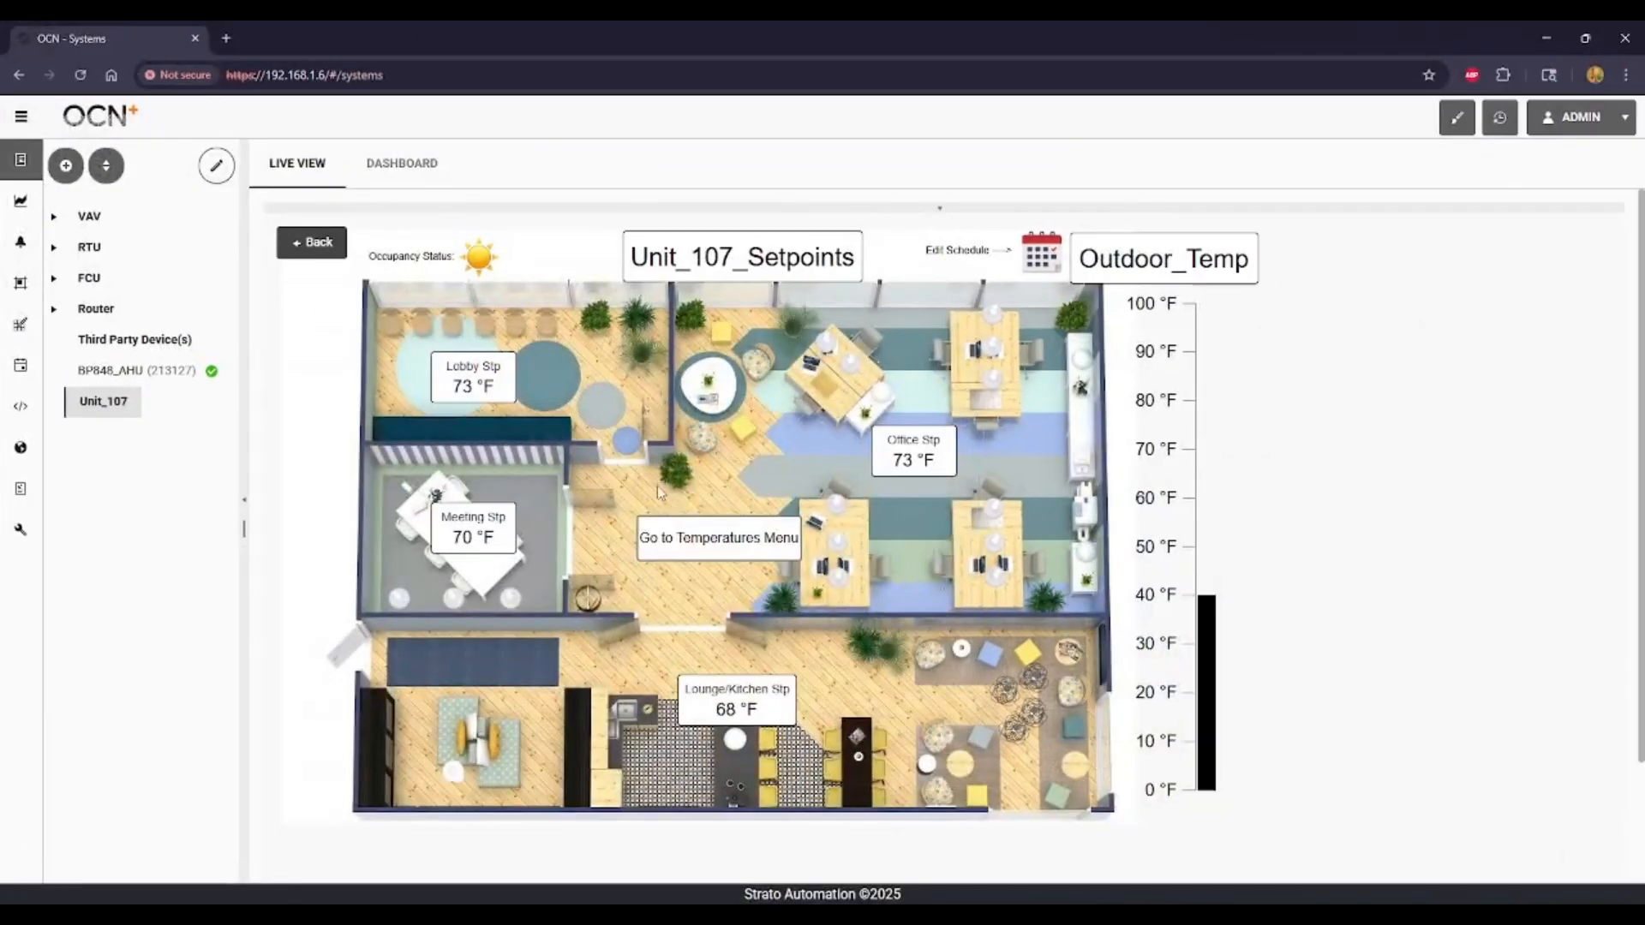
left_click(737, 544)
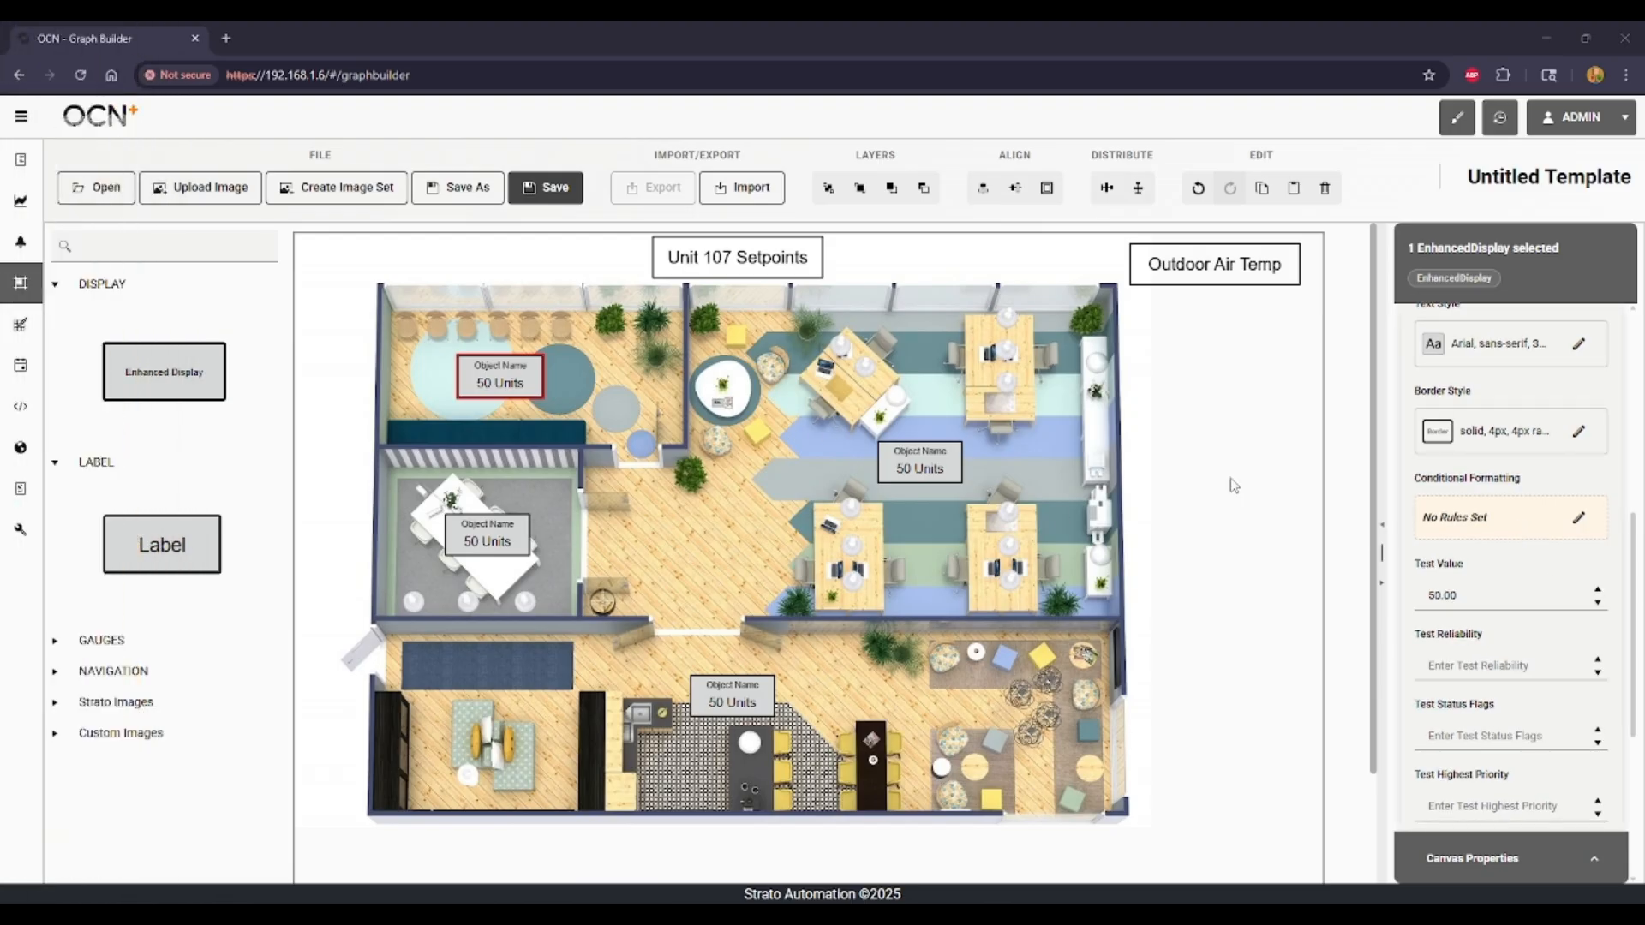
Step: Save the template under the name "Unit 107 Demo"
left_click(454, 191)
left_click(794, 470)
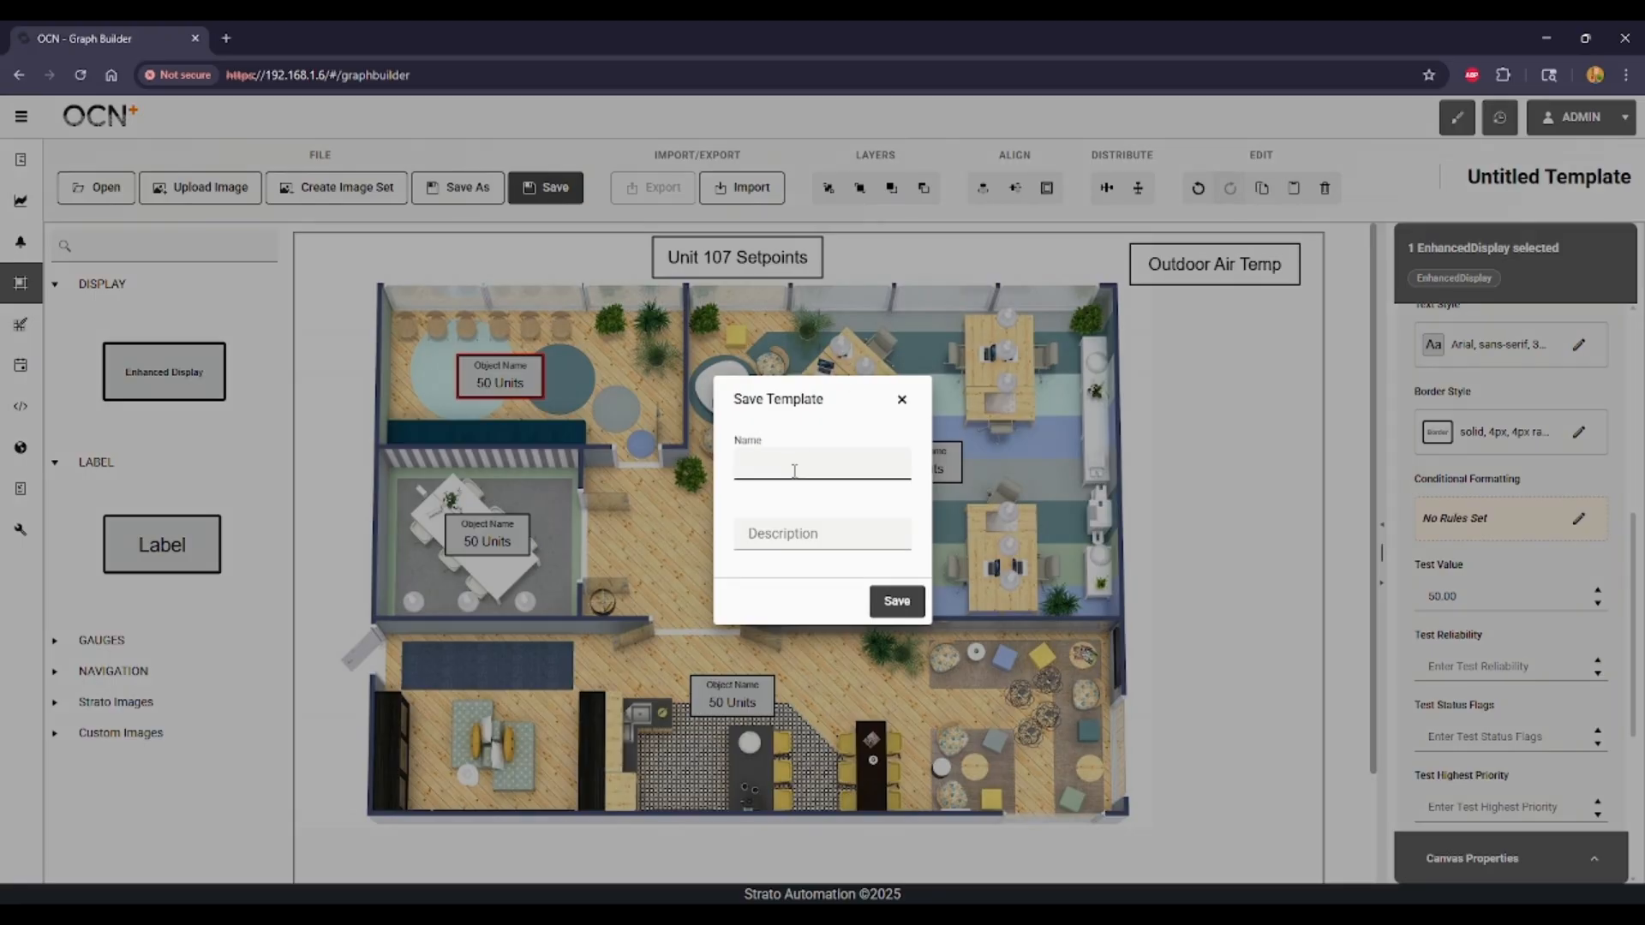
type("Unit 107 Demo")
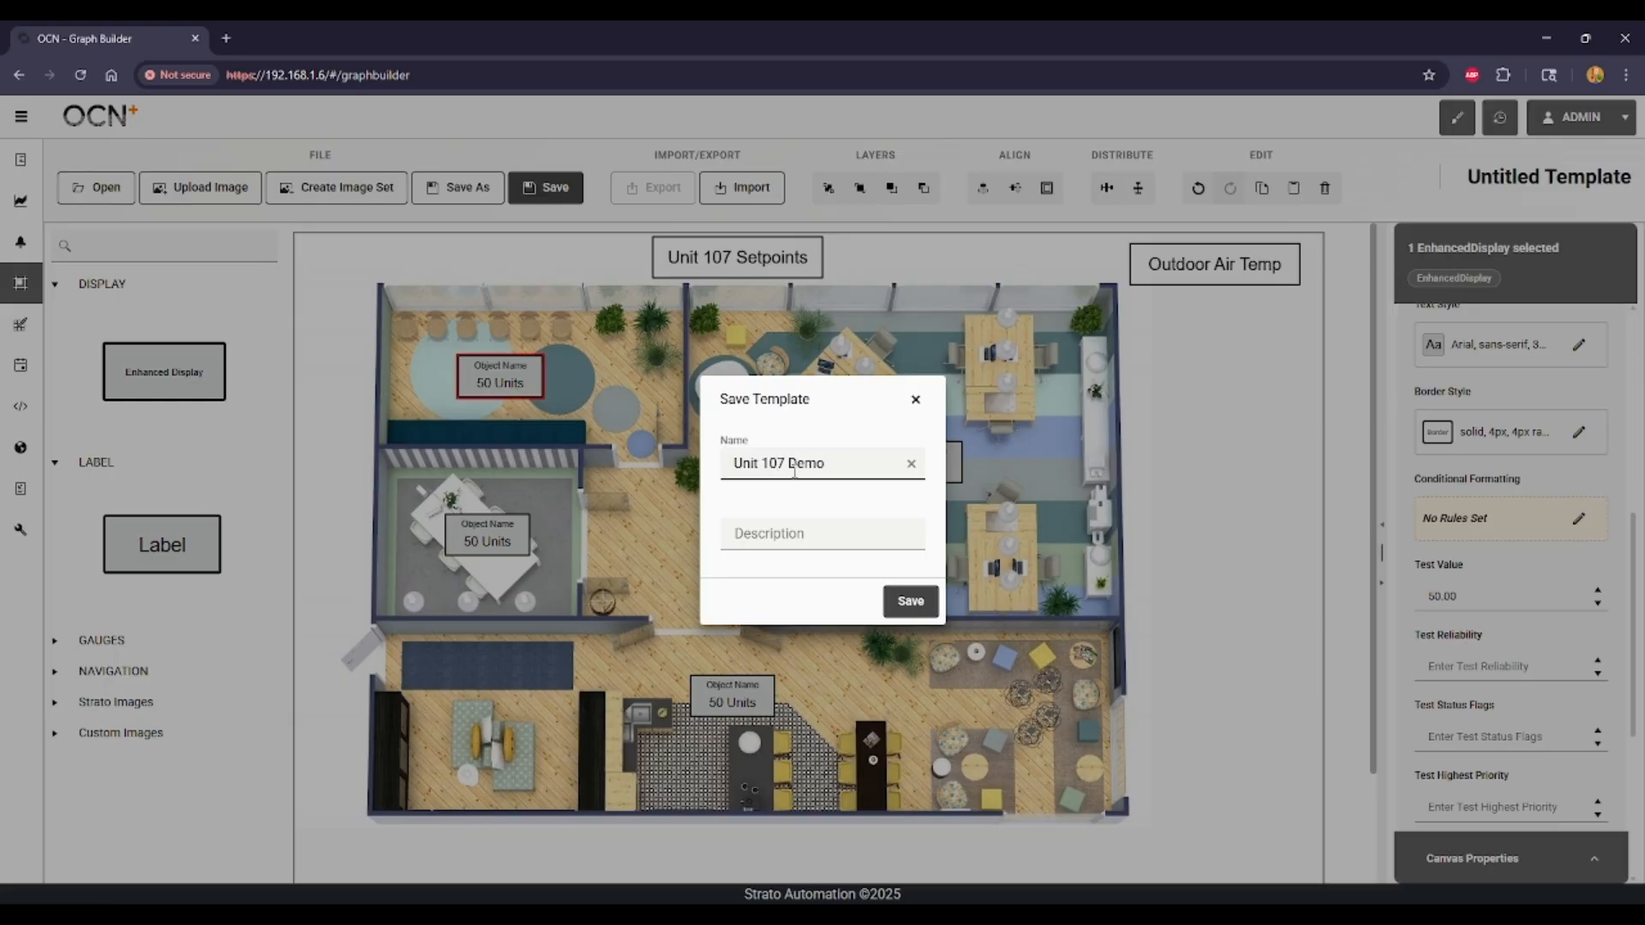
left_click(910, 600)
Step: Open the existing Unit_107 template from the saved templates
left_click(96, 187)
scroll(467, 437, "down", 10)
left_click(408, 639)
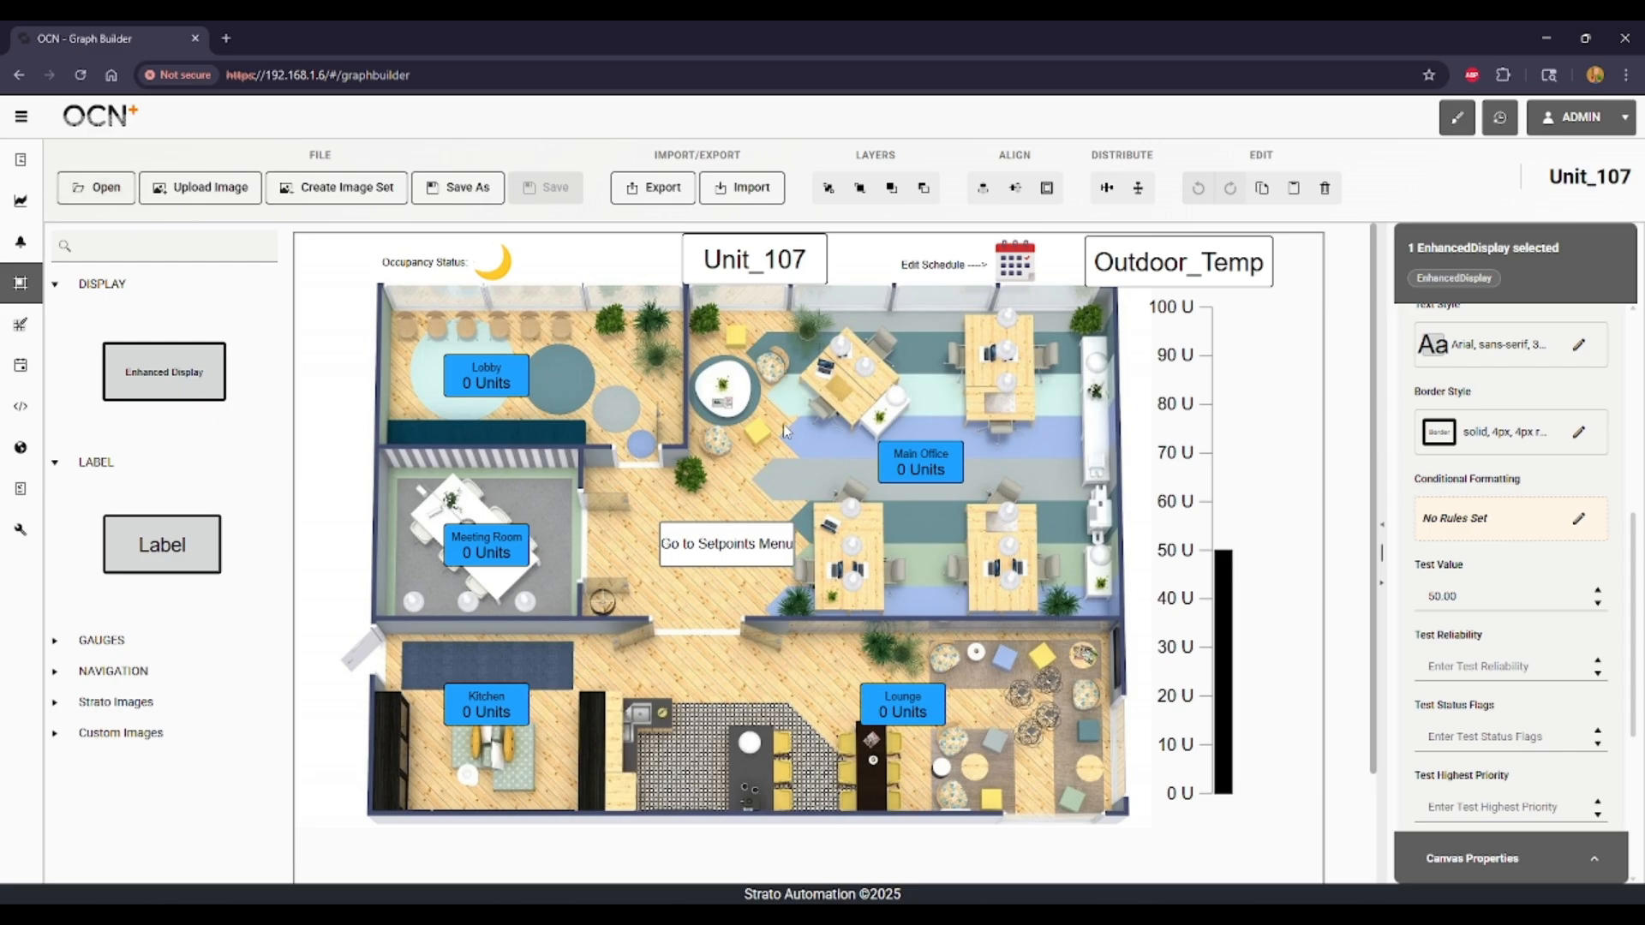
Step: Open the Lobby display's conditional formatting rules and read the help on variables, expression examples and rule priority, closing the rules without changes
left_click(491, 385)
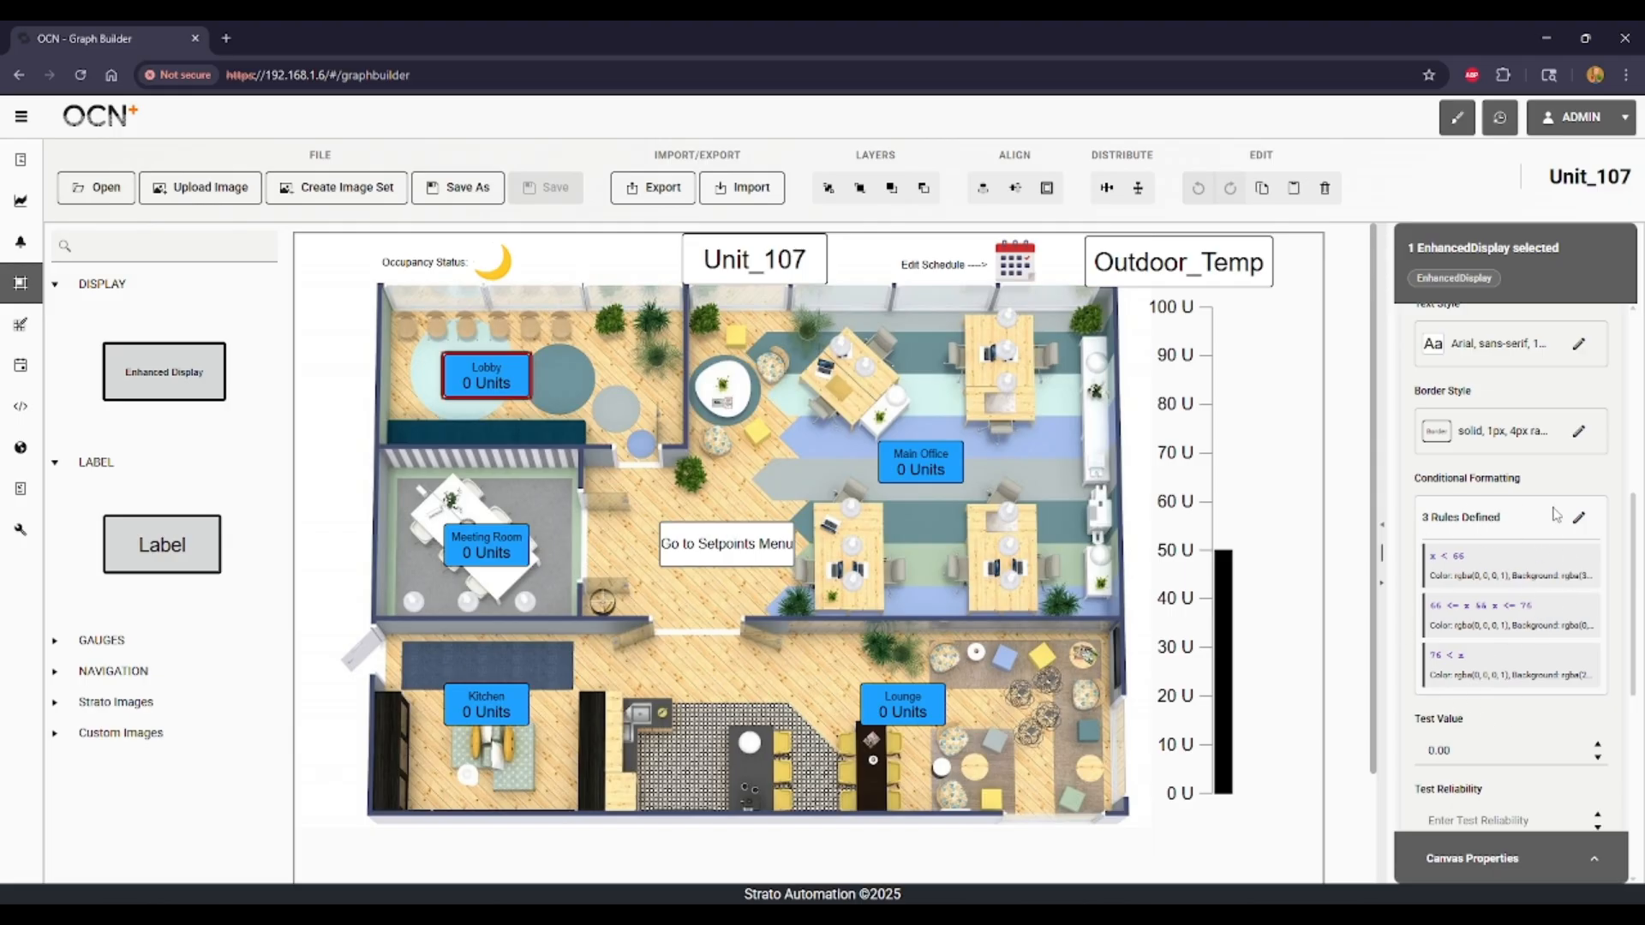
left_click(1579, 516)
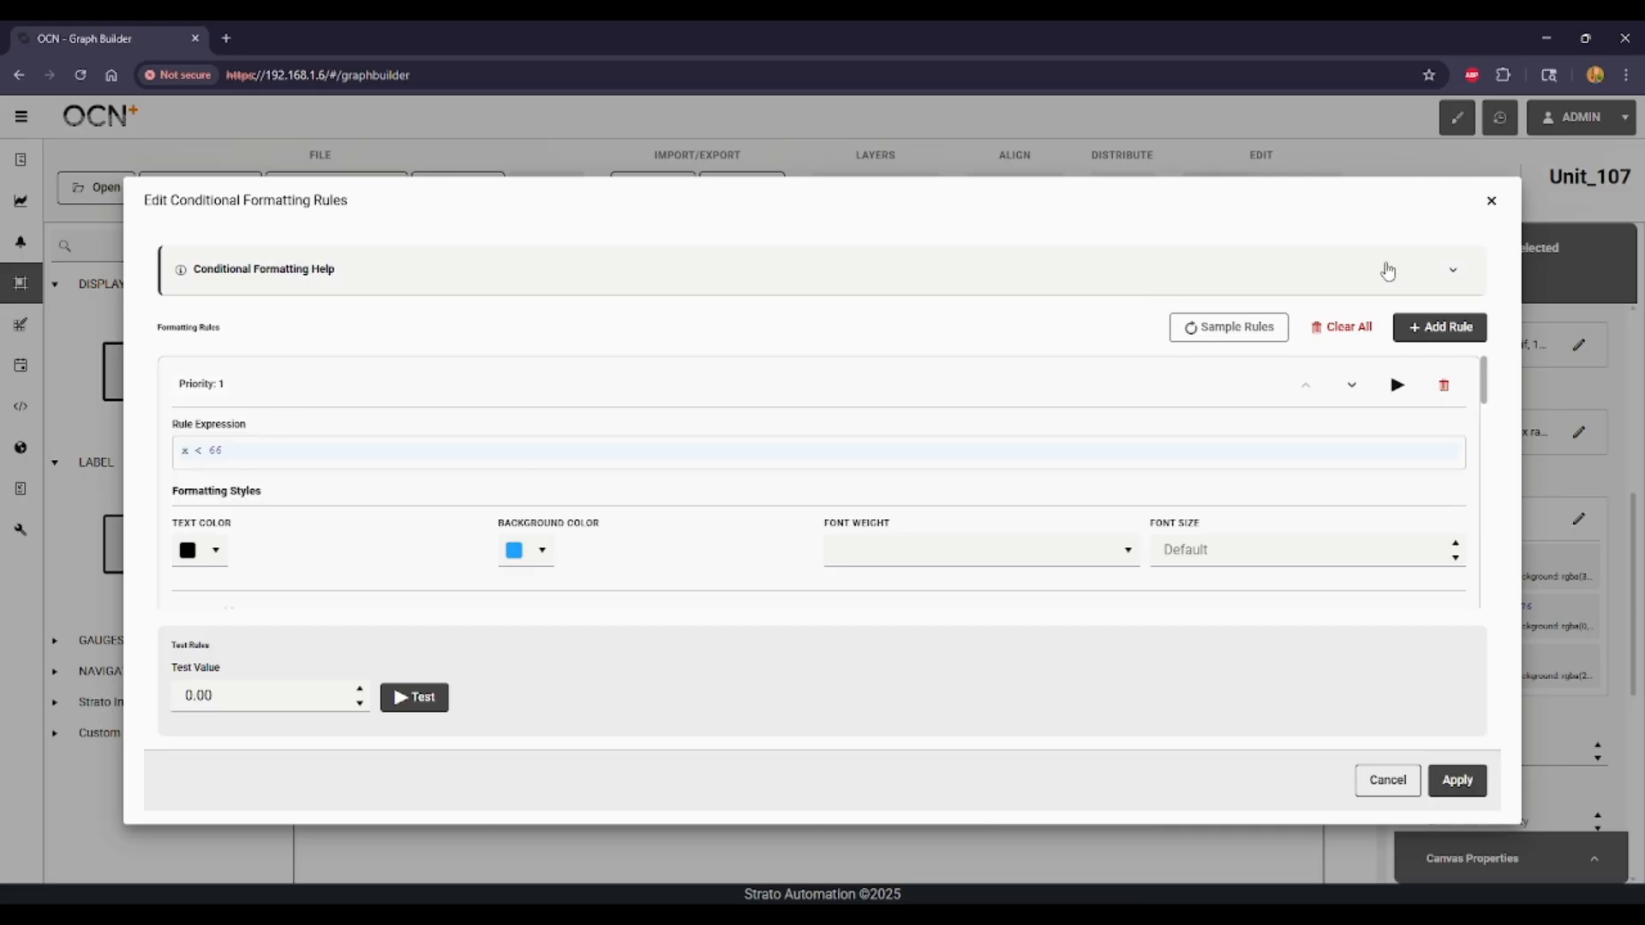
left_click(1454, 270)
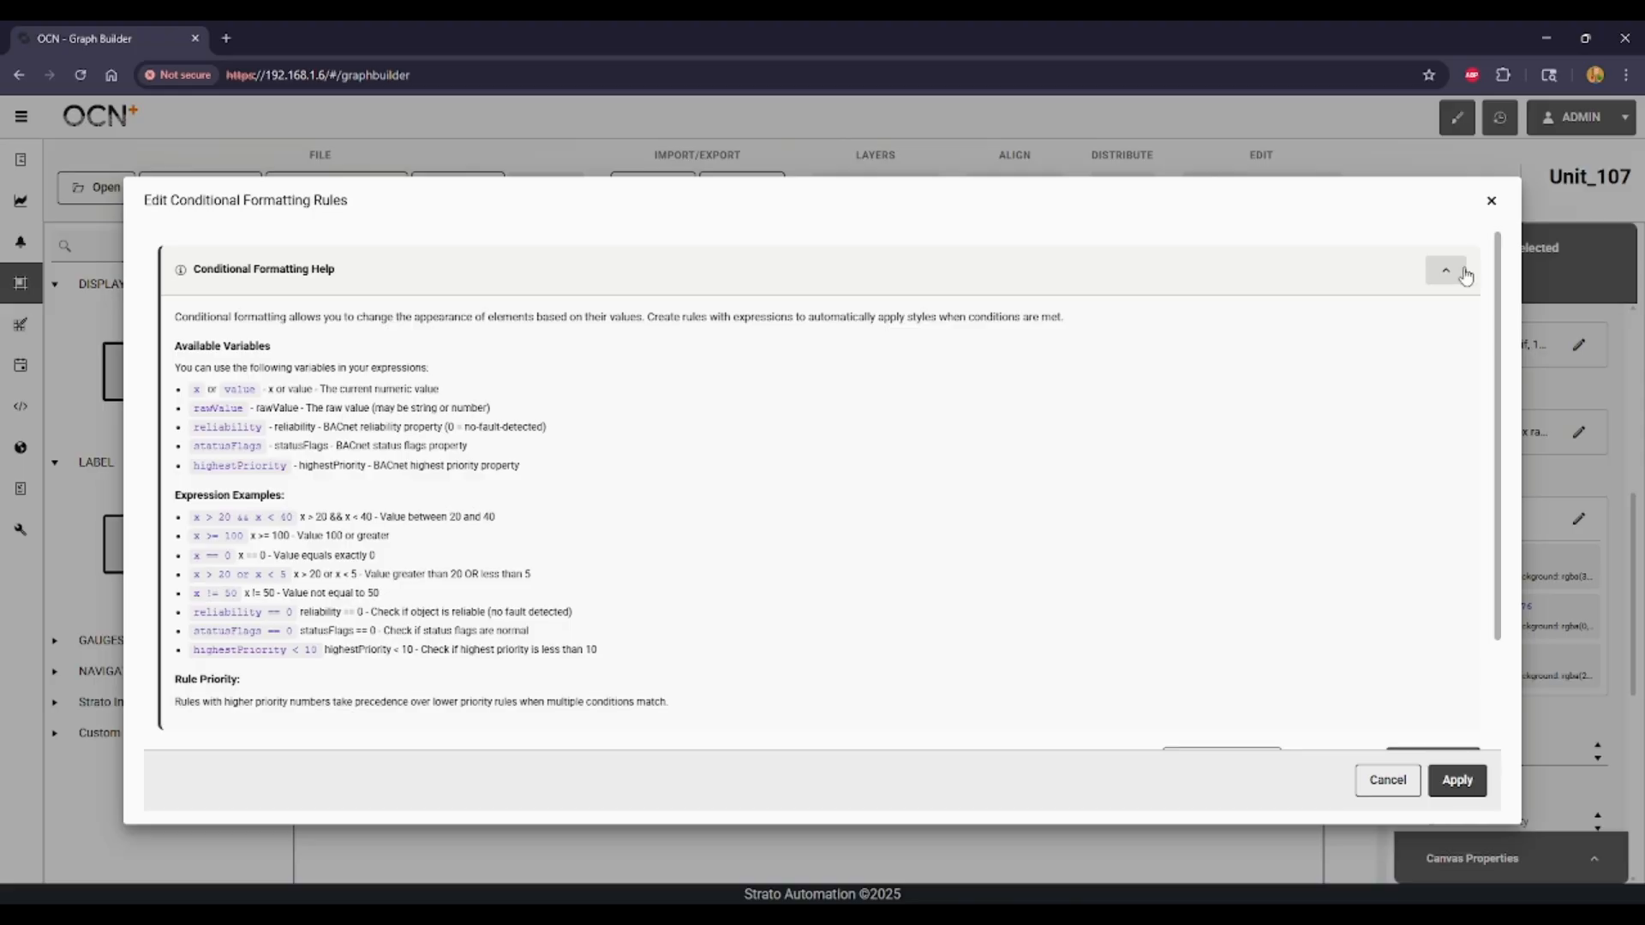
scroll(1062, 363, "down", 1)
scroll(1046, 374, "up", 1)
scroll(628, 535, "down", 2)
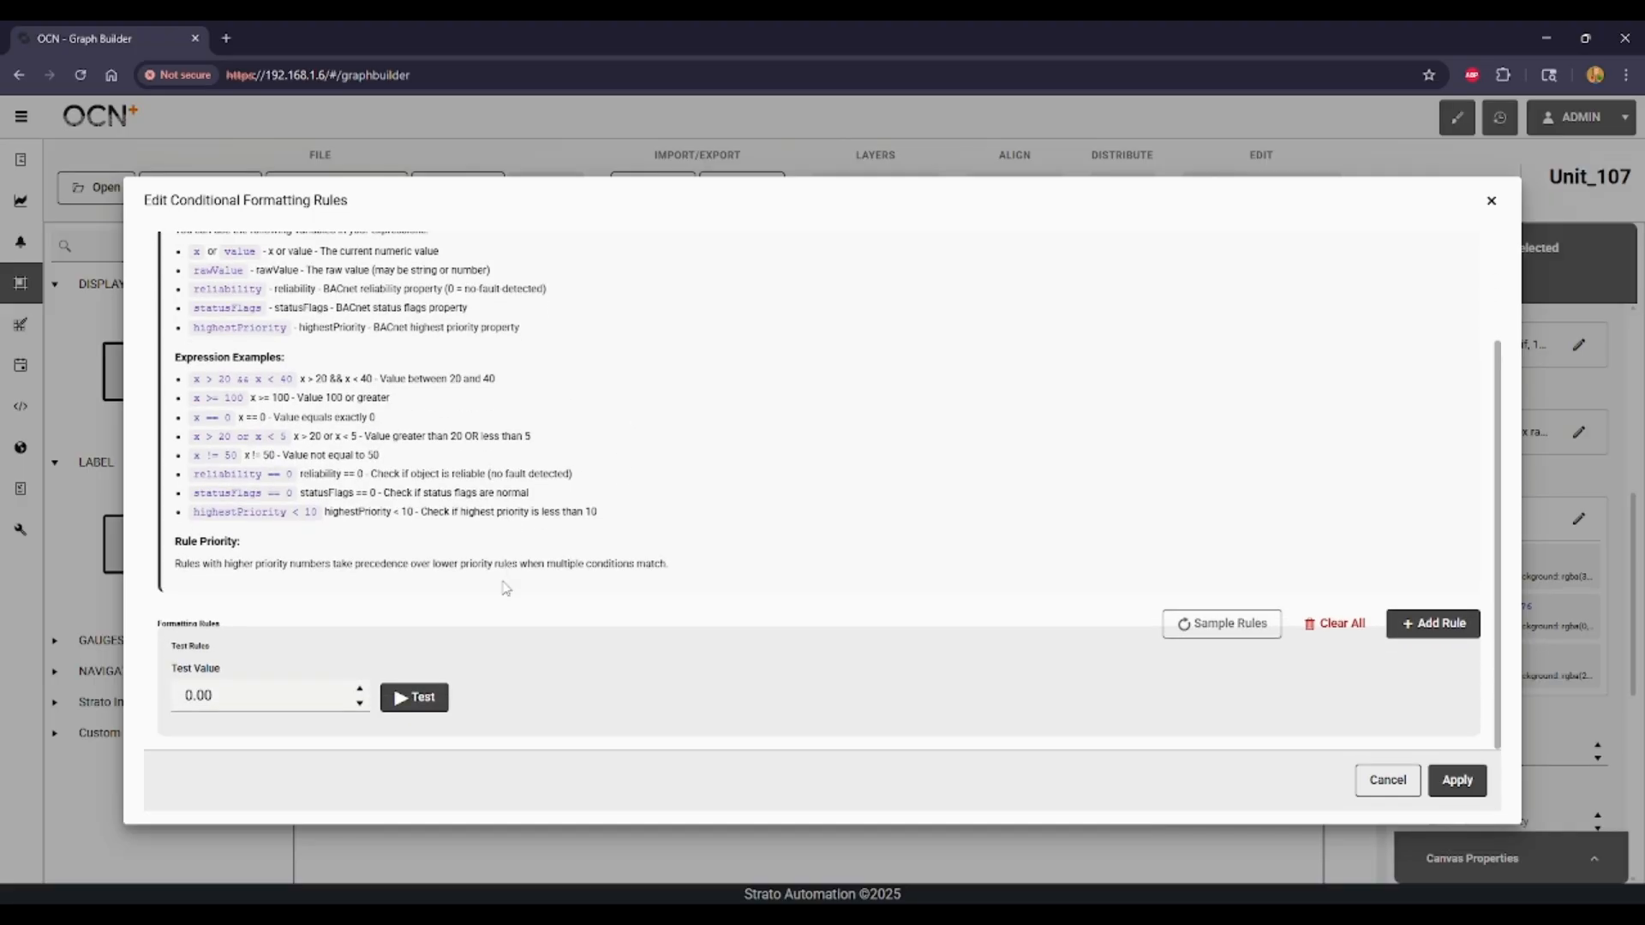
scroll(505, 588, "up", 2)
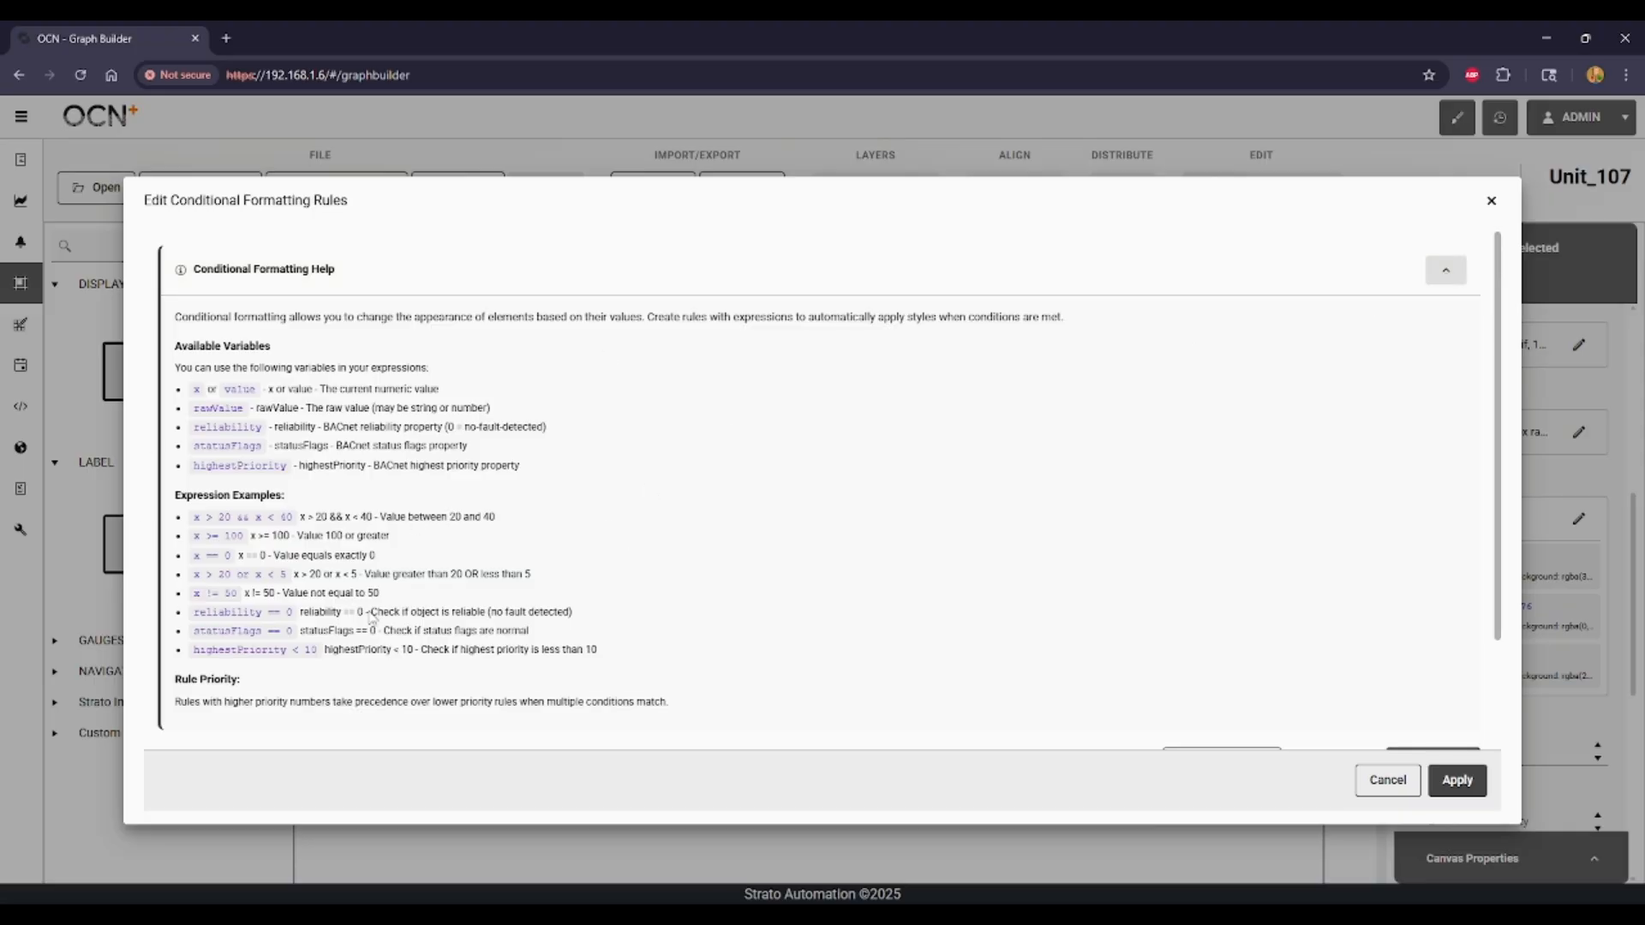
scroll(666, 554, "down", 3)
scroll(720, 540, "up", 3)
left_click(1446, 271)
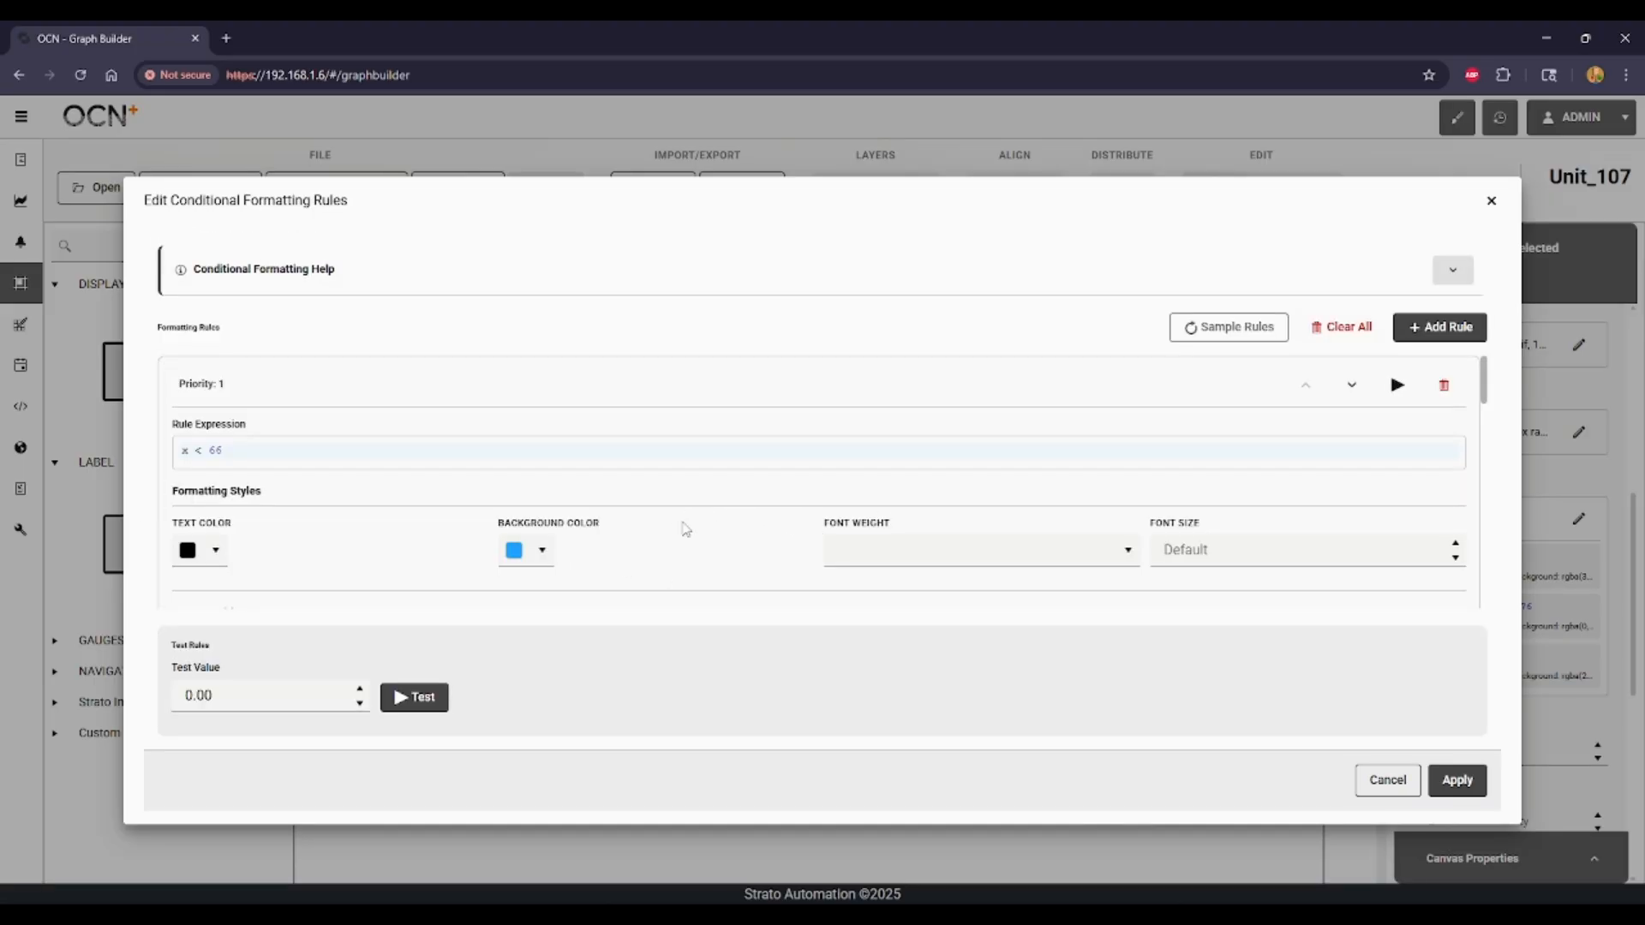
left_click(1491, 201)
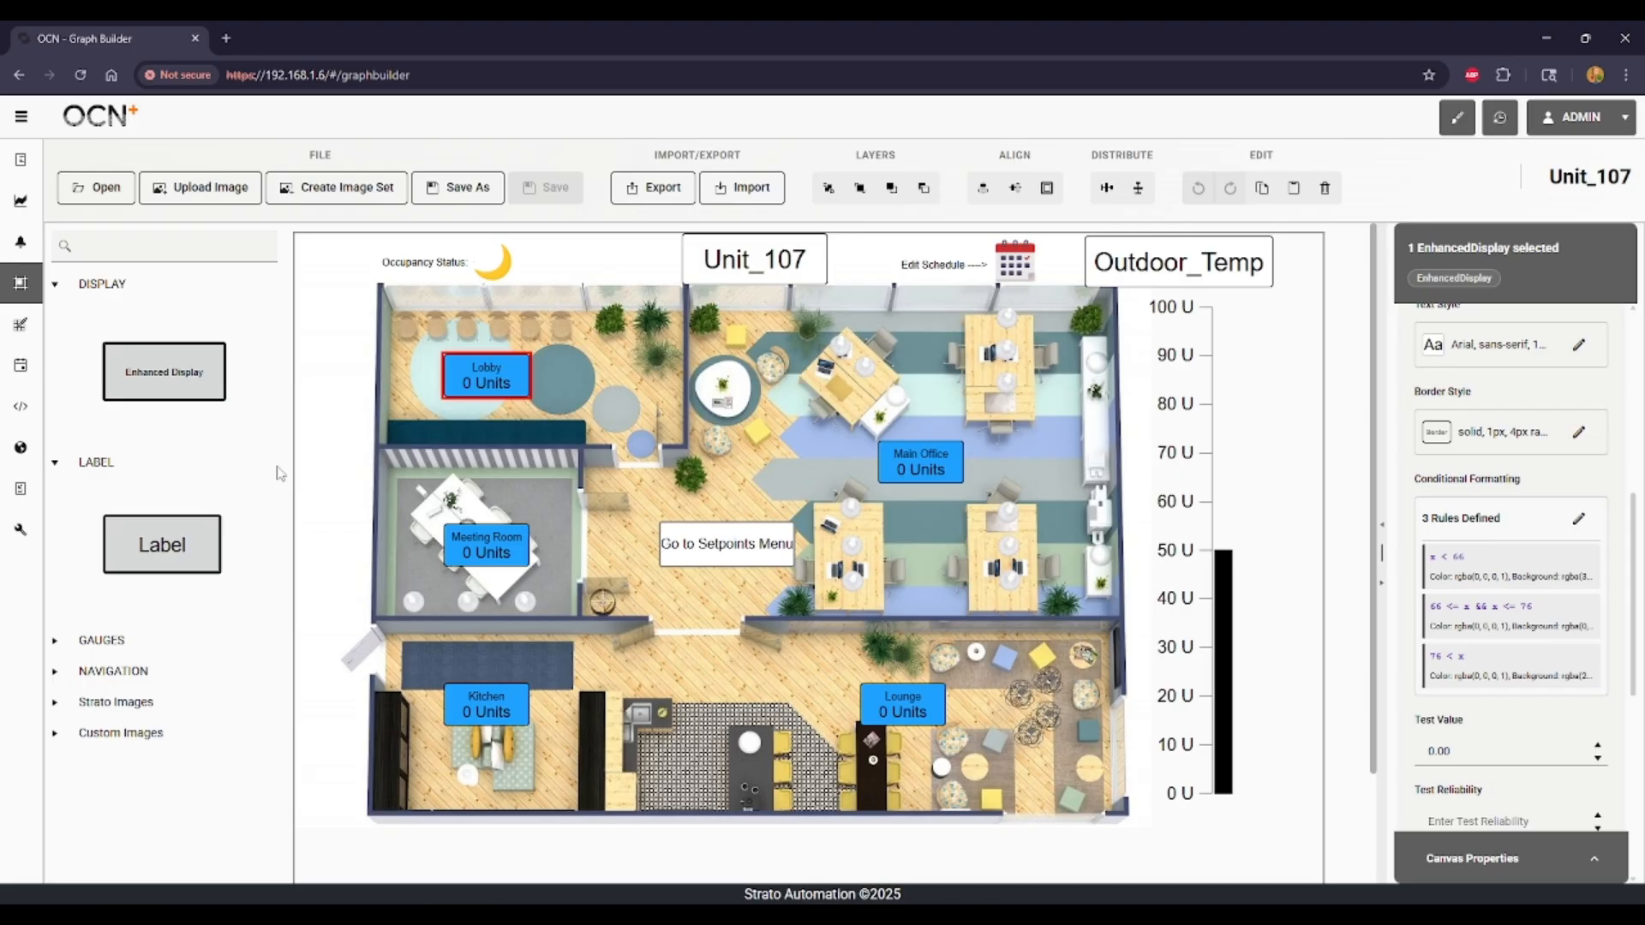
Step: Place a new Enhanced Display near the middle of the floor plan and load the sample rules into its conditional formatting
left_click_drag(165, 387, 754, 497)
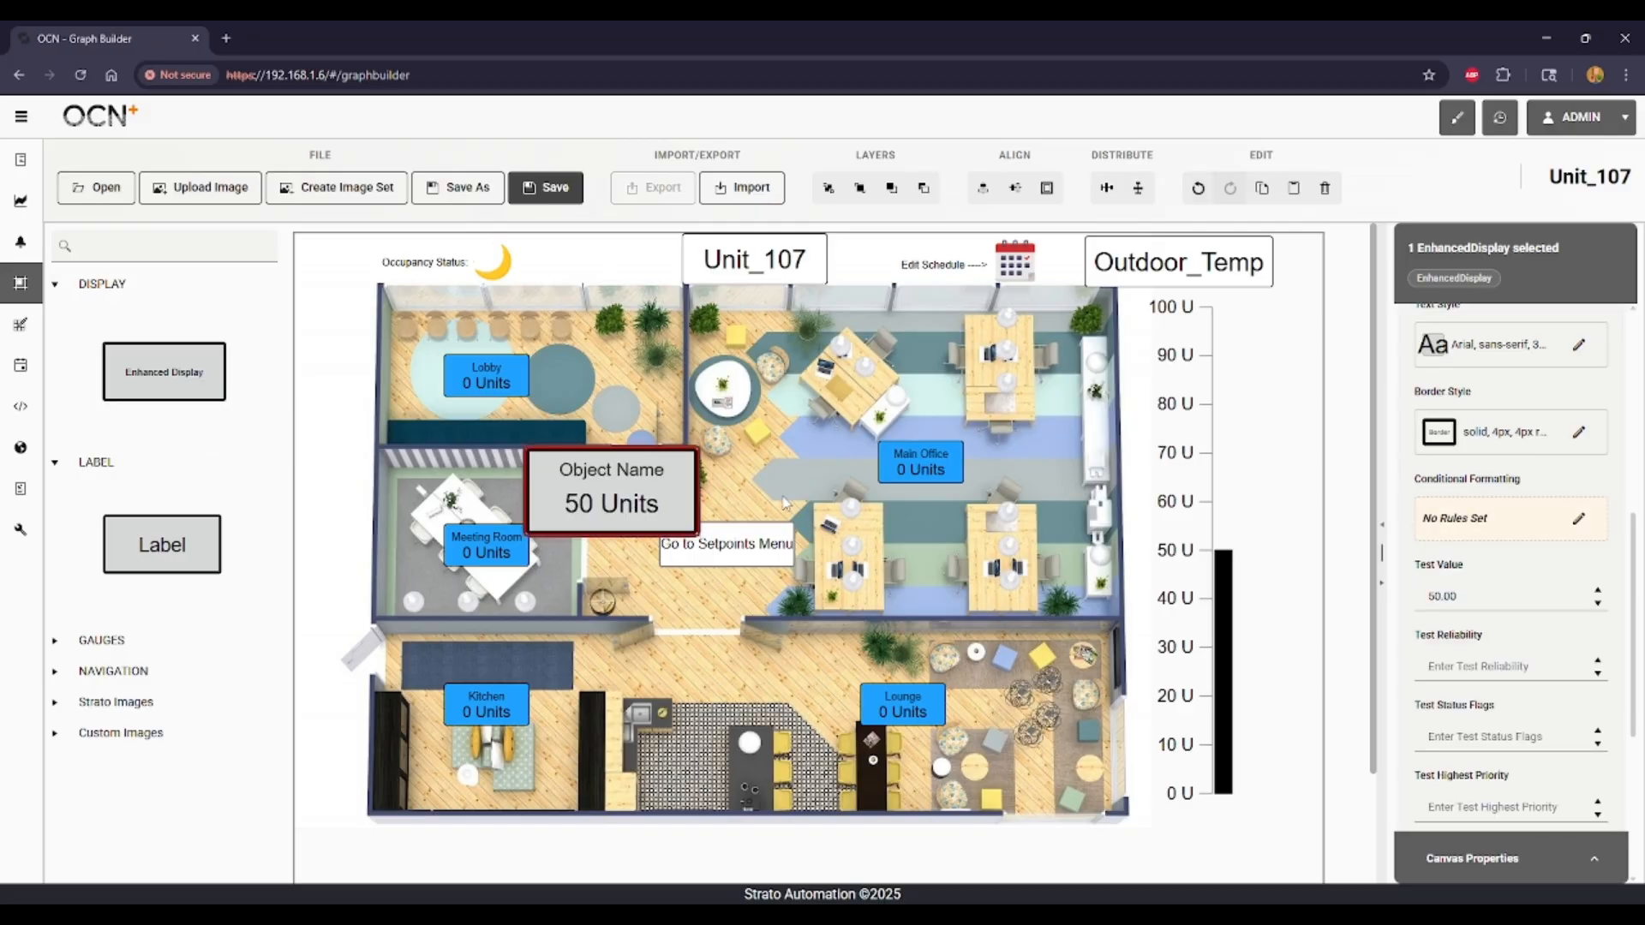
left_click(1579, 518)
left_click(1220, 326)
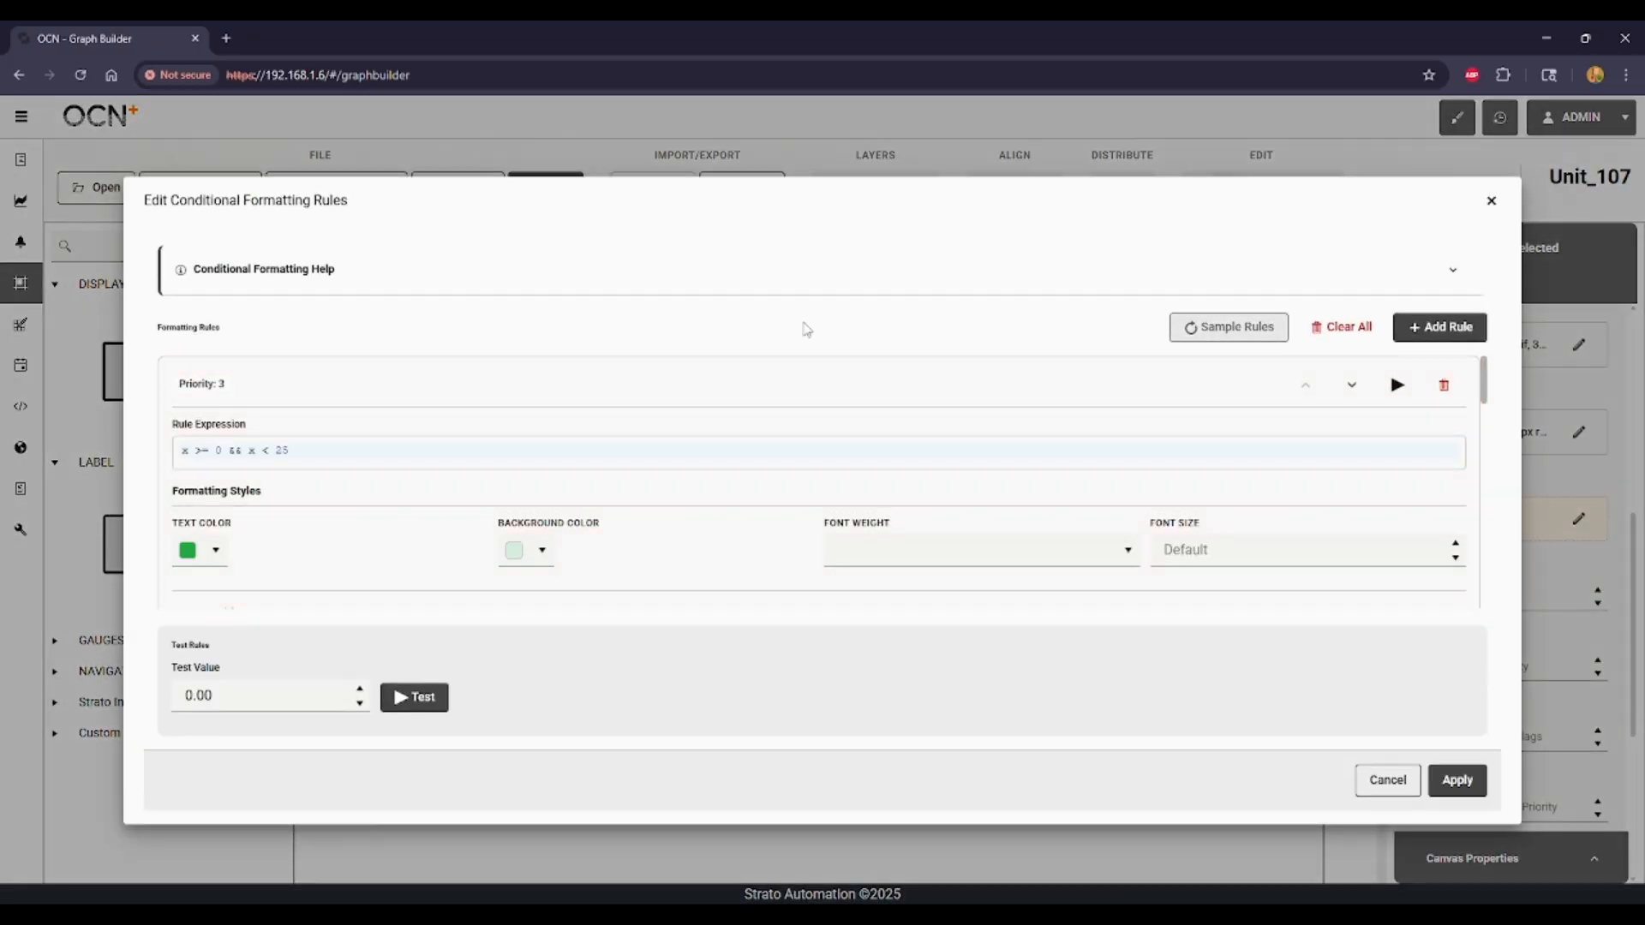
Step: Examine each sample rule's expression, text and background colours, font weight, override text and preview
scroll(360, 455, "down", 5)
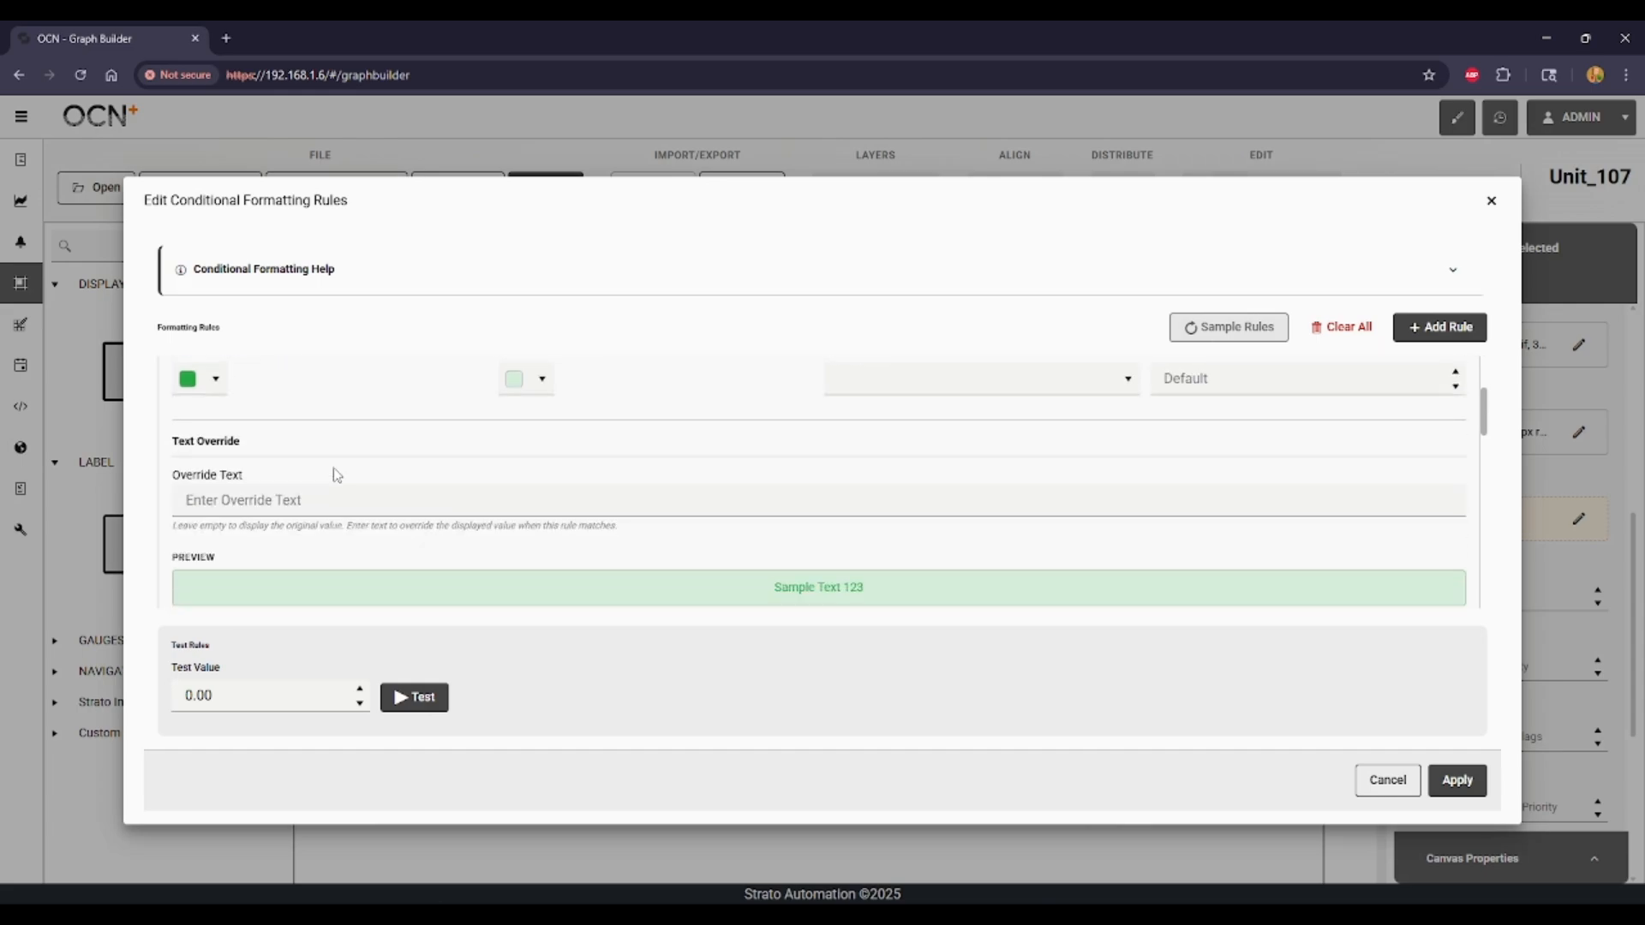
scroll(342, 461, "down", 2)
scroll(347, 460, "down", 6)
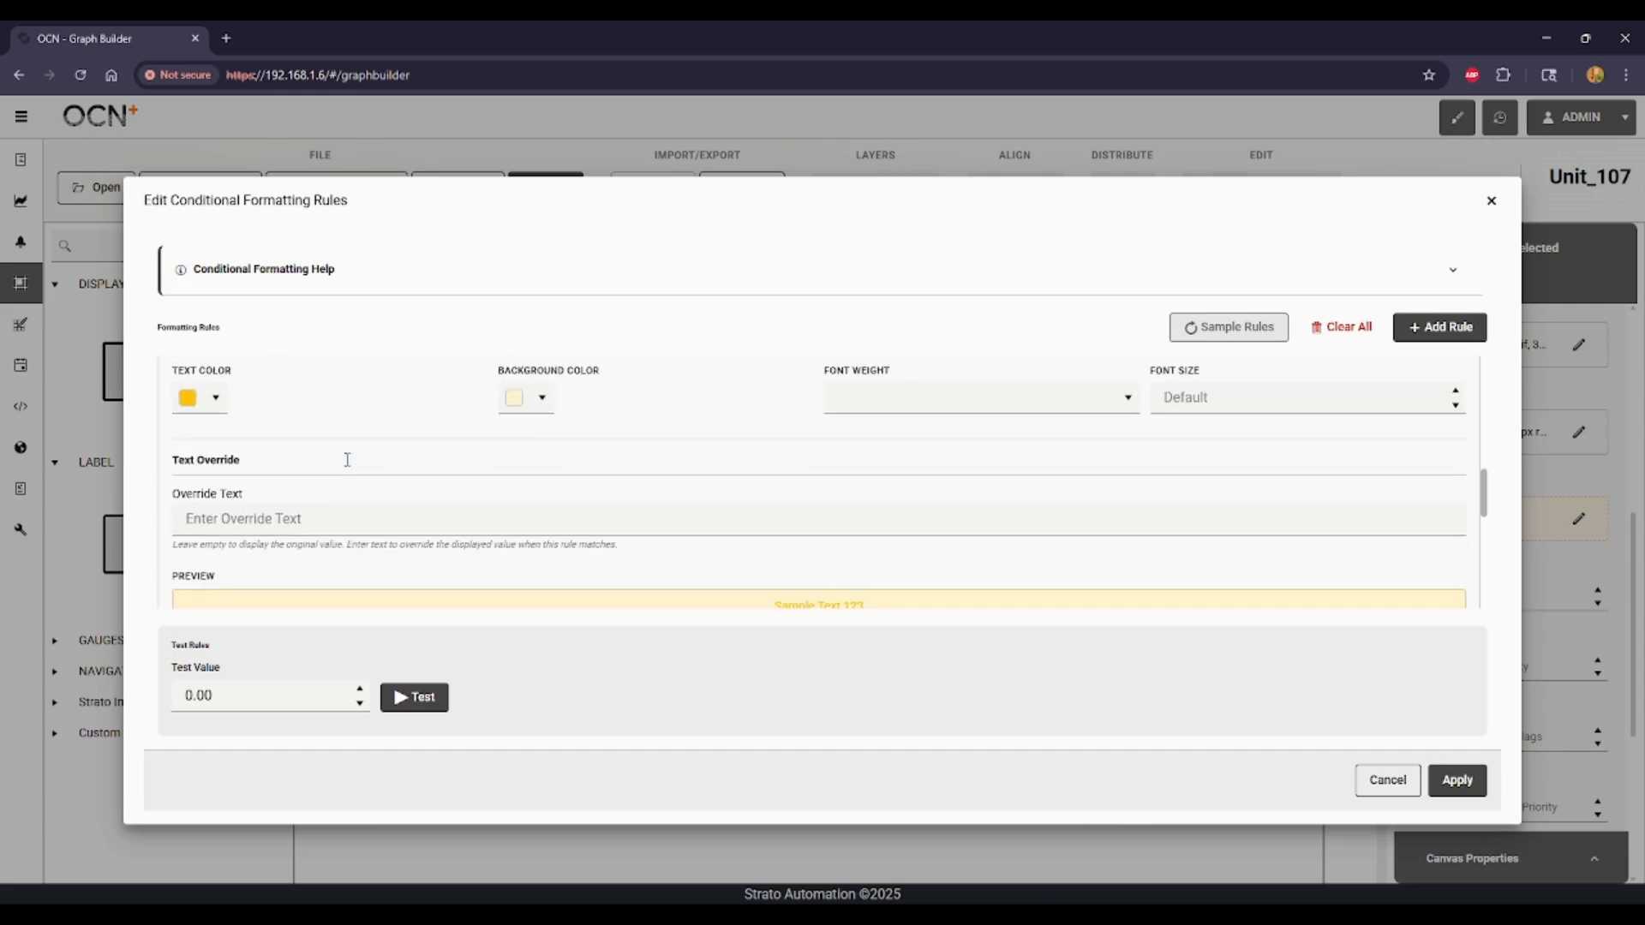
scroll(351, 461, "down", 1)
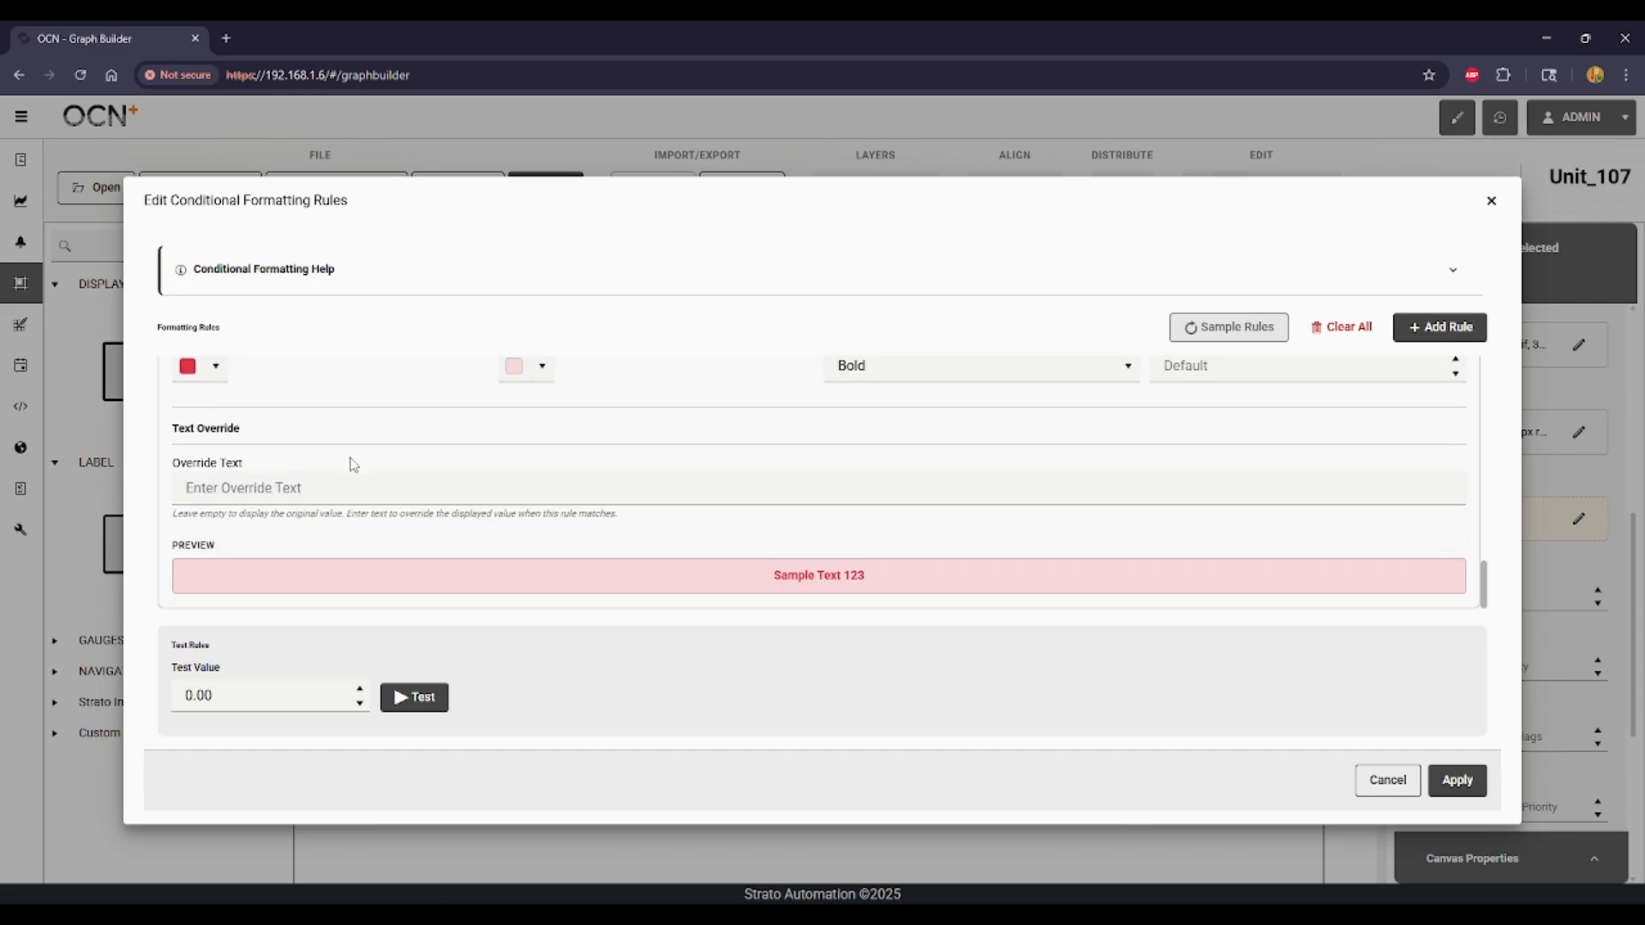
scroll(771, 581, "up", 3)
scroll(803, 583, "up", 10)
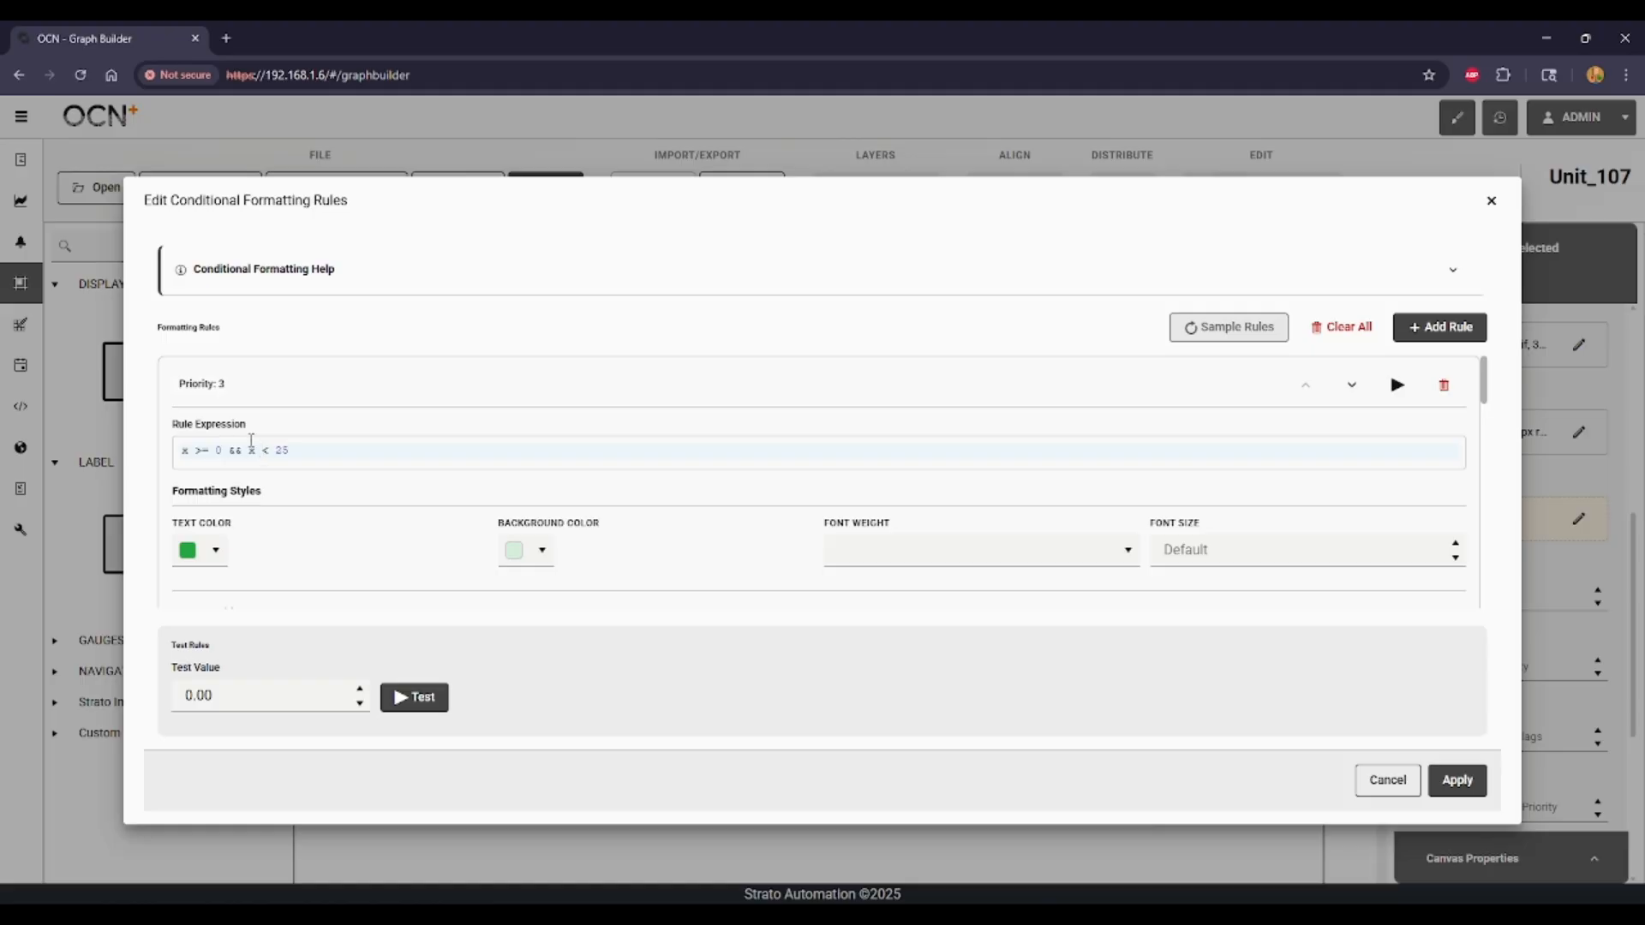
scroll(403, 459, "down", 4)
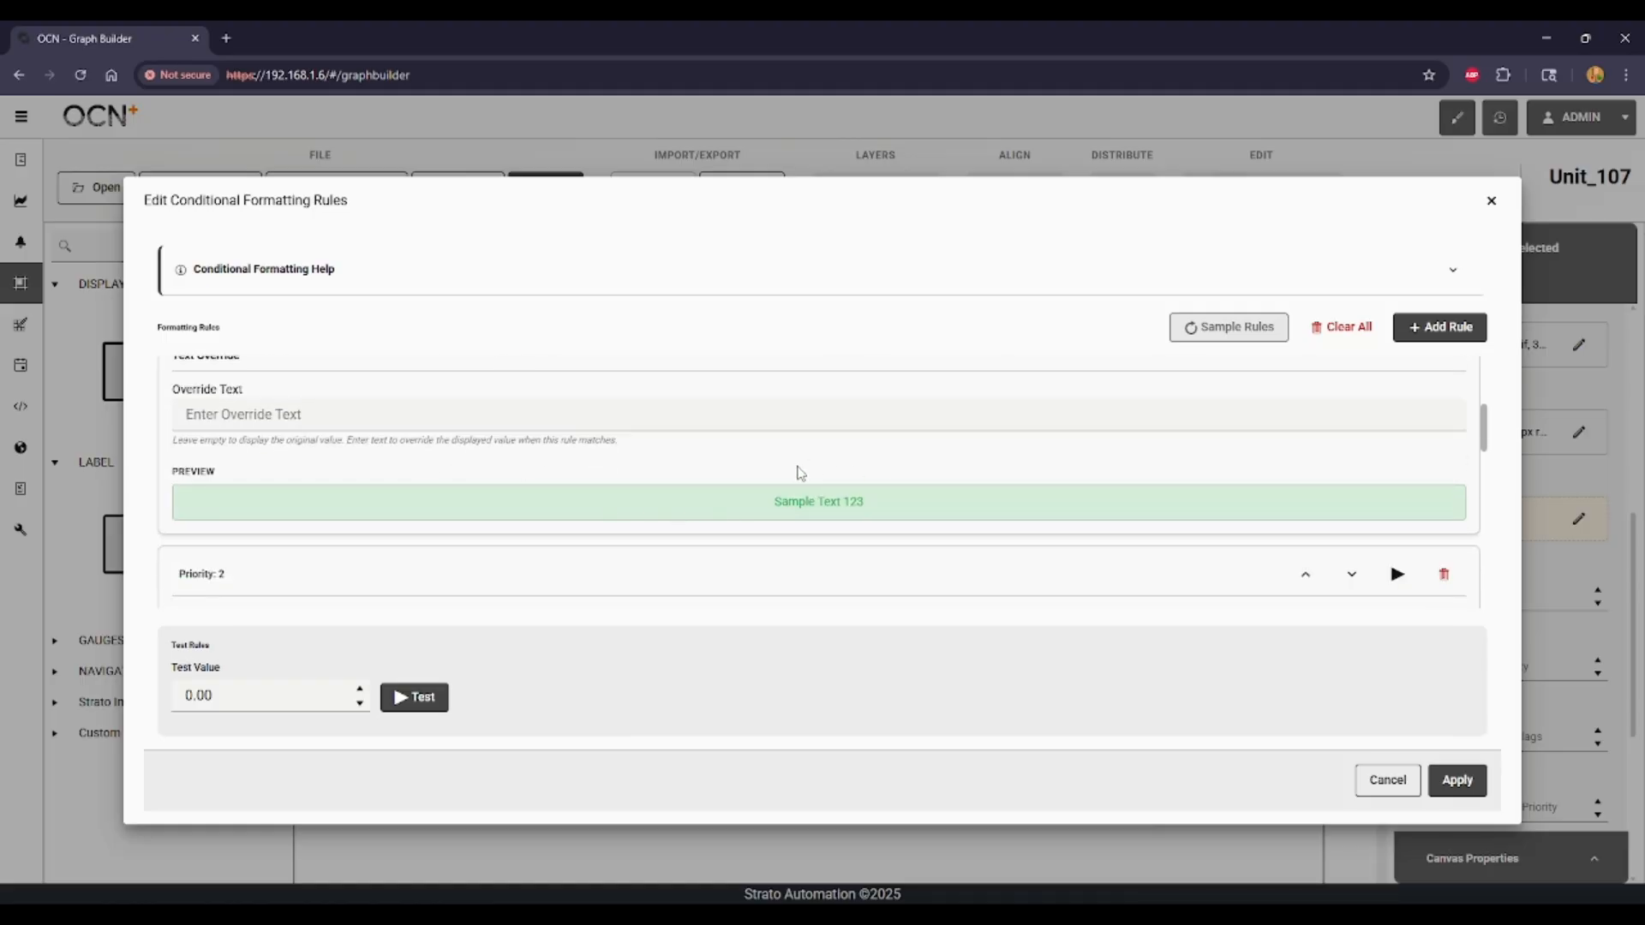
scroll(804, 470, "down", 3)
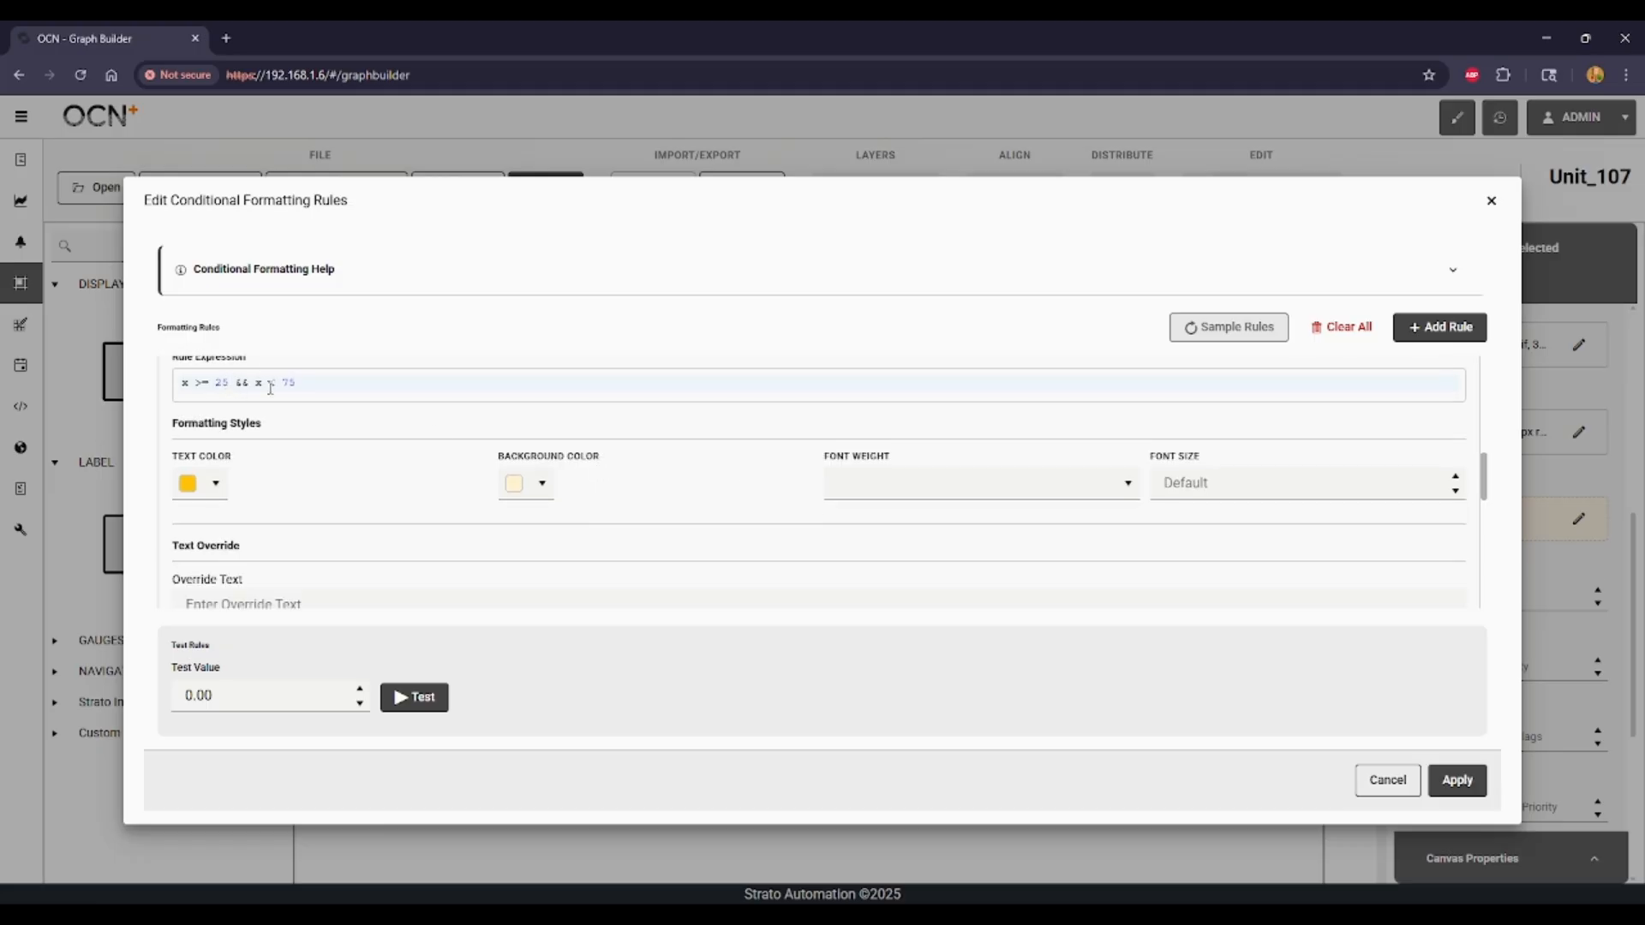
scroll(434, 485, "down", 2)
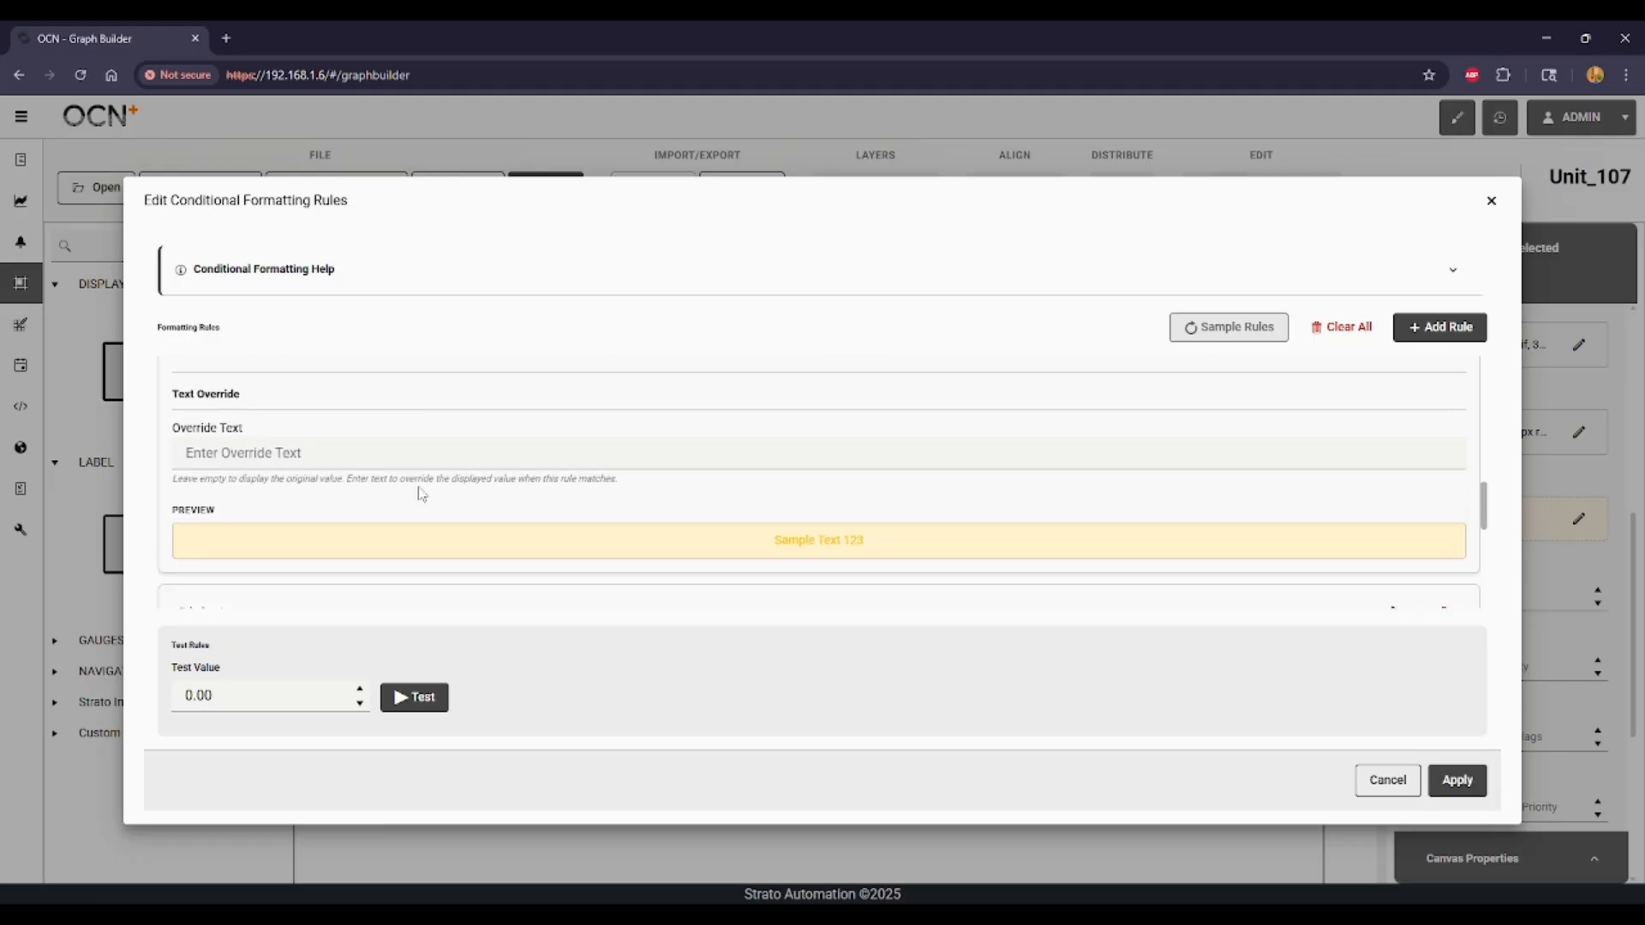
scroll(517, 488, "down", 3)
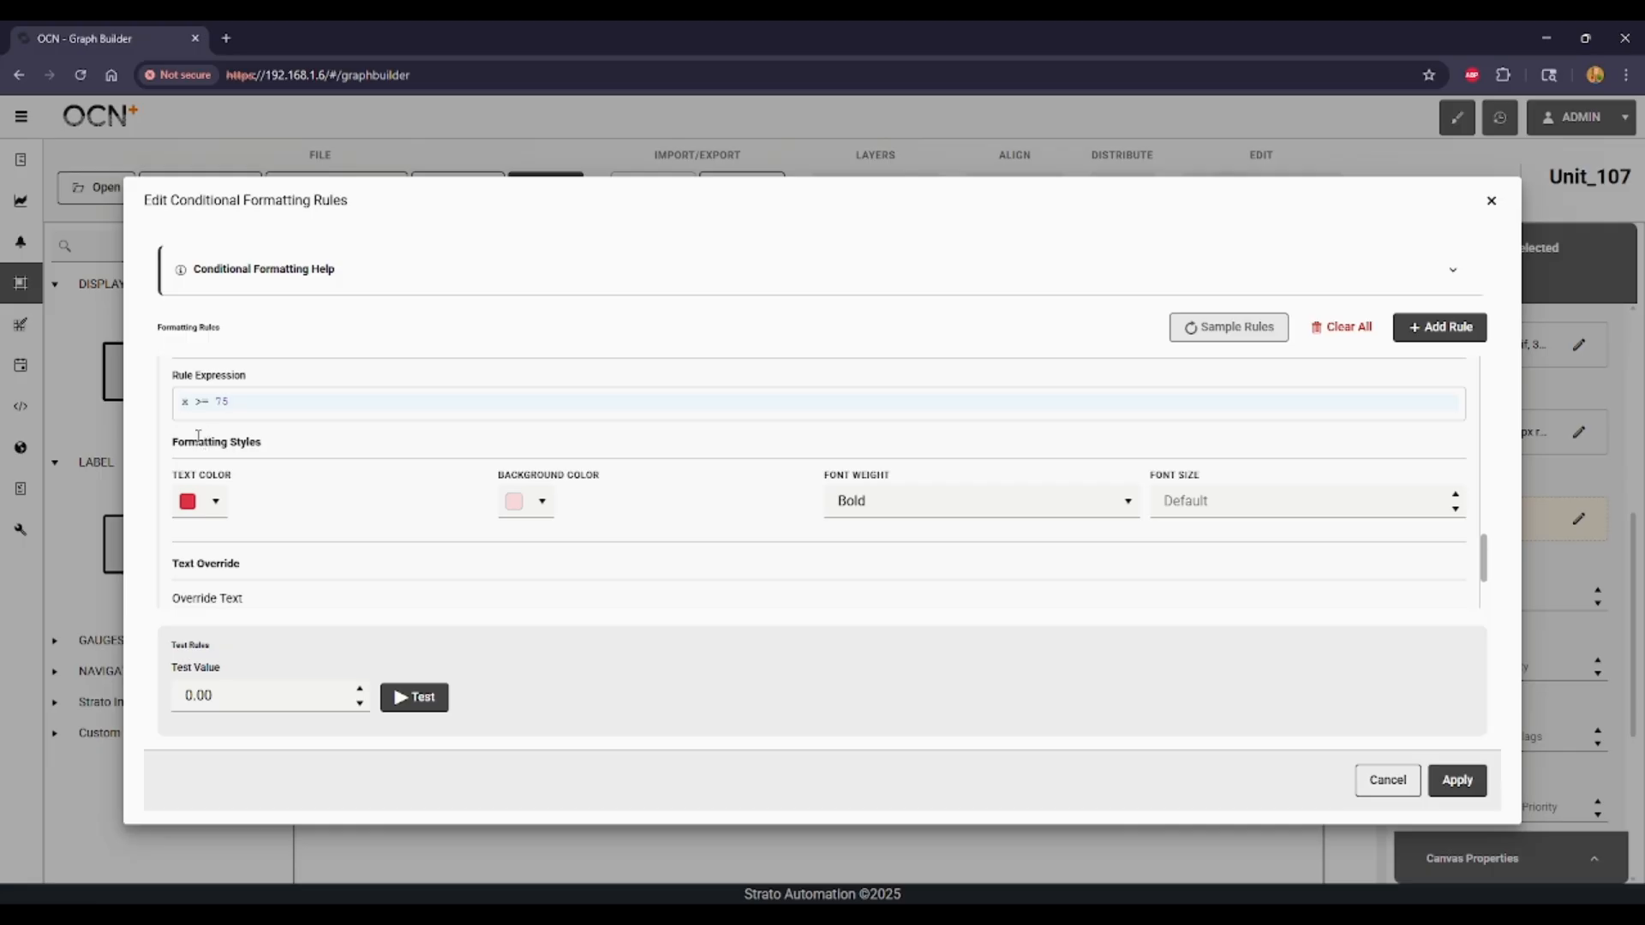
scroll(420, 524, "down", 2)
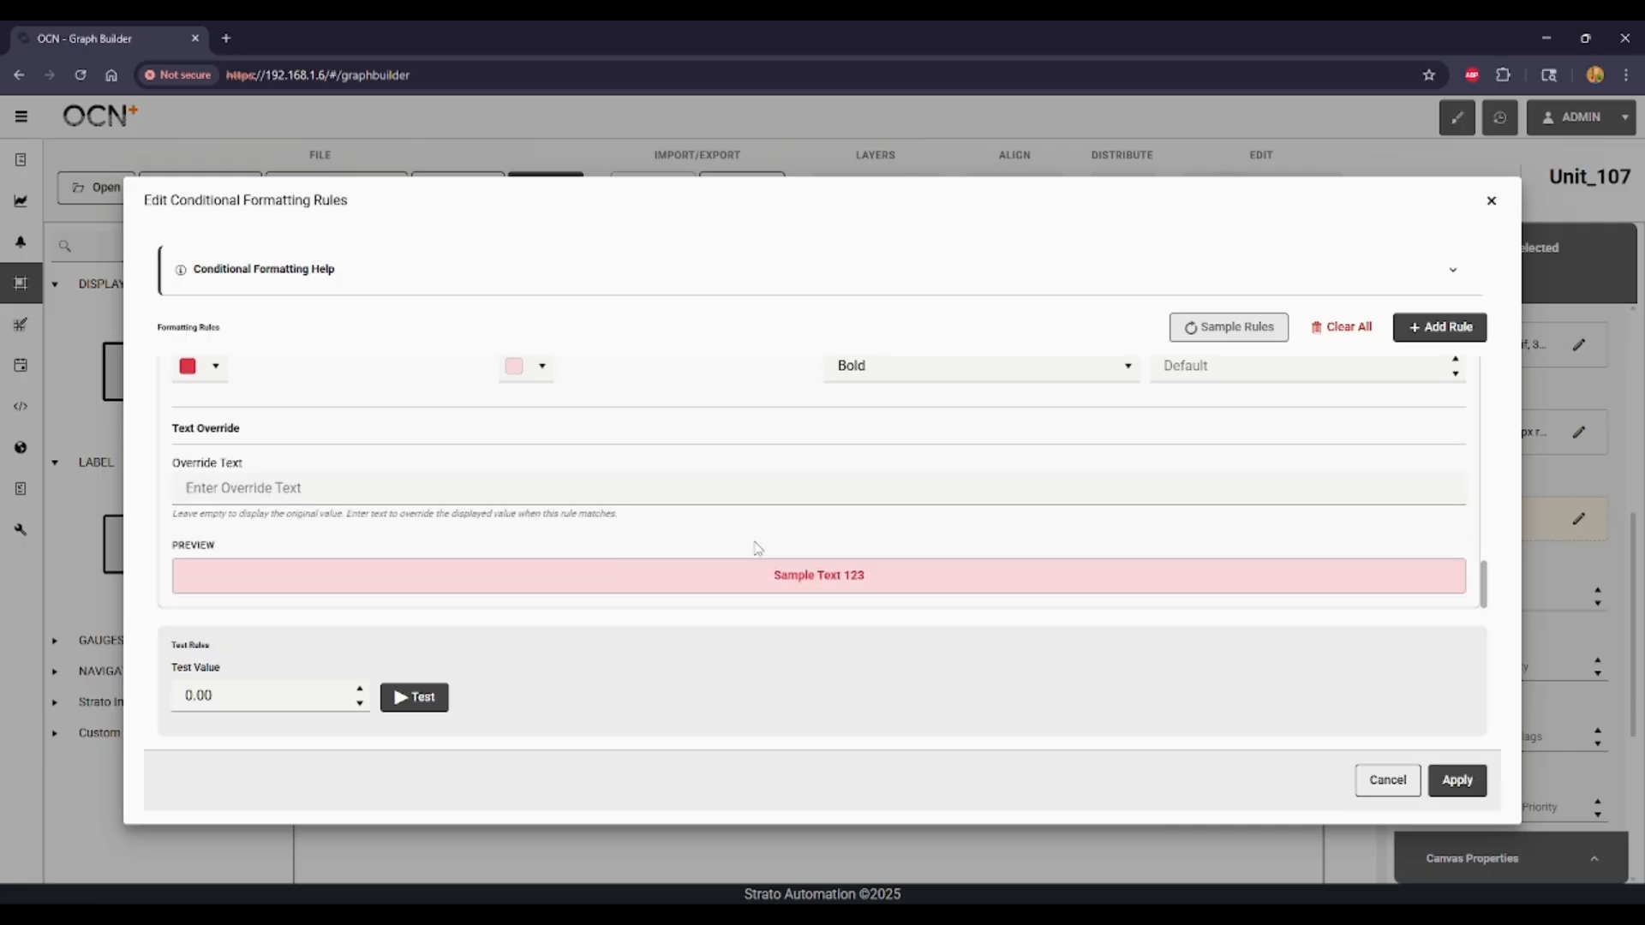
Step: Close the sample rules without applying them and delete the newly placed Enhanced Display
left_click(1491, 202)
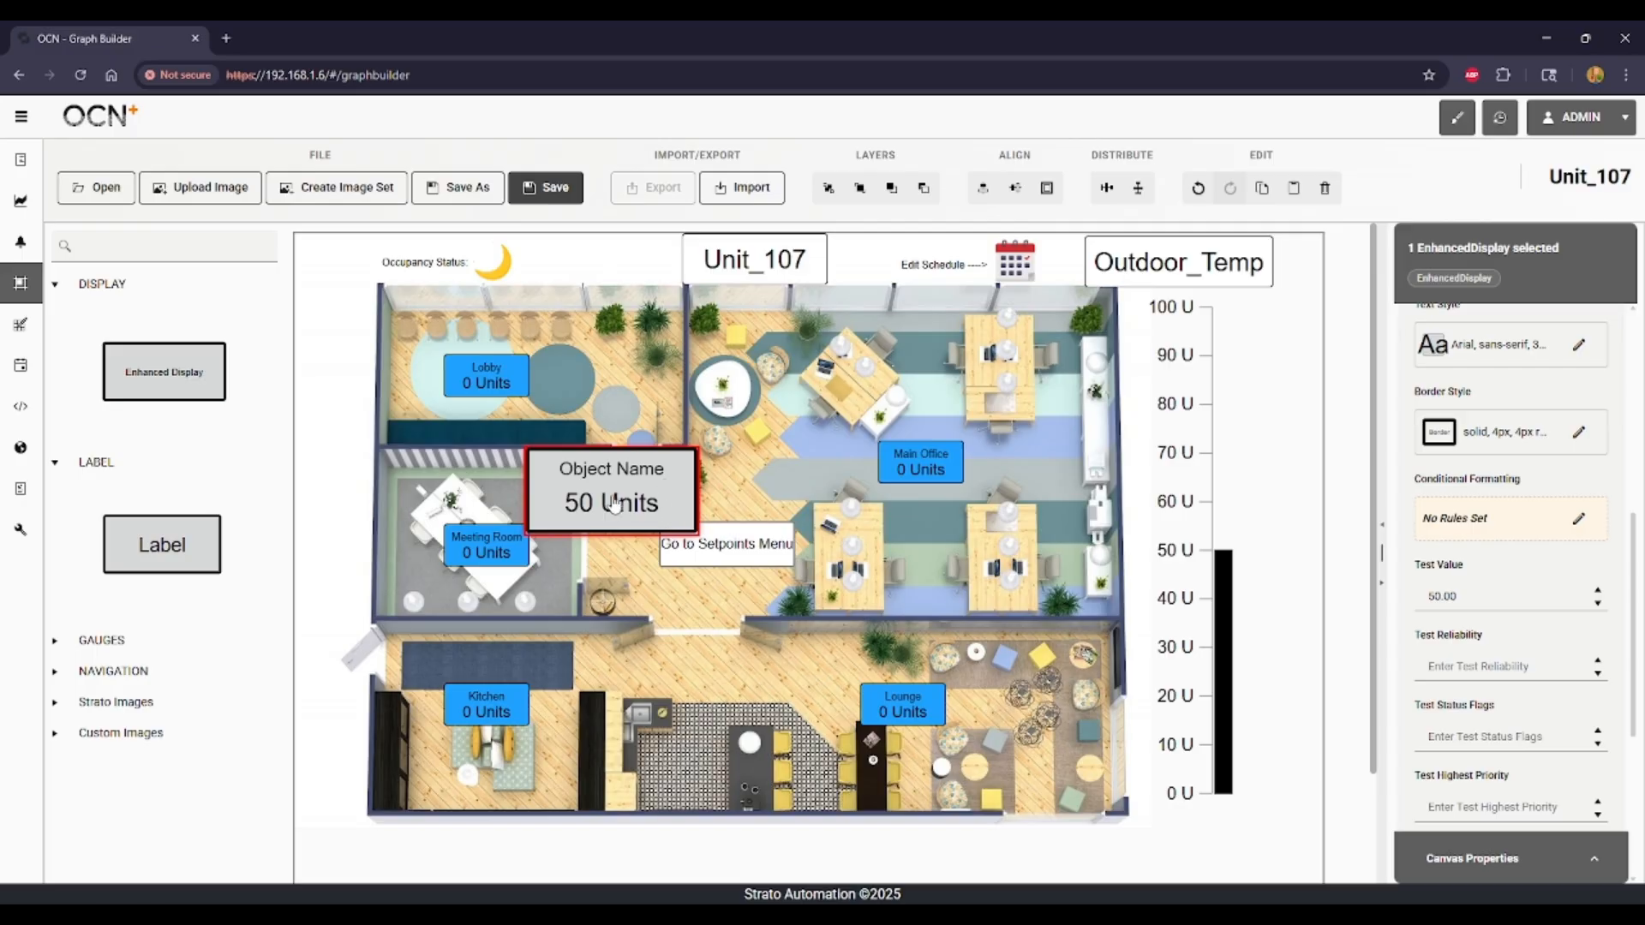
left_click(1325, 189)
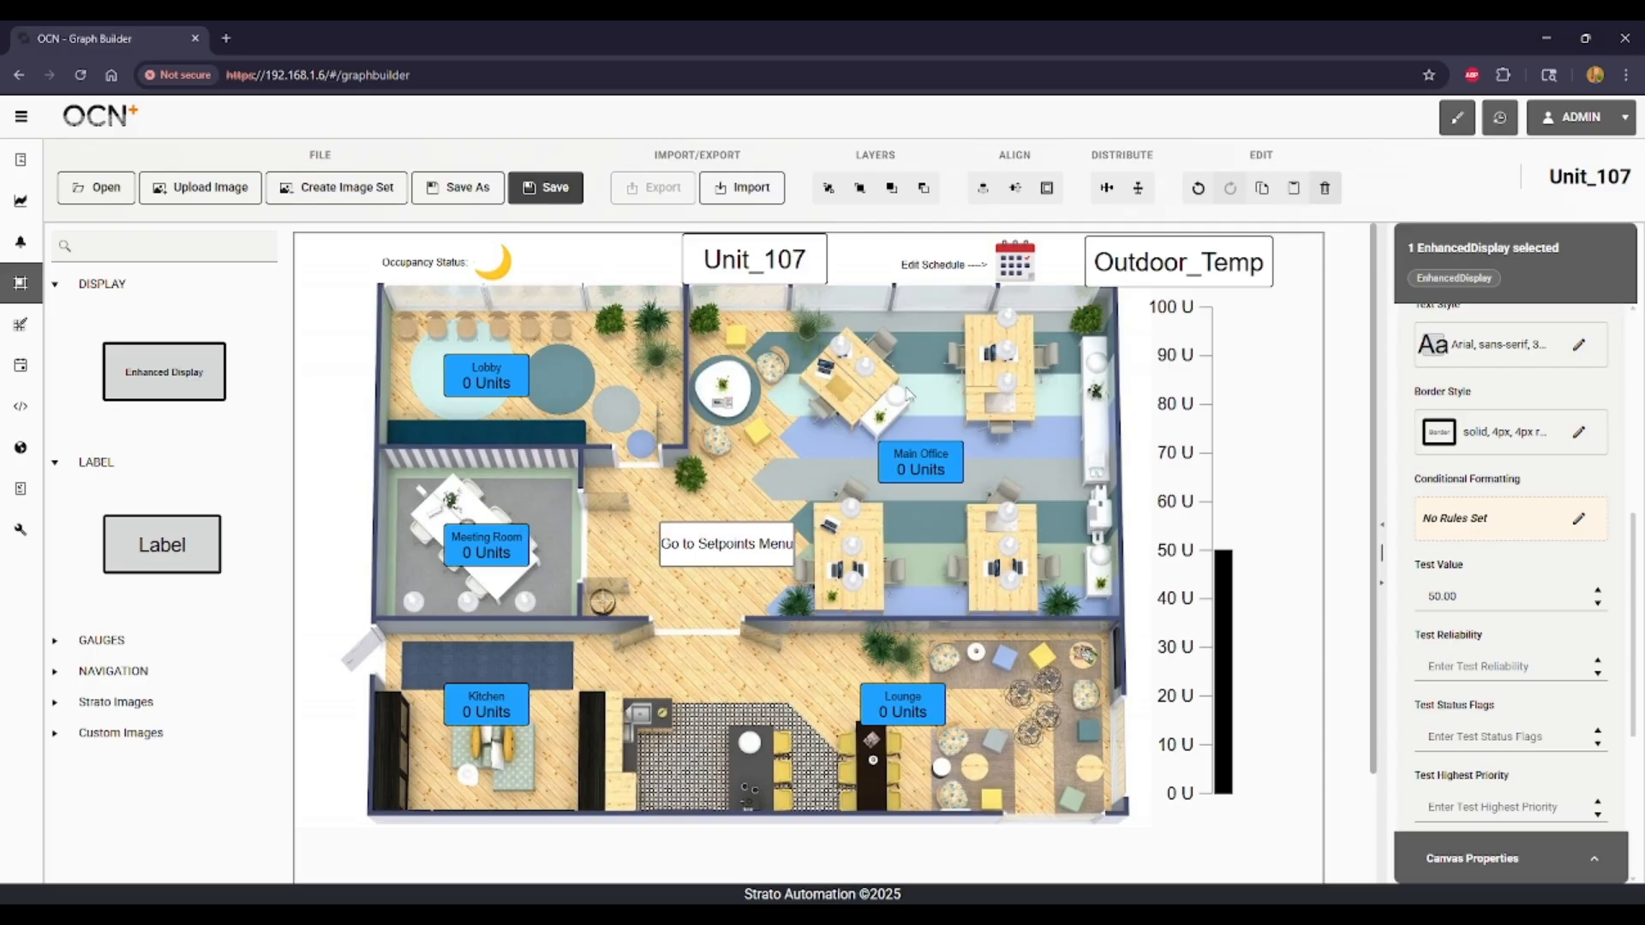
Step: Open the Lobby display's conditional formatting and examine each rule's expression, colours, text override and preview
left_click(486, 377)
left_click(1578, 518)
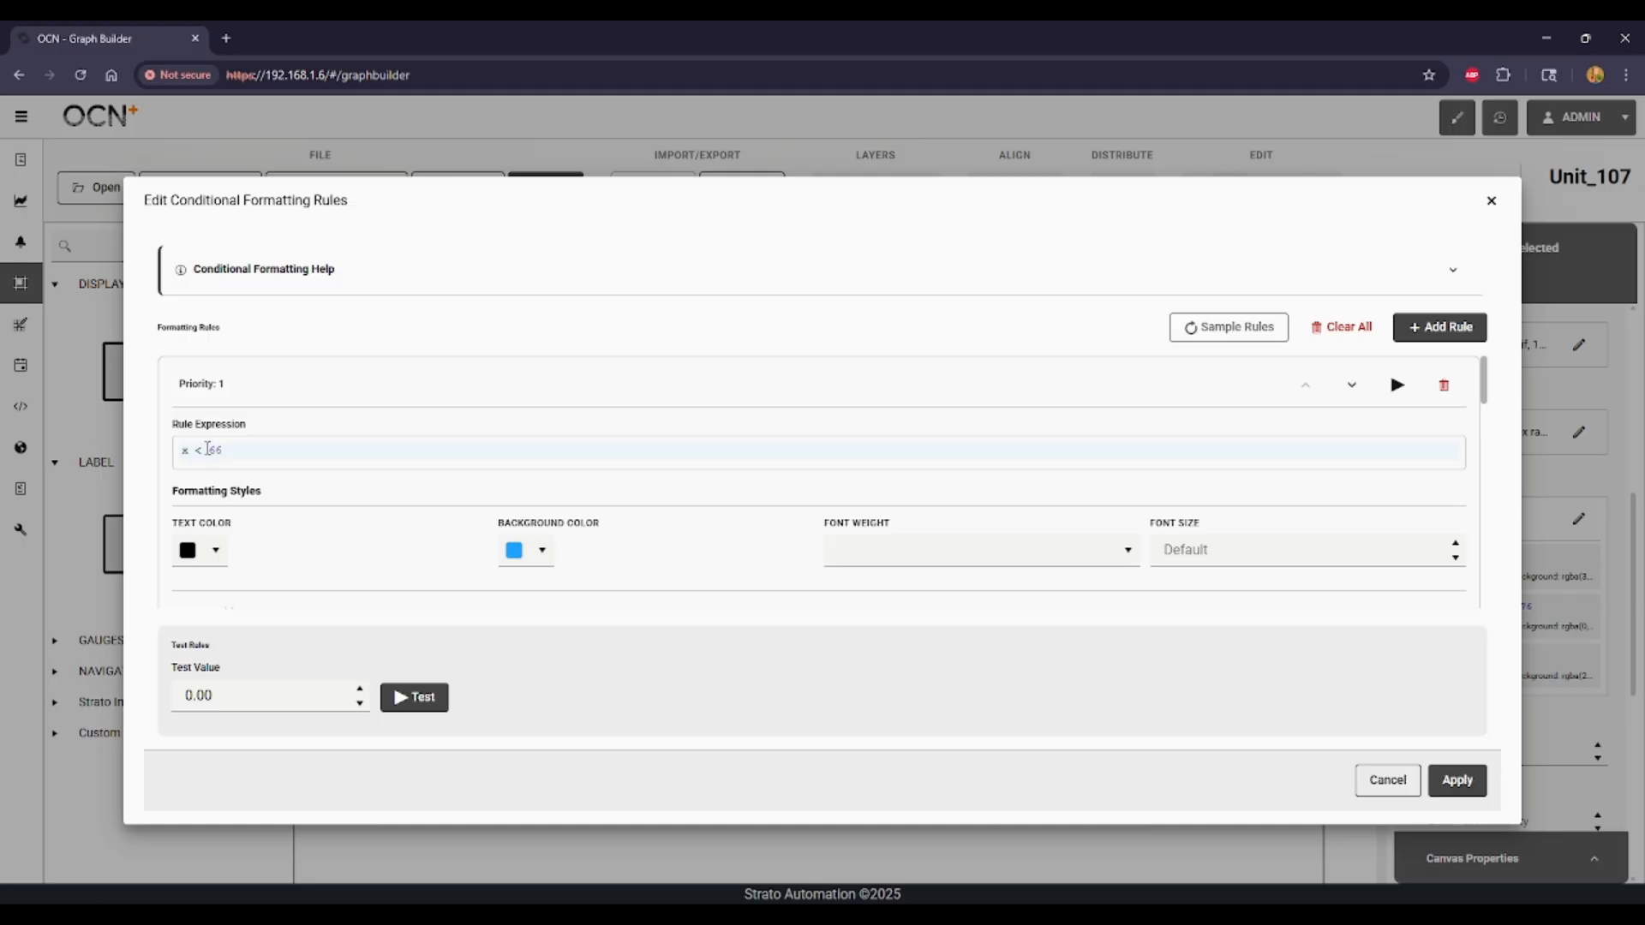
scroll(327, 461, "down", 1)
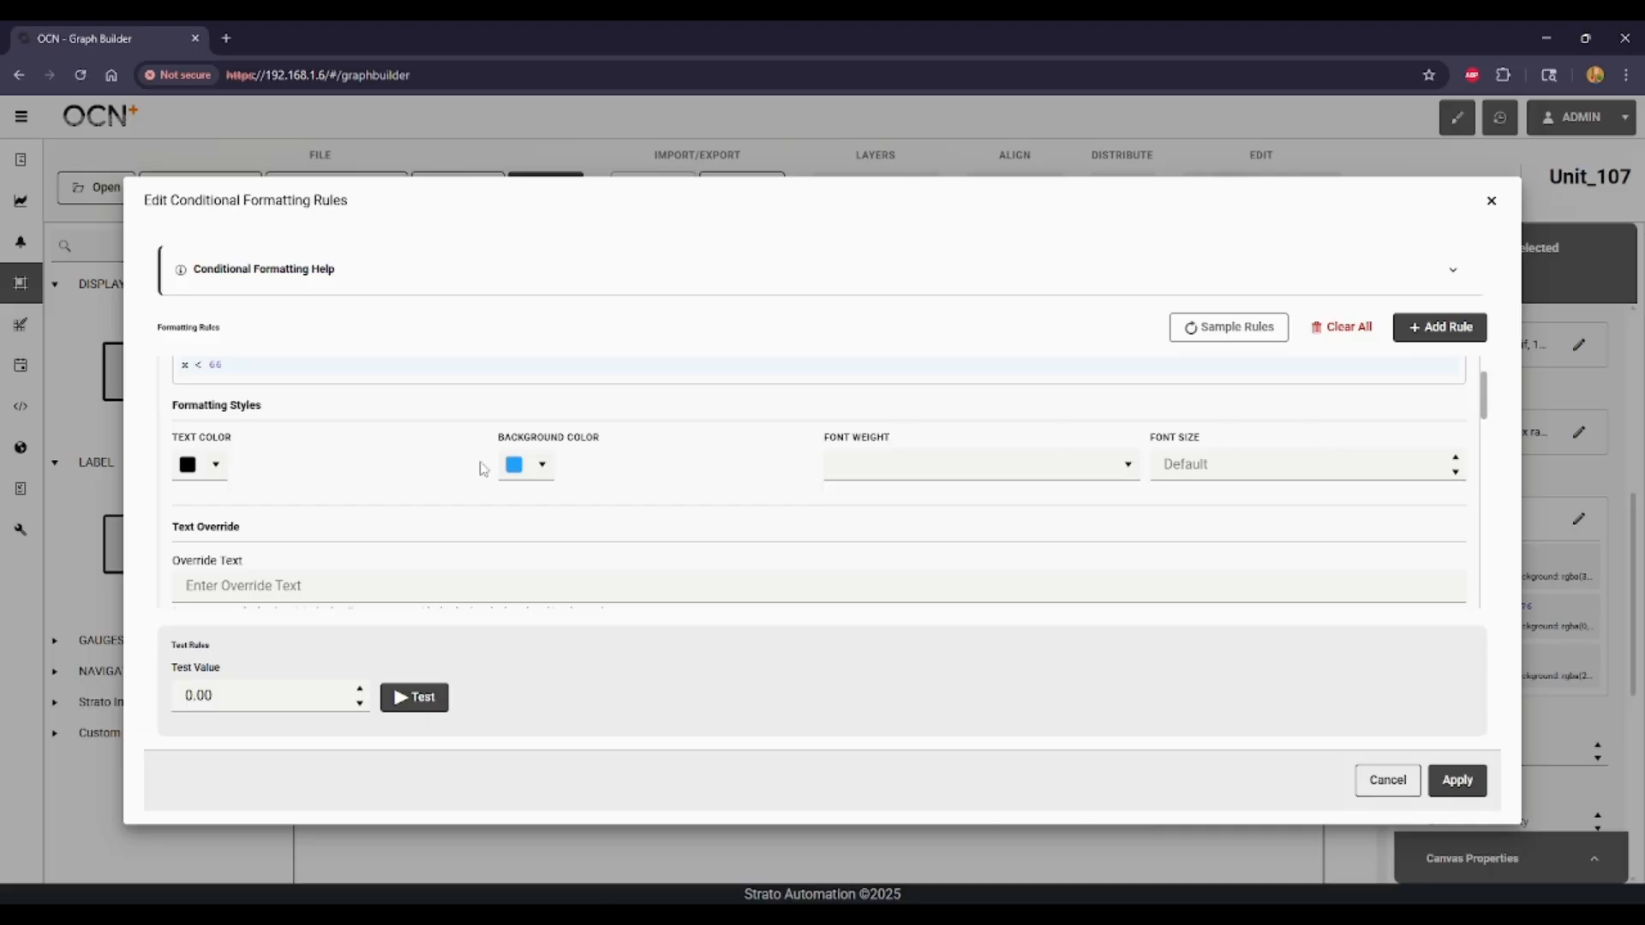
scroll(670, 471, "down", 1)
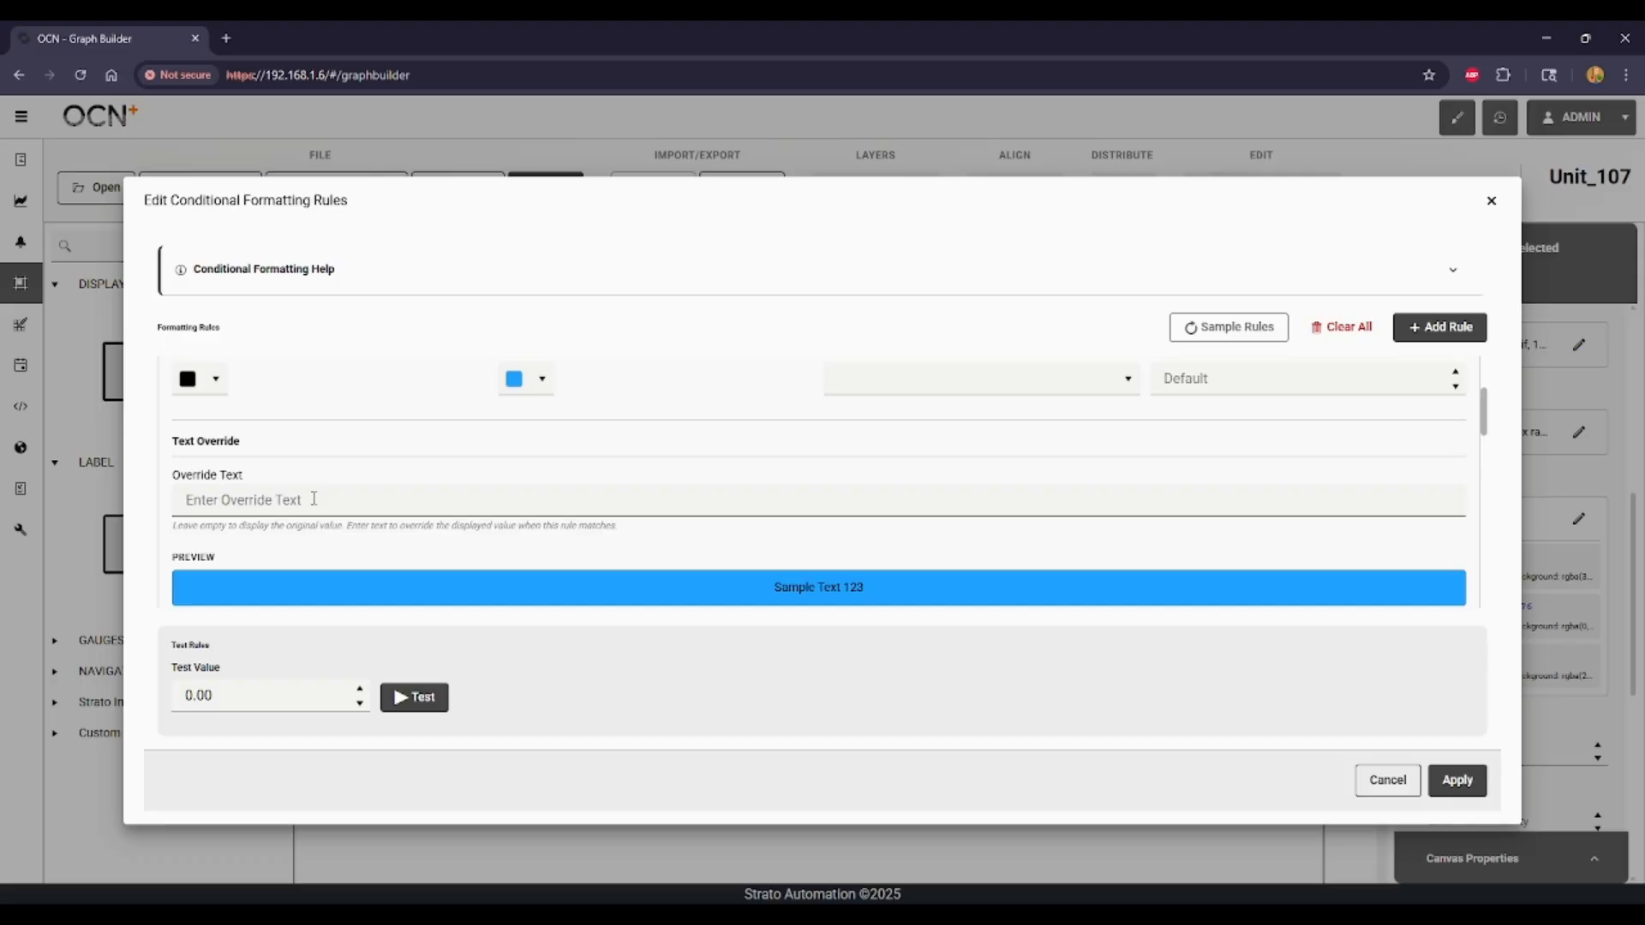
scroll(386, 460, "up", 2)
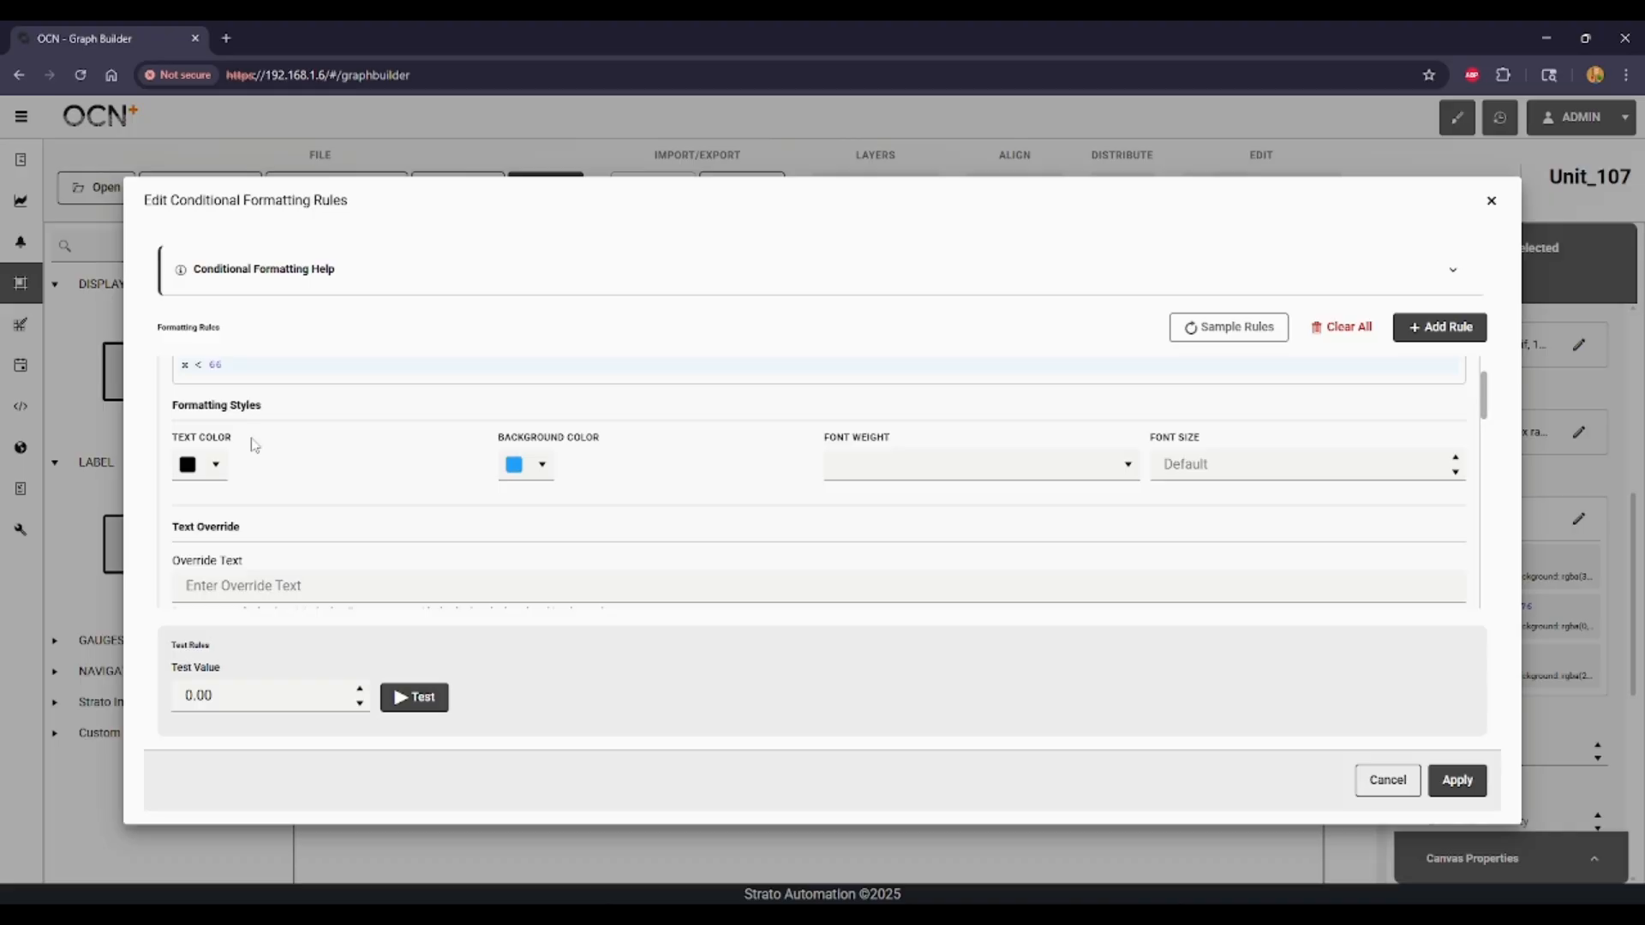
scroll(274, 433, "down", 2)
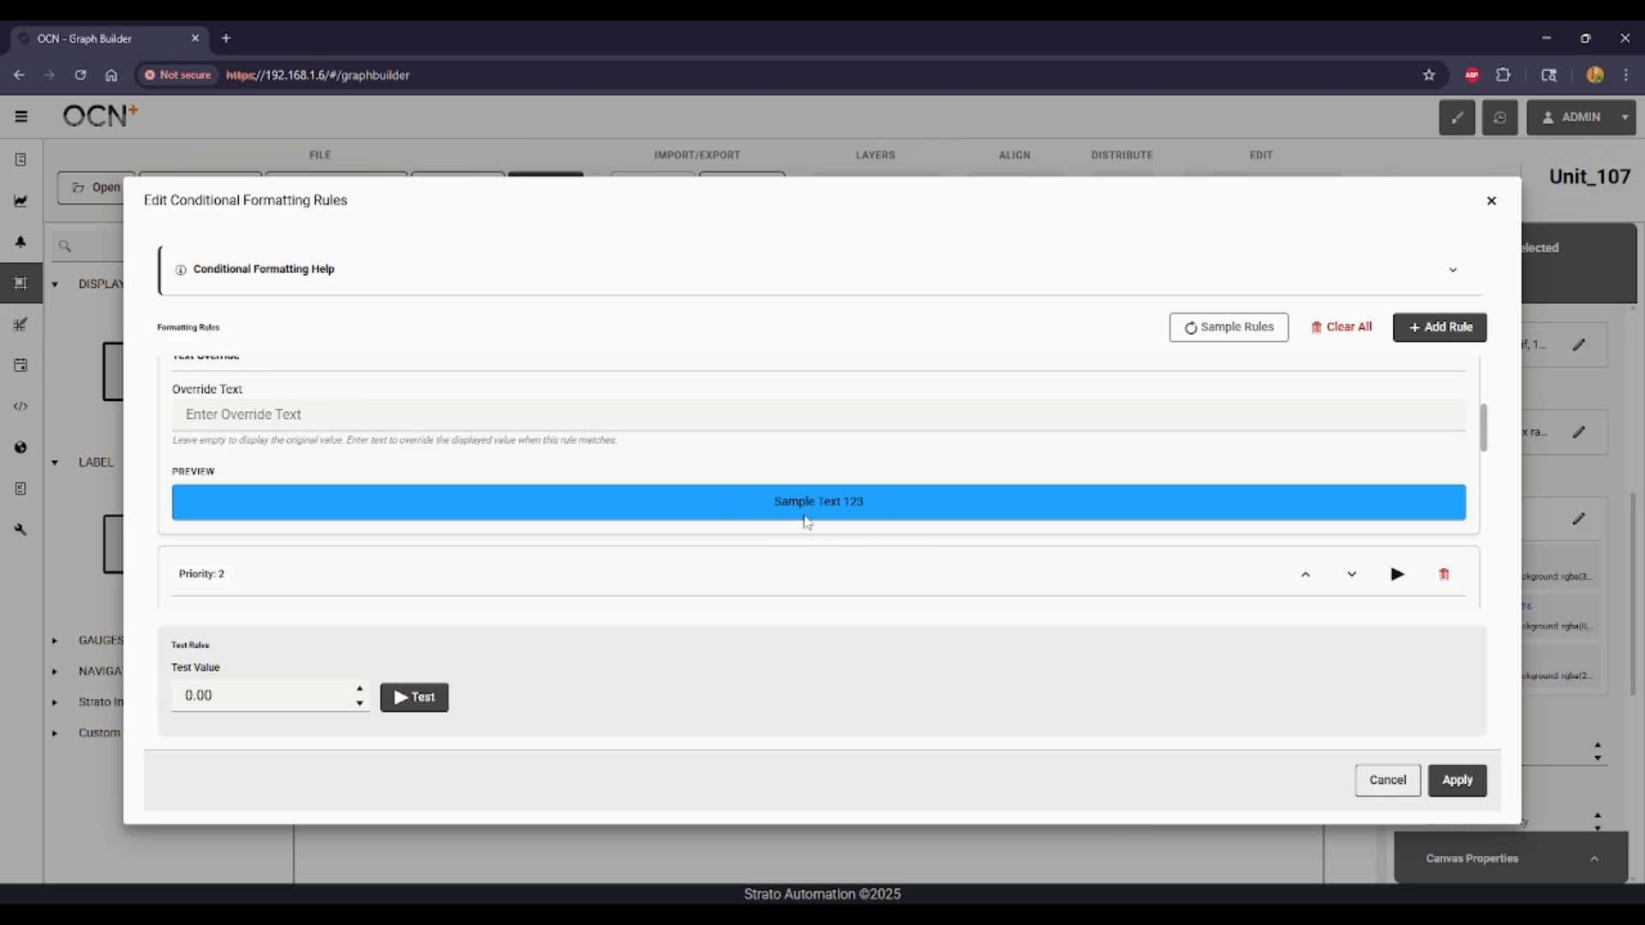
scroll(771, 518, "down", 2)
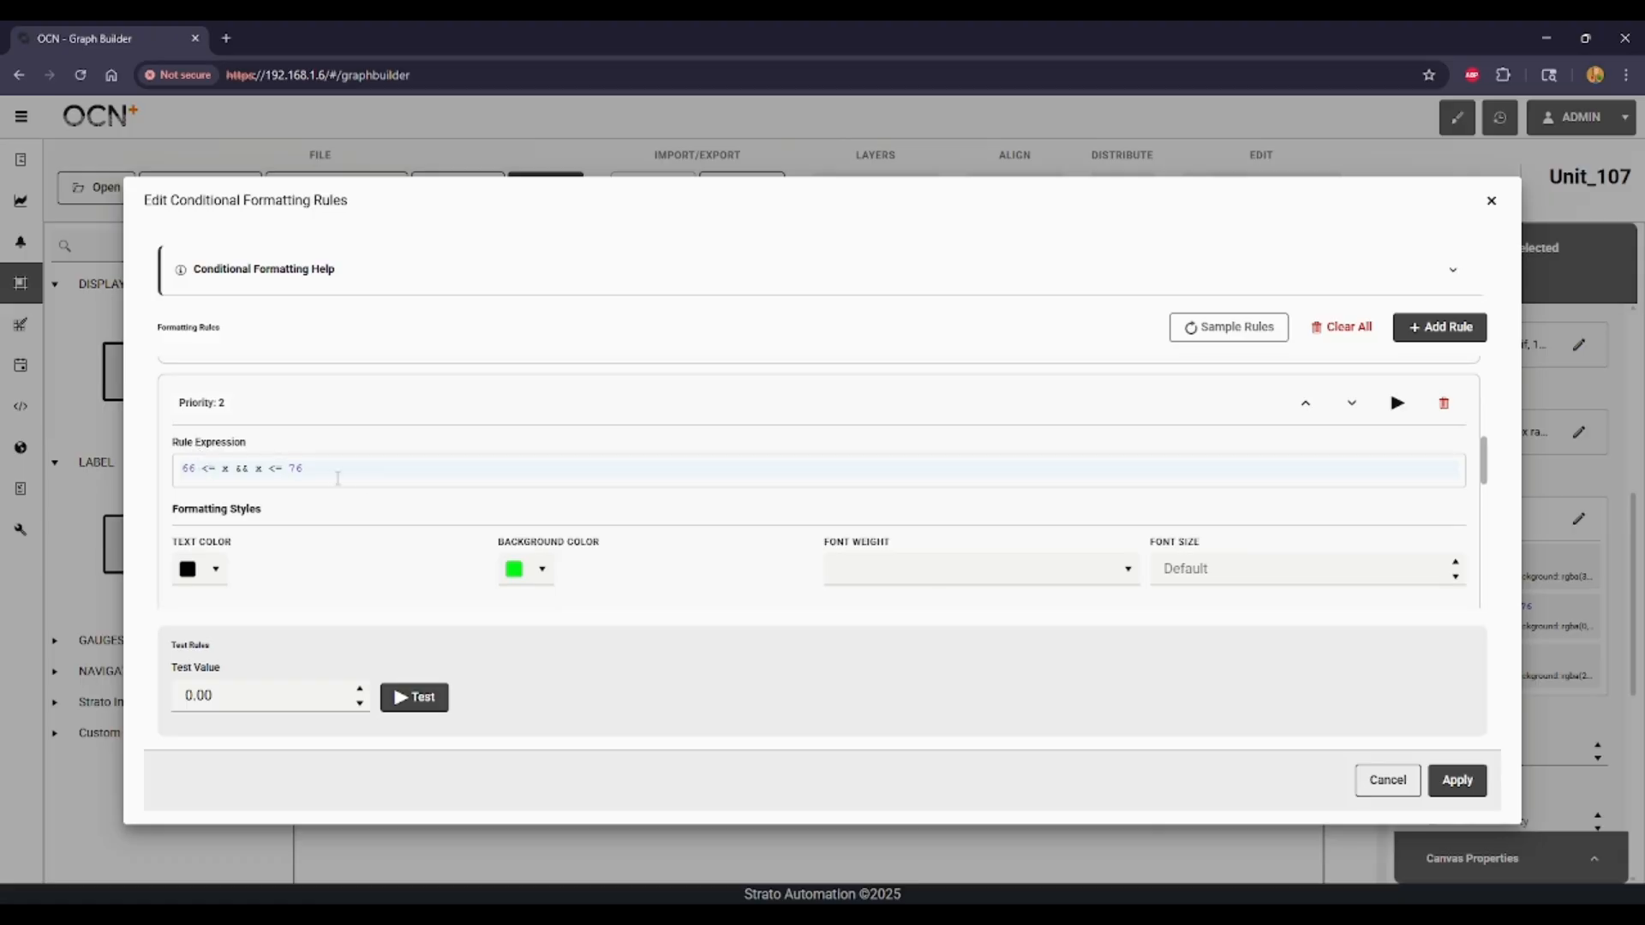
scroll(555, 511, "down", 3)
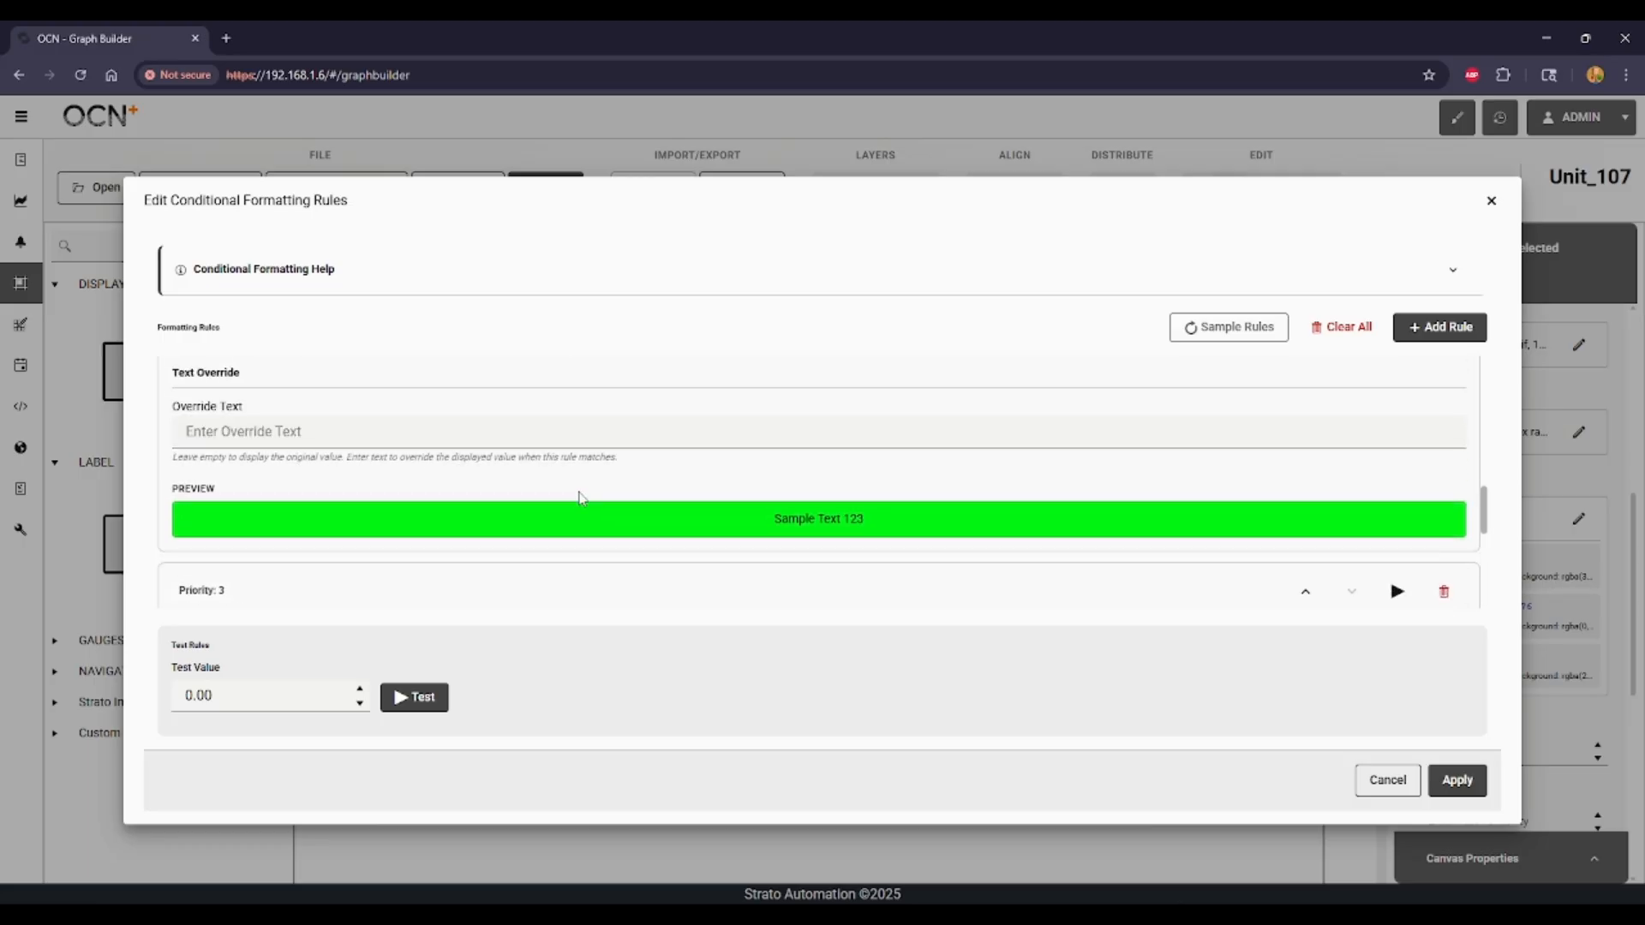
scroll(587, 499, "up", 2)
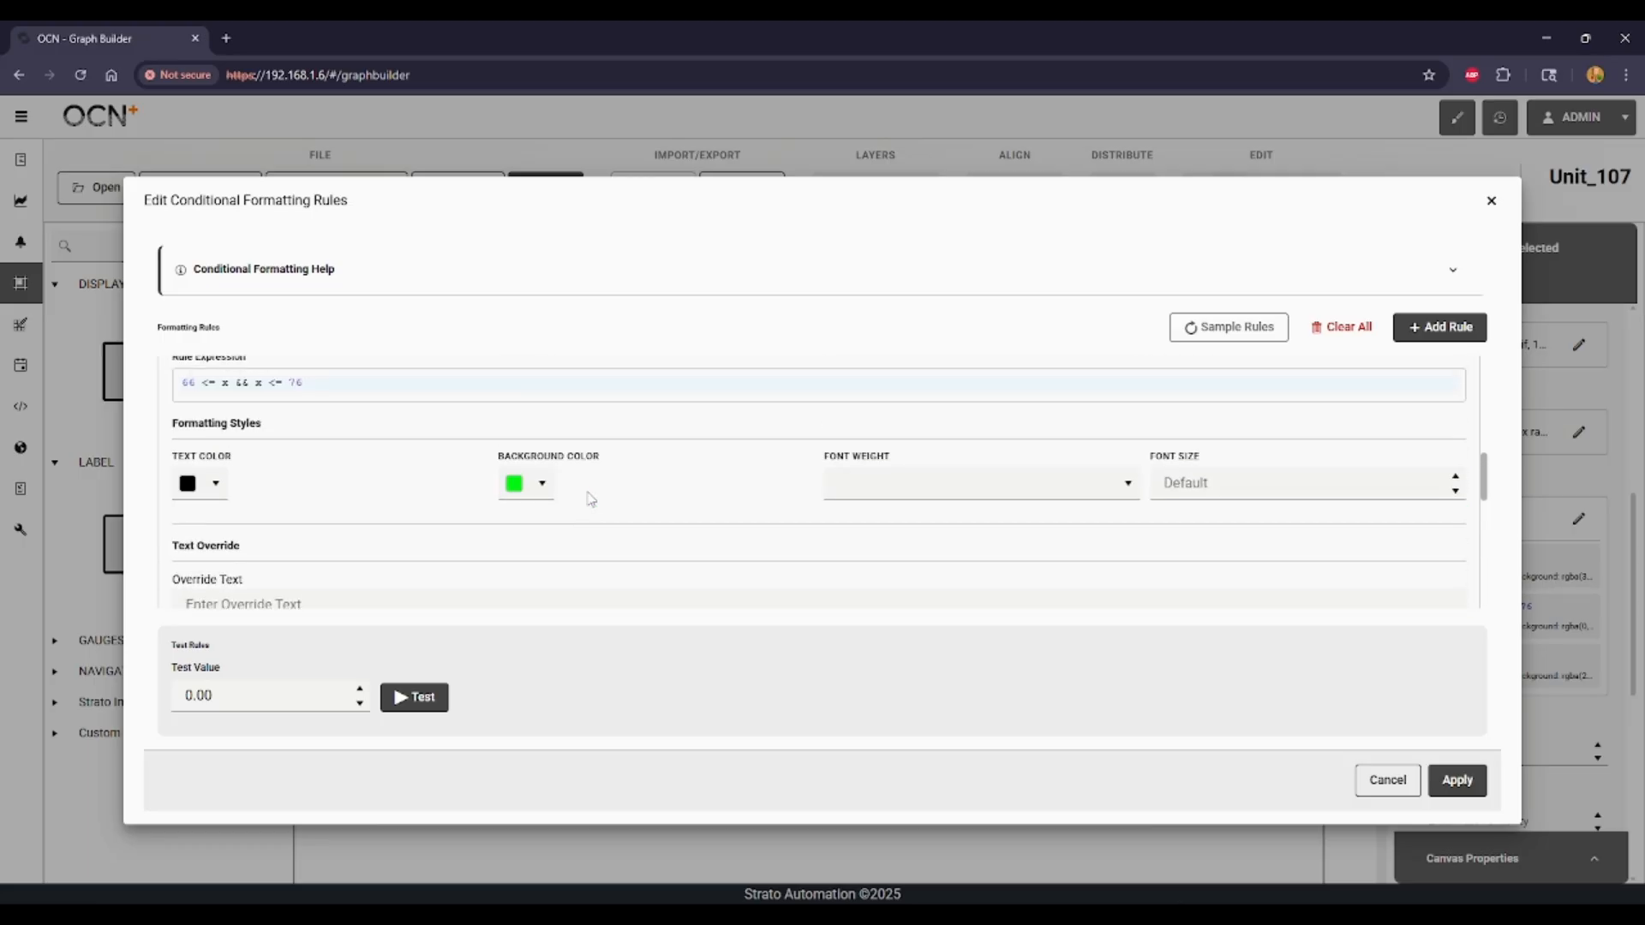
scroll(597, 497, "down", 1)
scroll(603, 499, "down", 1)
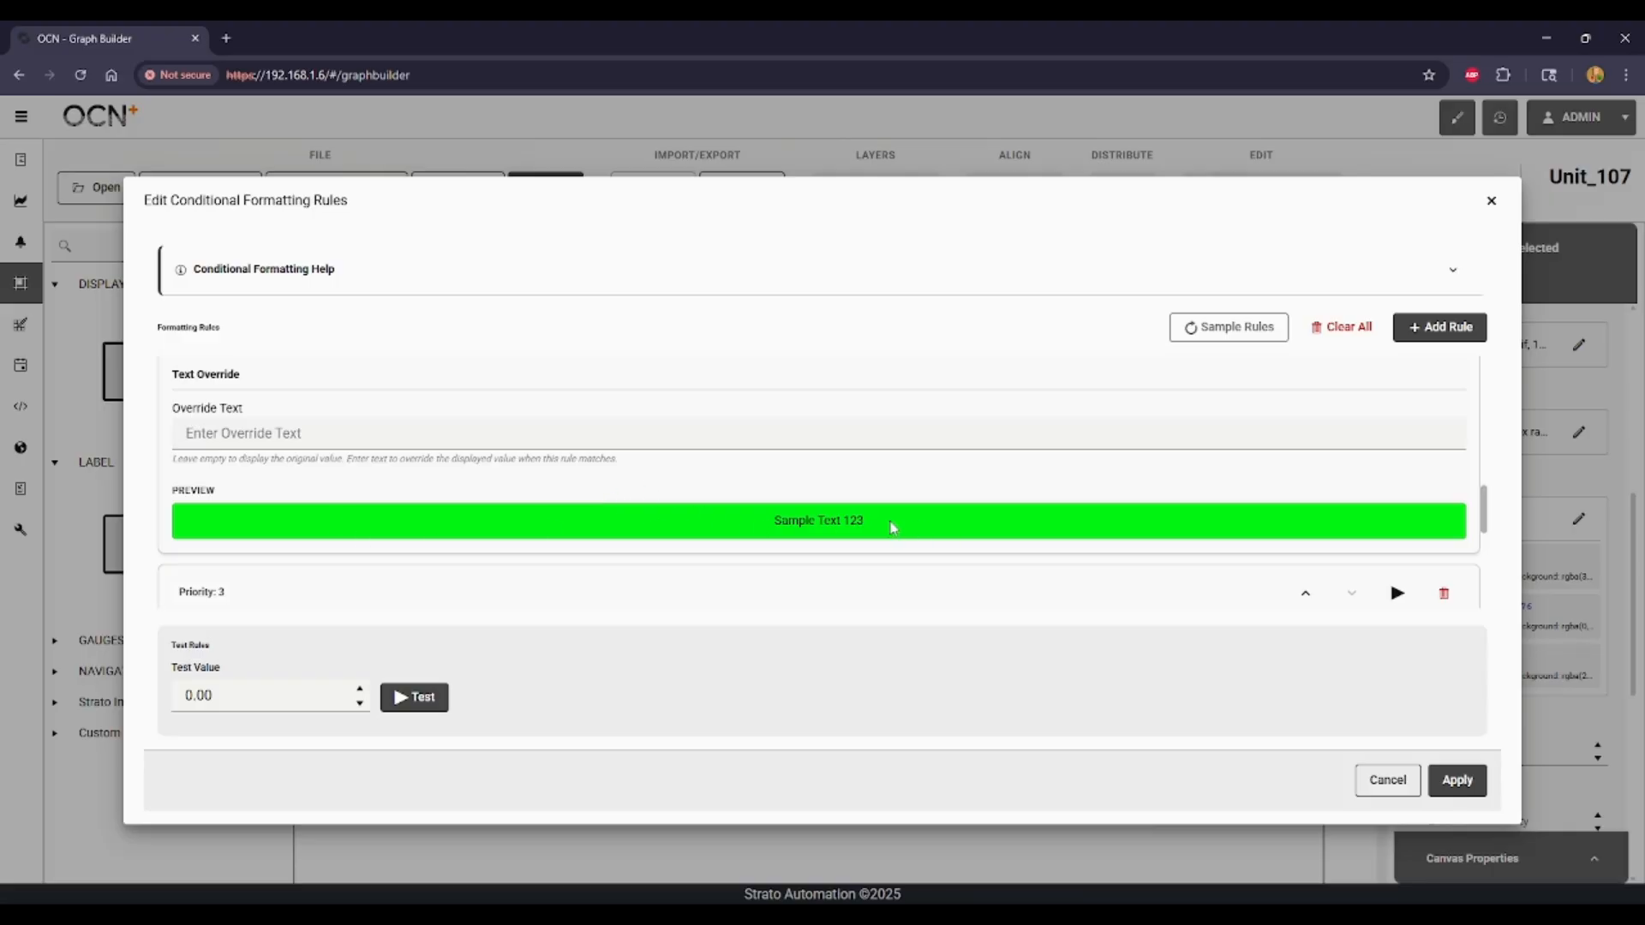
scroll(892, 526, "down", 3)
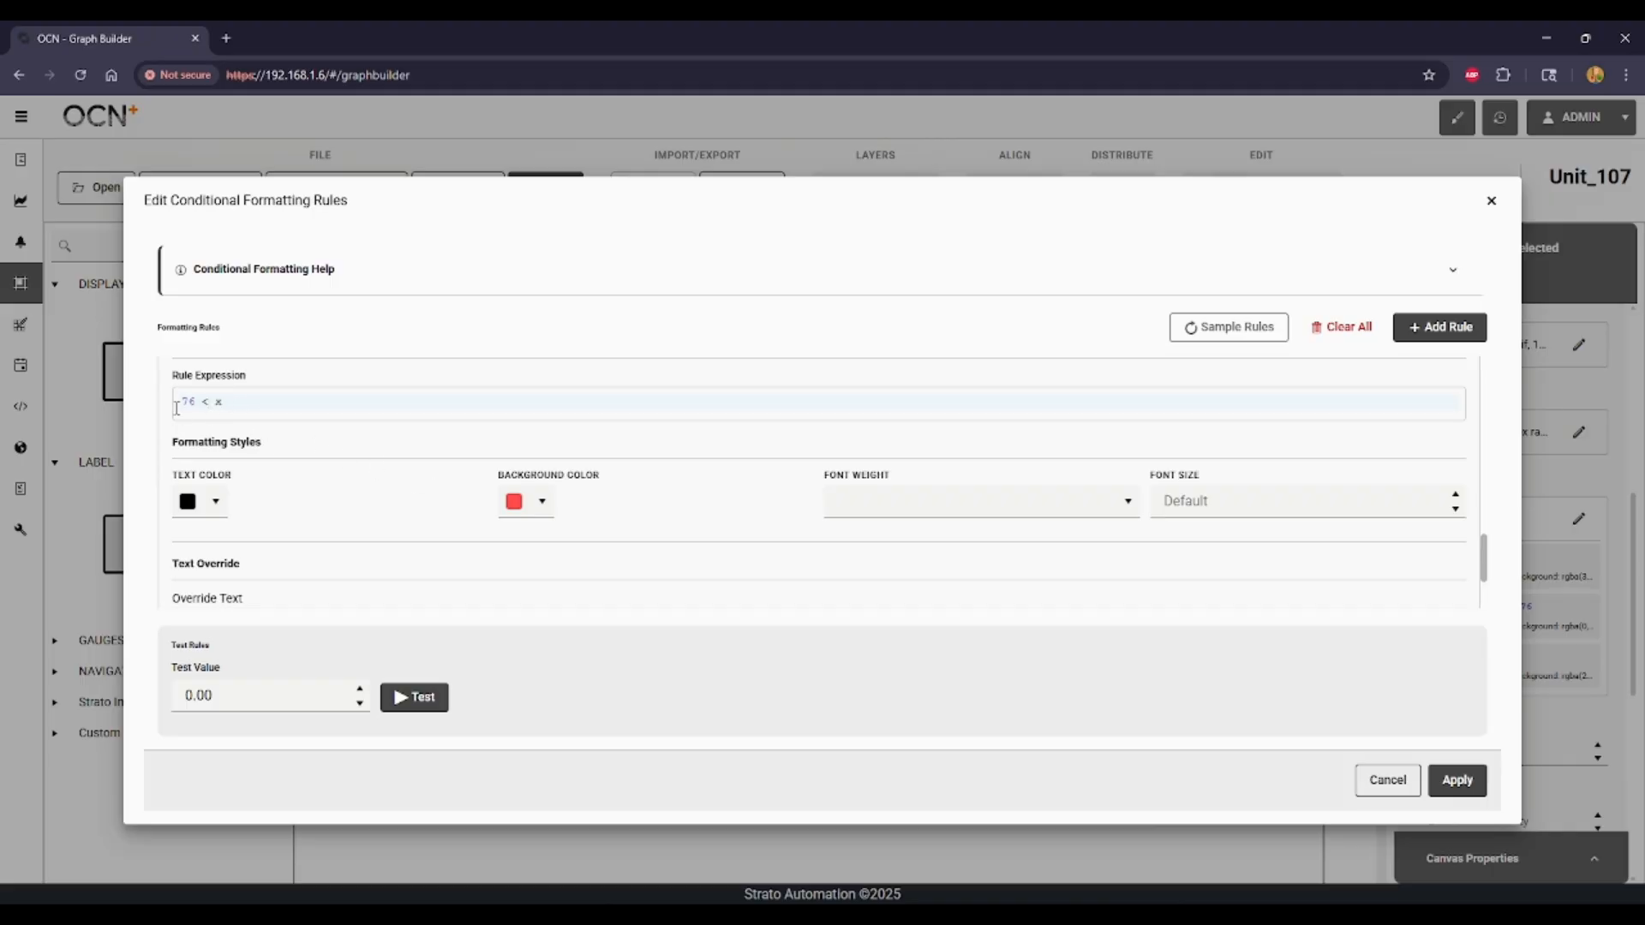
scroll(634, 493, "down", 1)
scroll(548, 433, "down", 1)
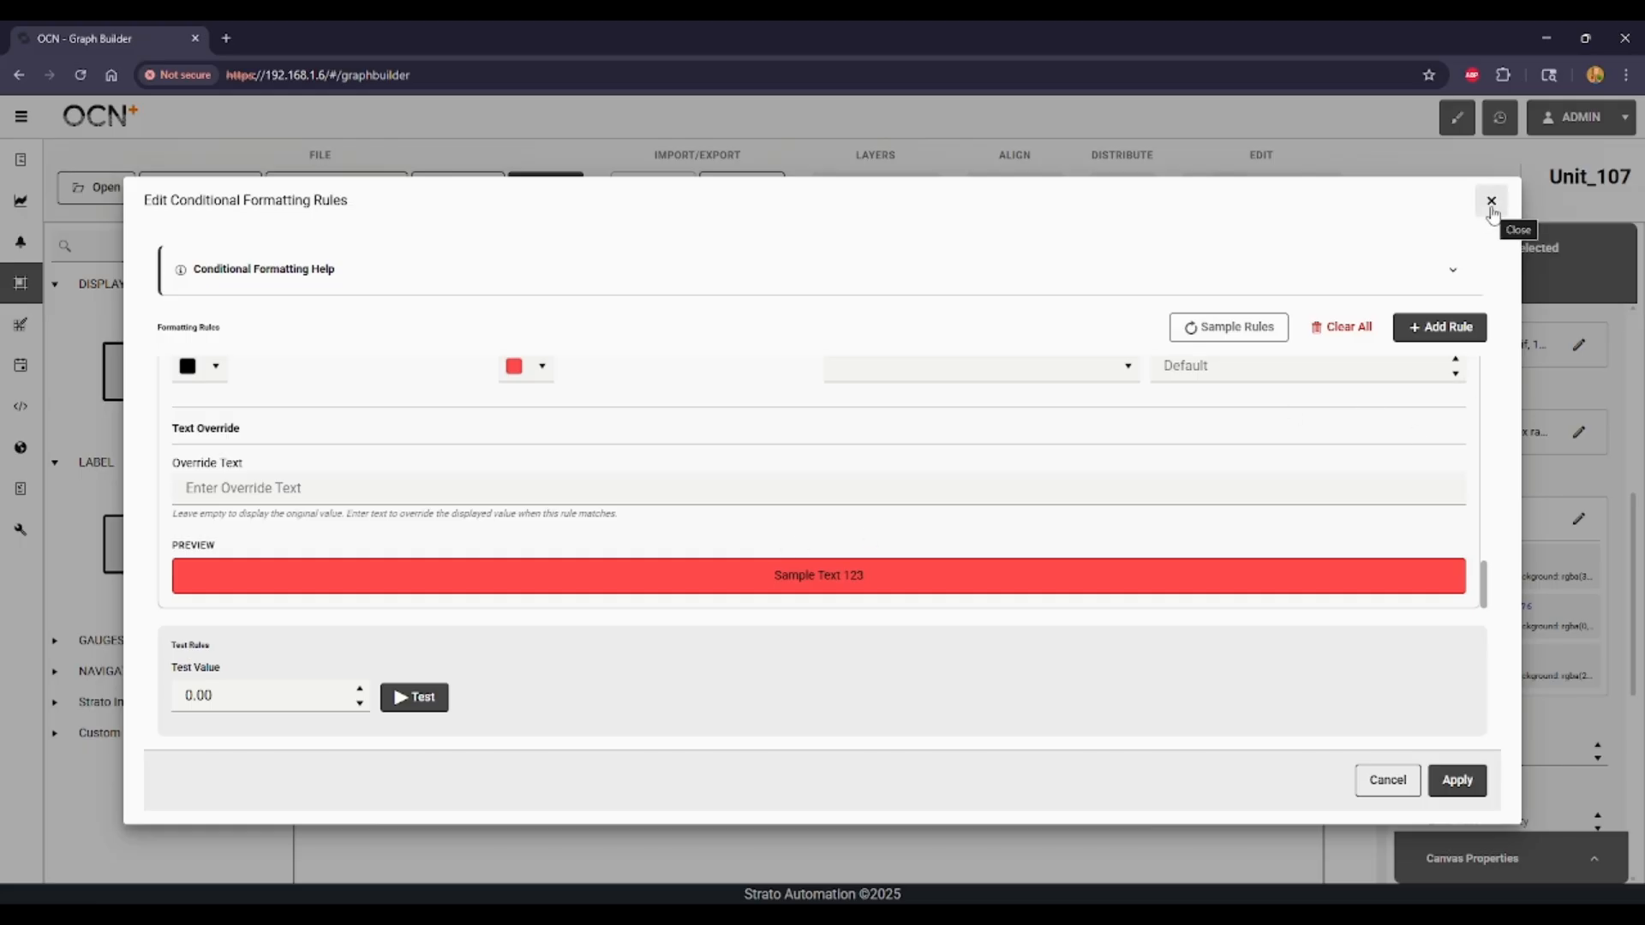
Step: Test the Lobby display's formatting rules with a value of 70 and review the rule previews
left_click(292, 699)
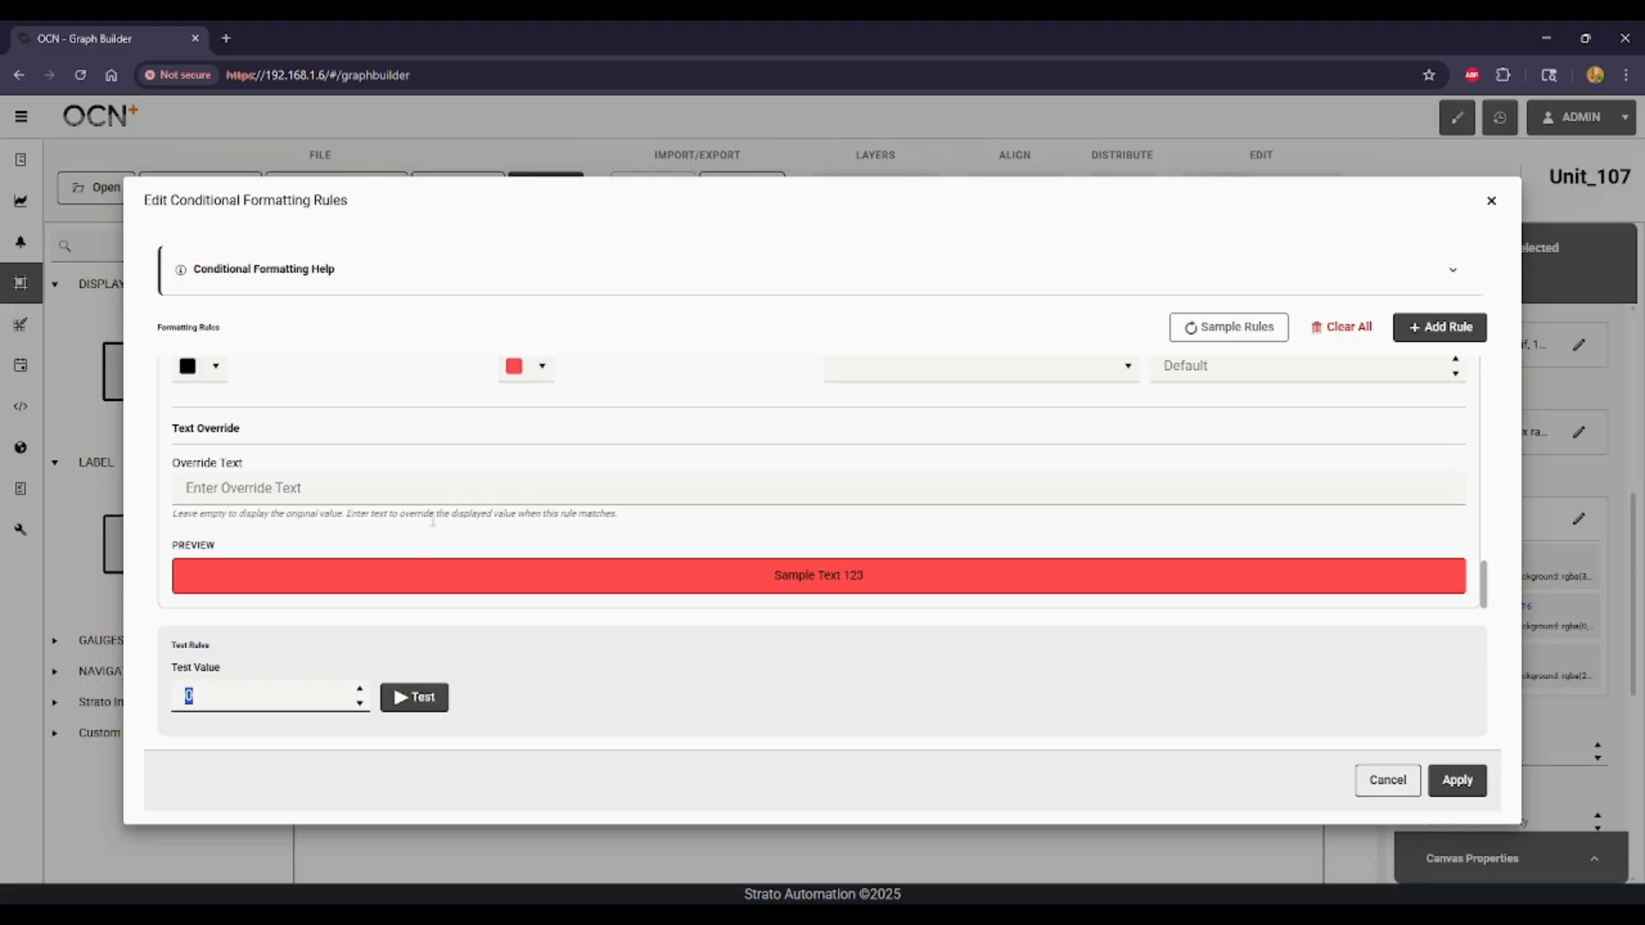
scroll(439, 518, "up", 4)
scroll(439, 515, "up", 2)
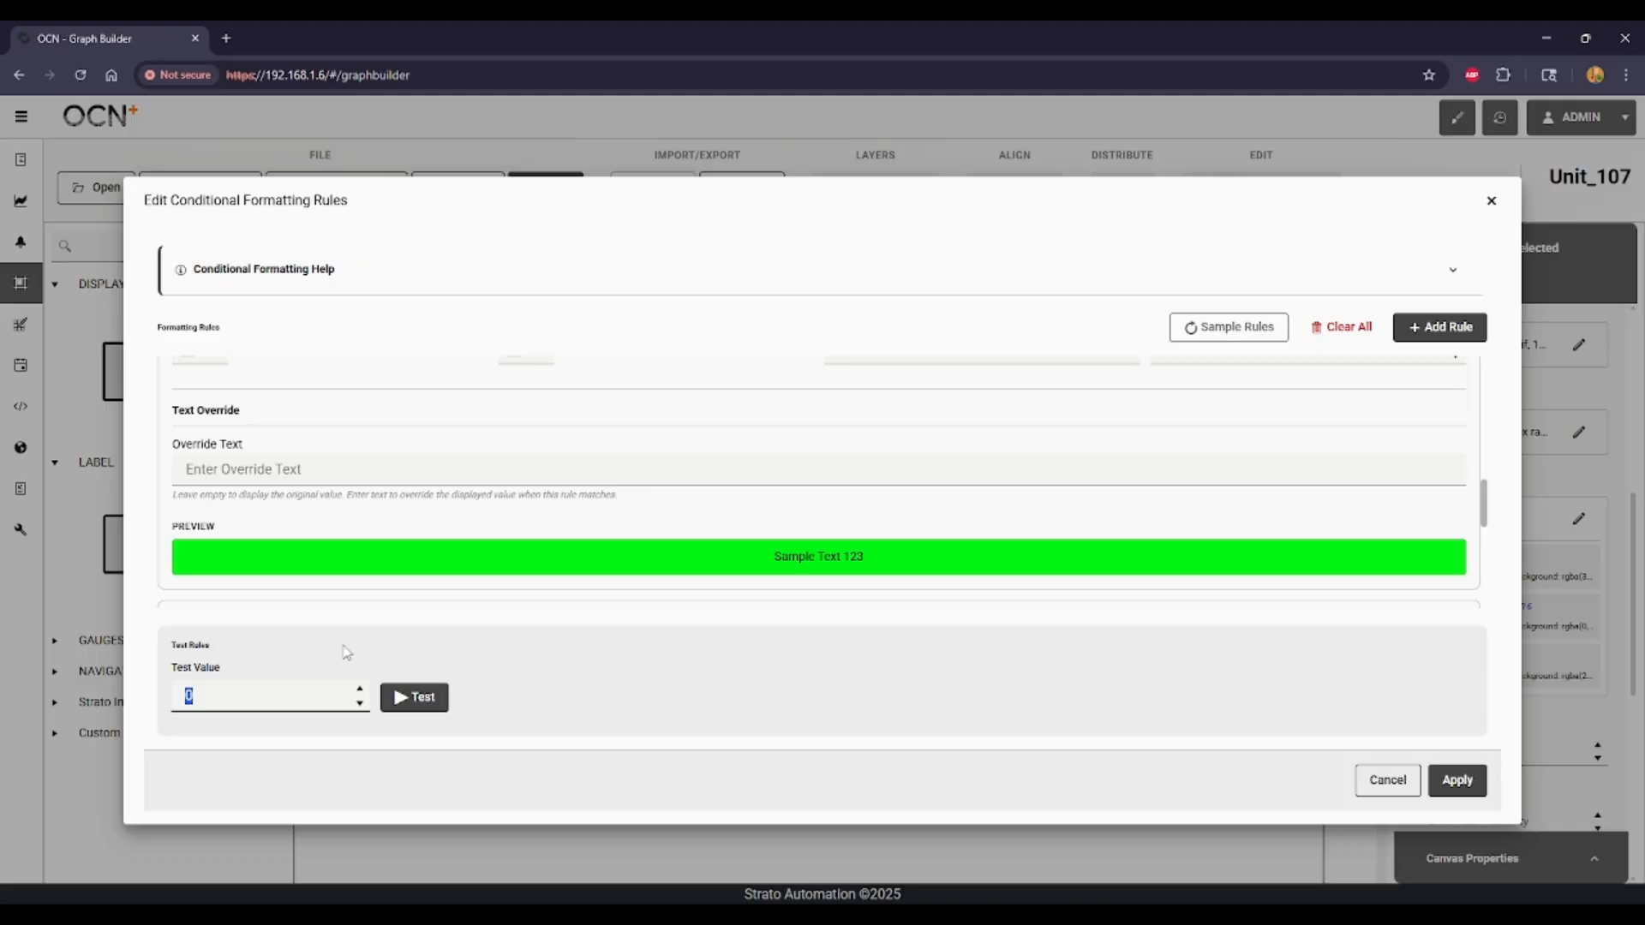
type("70")
left_click(403, 697)
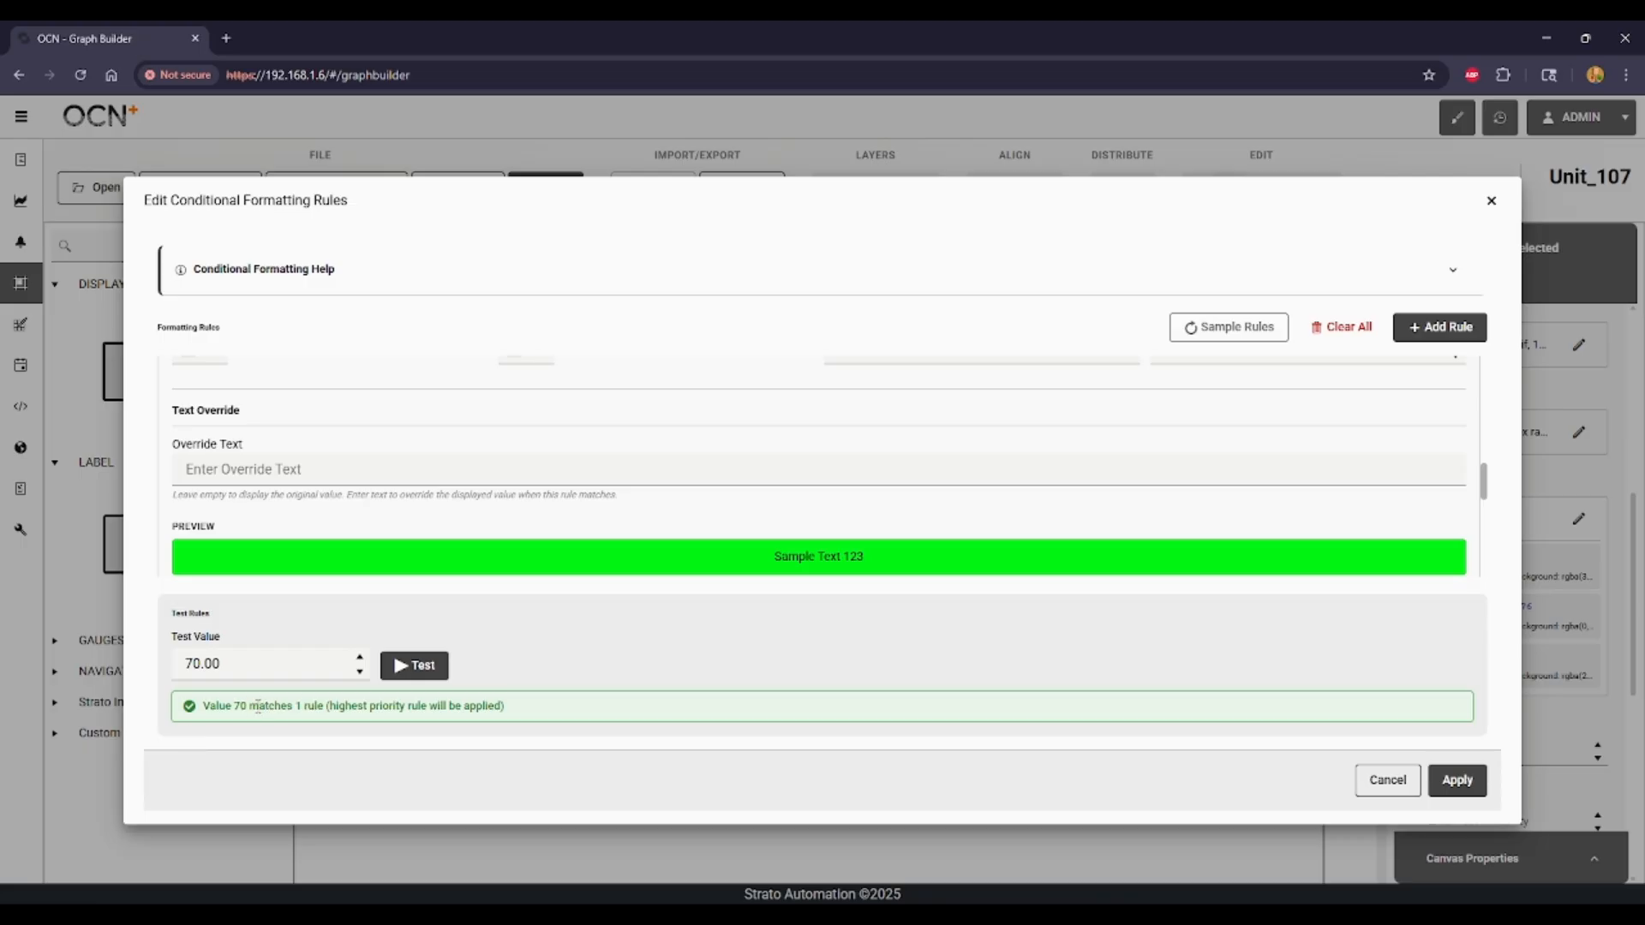
scroll(542, 523, "up", 5)
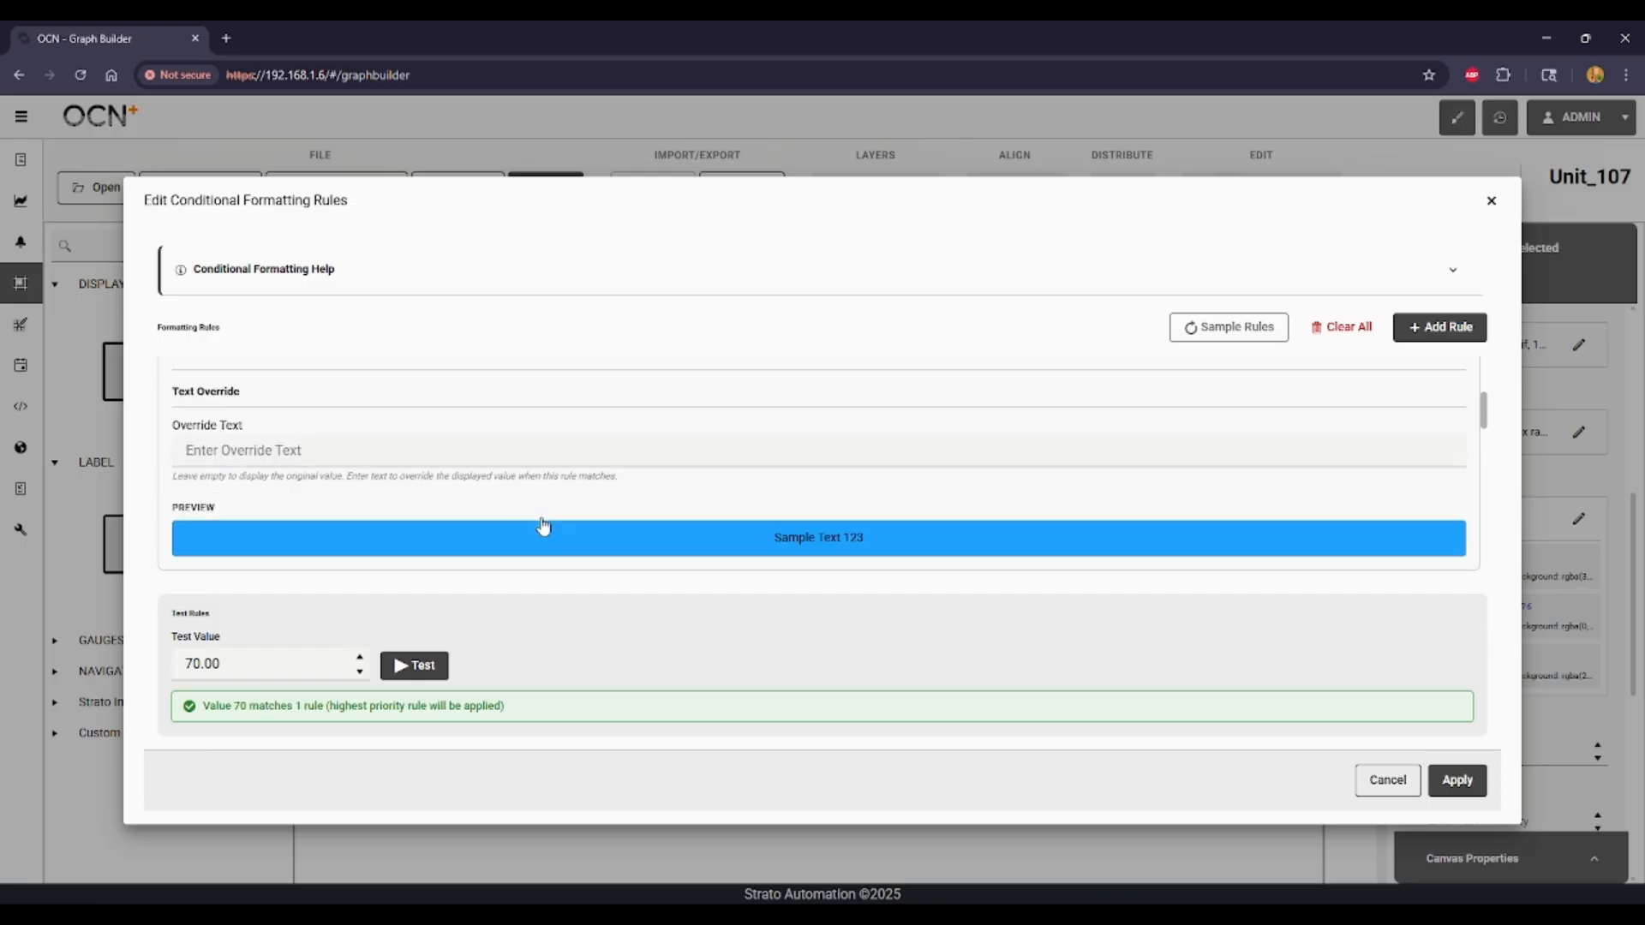
Step: Test the Lobby display's formatting rules with a value of 80, review the rule previews and close the rules without applying changes
scroll(541, 523, "down", 2)
left_click(252, 664)
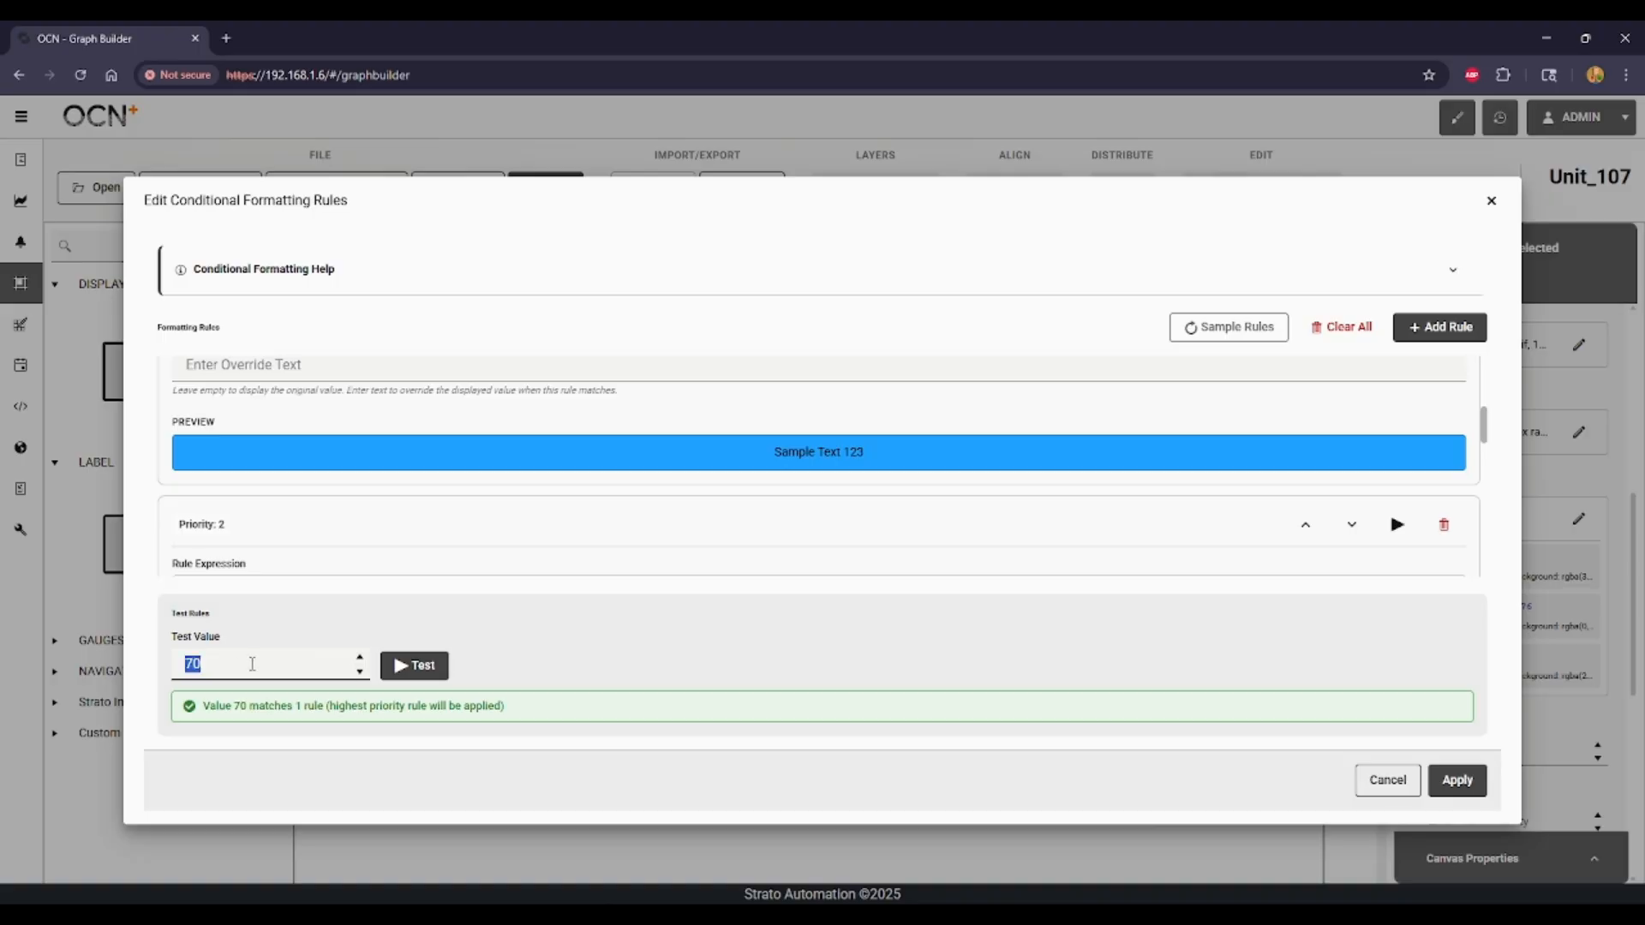
type("80")
left_click(420, 700)
scroll(543, 573, "down", 5)
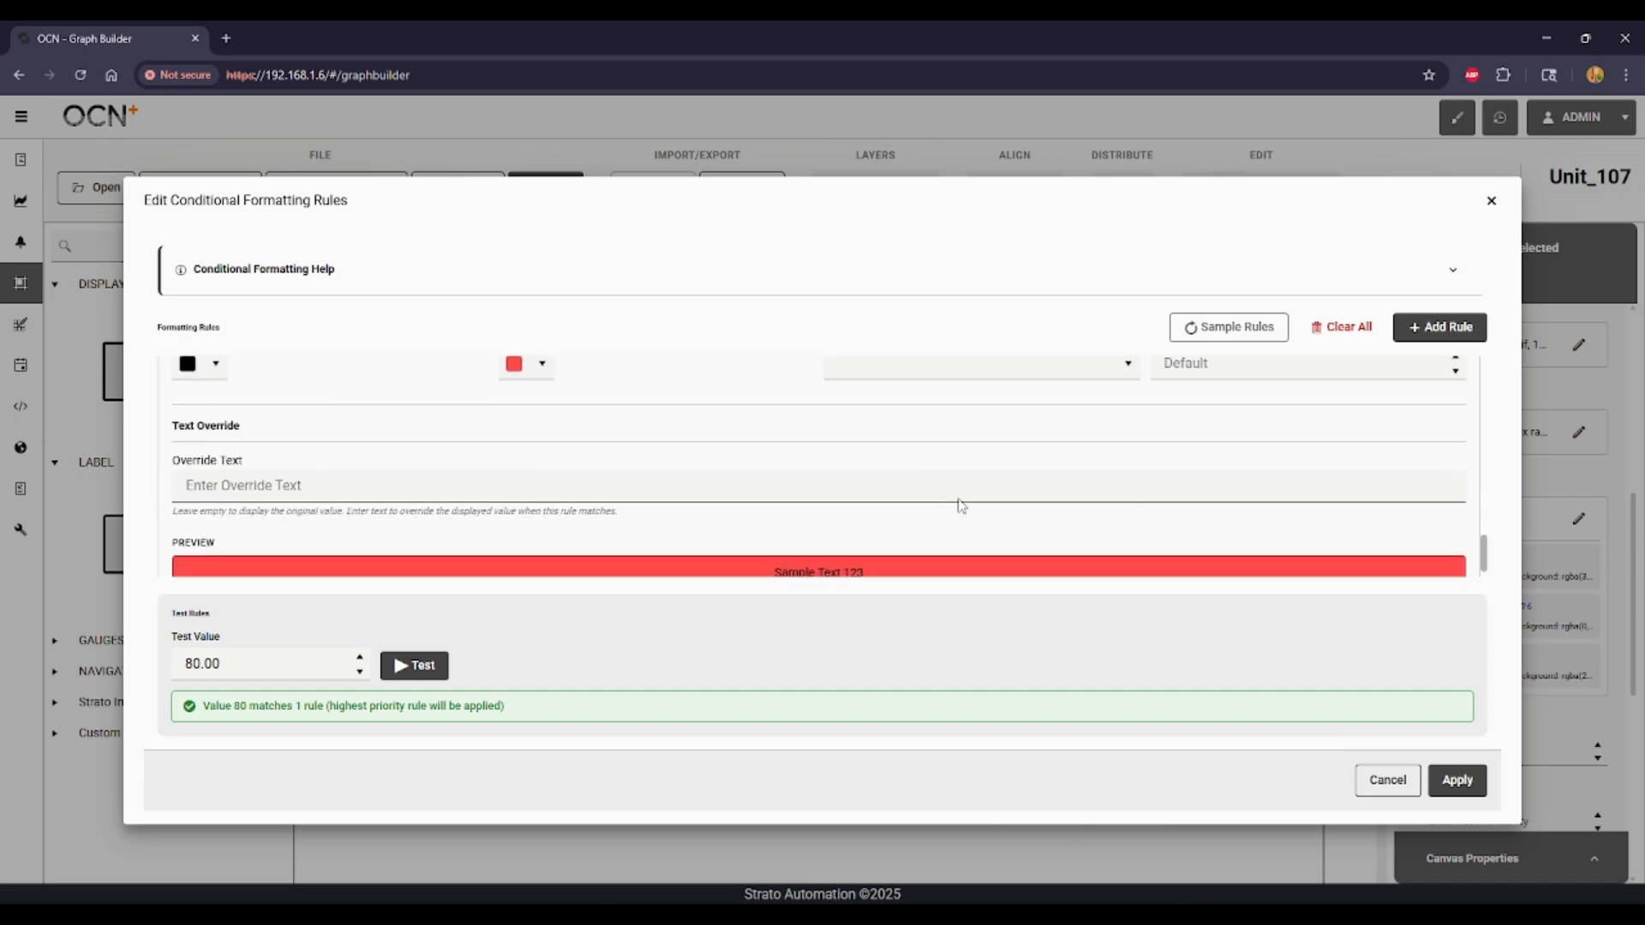
left_click(1492, 202)
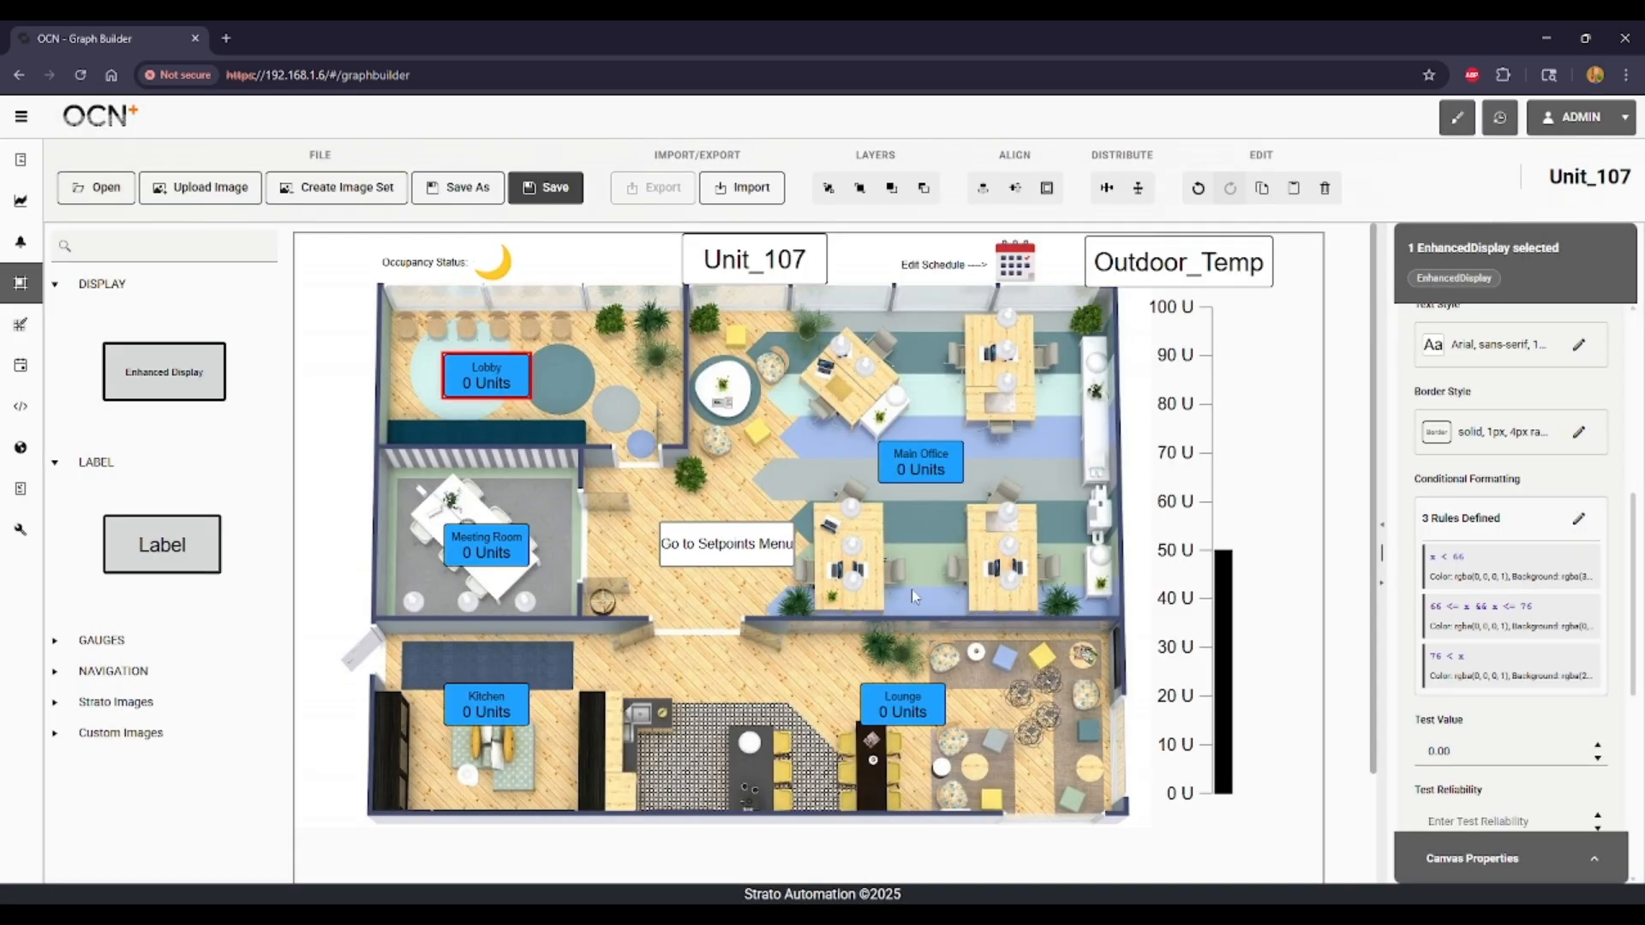
Step: Try test values of 60, 70 and 80 on the Lobby display to preview its conditional colours, clearing the value at the end
scroll(1445, 624, "down", 2)
left_click(1542, 591)
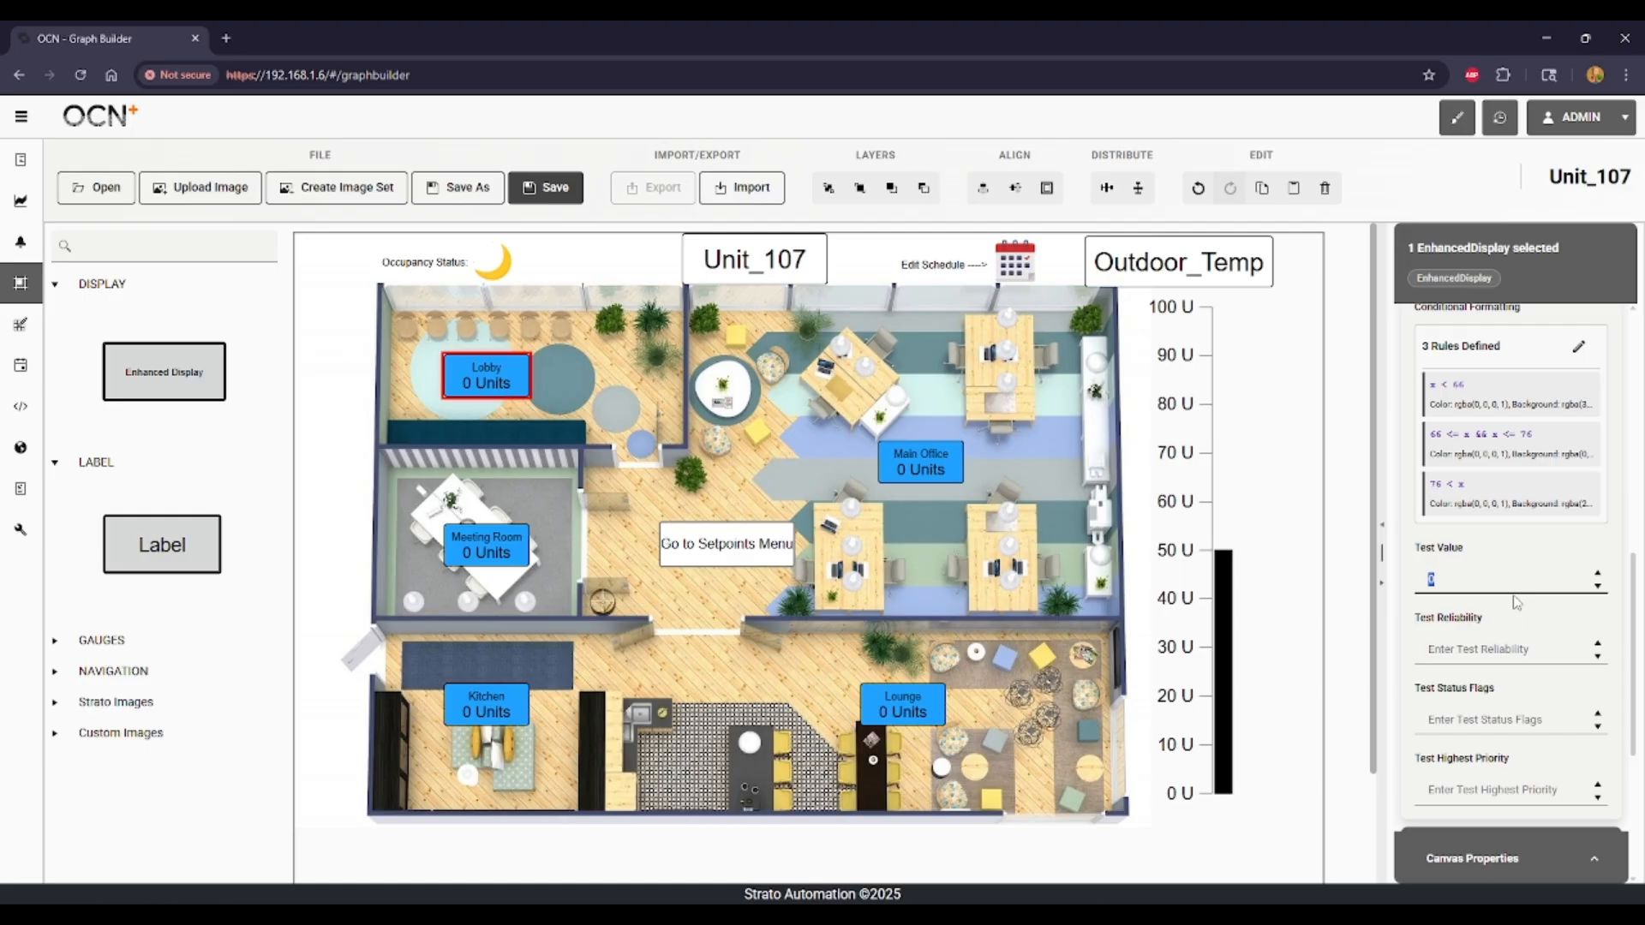
type("60")
key("BackSpace")
key("BackSpace")
type("70")
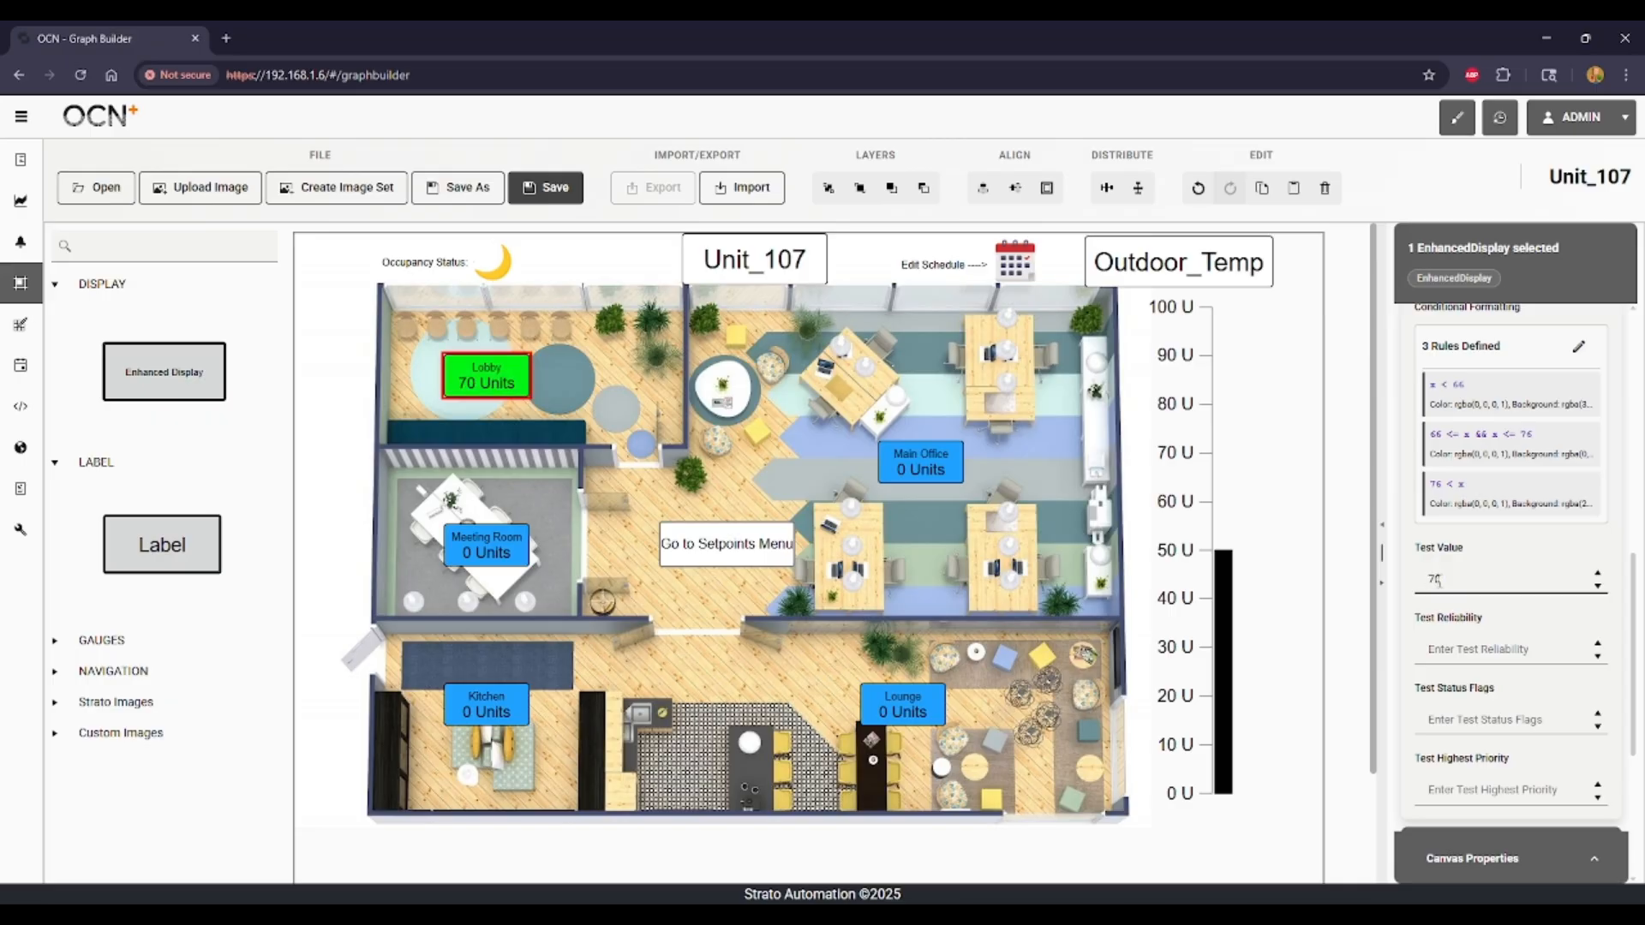
key("BackSpace")
key("BackSpace")
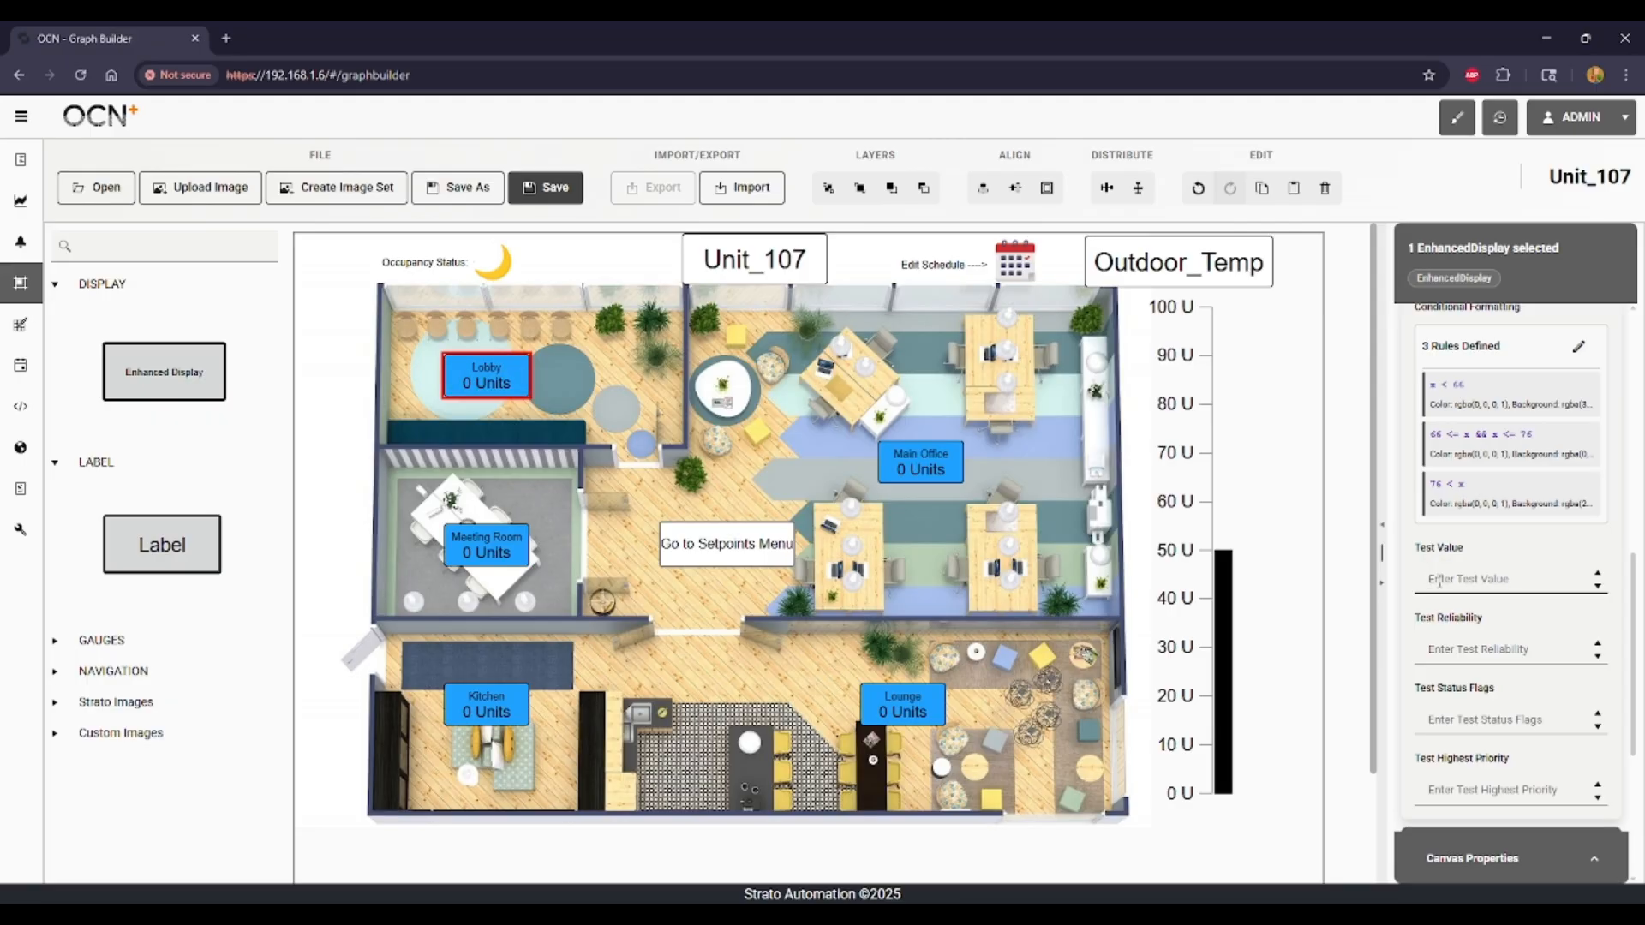
type("80")
key("BackSpace")
key("BackSpace")
Step: Examine the Lobby display's rule summary, remaining test fields, object binding and advanced settings
scroll(1476, 423, "up", 1)
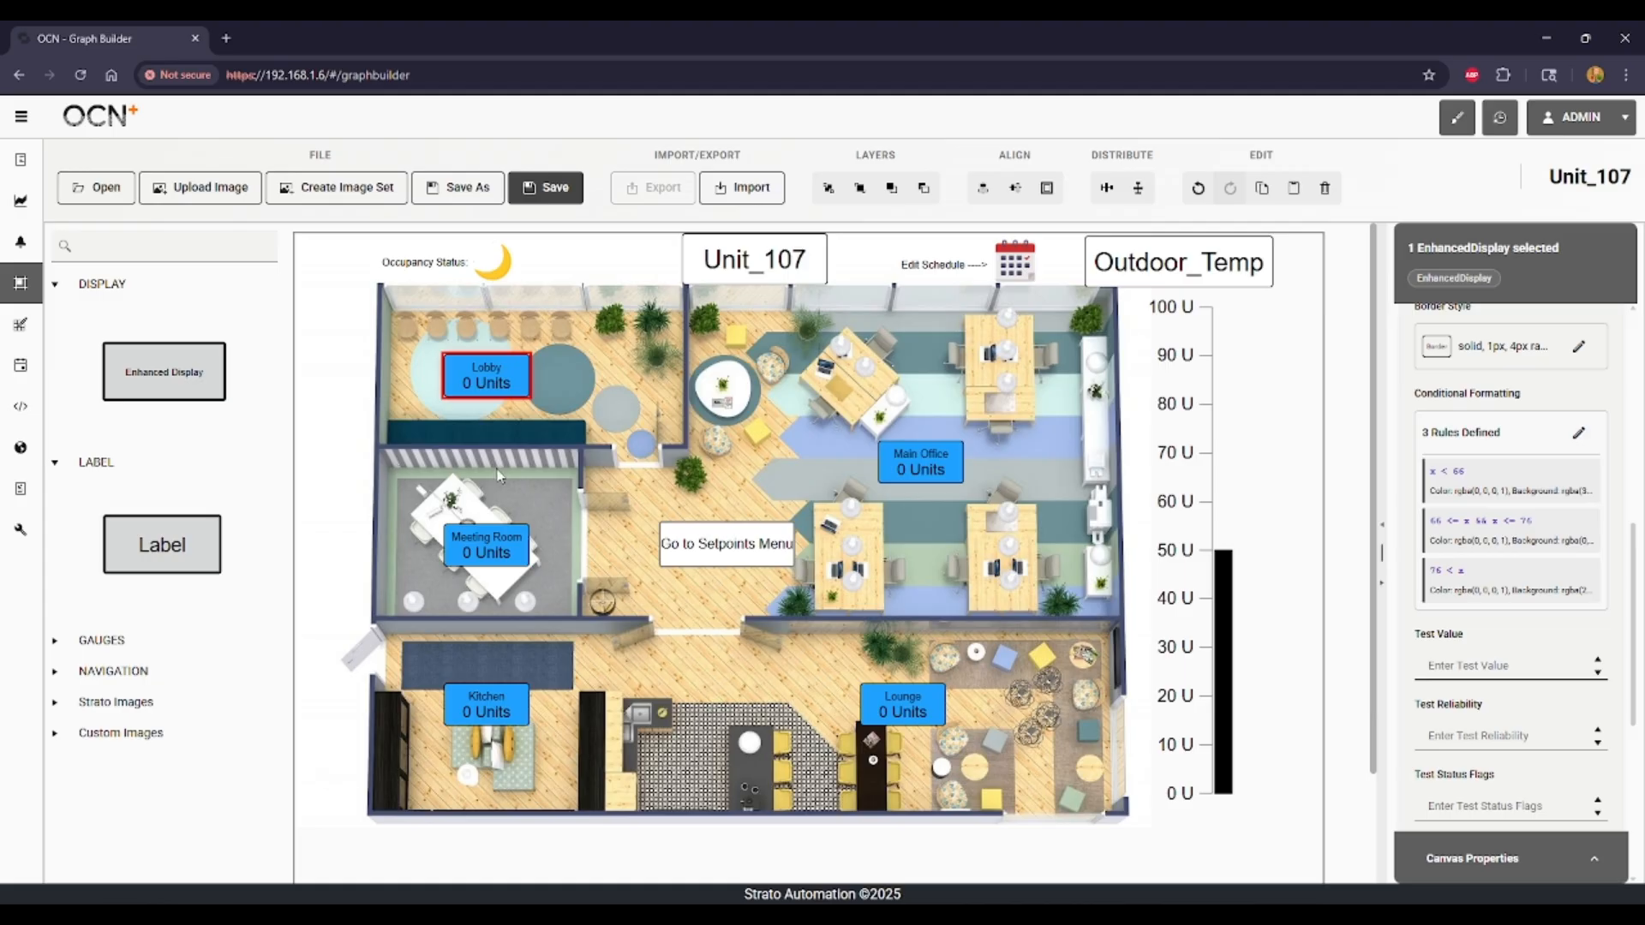
scroll(1483, 532, "down", 1)
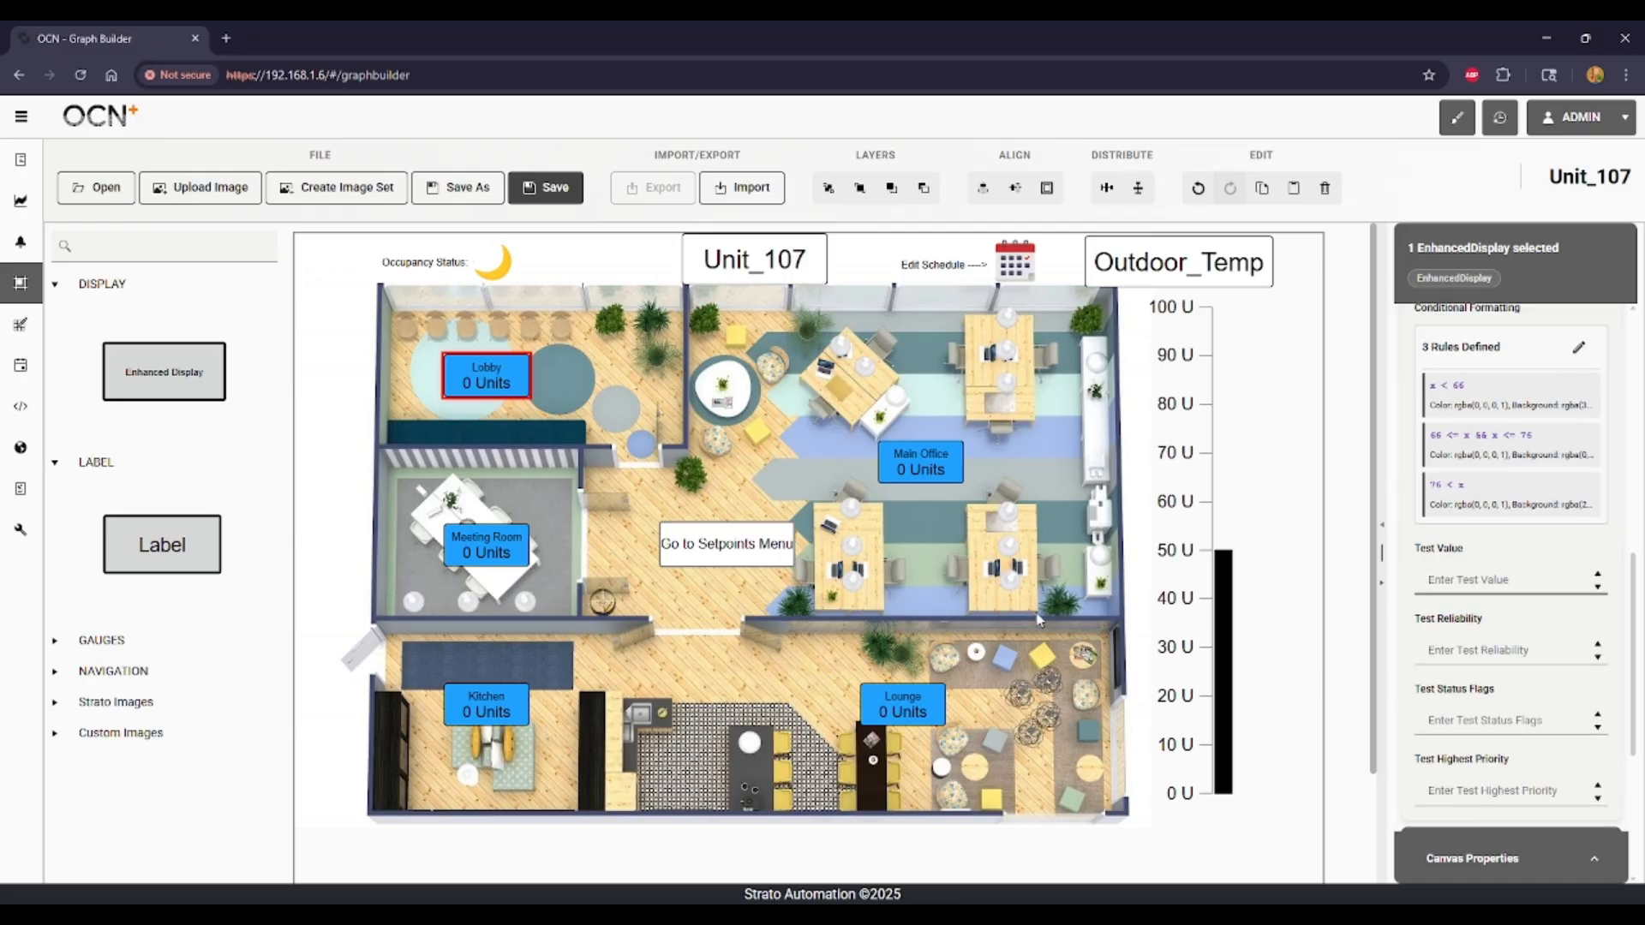
scroll(1544, 570, "down", 2)
scroll(1544, 573, "down", 1)
scroll(1530, 553, "up", 1)
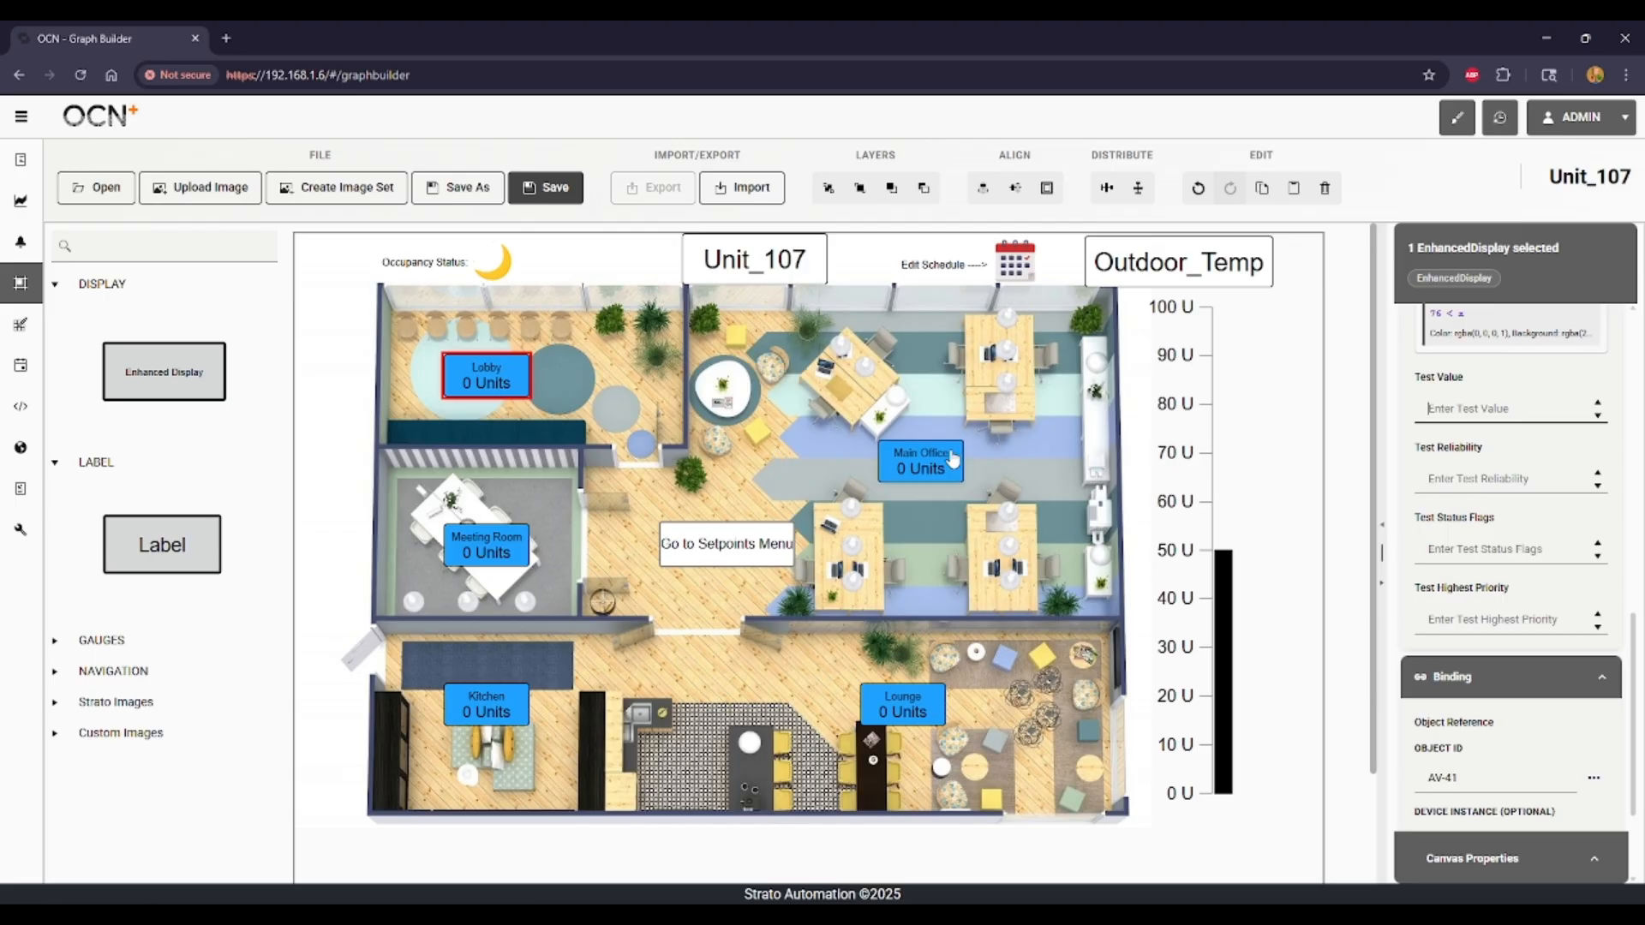
mouse_move(953, 460)
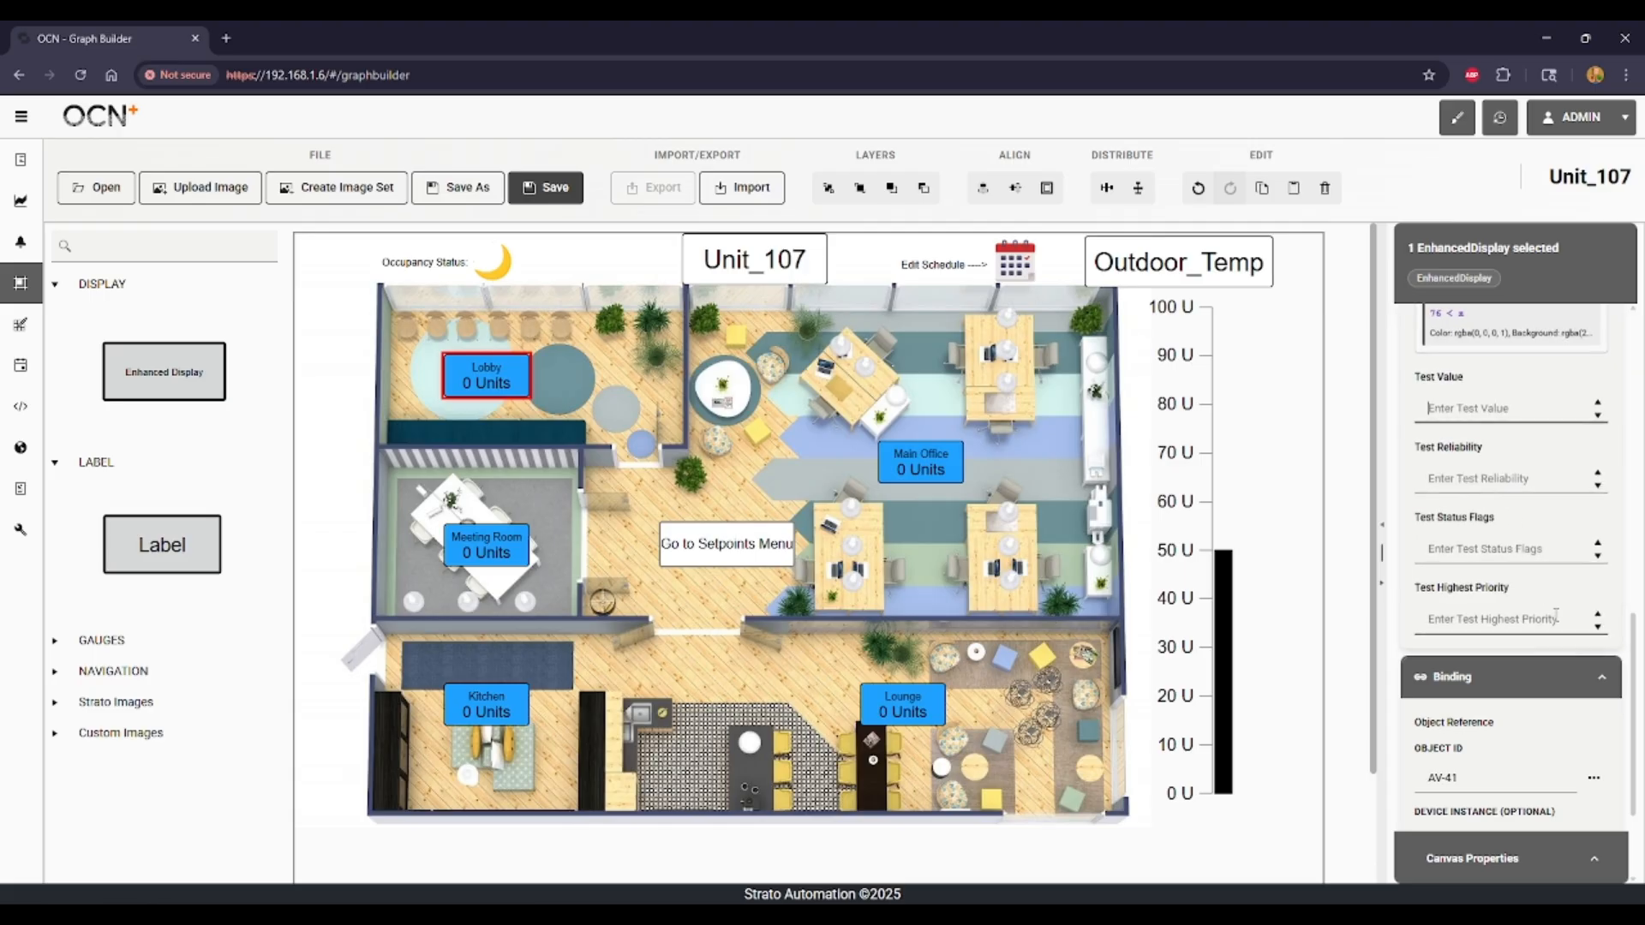
scroll(1541, 591, "down", 2)
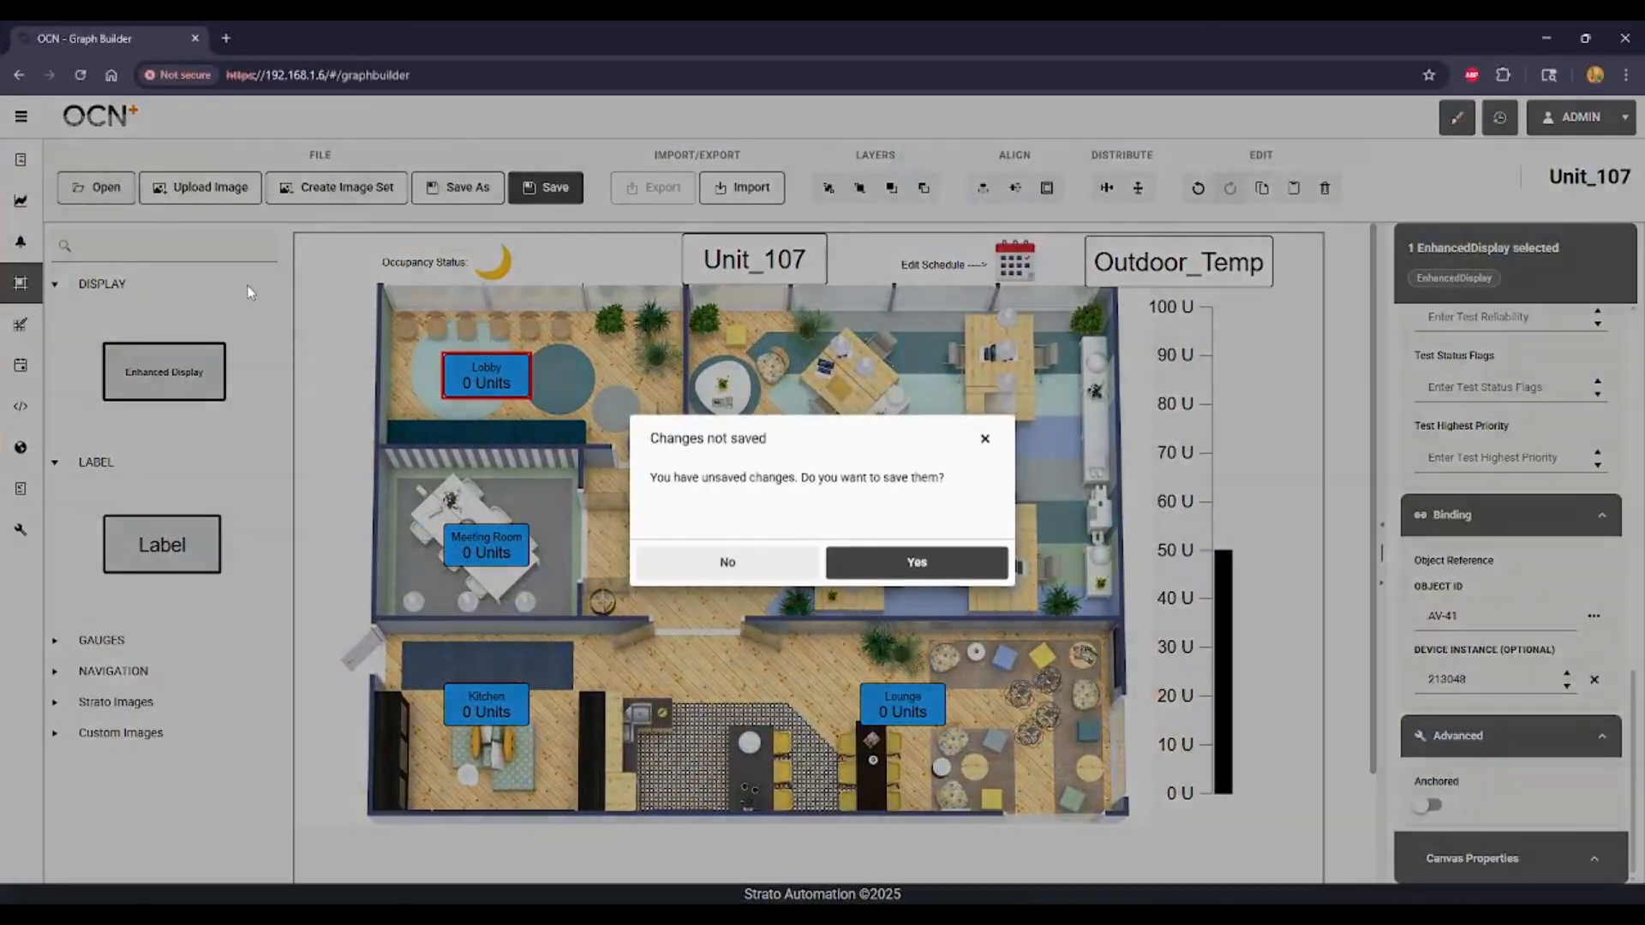
Step: Save the pending Unit_107 changes and open the Unit 107 Demo template
left_click(918, 561)
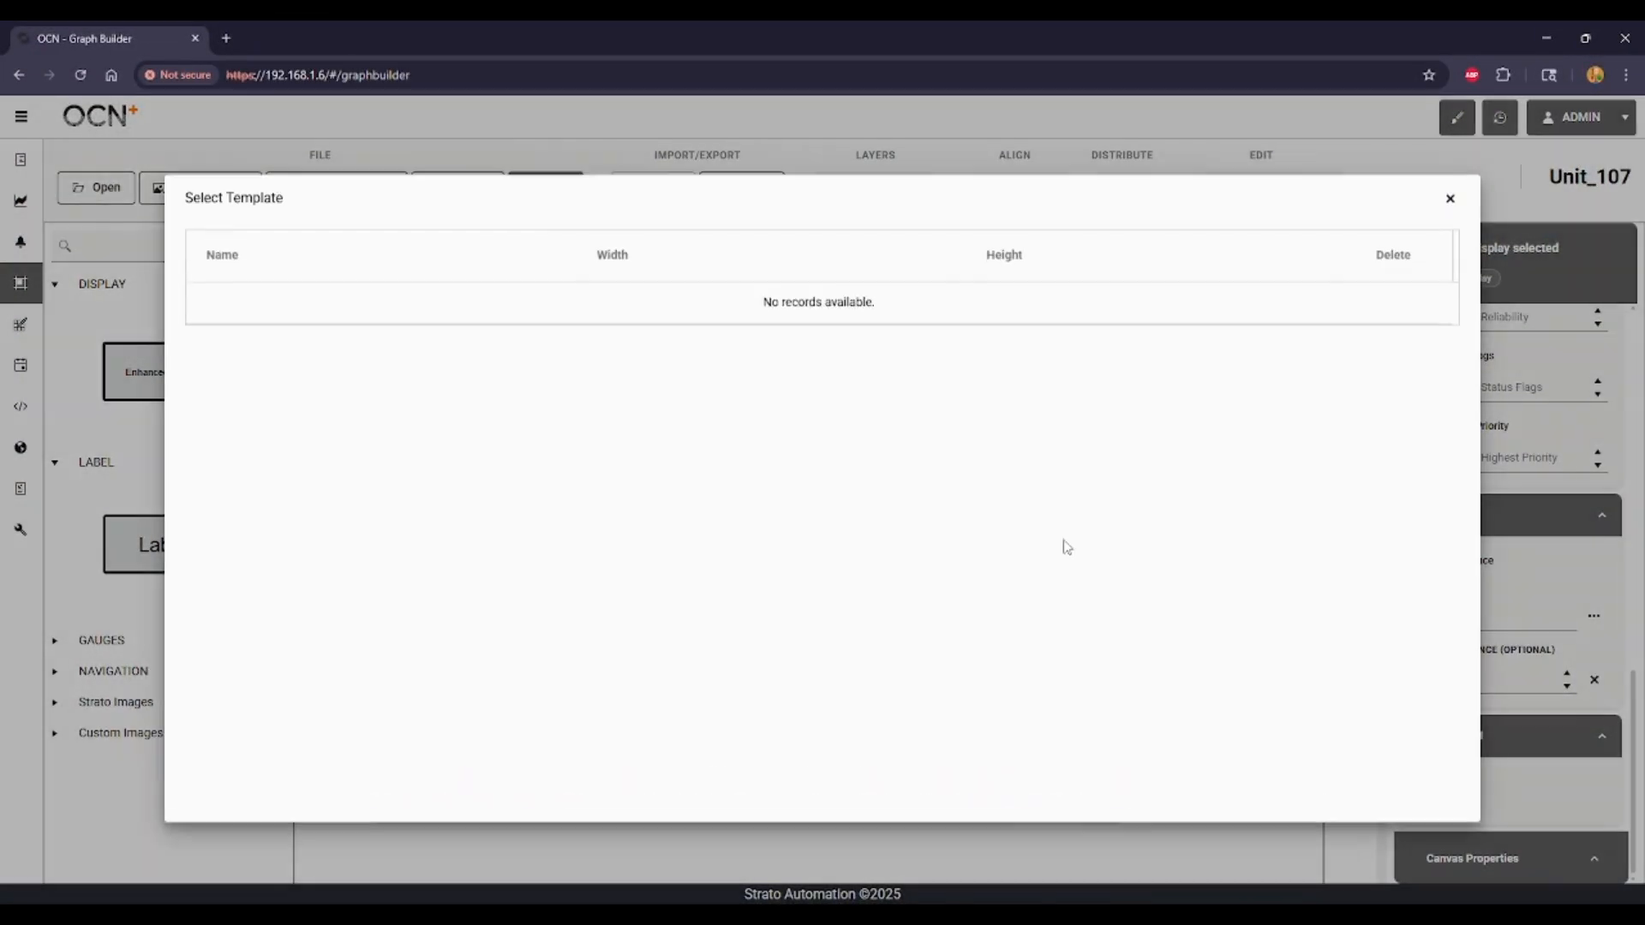
scroll(459, 617, "down", 10)
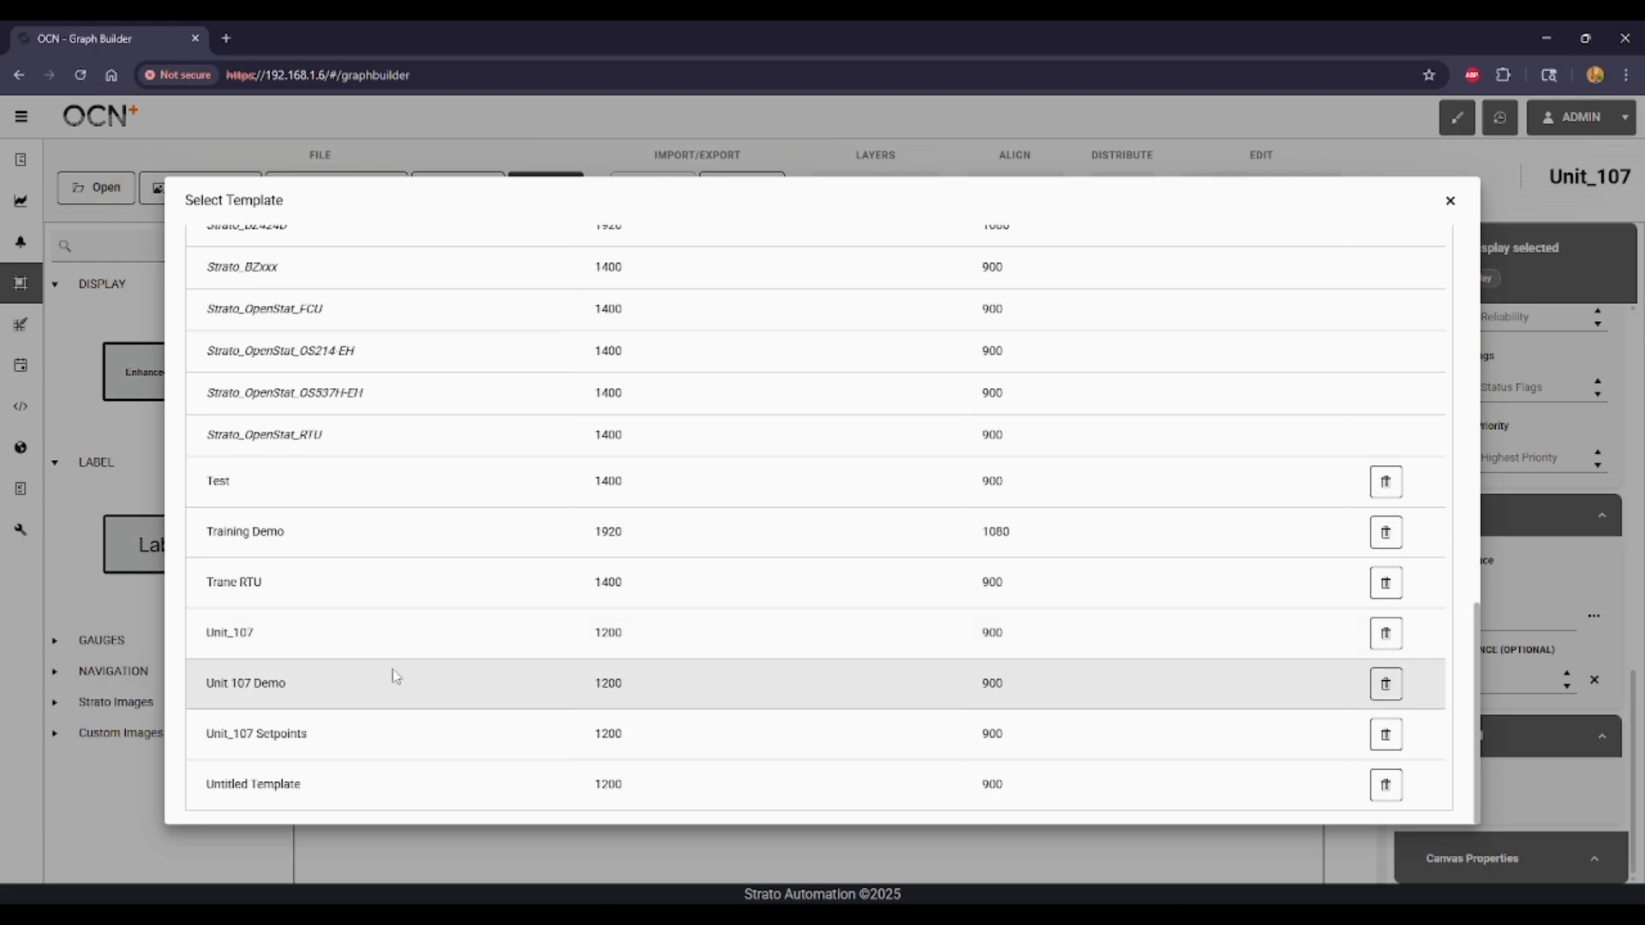
left_click(401, 672)
Step: Select the Enhanced Display in the lobby room and examine its Object ID and Device Instance binding fields
left_click(506, 381)
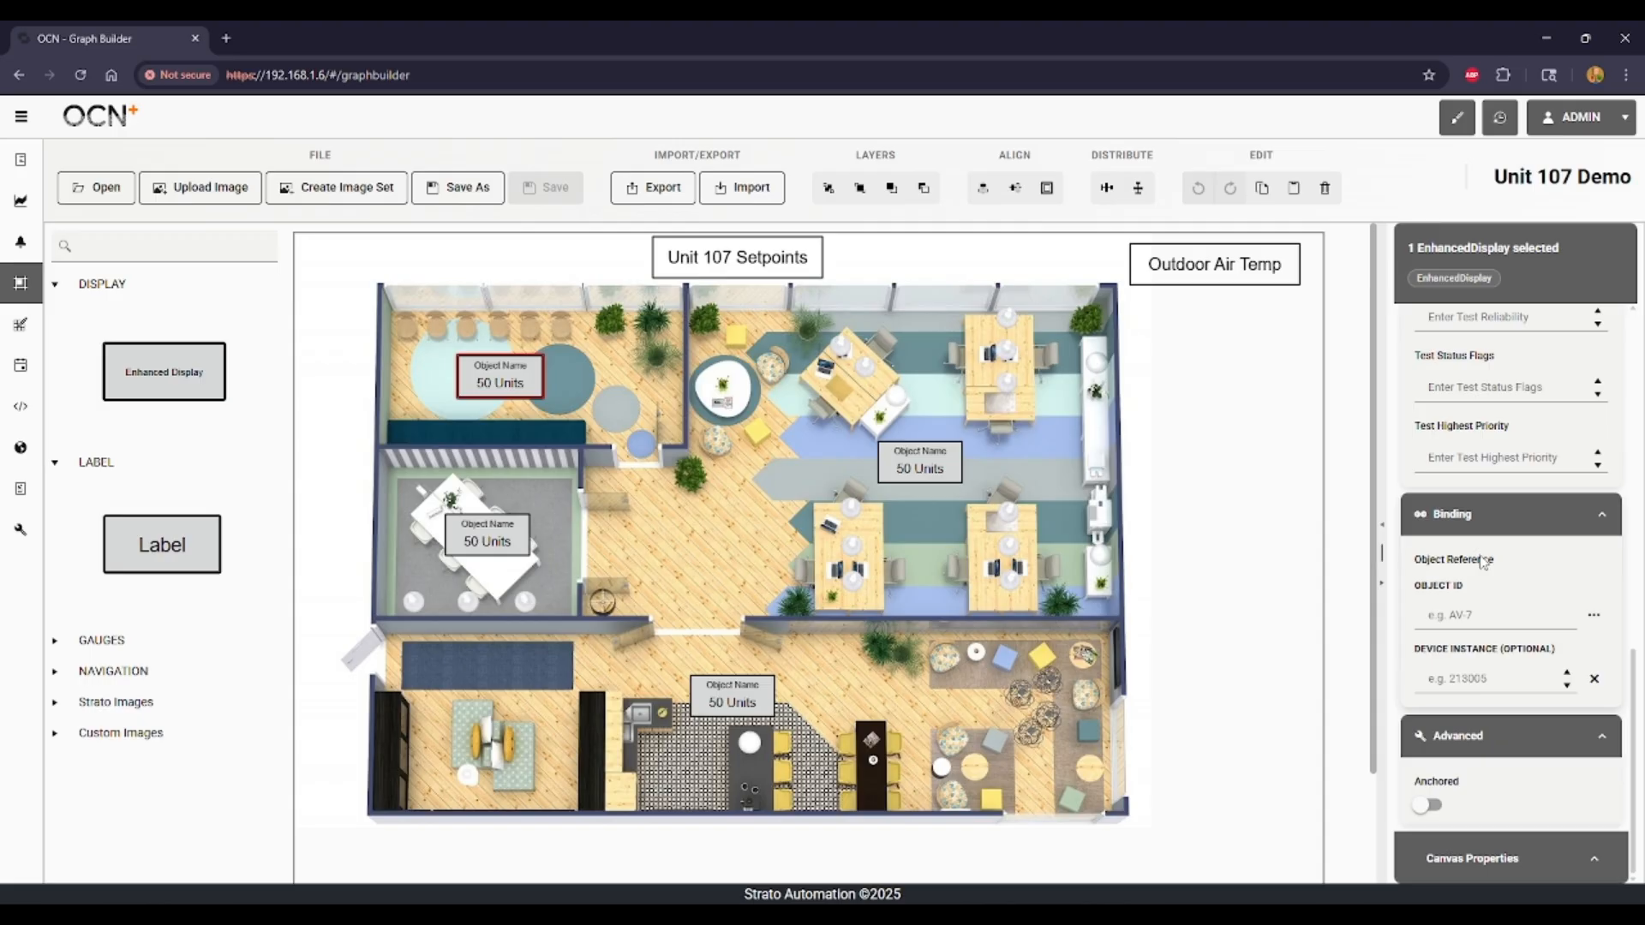
left_click(1461, 614)
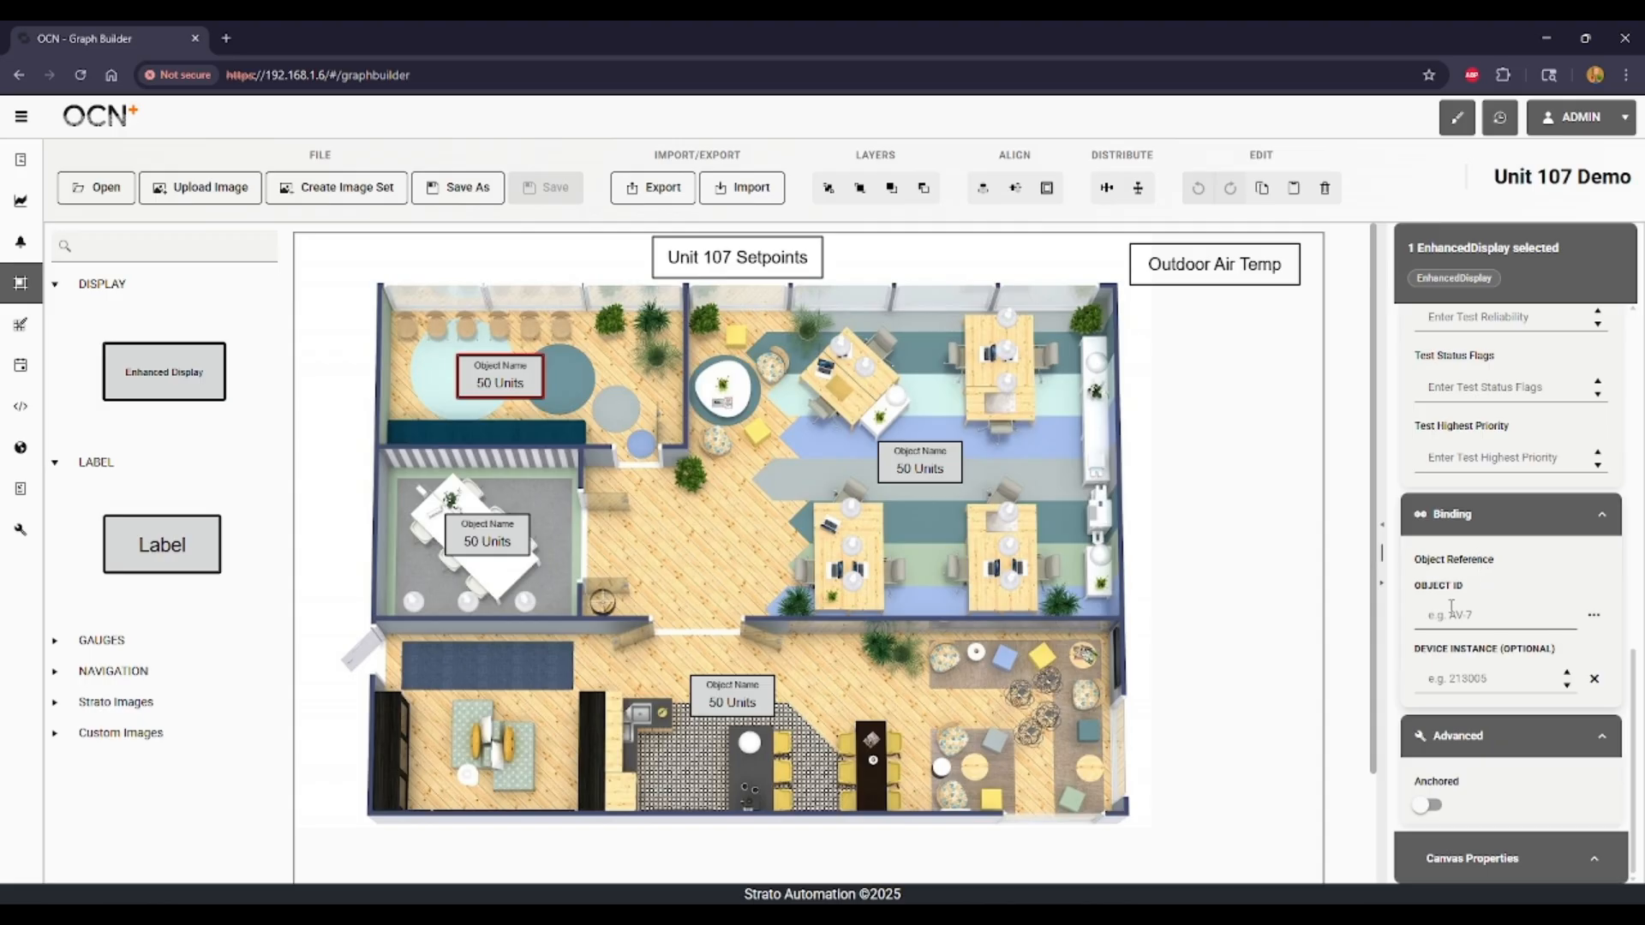
left_click(1440, 677)
left_click(1470, 611)
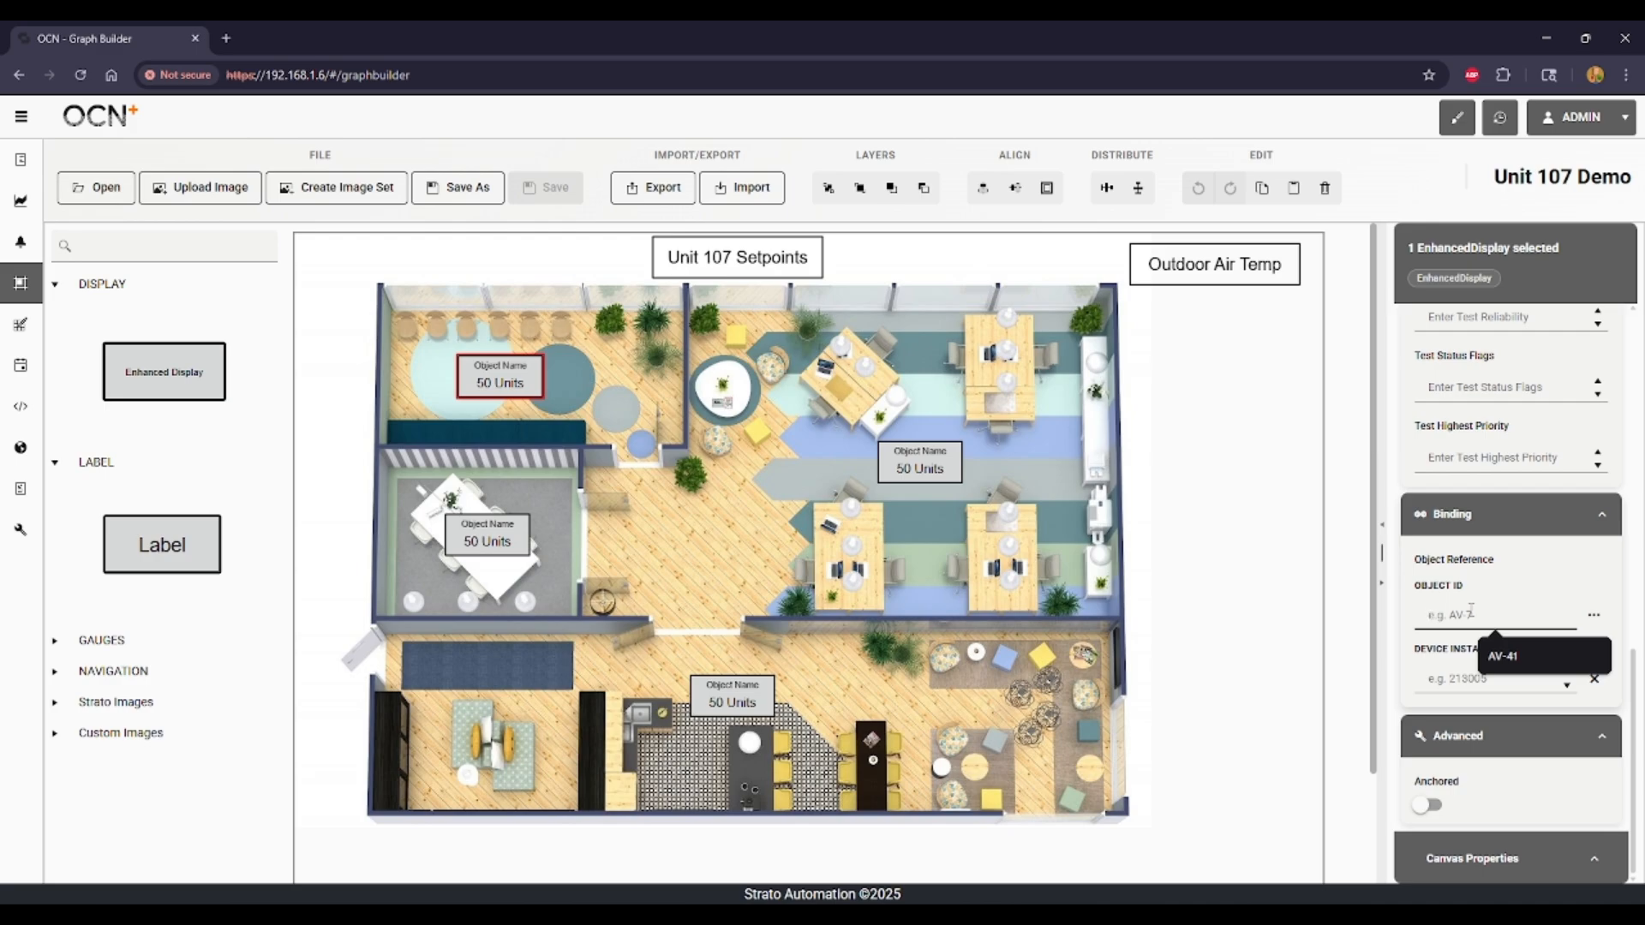
left_click(1449, 680)
left_click(1467, 614)
left_click(1531, 573)
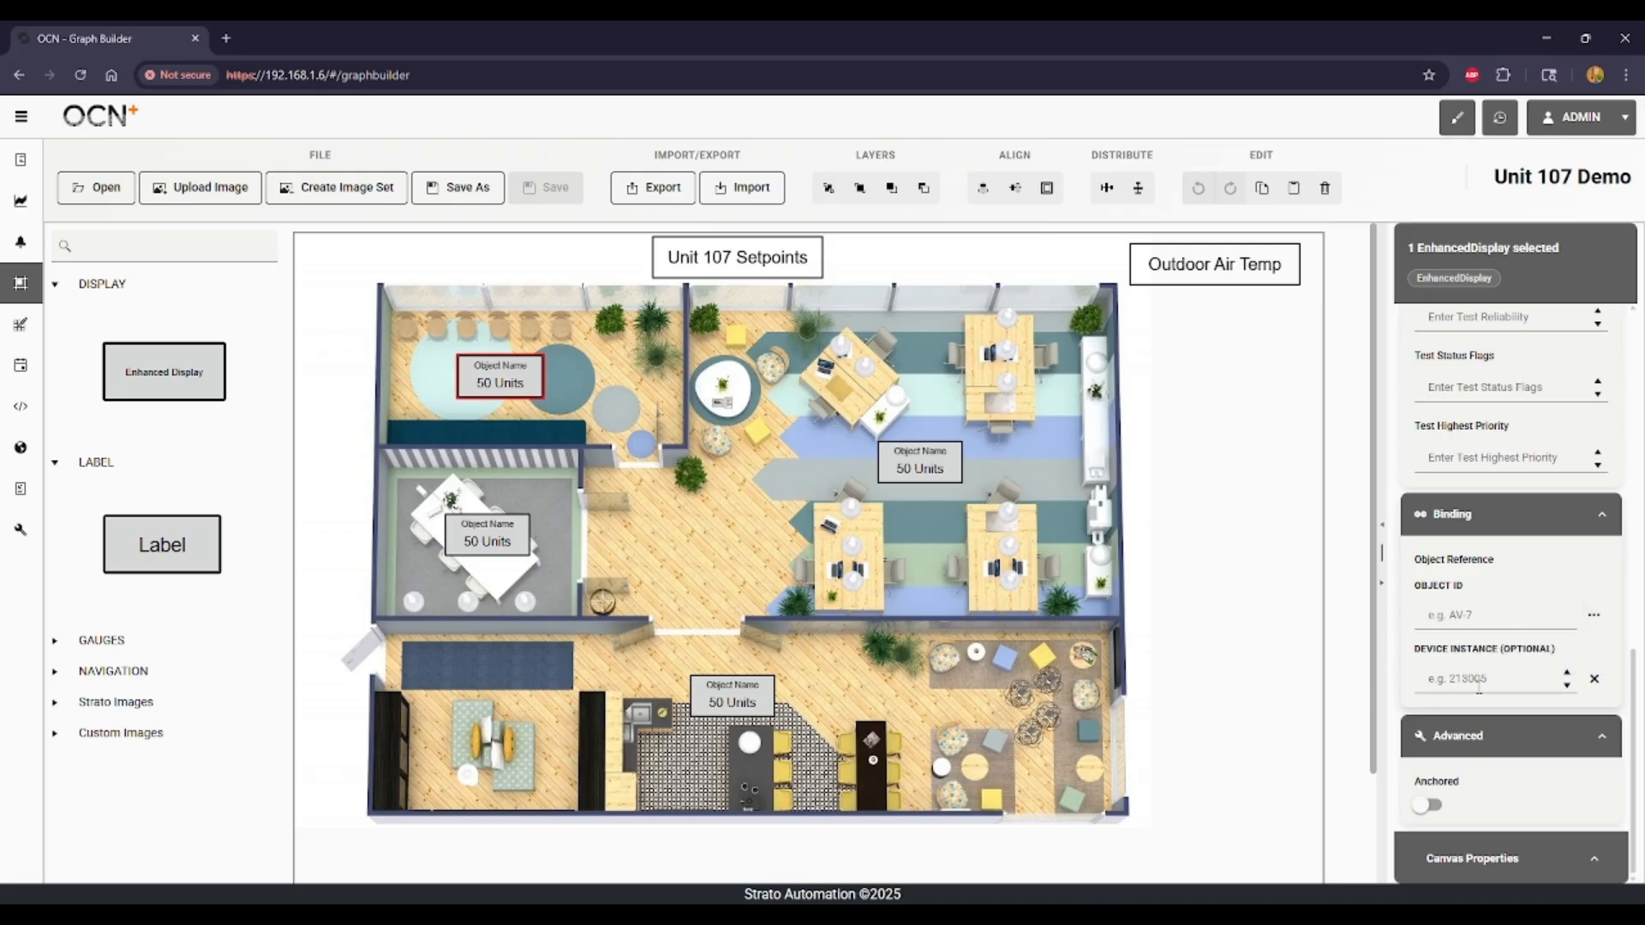
Step: Open the object reference selection for the lobby display and browse the available device objects
left_click(1594, 614)
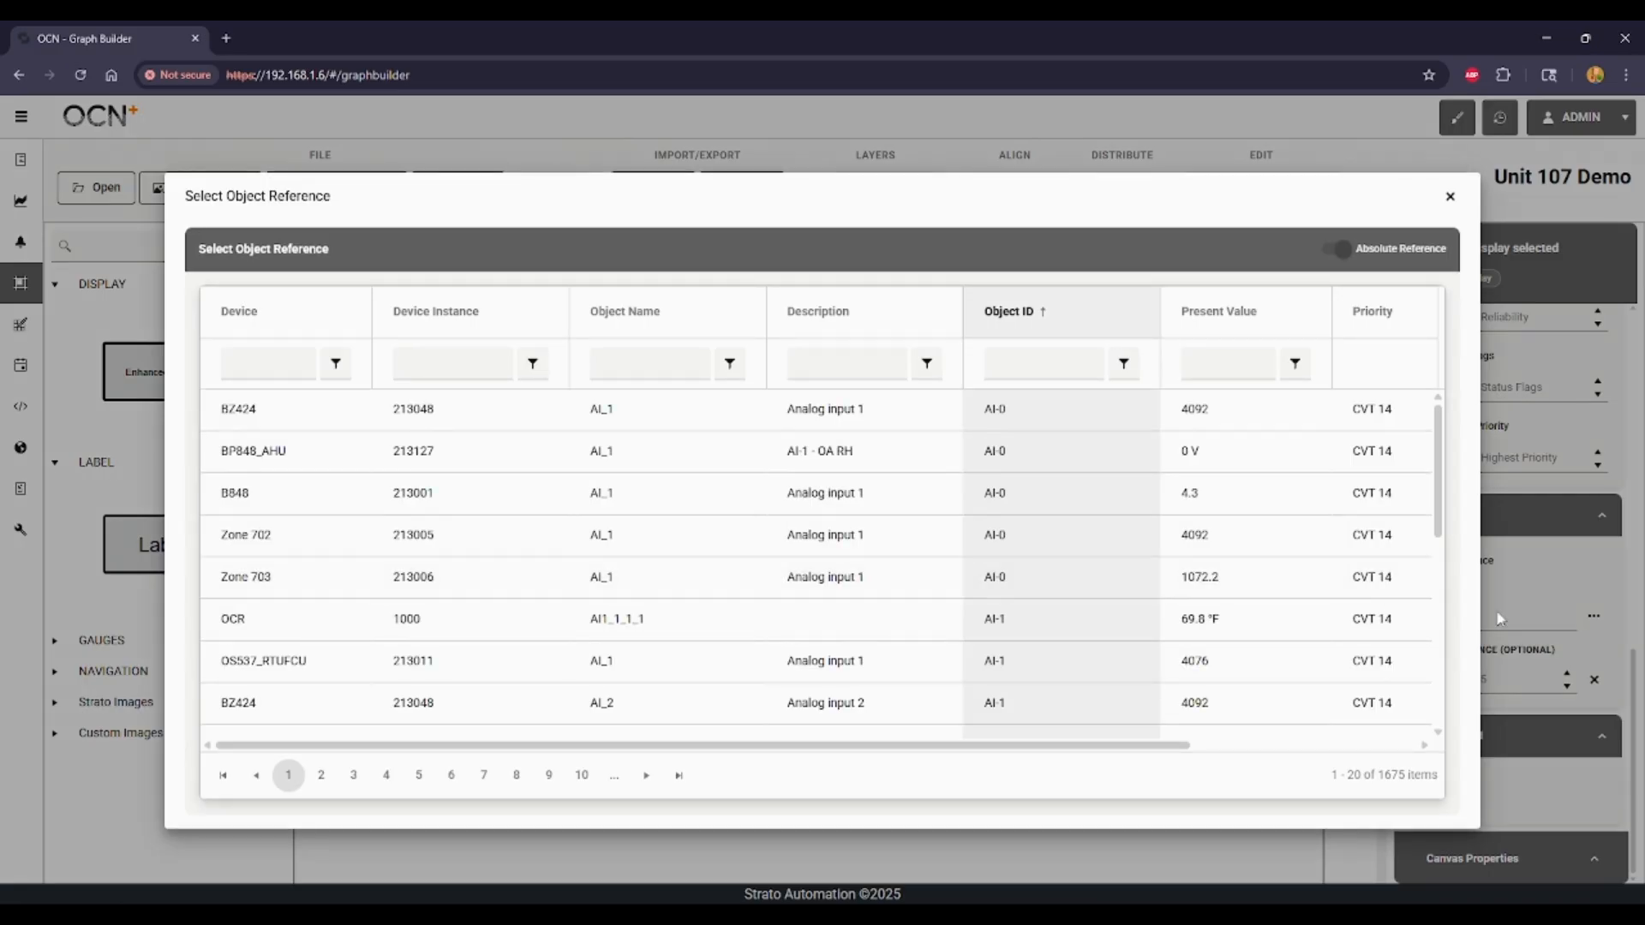
scroll(720, 479, "down", 3)
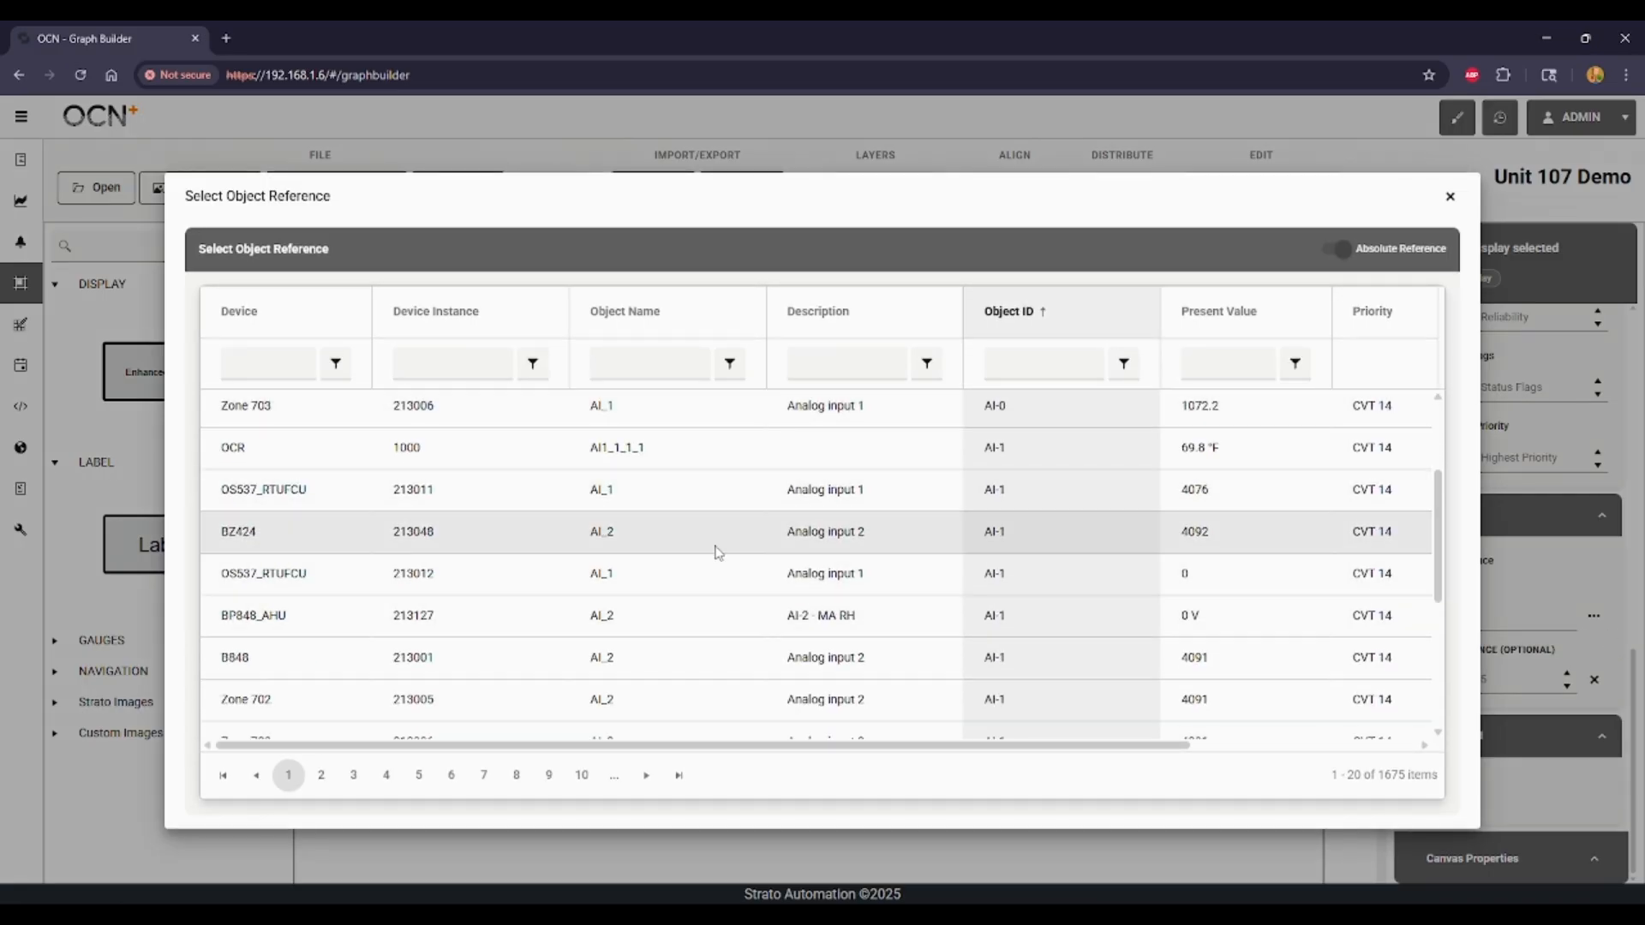
scroll(821, 617, "down", 5)
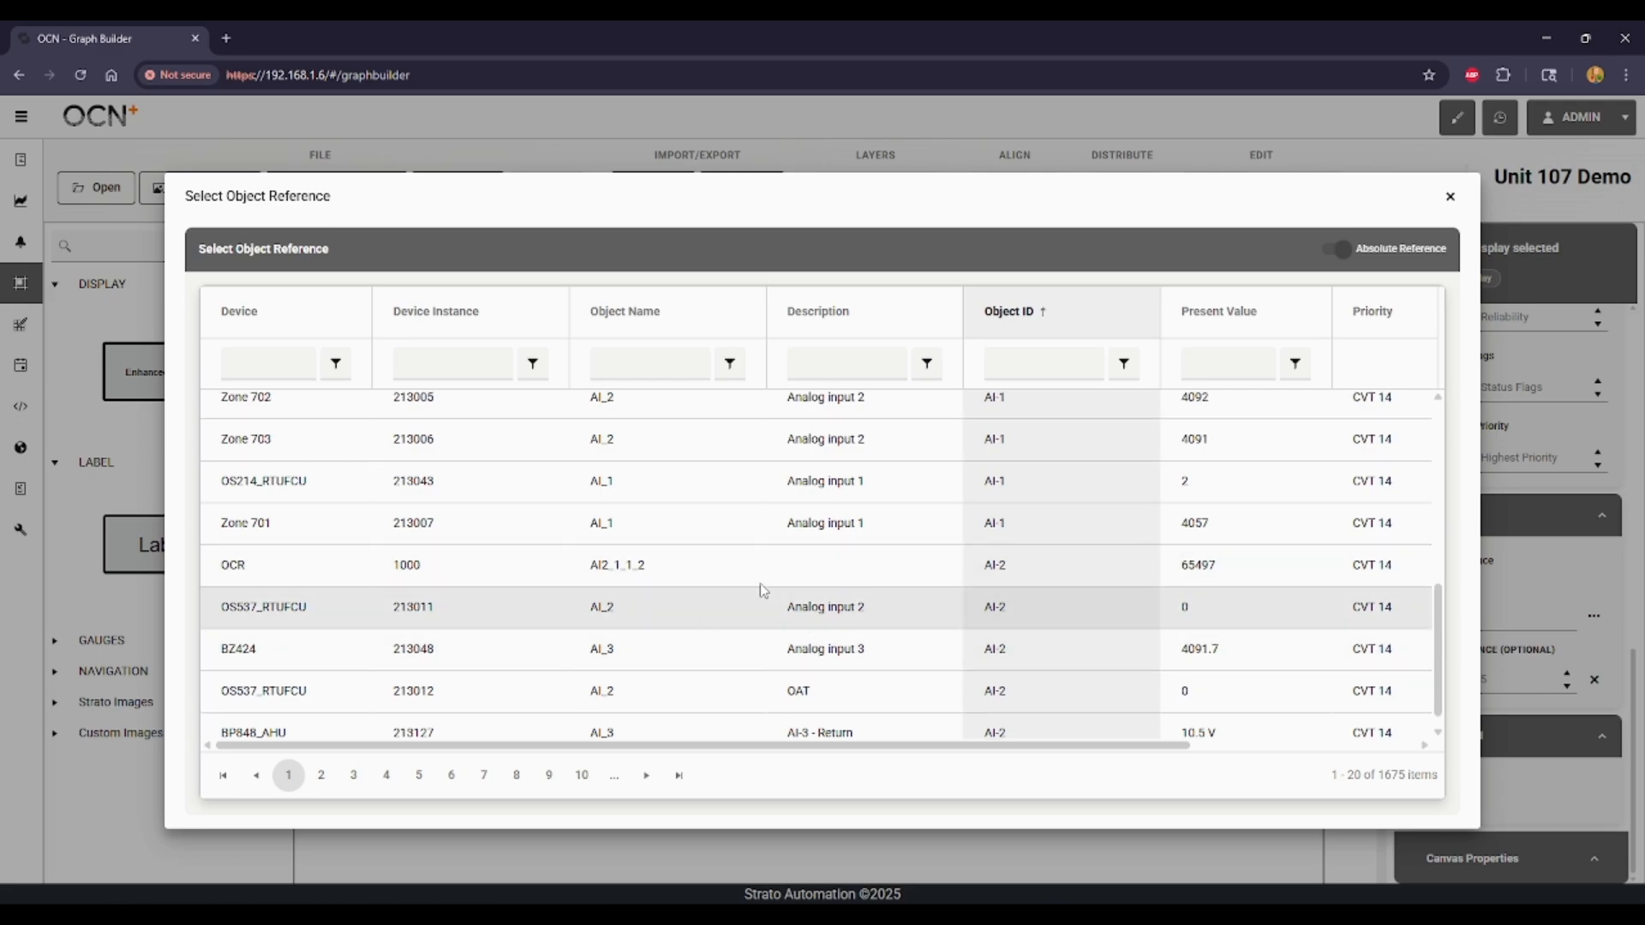
scroll(745, 600, "up", 5)
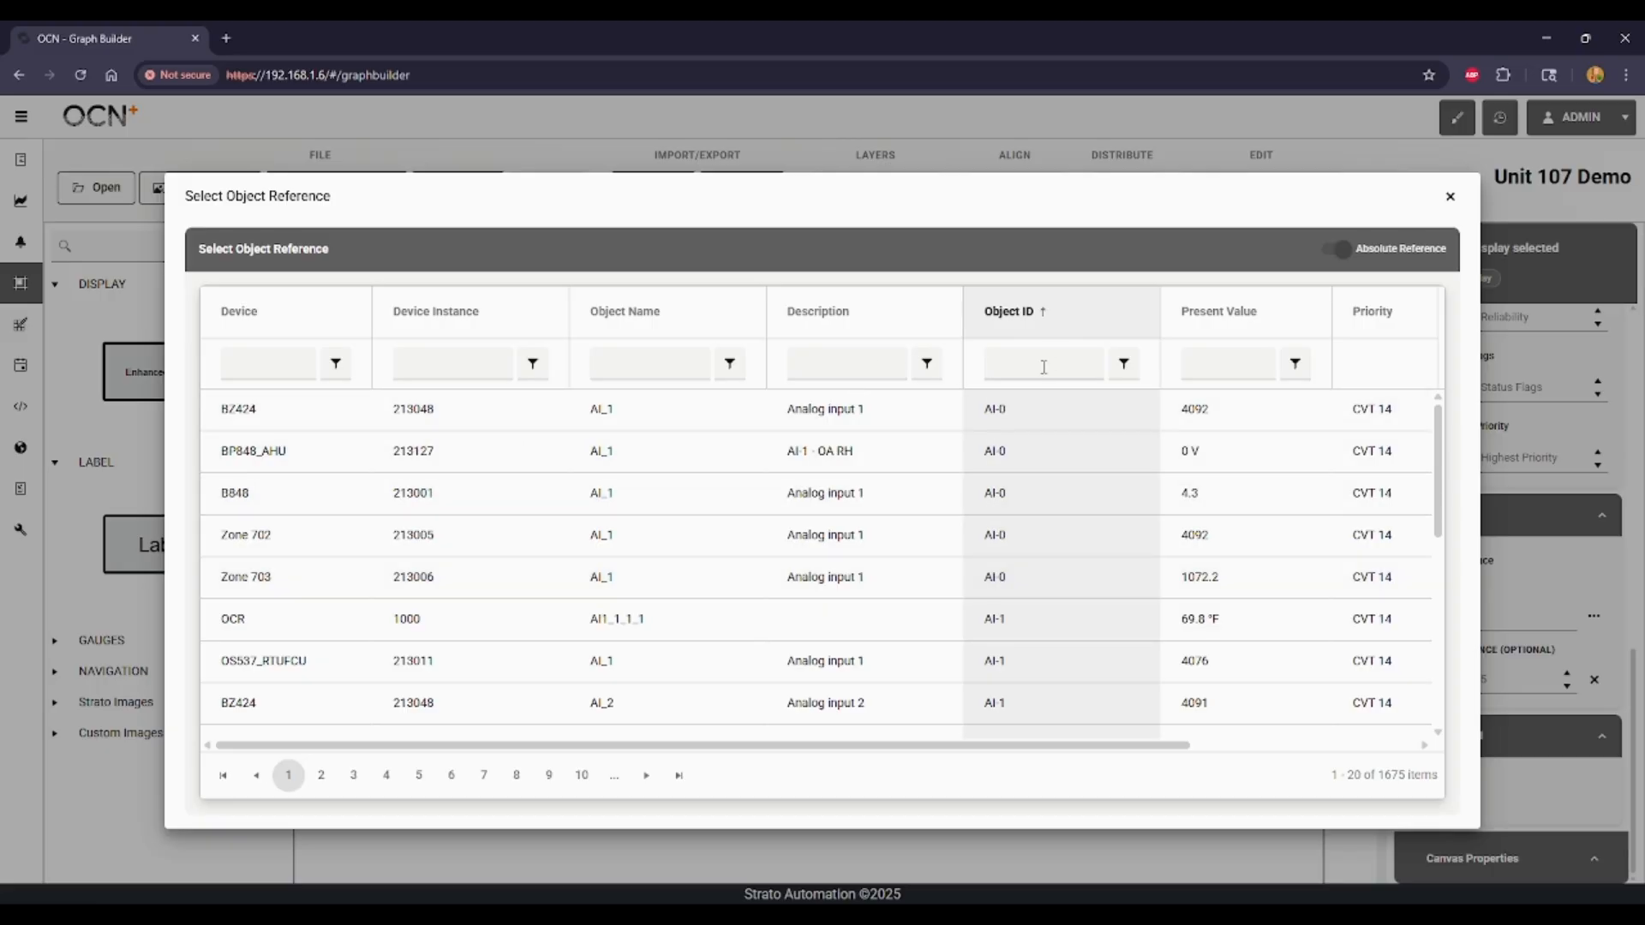
Step: Filter the object references by the description "setpoint", review the list and close the selection without choosing an object
left_click(672, 363)
left_click(1037, 367)
left_click(864, 360)
type("setpoint")
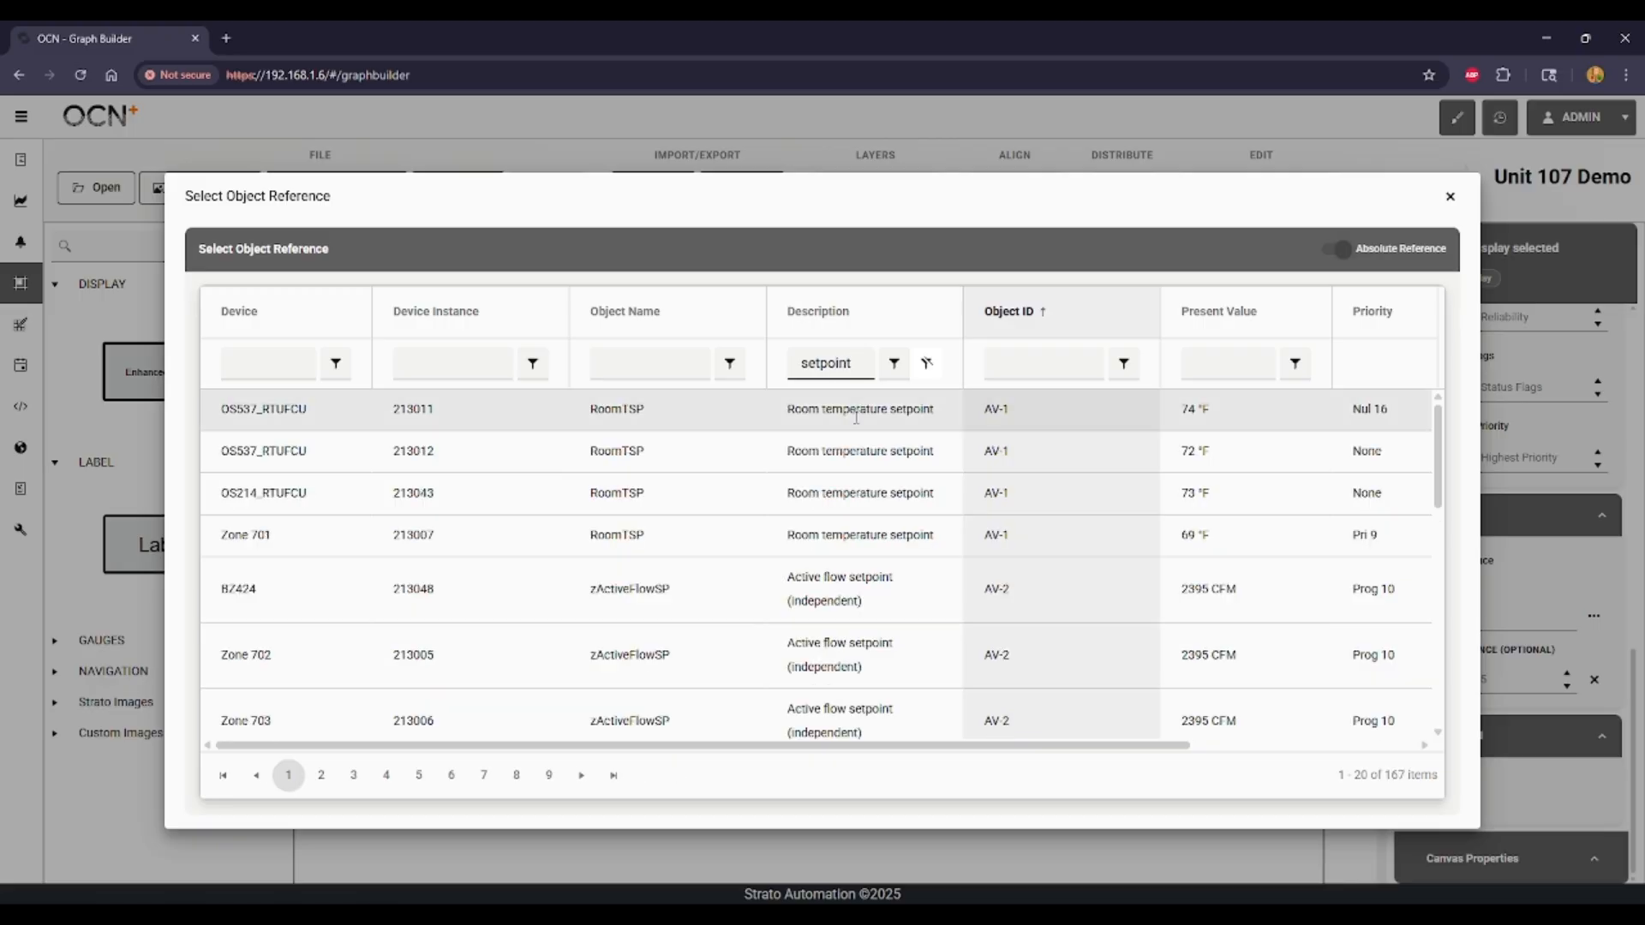
scroll(857, 437, "up", 1)
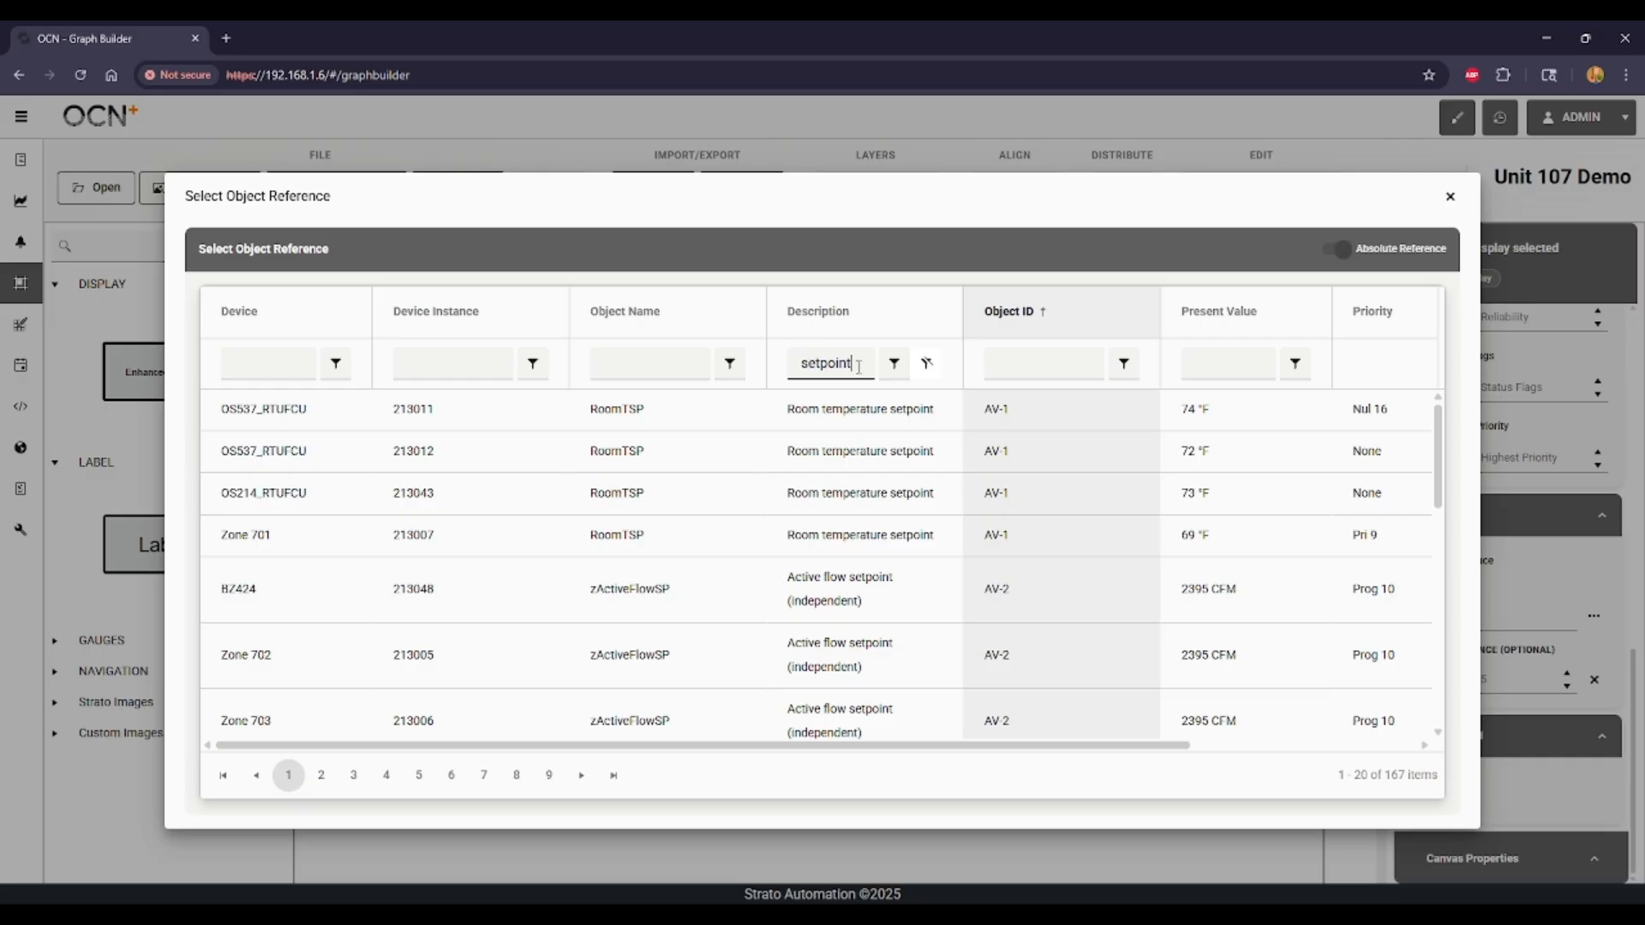
scroll(846, 527, "down", 2)
scroll(853, 535, "up", 2)
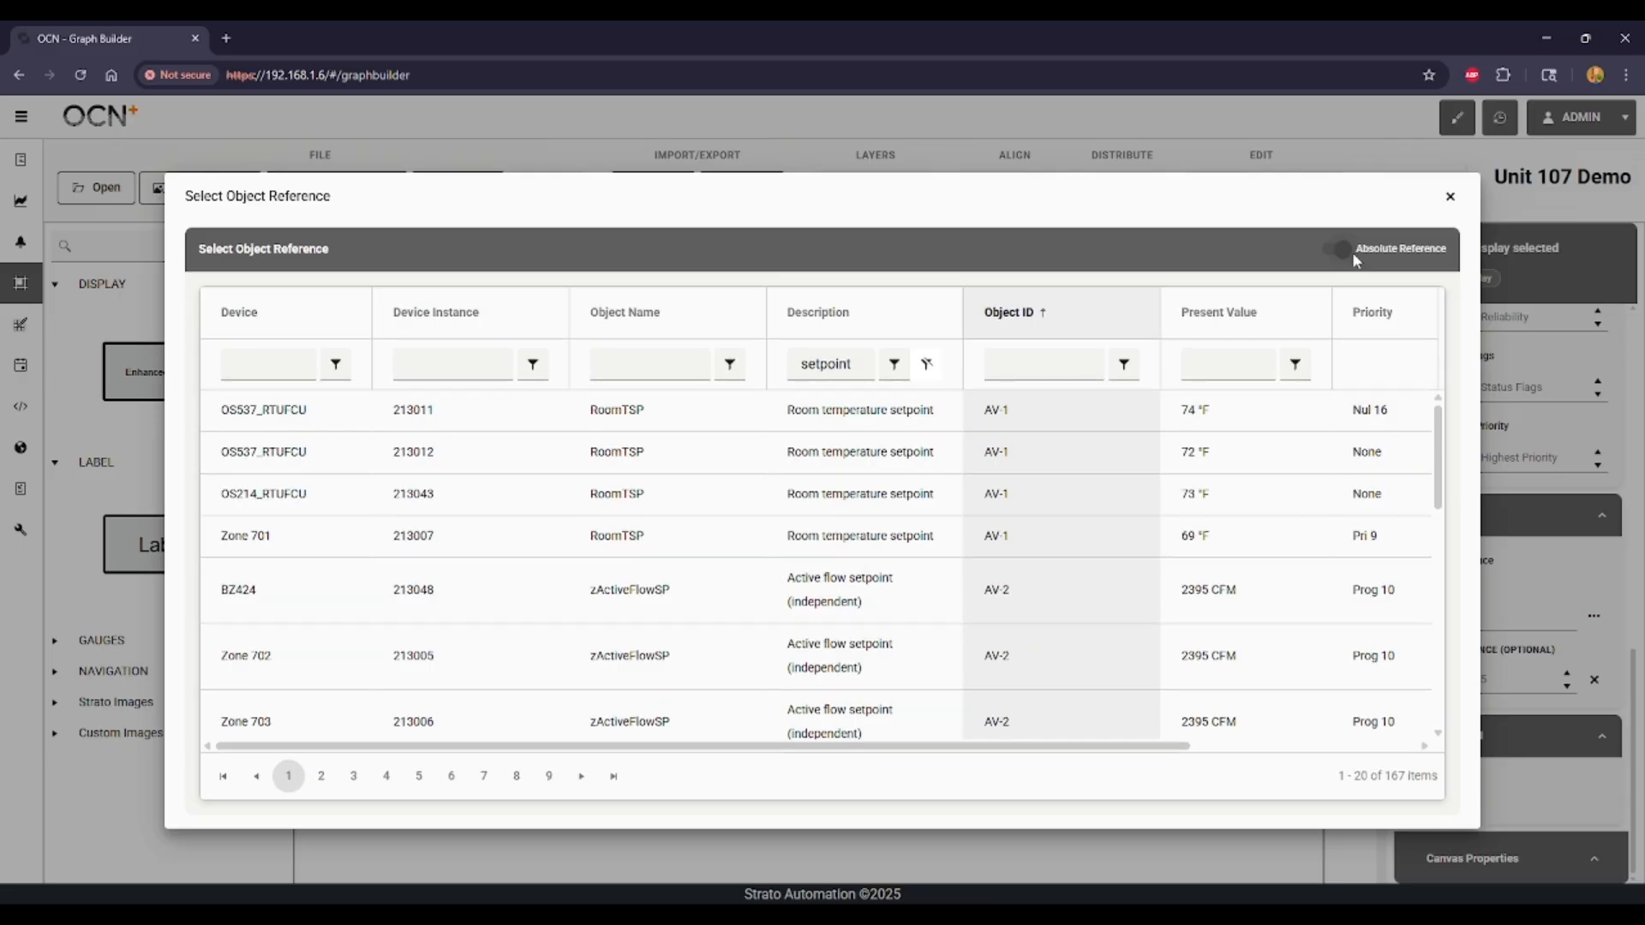
left_click(1353, 254)
left_click(1450, 196)
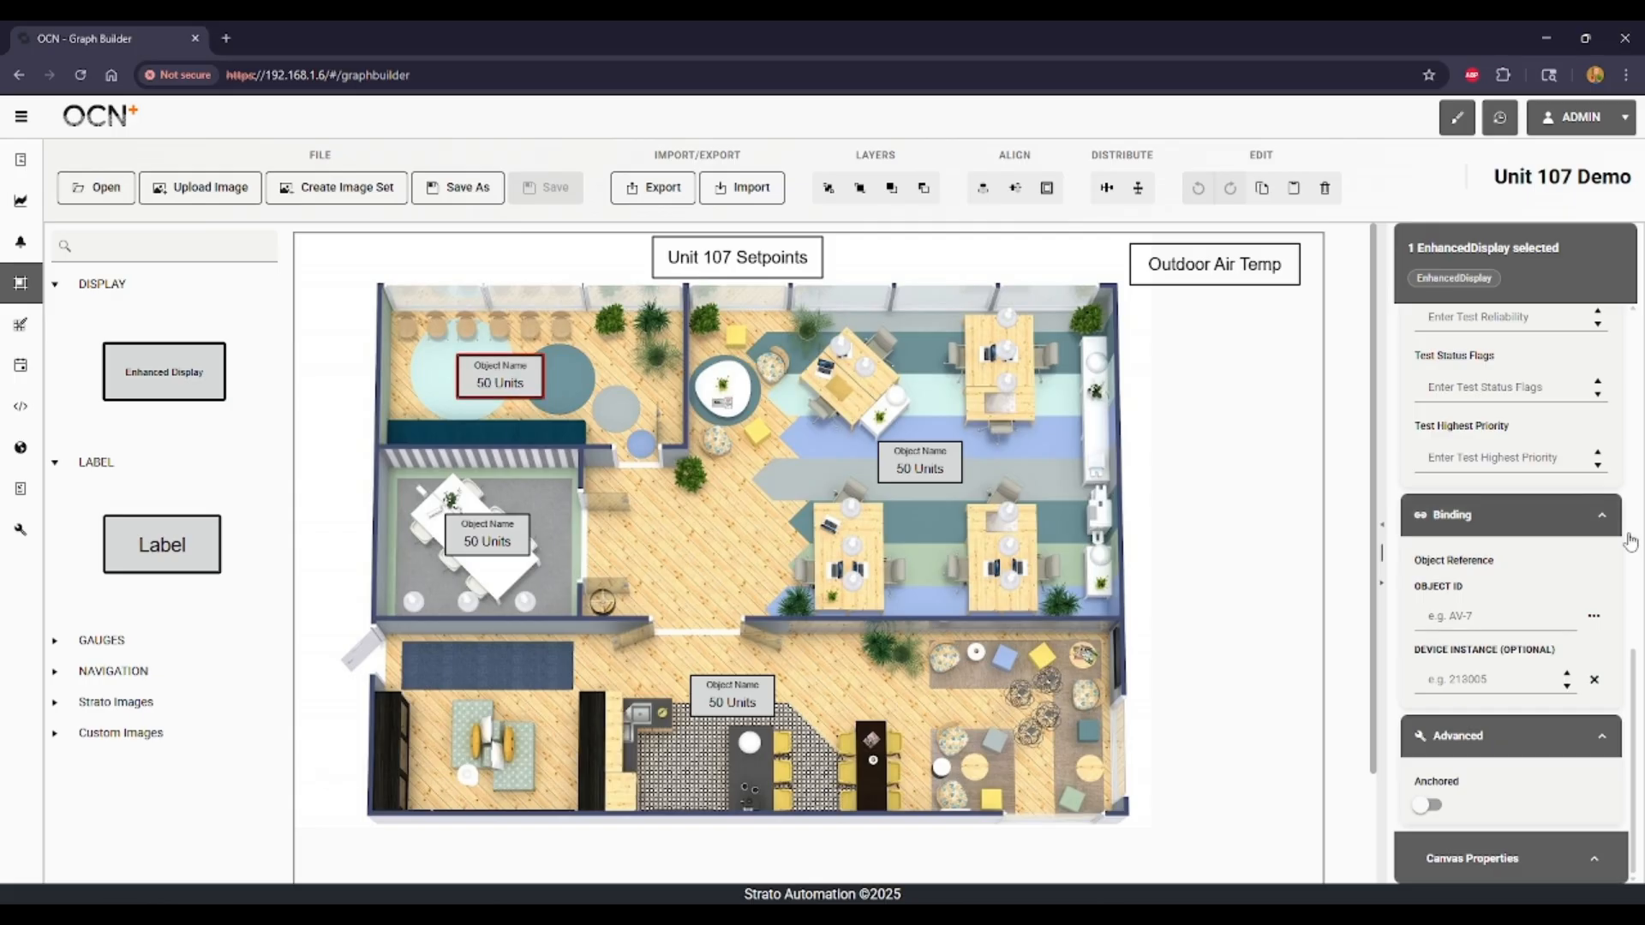
Step: Bind the lobby display to object AV-42 on device instance 213048 and deselect it
left_click(1467, 610)
type("AV-42")
left_click(1468, 673)
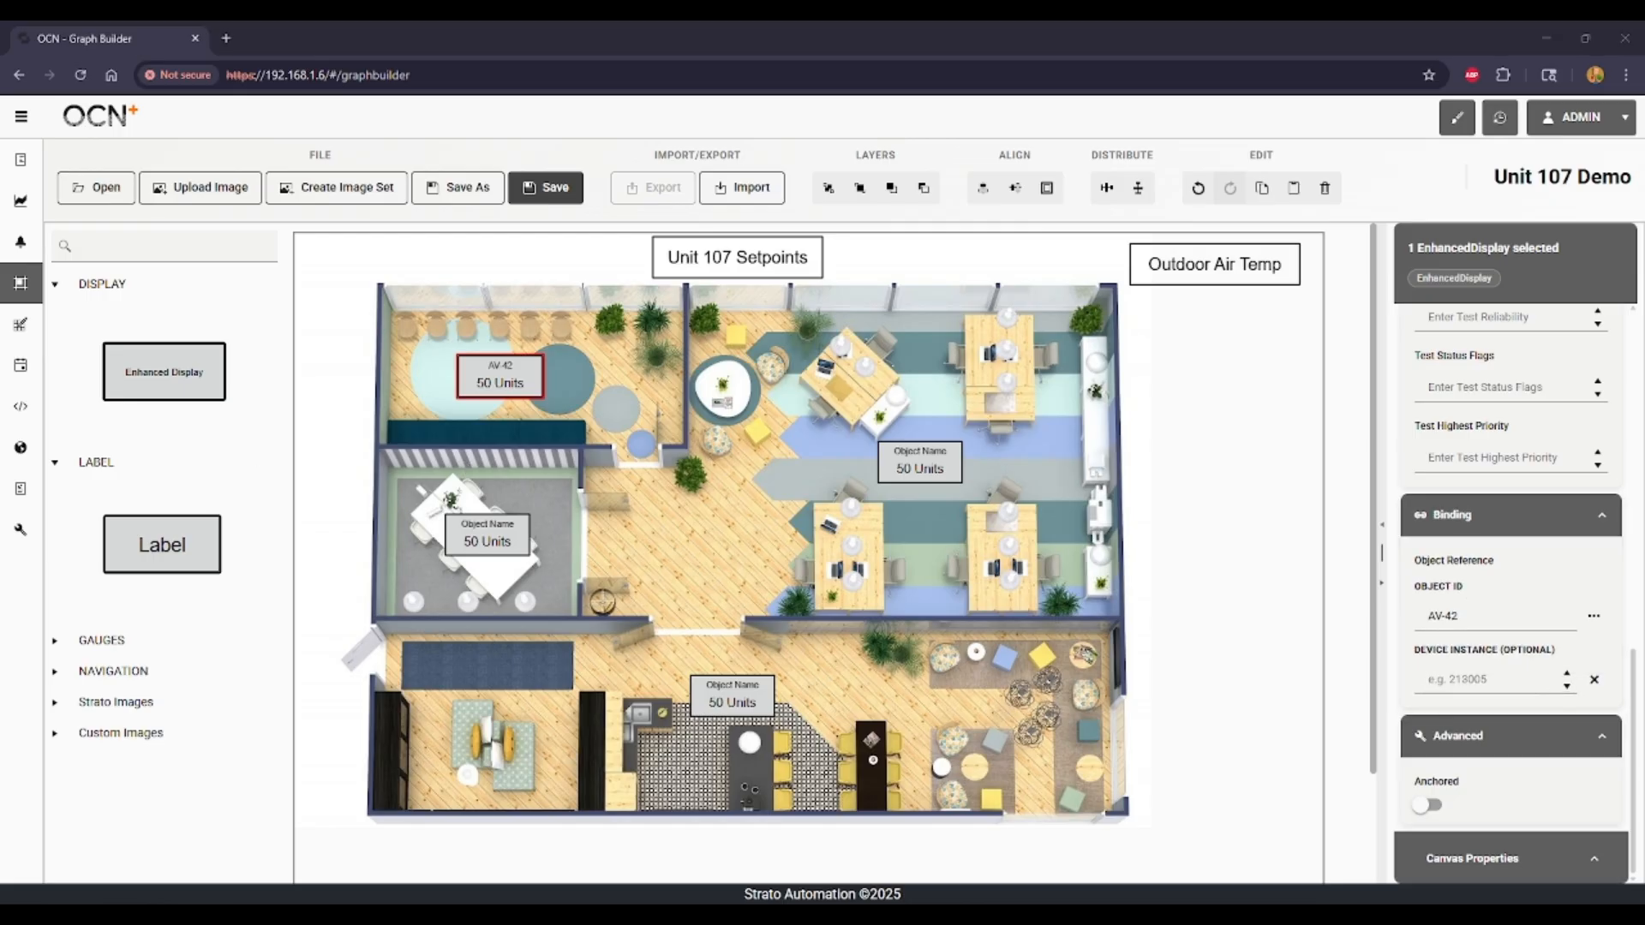
left_click(1454, 677)
type("213048")
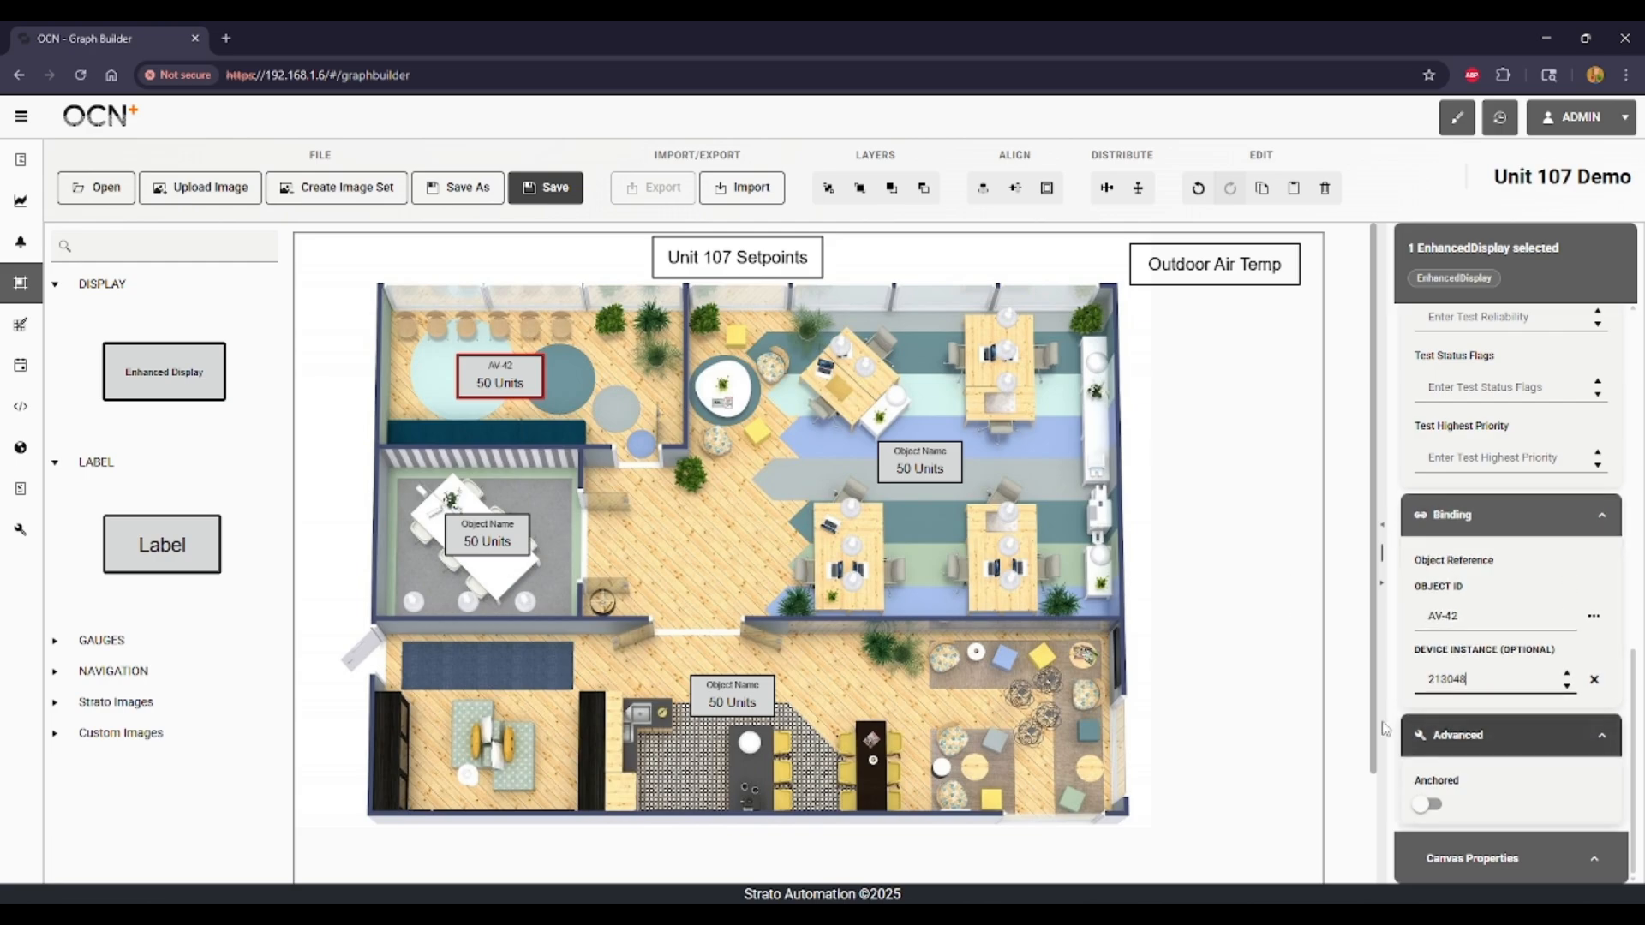
scroll(1551, 647, "up", 1)
scroll(1512, 677, "down", 1)
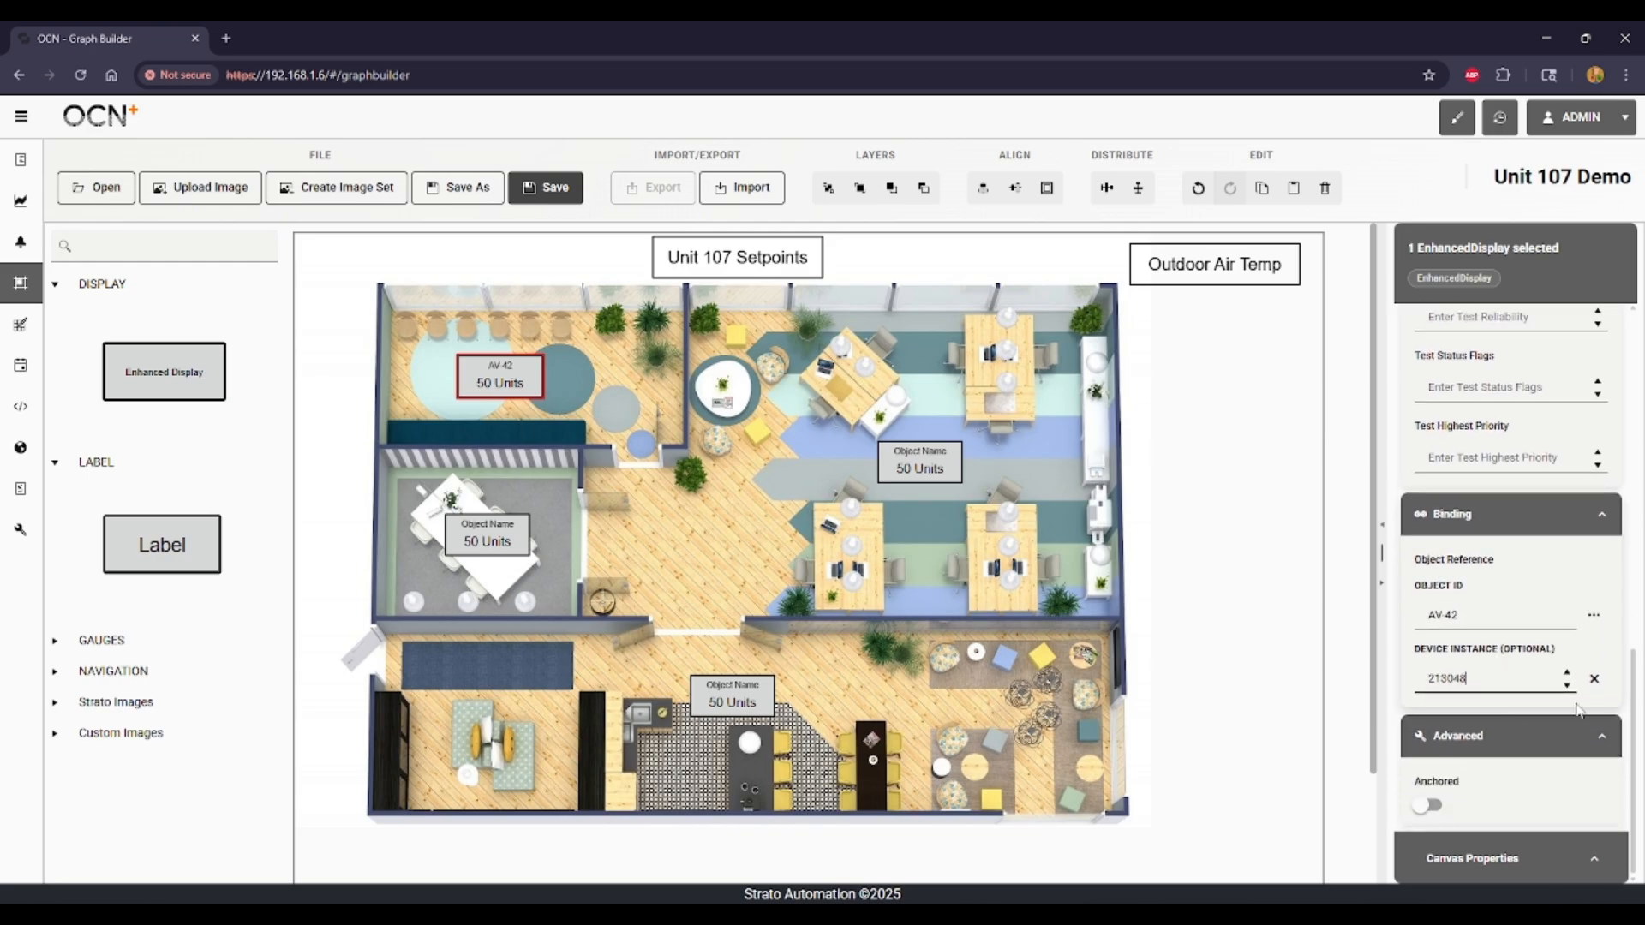
left_click(1197, 561)
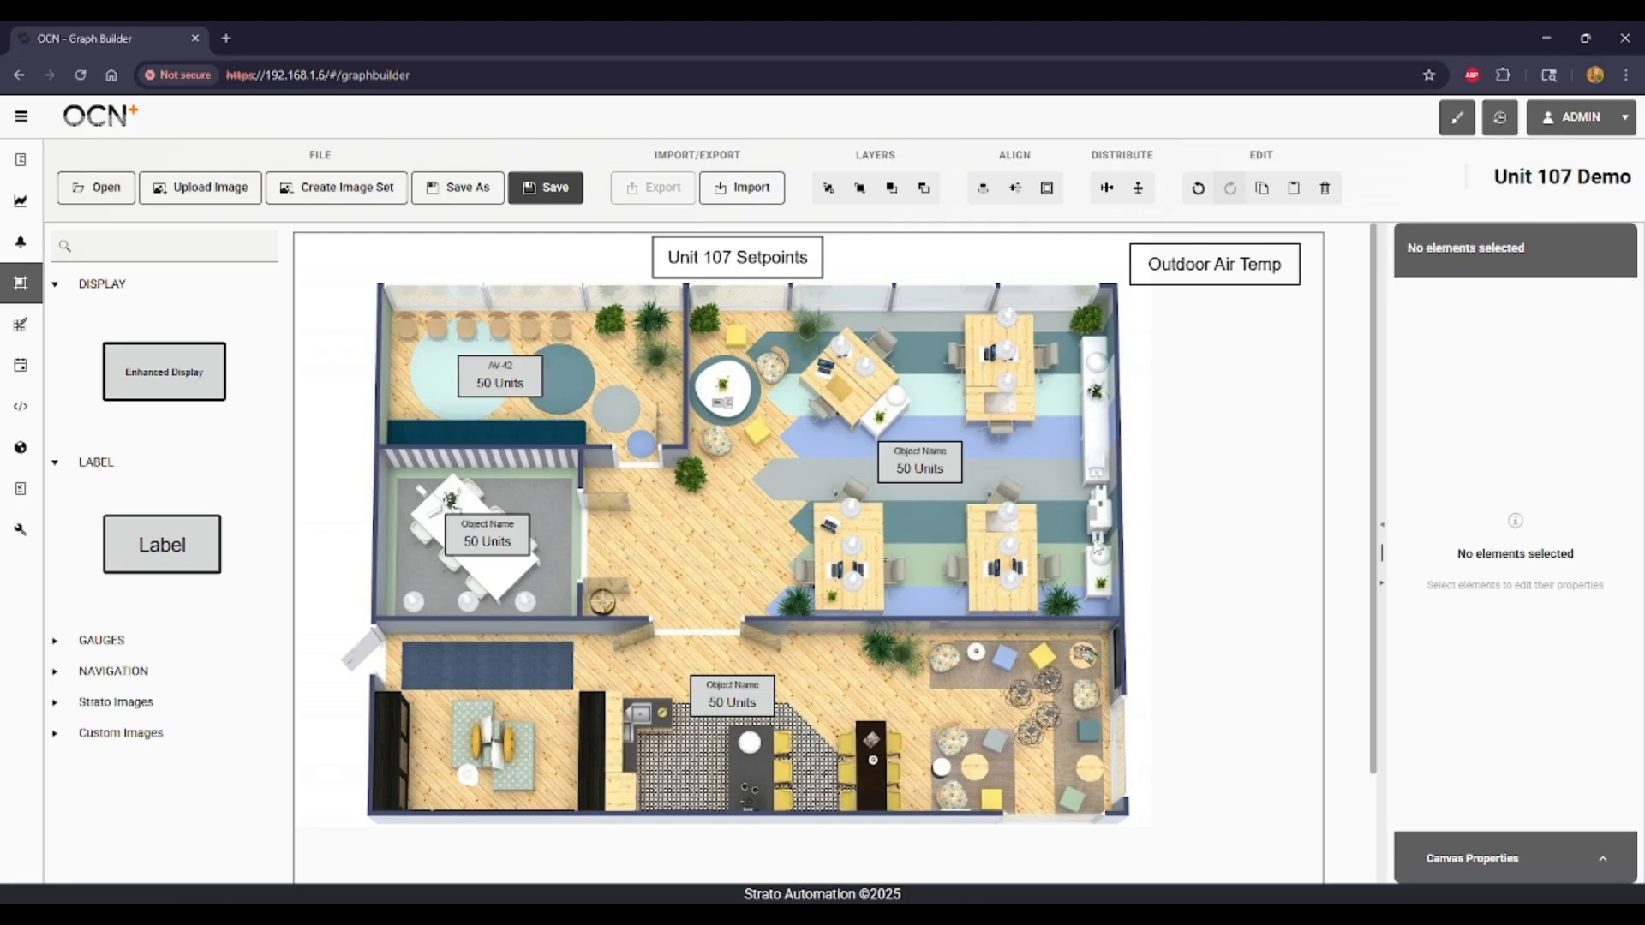
Step: Select each of the floor plan's four Enhanced Displays individually, ending on the lobby display
left_click(567, 387)
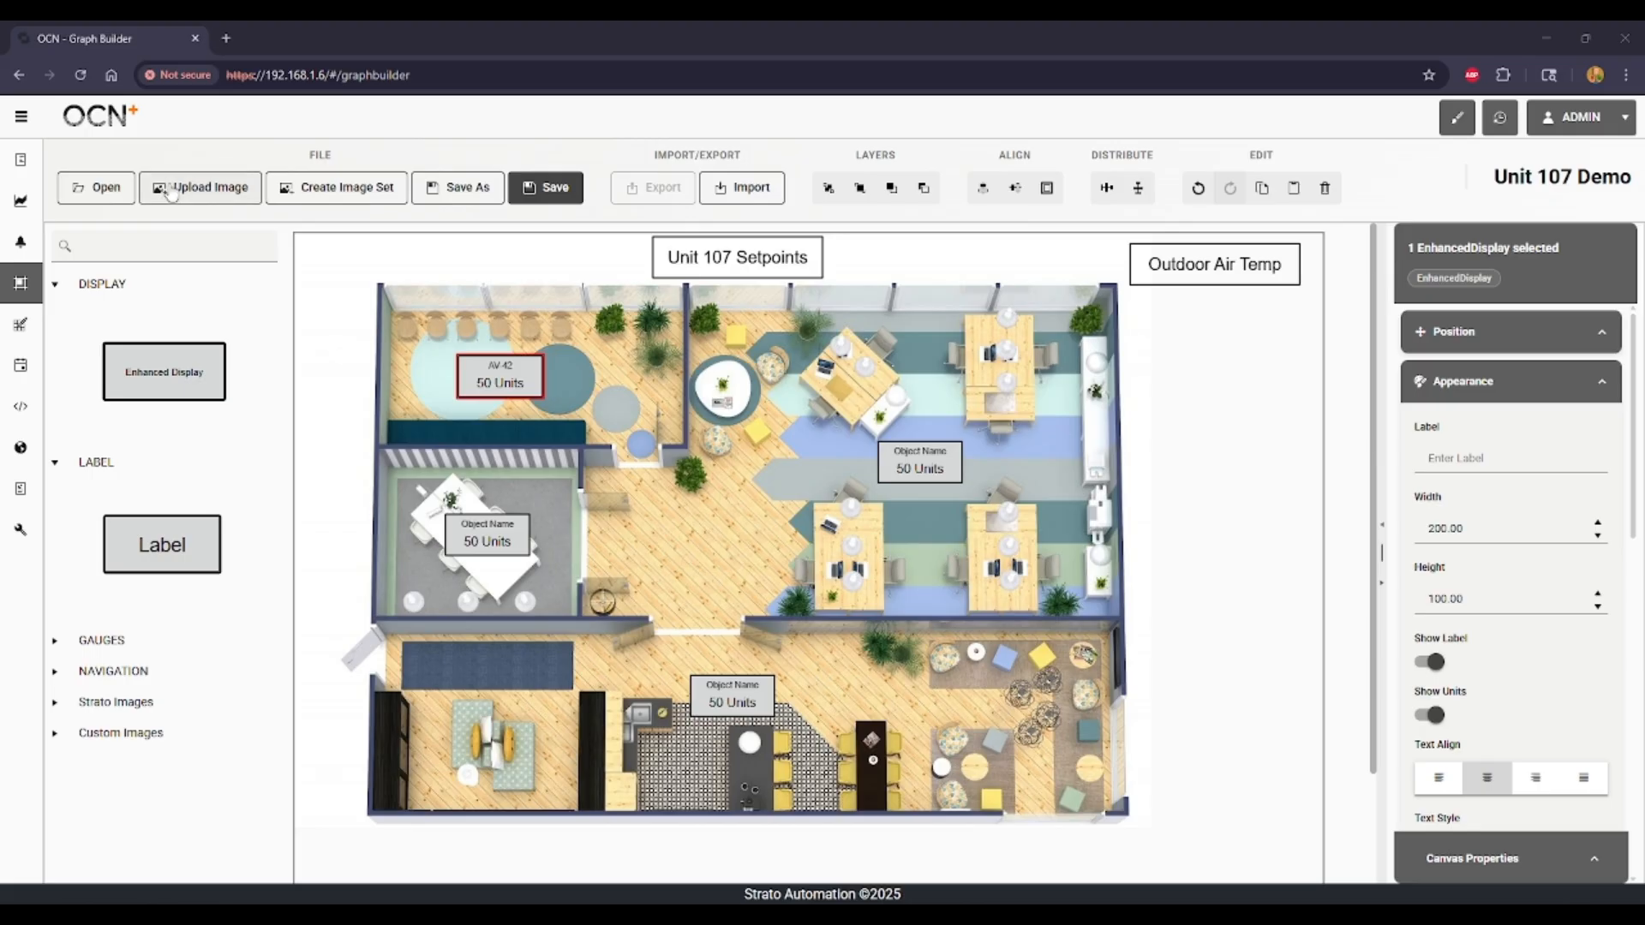
left_click(495, 536)
left_click(743, 705)
left_click(929, 467)
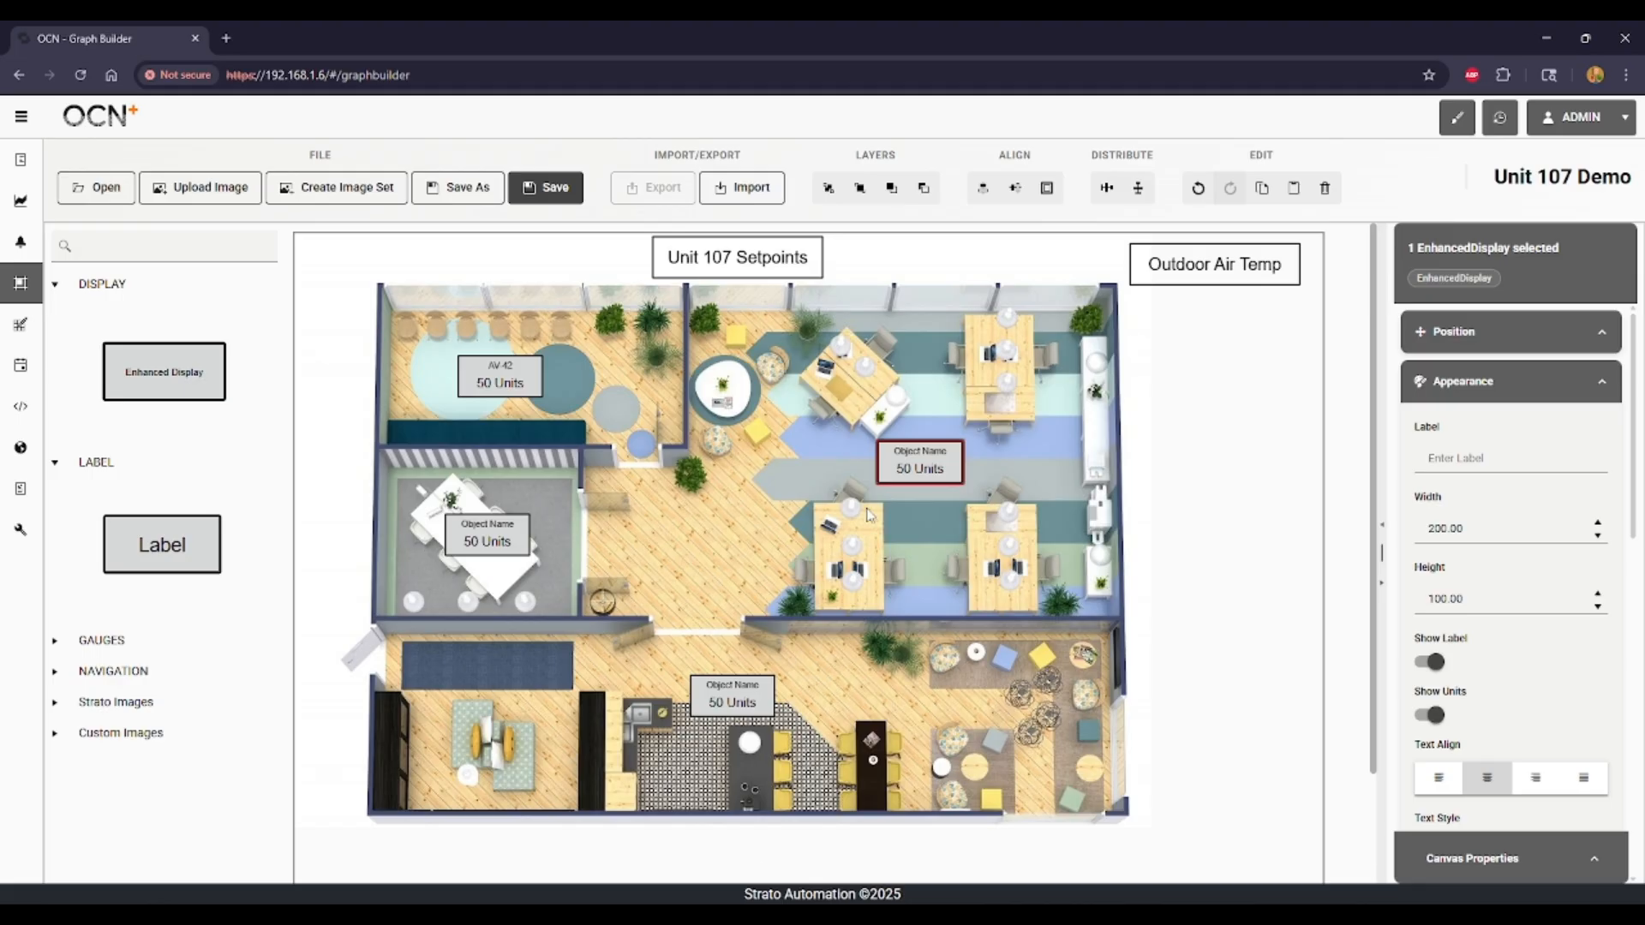
left_click(532, 383)
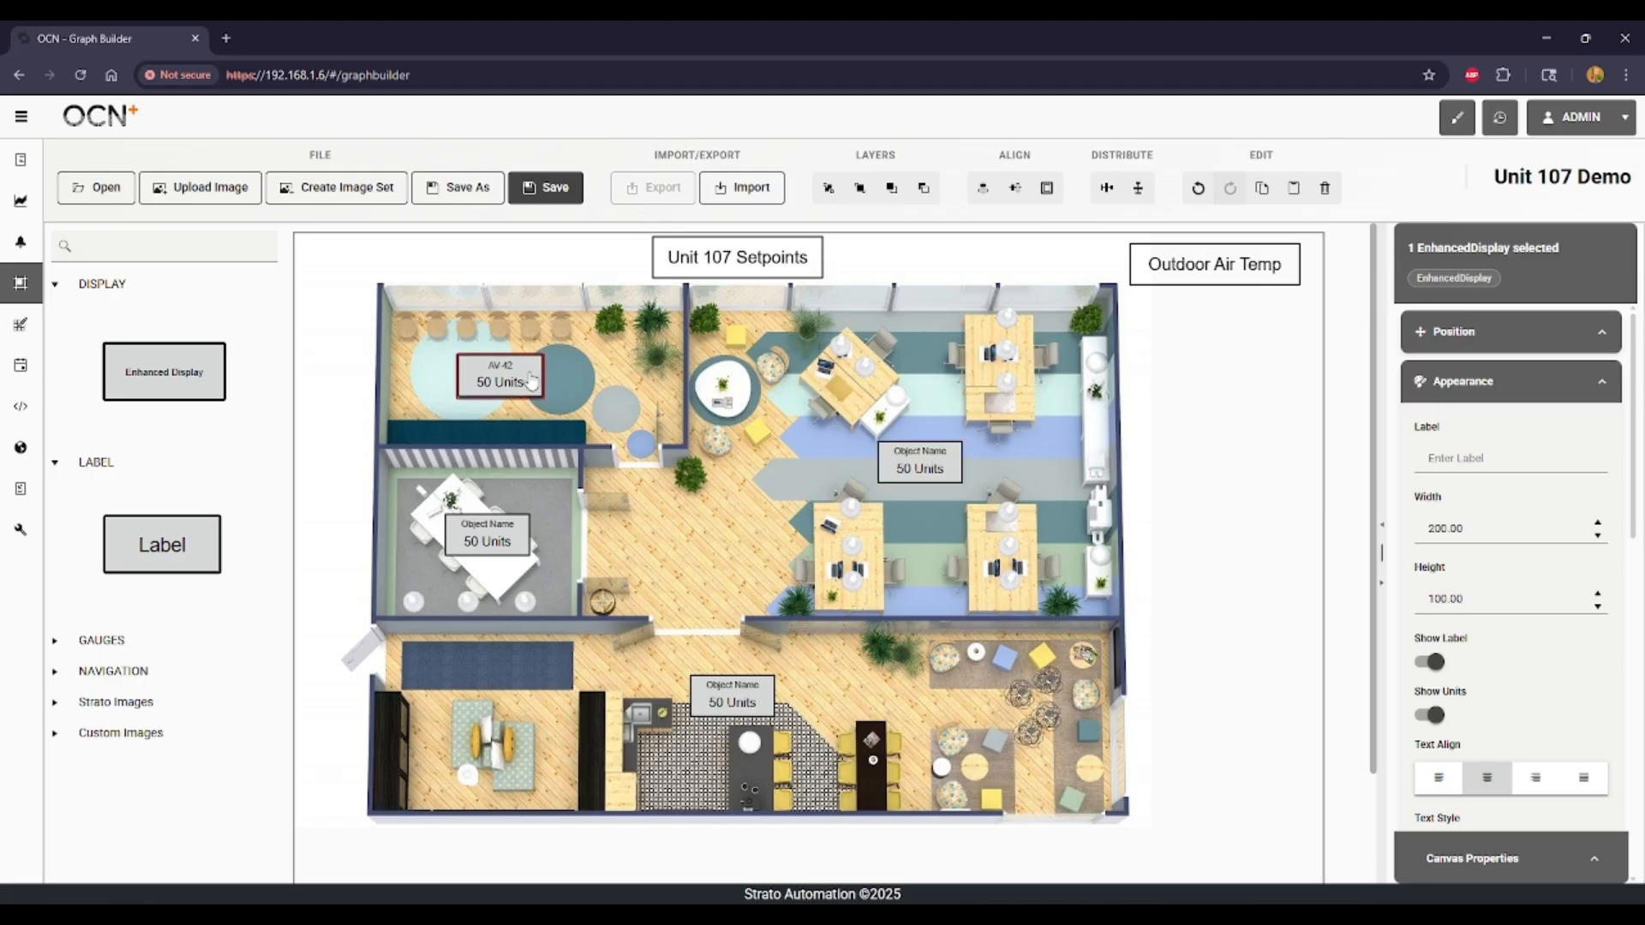
left_click(513, 385)
Step: Select the floor plan's four Enhanced Displays together, covering the meeting room, lobby, kitchen and office
left_click(504, 540)
left_click(517, 390, "shift")
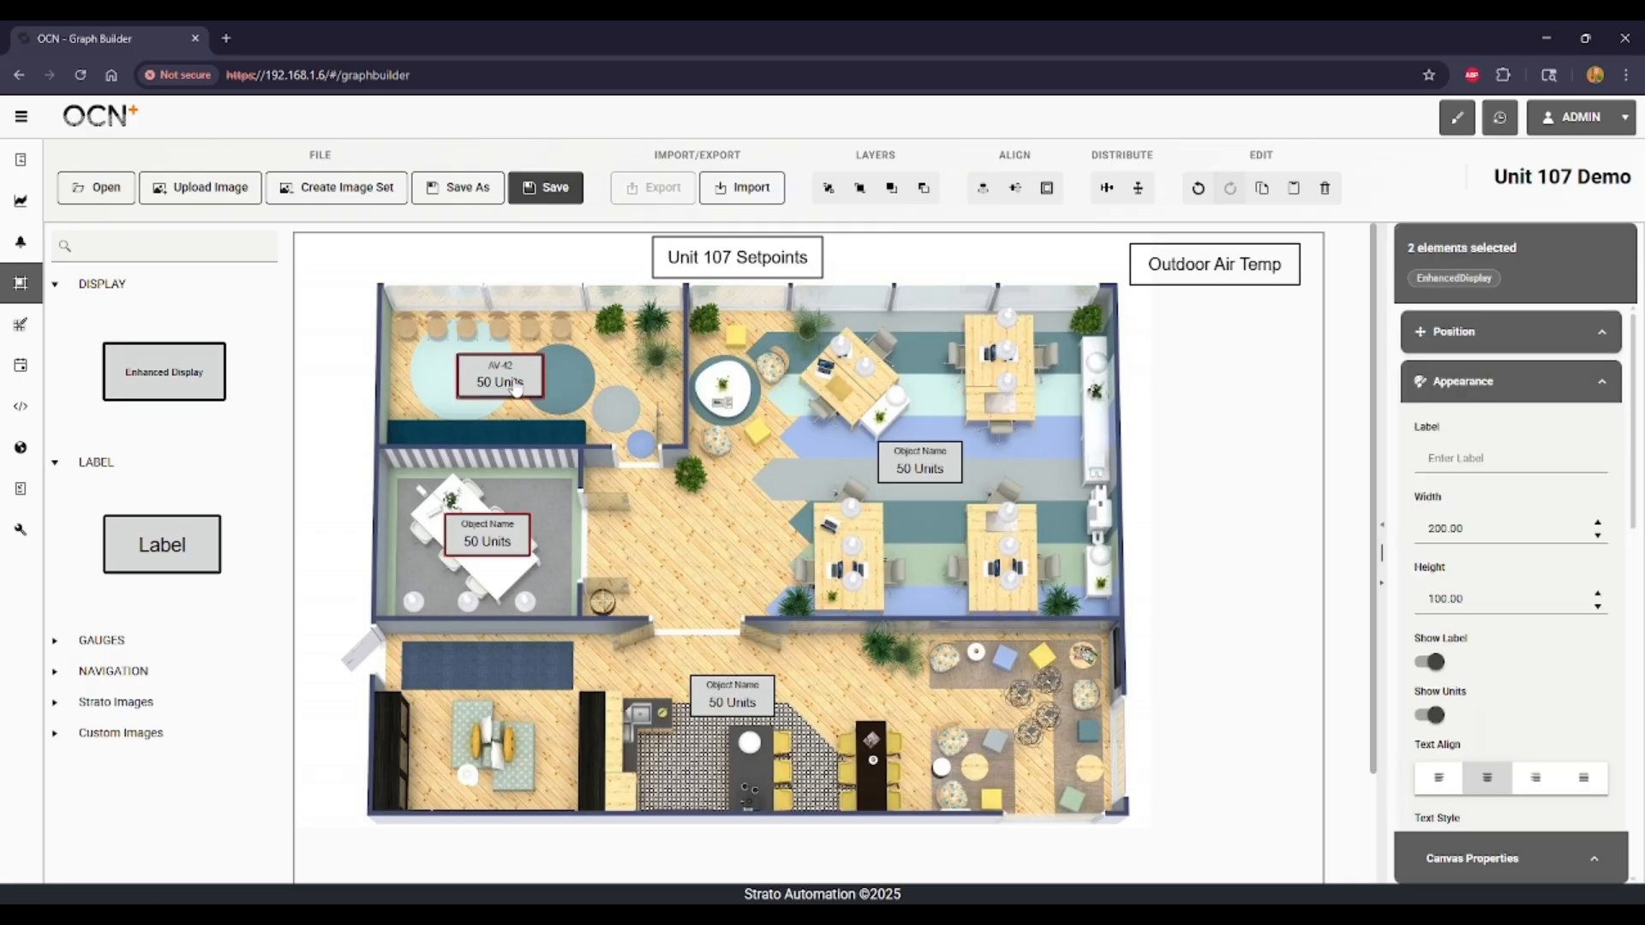
left_click(732, 698, "shift")
left_click(945, 481, "shift")
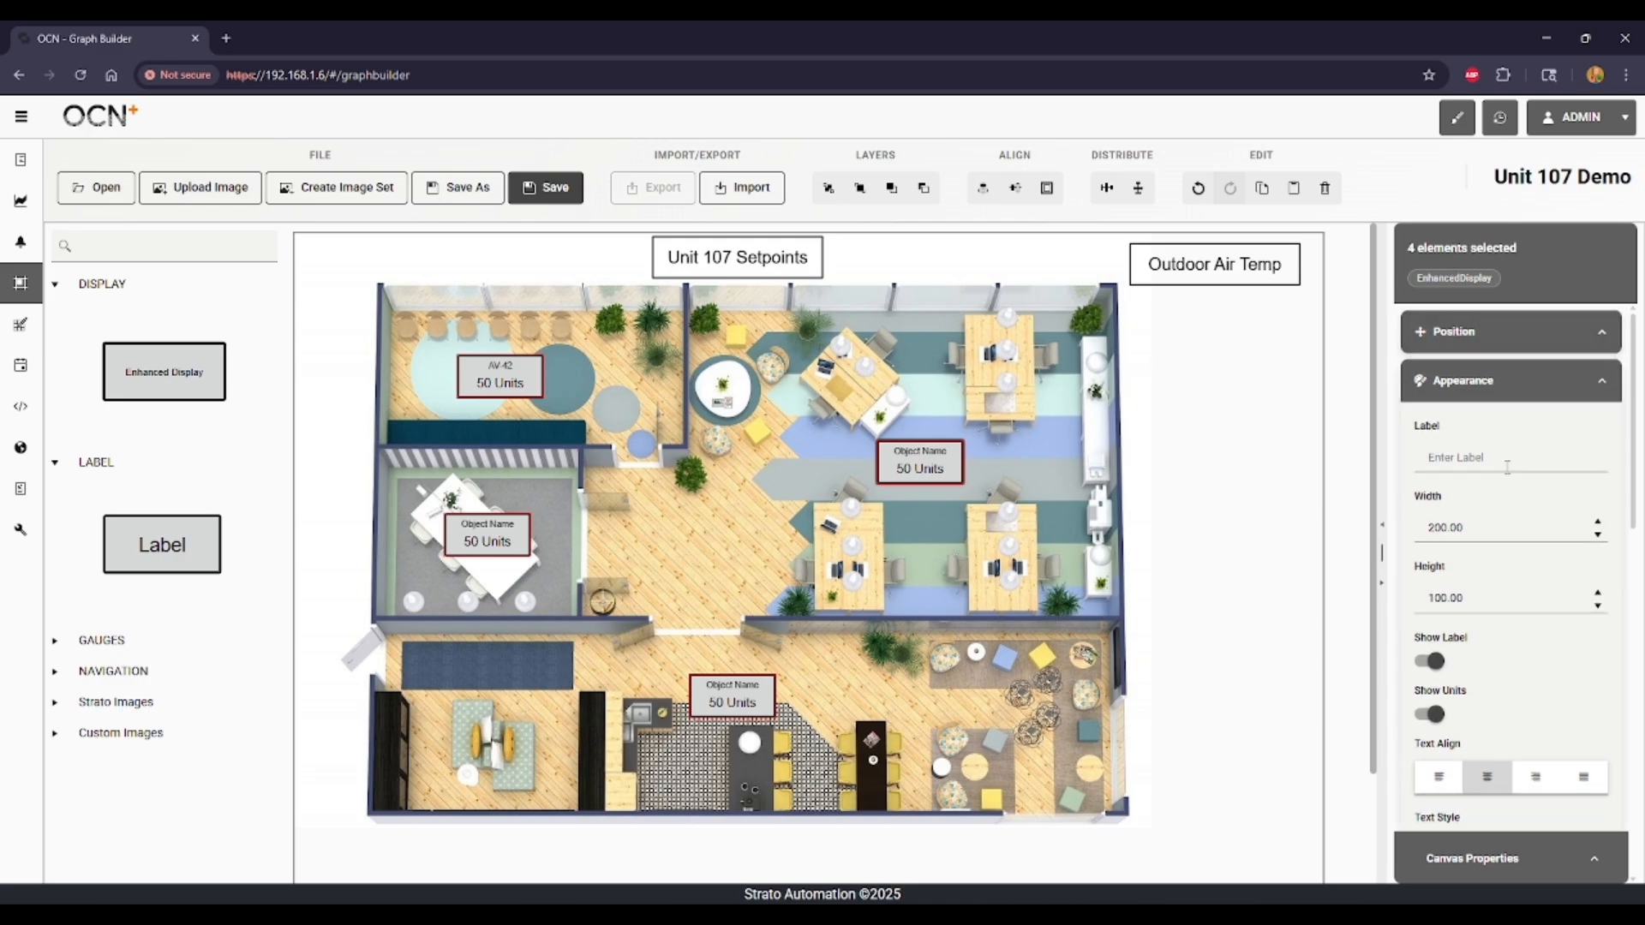
Step: Examine the shared position, appearance, formatting and binding properties of the four selected displays
scroll(1495, 532, "down", 10)
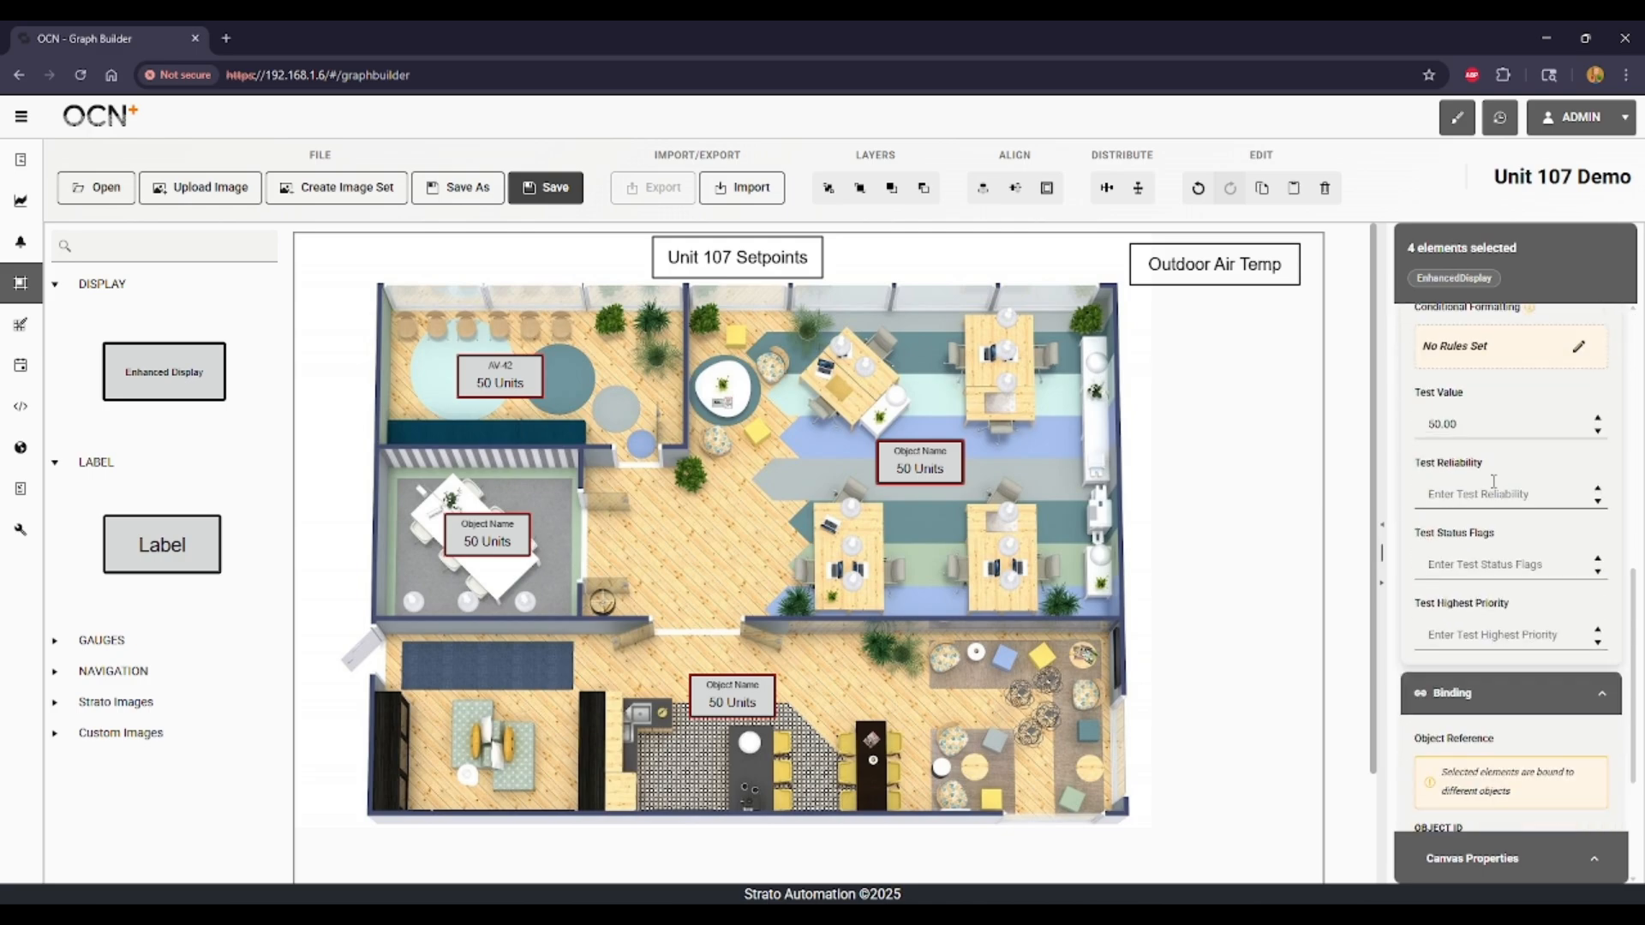
scroll(1495, 482, "down", 3)
scroll(1495, 513, "up", 12)
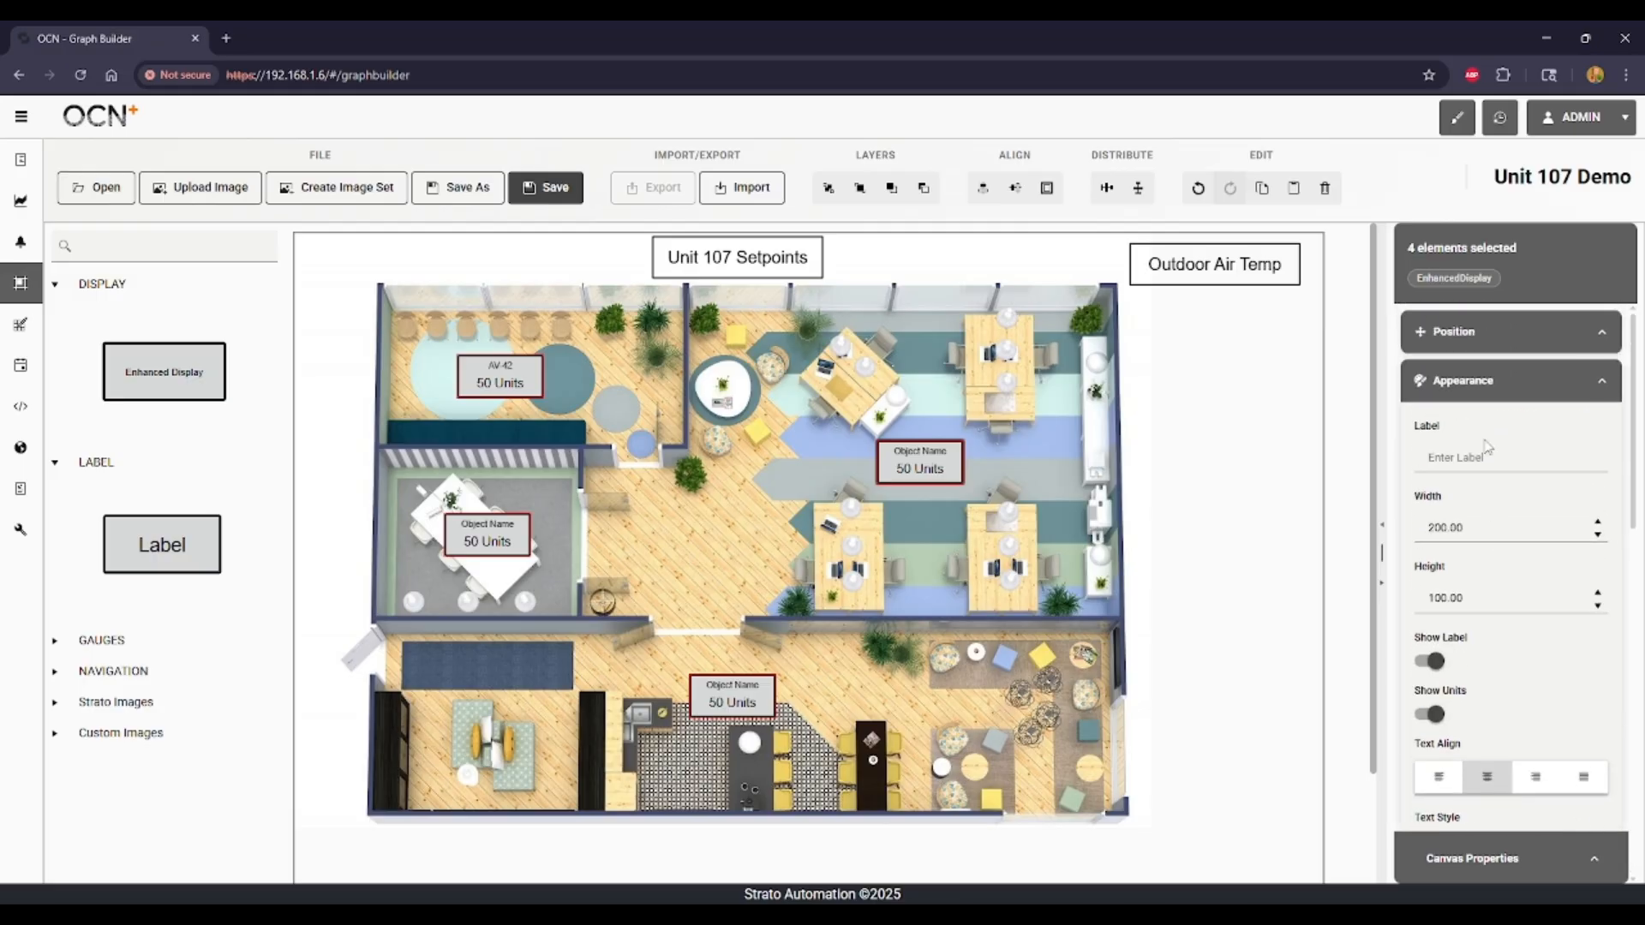
left_click(1527, 341)
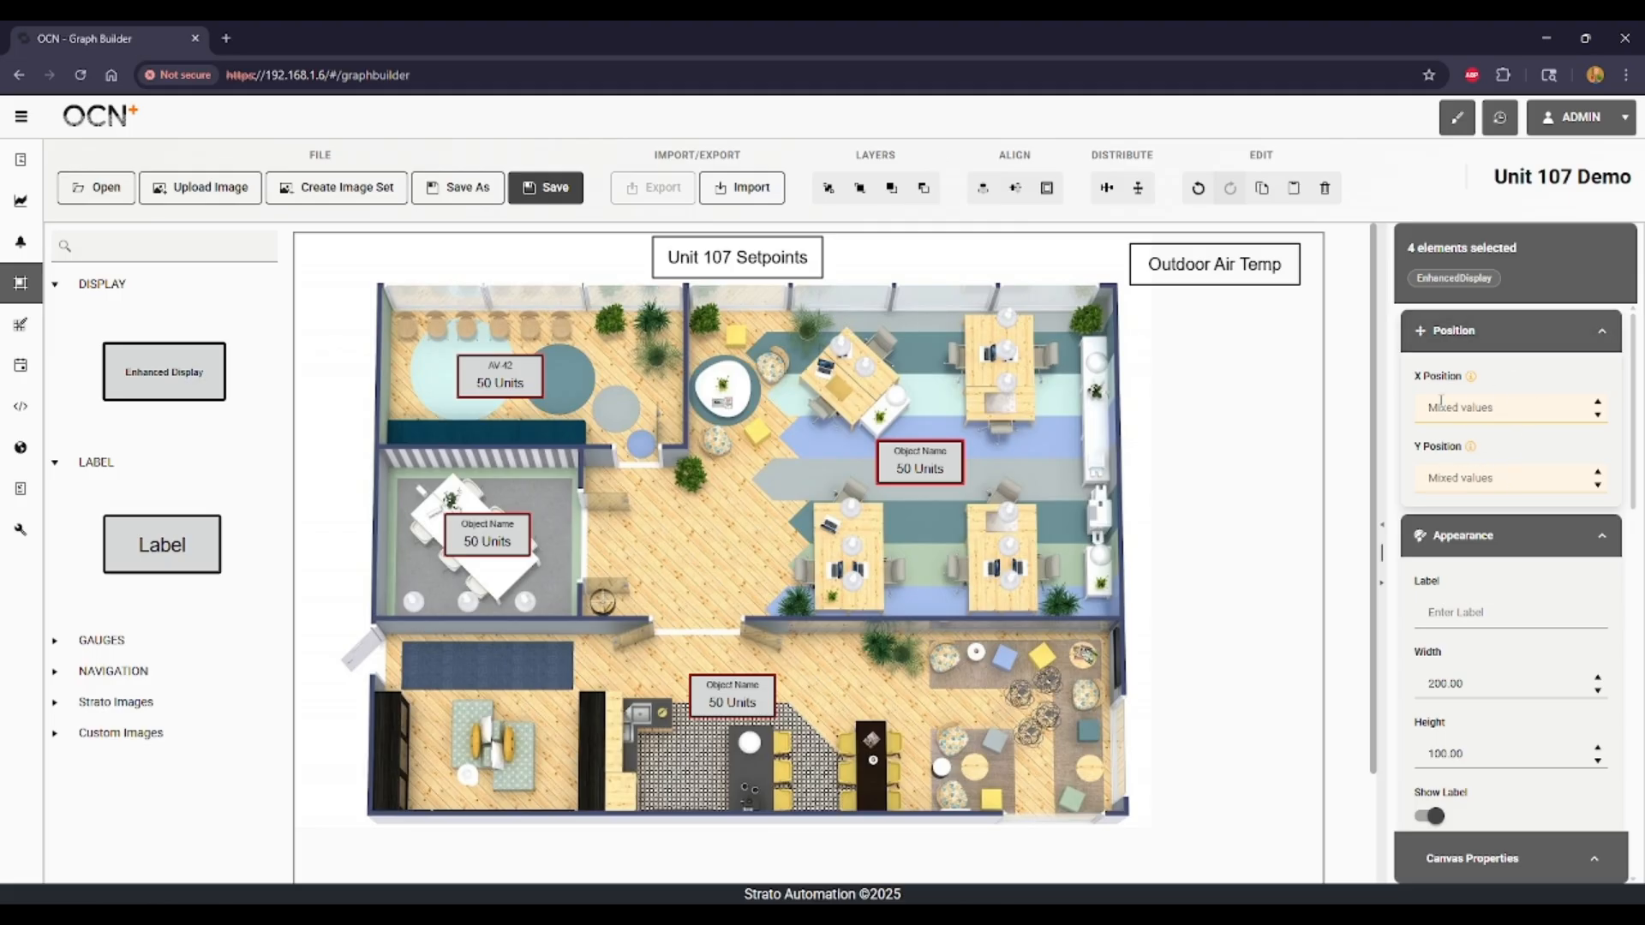
left_click(1501, 334)
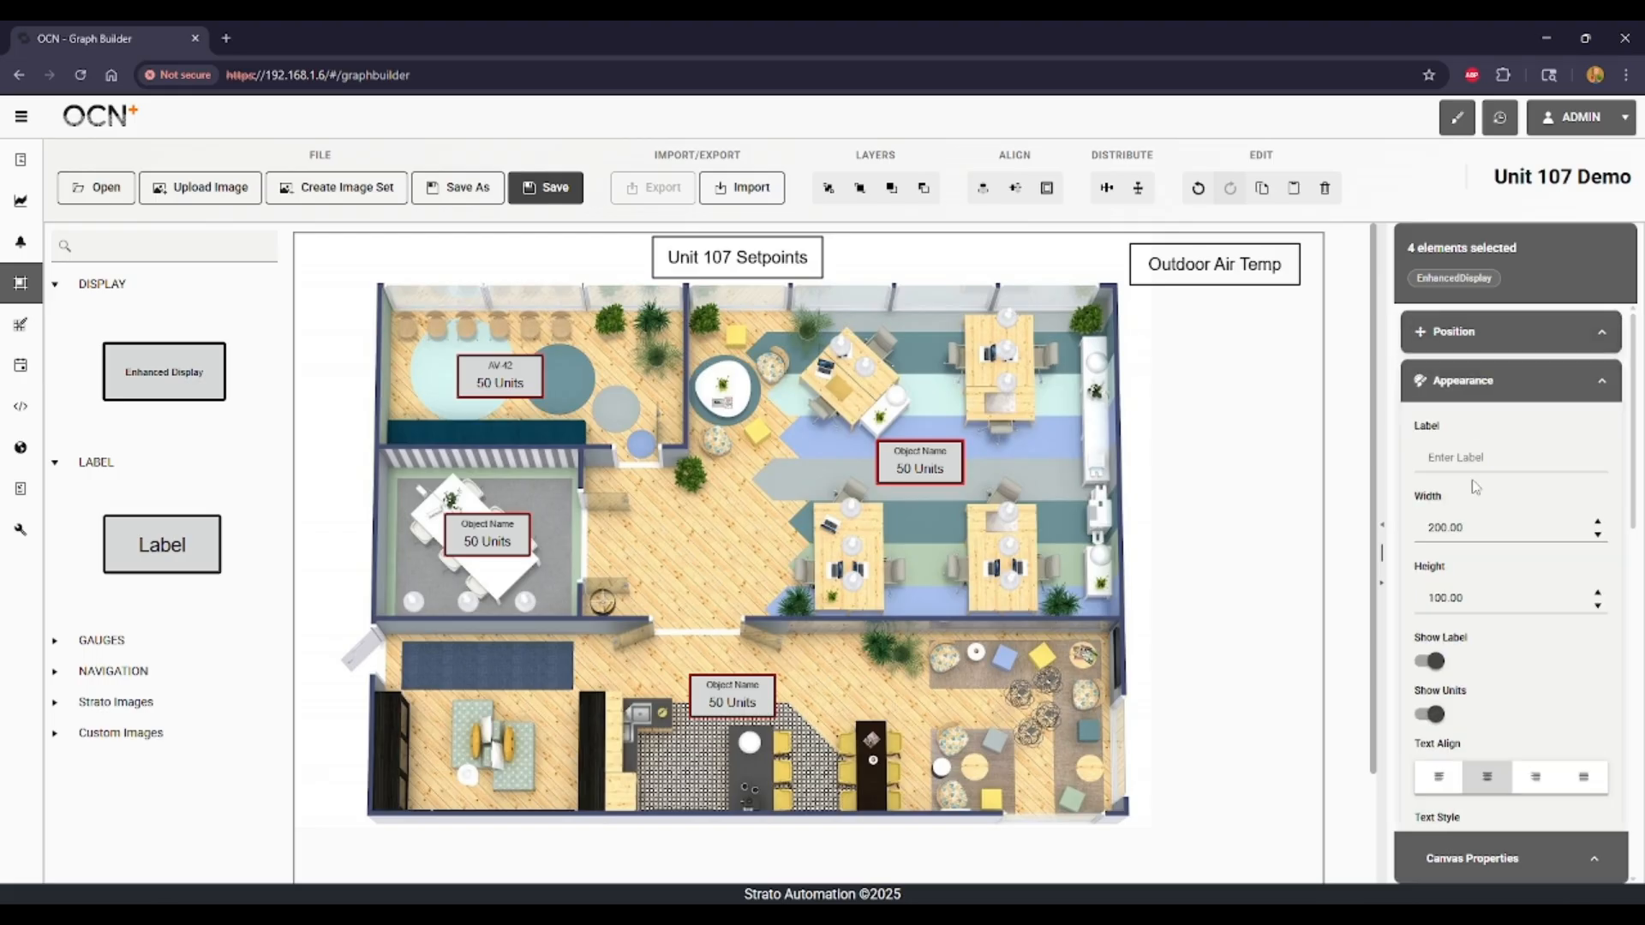
scroll(1498, 570, "down", 3)
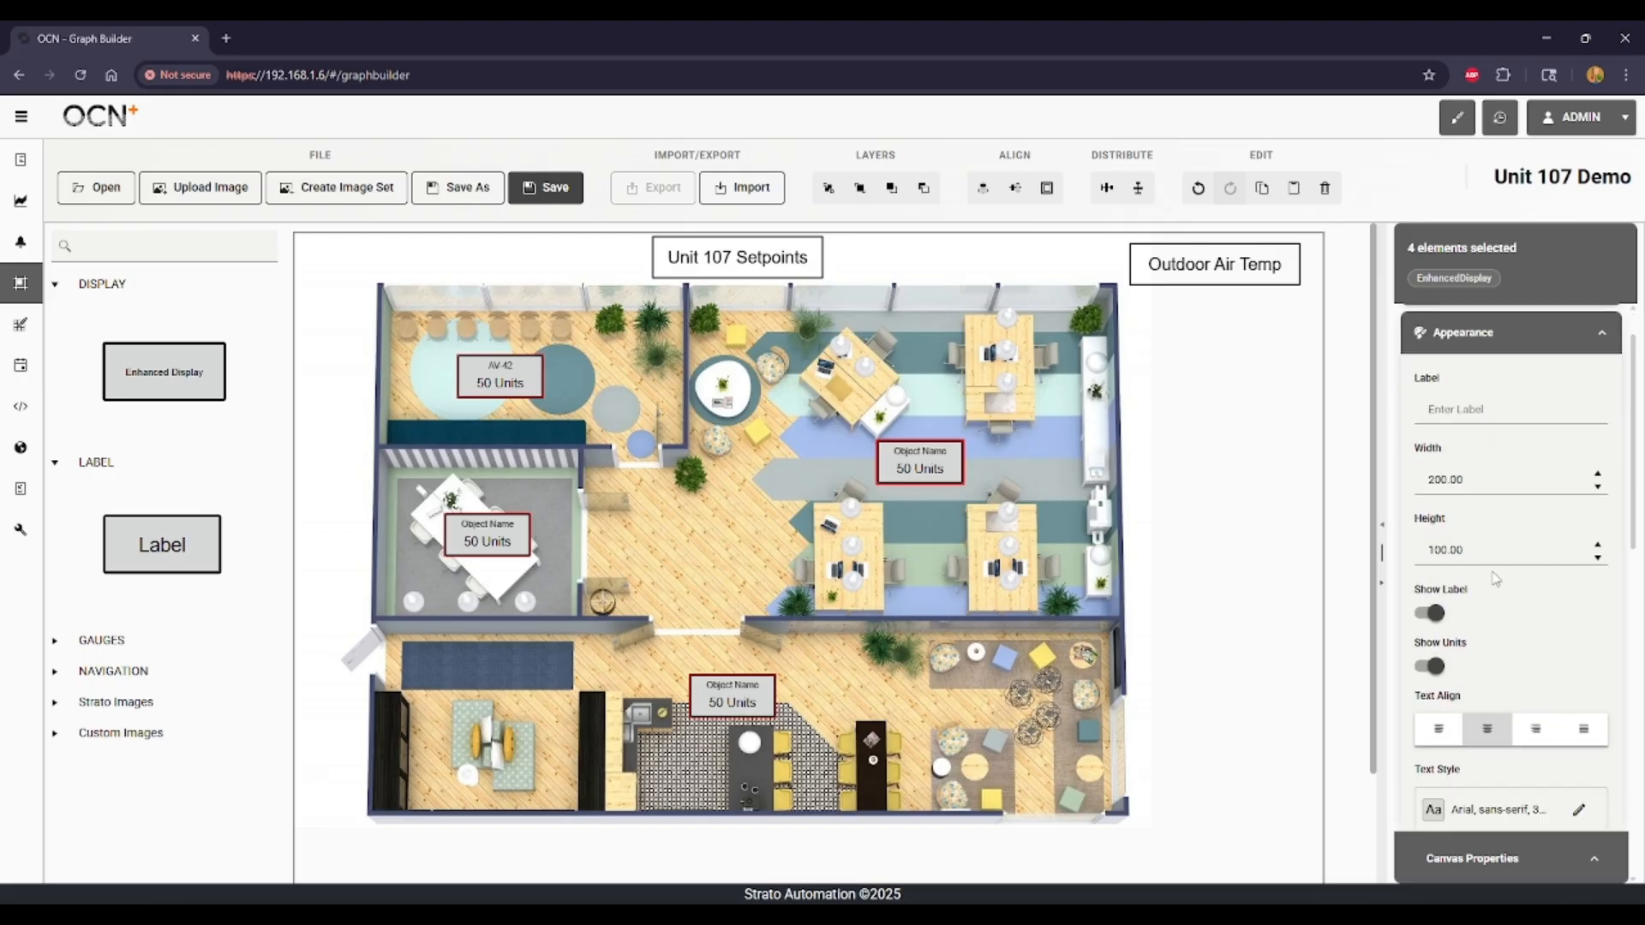
scroll(1498, 570, "up", 3)
scroll(1555, 648, "down", 2)
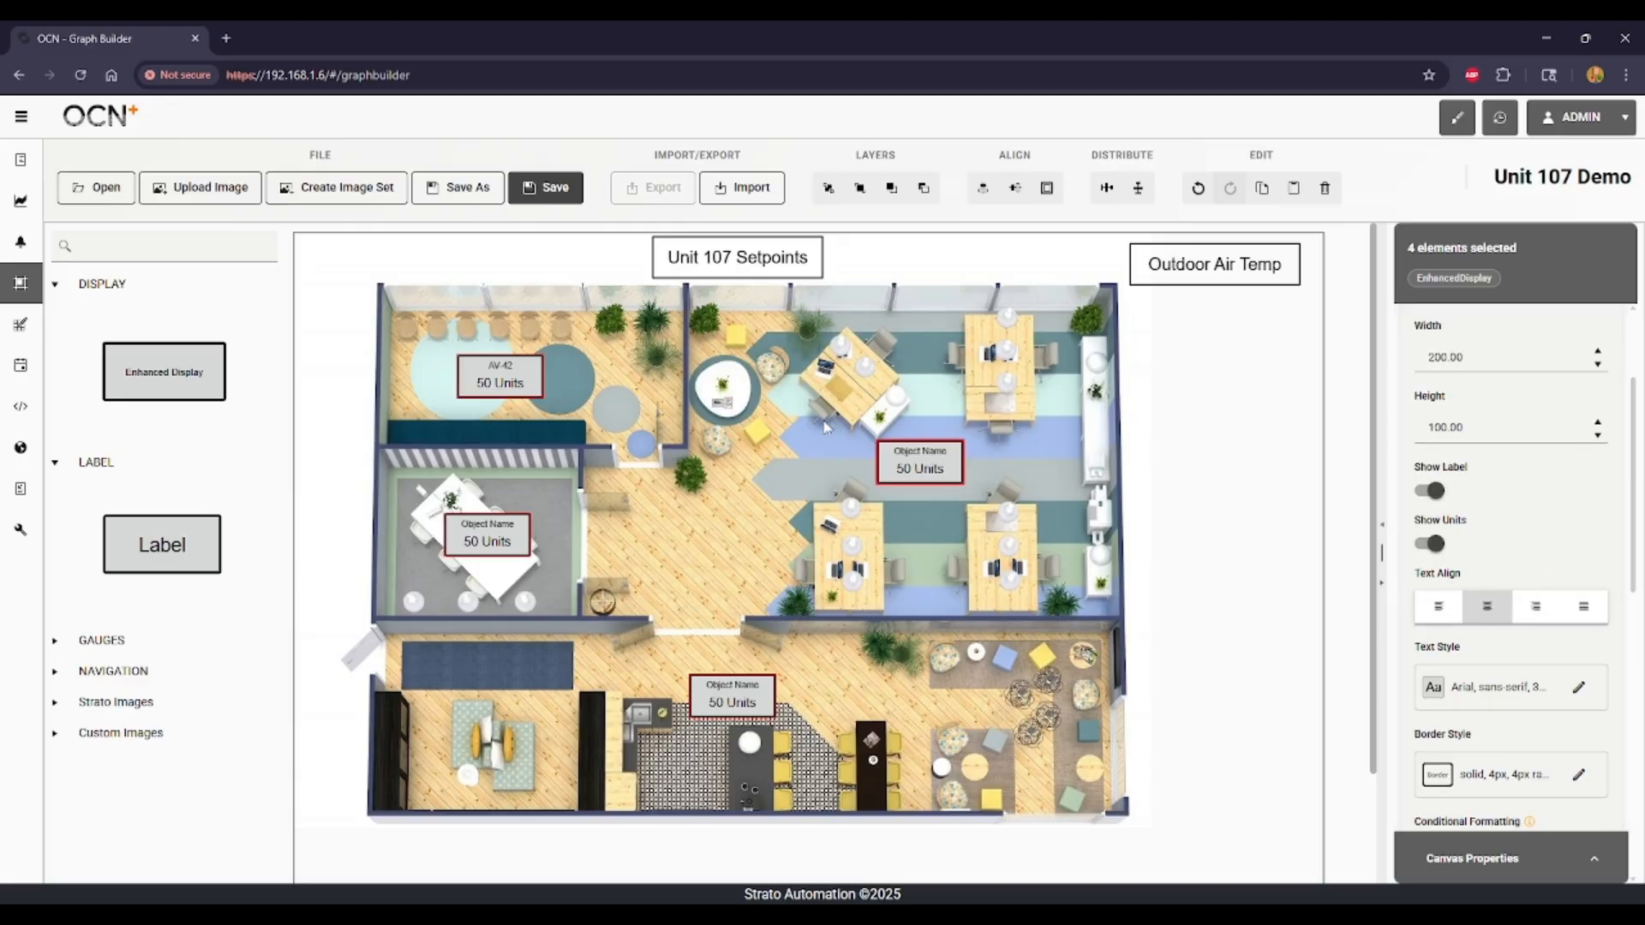
scroll(1502, 552, "down", 2)
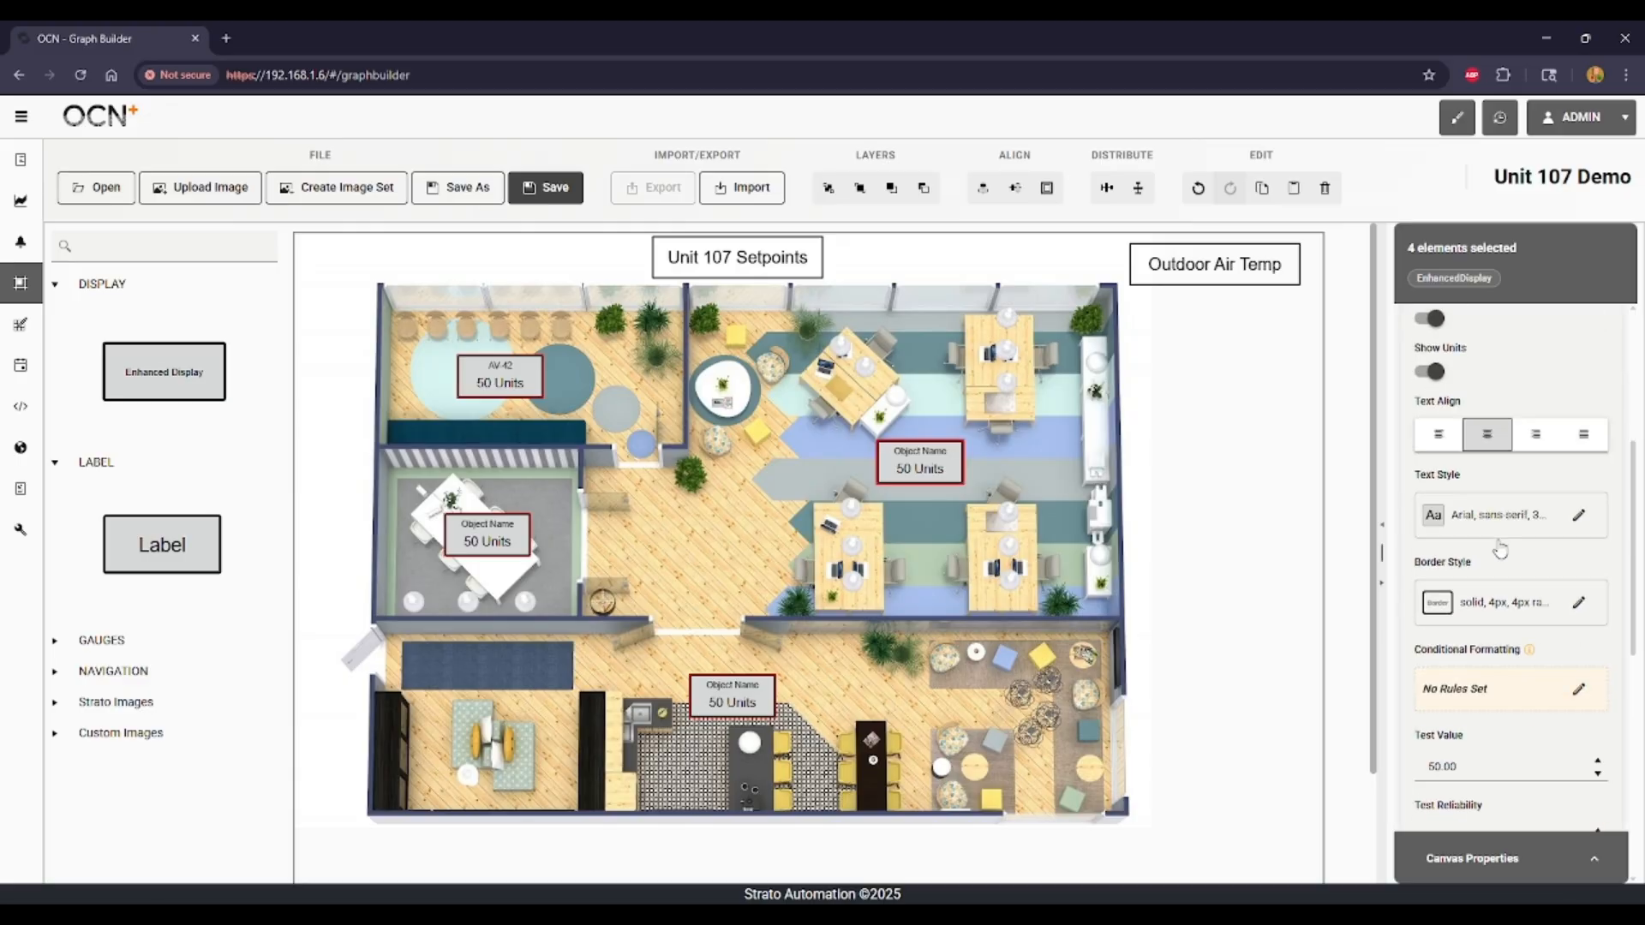
Step: Set the width of all four selected Enhanced Displays to 180
scroll(1512, 595, "up", 4)
double_click(1478, 529)
type("180")
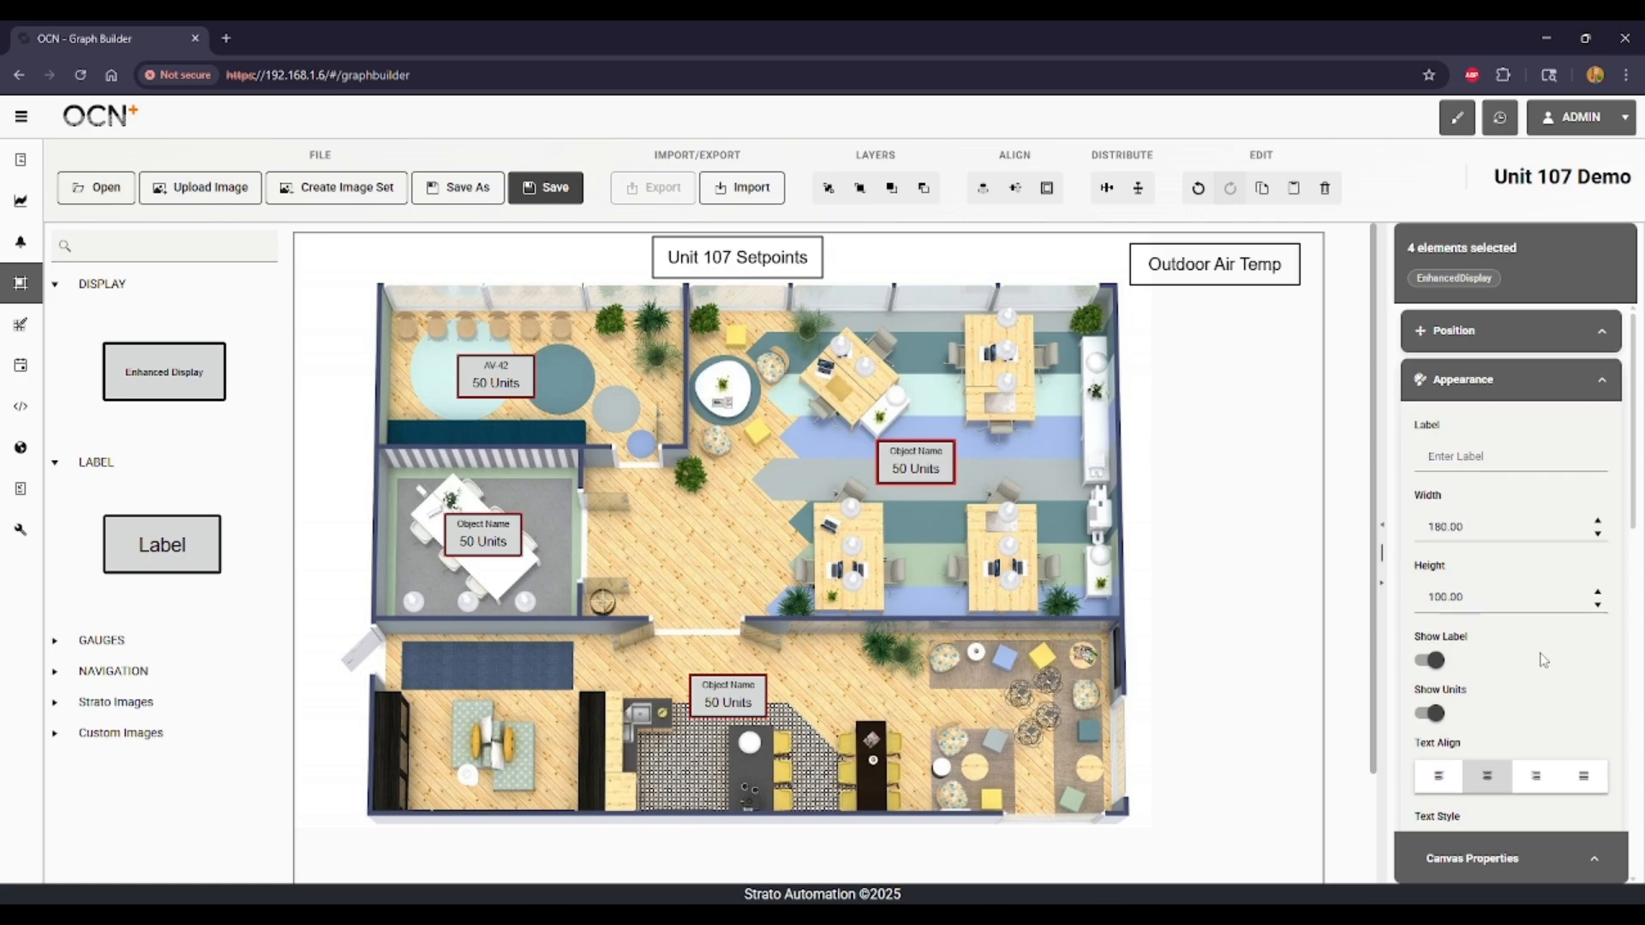
Step: Toggle Show Units off and back on for the four displays, review their remaining properties and deselect them
scroll(1534, 617, "down", 2)
left_click(1429, 543)
left_click(1429, 543)
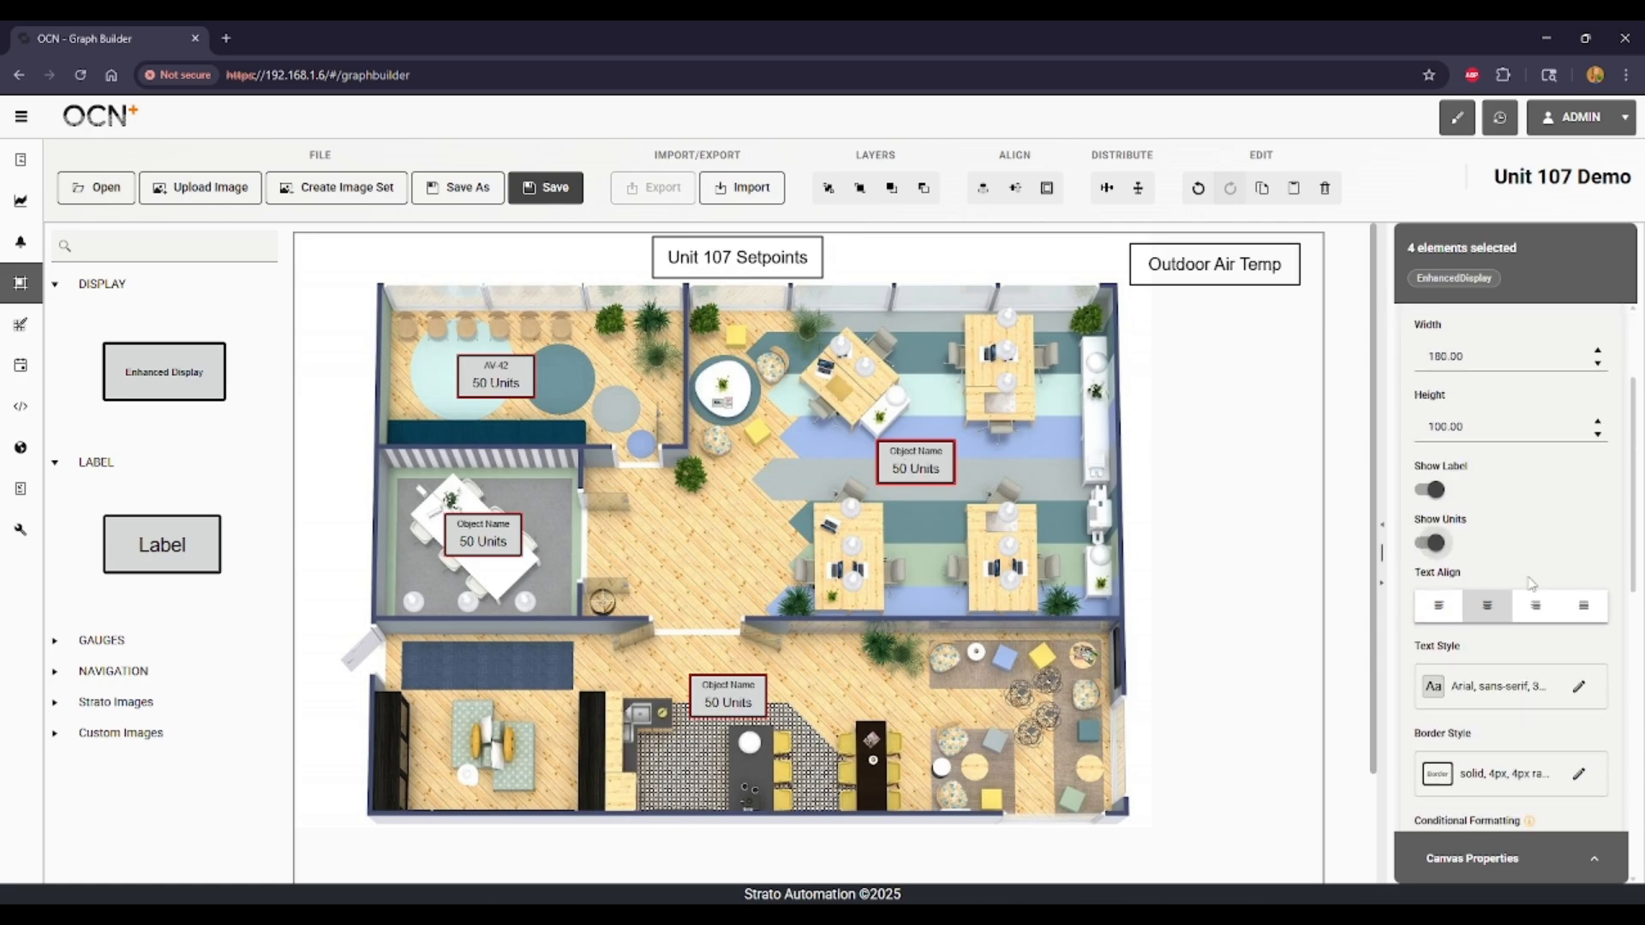
scroll(1457, 549, "down", 3)
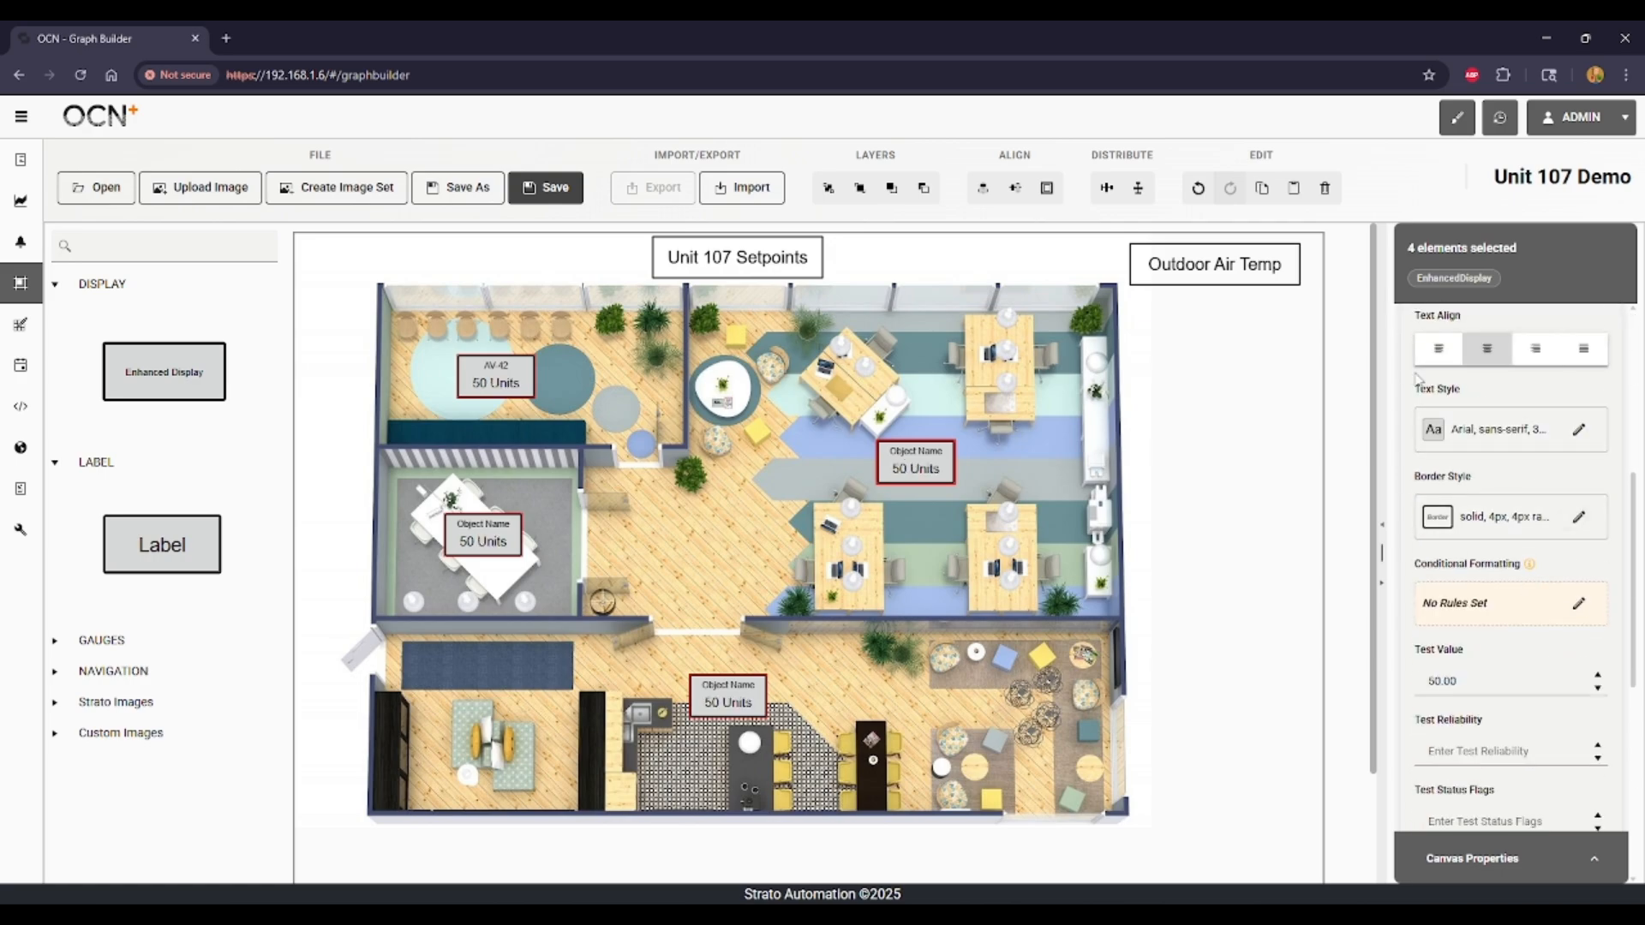
scroll(1508, 519, "down", 1)
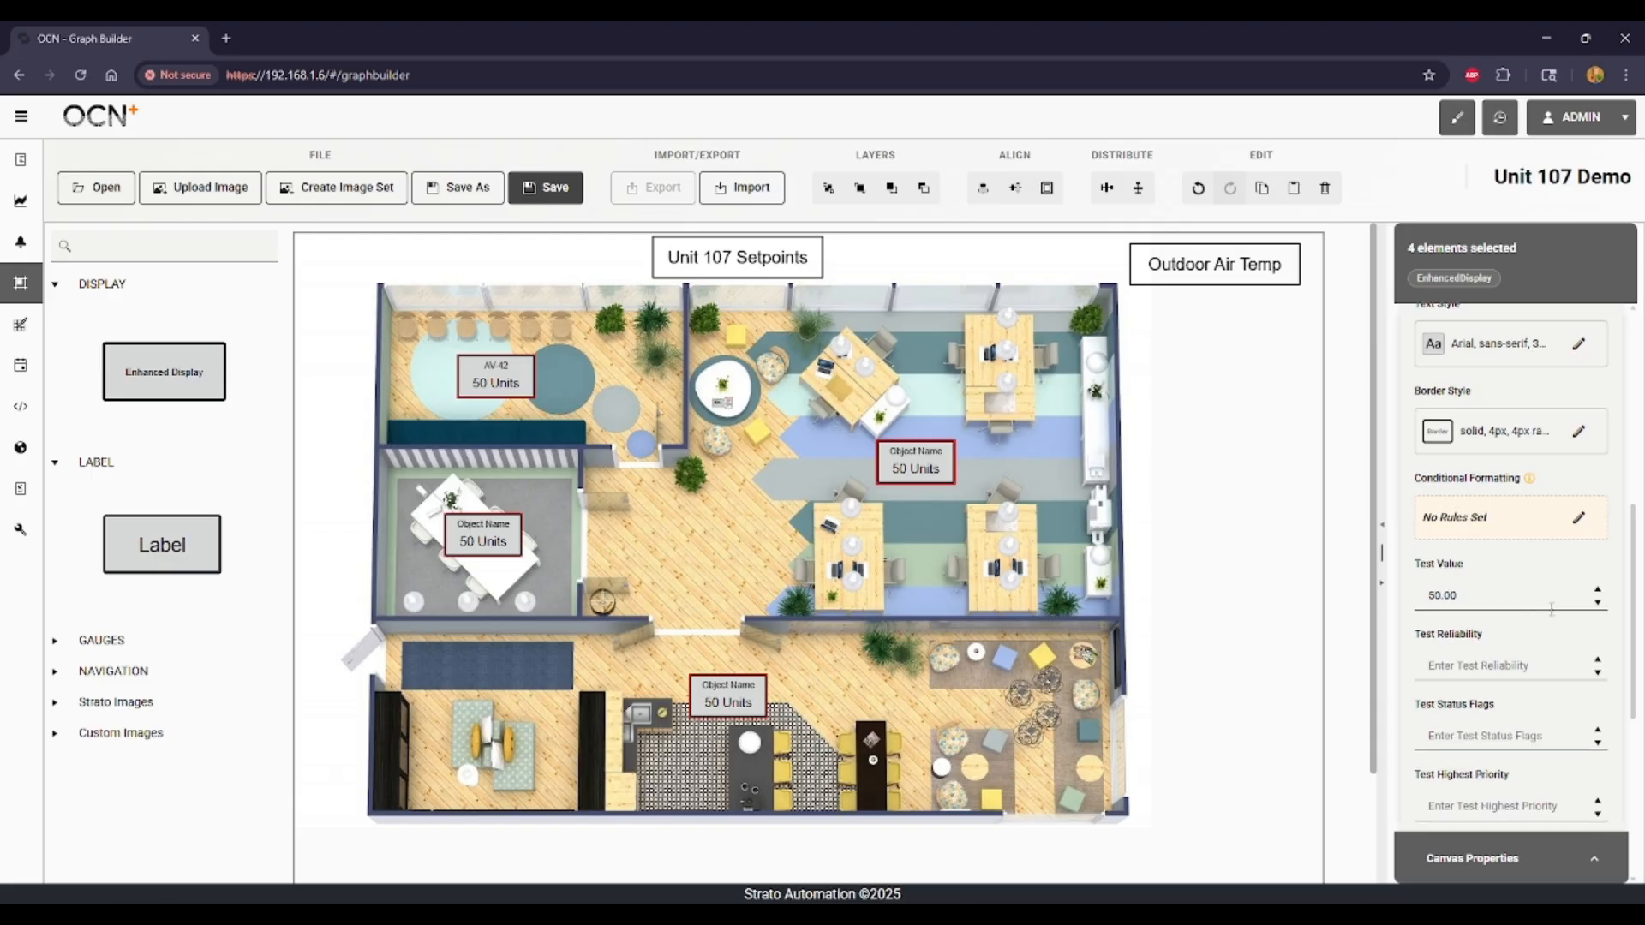
scroll(1551, 604, "down", 5)
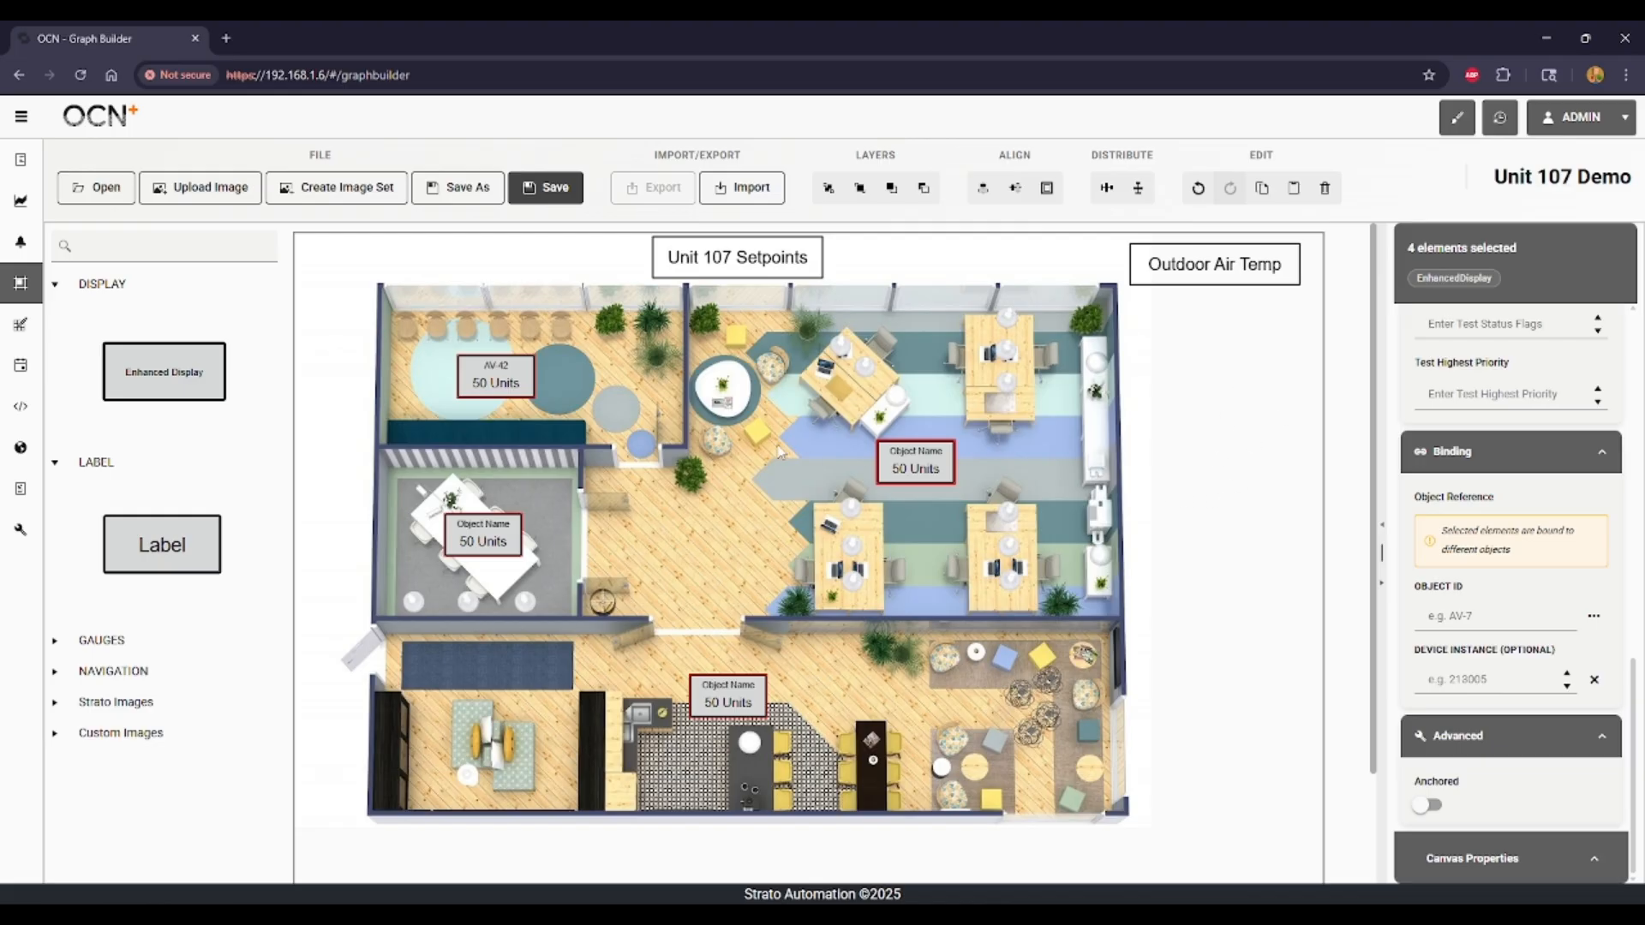
left_click(1222, 519)
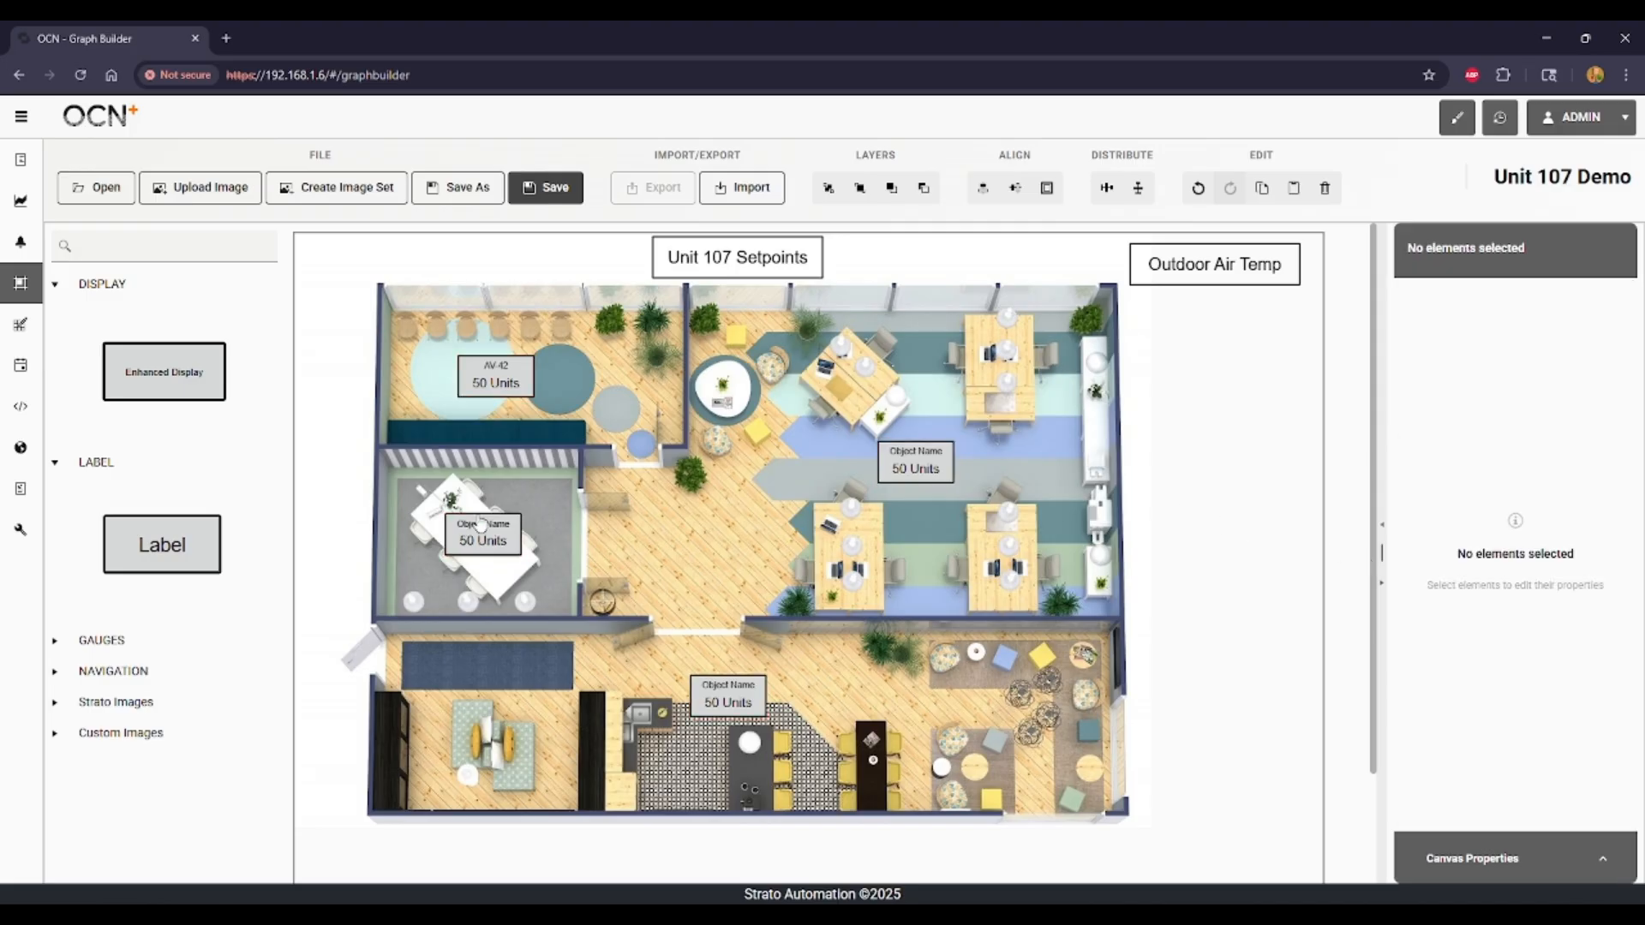
Step: Label the lobby's Enhanced Display "Lobby Stp"
mouse_move(498, 388)
left_click(496, 387)
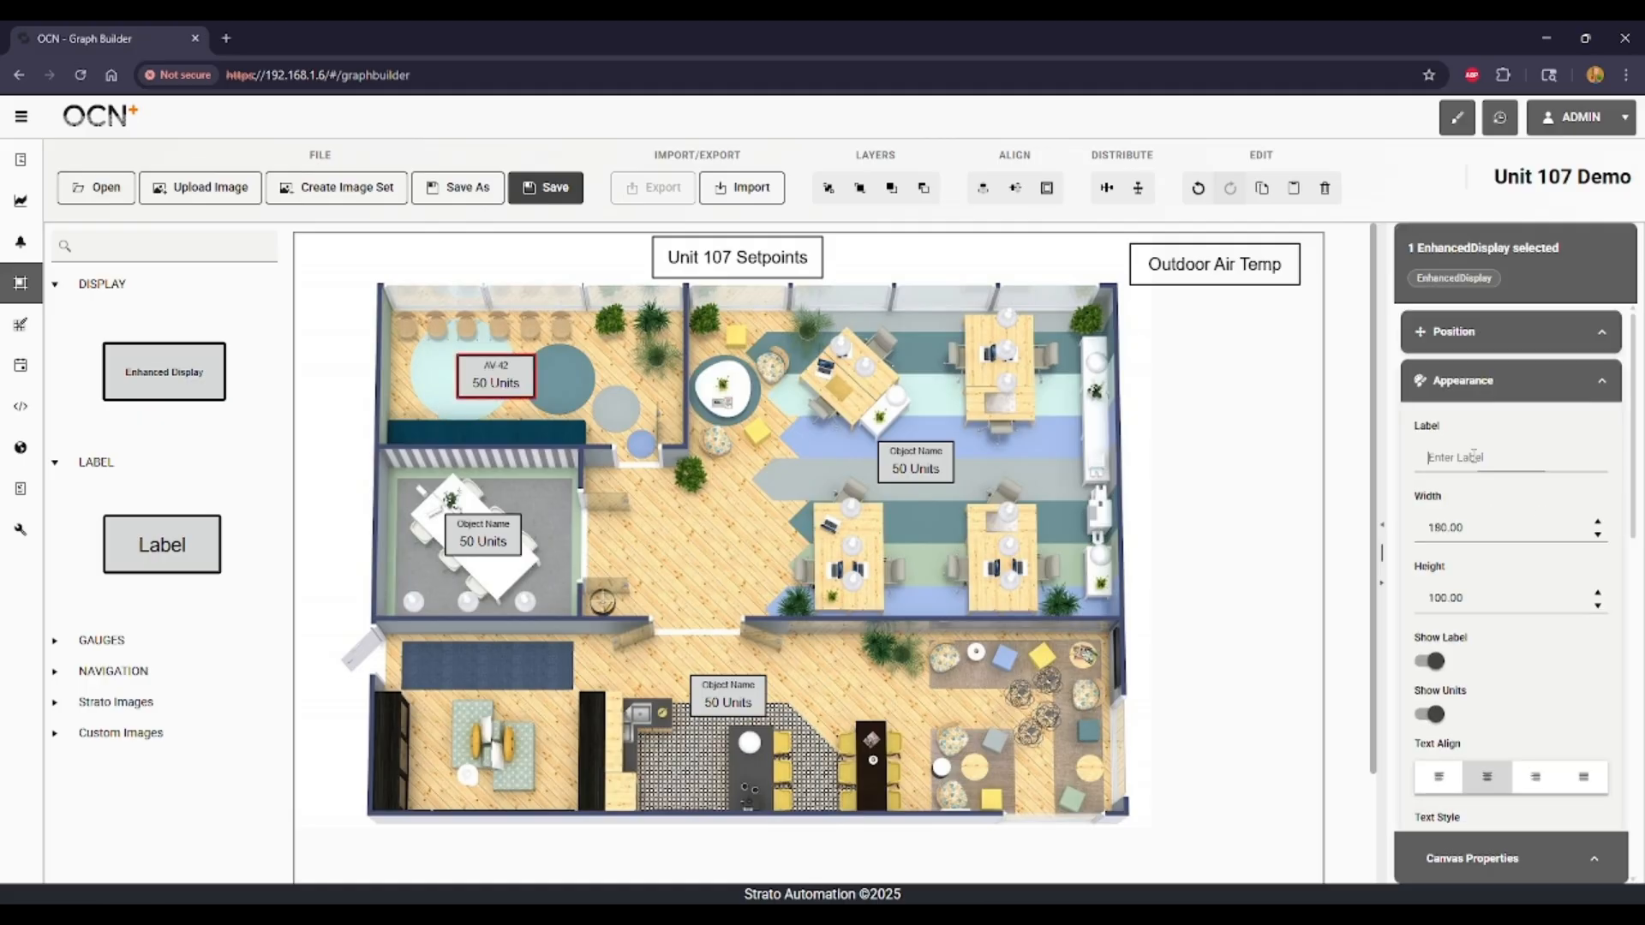
type("Lobby Stp")
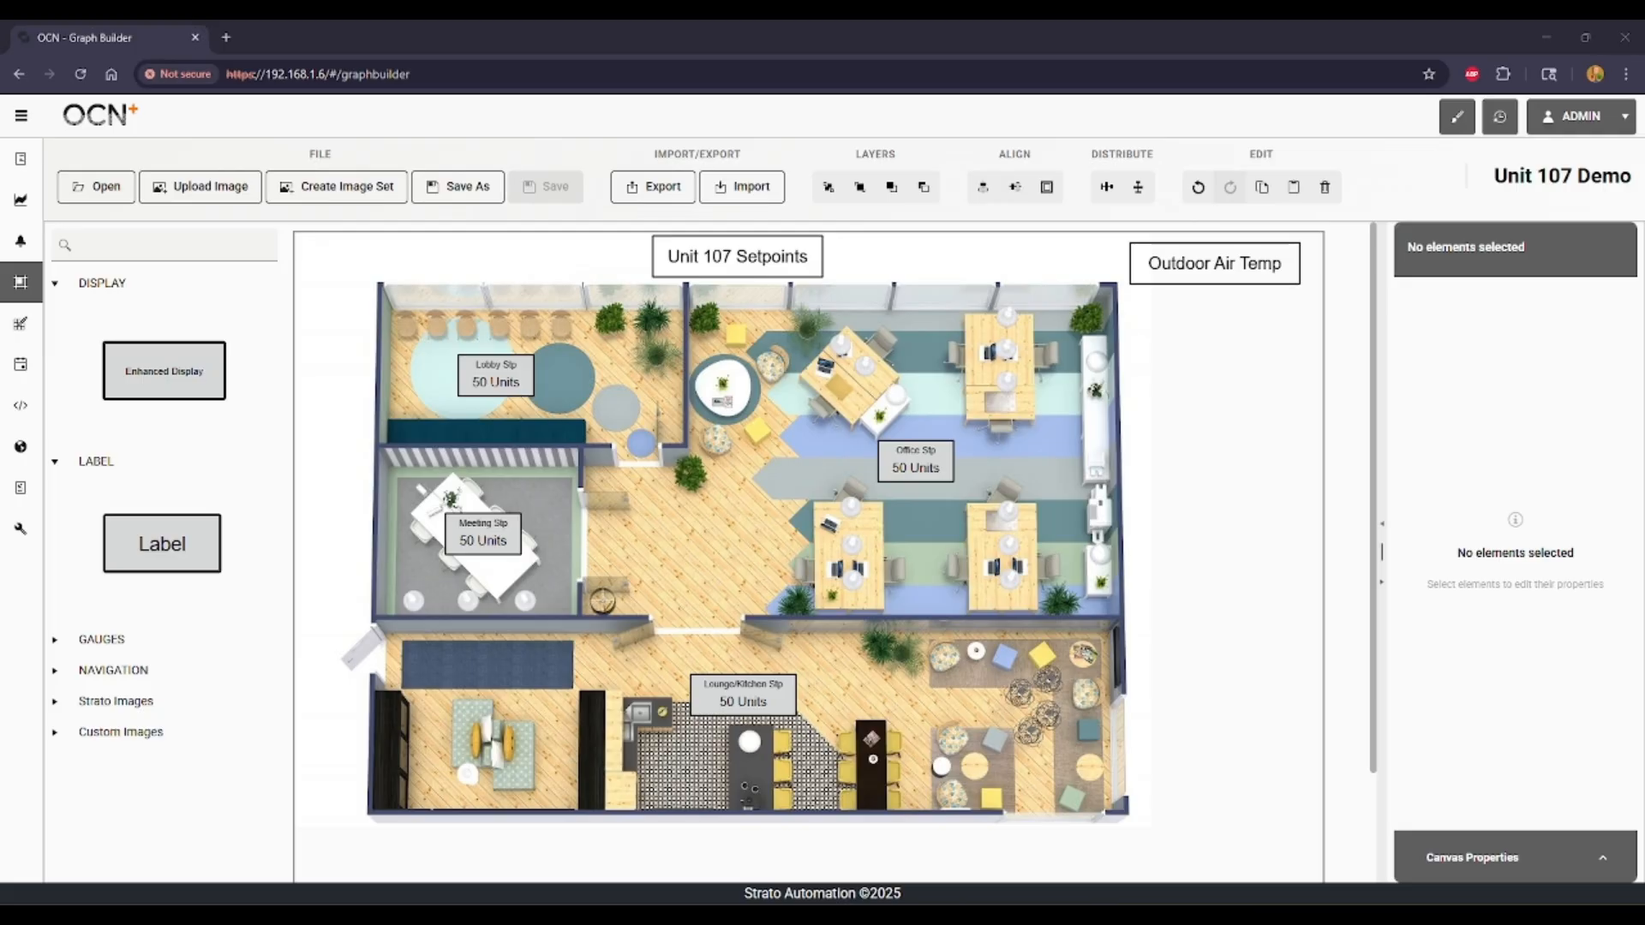
Step: Add a linear gauge to the floor plan's central corridor and select it
left_click(55, 639)
left_click_drag(130, 716, 677, 557)
left_click(690, 557)
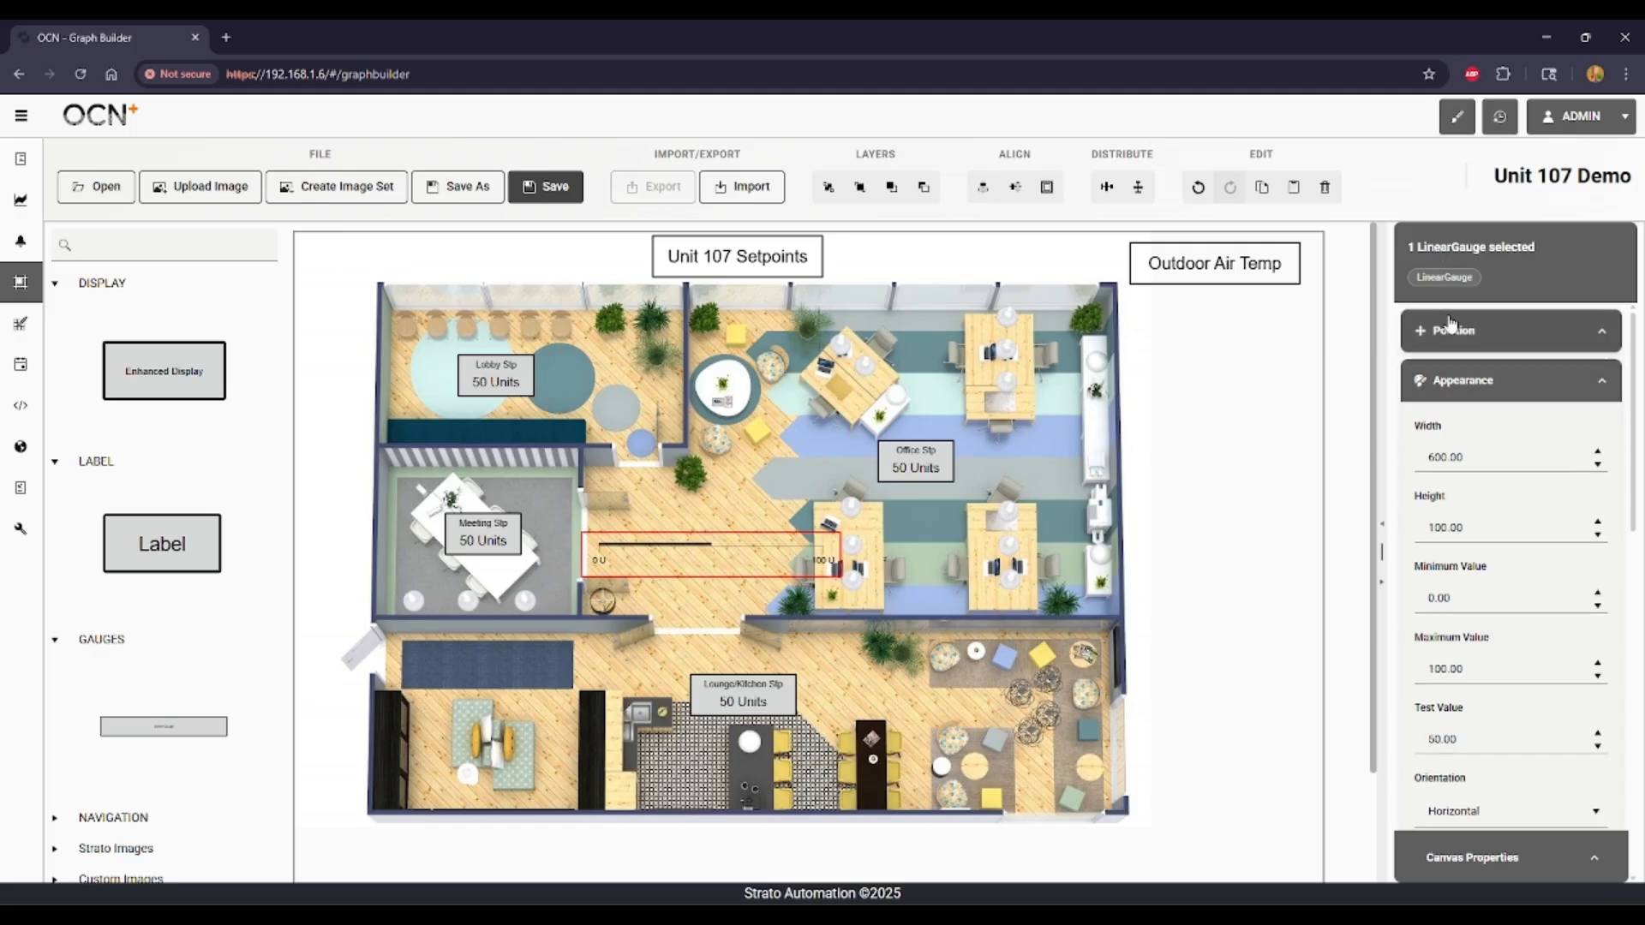
Step: Set the linear gauge's orientation to Vertical and move it beside the floor plan, below the Outdoor Air Temp label
scroll(1490, 433, "down", 1)
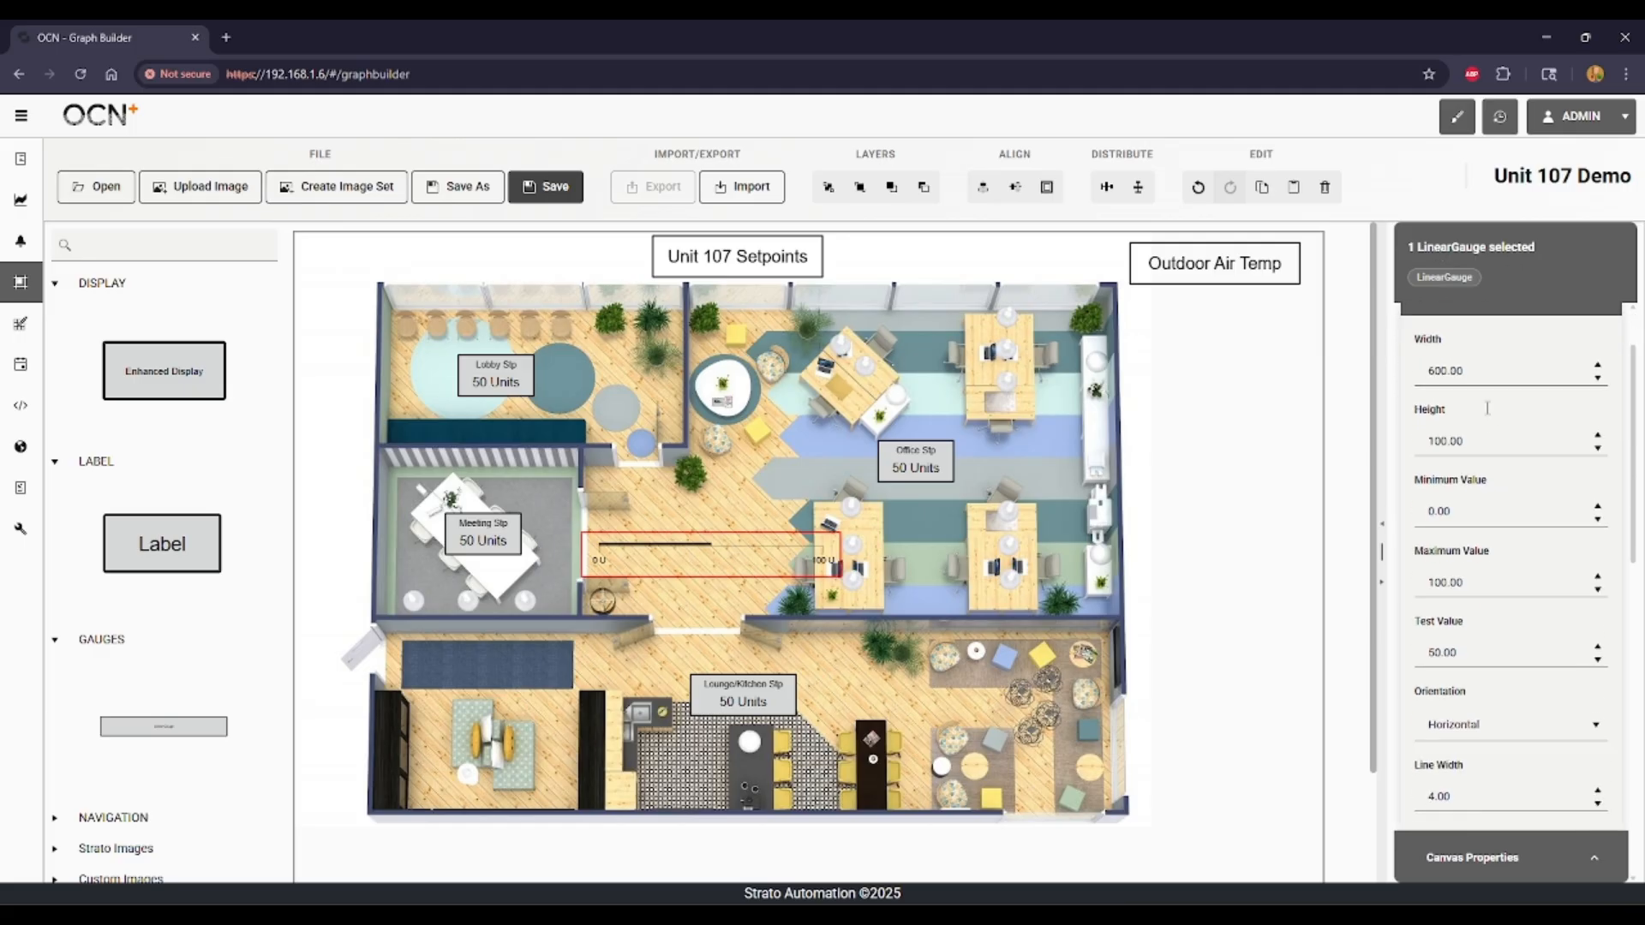
scroll(1534, 429, "down", 1)
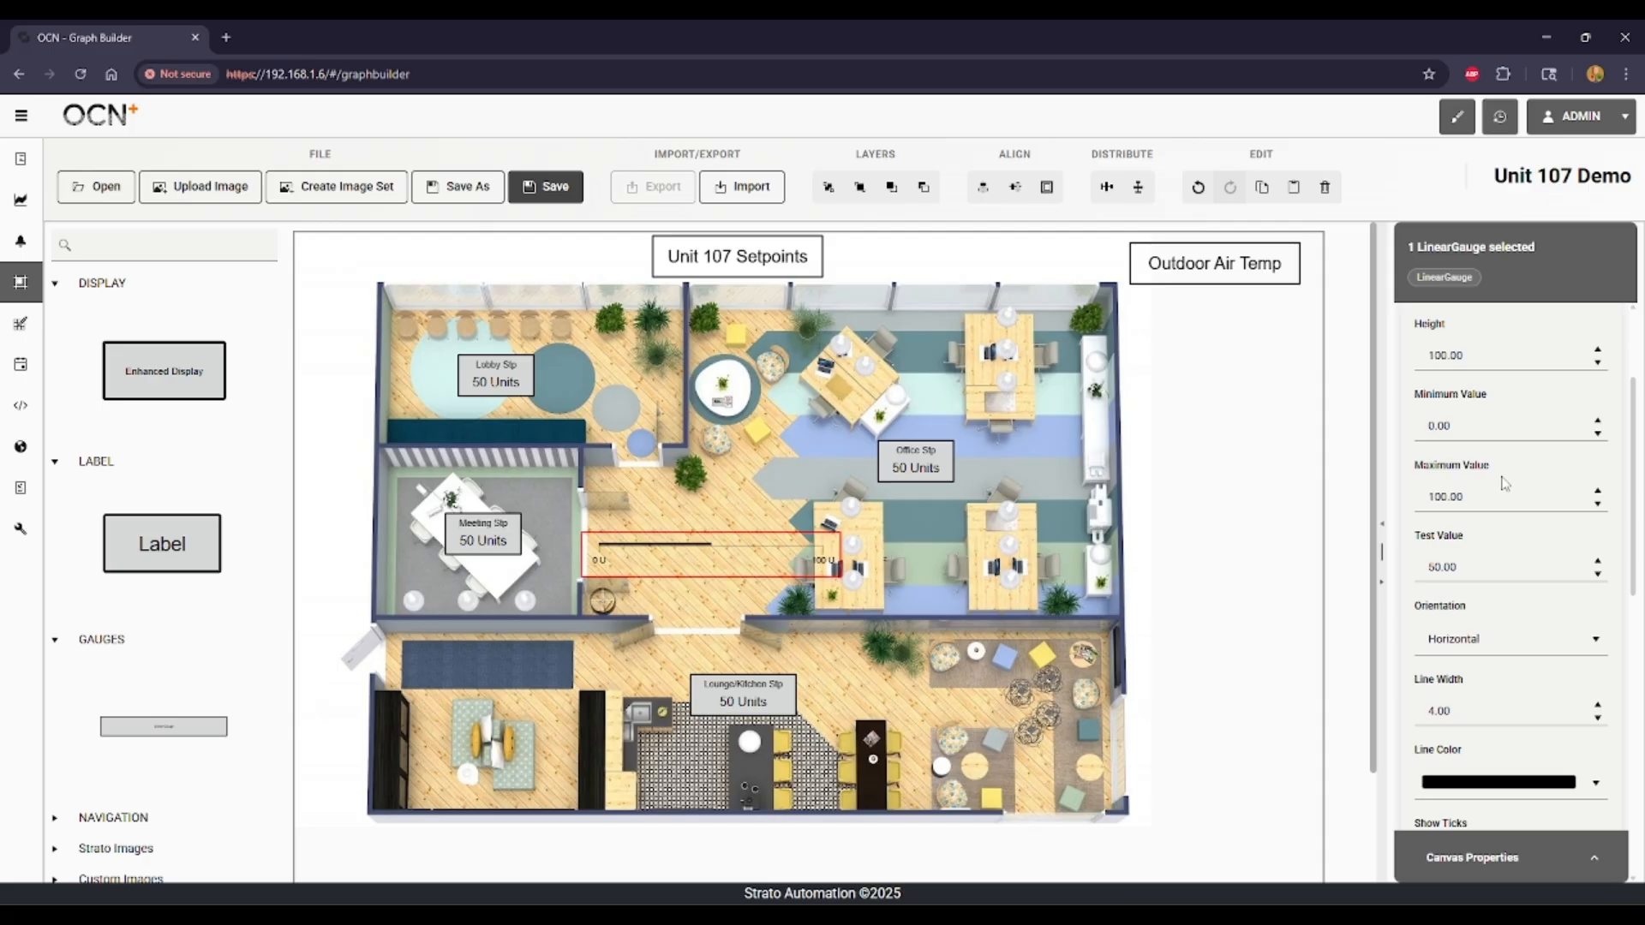
scroll(1512, 536, "down", 1)
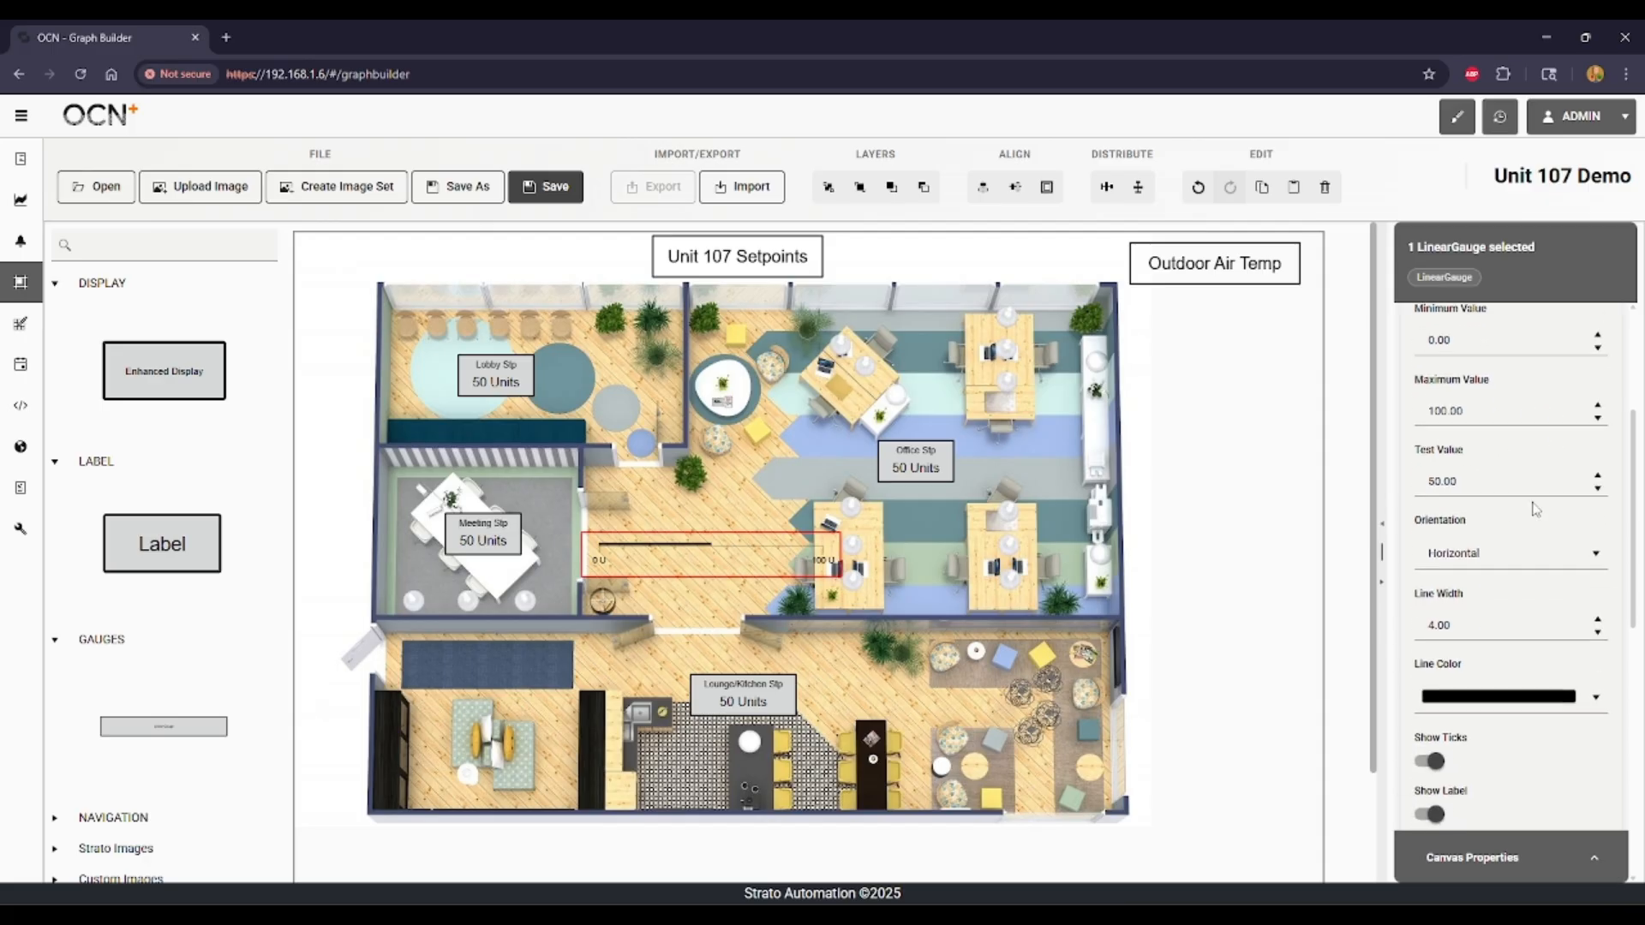
scroll(1537, 511, "down", 1)
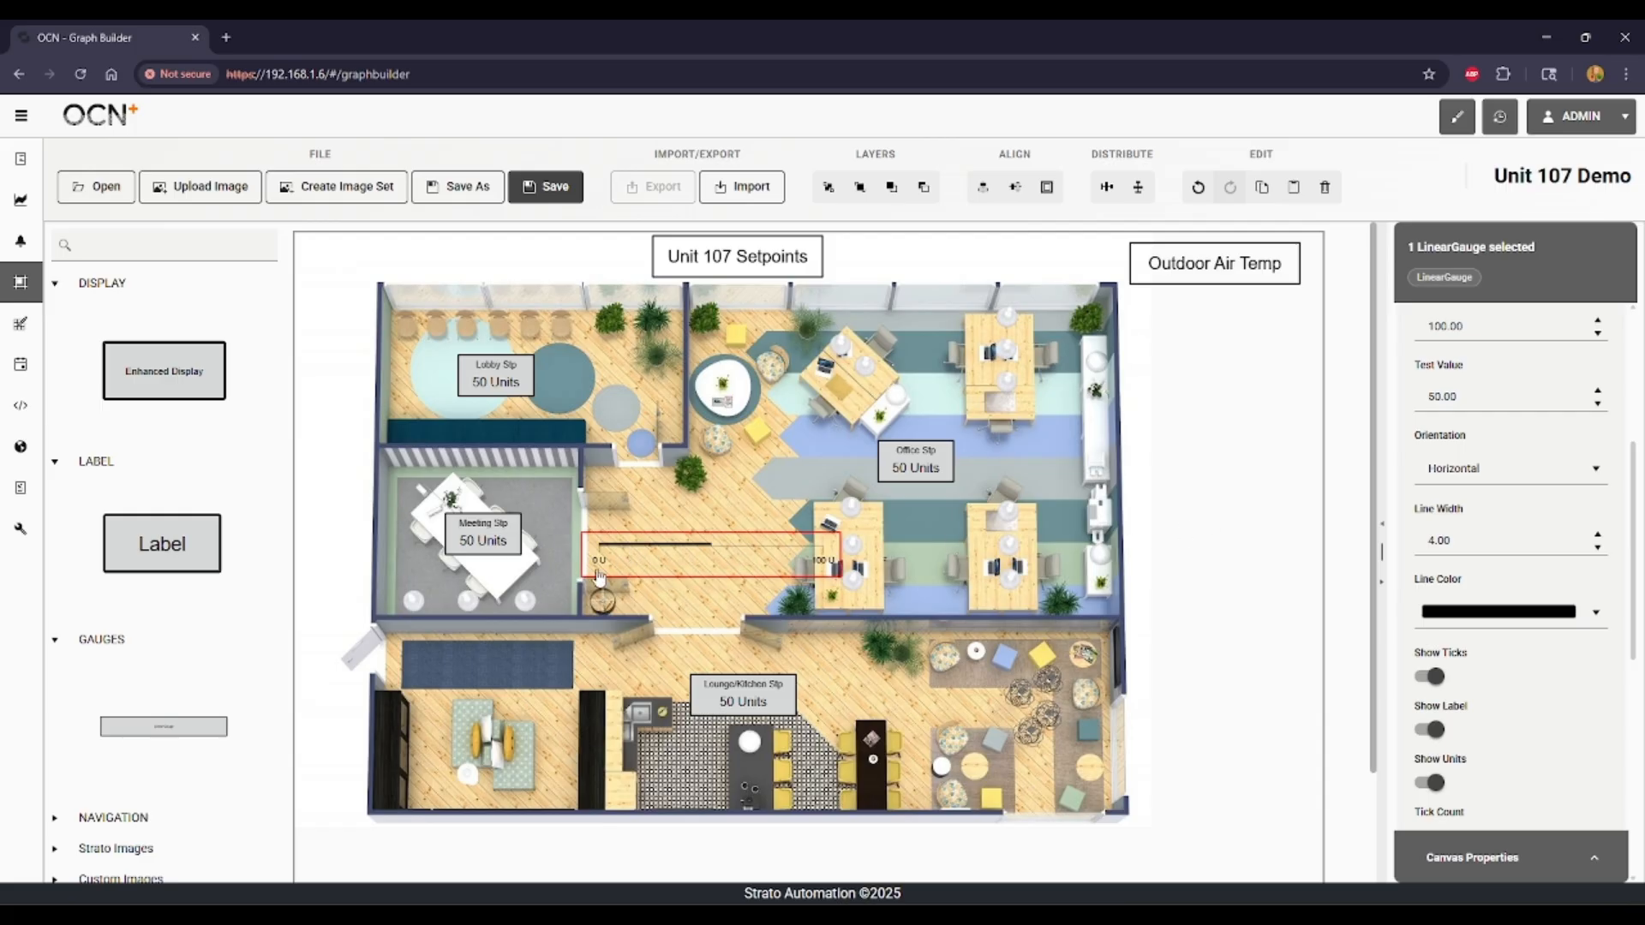
left_click(1487, 474)
left_click(1456, 533)
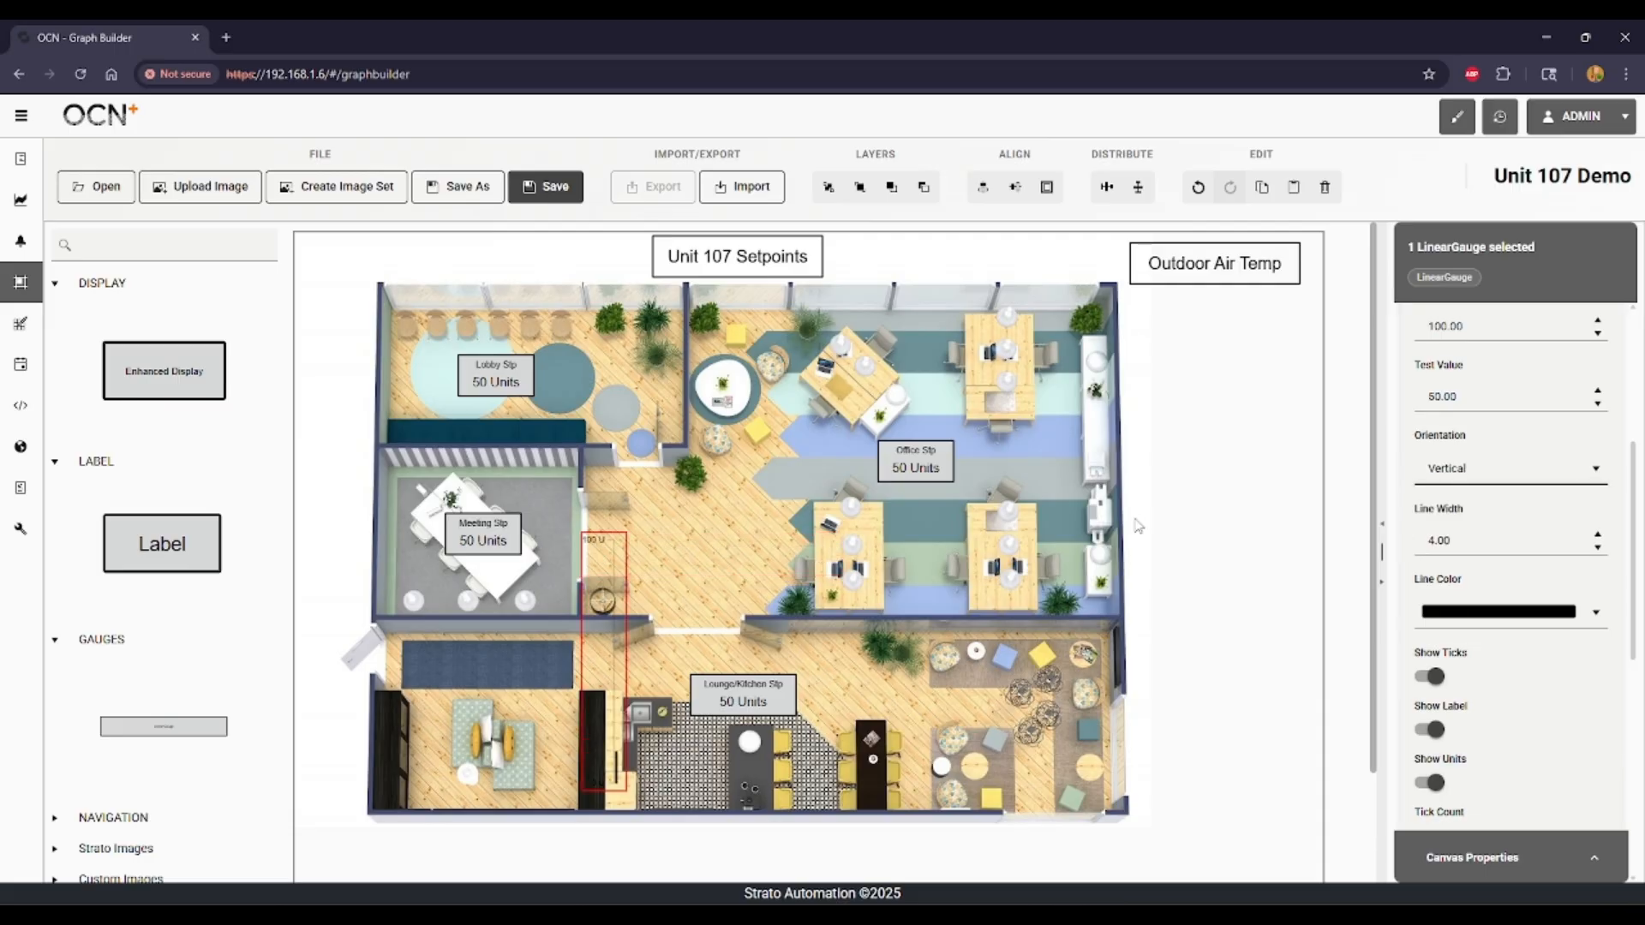
left_click_drag(604, 615, 1234, 501)
Step: Set the linear gauge's width to 200 and height to 1200, and move it up directly beneath the Outdoor Air Temp label
scroll(1542, 525, "up", 4)
left_click(1501, 456)
type("200")
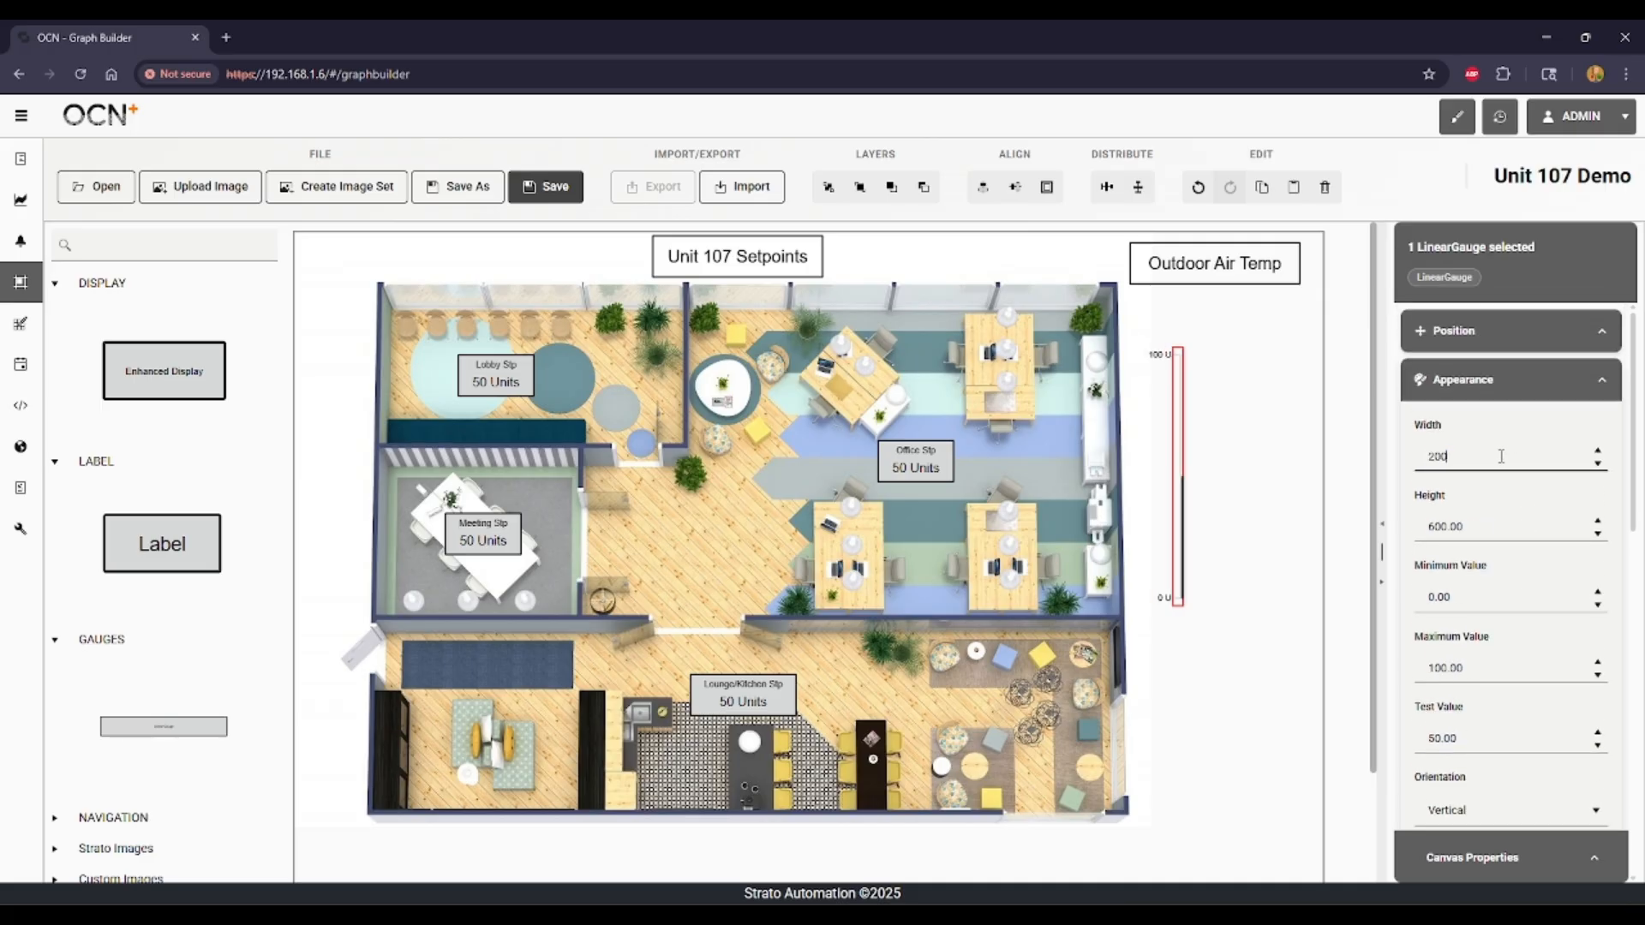
left_click(1478, 527)
type("1000")
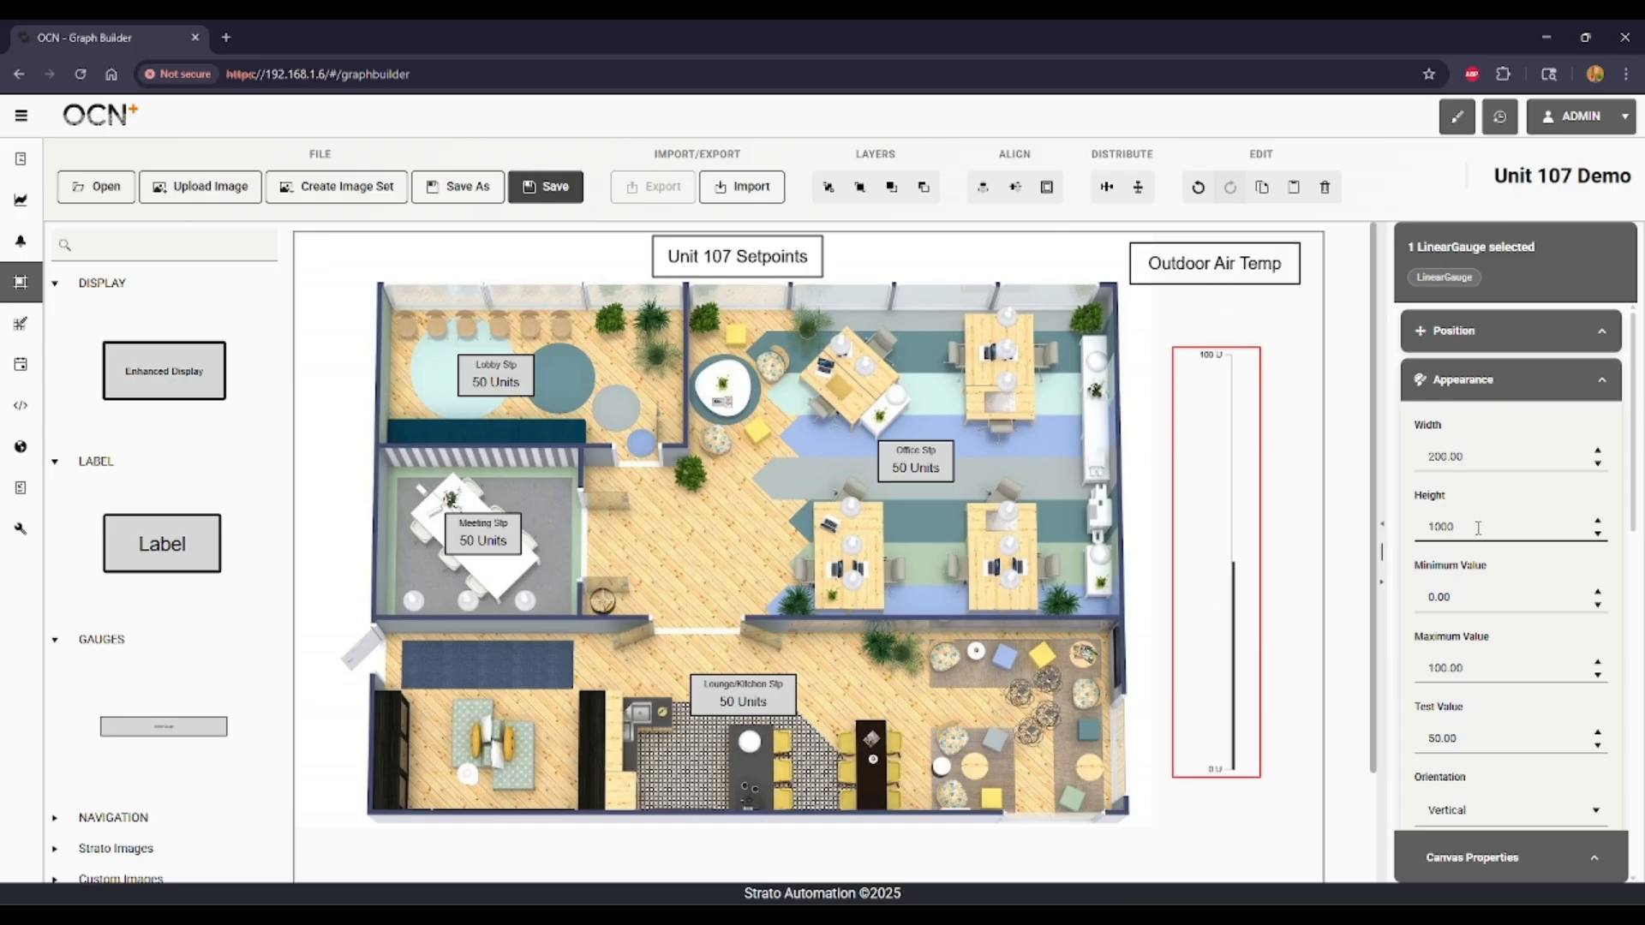
key("BackSpace")
key("BackSpace")
key("BackSpace")
type("200")
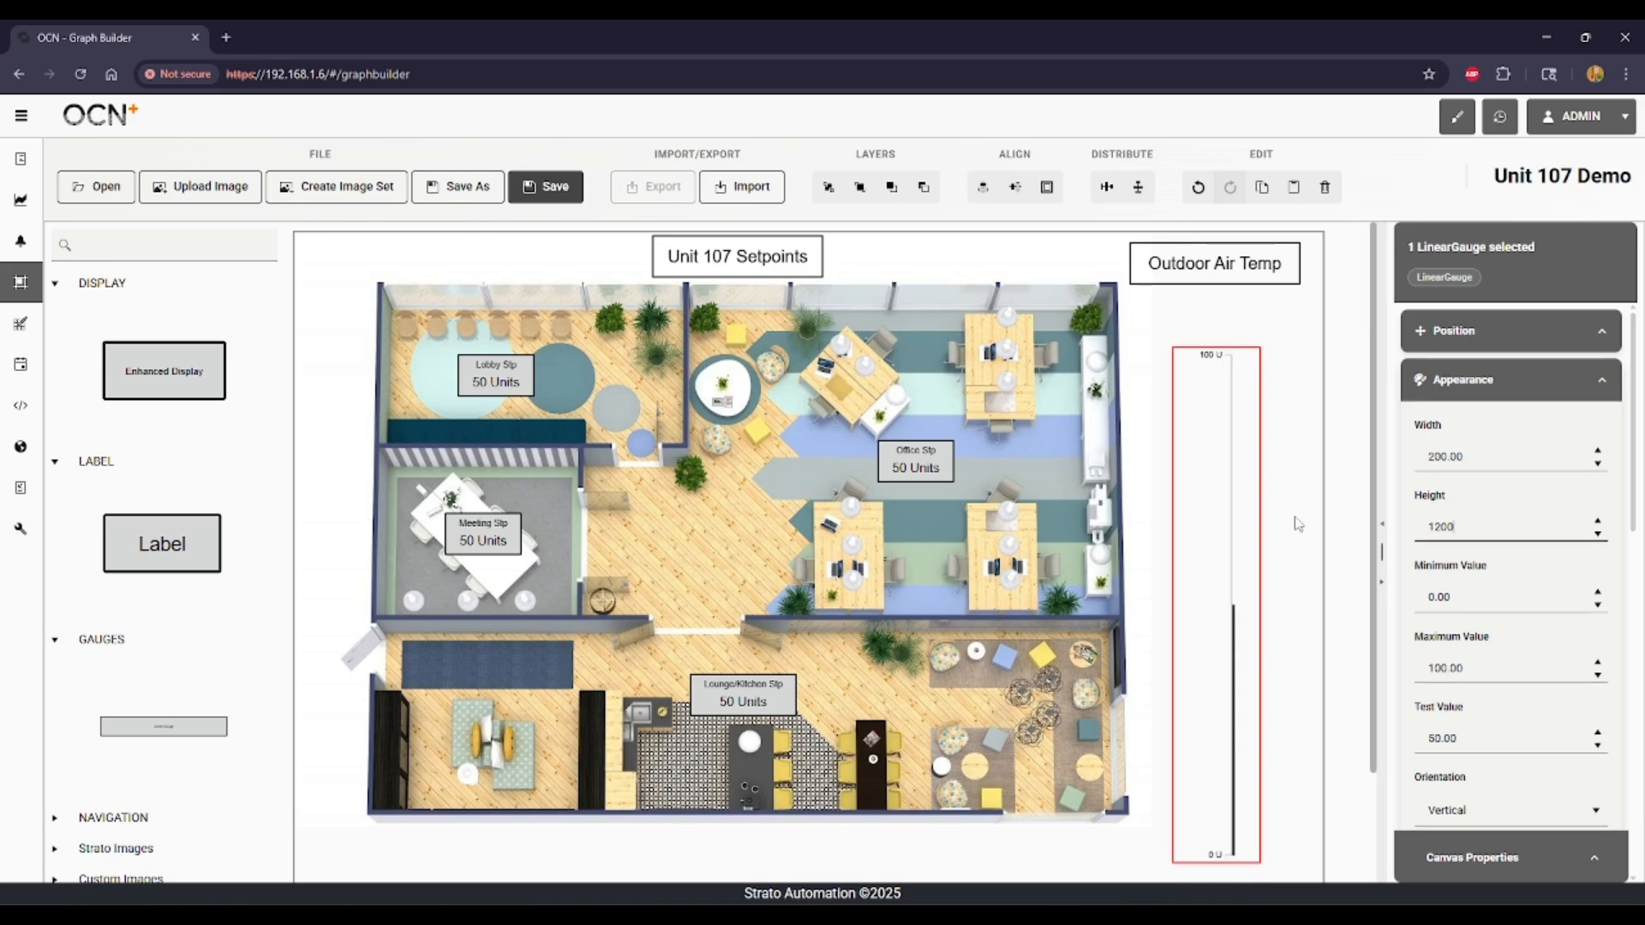
left_click(1186, 488)
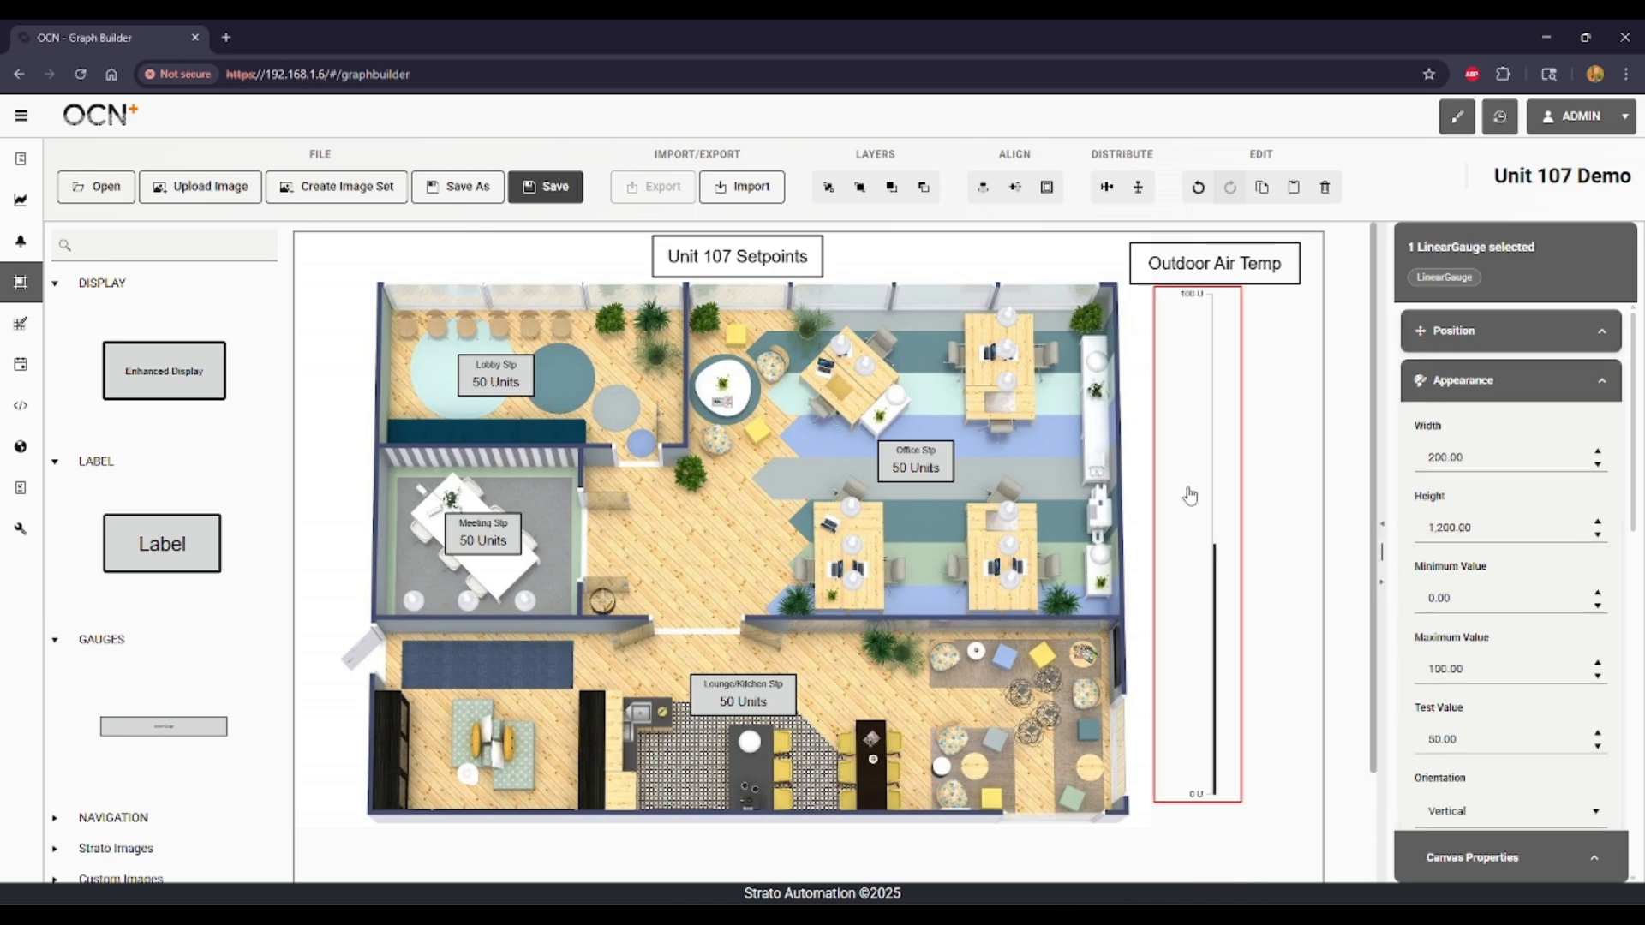
Step: Set the linear gauge's line width to 60
scroll(1542, 676, "down", 1)
scroll(1541, 676, "down", 6)
scroll(1494, 633, "up", 2)
left_click(1599, 619)
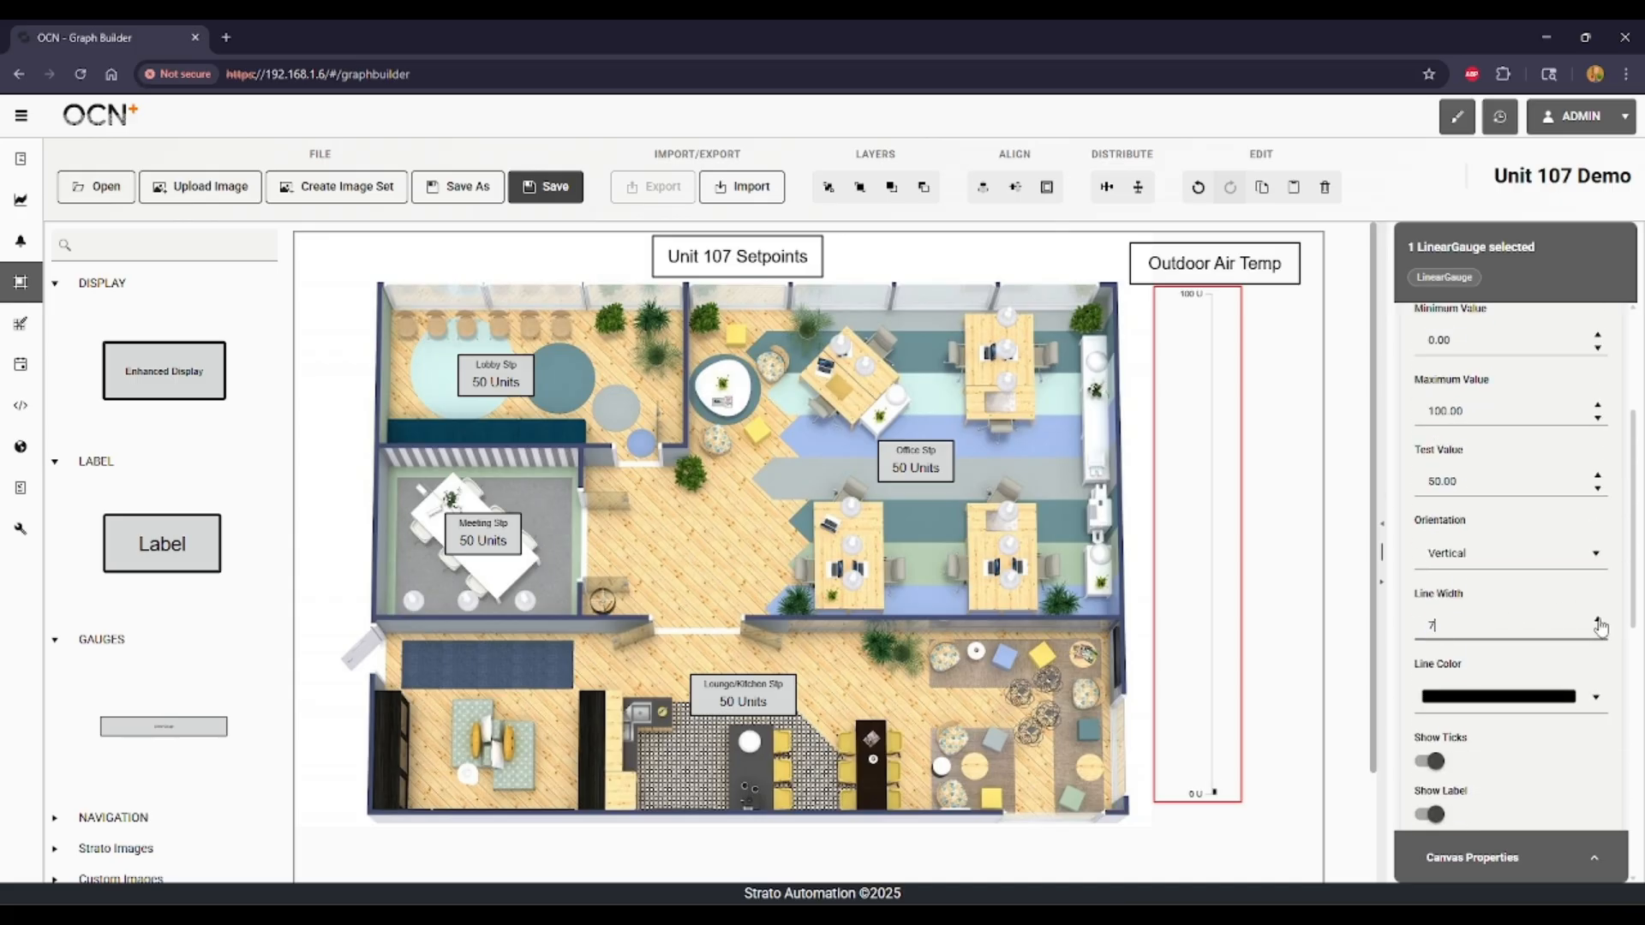
left_click_drag(1599, 622, 1599, 622)
scroll(1457, 668, "down", 2)
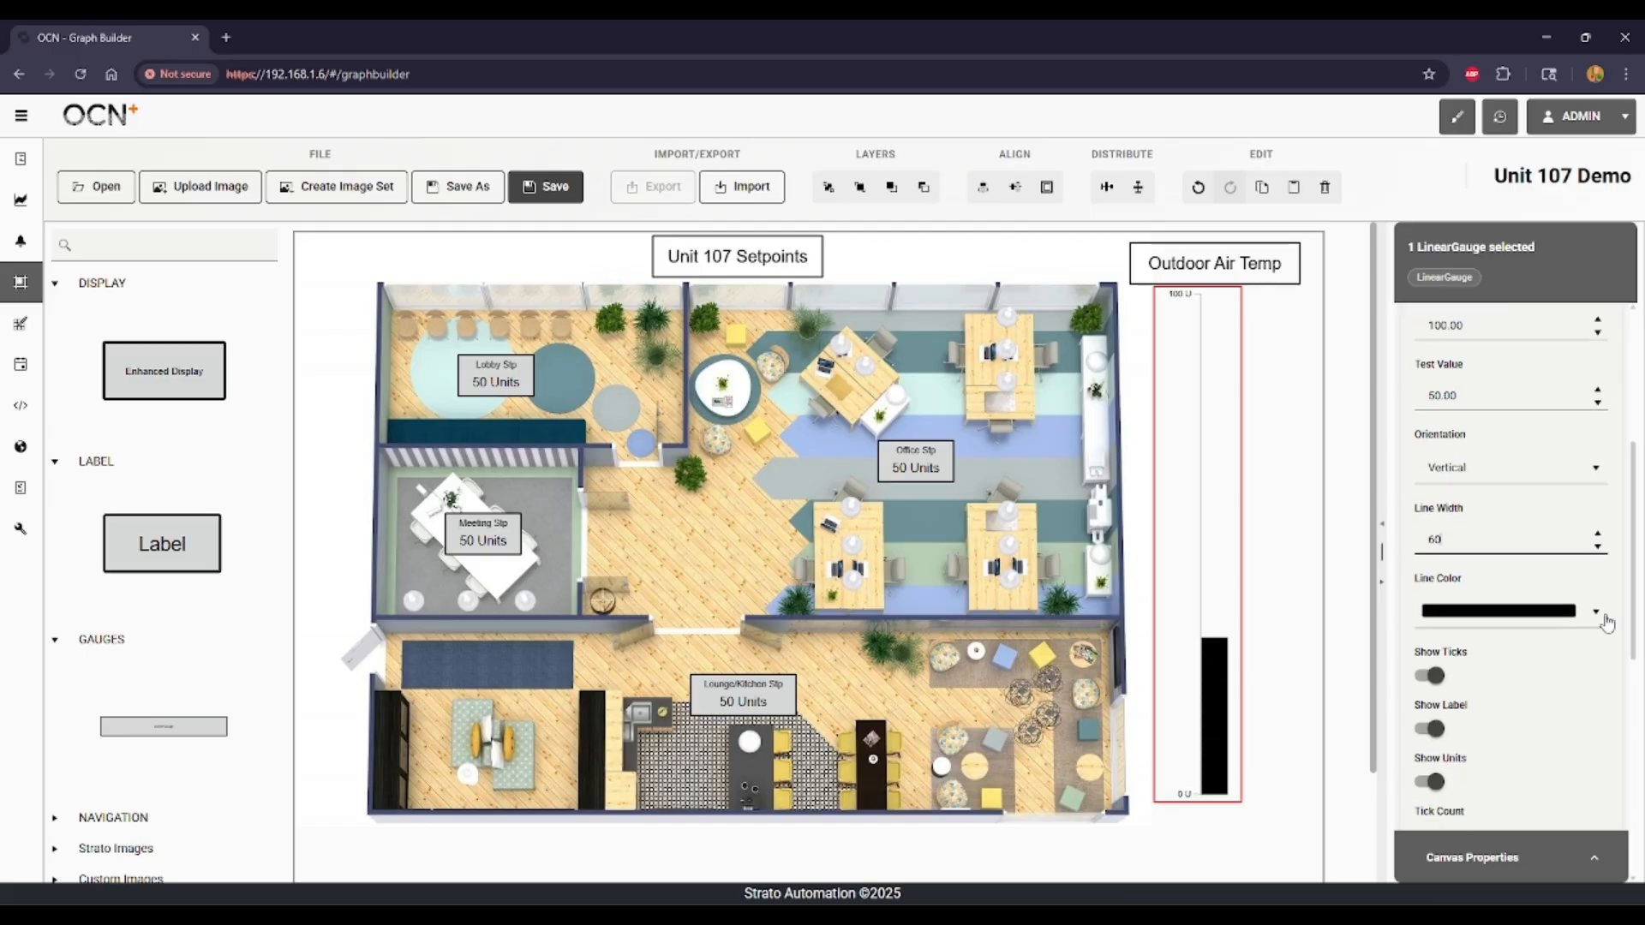
Step: Open the gauge's line color choices, close them without a change and review the tick, label, text, border and binding properties
left_click(1591, 613)
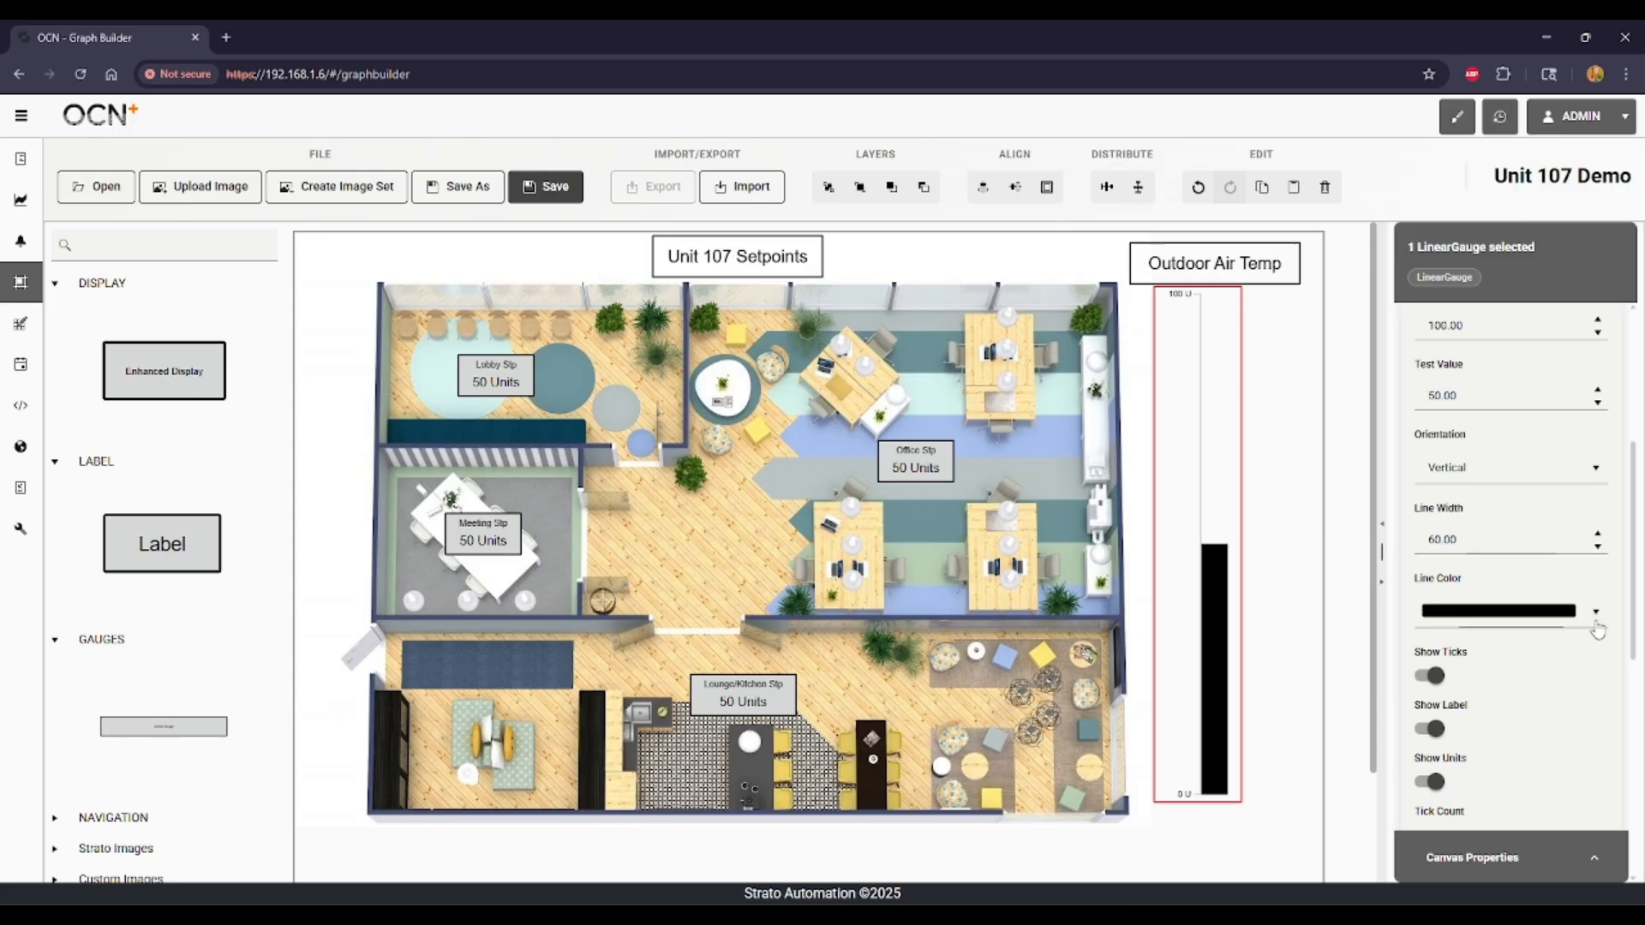
left_click(1402, 573)
scroll(1457, 600, "down", 5)
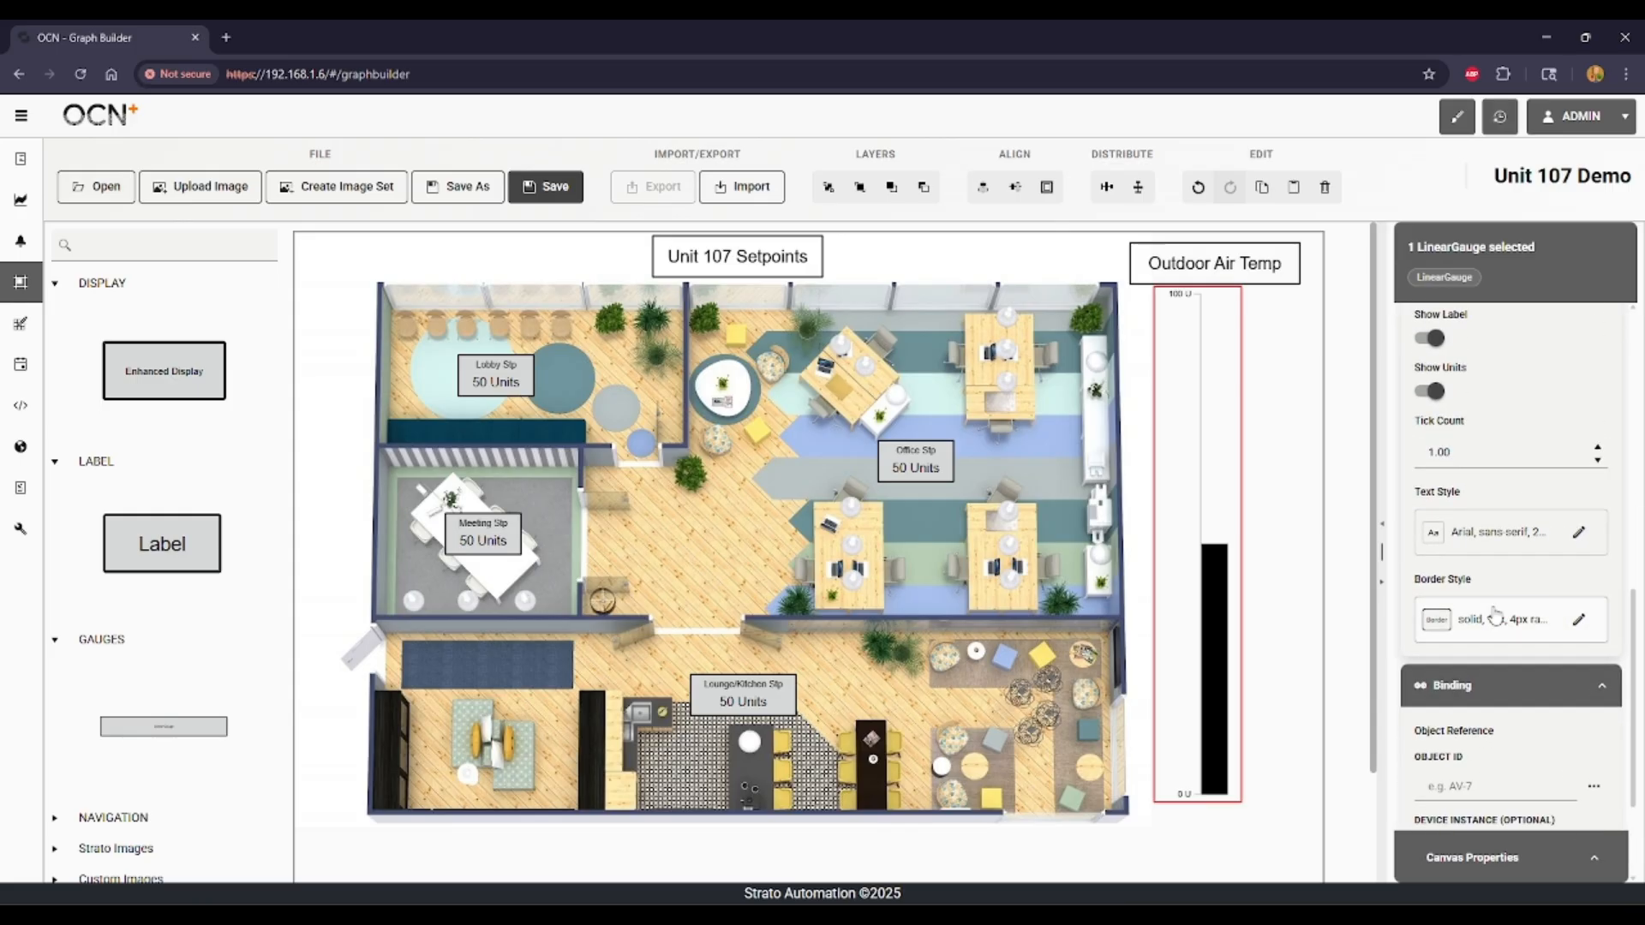
scroll(1555, 618, "down", 2)
scroll(1534, 624, "up", 5)
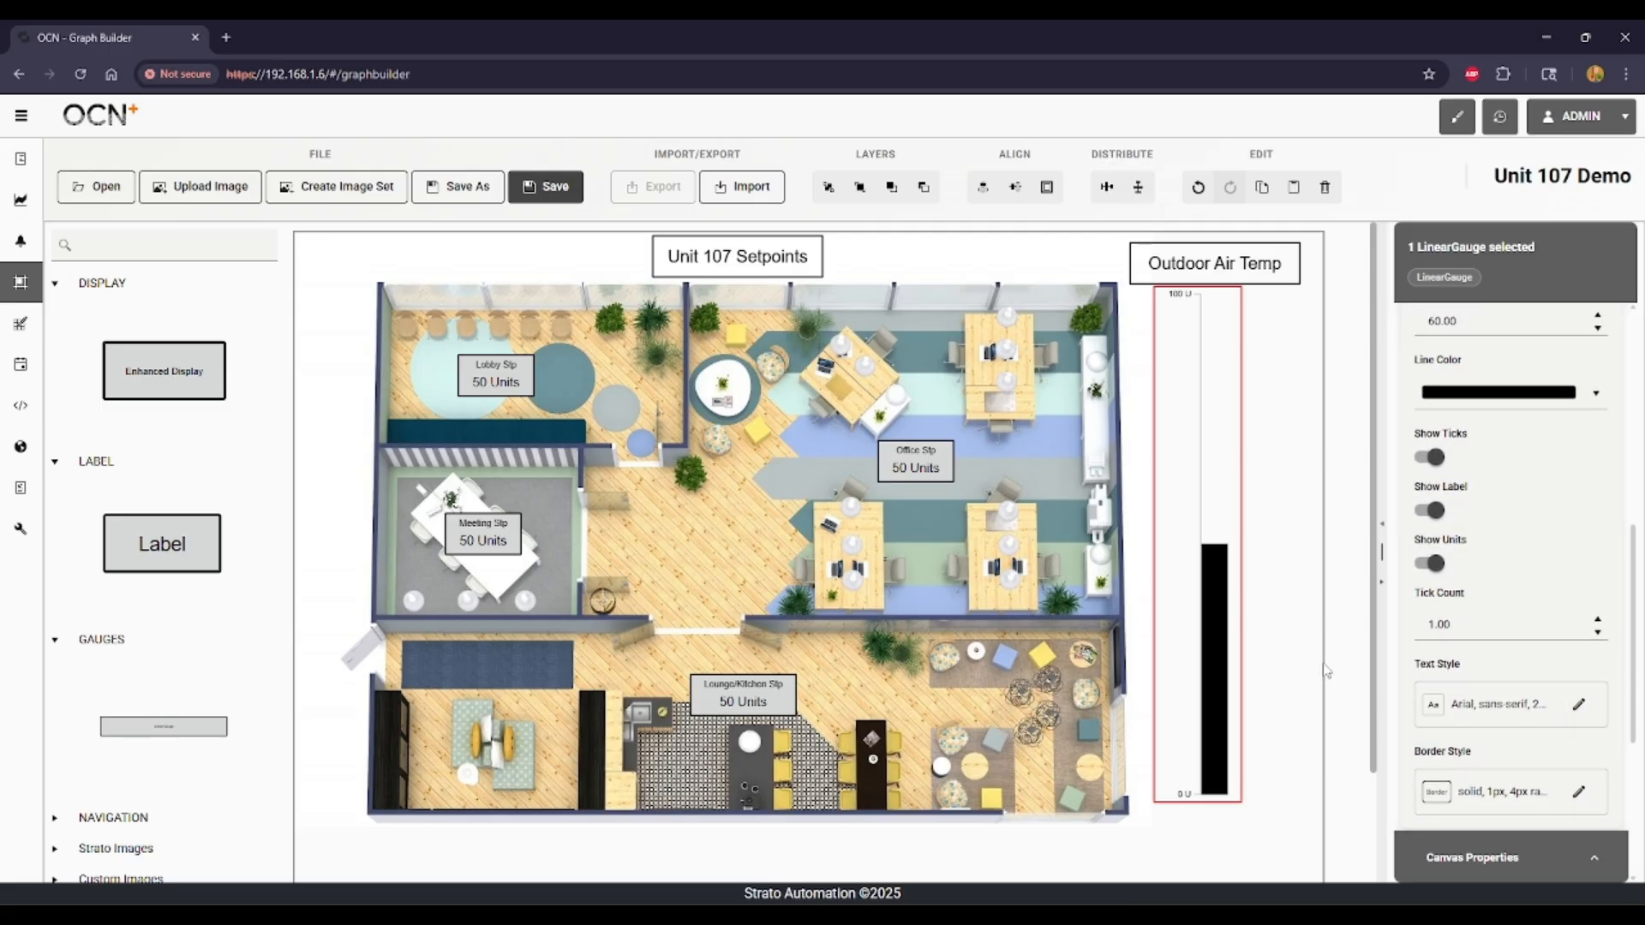
Step: Set the linear gauge's tick count to 10
scroll(1495, 689, "up", 2)
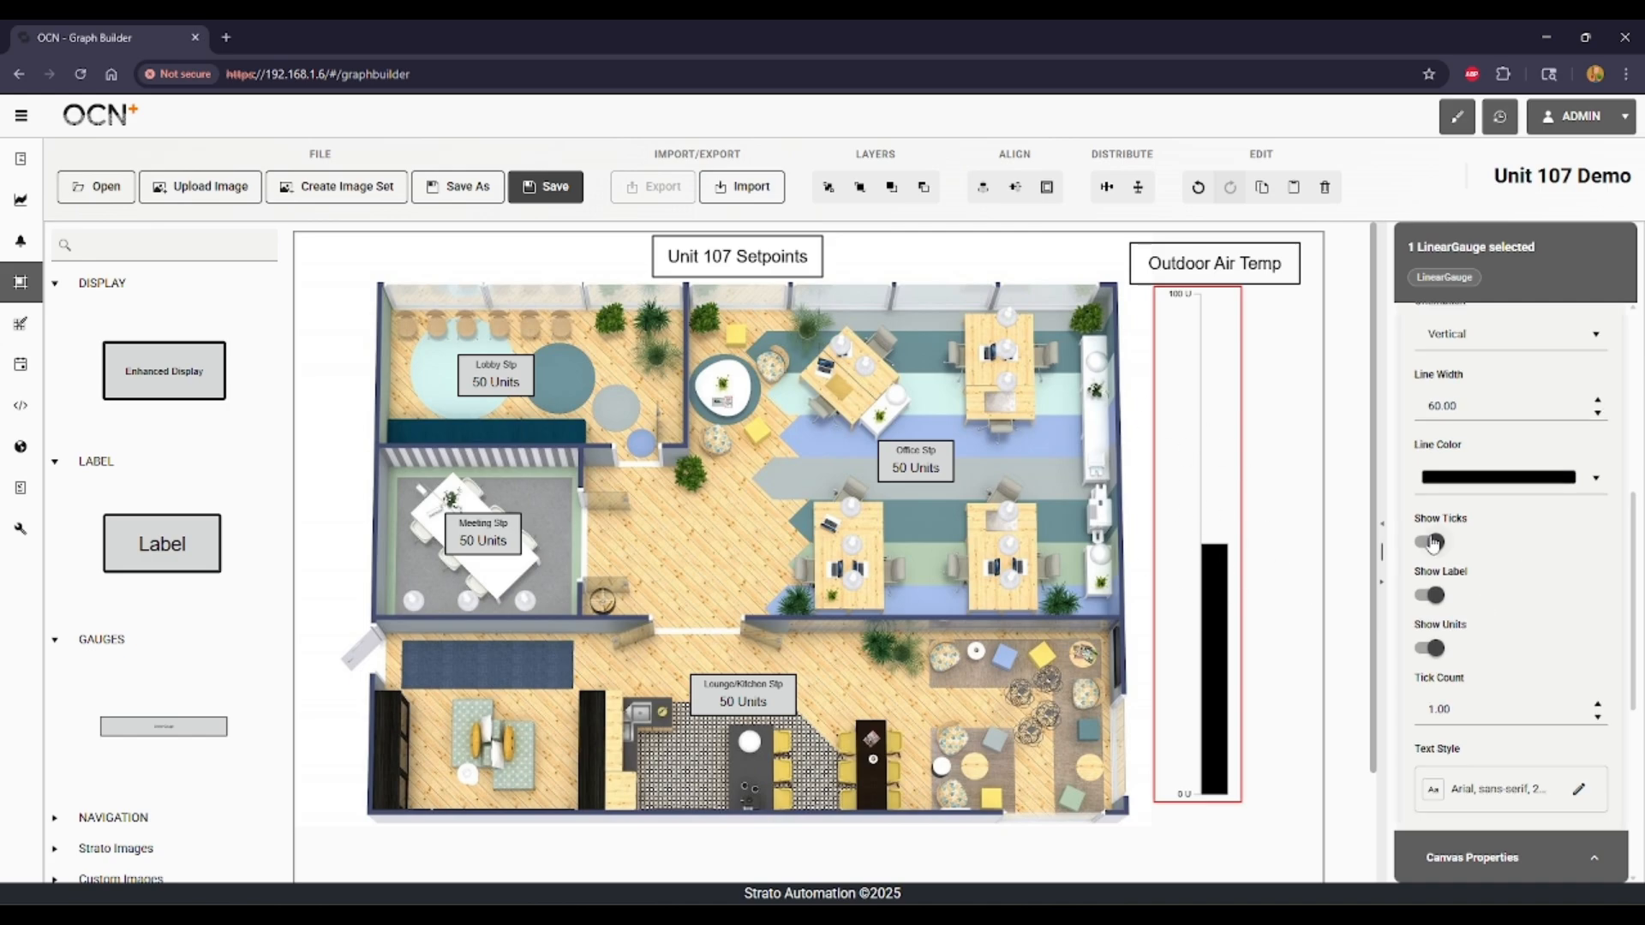
left_click(1475, 711)
type("0")
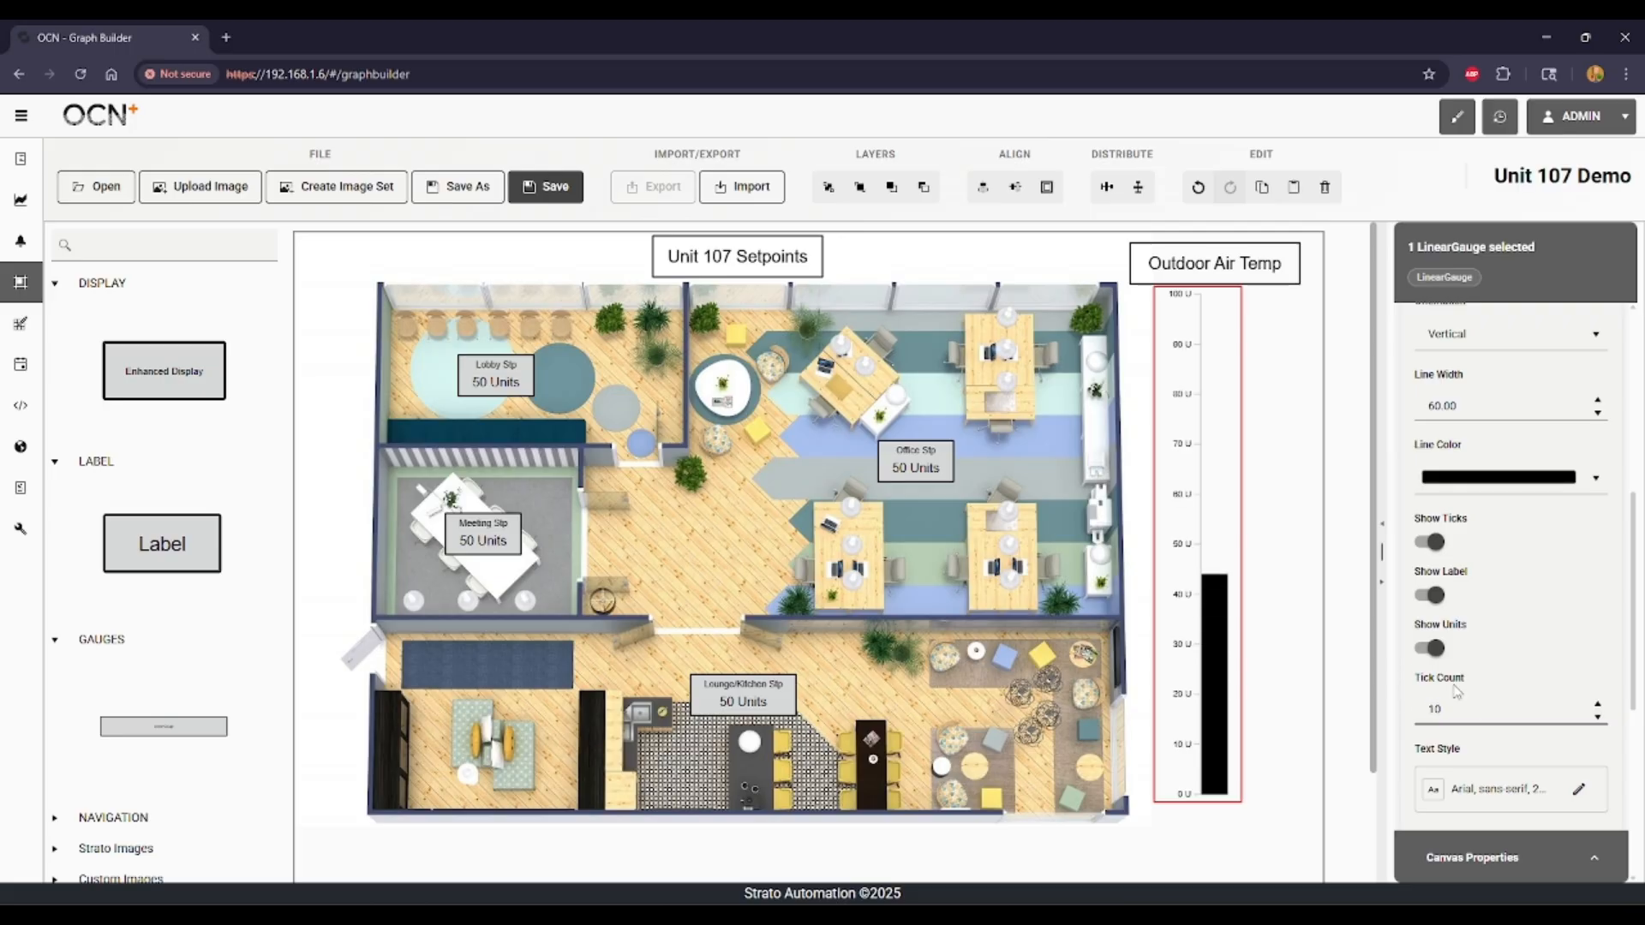
scroll(1516, 651, "down", 2)
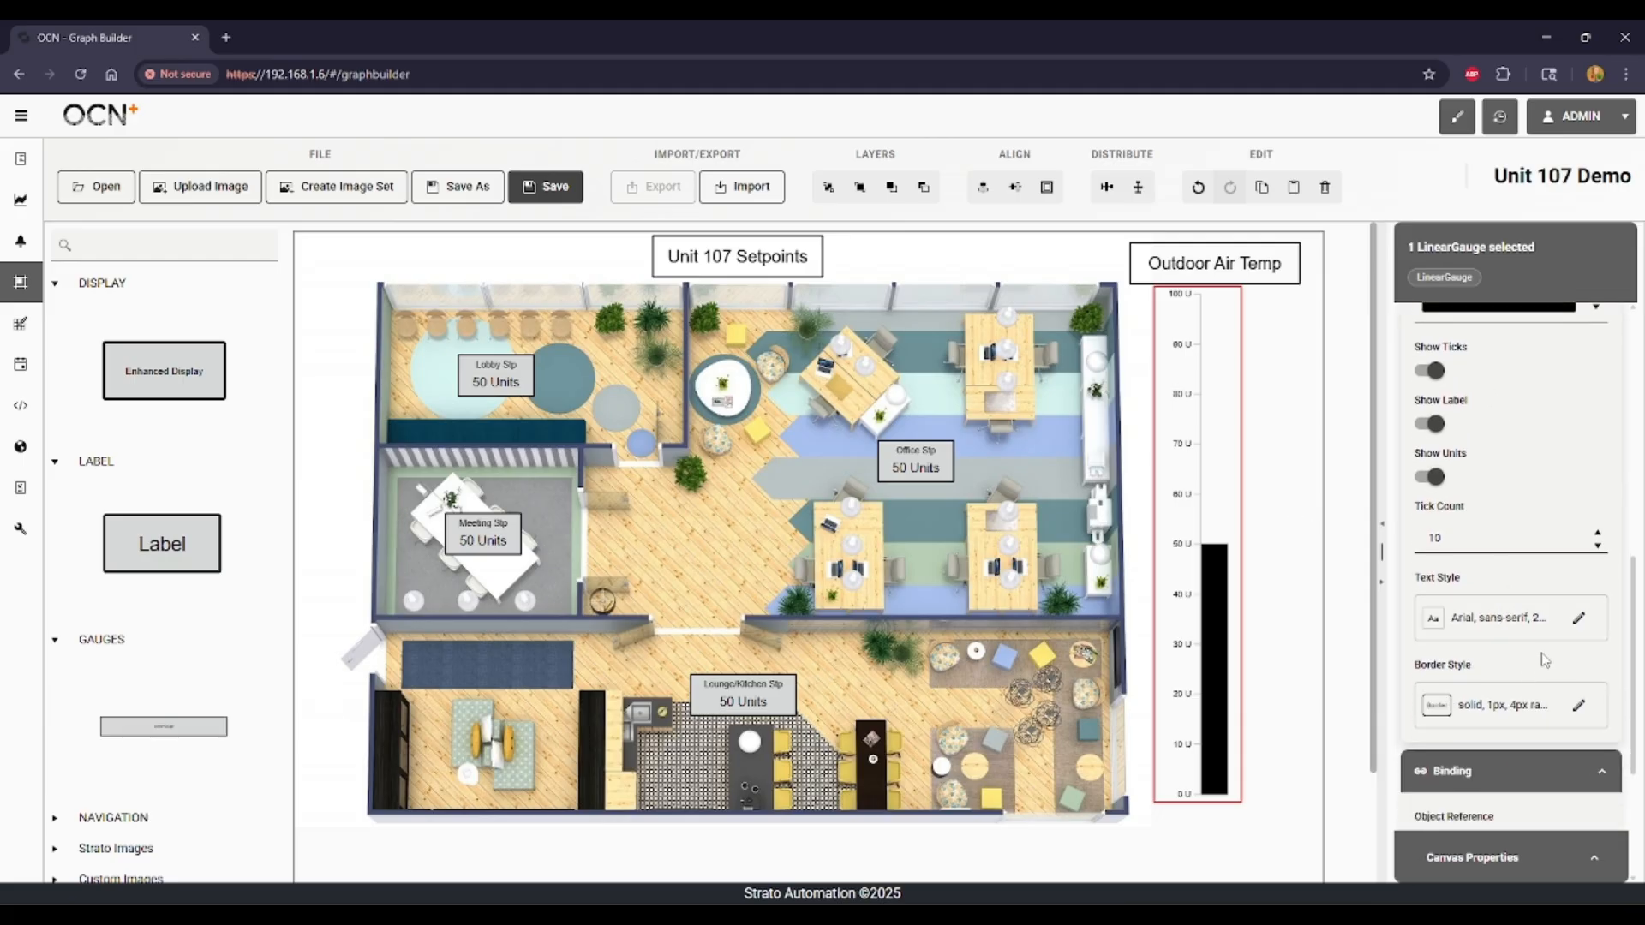
Step: Set the linear gauge's text font size to 30
scroll(1534, 652, "up", 3)
scroll(1519, 598, "down", 3)
left_click(1579, 619)
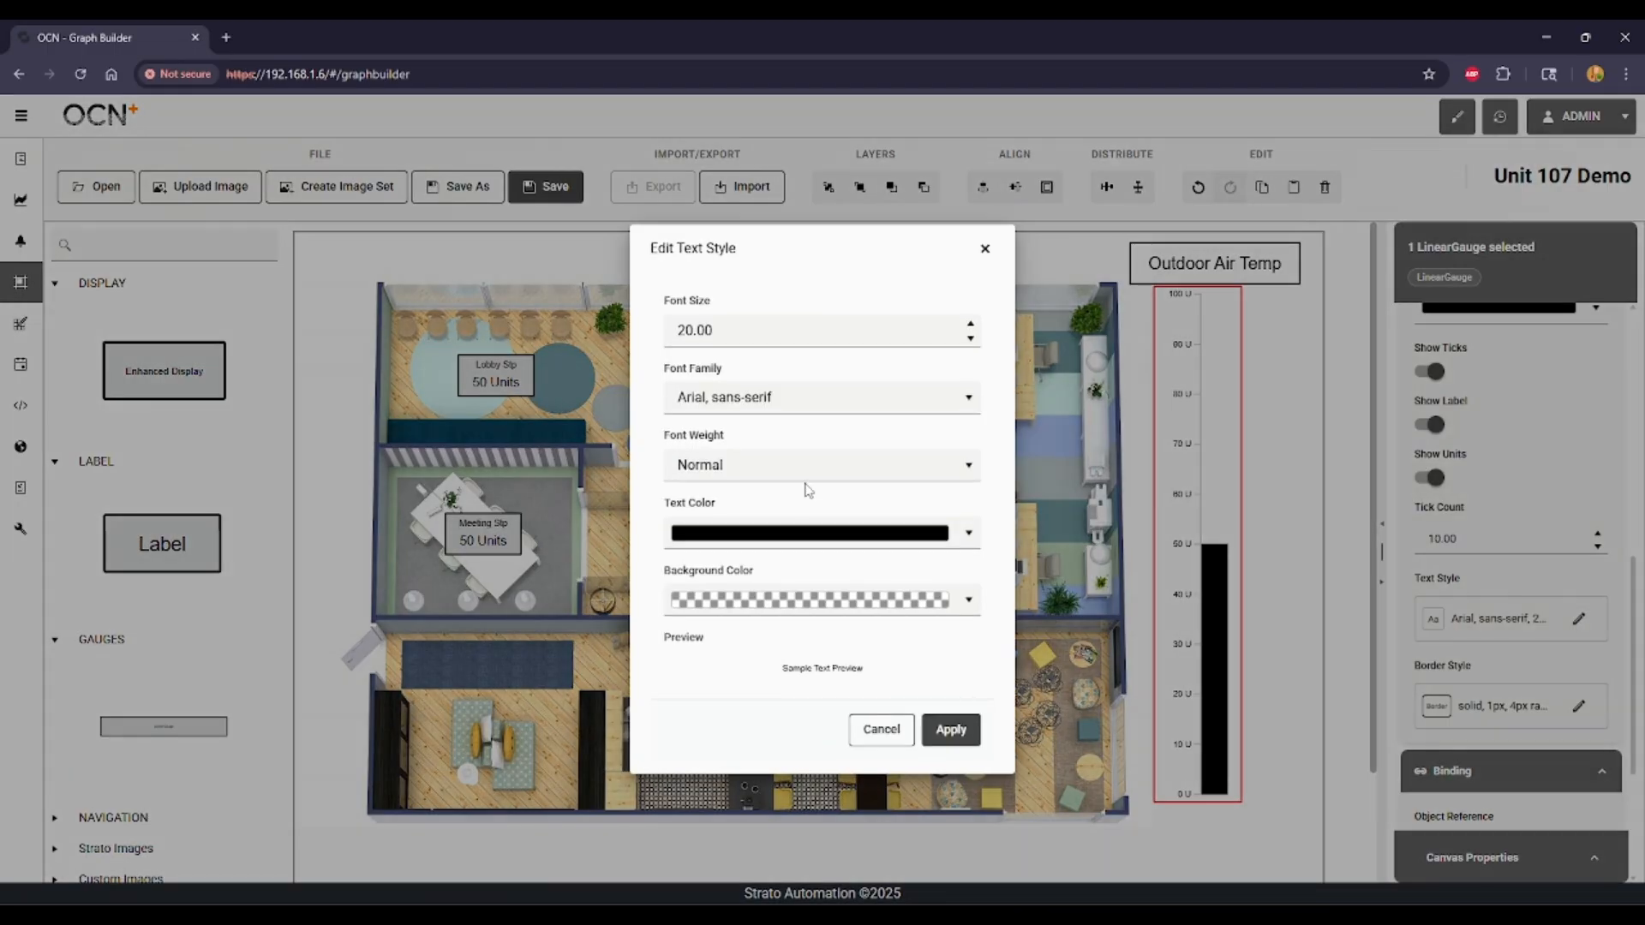
left_click(878, 329)
type("30")
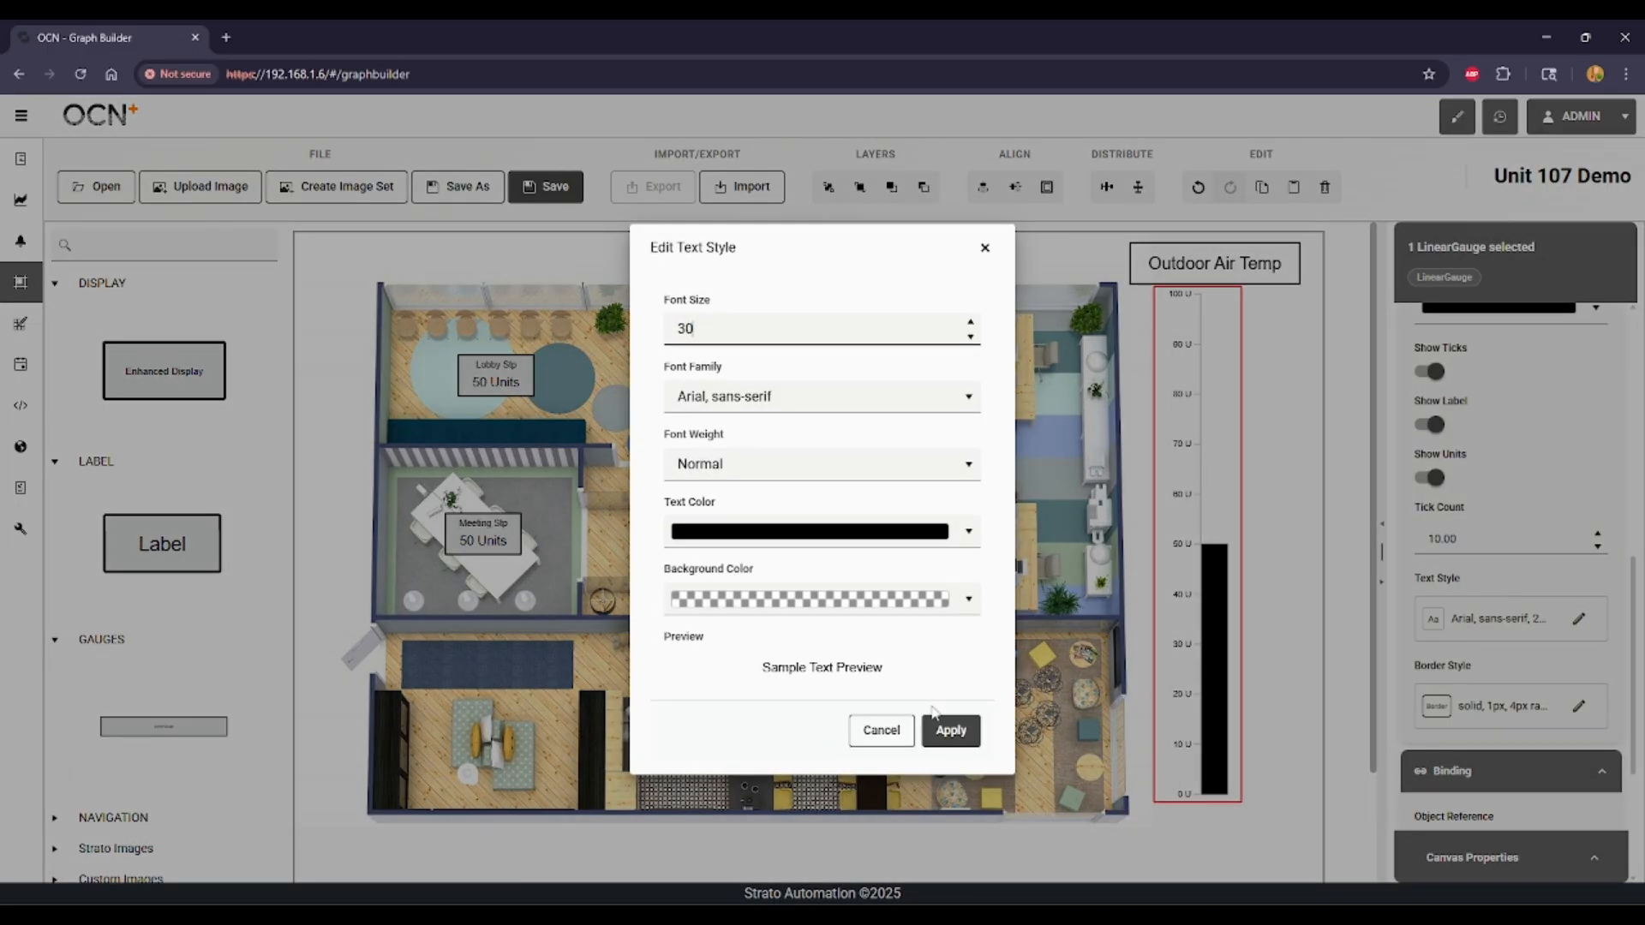
left_click(951, 730)
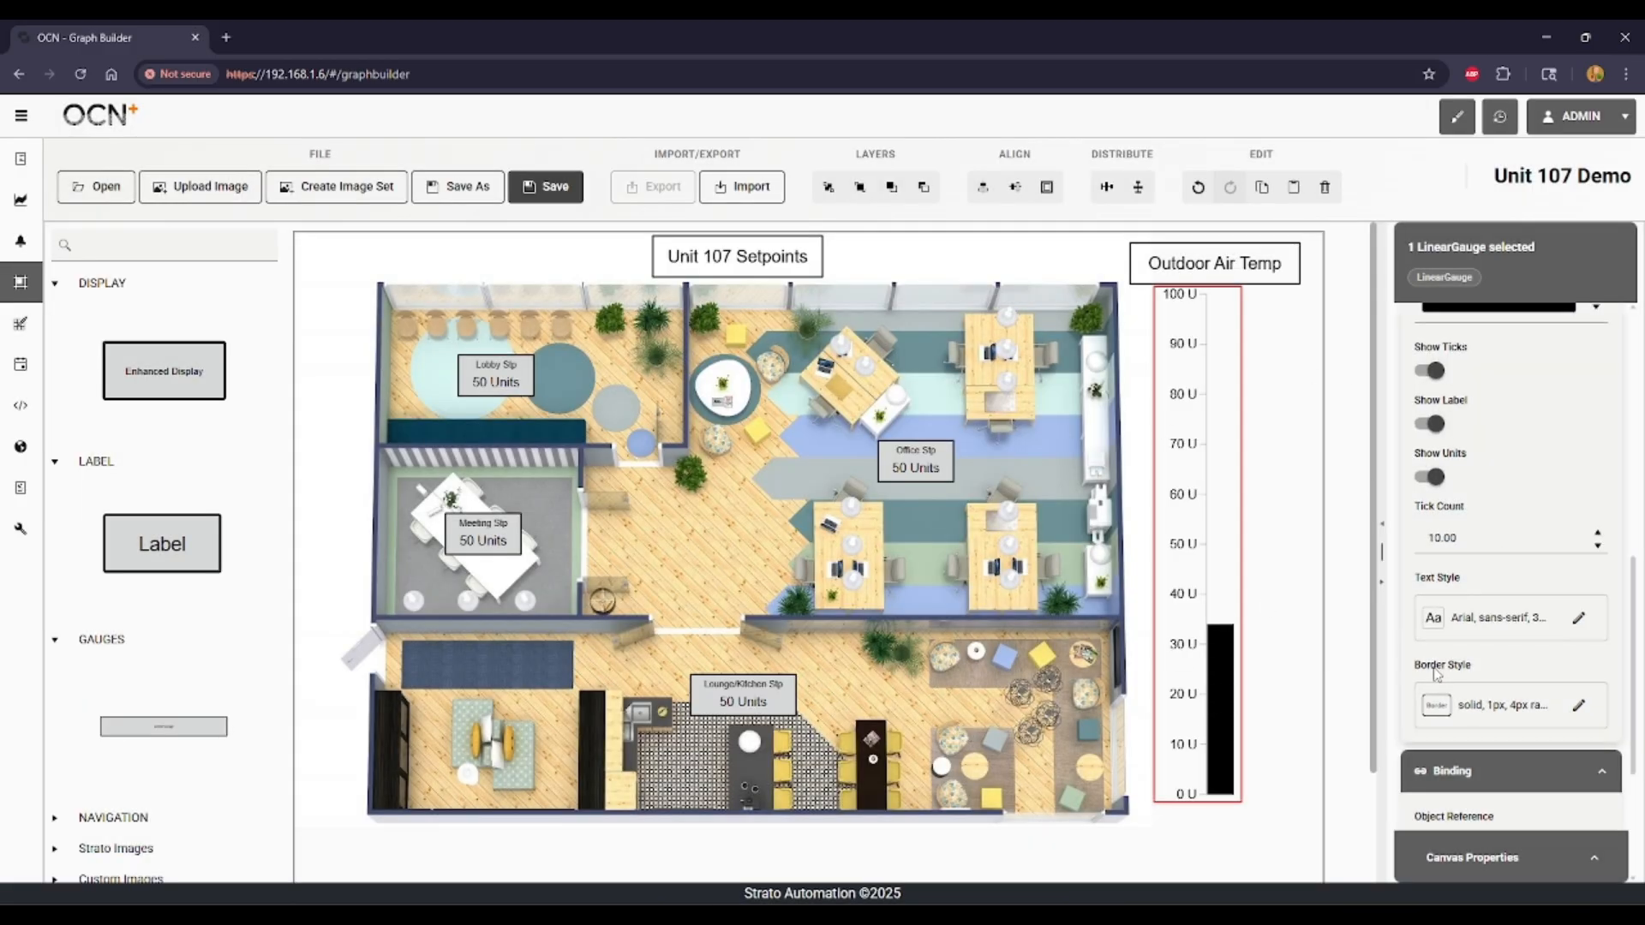
Step: Bind the linear gauge to object AV-29 on device instance 213001
scroll(1517, 617, "down", 2)
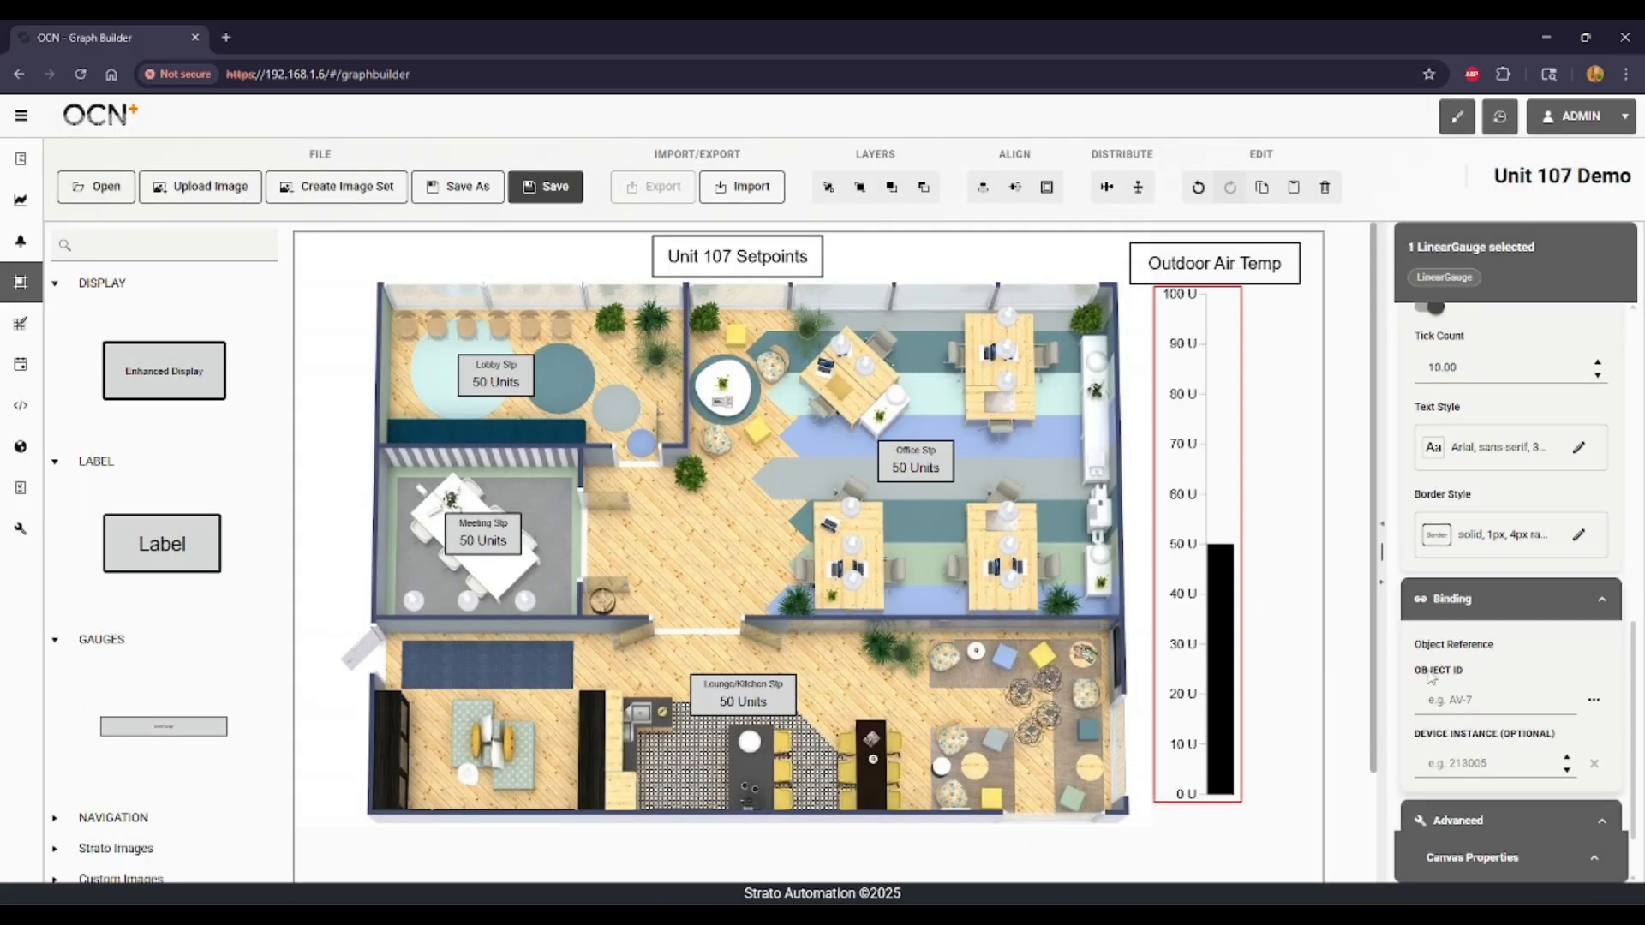
scroll(1491, 677, "down", 1)
left_click(1448, 614)
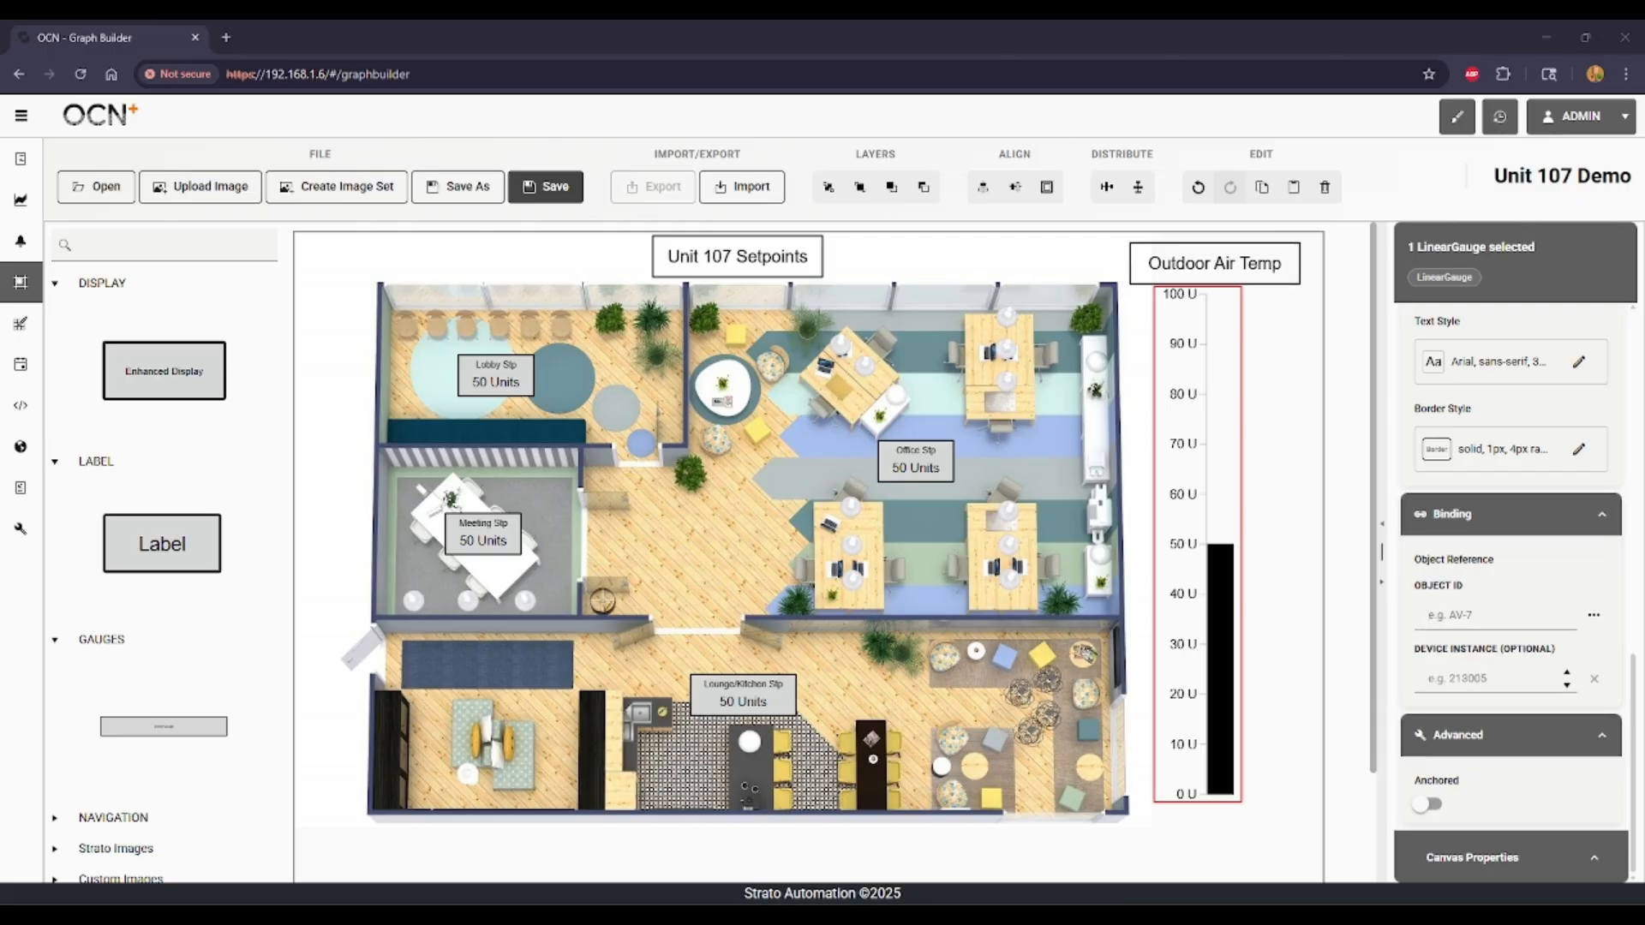
left_click(1497, 615)
type("A")
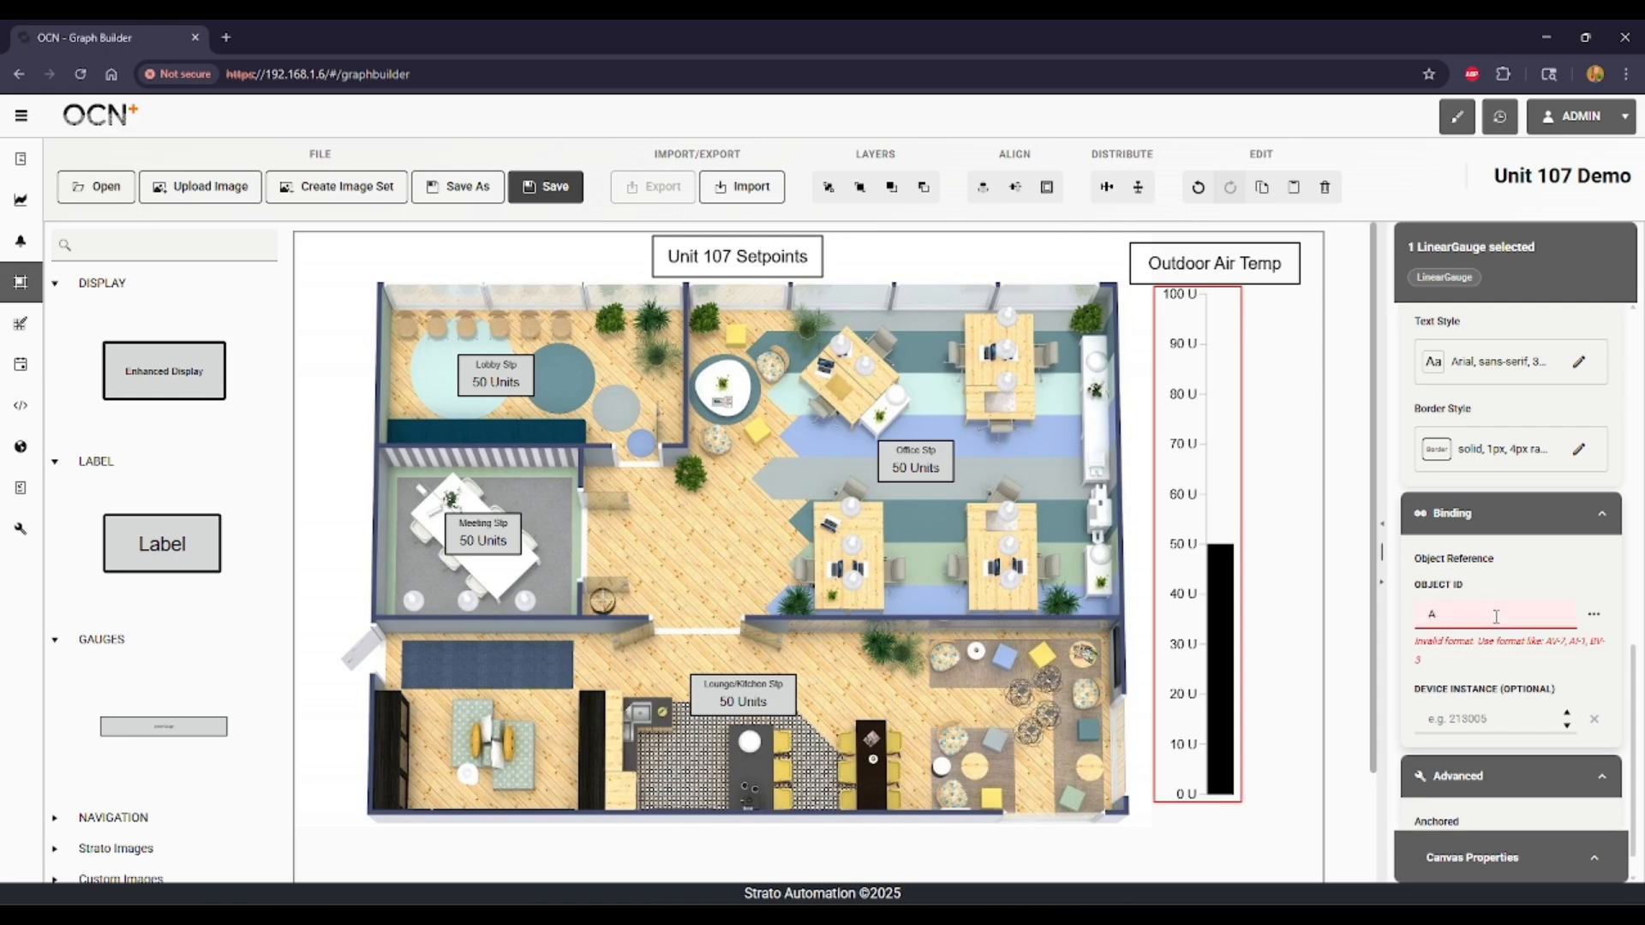
type("AV-29")
left_click(1524, 681)
type("21")
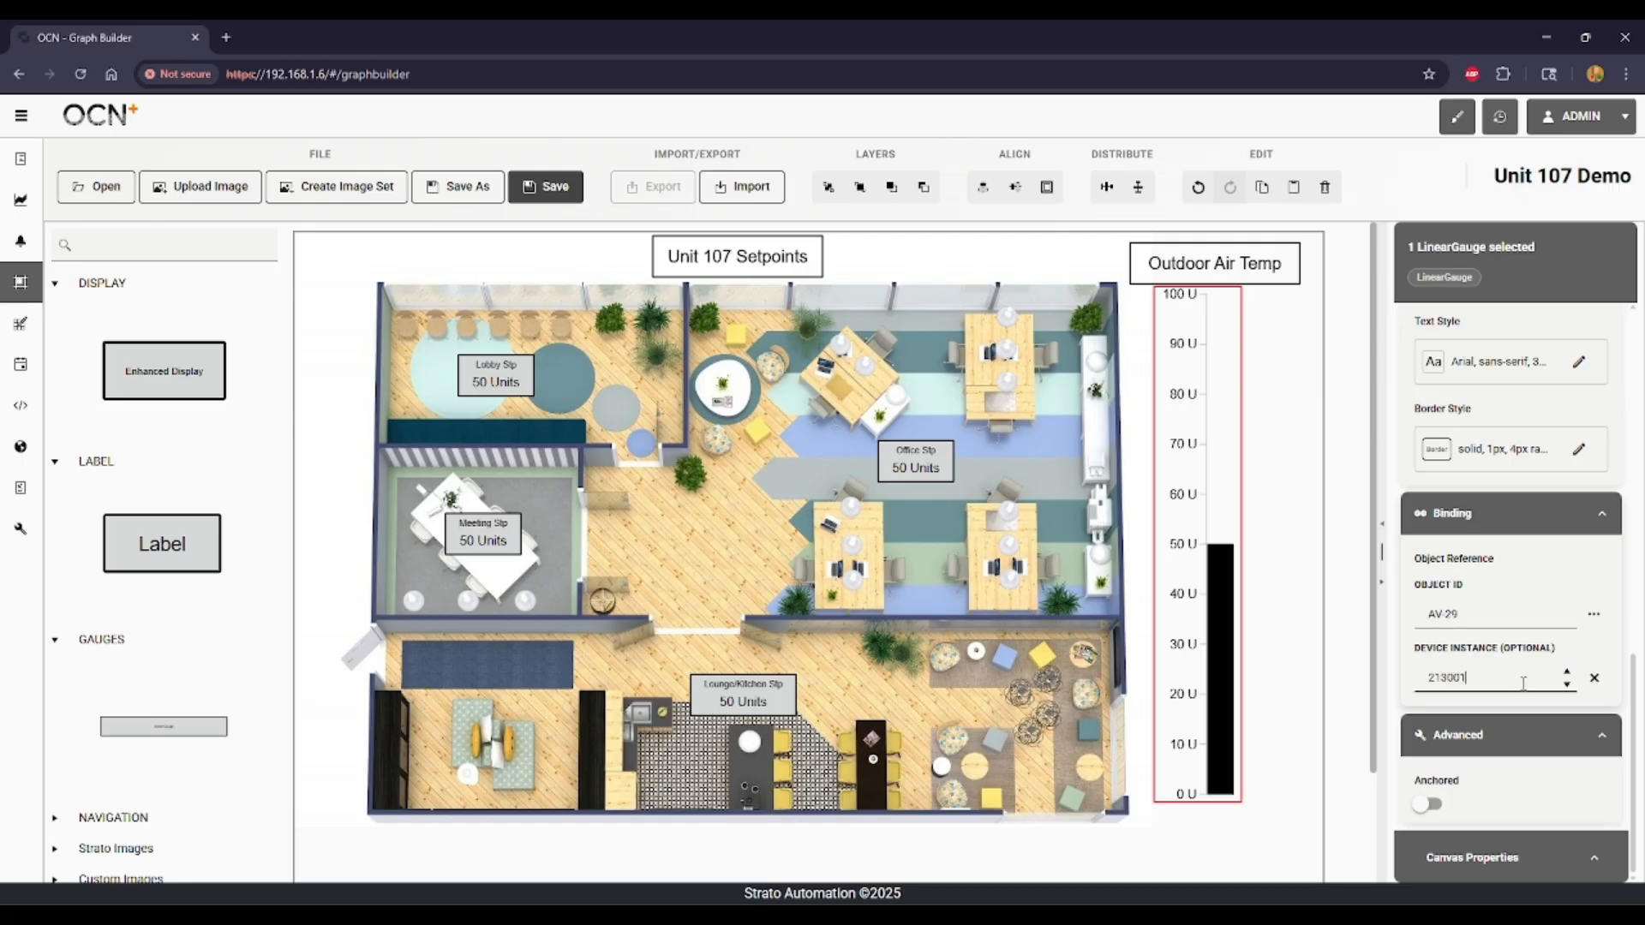
type("3001")
Step: Anchor the linear gauge in place and save the template
left_click(1428, 804)
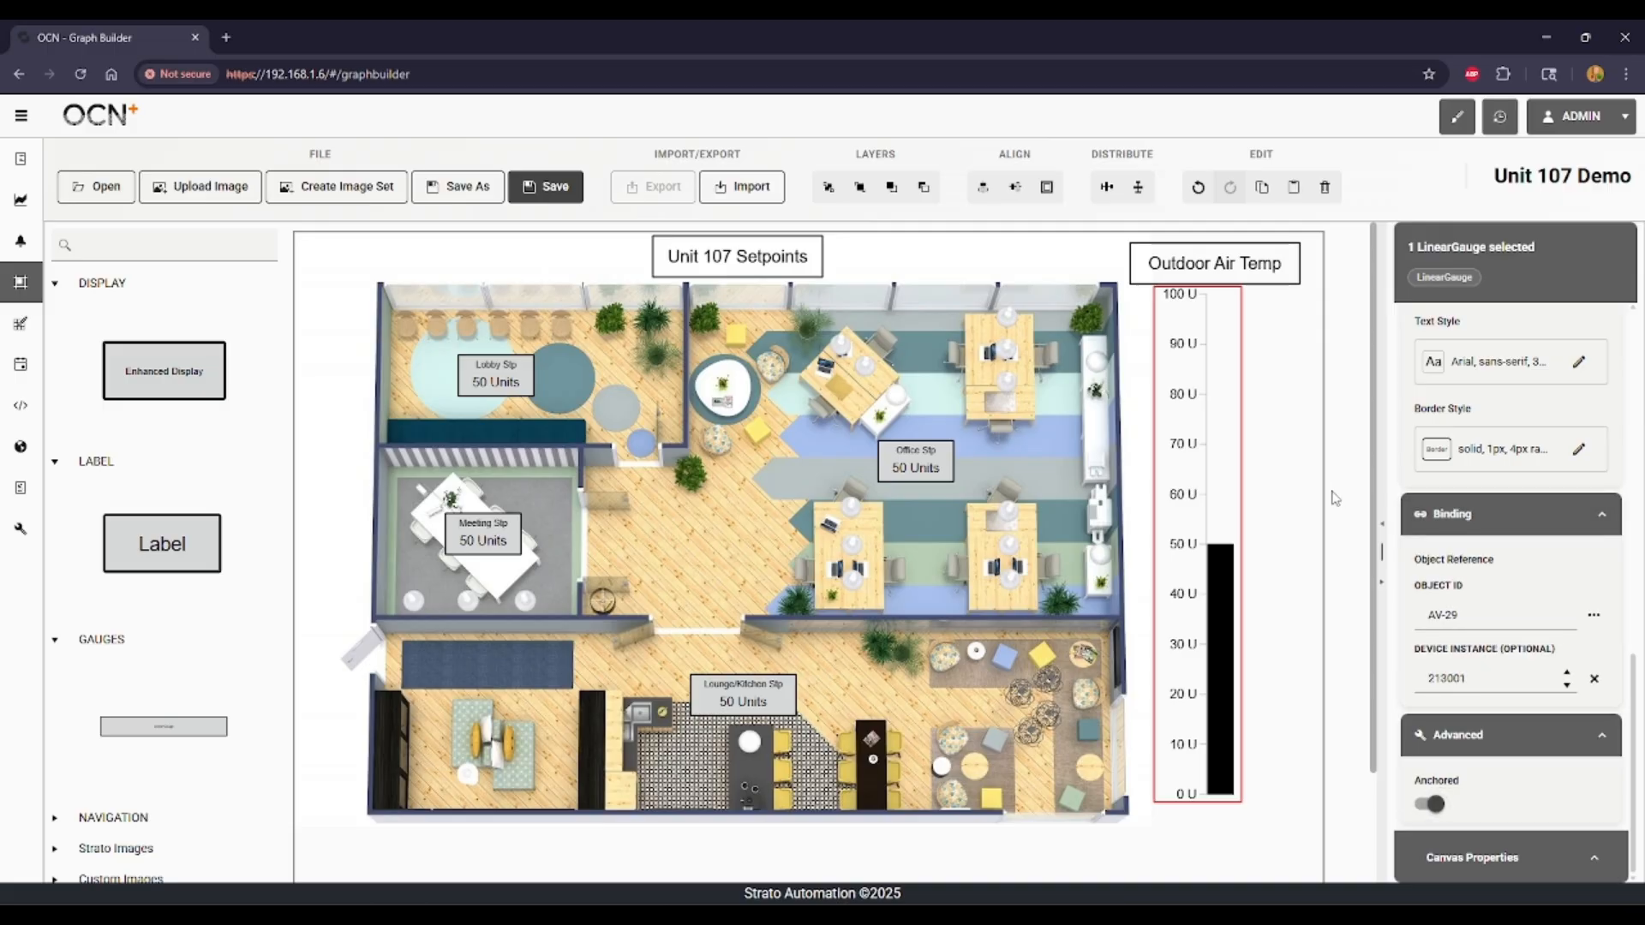
left_click(1303, 480)
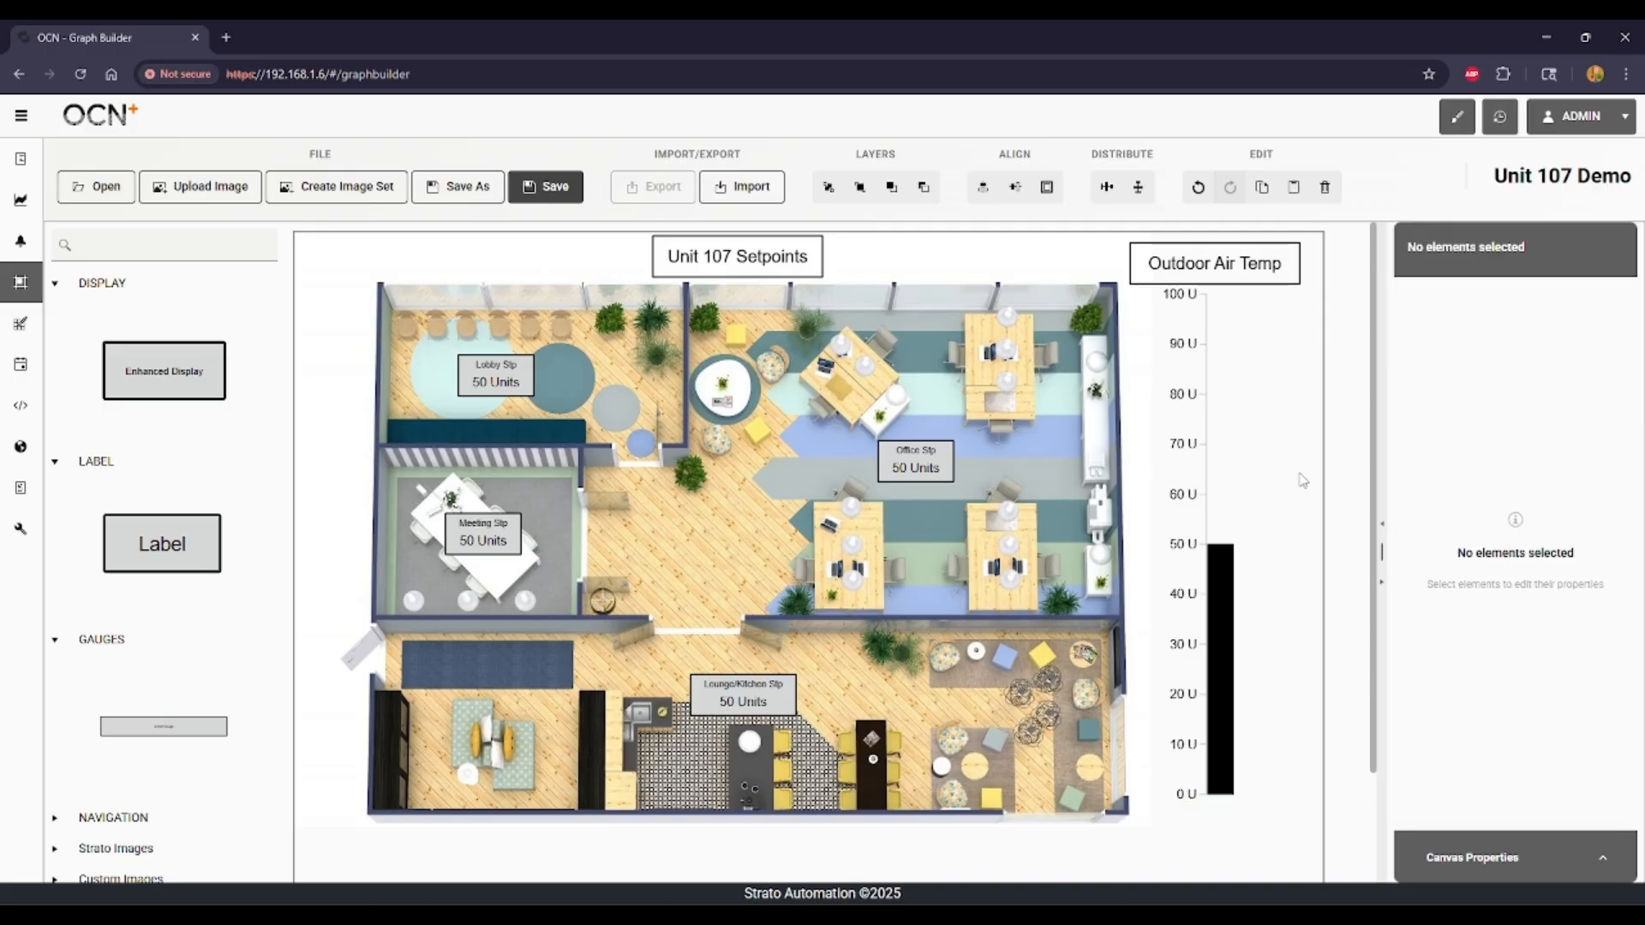
left_click(551, 189)
Step: Try different test values up to 100 on the linear gauge, and leave its test value empty
left_click(1188, 494)
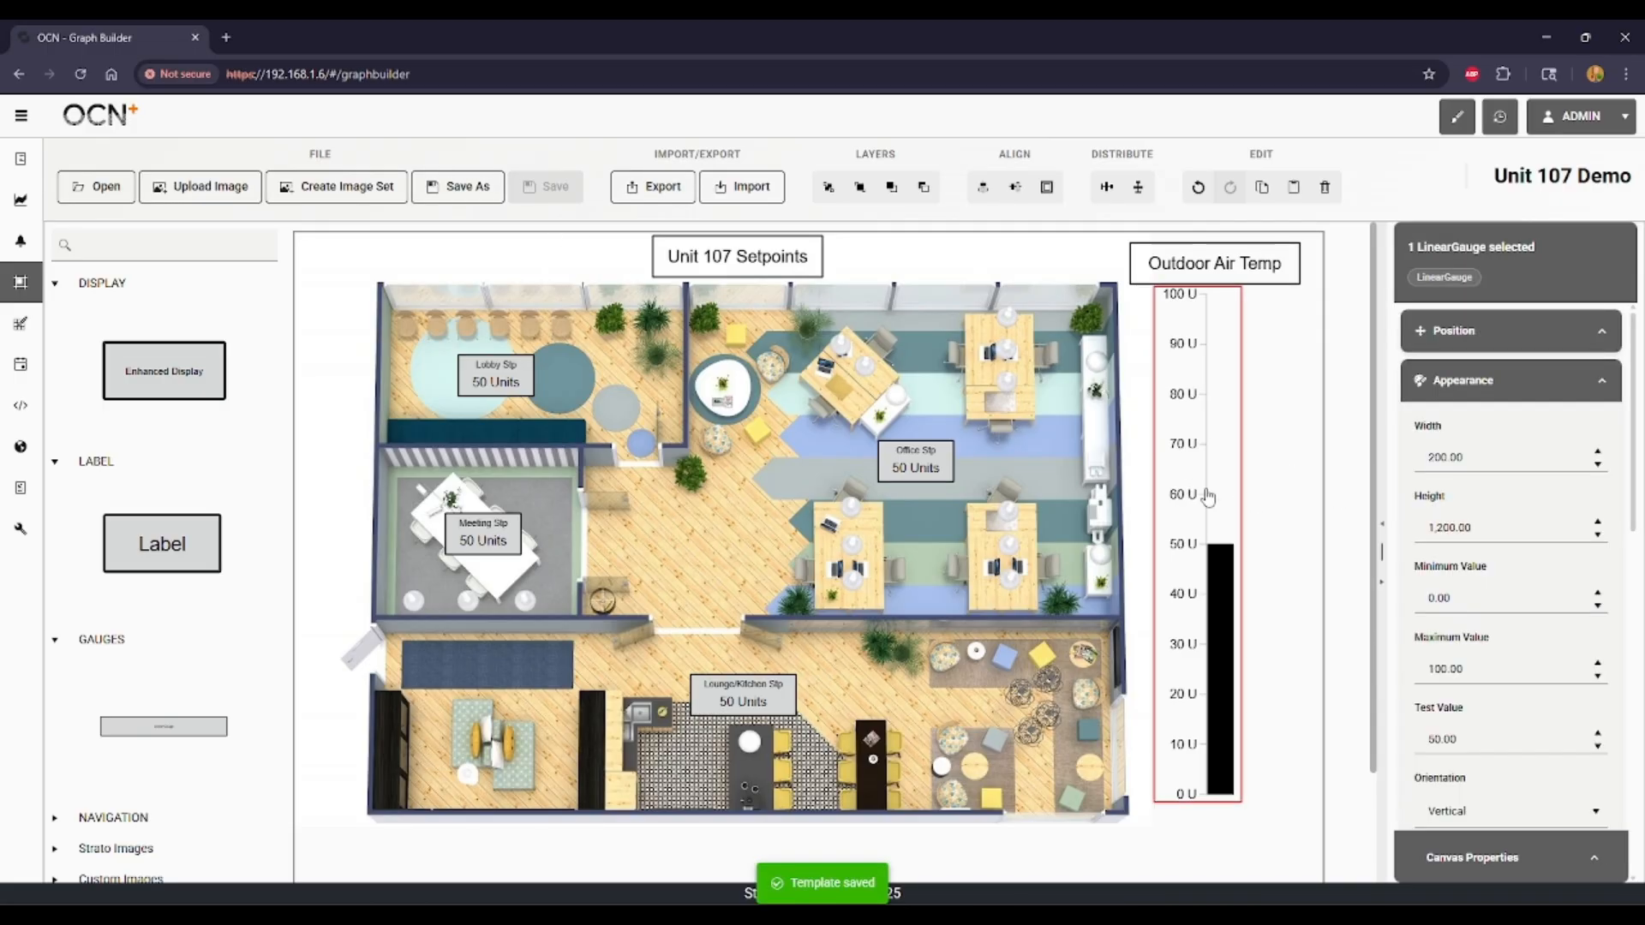
scroll(1493, 679, "down", 1)
double_click(1490, 655)
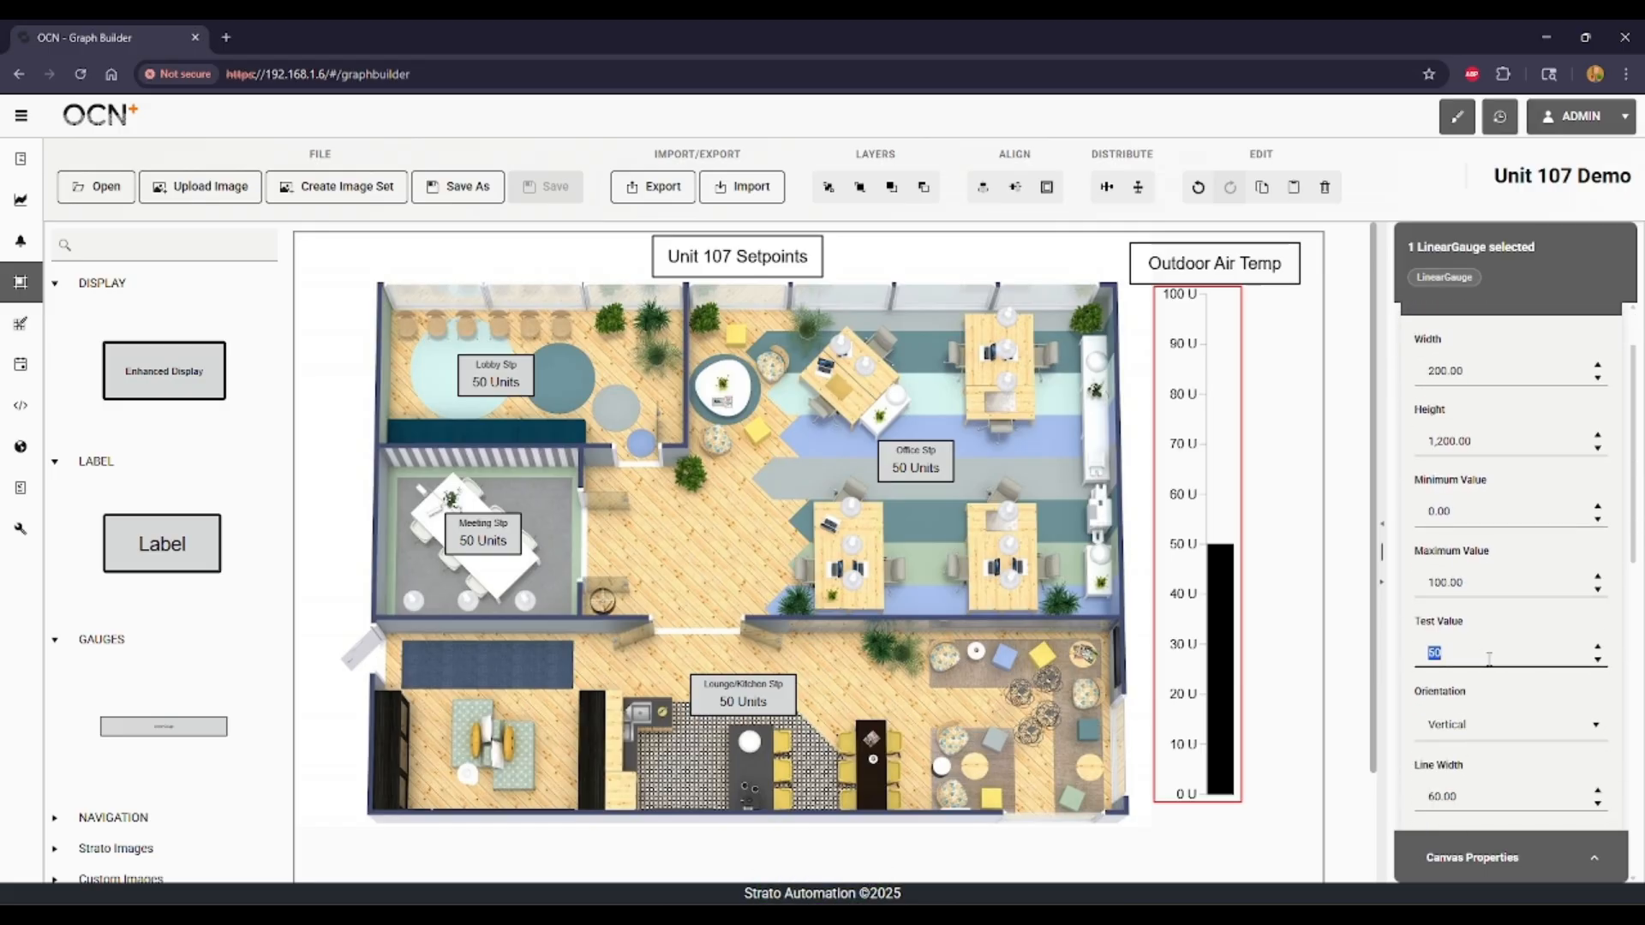
type("2")
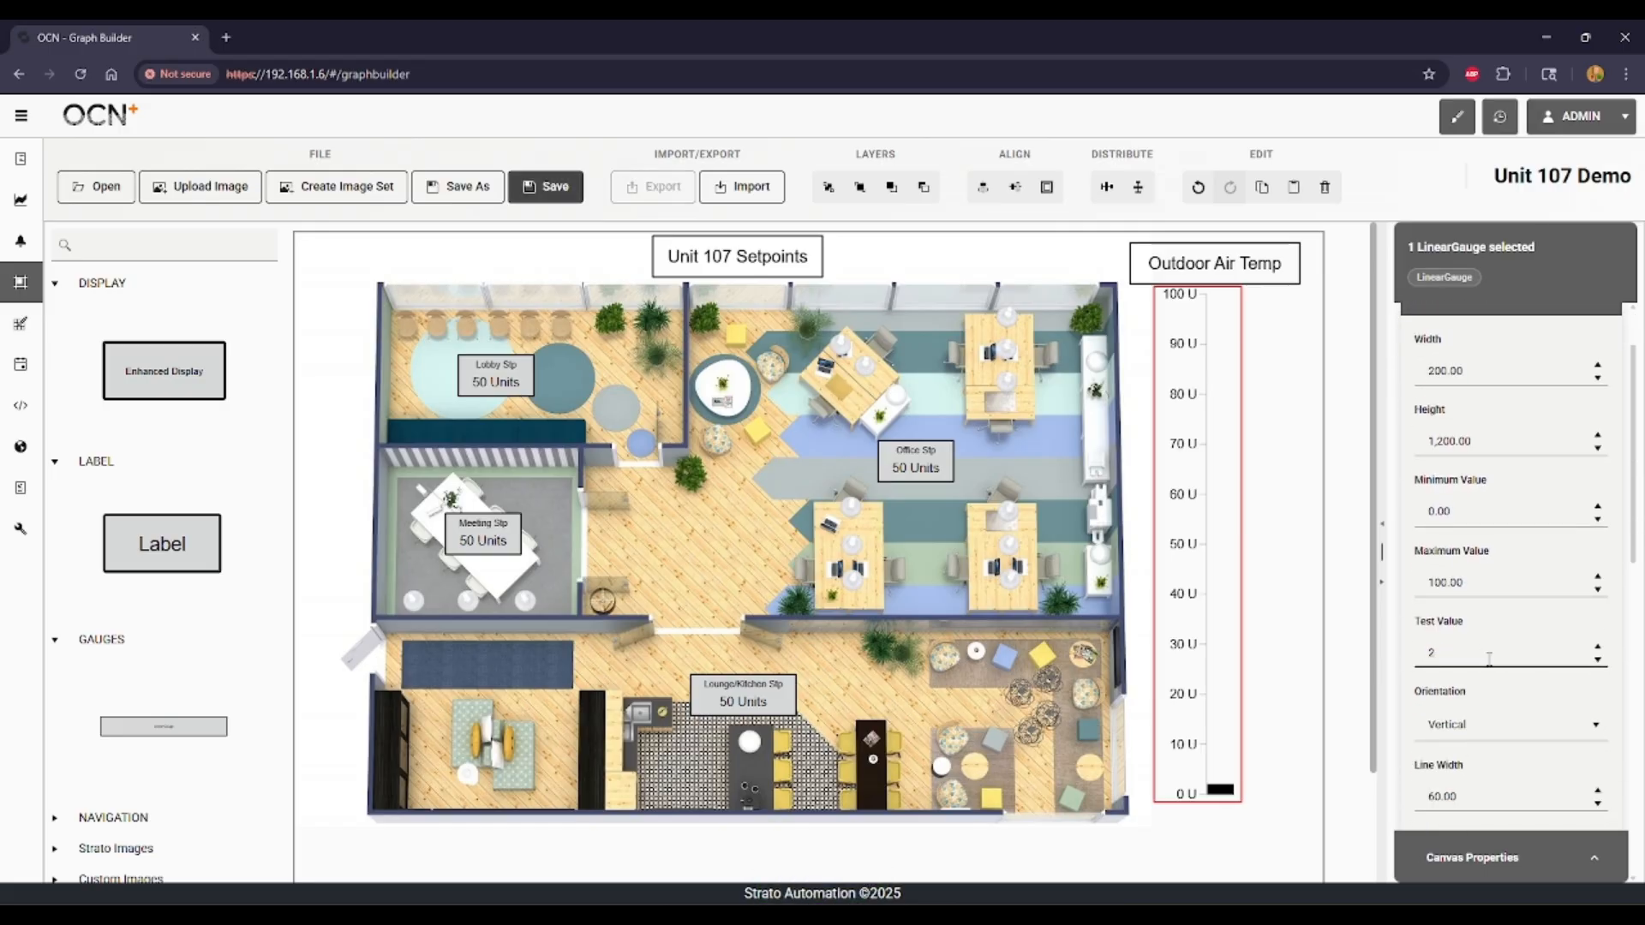
type("1")
key("BackSpace")
key("BackSpace")
type("100")
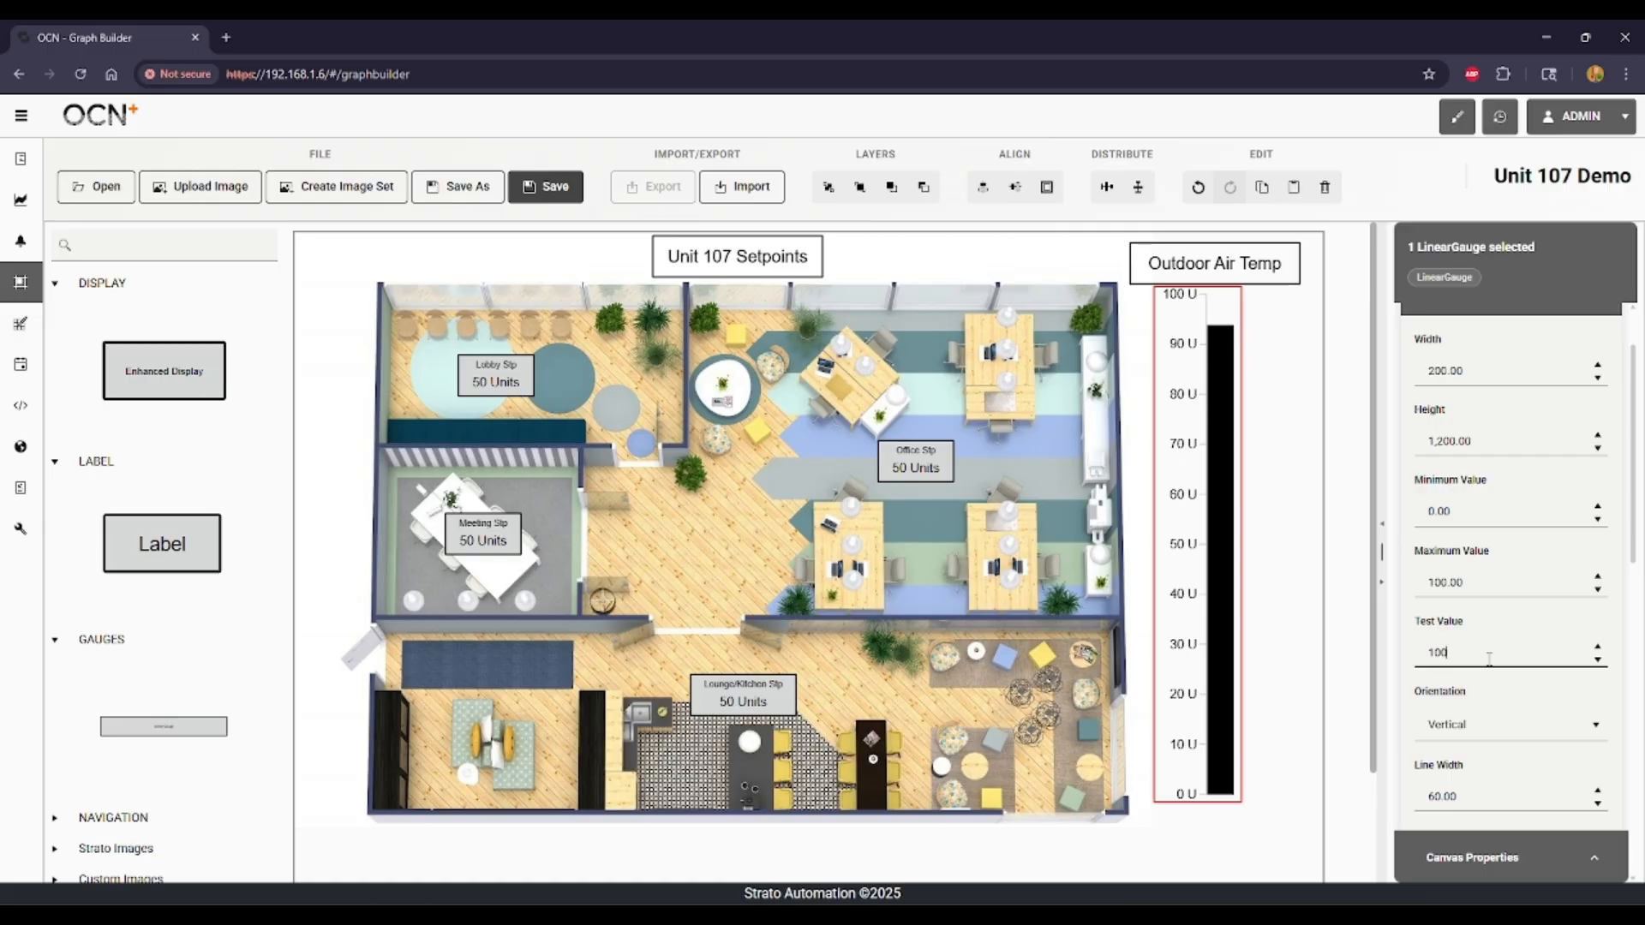
key("BackSpace")
key("BackSpace")
key("BackSpace")
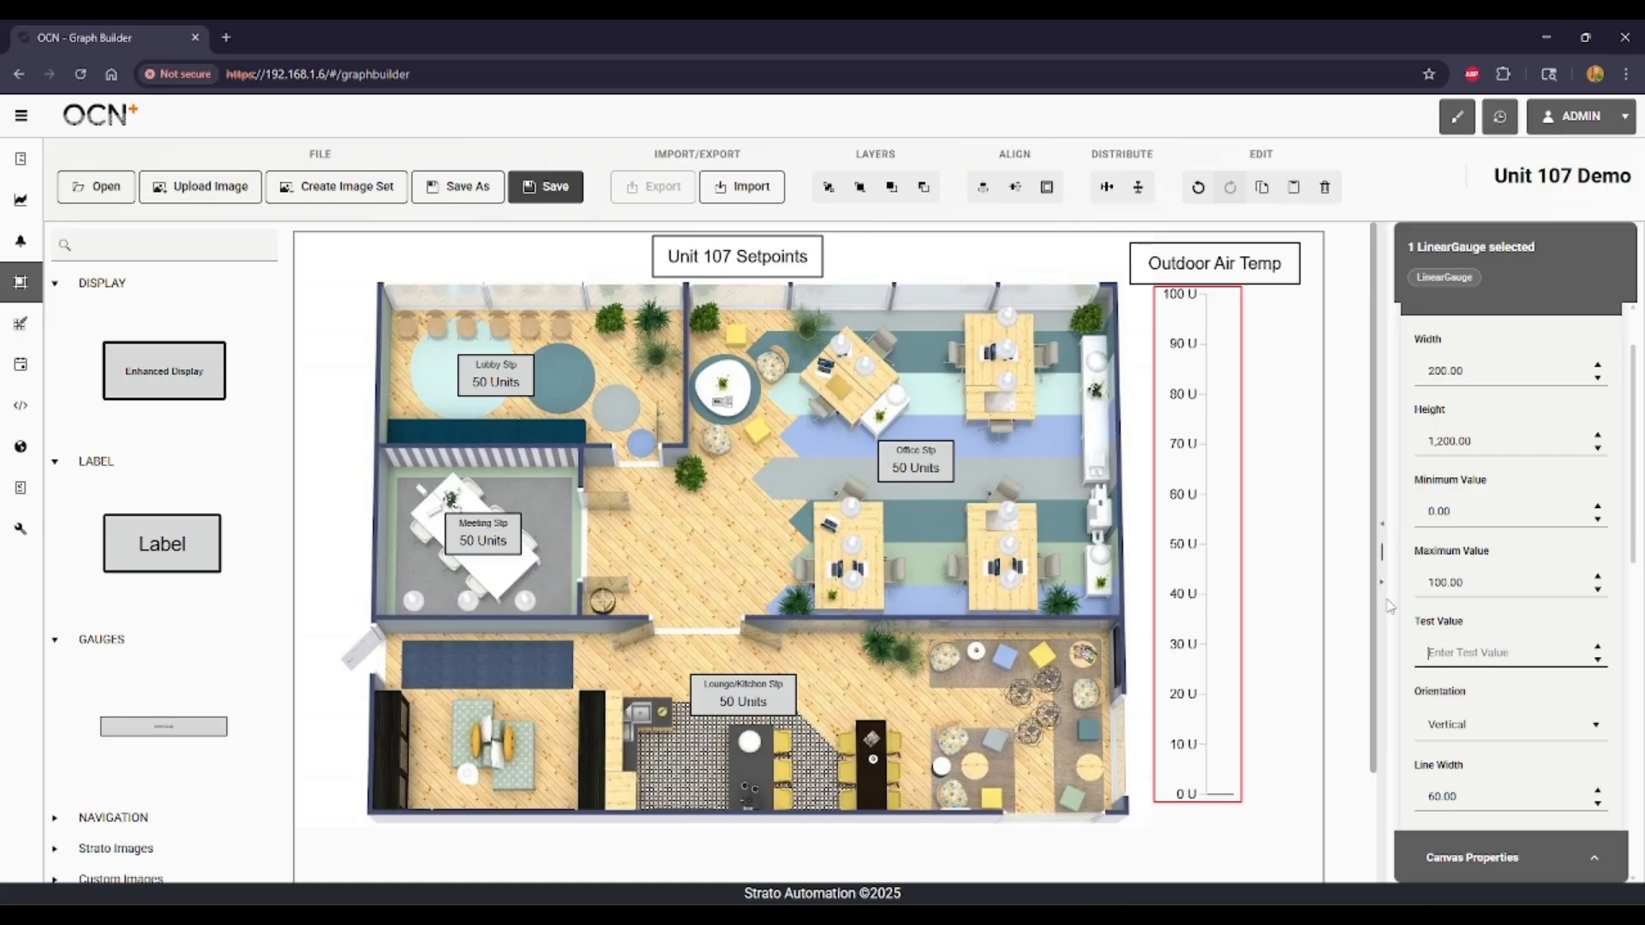
left_click(1275, 543)
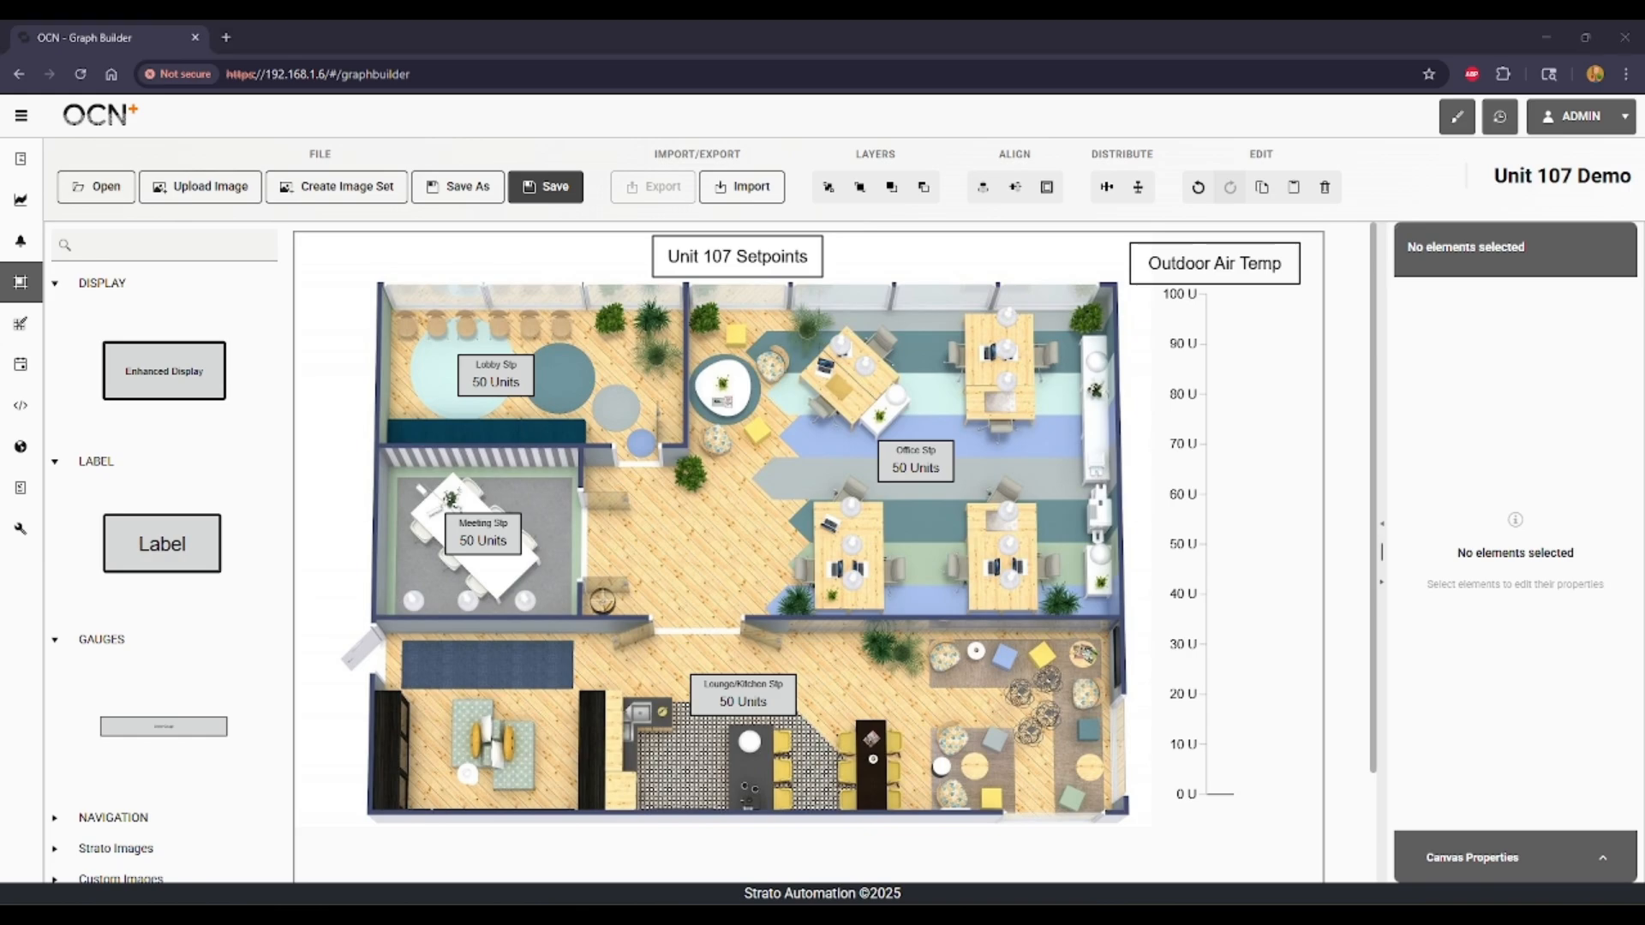
Step: Add a Navigation Area to the open wooden floor between the meeting room and the office desks
scroll(203, 506, "down", 2)
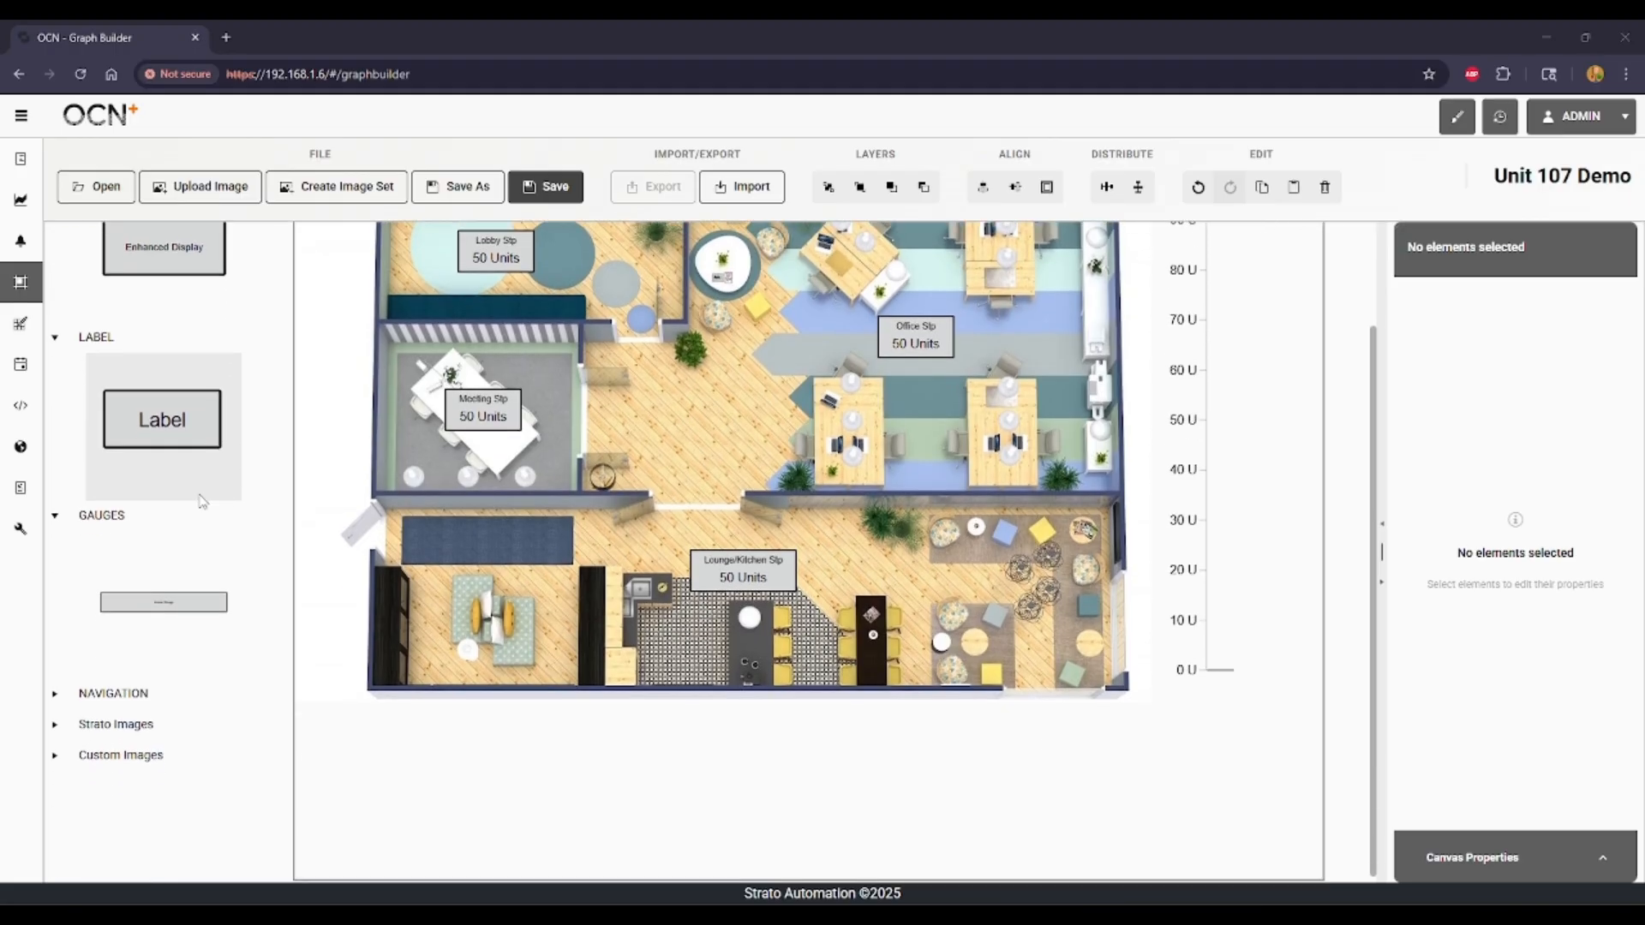
scroll(82, 773, "up", 1)
left_click(55, 776)
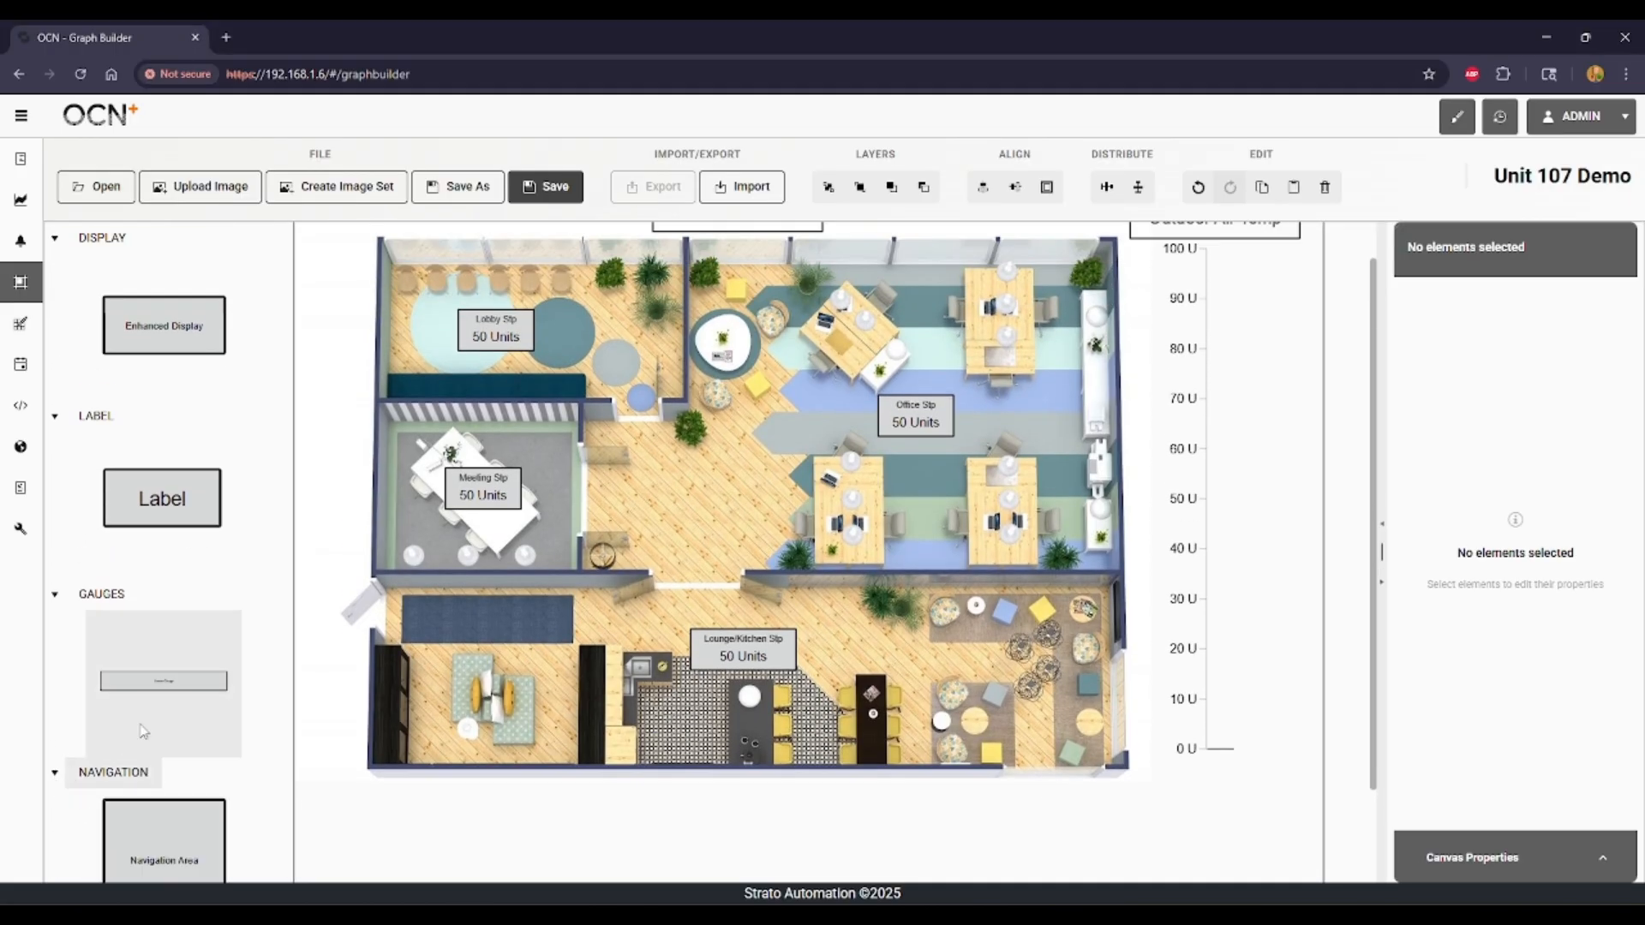
left_click_drag(164, 843, 741, 502)
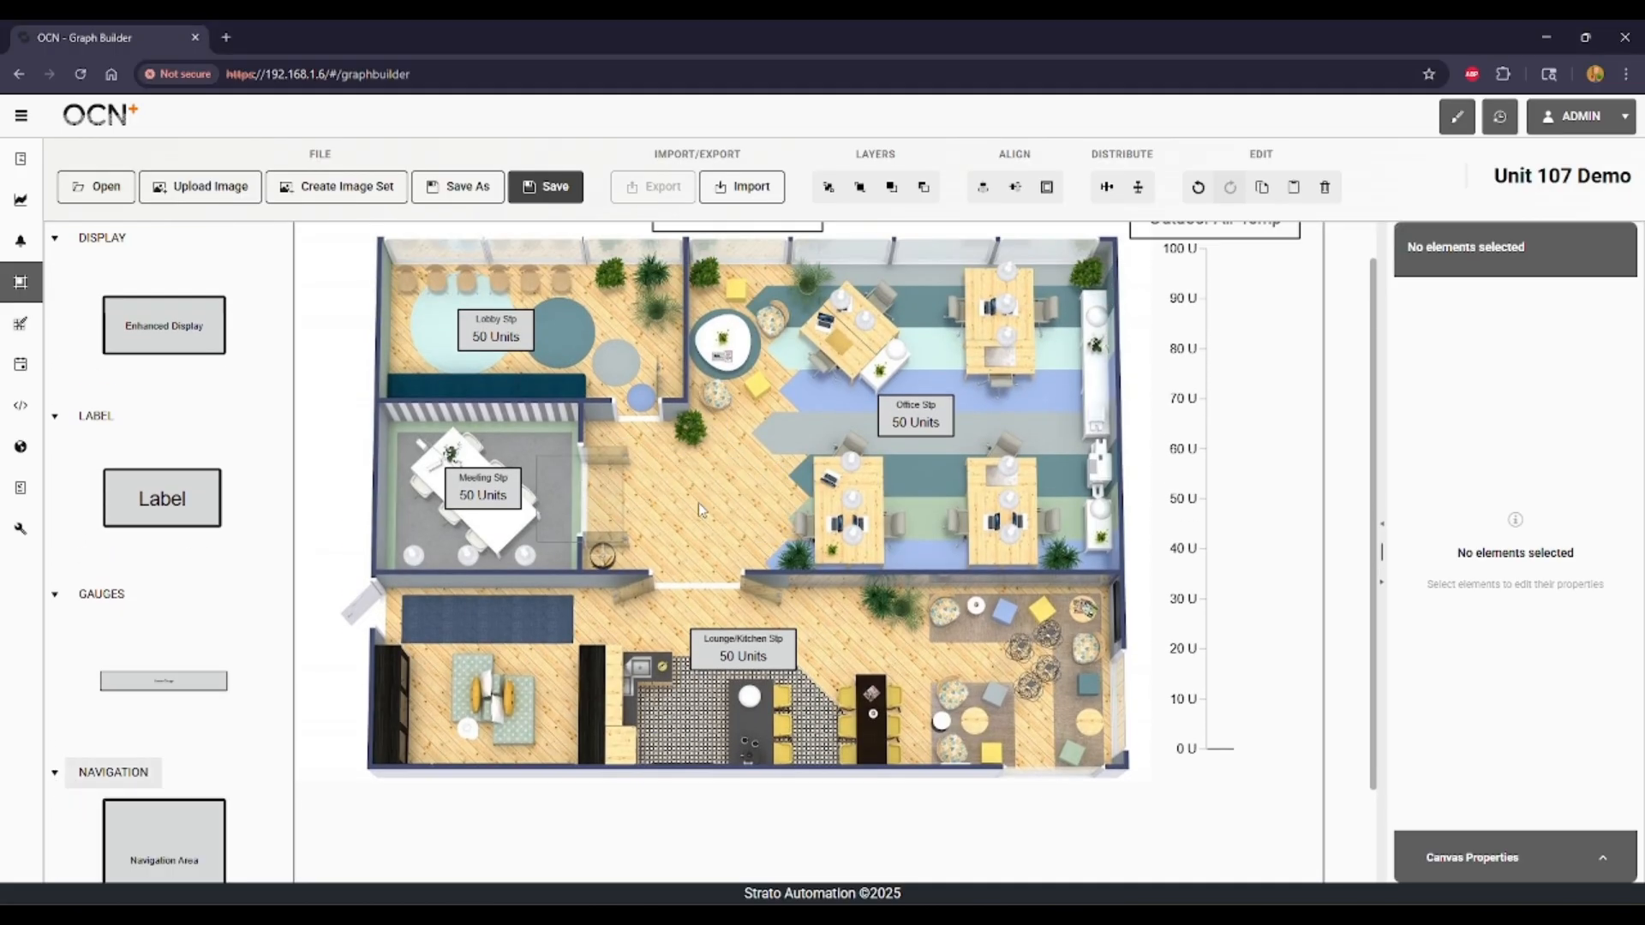
left_click_drag(603, 503, 745, 506)
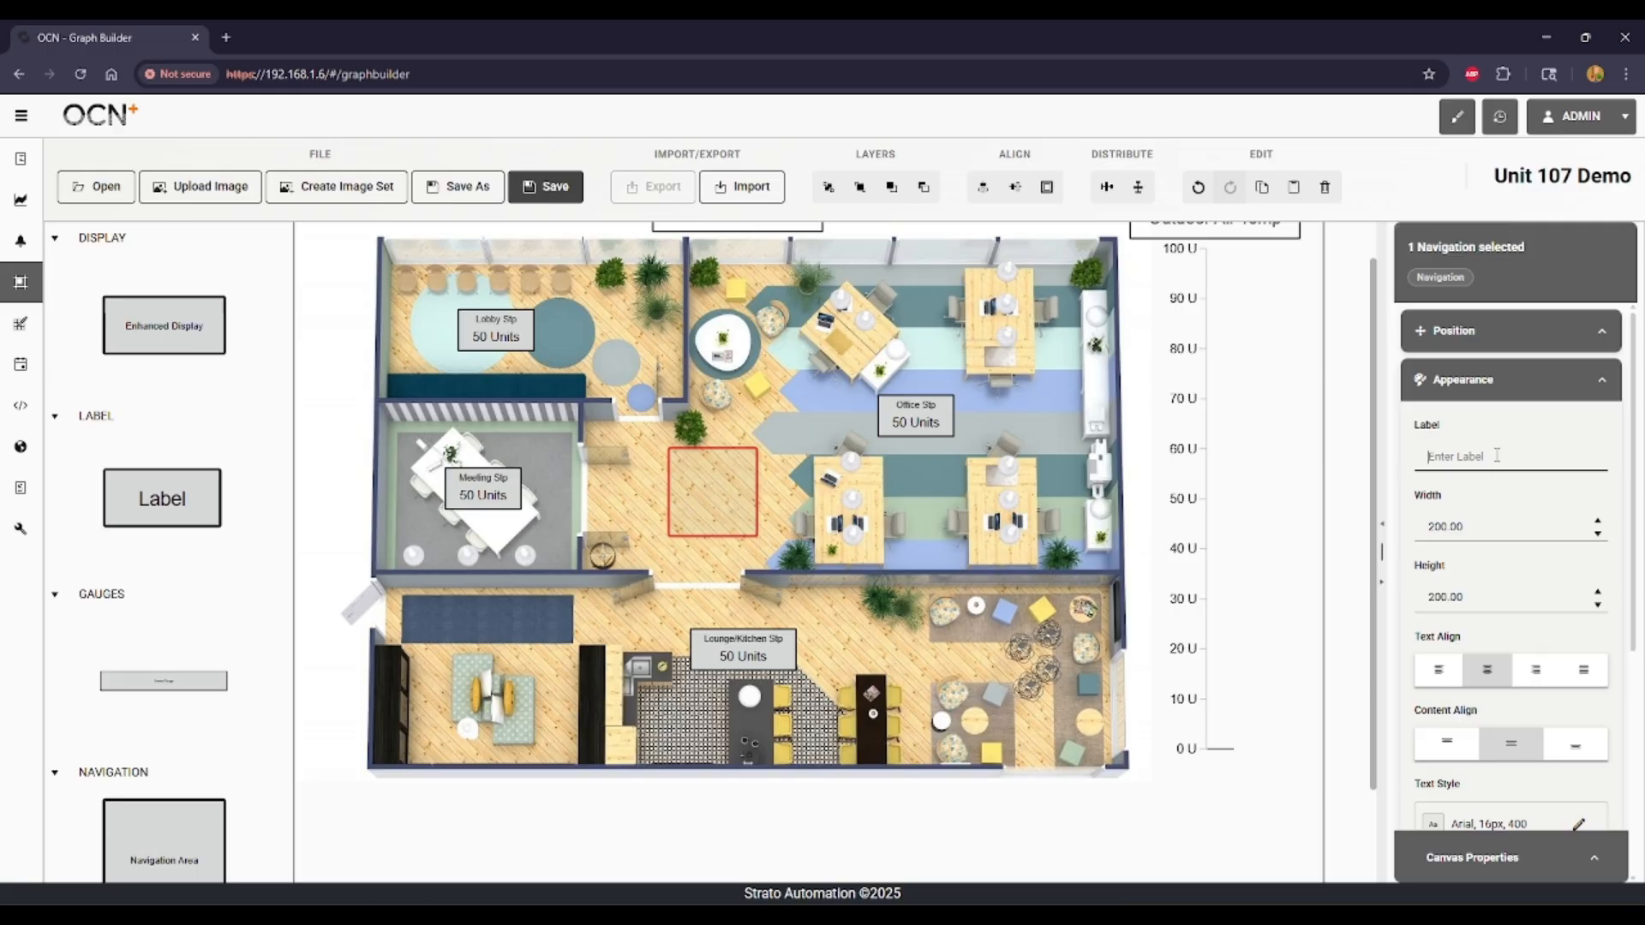
Step: Label the navigation area "Office Temperatures"
type("Office Temperatur")
right_click(1497, 455)
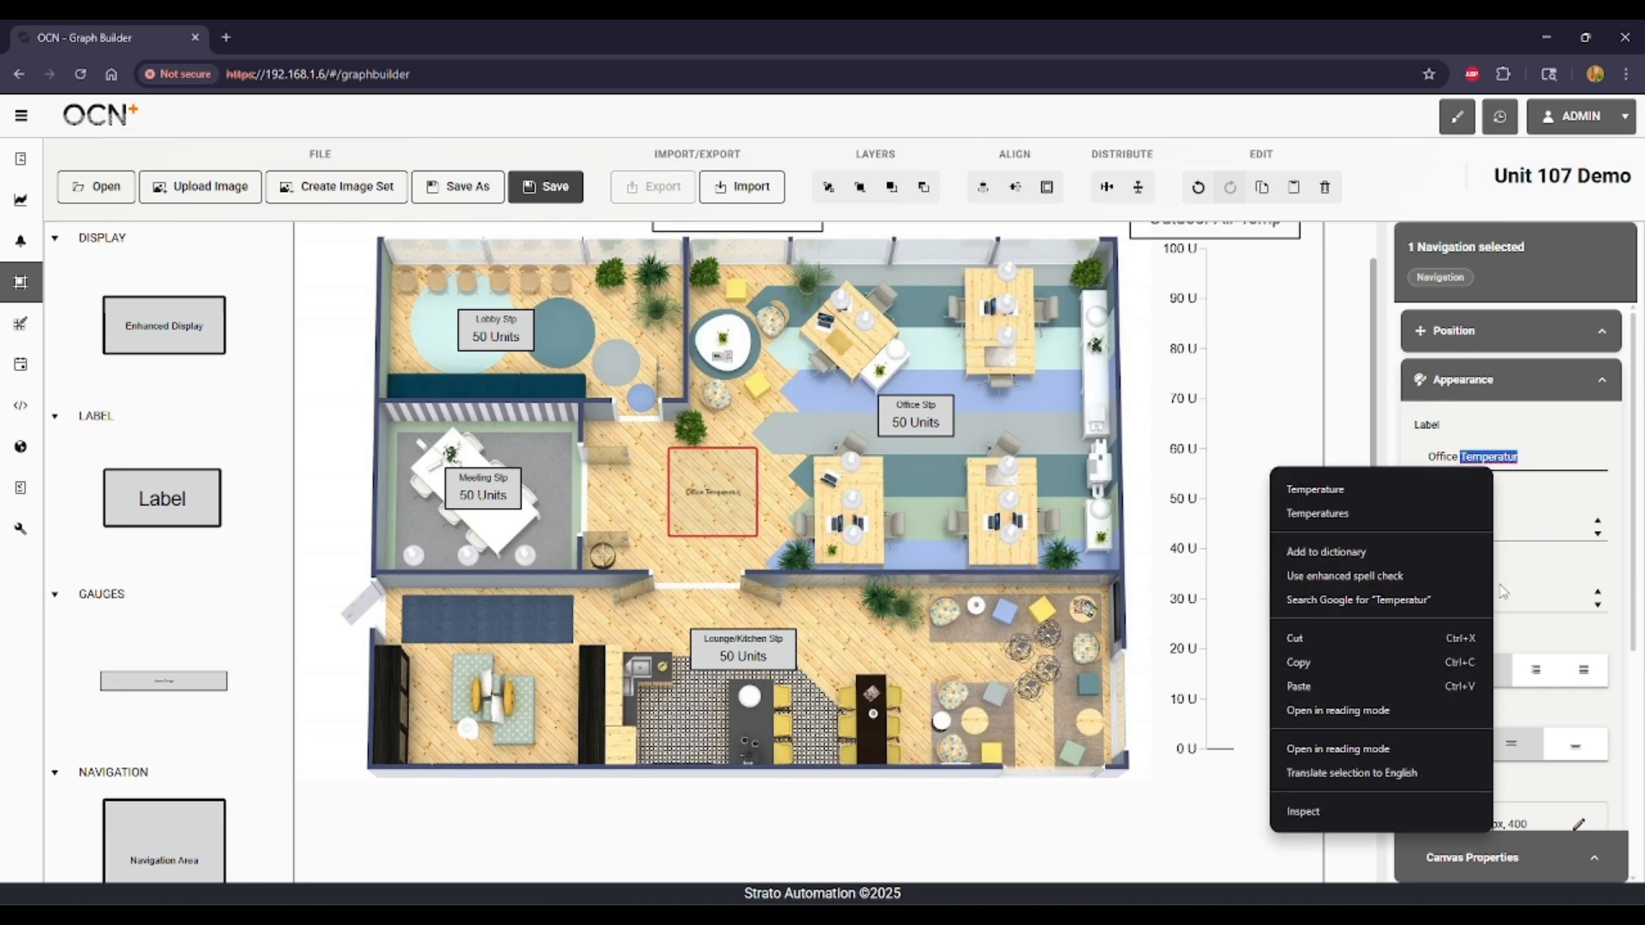
left_click(1539, 460)
type("es")
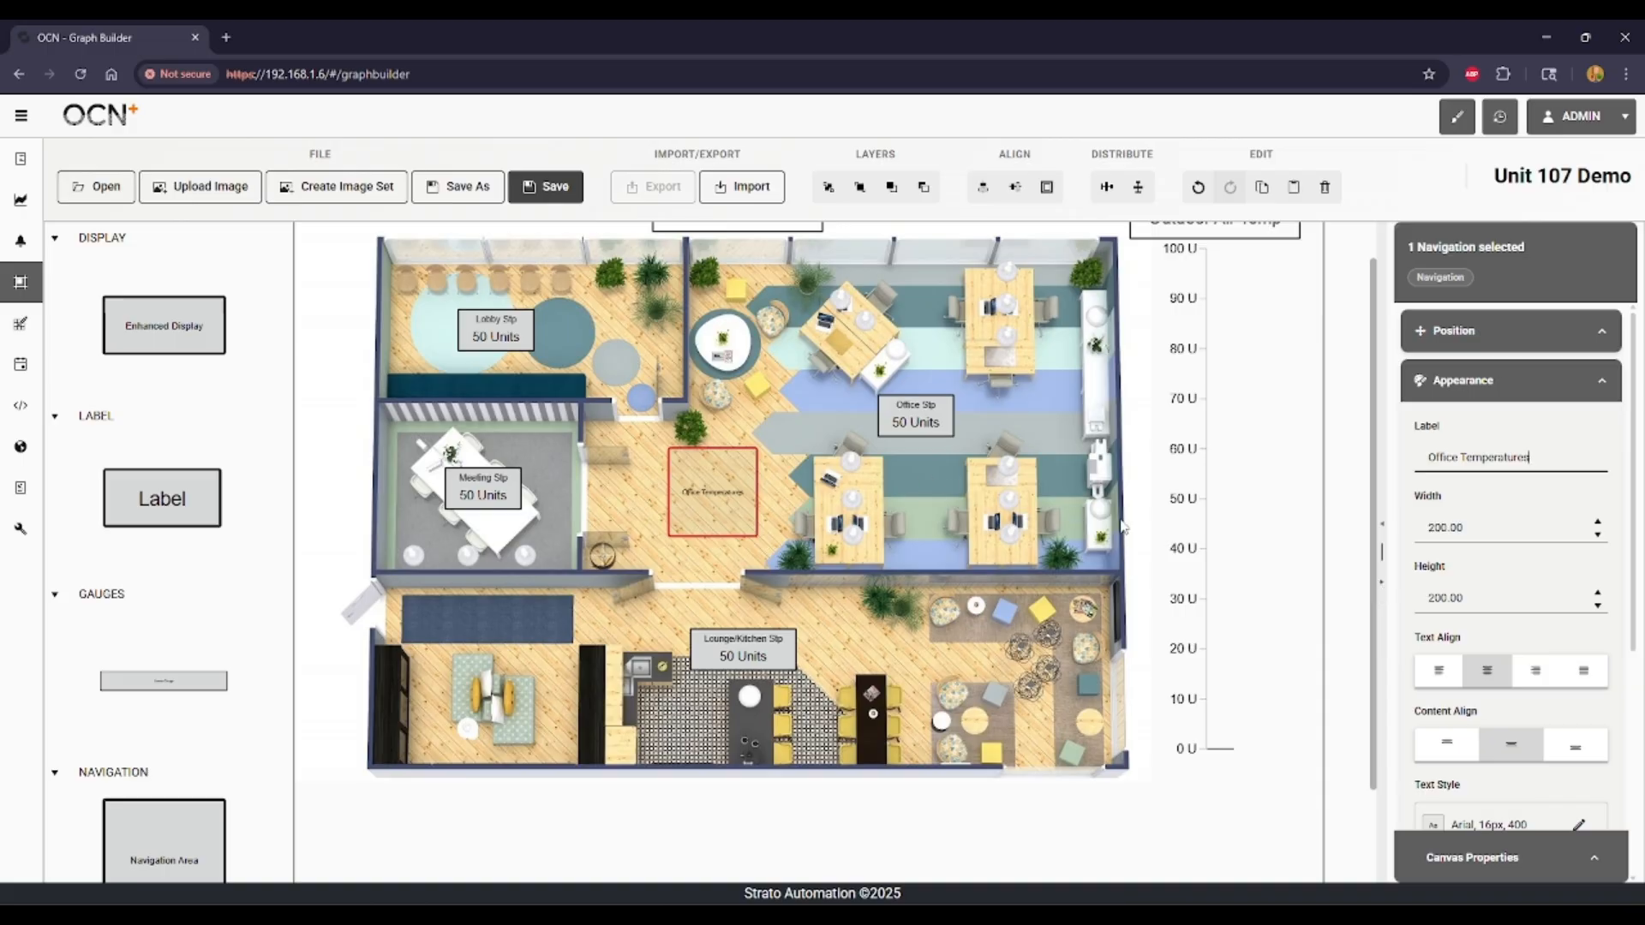
Step: Set the navigation area's width to 300 and height to 100
left_click(1526, 520)
type("10")
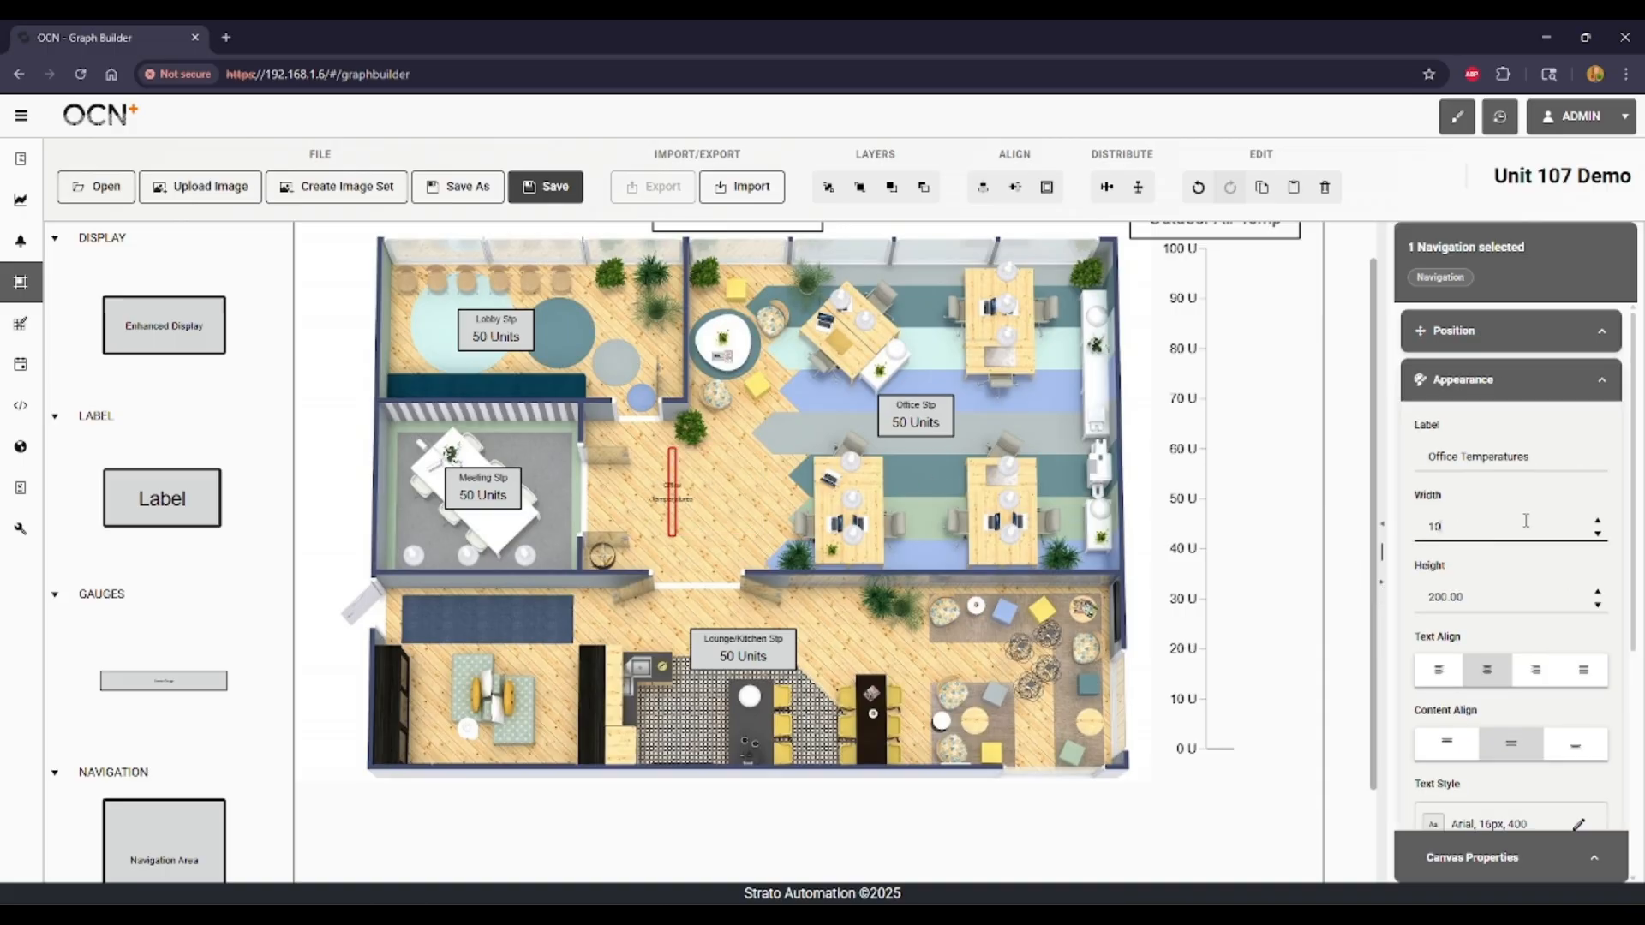
key("BackSpace")
key("BackSpace")
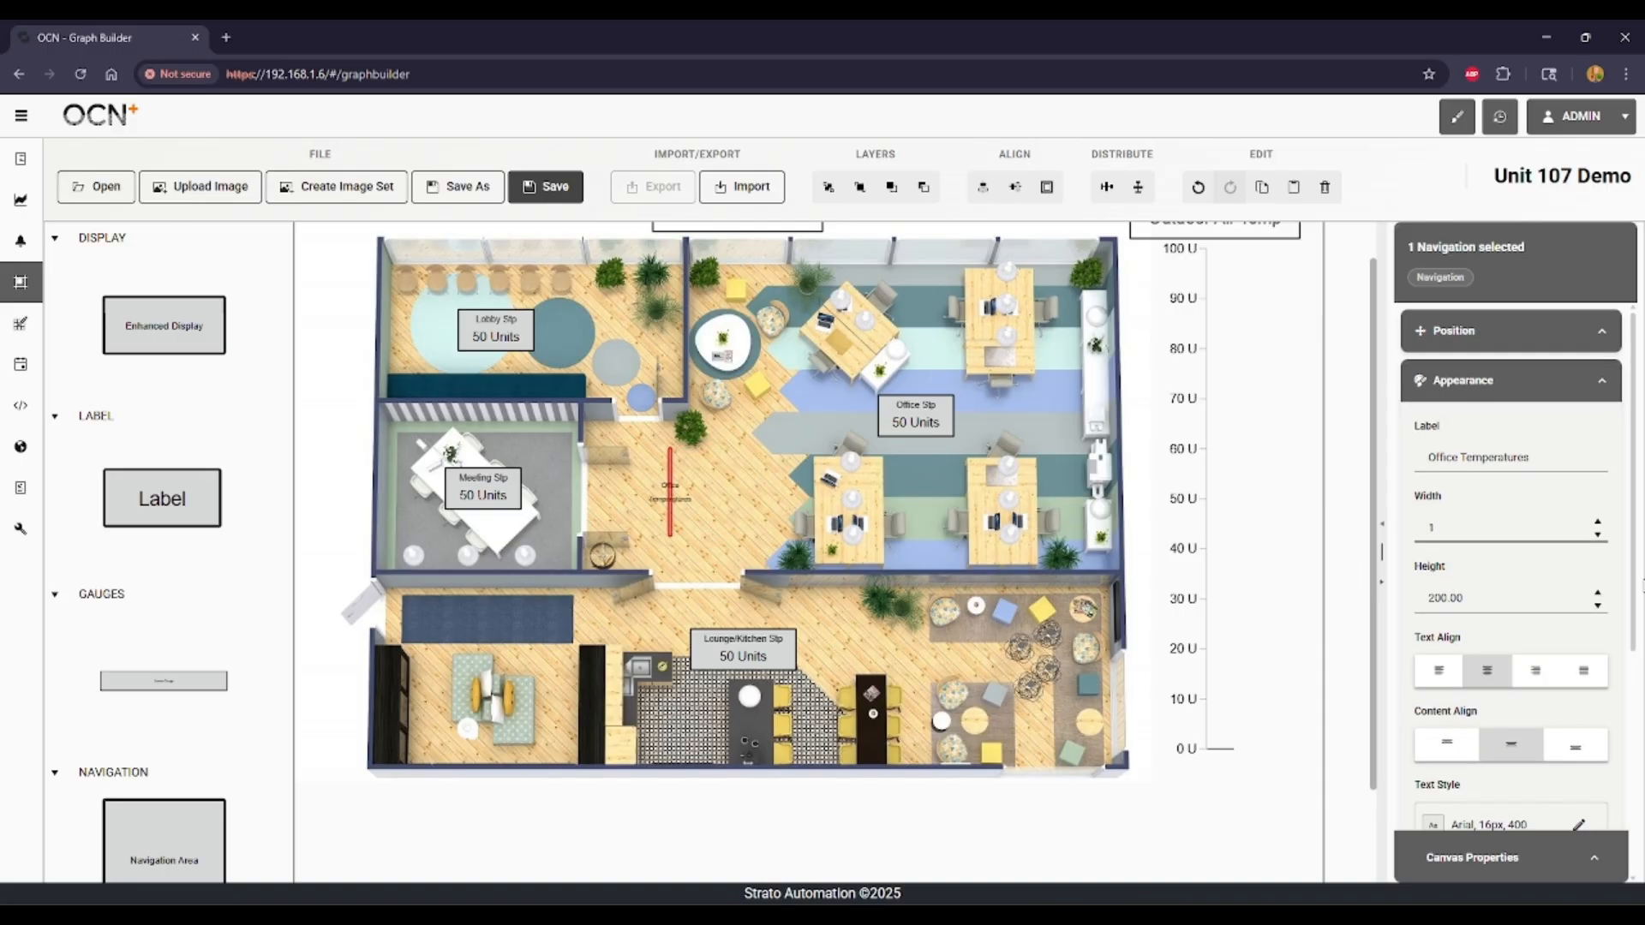
type("300")
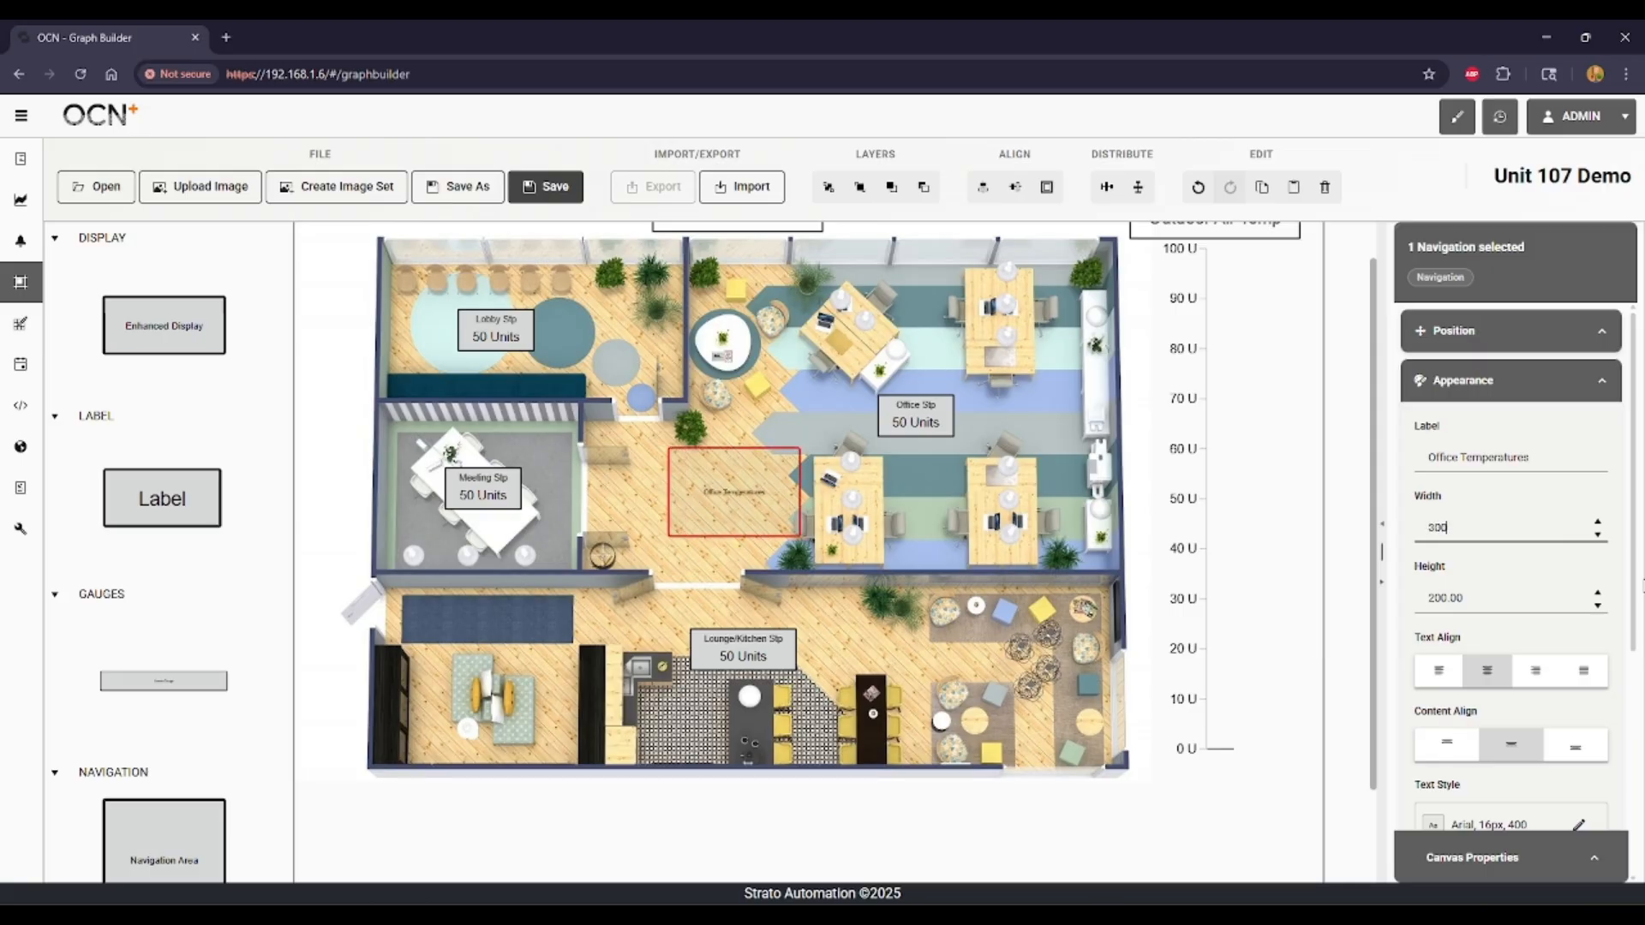
double_click(1515, 603)
type("100")
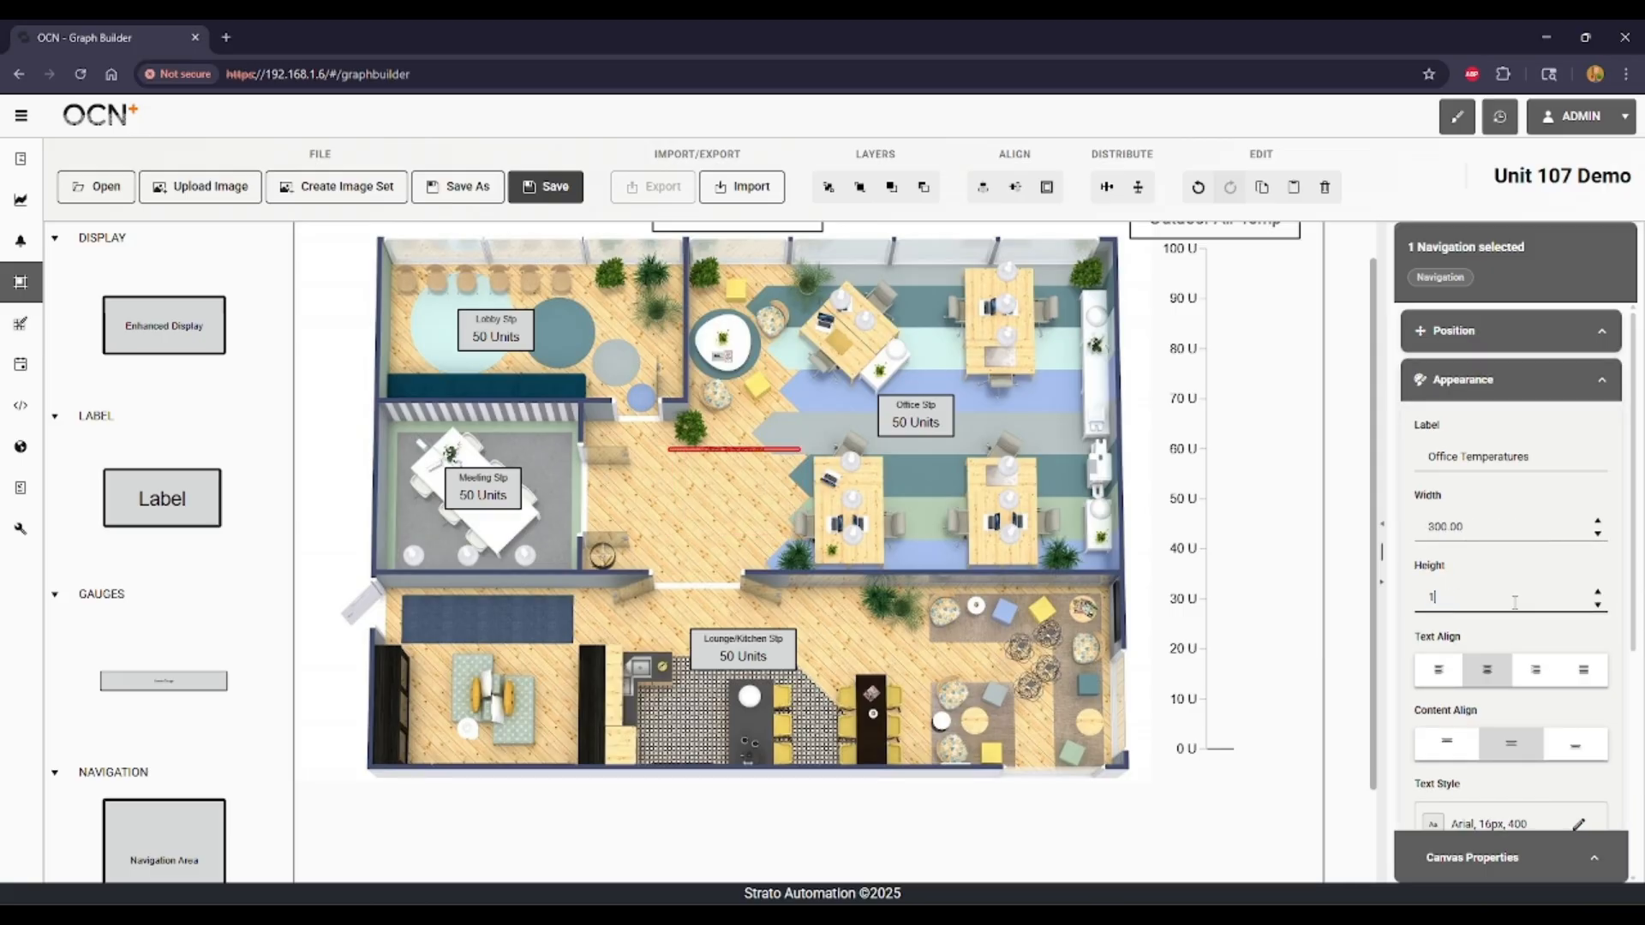
Step: Set the navigation area's text font size to 30
scroll(1504, 626, "down", 2)
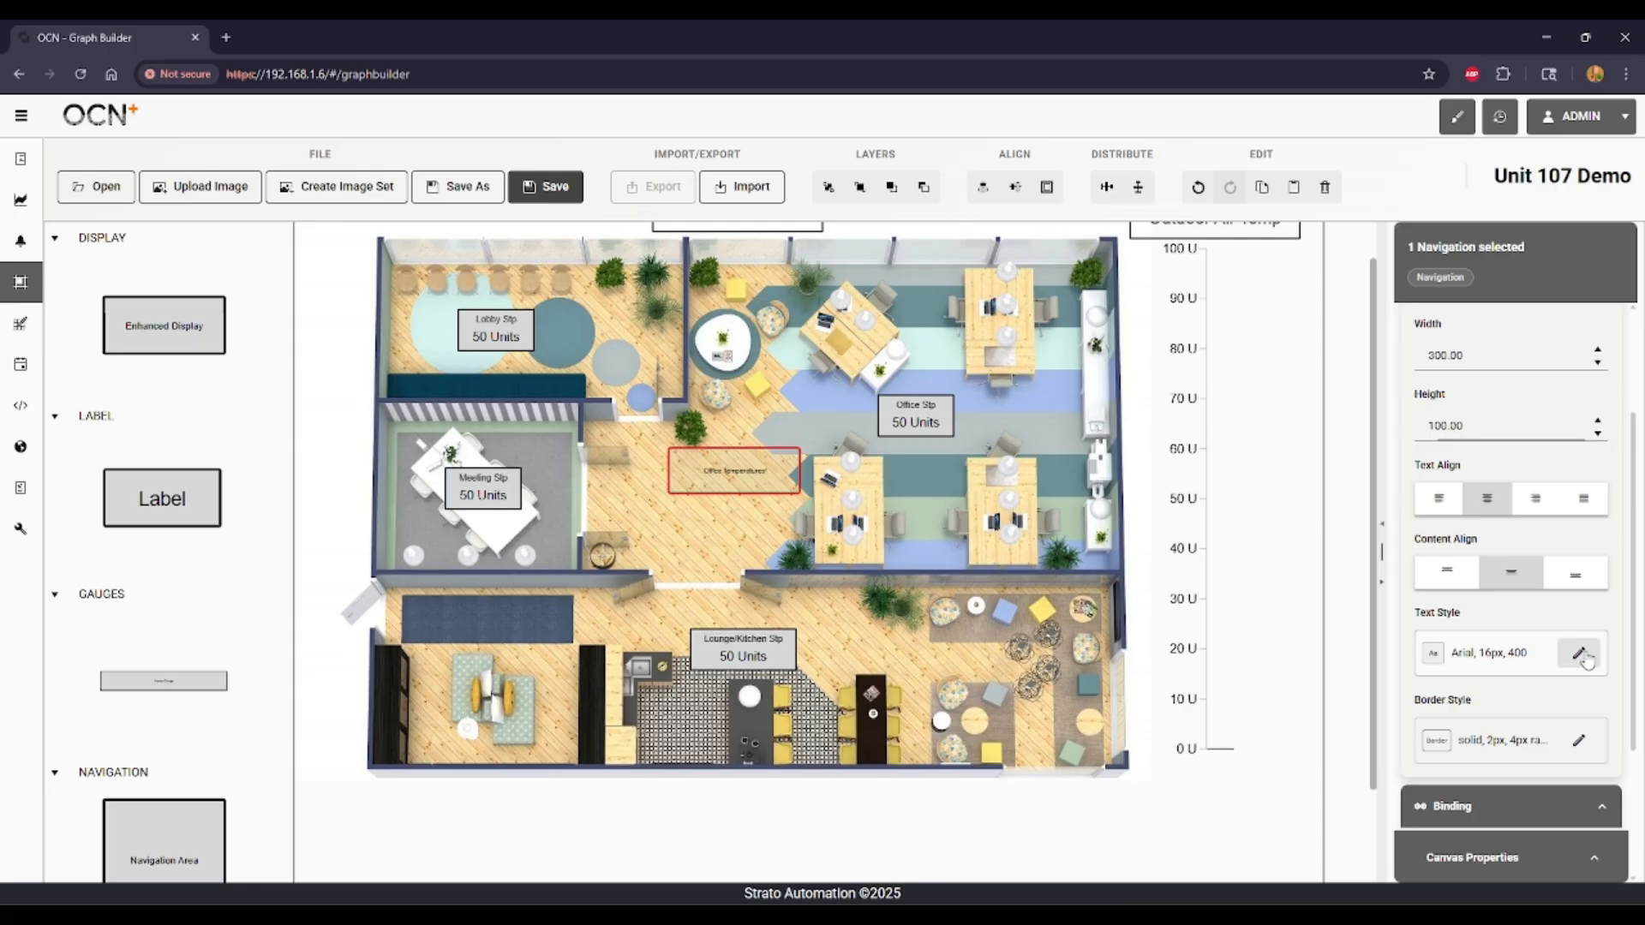
left_click(1579, 654)
double_click(787, 330)
type("30")
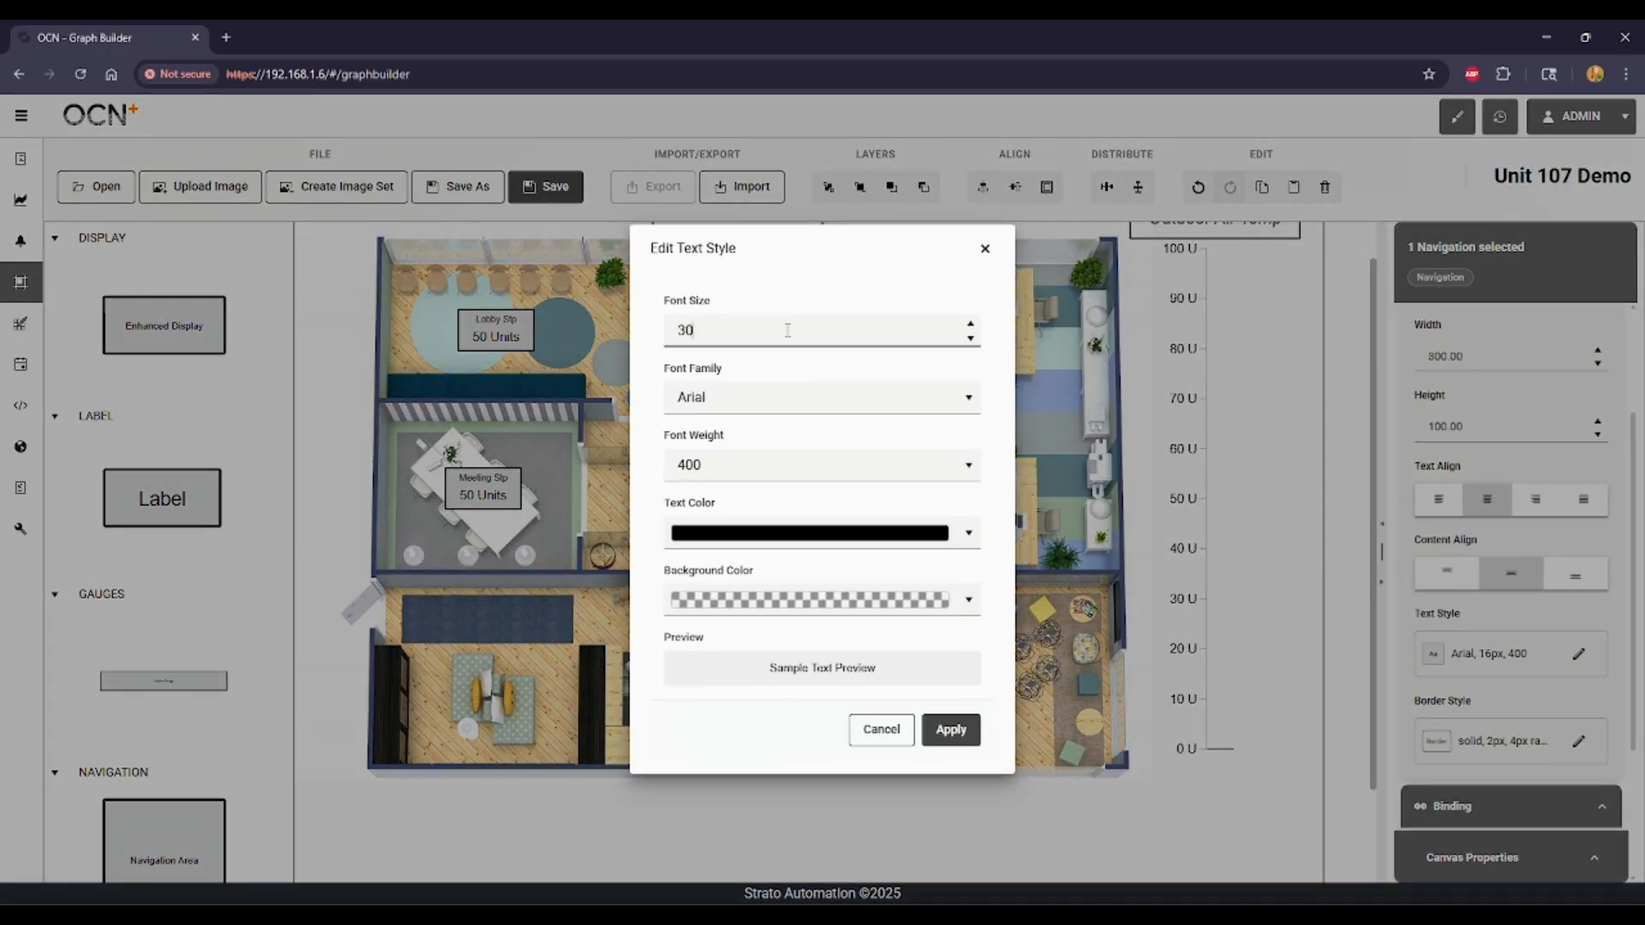
left_click(949, 730)
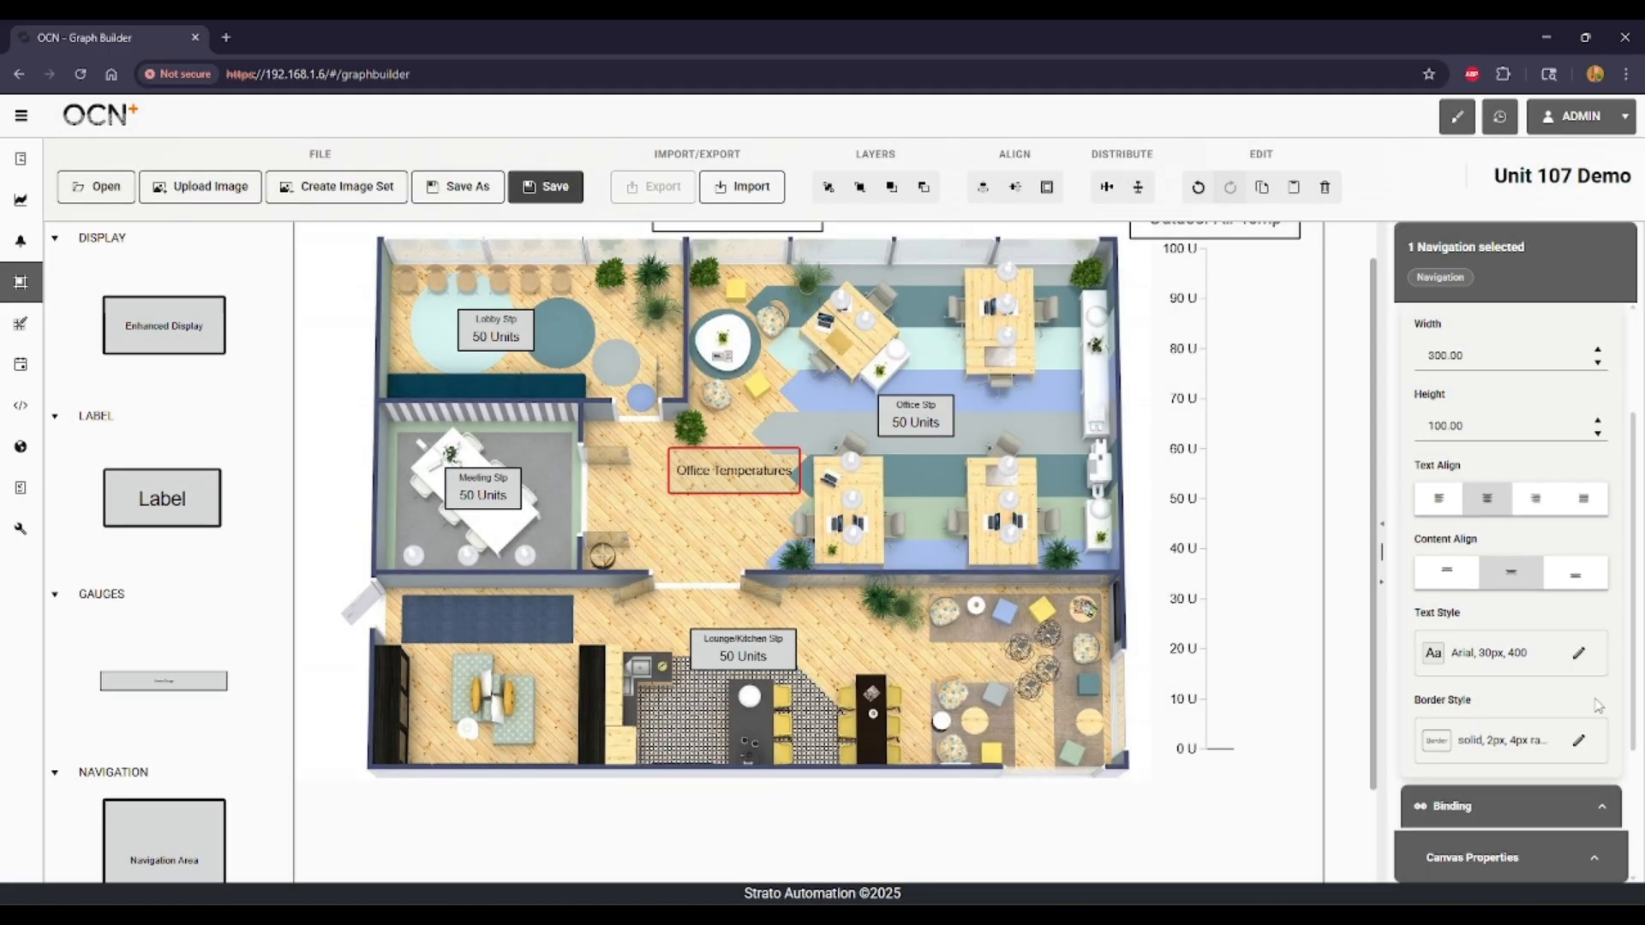
Step: Give the navigation area a white background and move it slightly down, closer to the lounge doorway
scroll(1579, 617, "down", 1)
left_click(1580, 567)
left_click(969, 599)
left_click(696, 679)
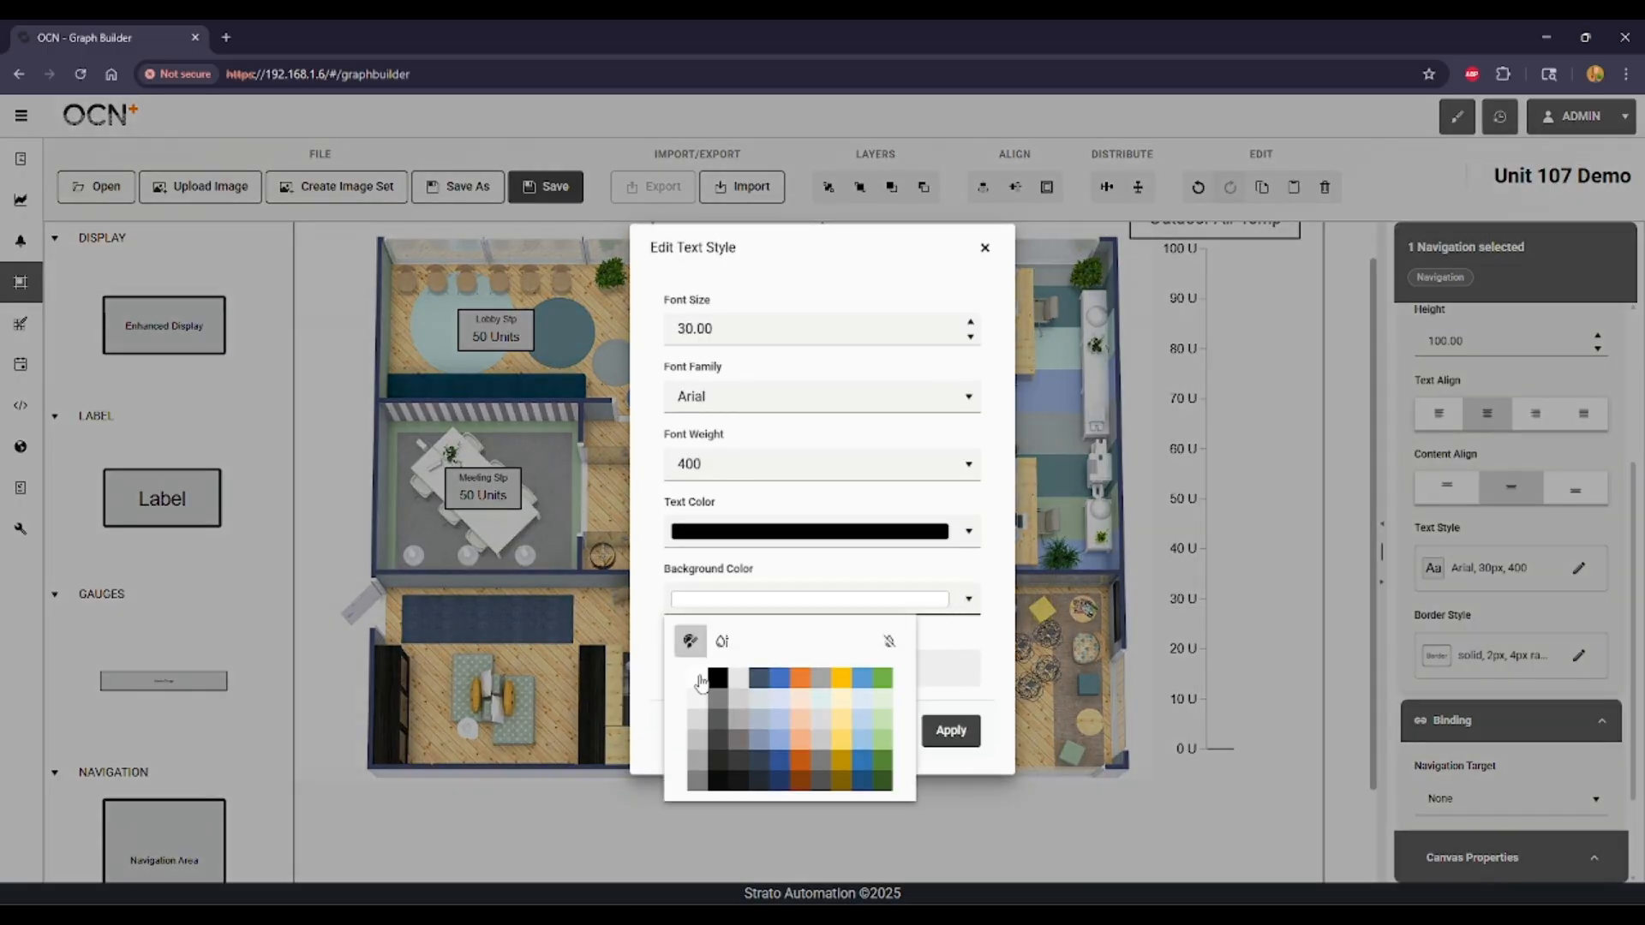
left_click(949, 730)
left_click_drag(746, 487, 739, 529)
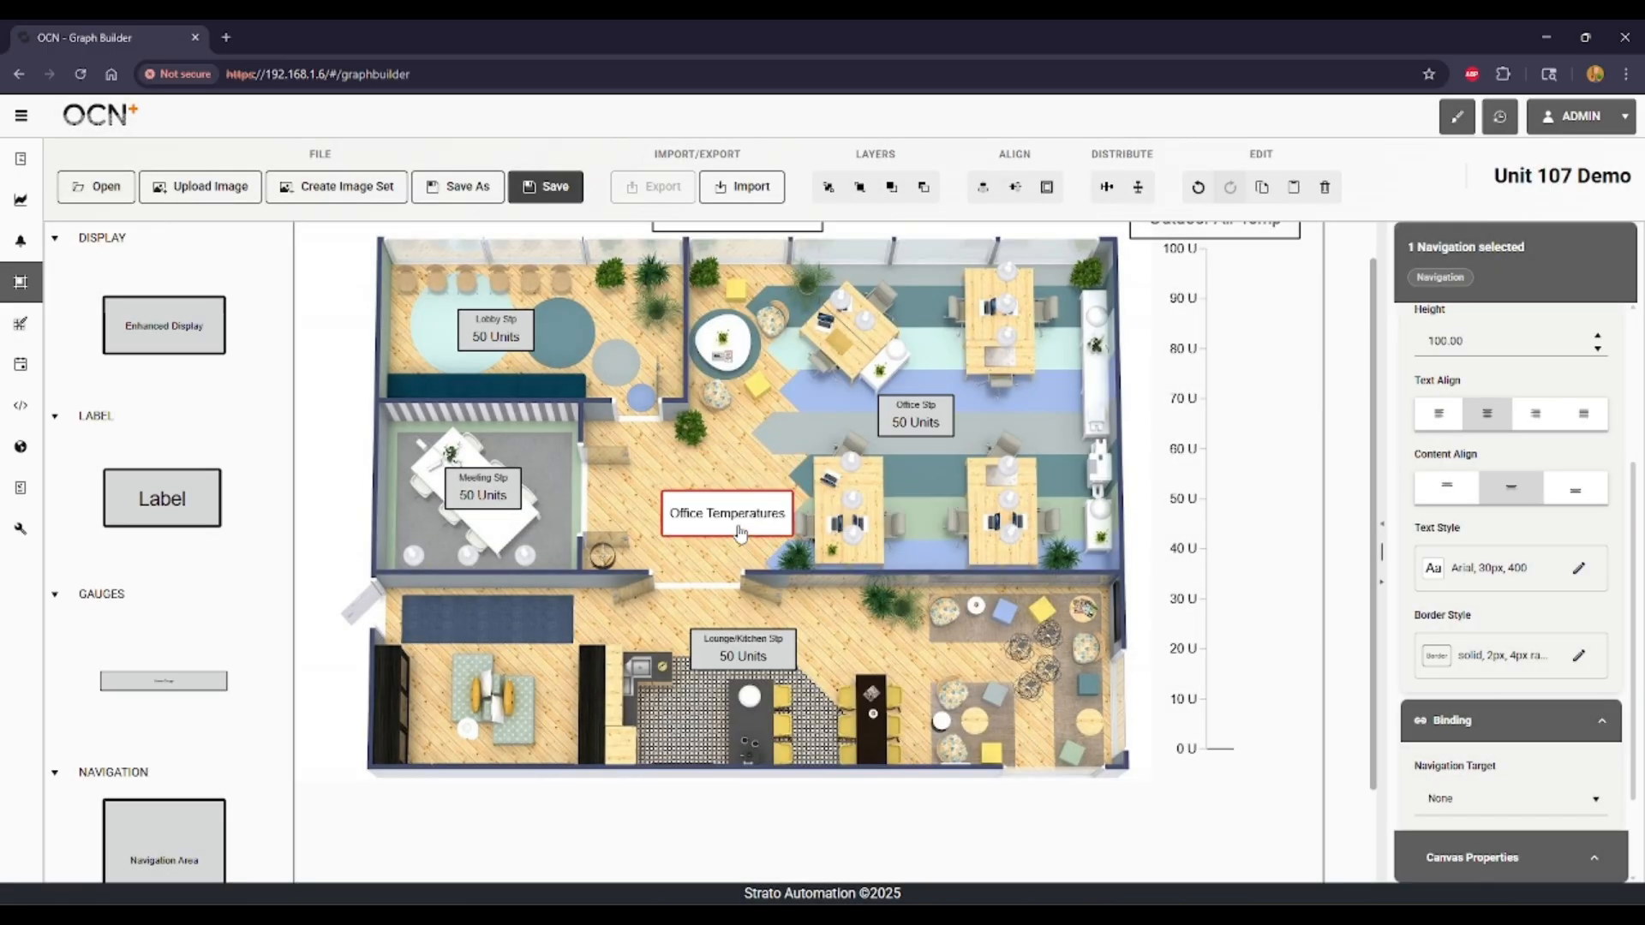
Step: Set the Office Temperatures area's navigation target to Unit_107
scroll(1514, 670, "down", 3)
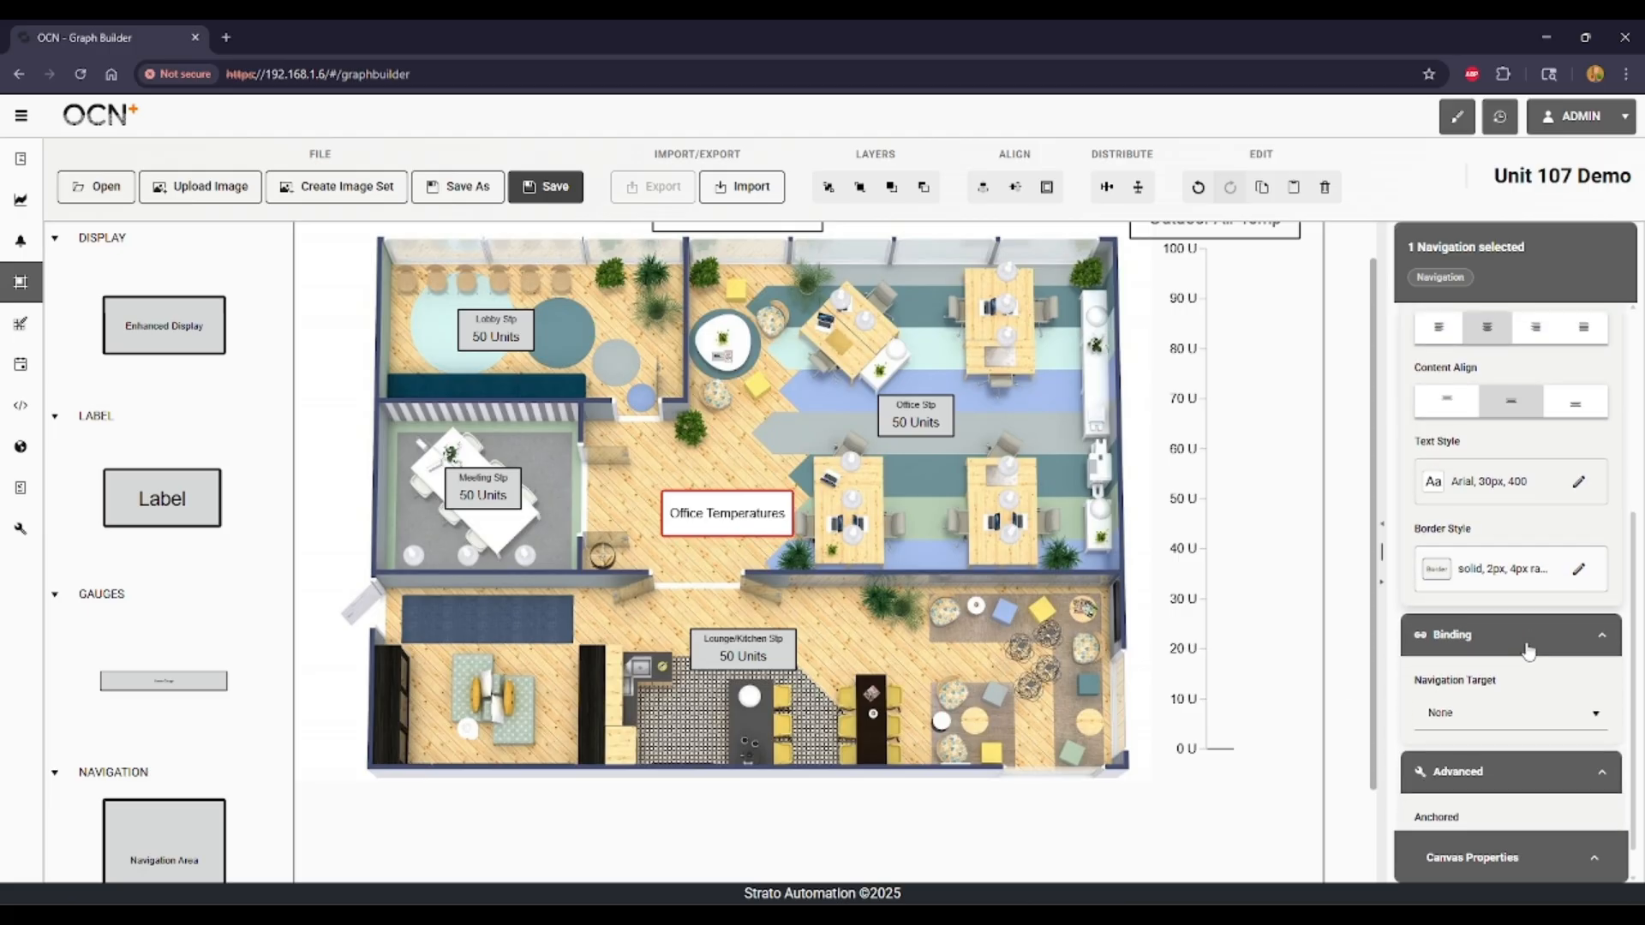
left_click(1494, 681)
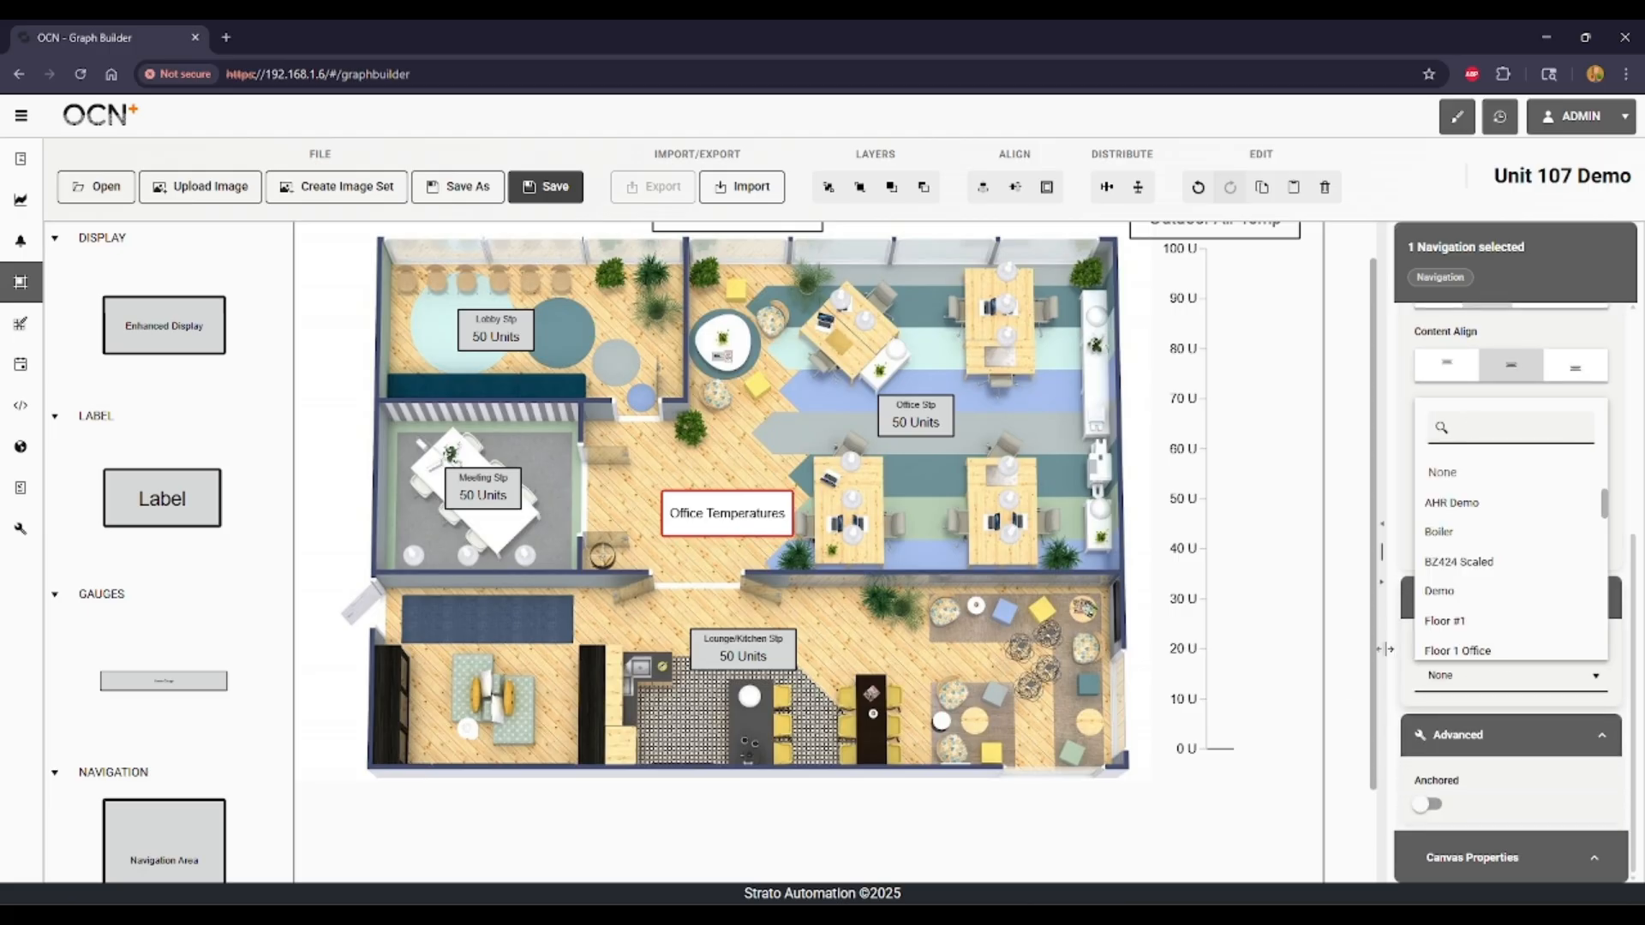
scroll(1495, 566, "down", 10)
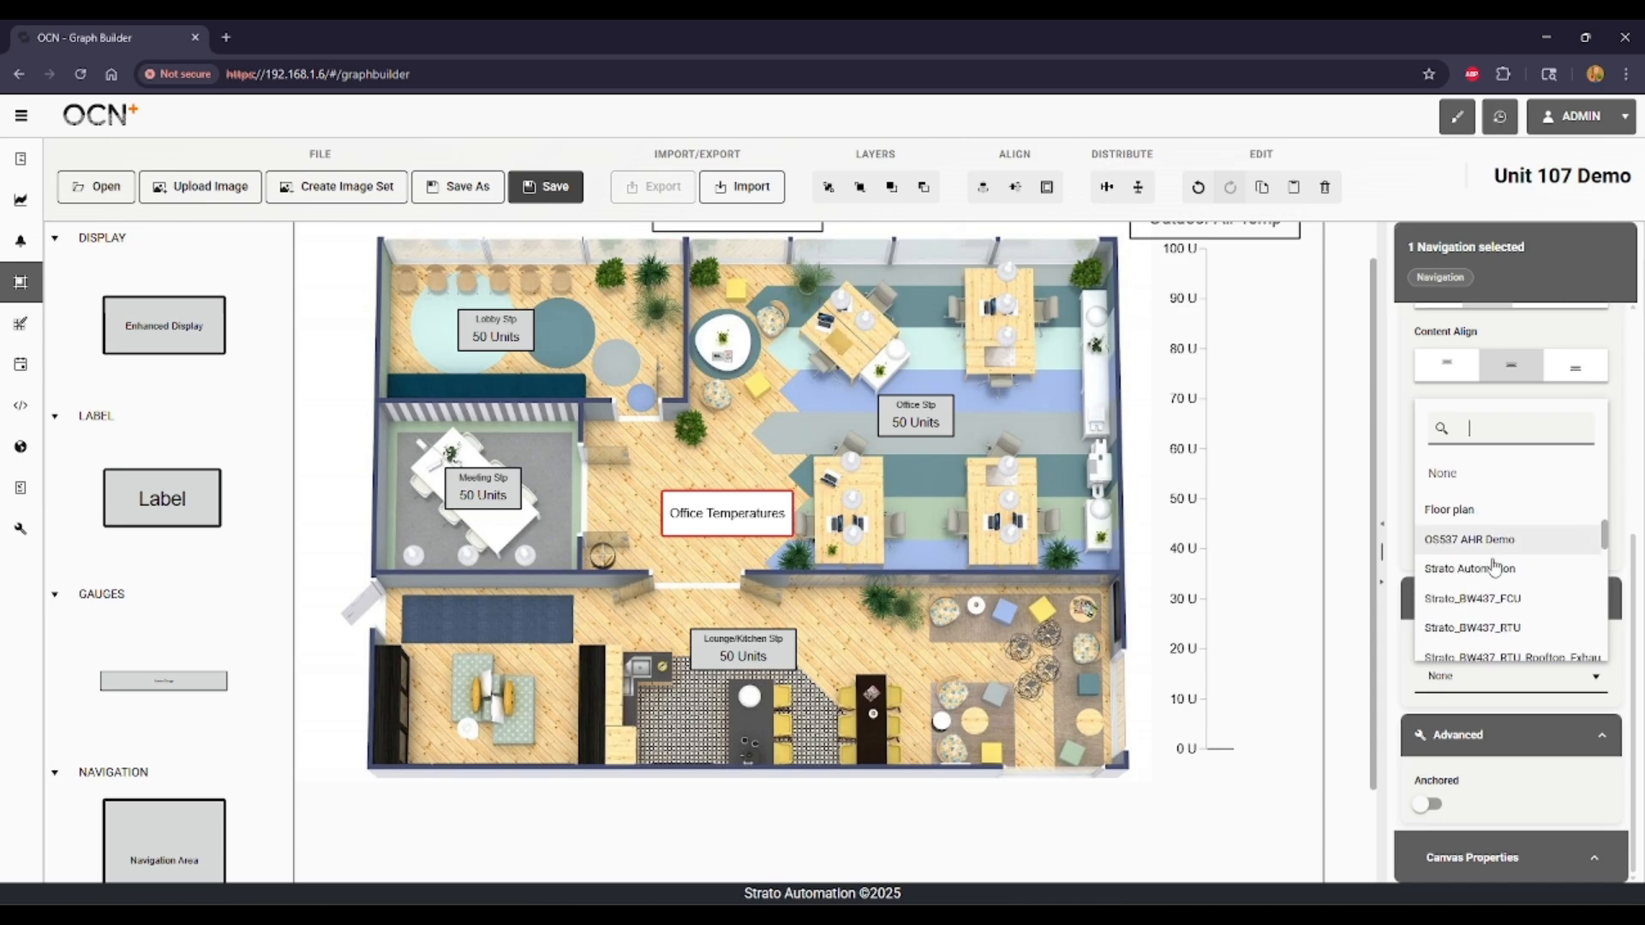
scroll(1493, 578, "down", 3)
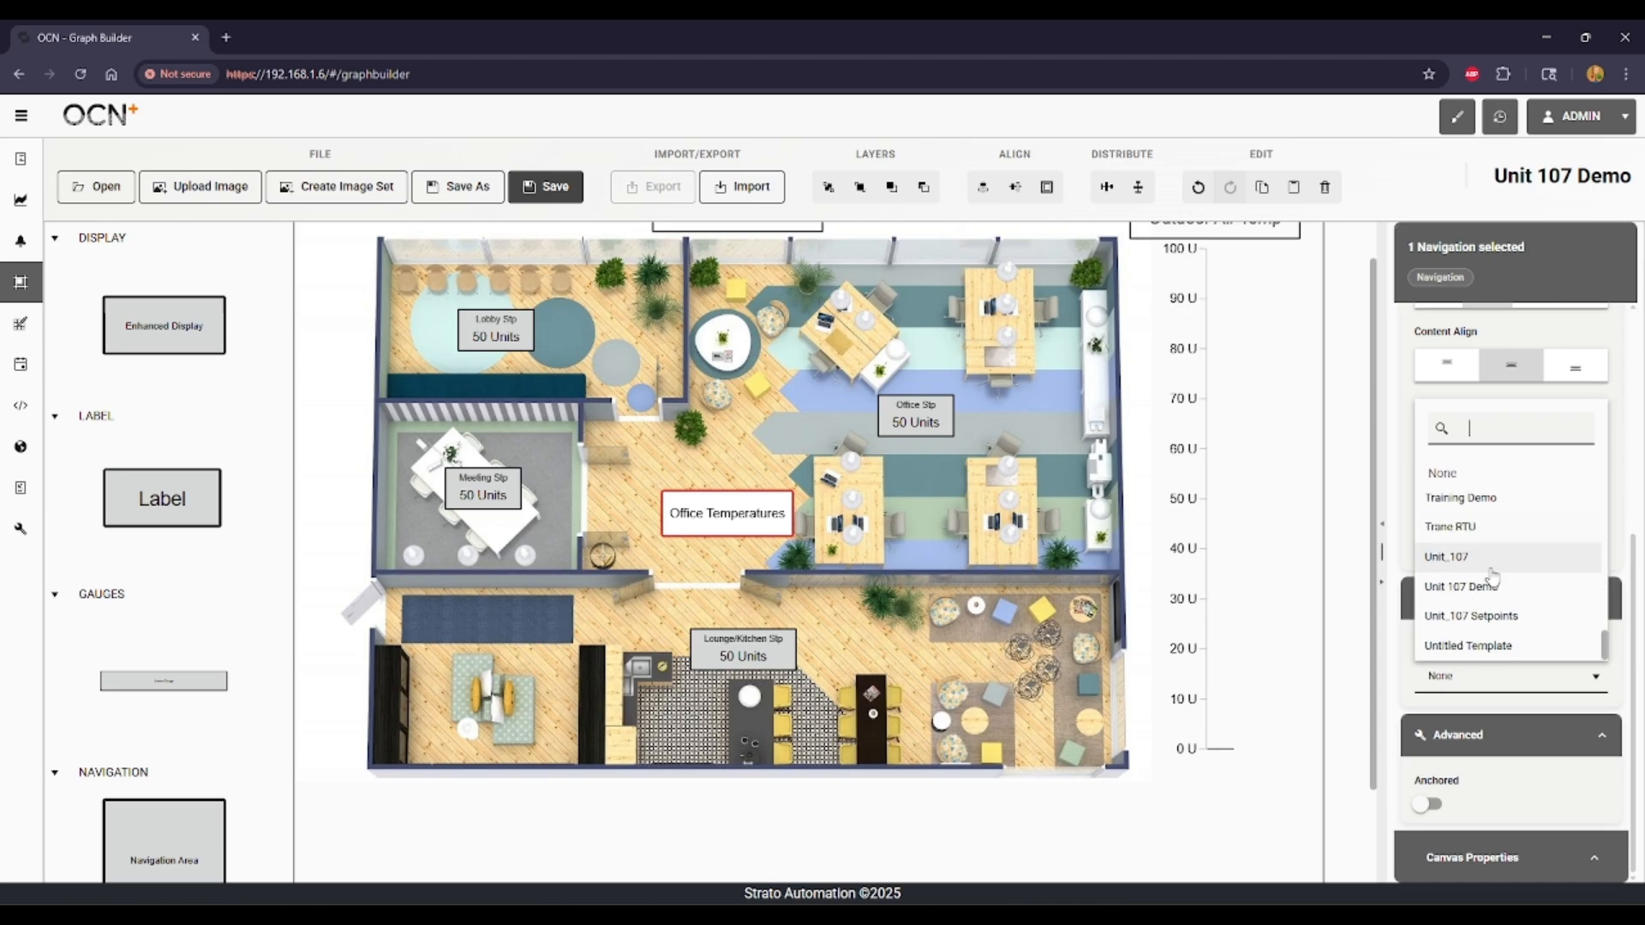
left_click(1502, 561)
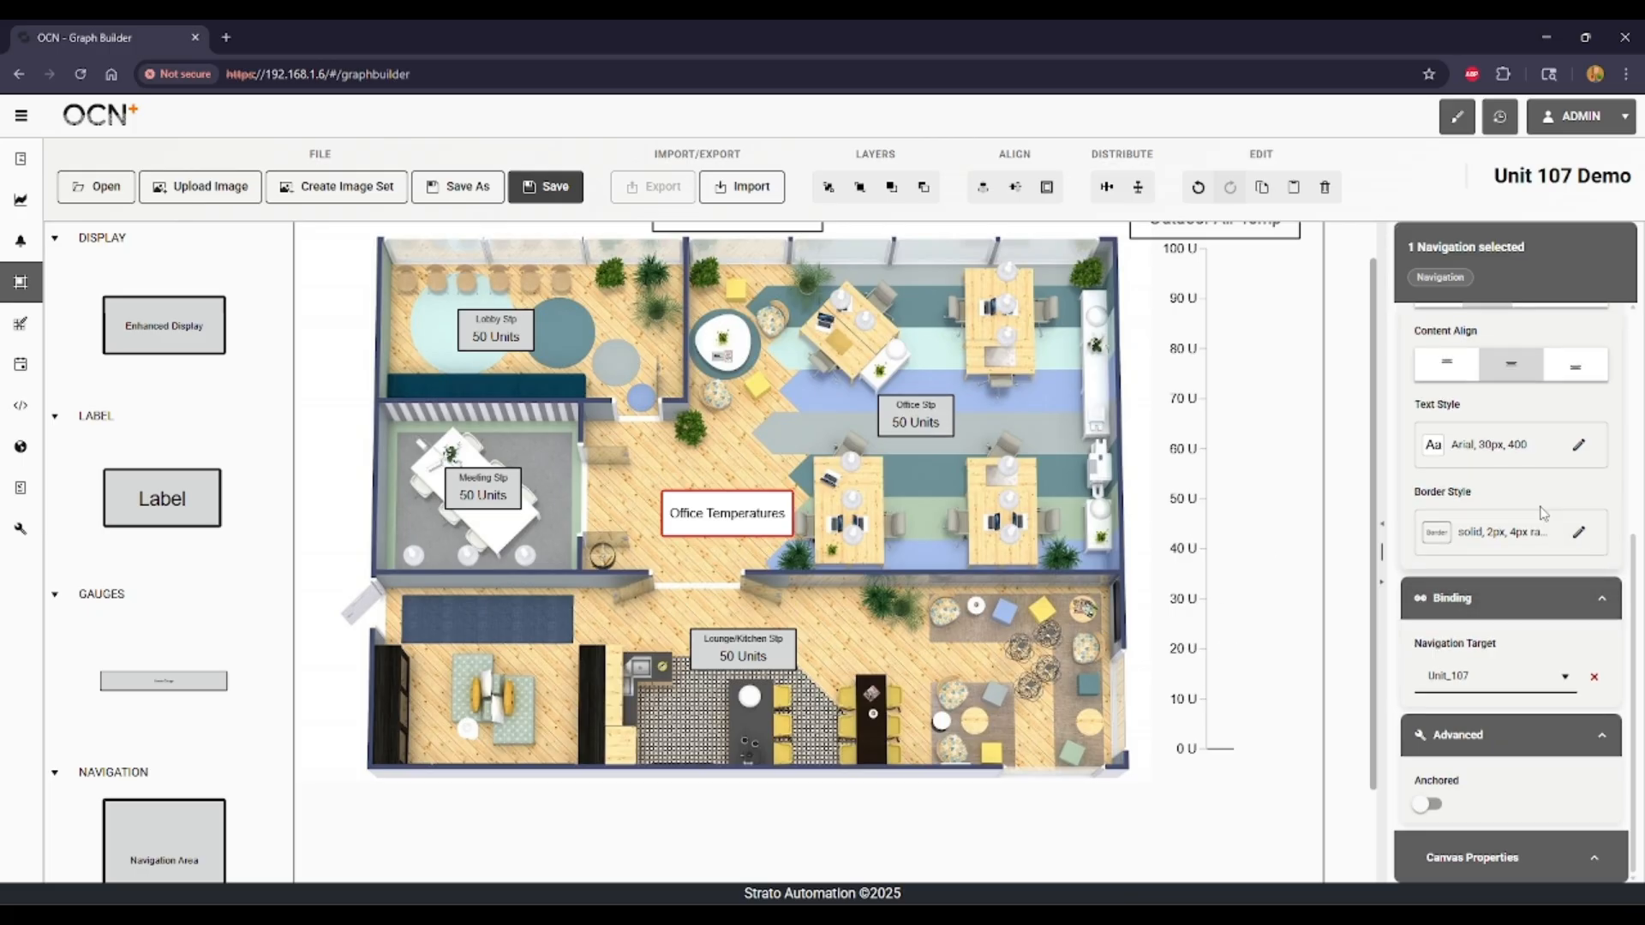
Step: Save the Unit 107 Demo template and deselect the Office Temperatures navigation area
scroll(1594, 448, "up", 3)
scroll(1594, 447, "up", 2)
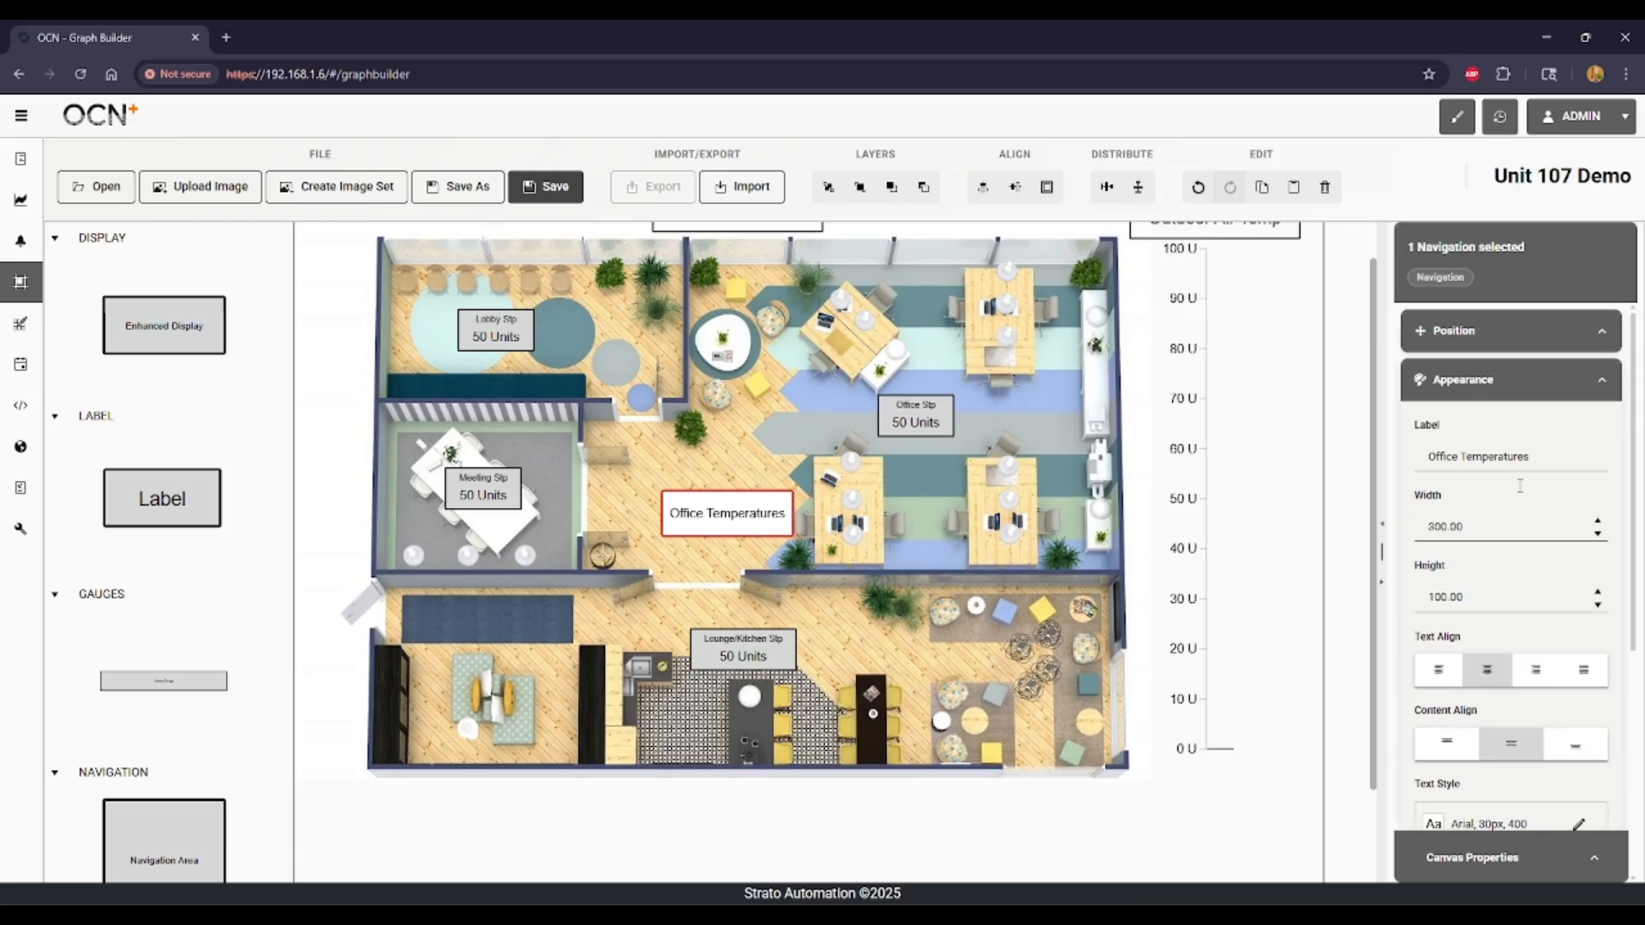
left_click(548, 189)
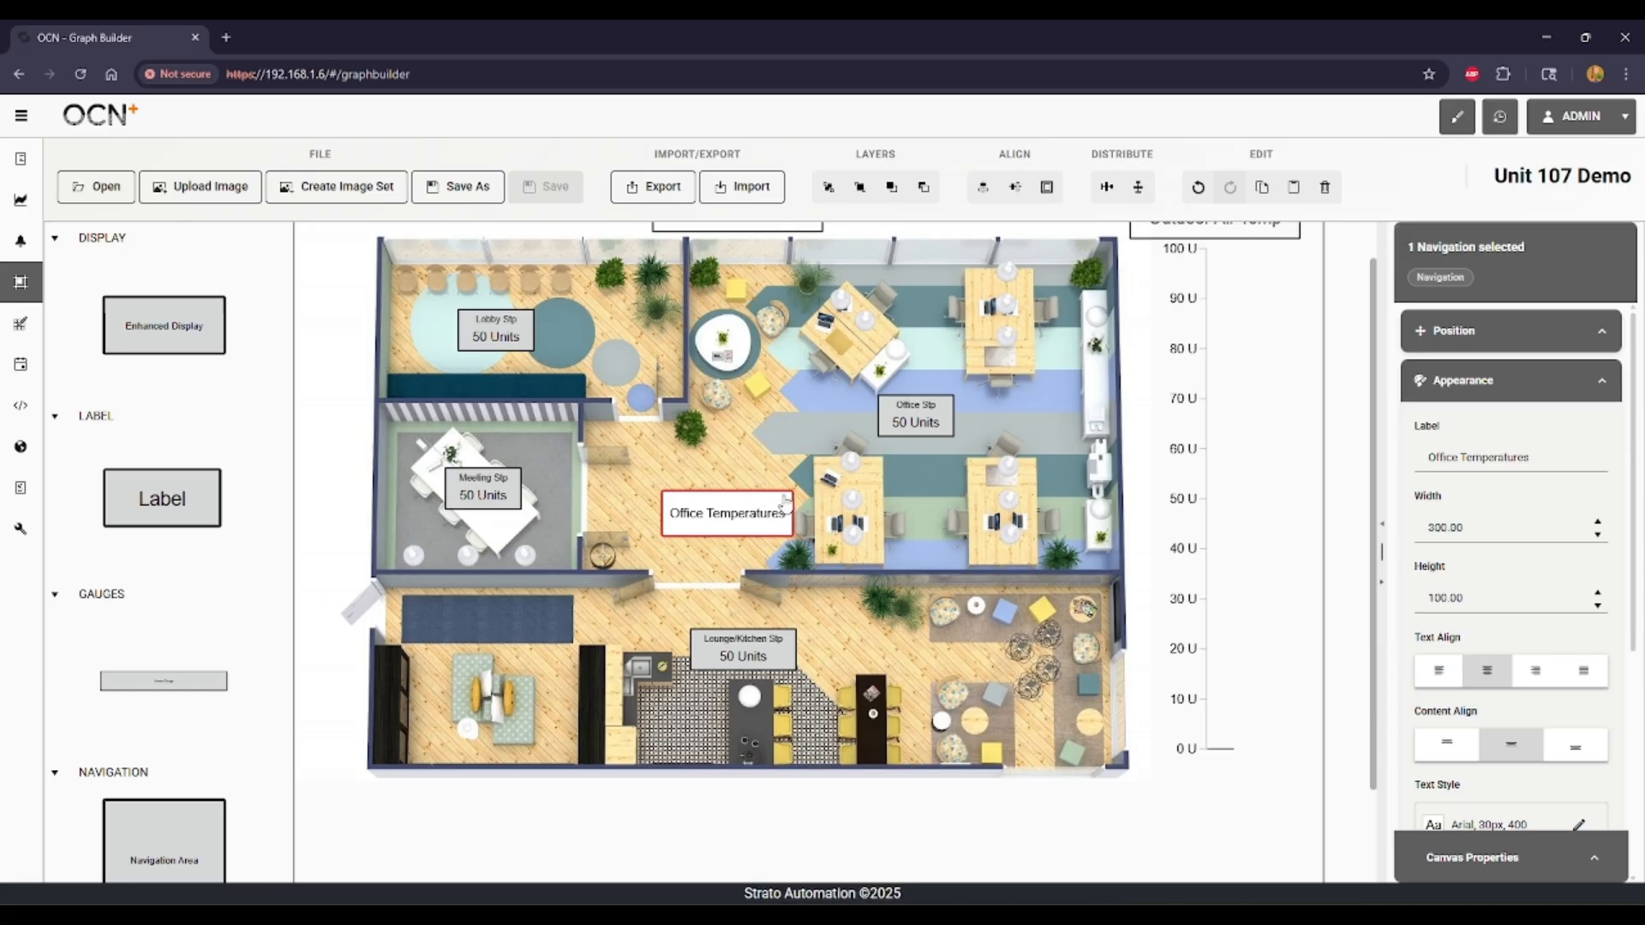
scroll(785, 502, "up", 1)
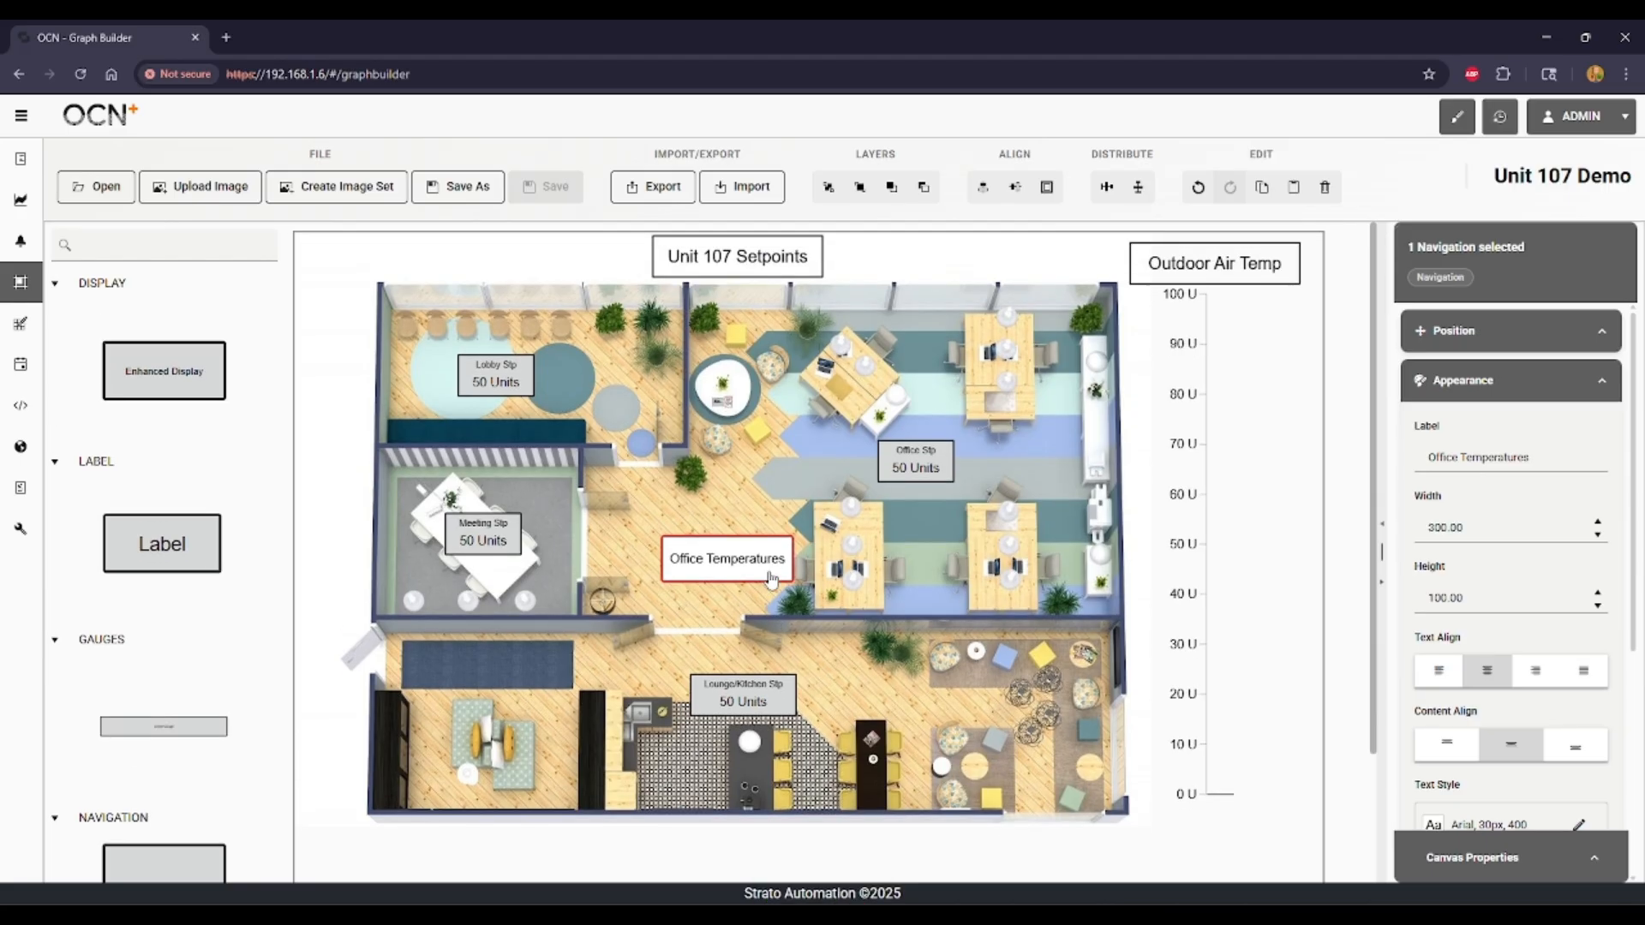
left_click(318, 491)
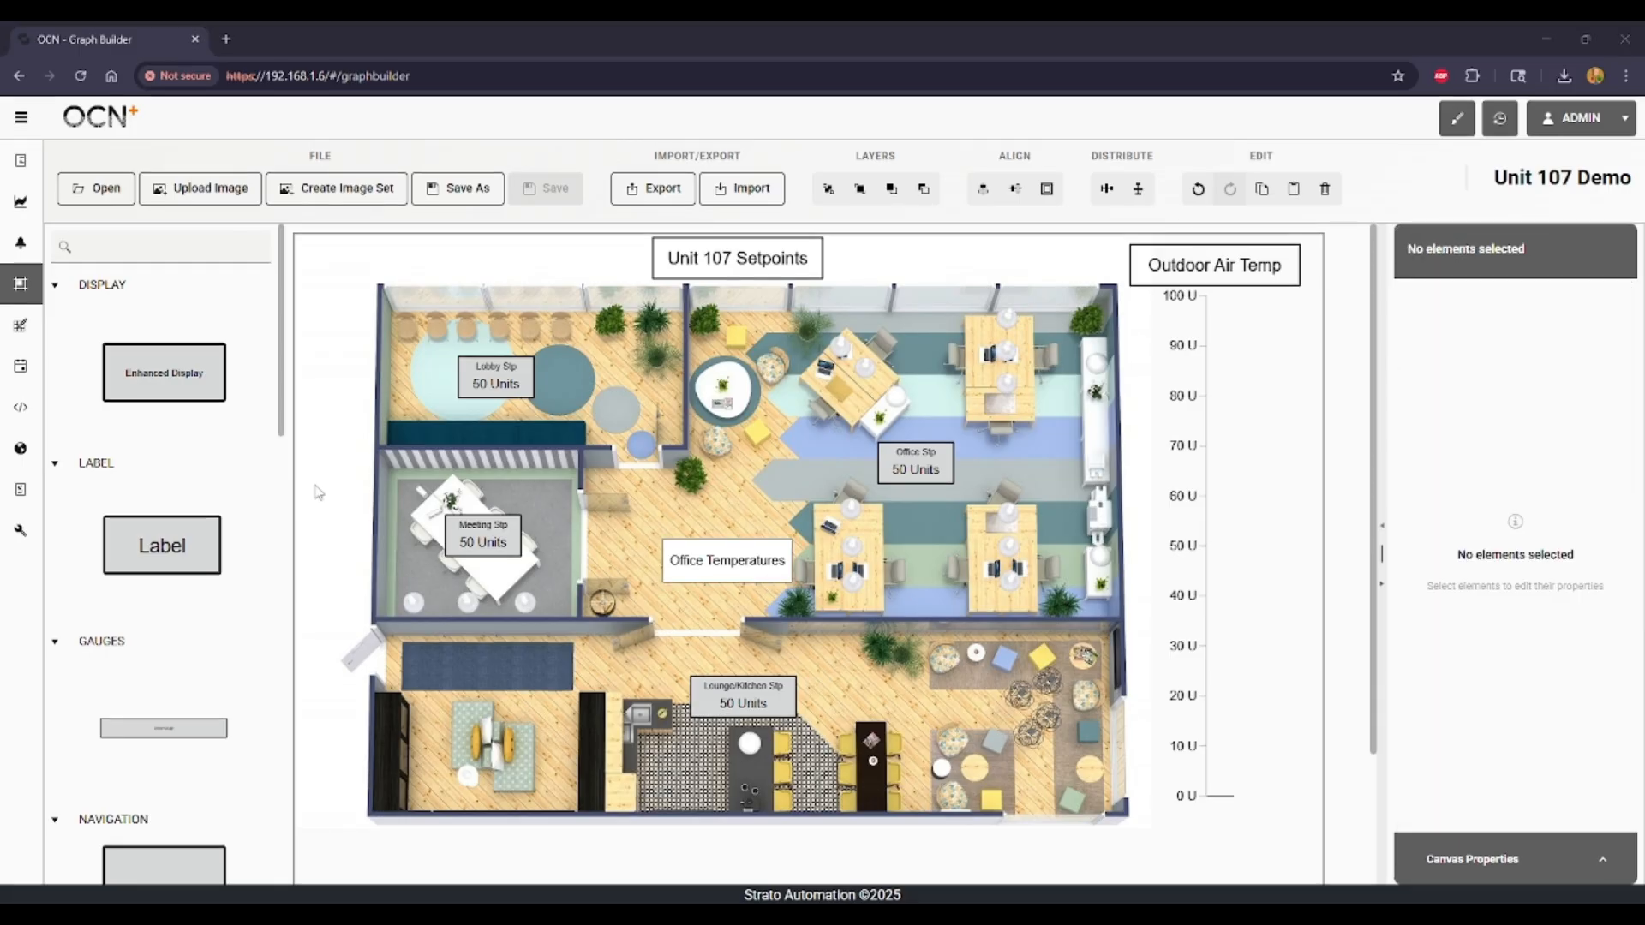
Step: Start a new SVG image set and name its file sunmoon
left_click(325, 201)
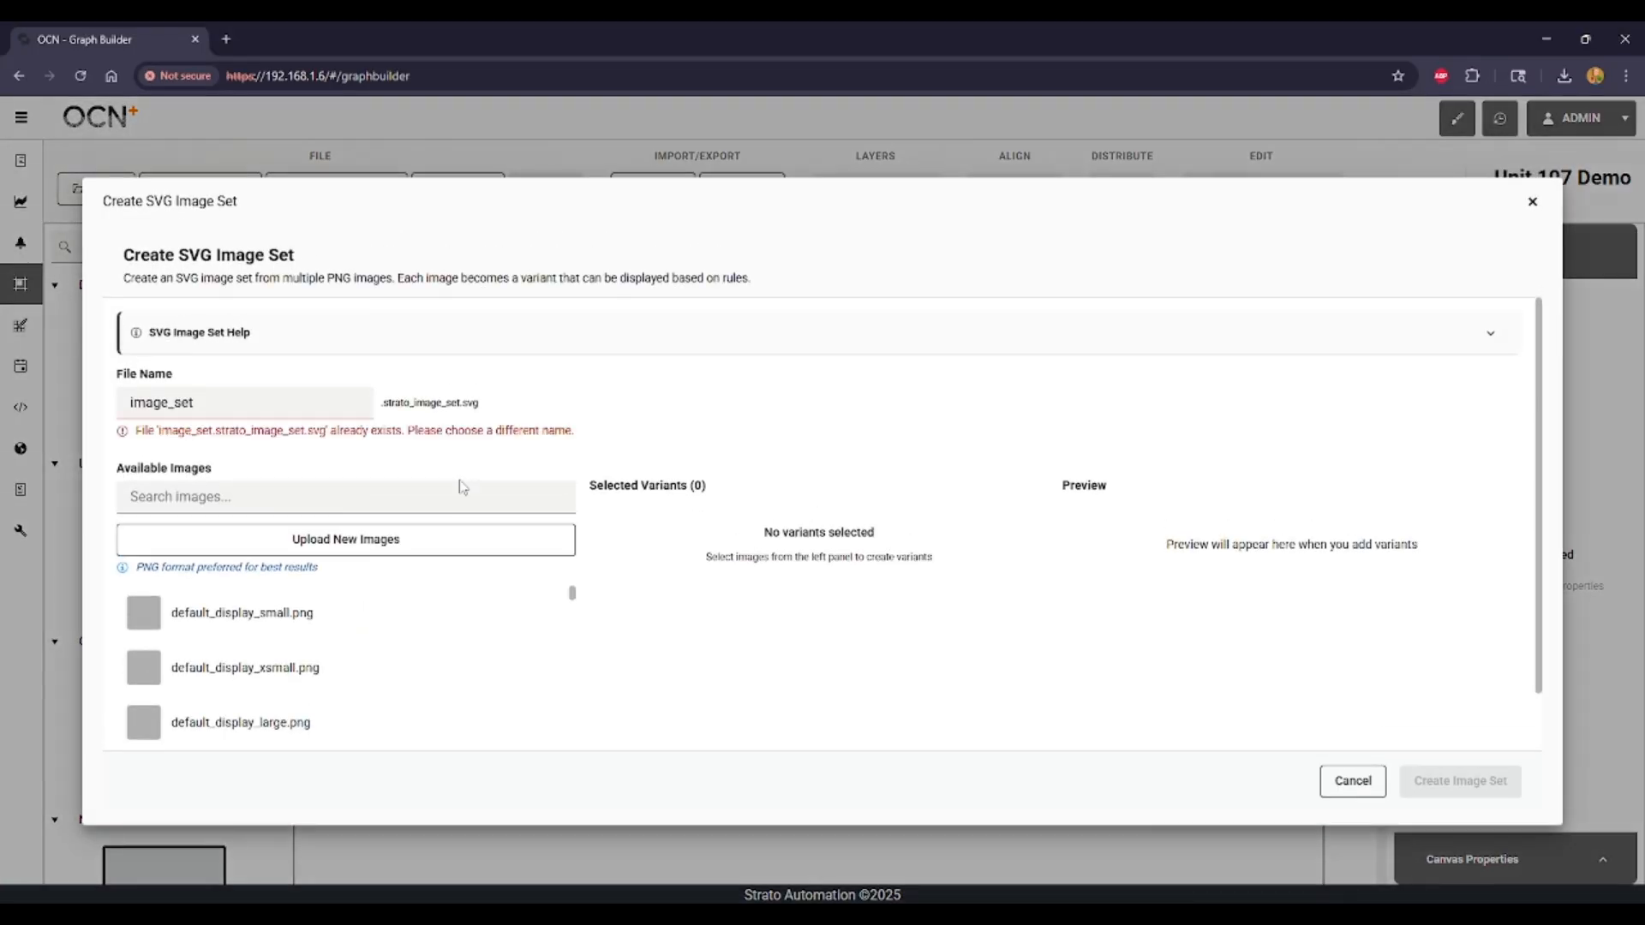
left_click(246, 404)
key("BackSpace")
key("BackSpace")
key("BackSpace")
key("BackSpace")
key("BackSpace")
key("BackSpace")
key("BackSpace")
key("BackSpace")
key("BackSpace")
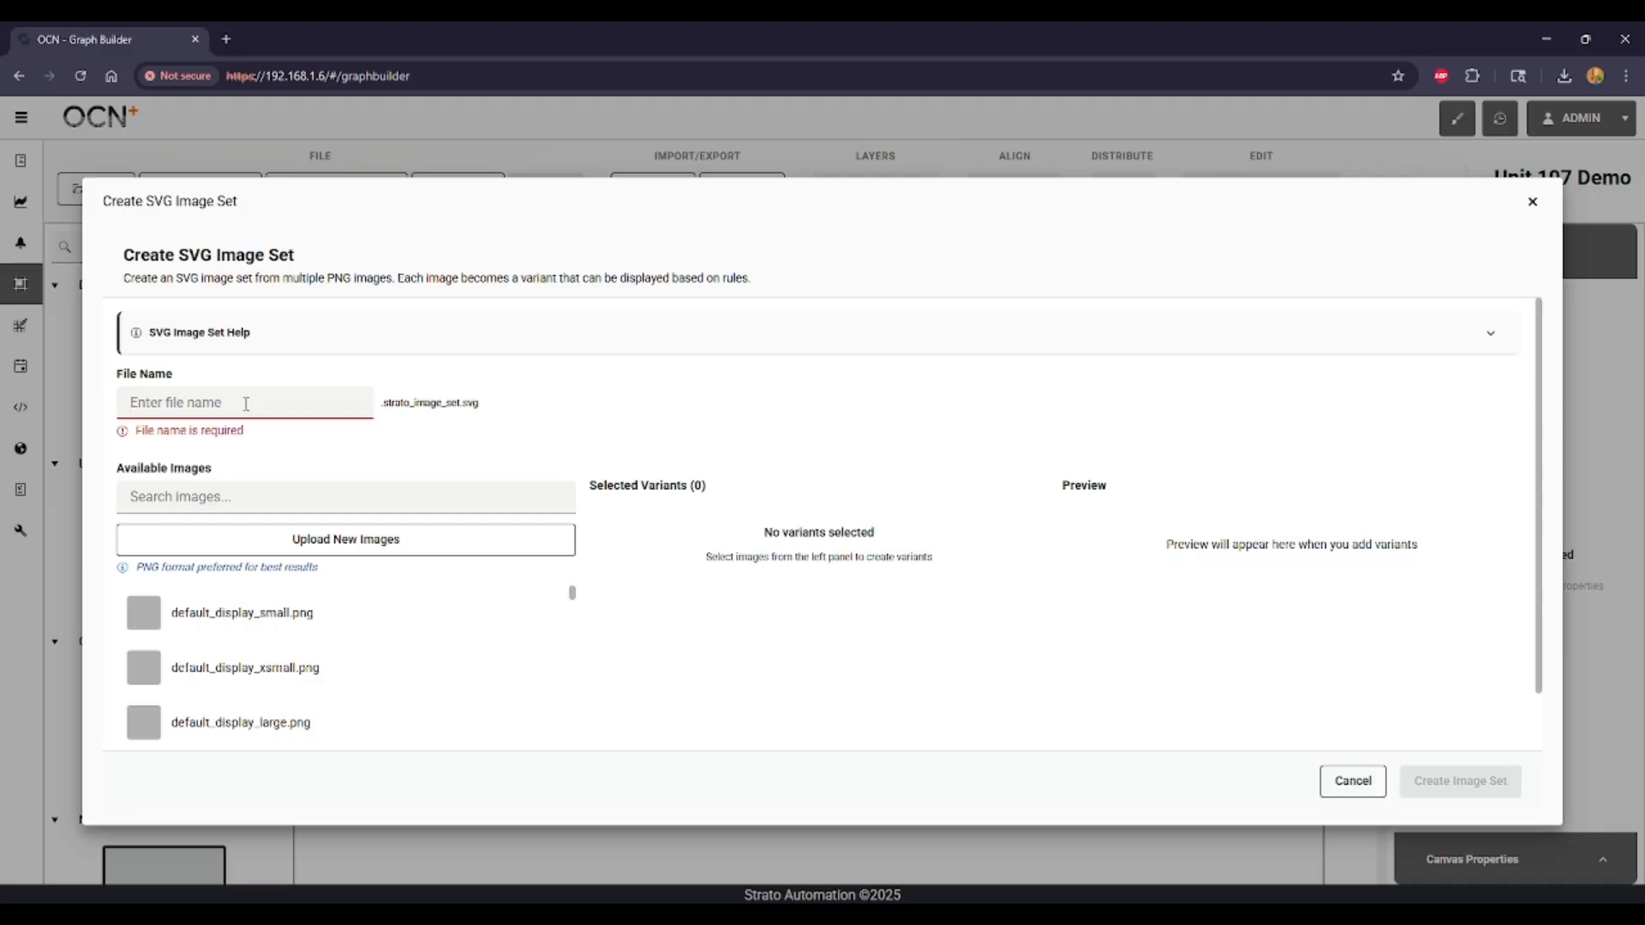
type("sunmoon")
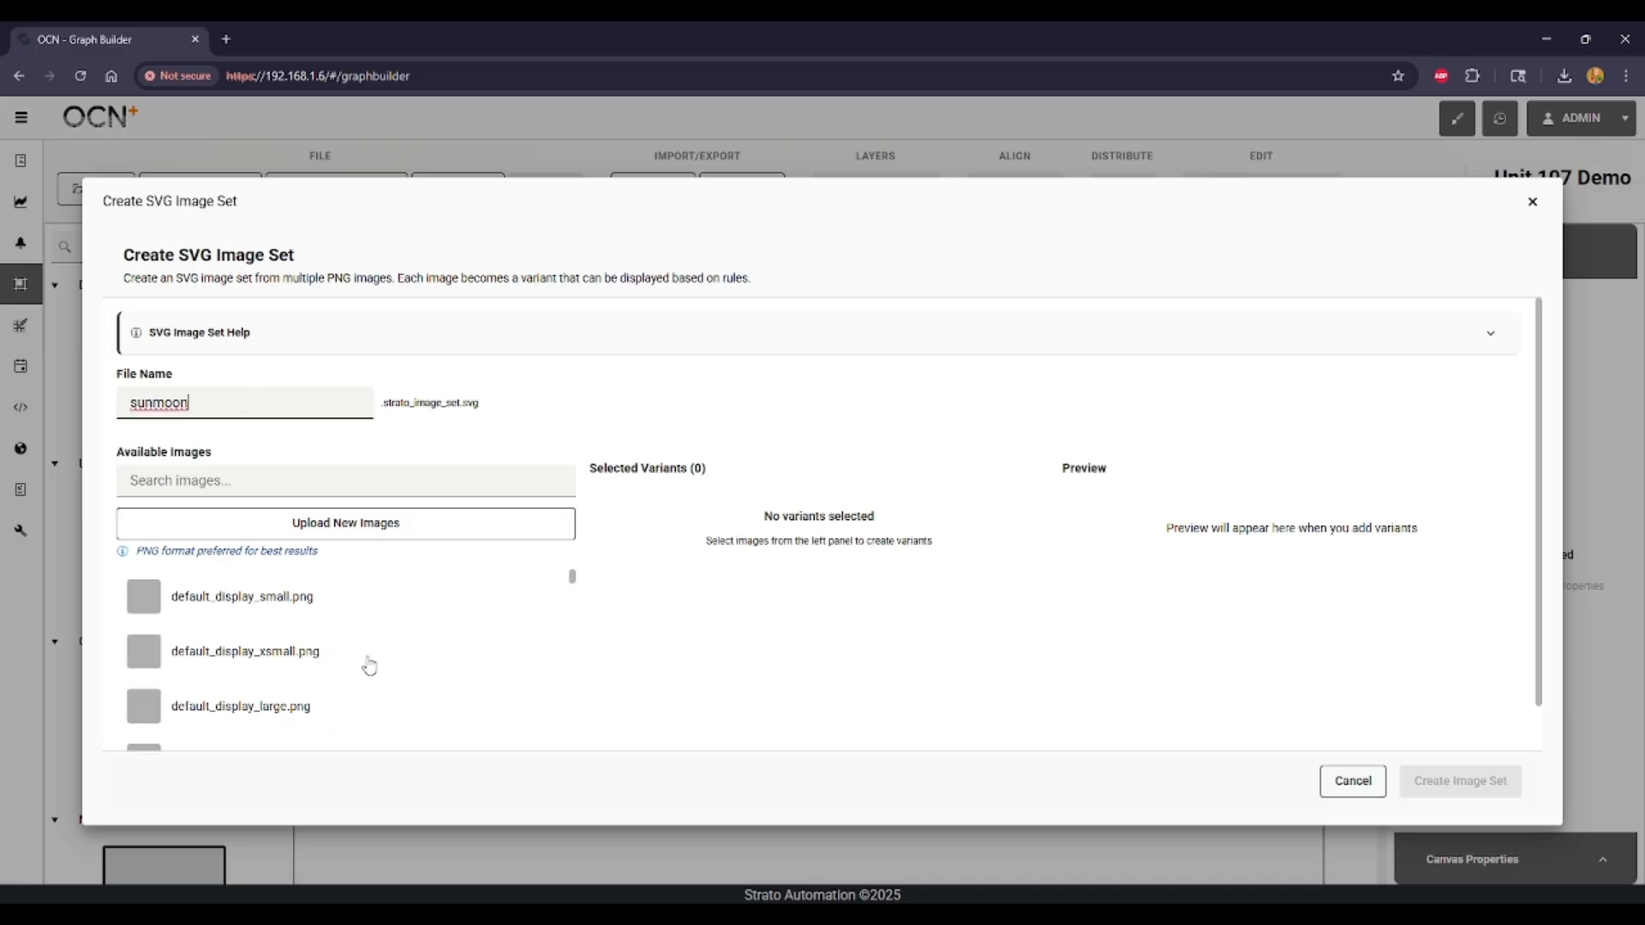
Step: Find and add moon2.png and sun_2600-fe0f.png as the first and second variants of the image set
left_click(283, 469)
type("moon")
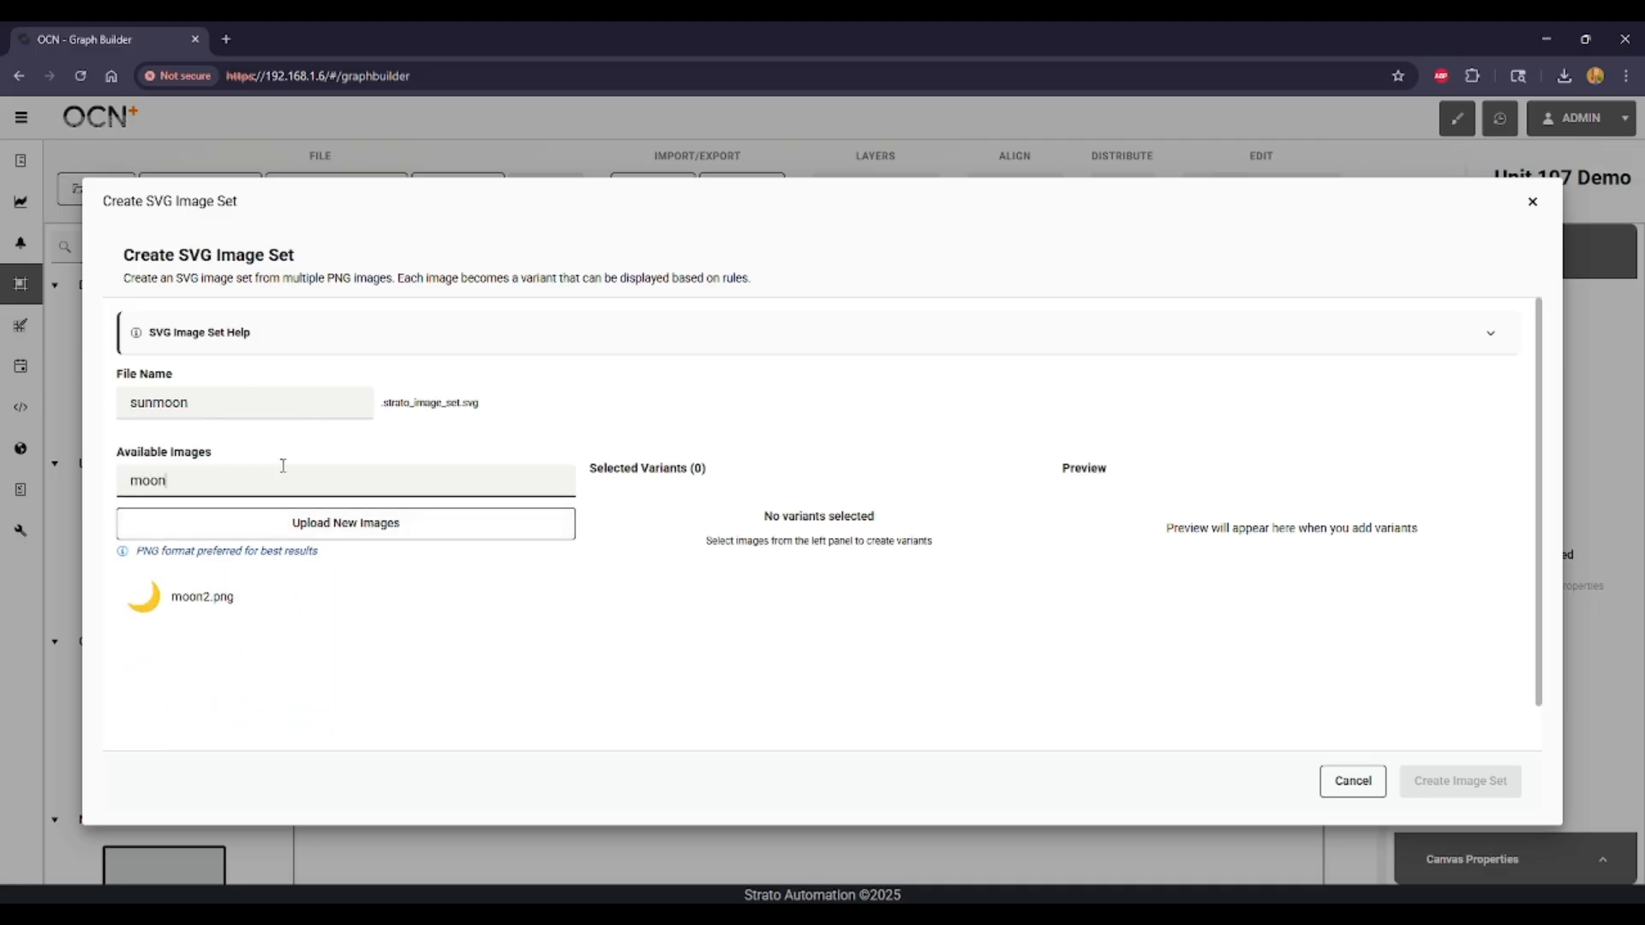
left_click(265, 611)
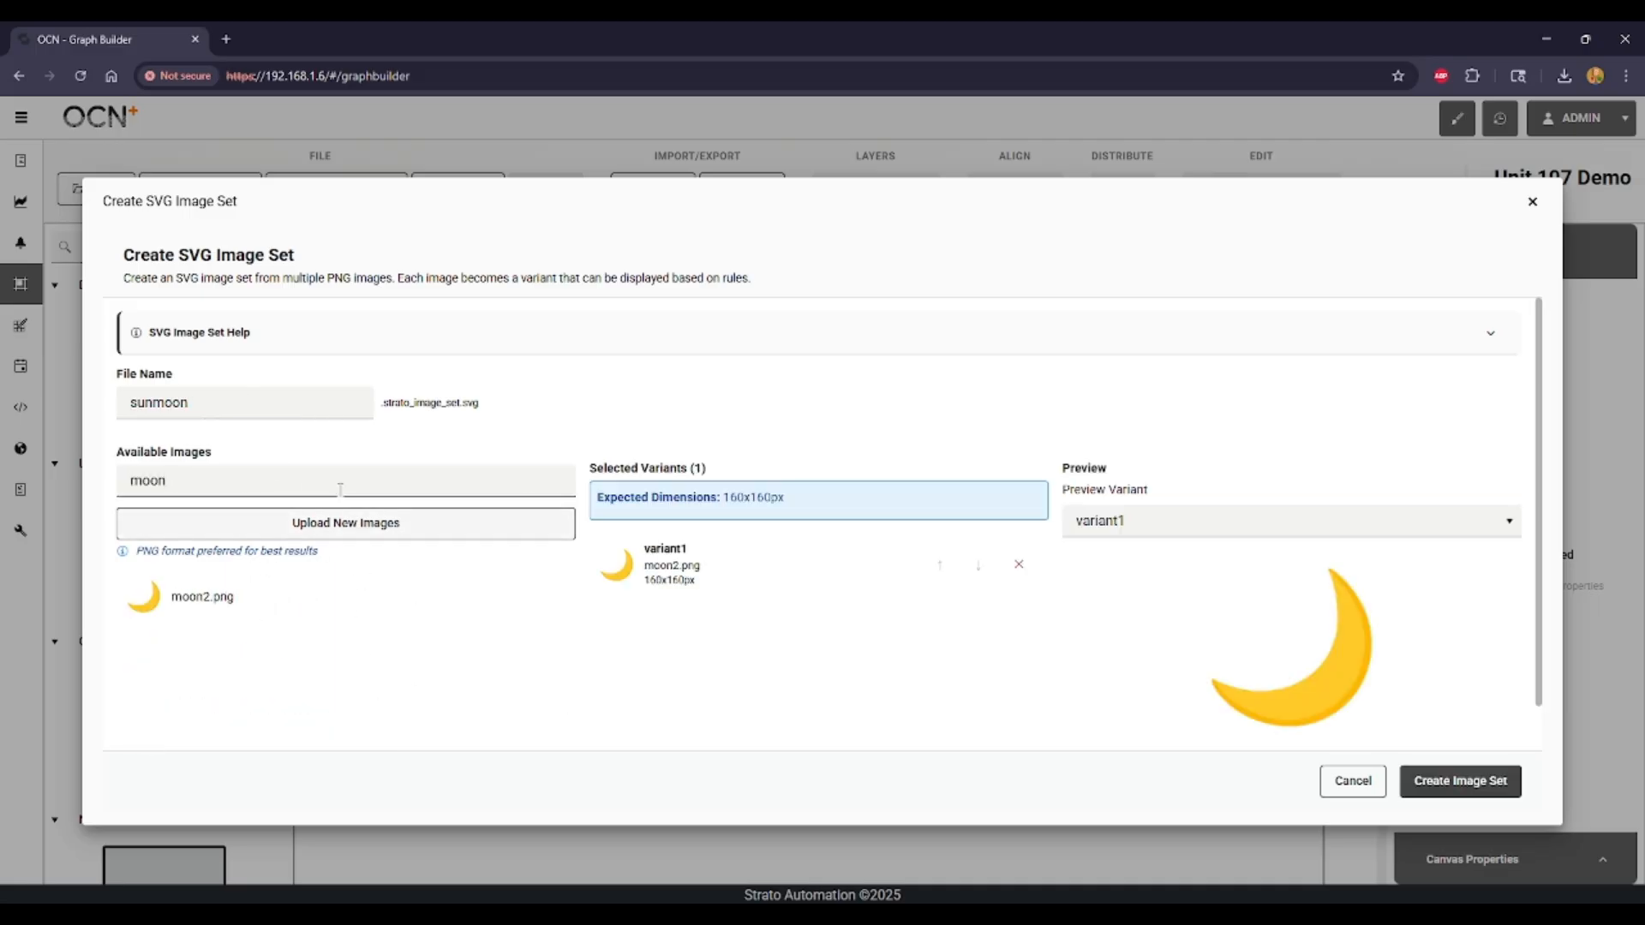
key("BackSpace")
key("BackSpace")
key("BackSpace")
type("sun")
left_click(275, 621)
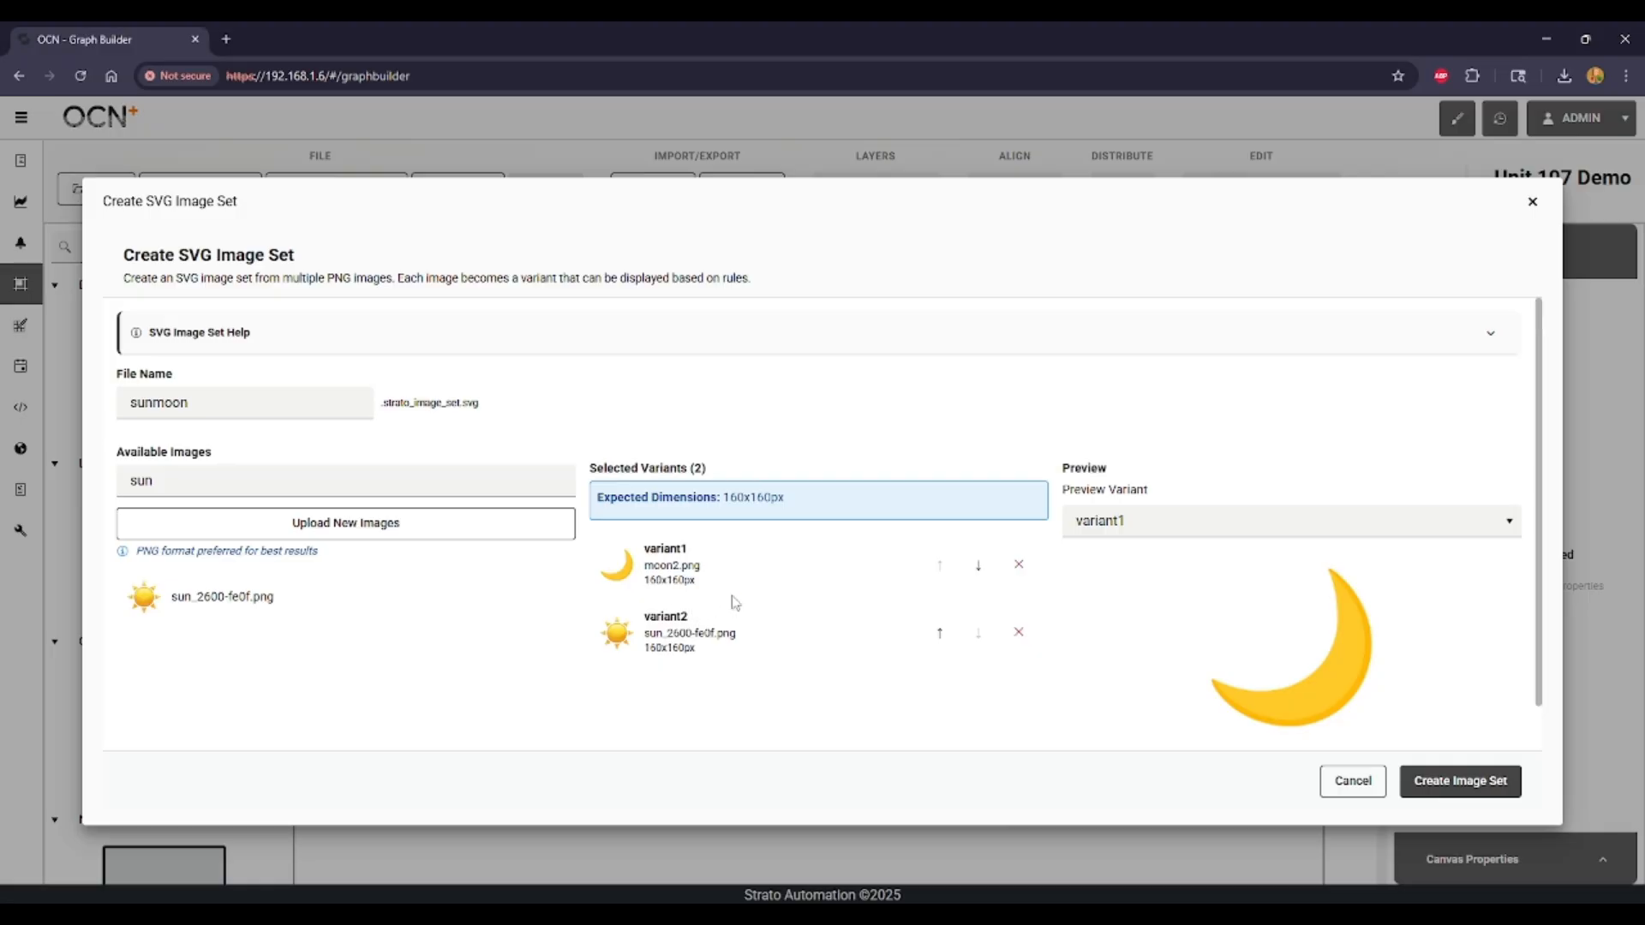
Step: Preview variant2 and variant1 of the sunmoon image set and create the set
left_click(1201, 520)
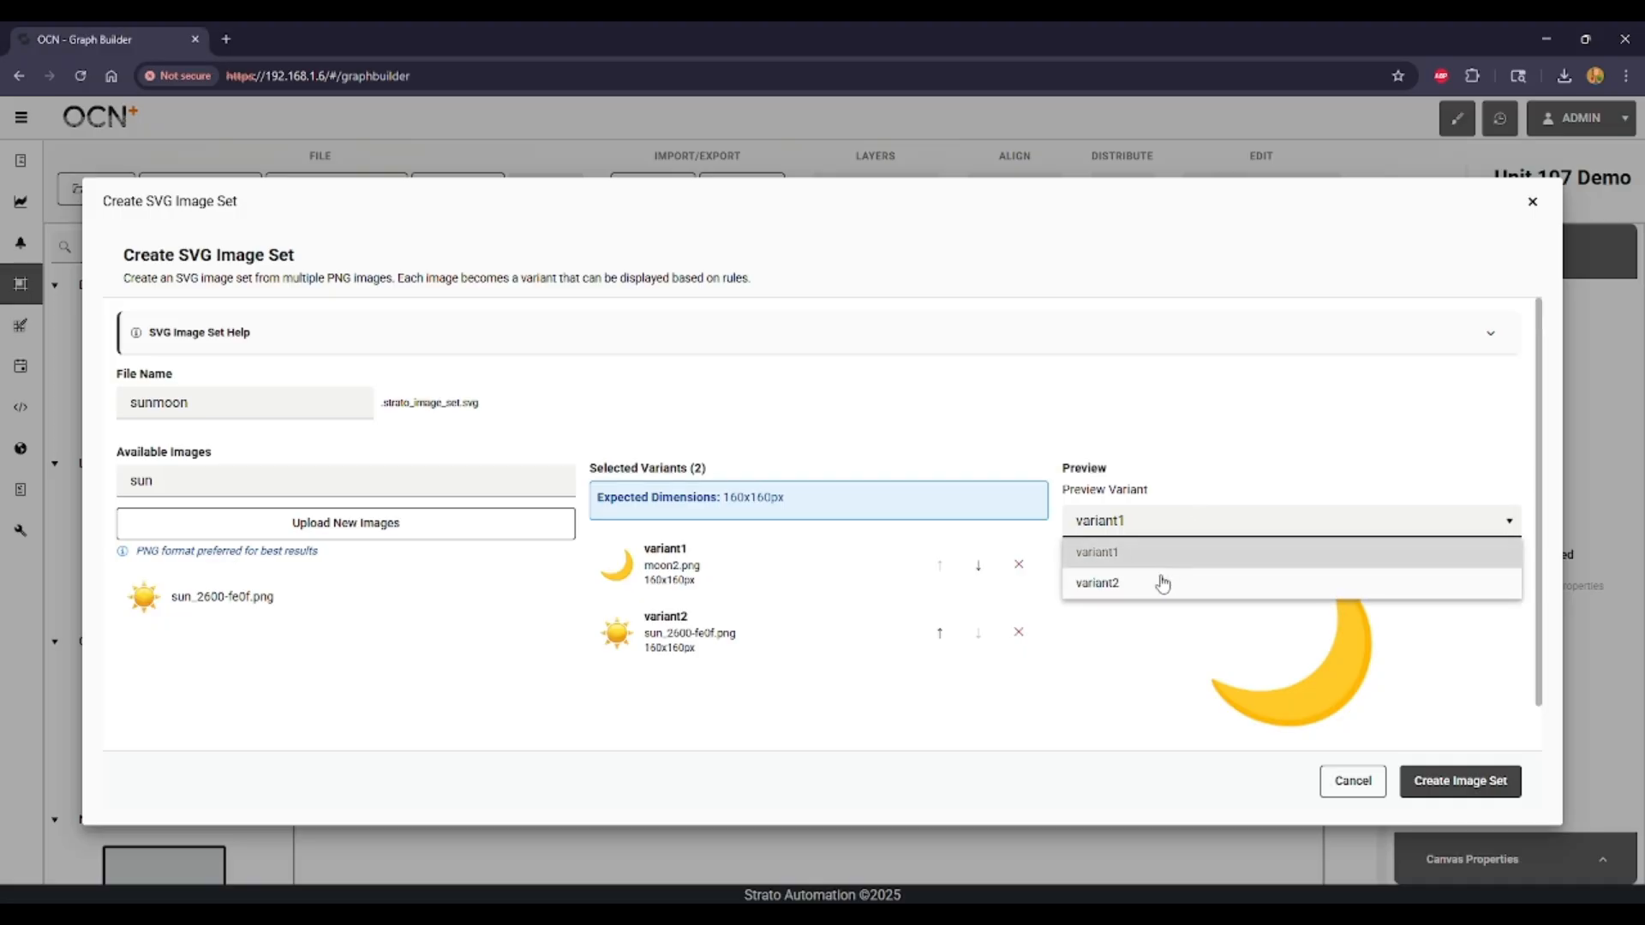
left_click(1168, 574)
left_click(1201, 537)
left_click(1161, 546)
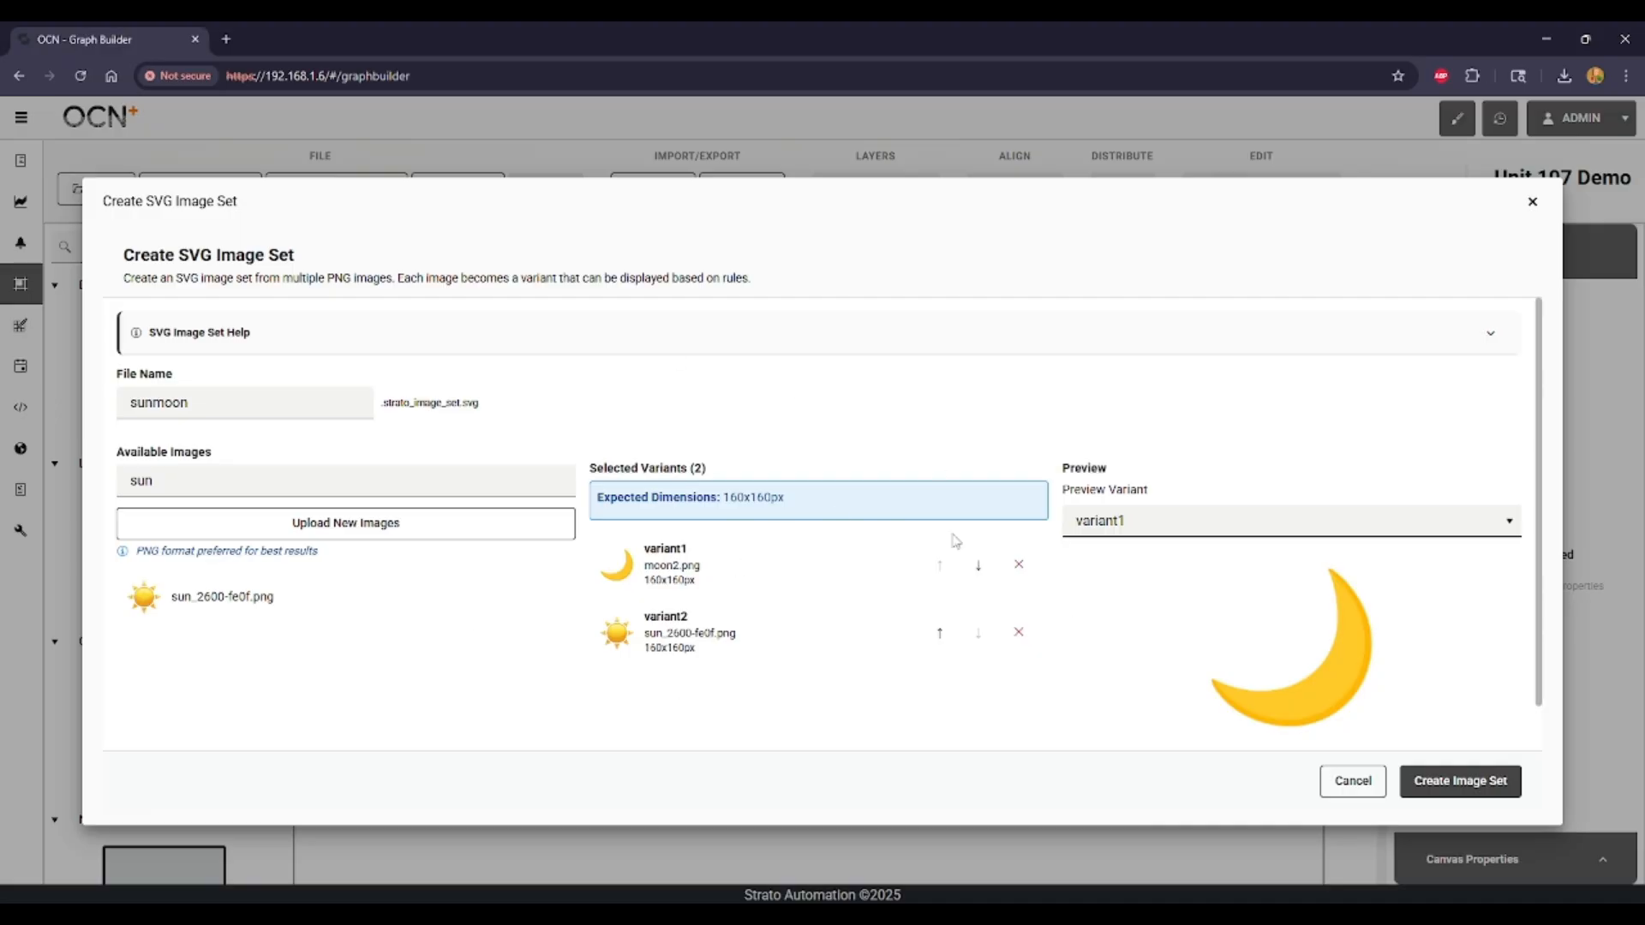
left_click(1472, 782)
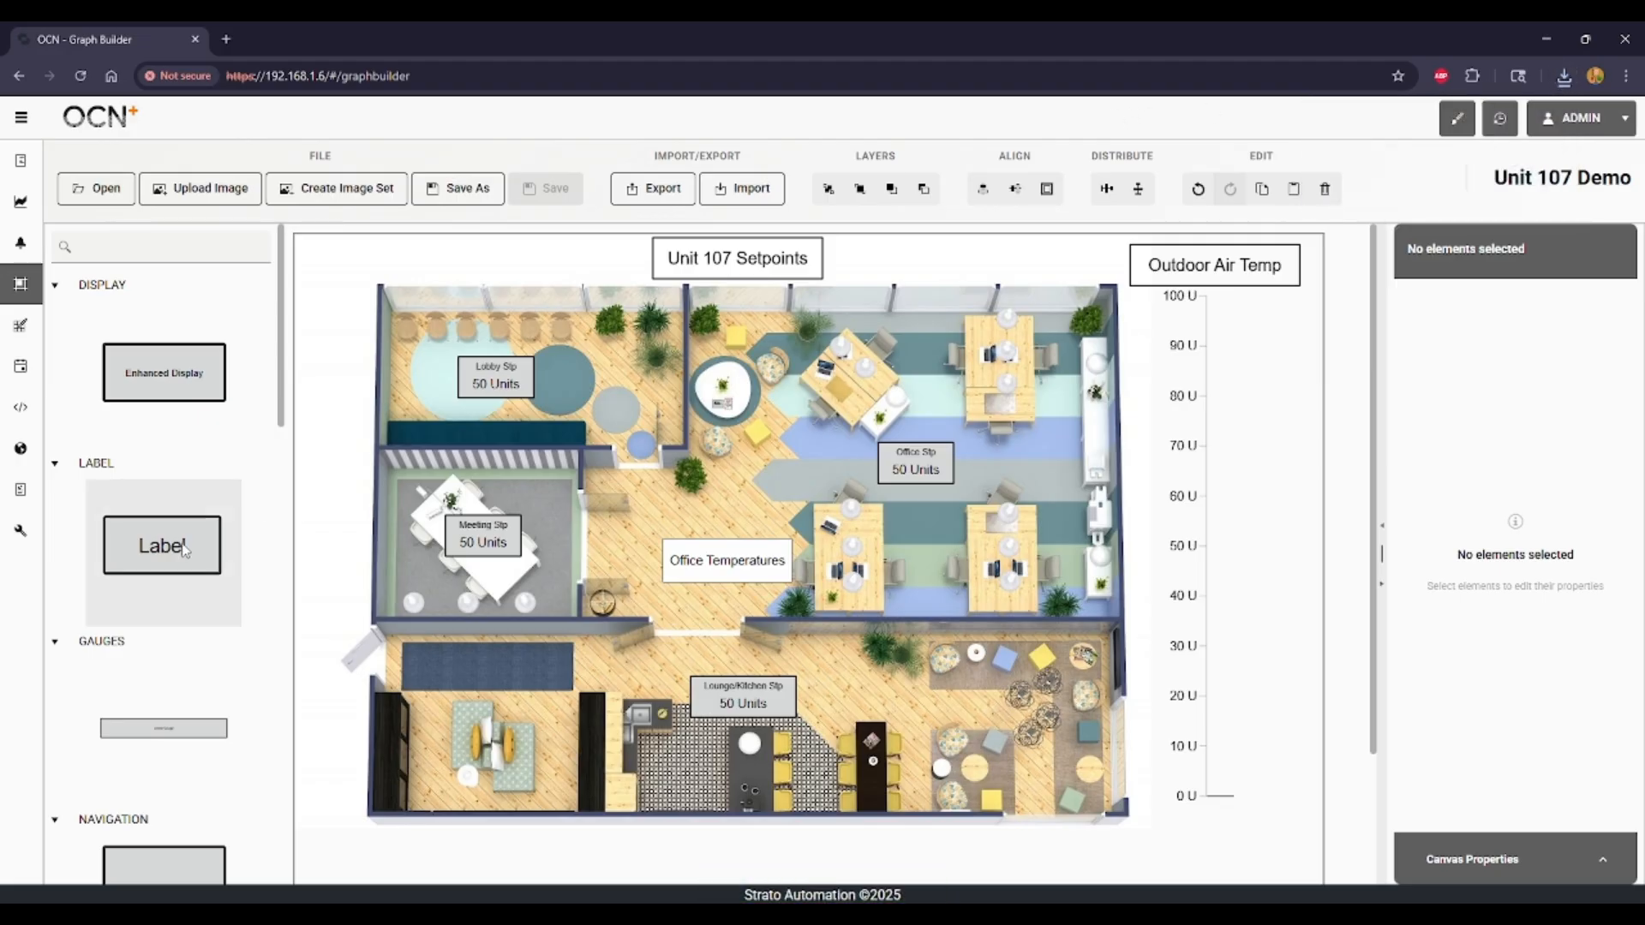
Step: Place the sunmoon image set on the canvas above the lobby, beside the Unit 107 Setpoints title, and select it
scroll(185, 548, "down", 12)
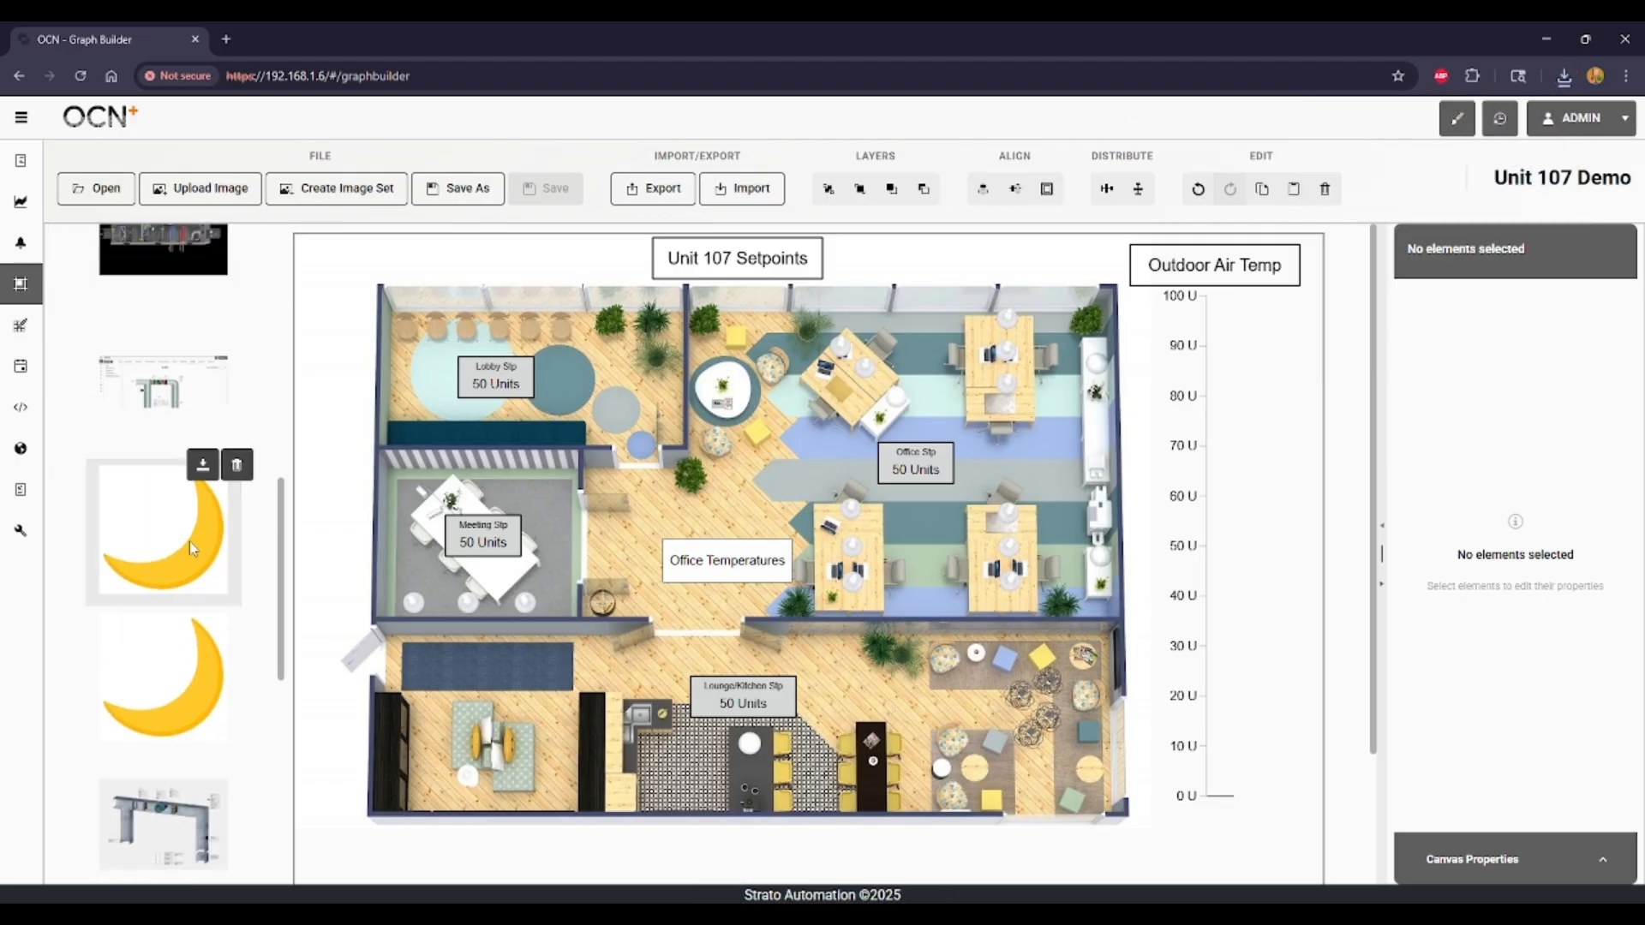
scroll(189, 541, "down", 1)
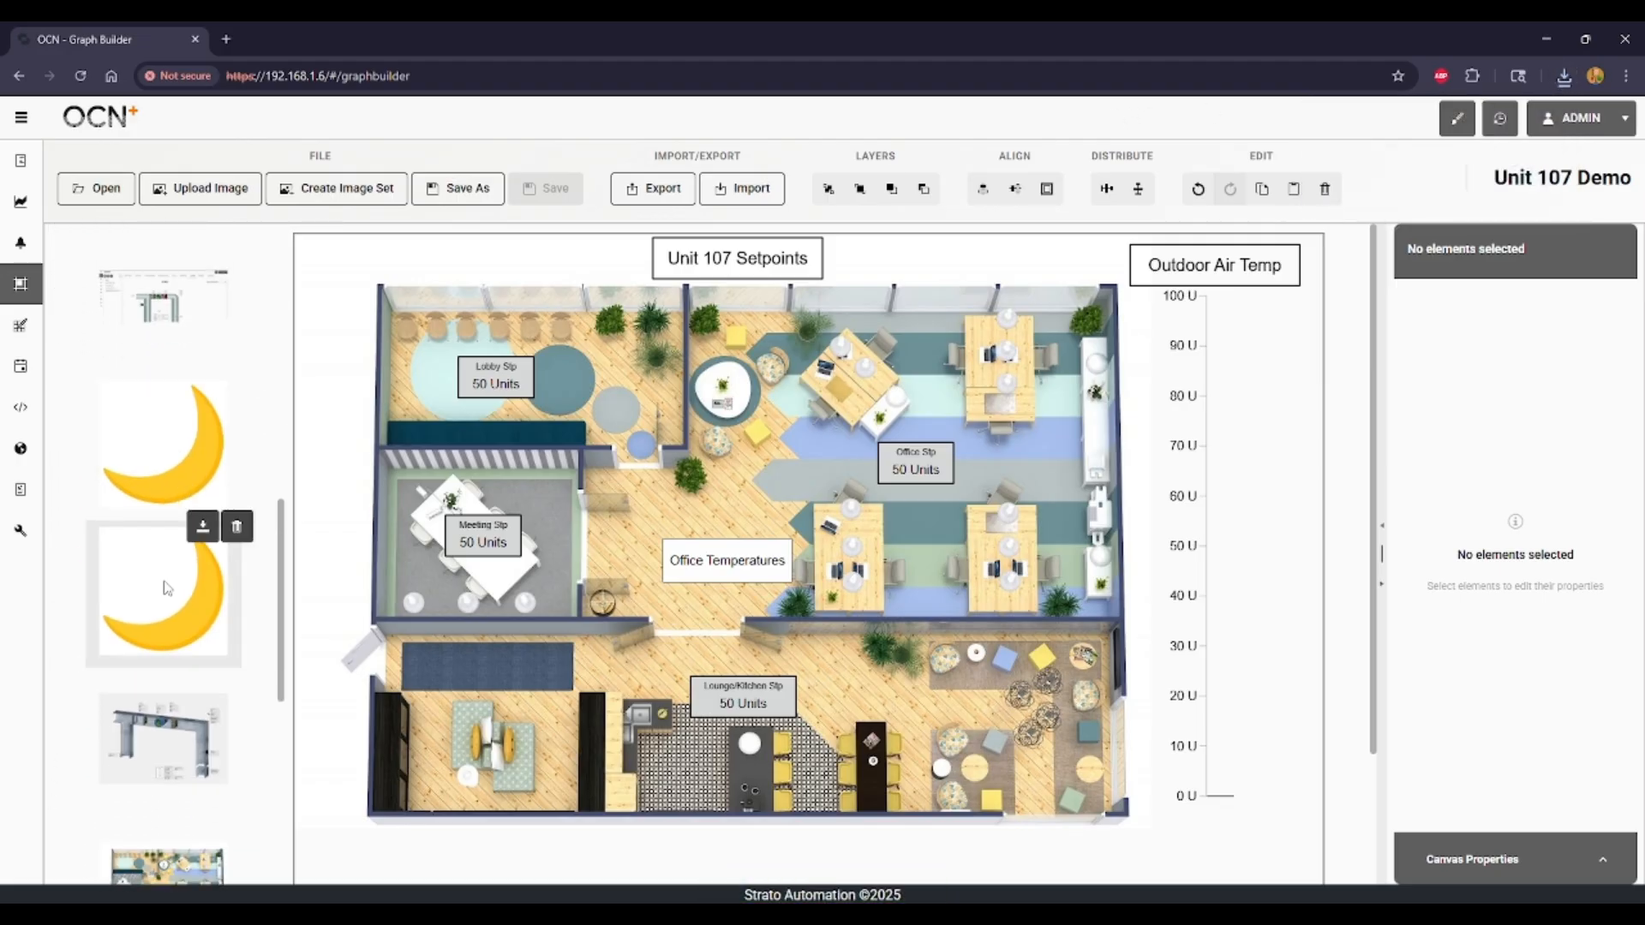
scroll(168, 589, "down", 6)
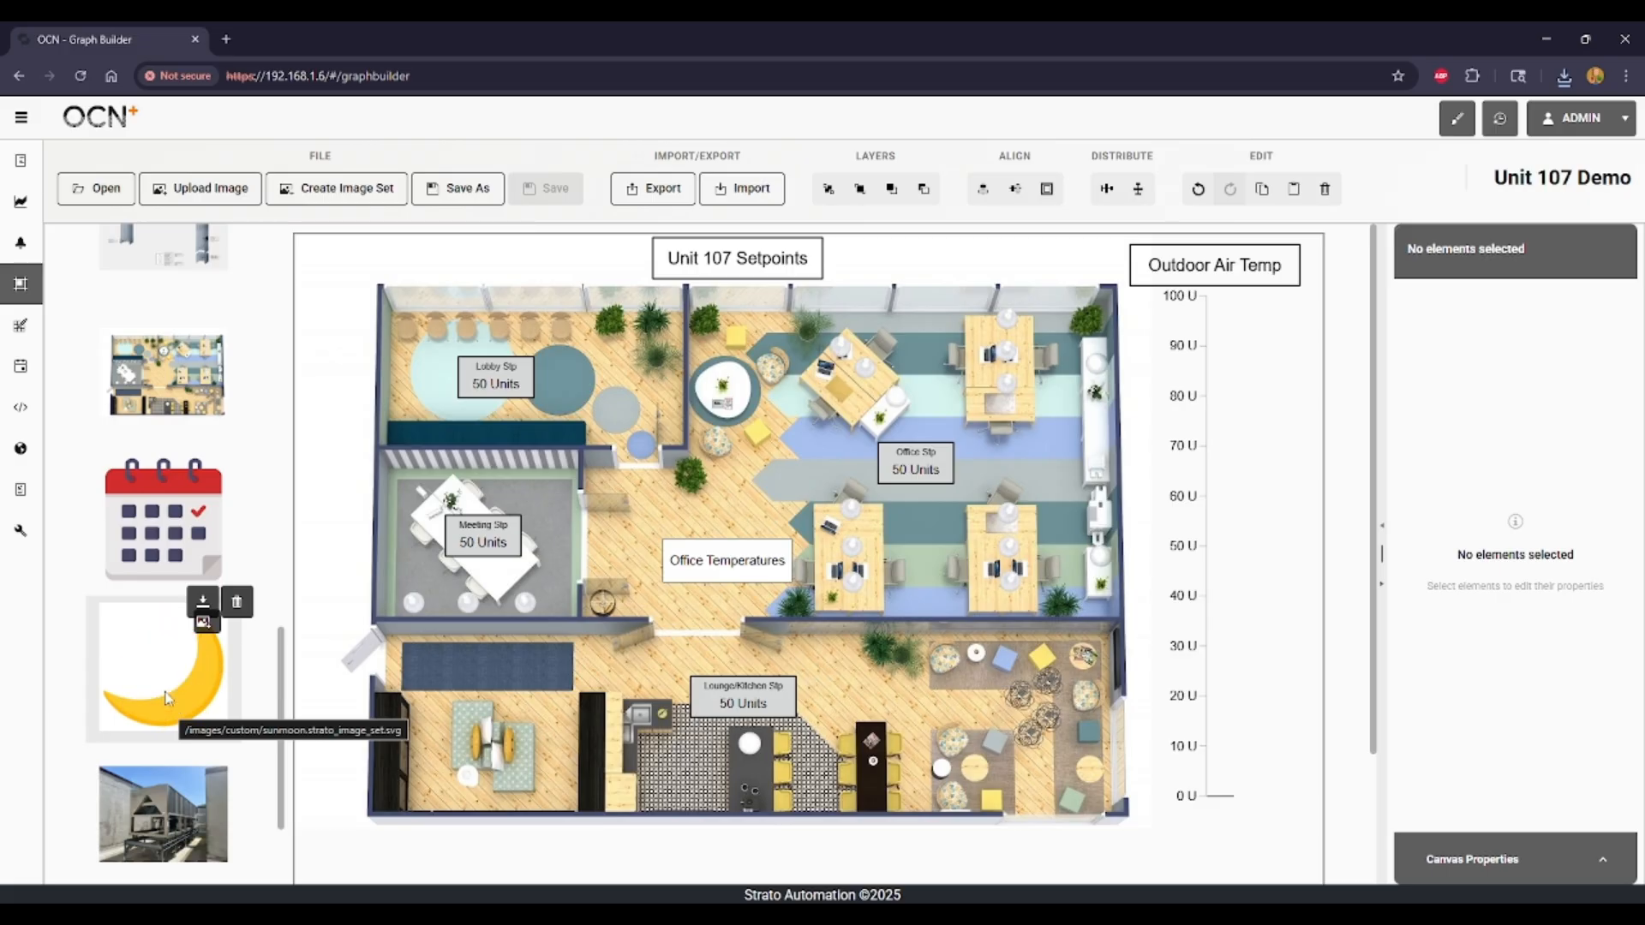
left_click_drag(161, 683, 482, 292)
left_click(476, 289)
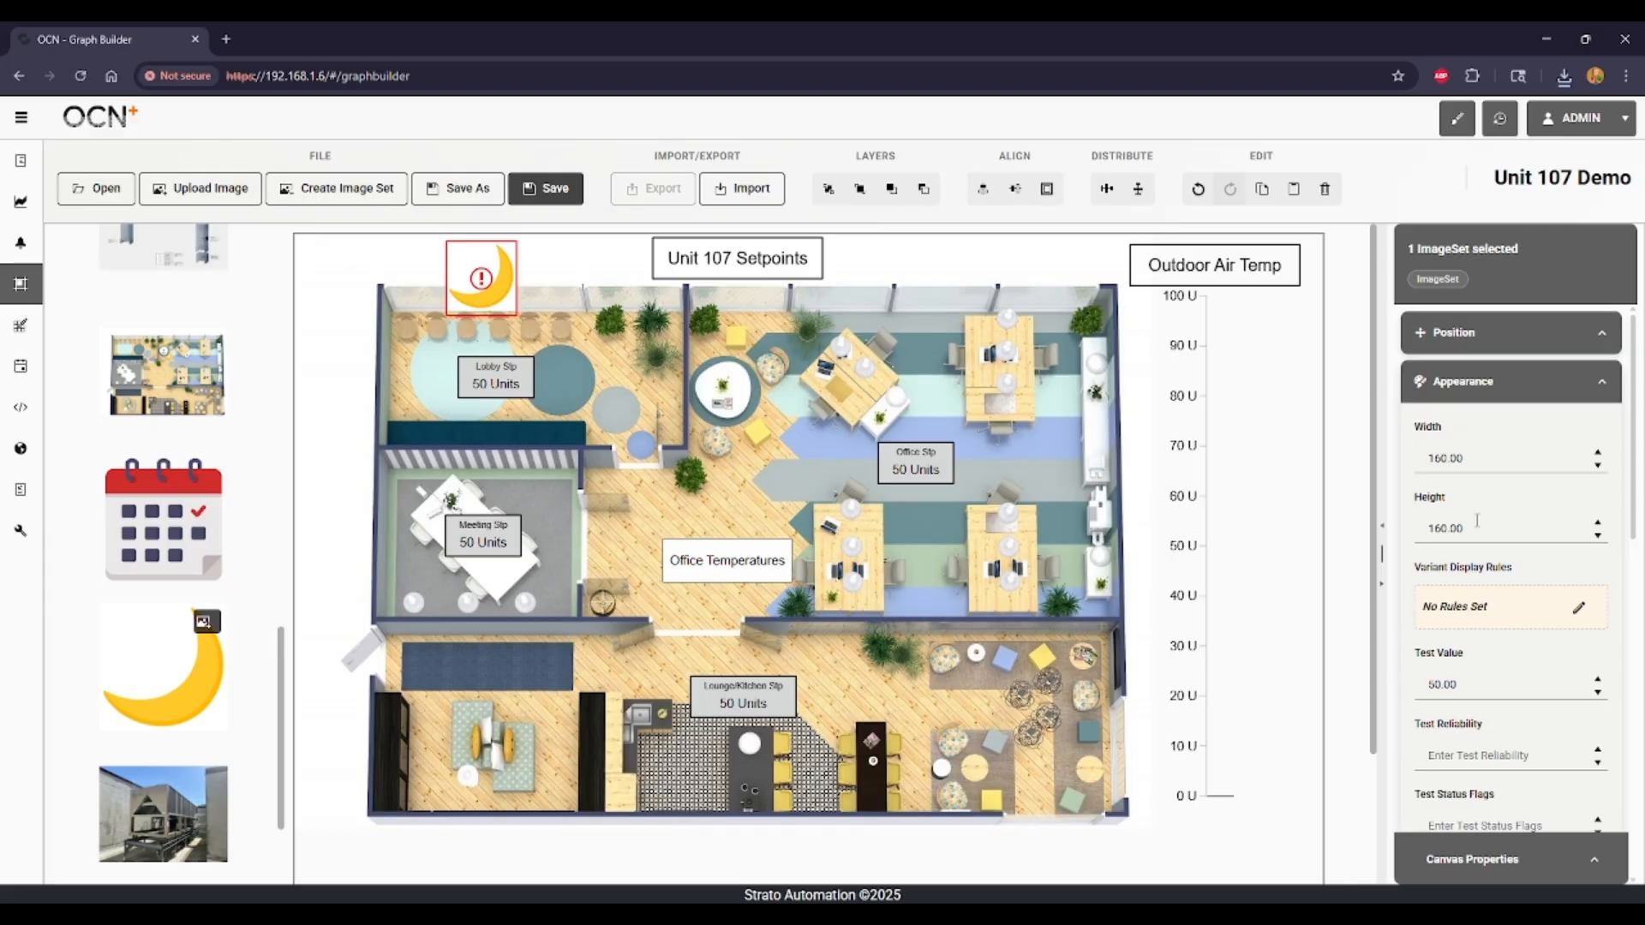
Step: Add variant display rules for variant1 and variant2 to the sunmoon image set
scroll(1528, 455, "down", 8)
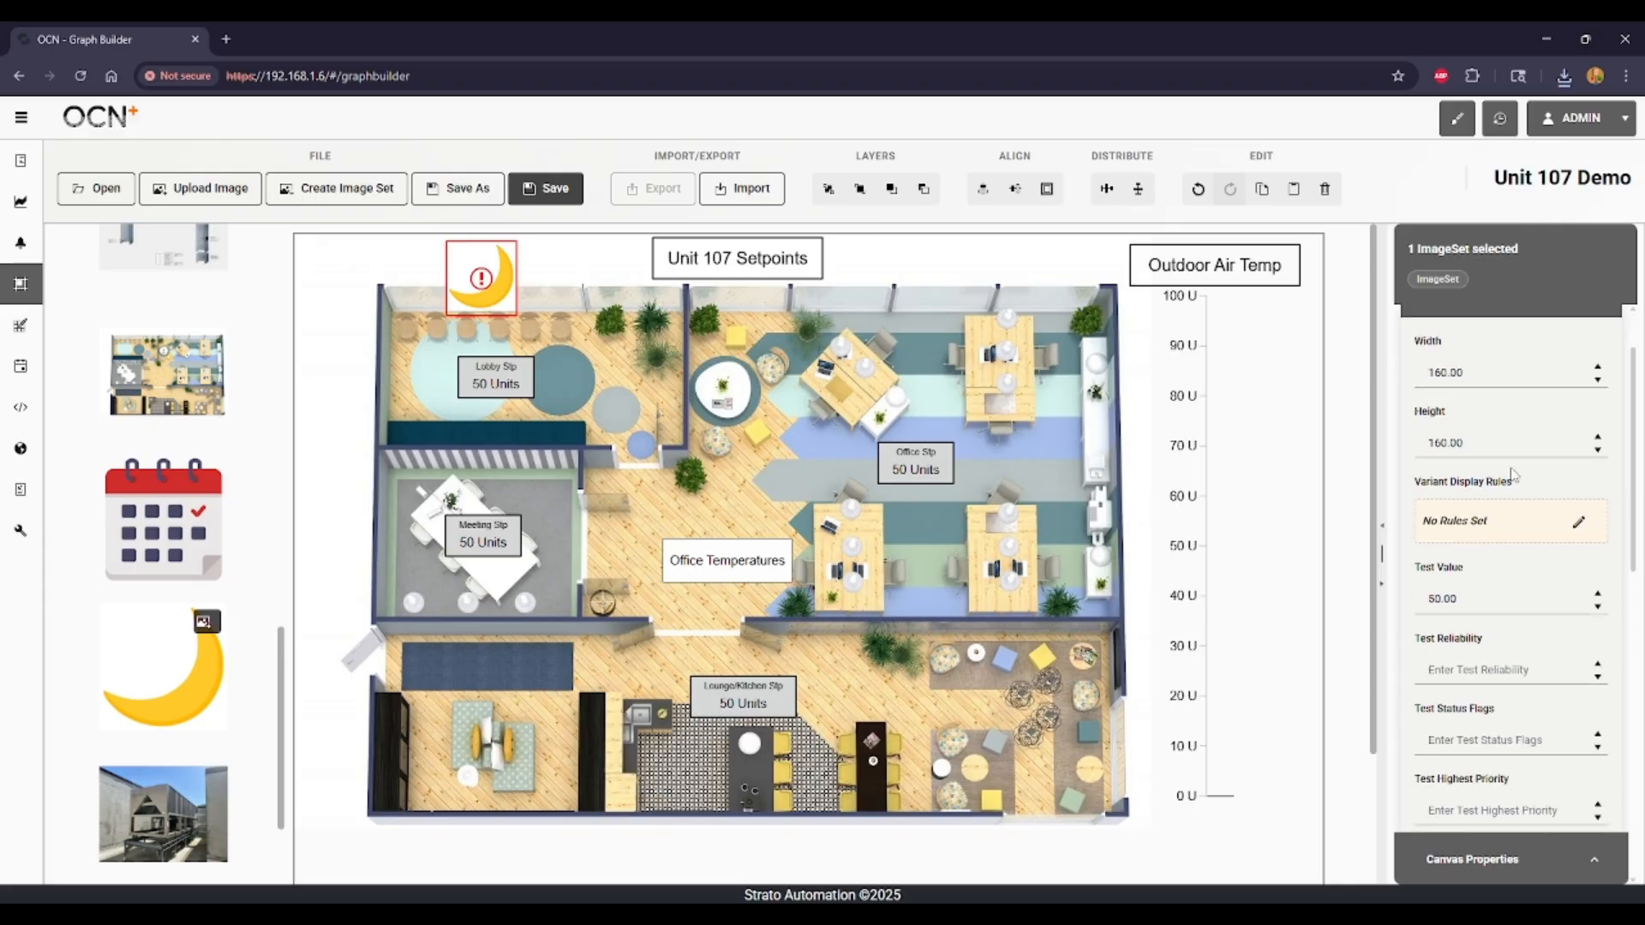
scroll(1510, 633, "up", 8)
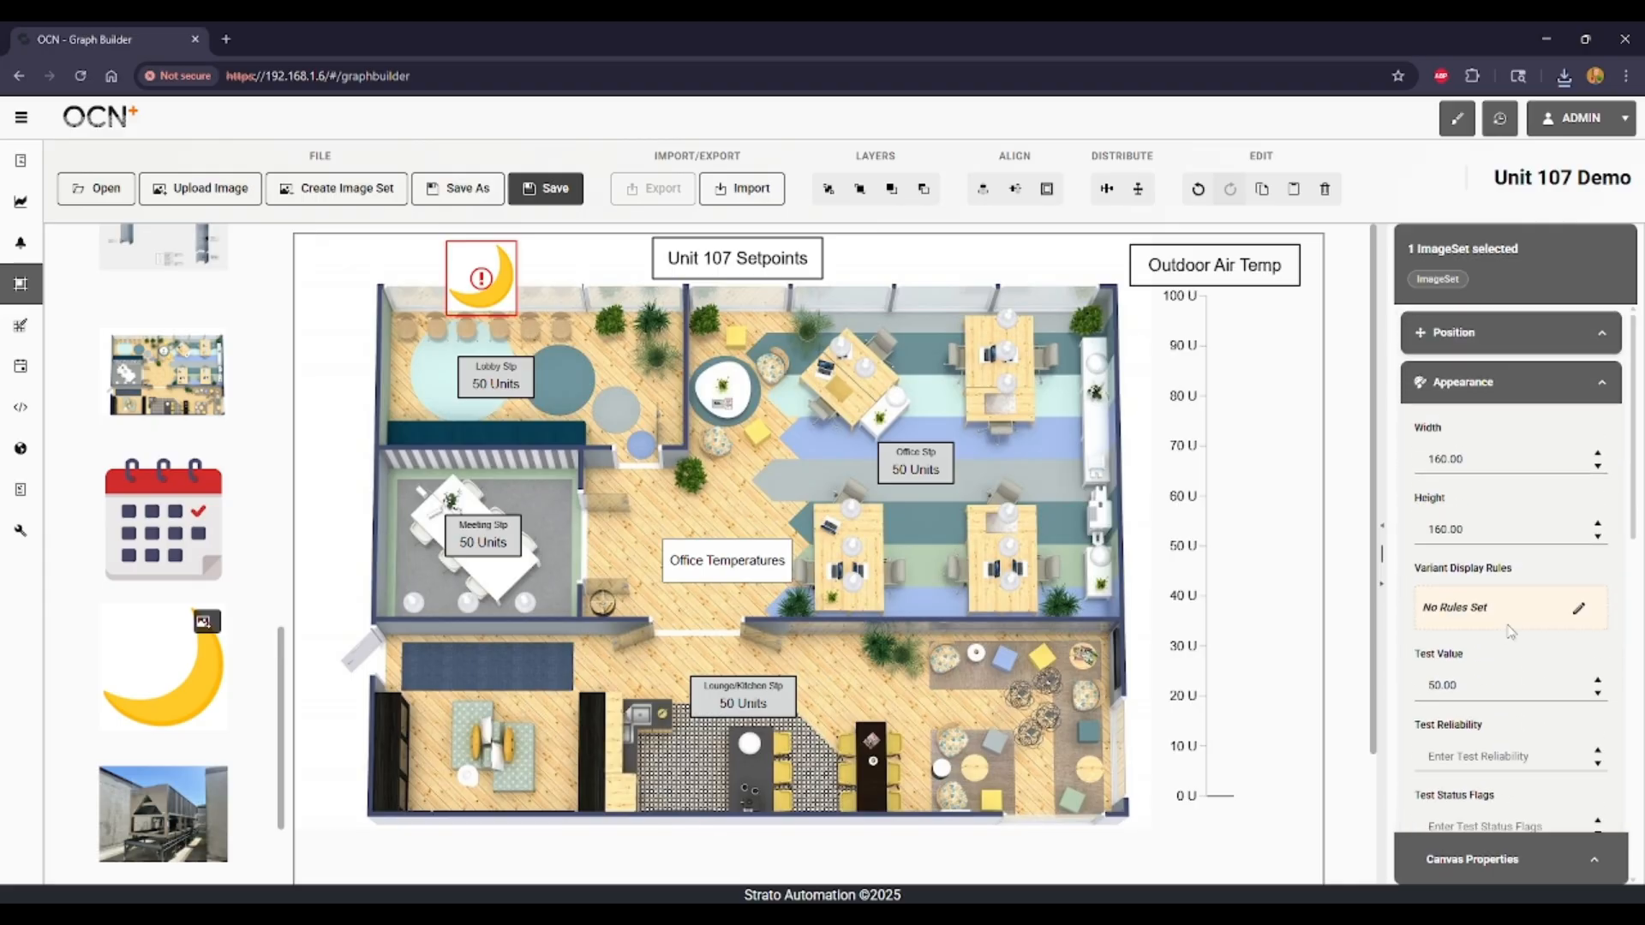
scroll(1478, 586, "down", 10)
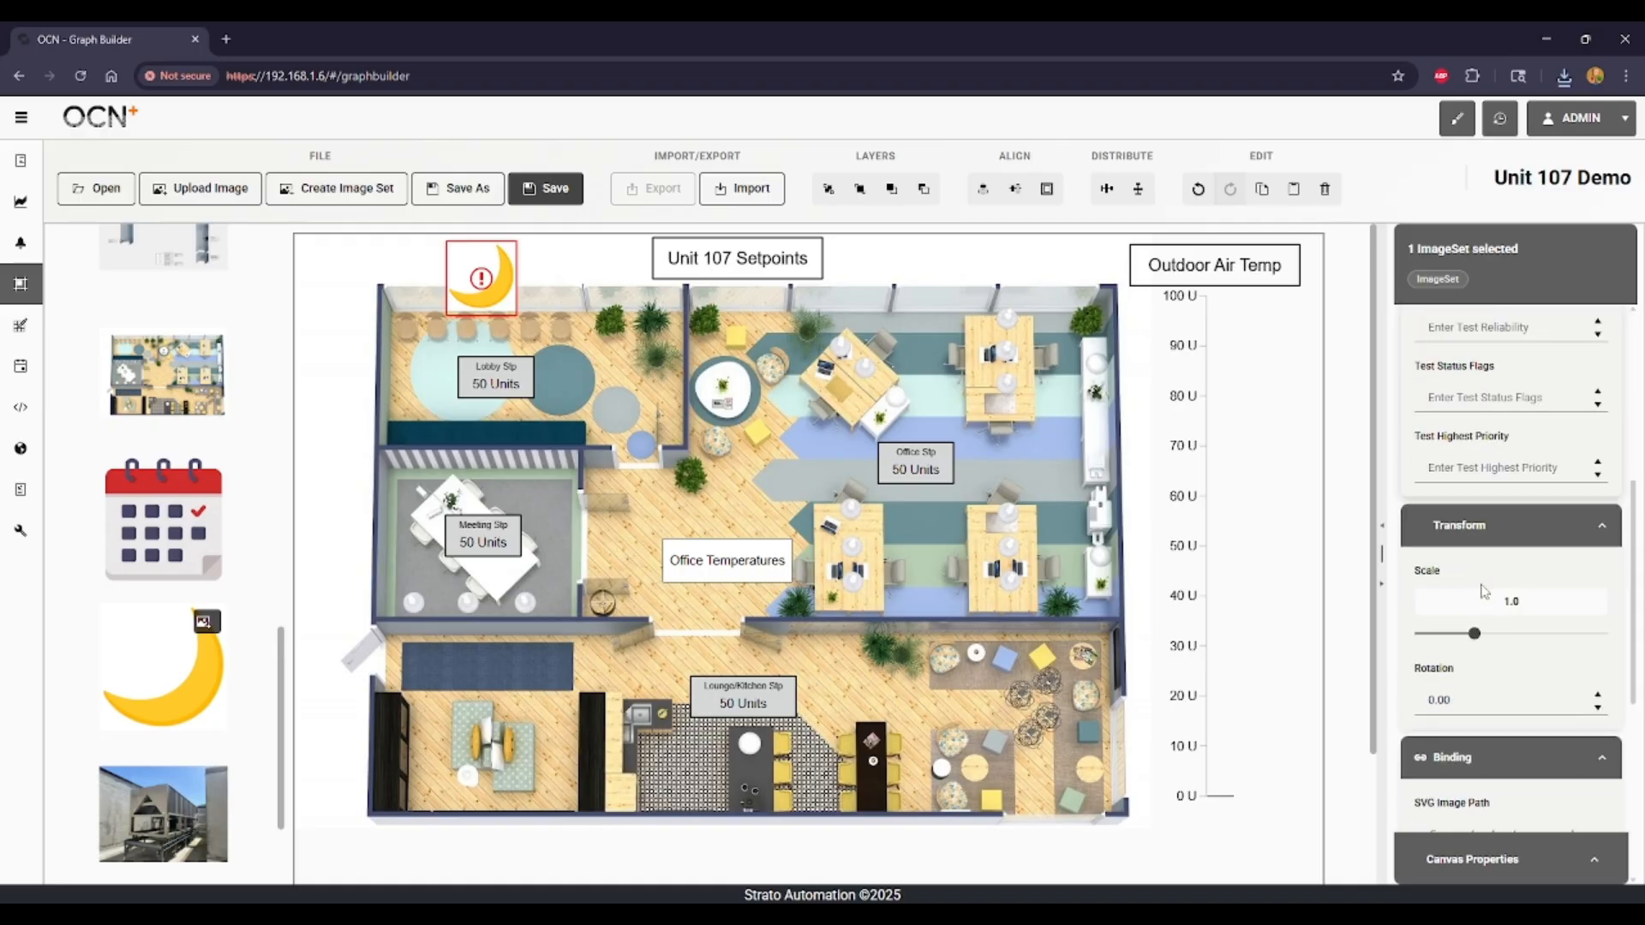
scroll(1523, 572, "up", 4)
scroll(1521, 573, "up", 8)
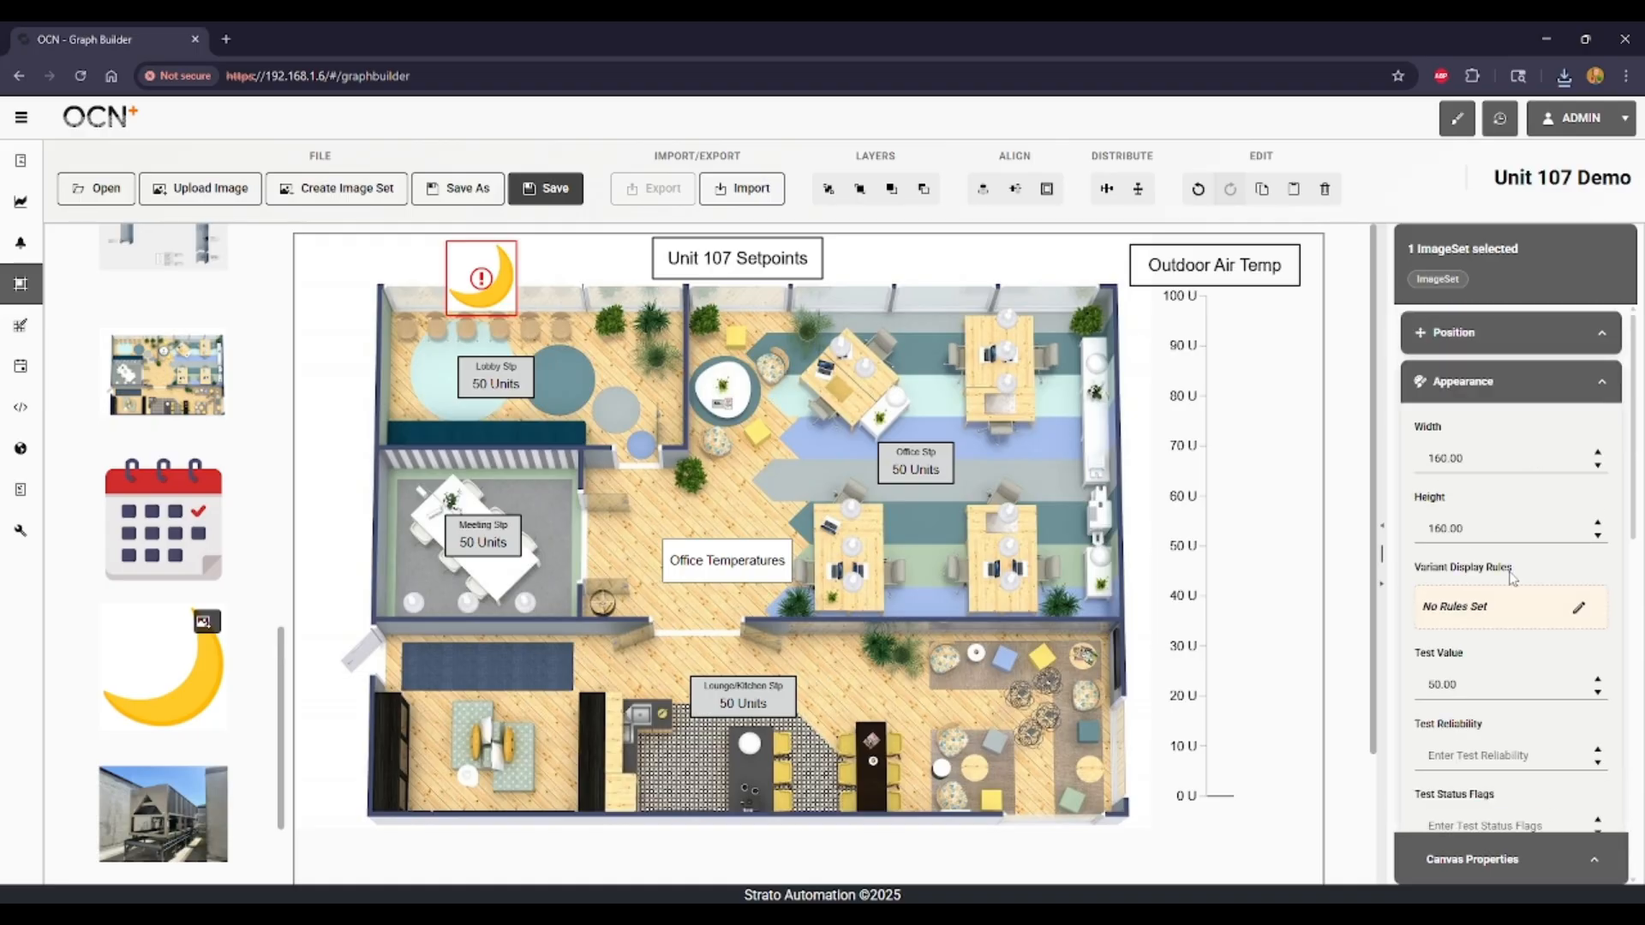
left_click(1578, 607)
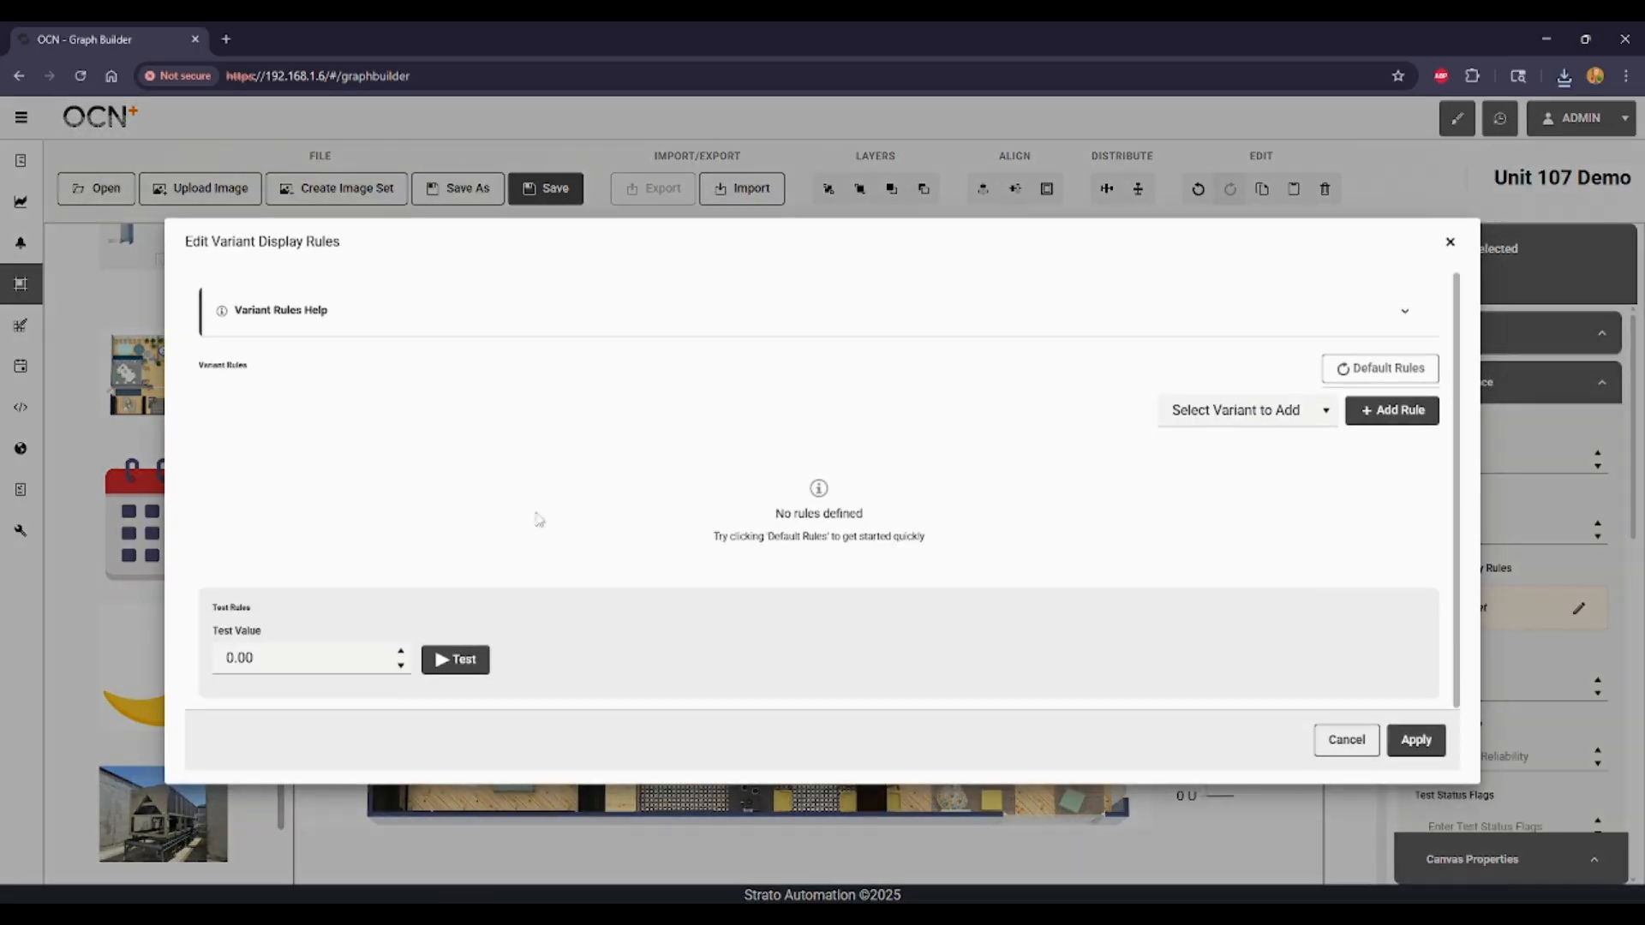
left_click(1292, 415)
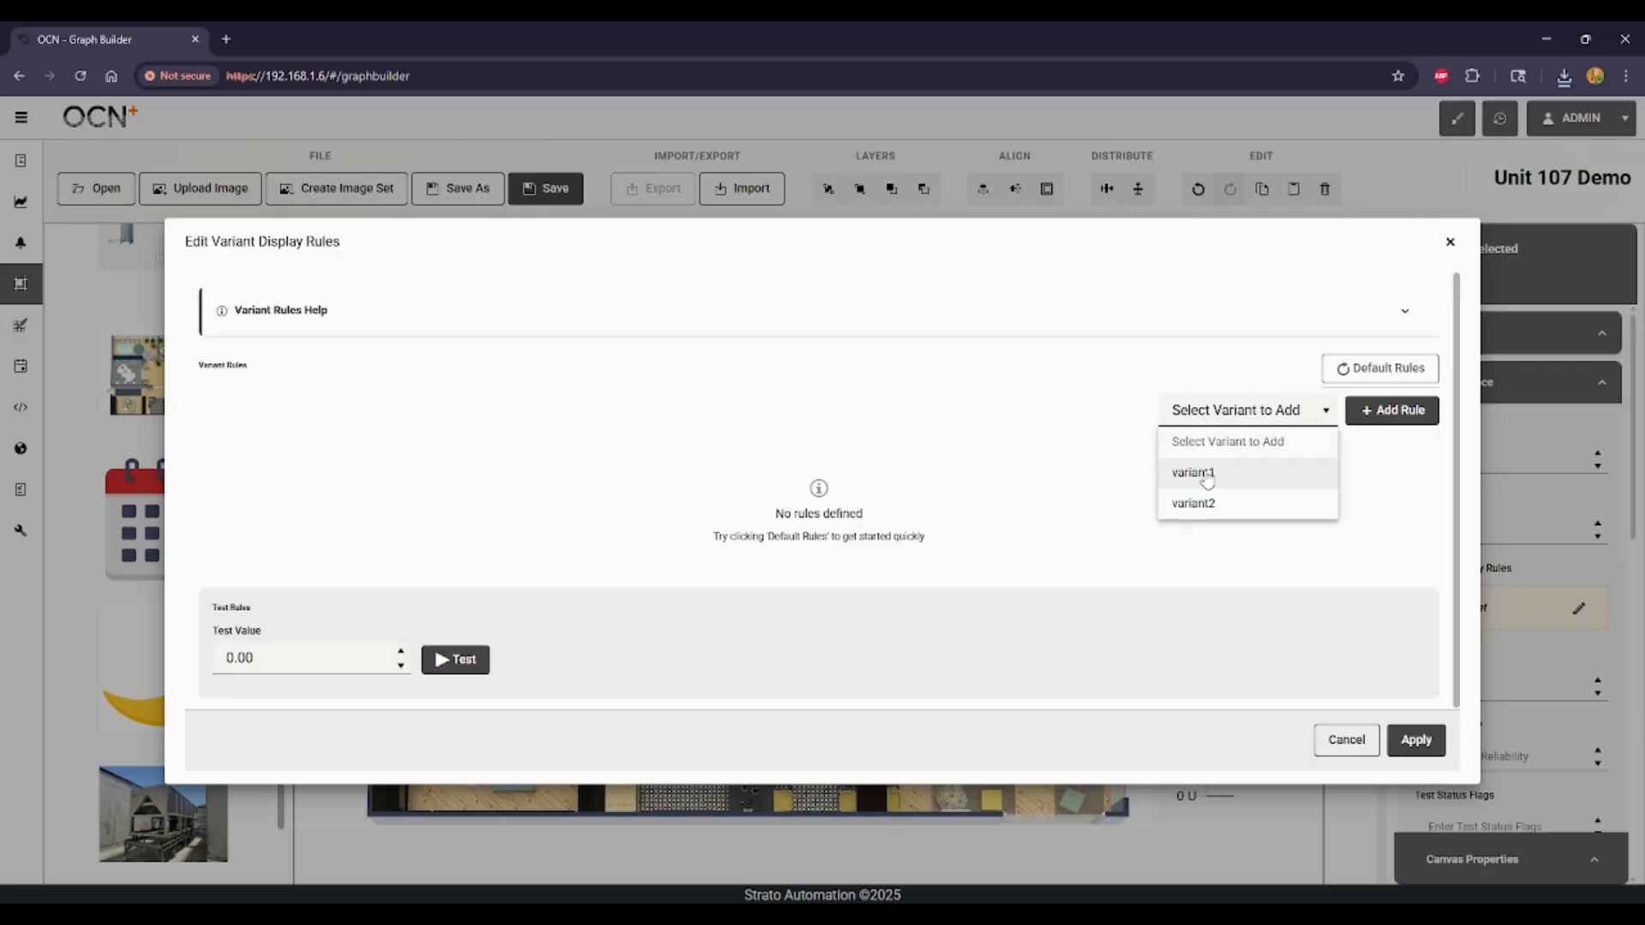
left_click(1199, 473)
left_click(1384, 413)
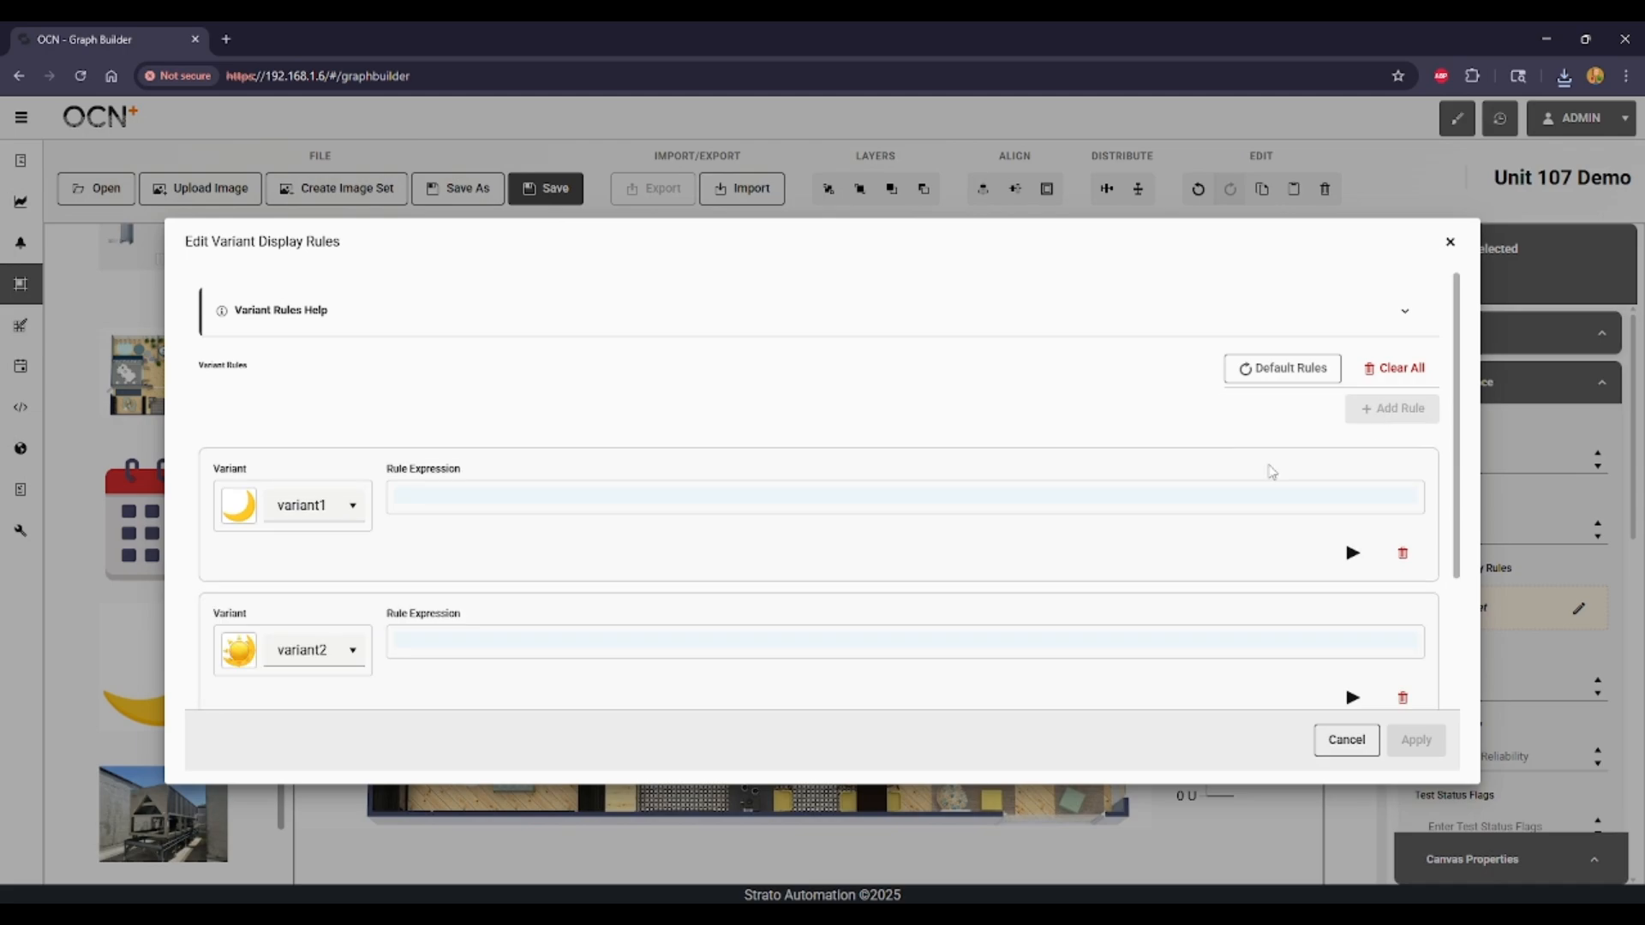
left_click(323, 650)
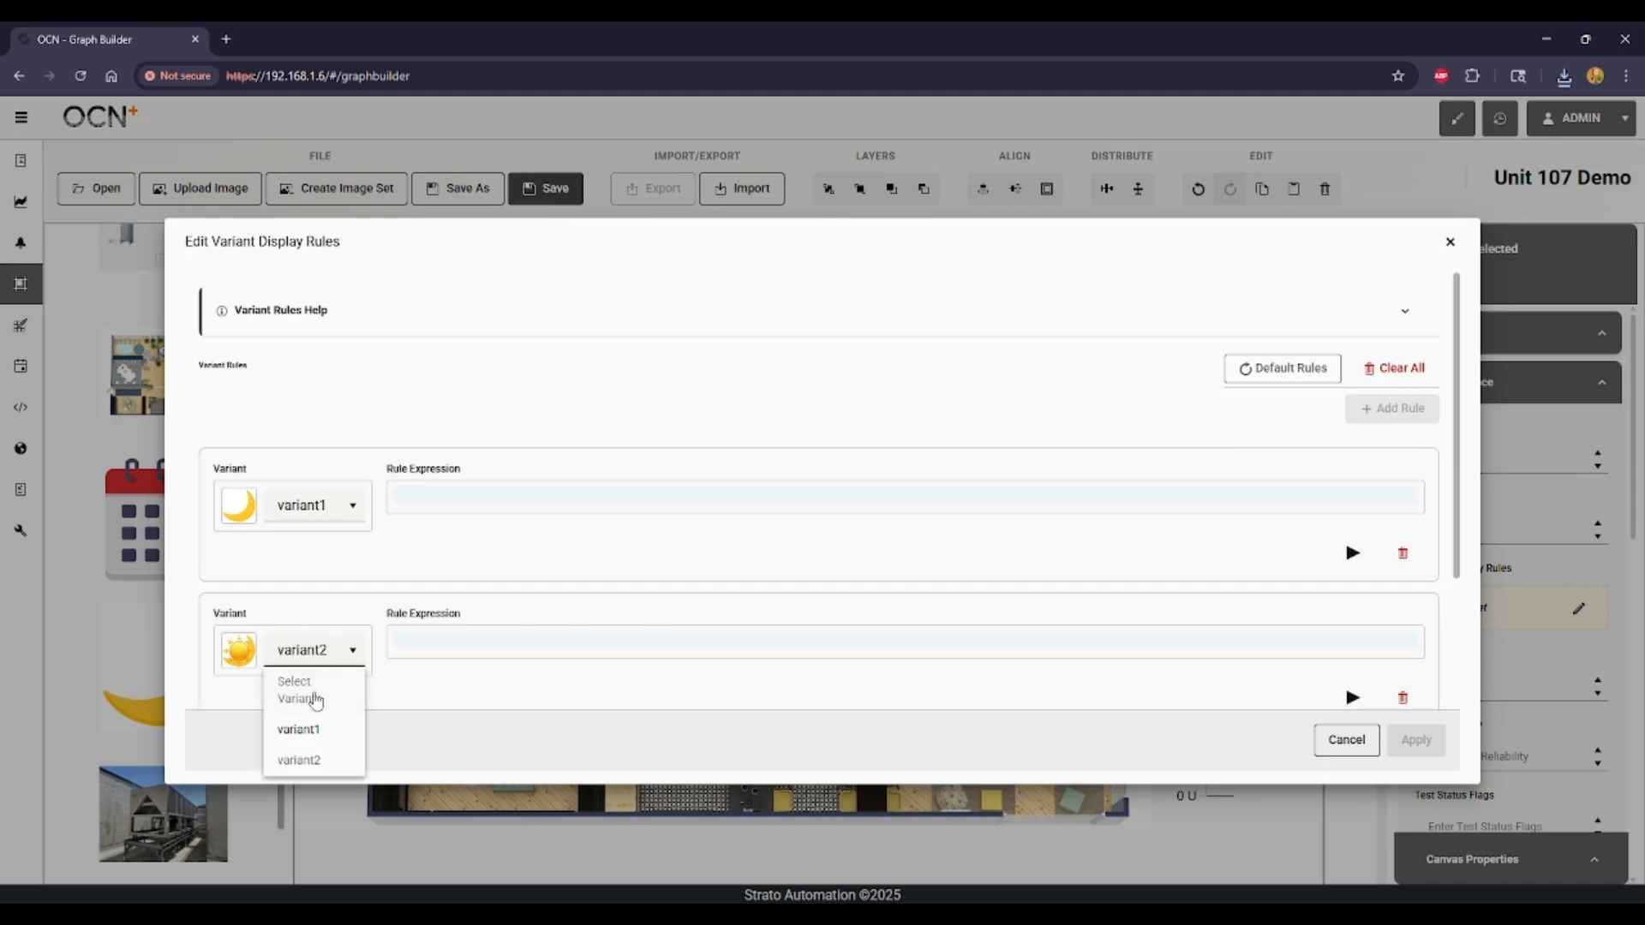
left_click(308, 760)
Step: Set the rule expressions to x == 0 for variant1 and x == 1 for variant2
left_click(511, 644)
left_click(533, 507)
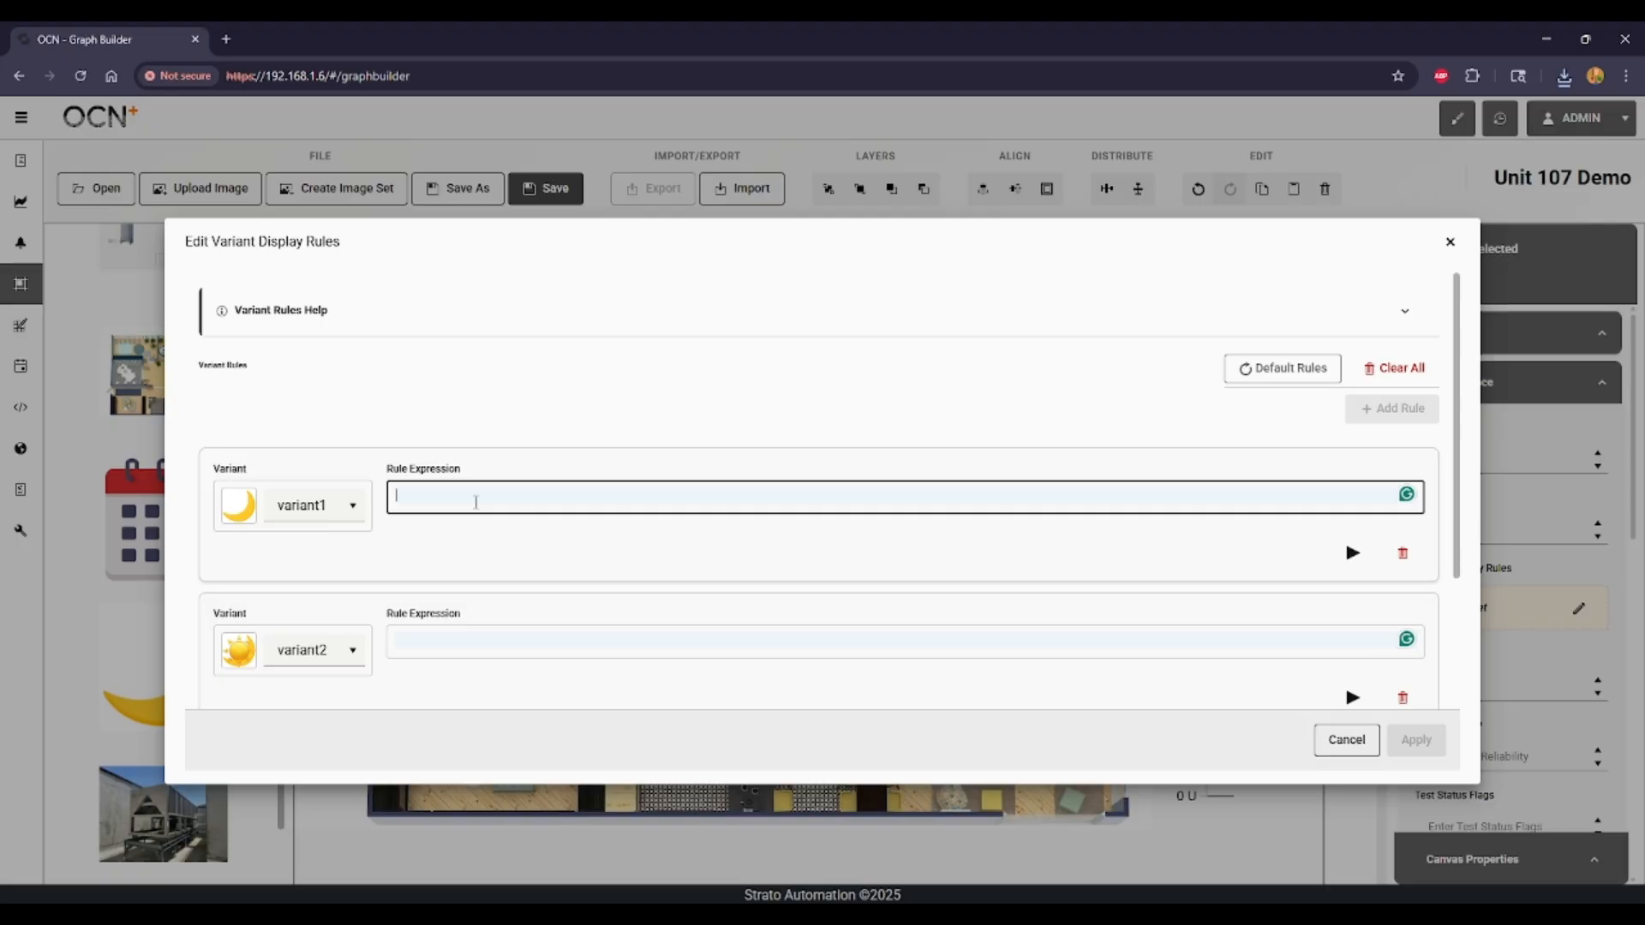
type("x ==")
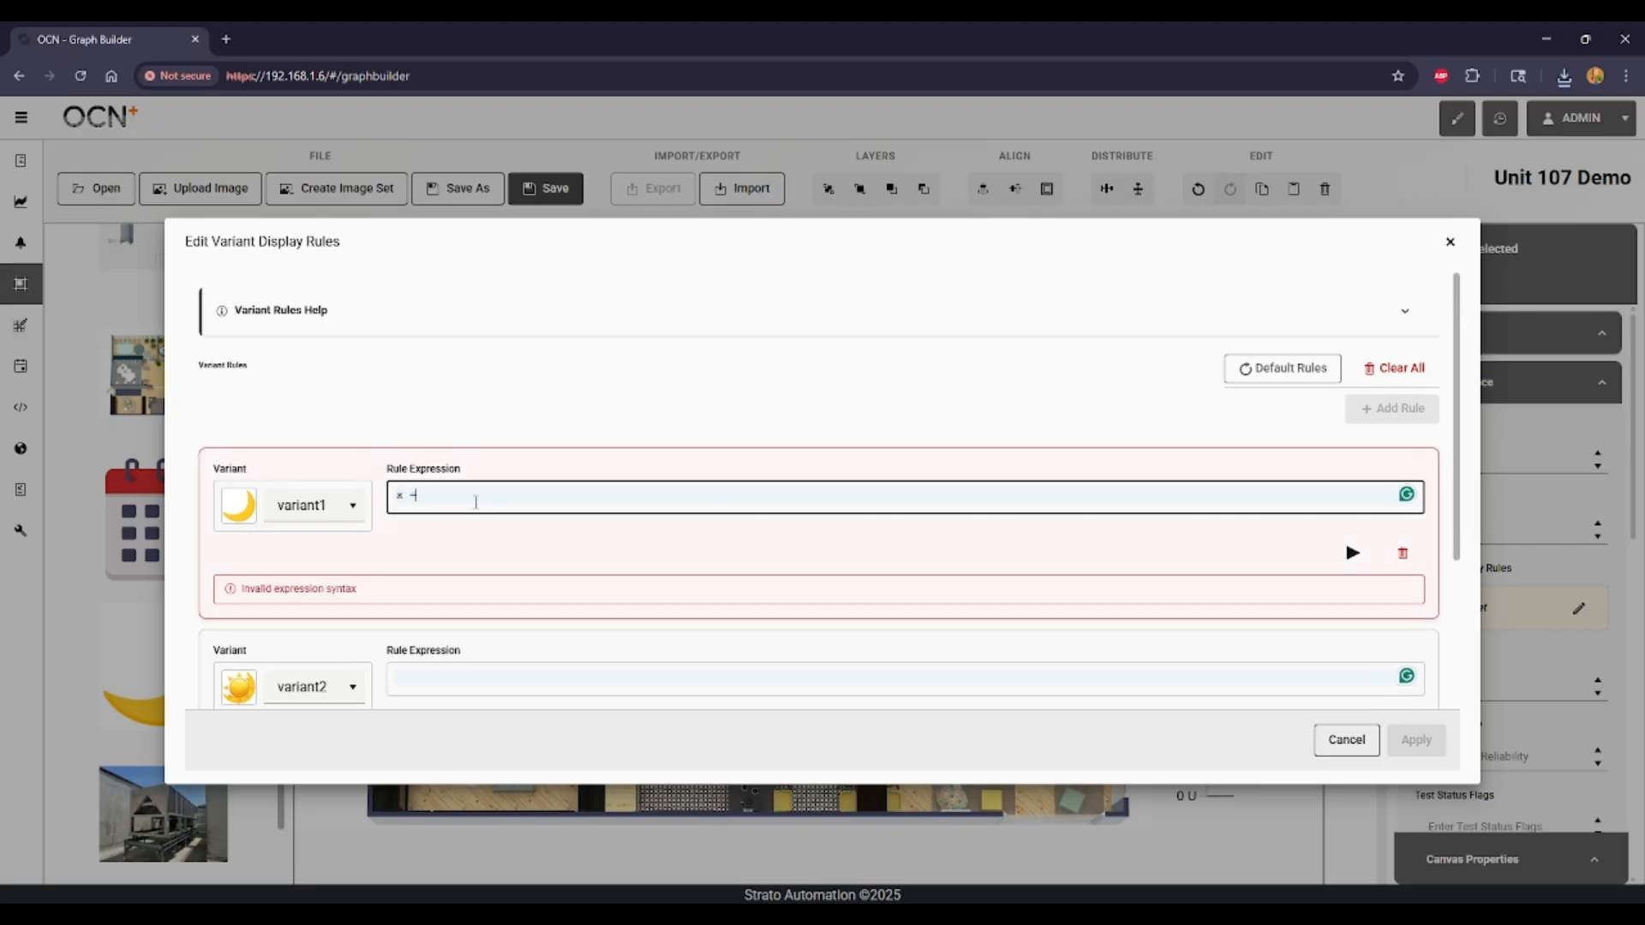
type(" 0")
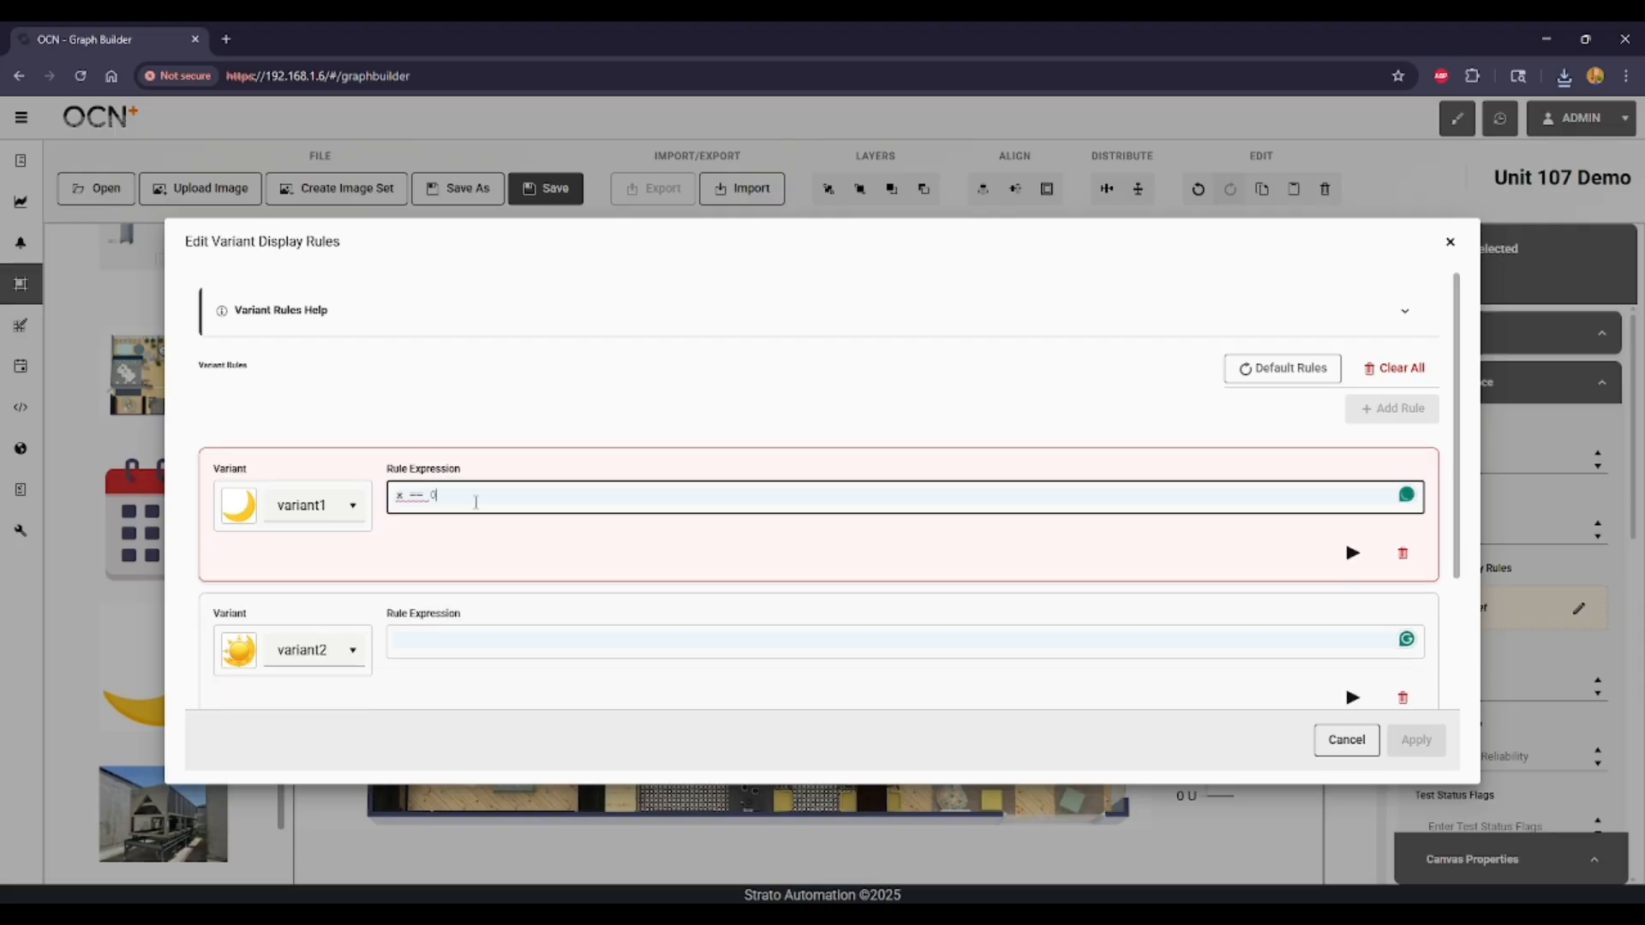
left_click(443, 638)
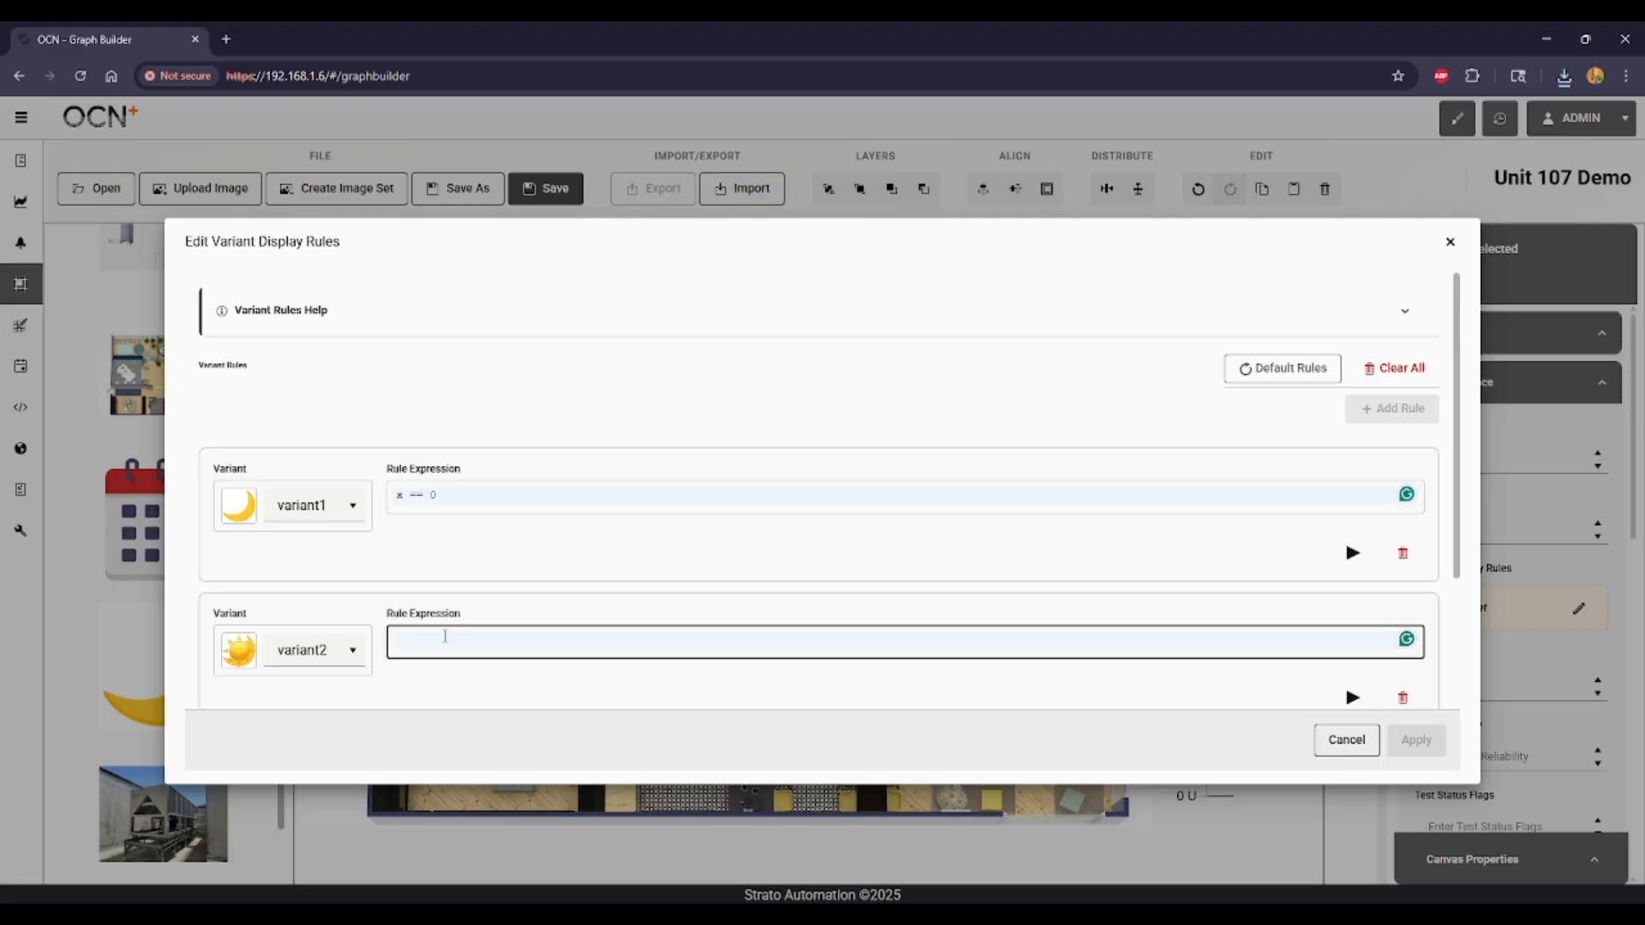
type("x")
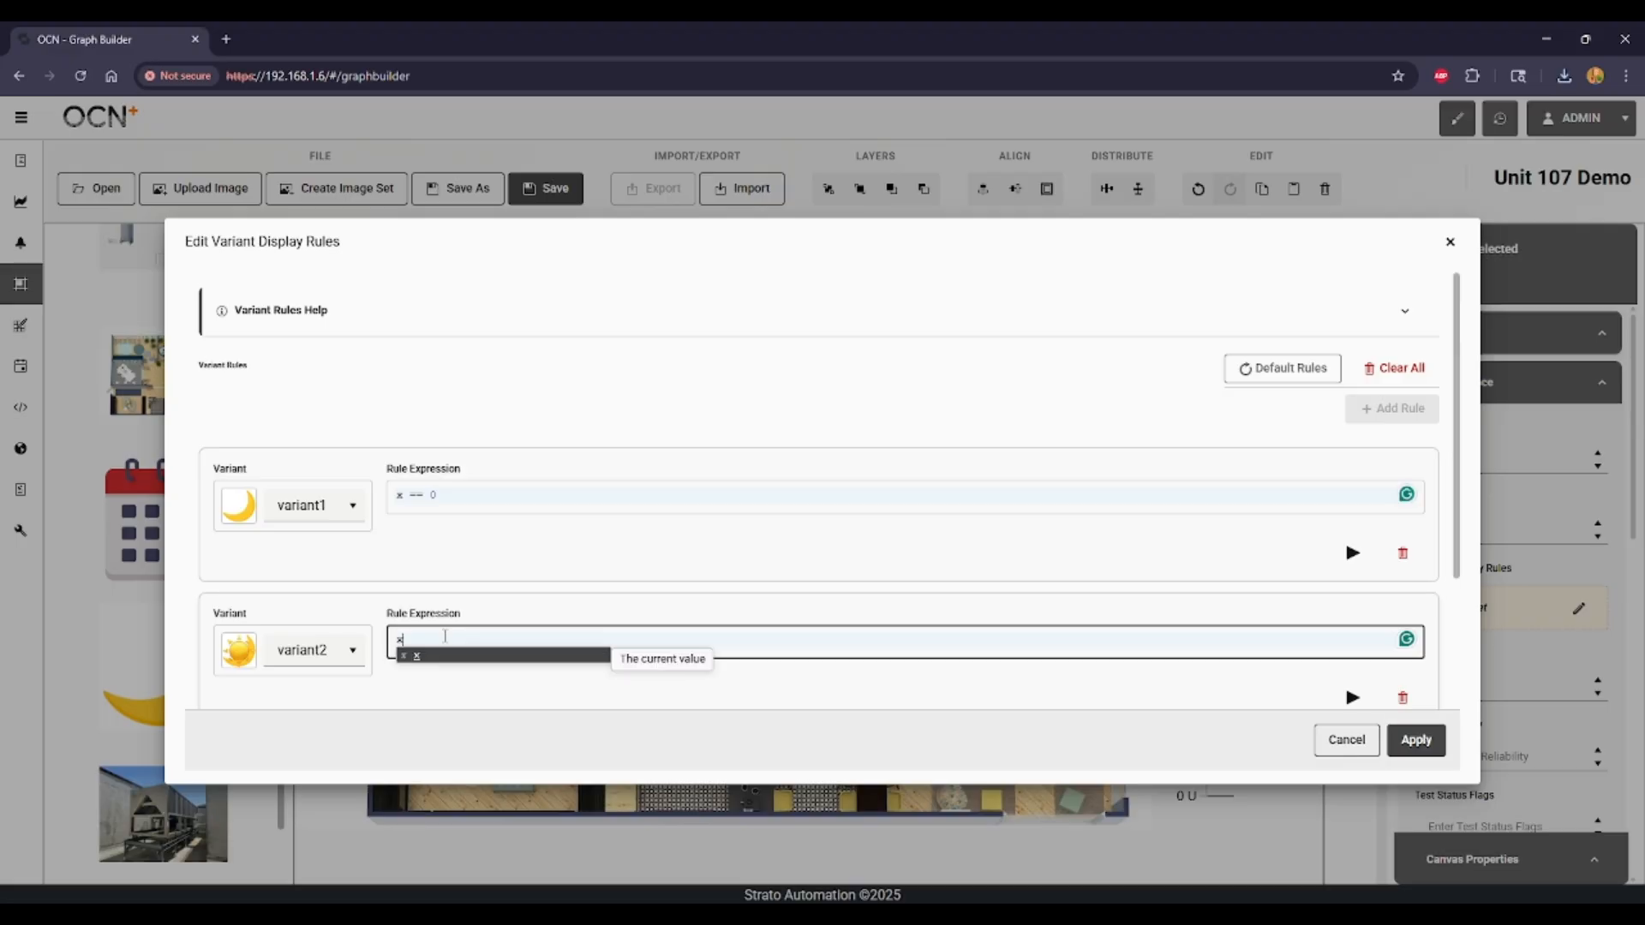
type(" == 1")
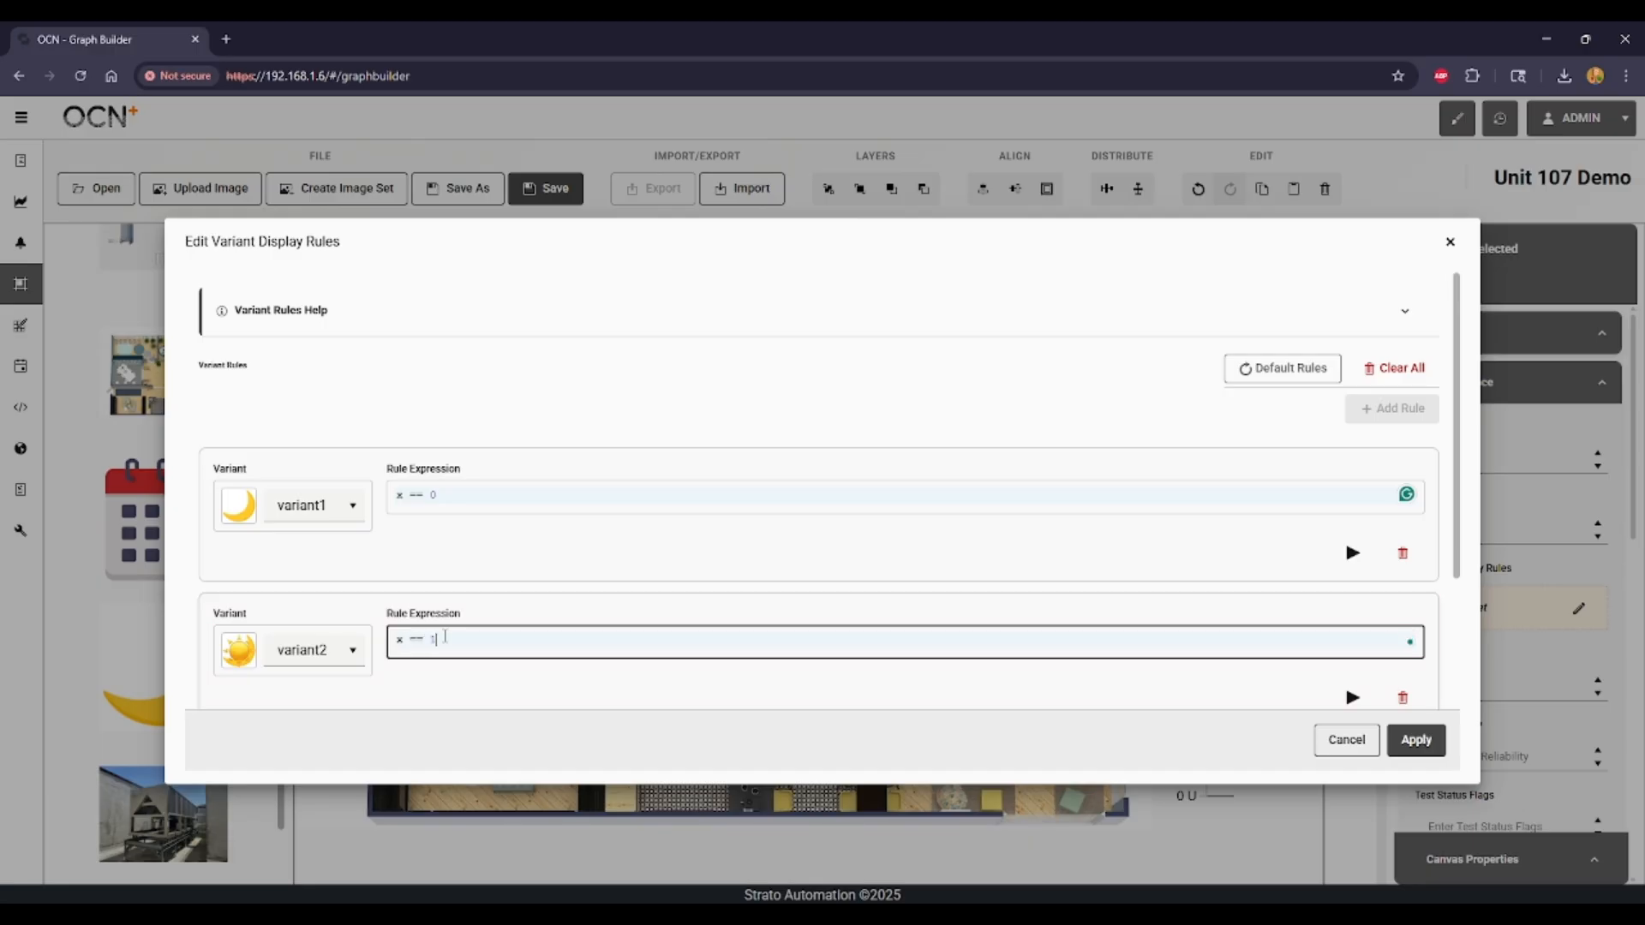
Step: Test the variant rules with the values 0 and 1
scroll(999, 580, "down", 3)
double_click(280, 622)
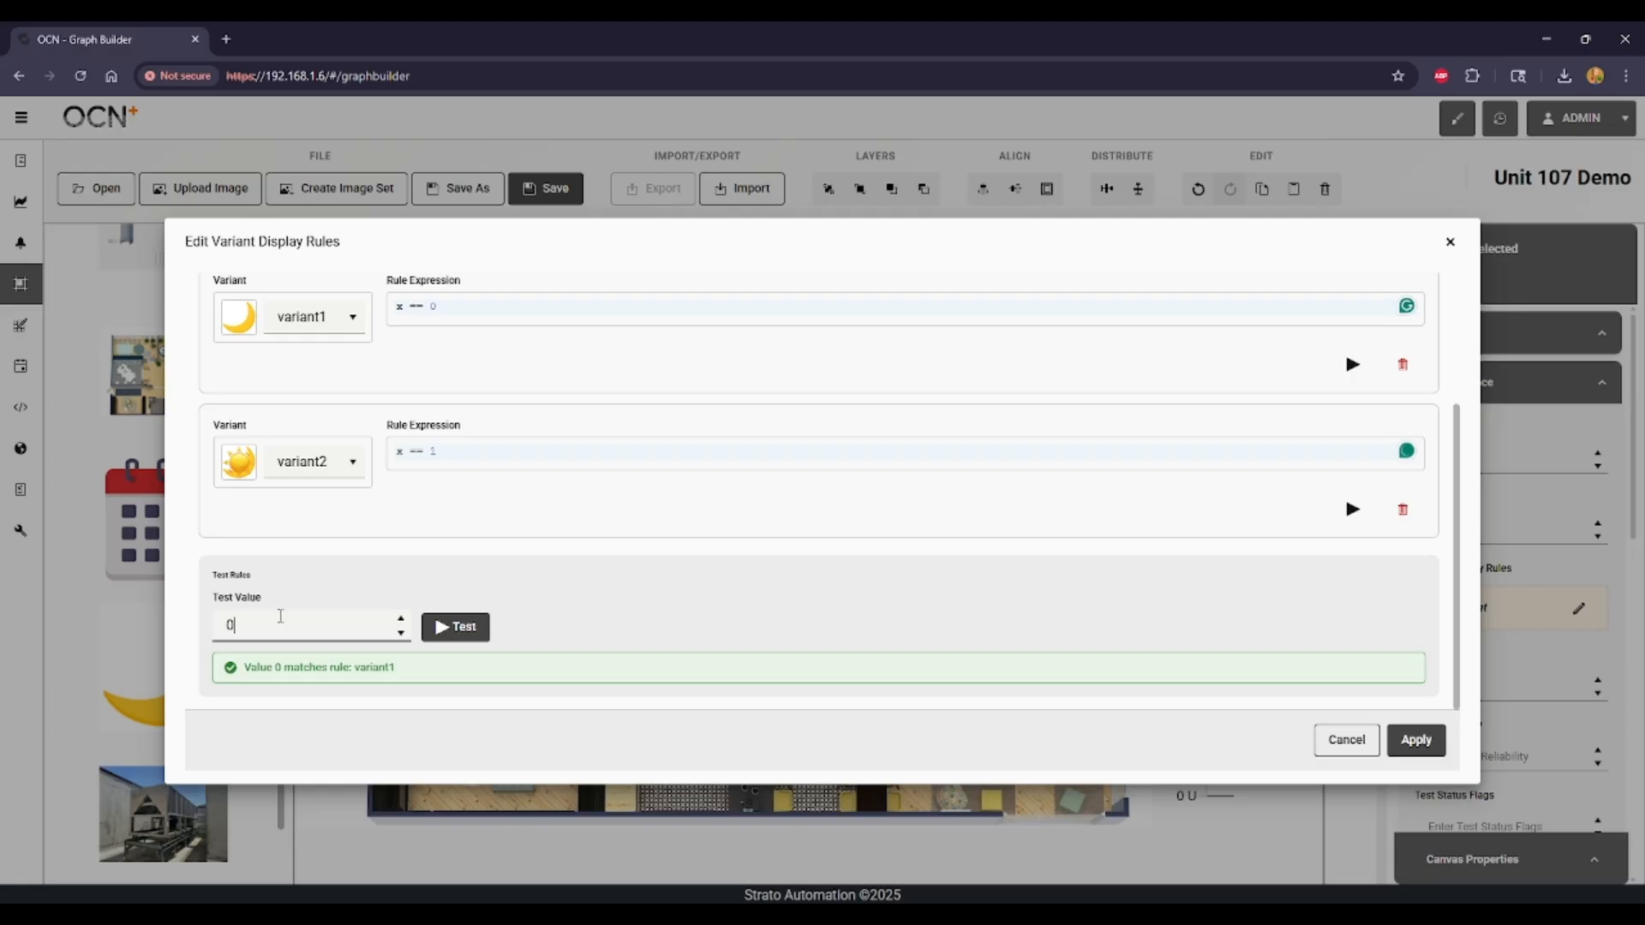
left_click(459, 627)
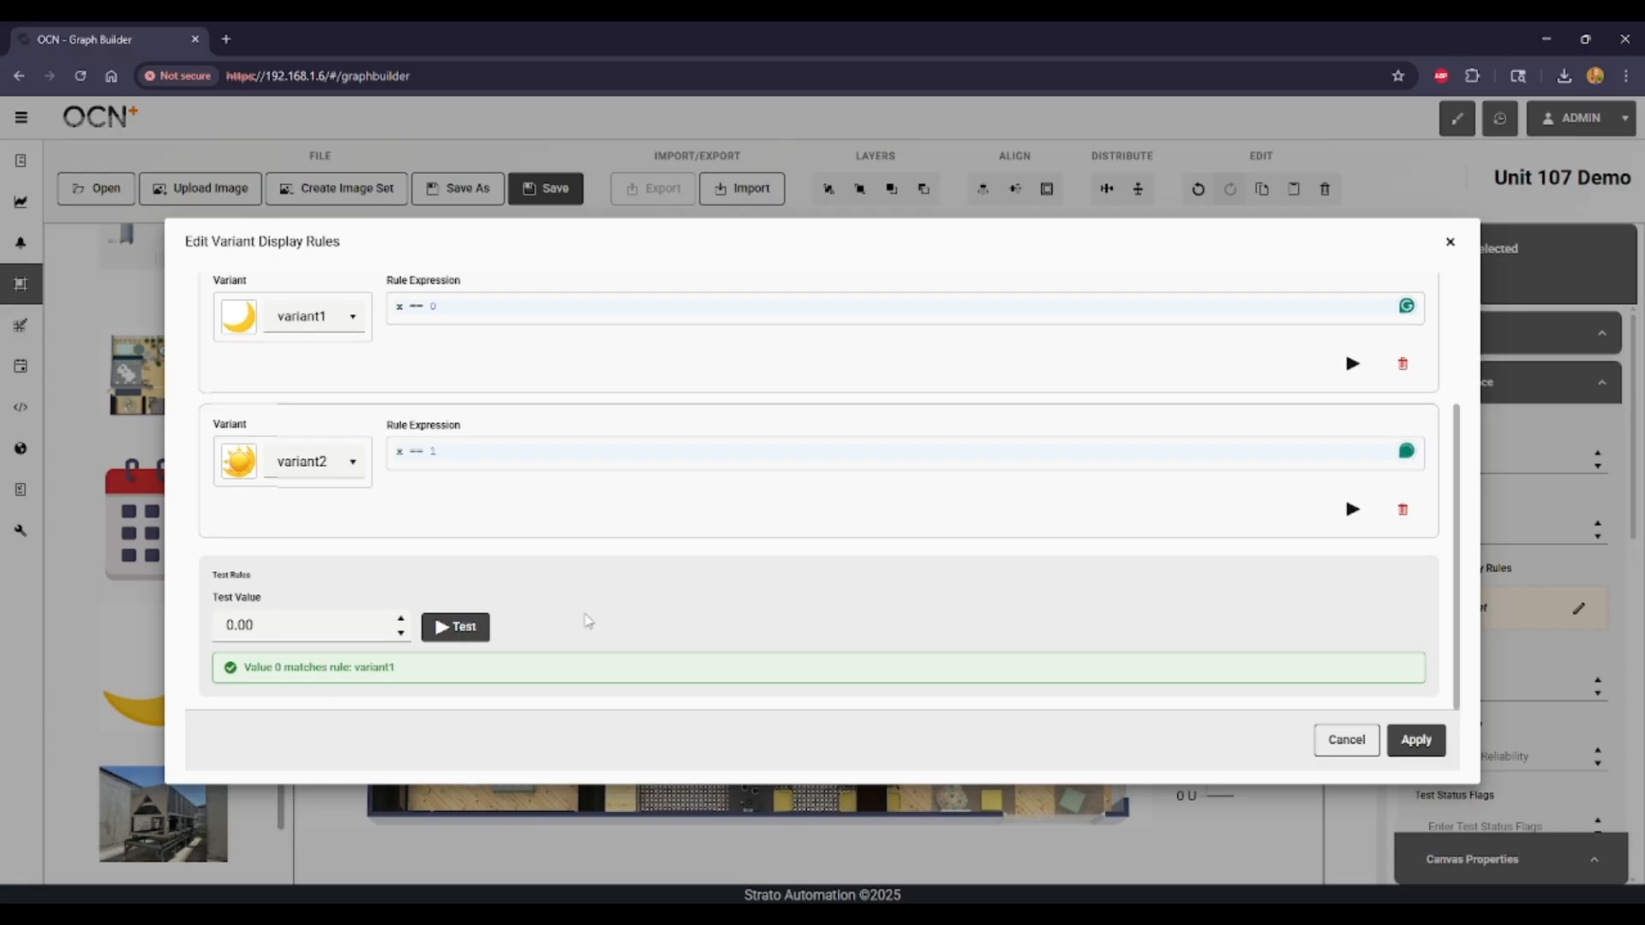
double_click(240, 624)
type("1")
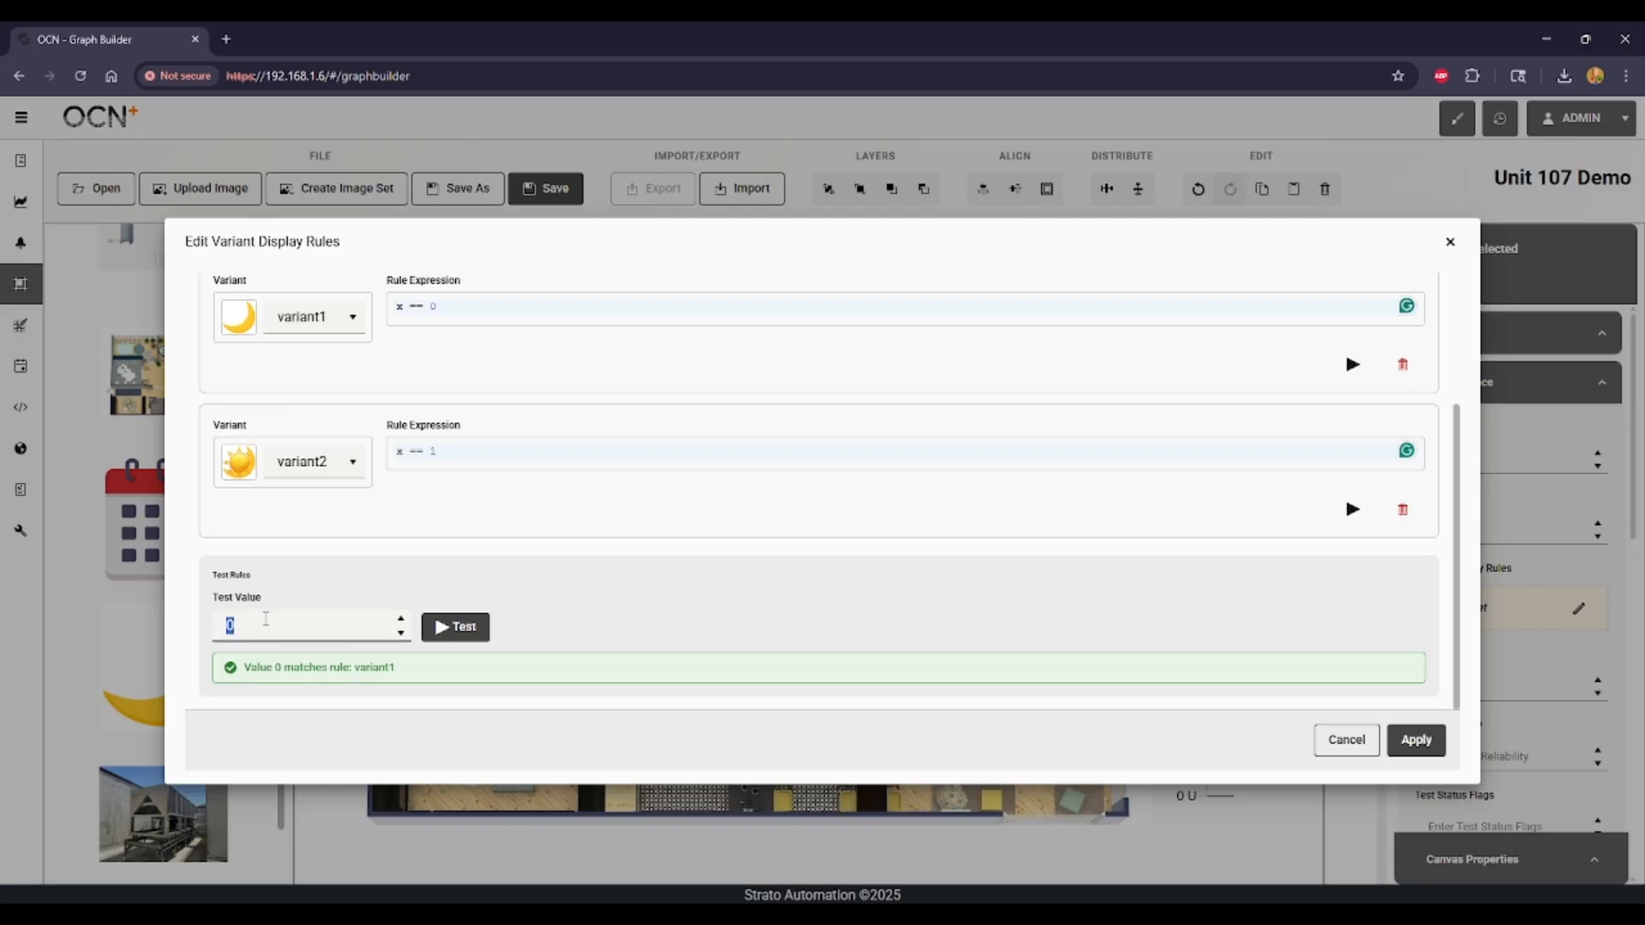
left_click(450, 654)
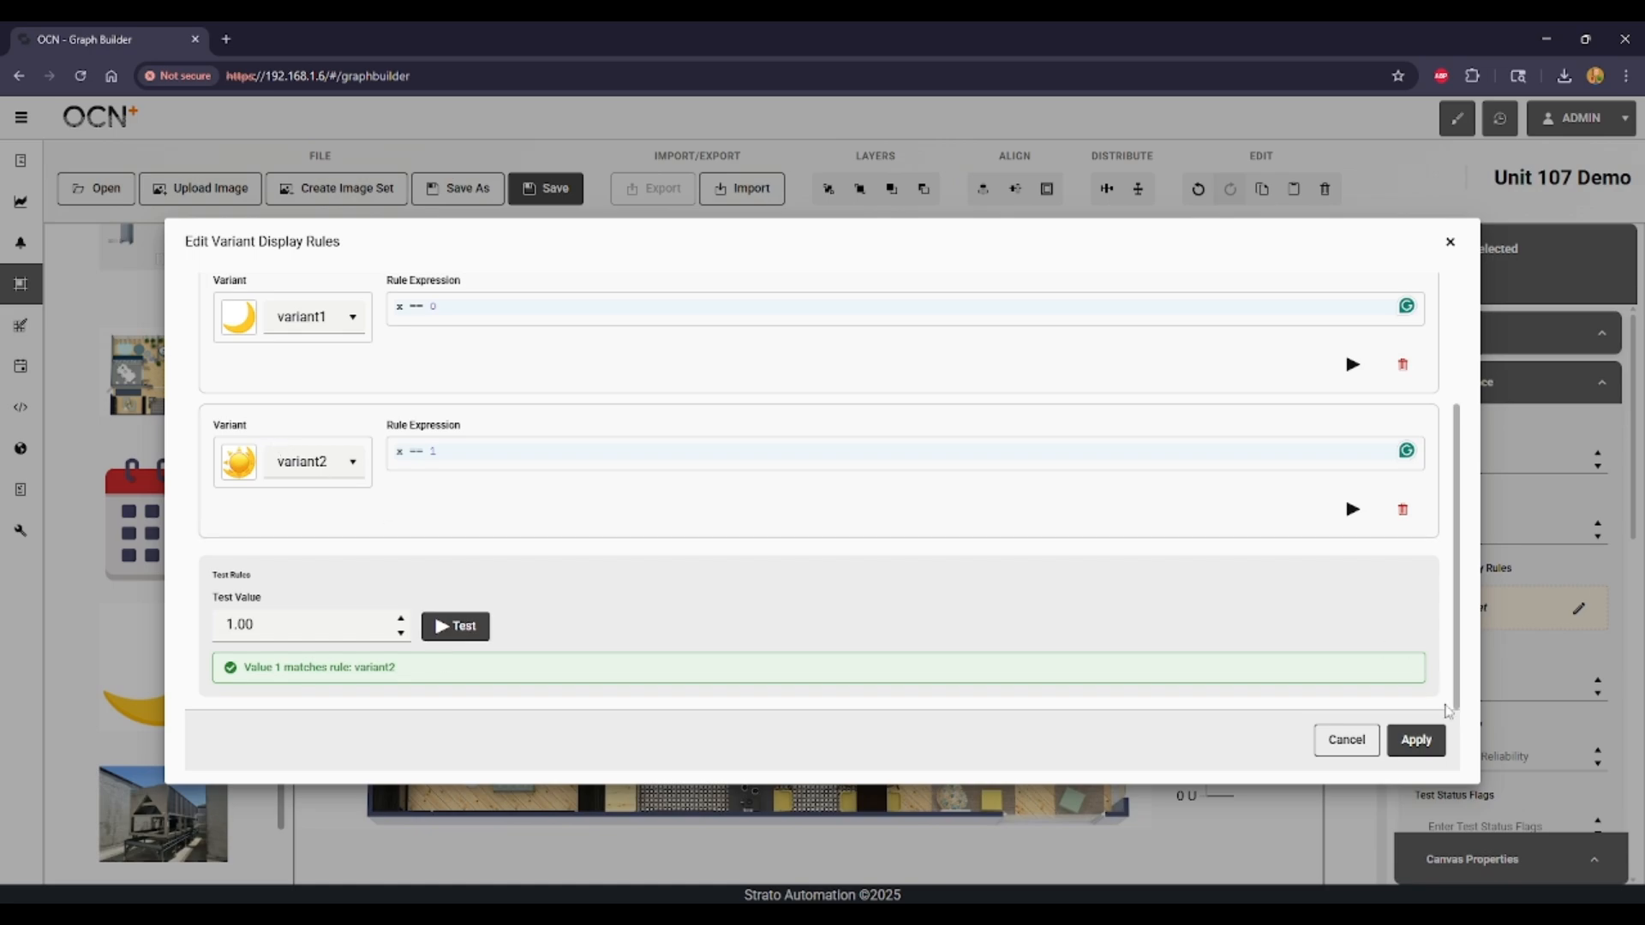
Step: Apply the variant display rules and preview the sunmoon image set with the test values 0 and 1
left_click(1416, 739)
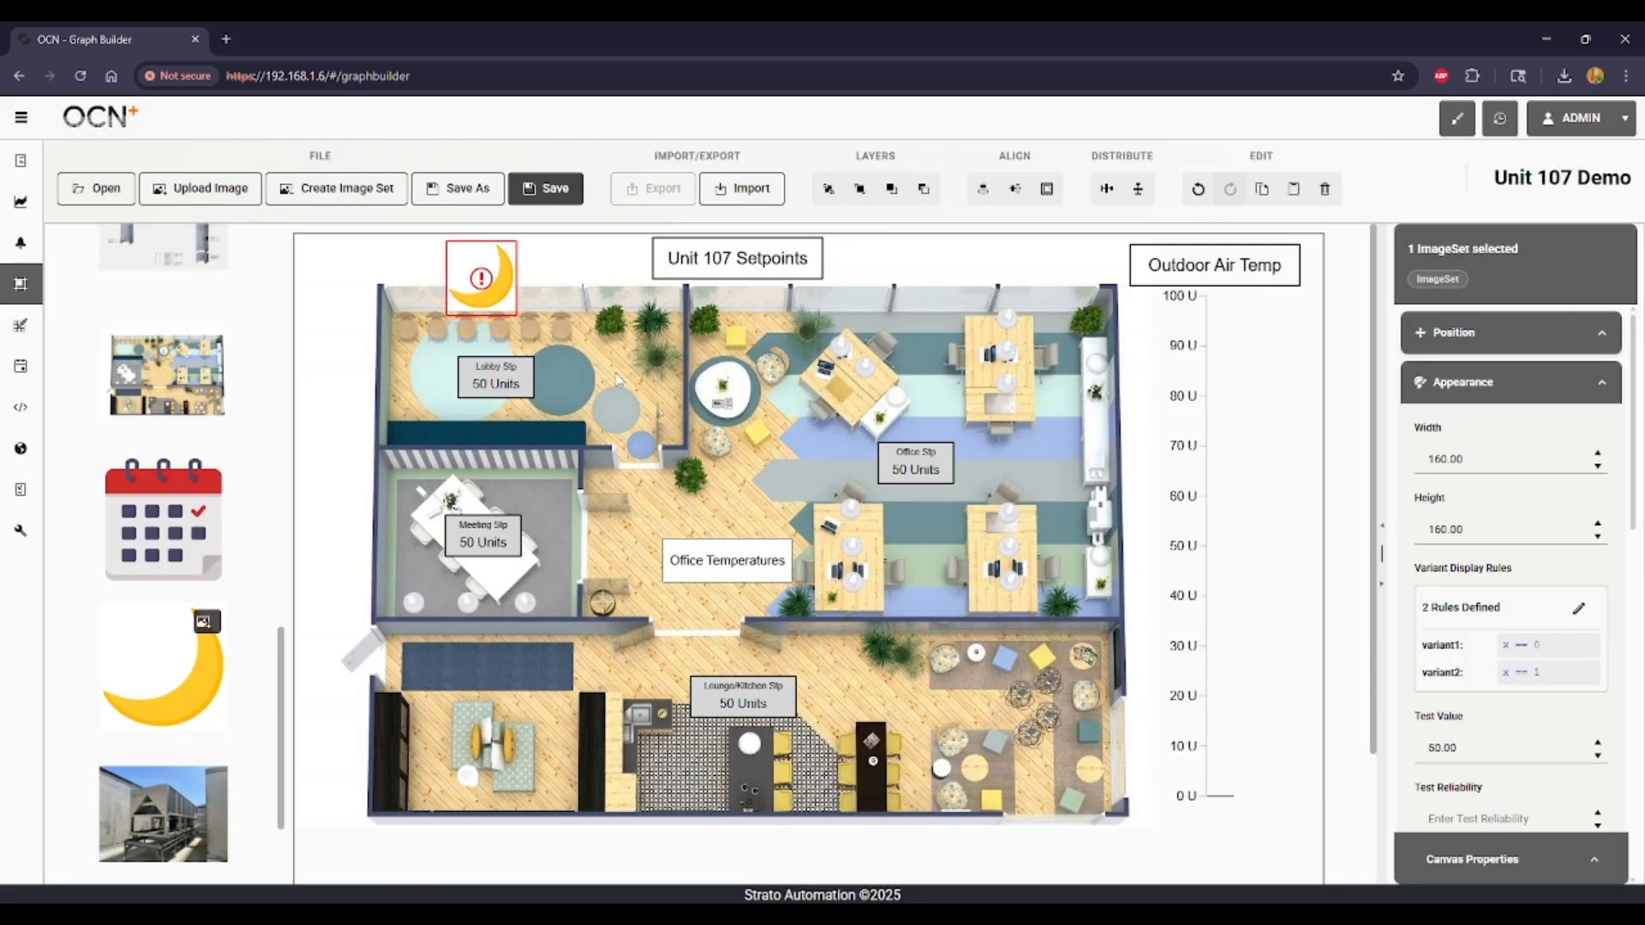
scroll(1467, 622, "down", 2)
scroll(1534, 582, "down", 2)
scroll(1533, 581, "up", 2)
double_click(1479, 579)
type("0")
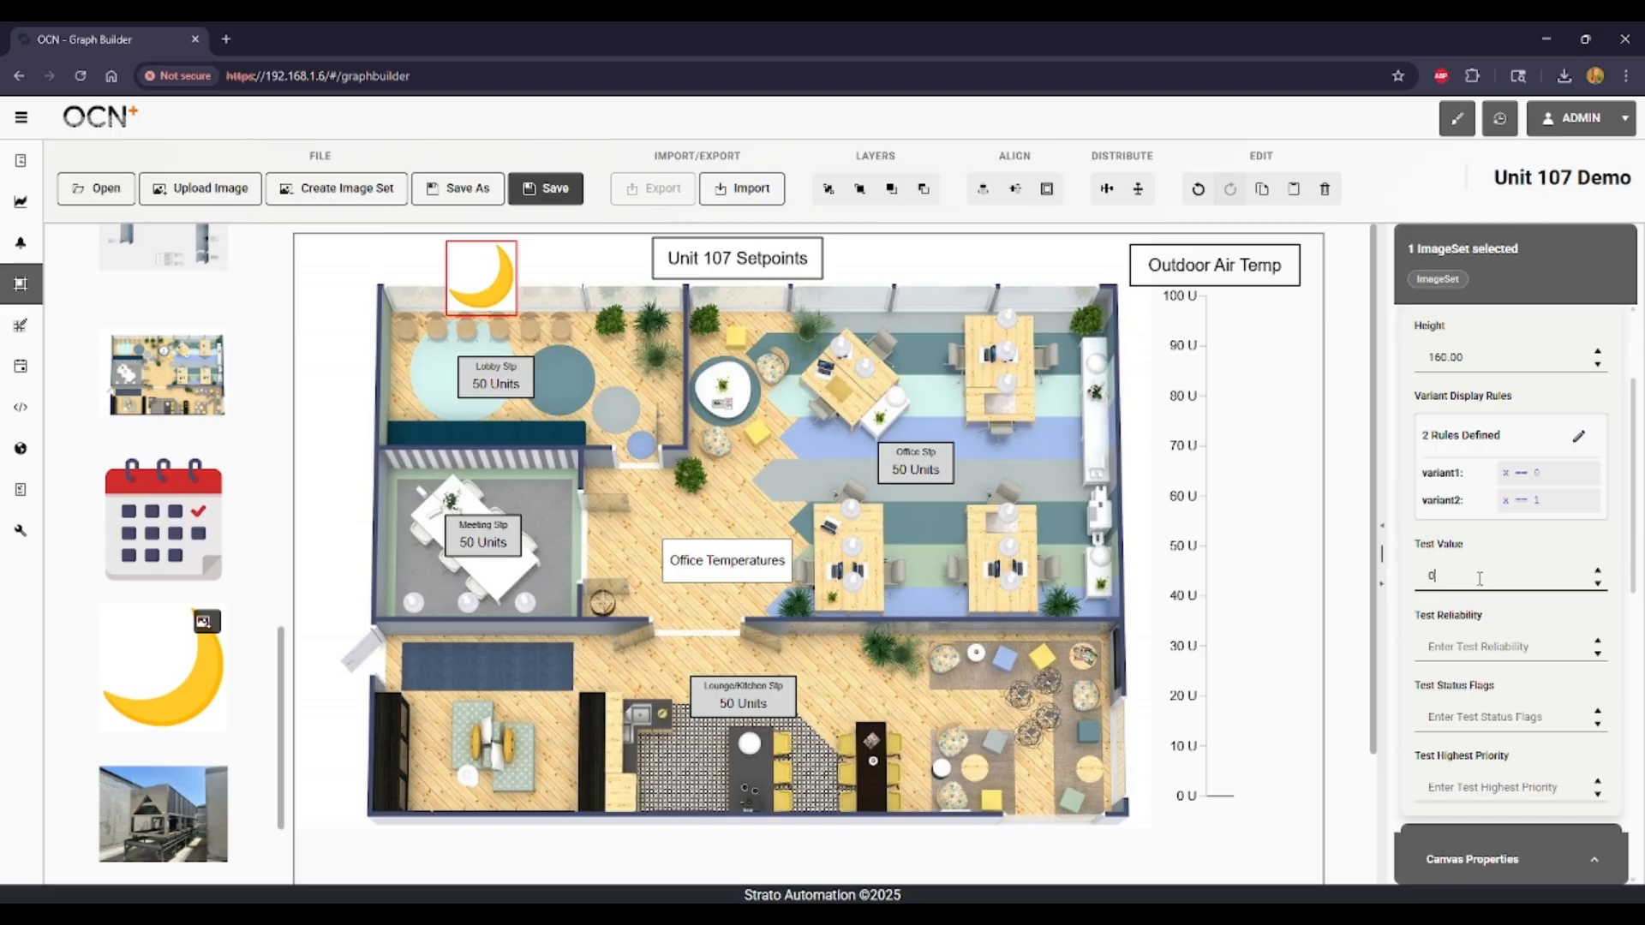
left_click(1627, 557)
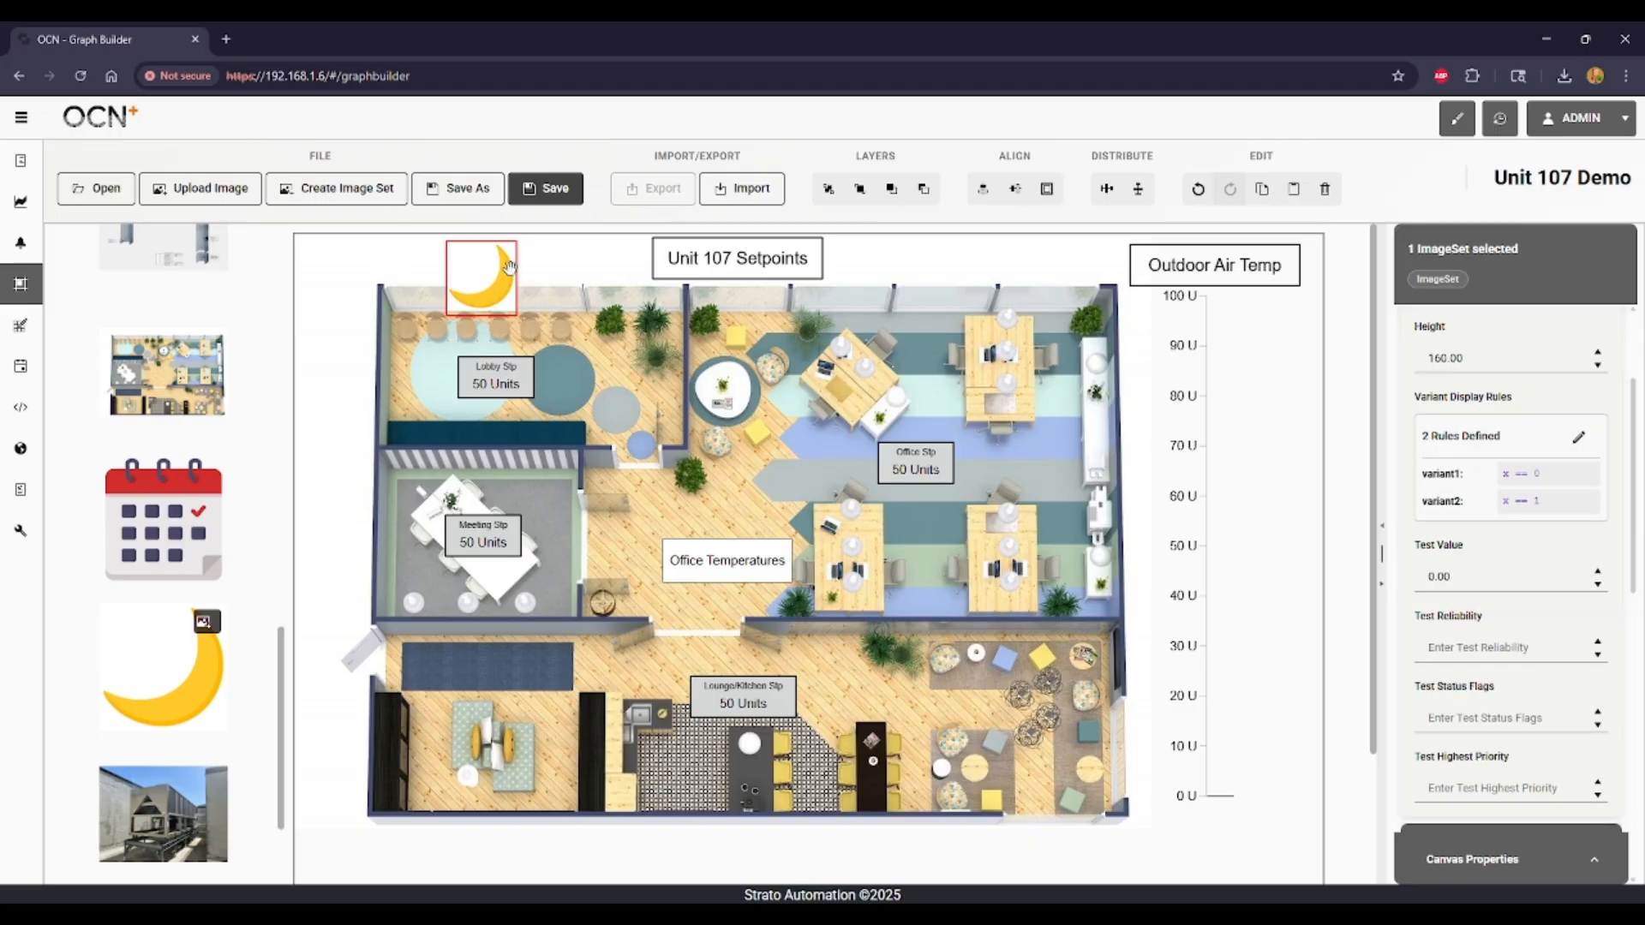
scroll(1485, 497, "down", 2)
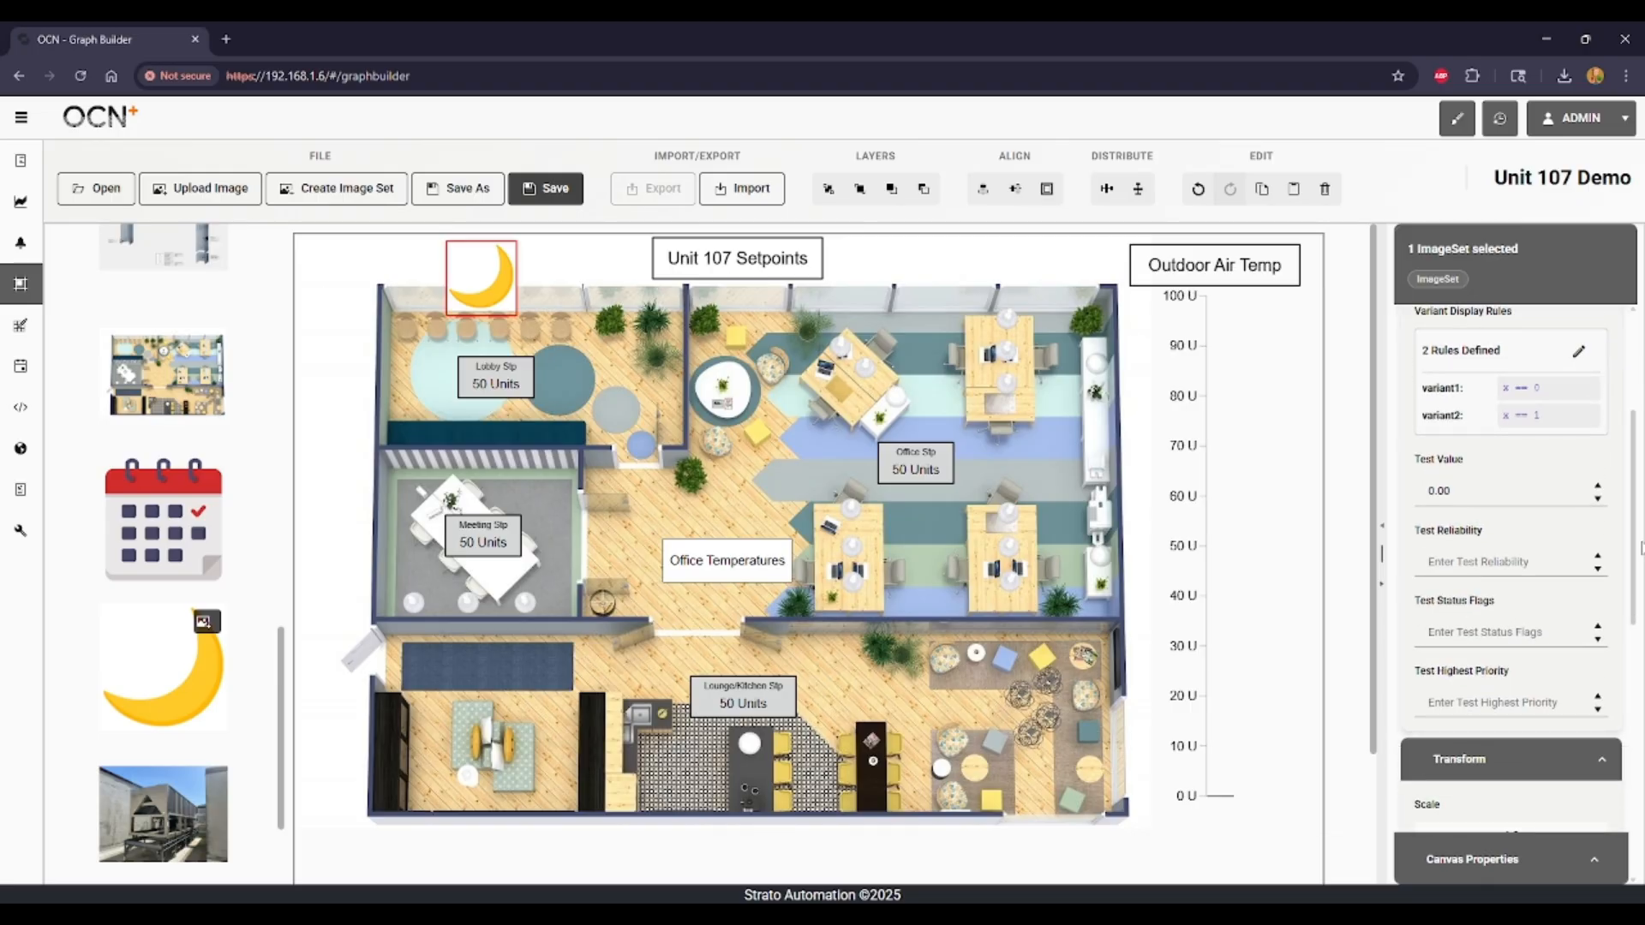
left_click(1485, 487)
type("1")
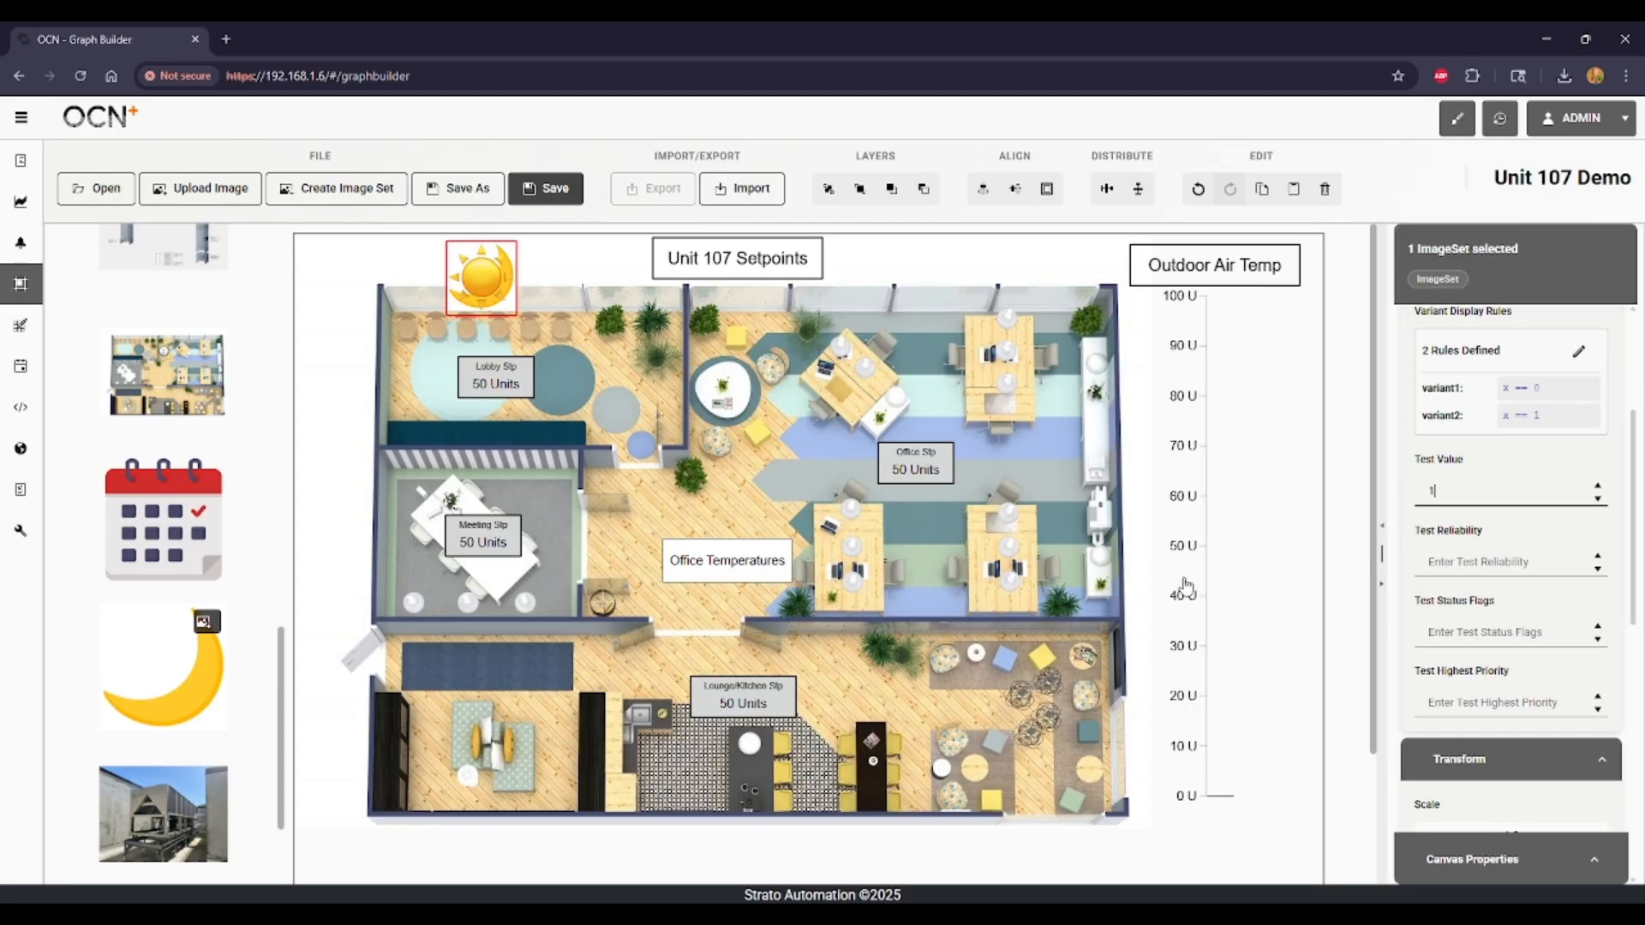
Step: Scale the sunmoon image set to 0.7 and move it slightly up and left, clear of the lobby wall
scroll(1558, 617, "down", 4)
scroll(1558, 617, "down", 1)
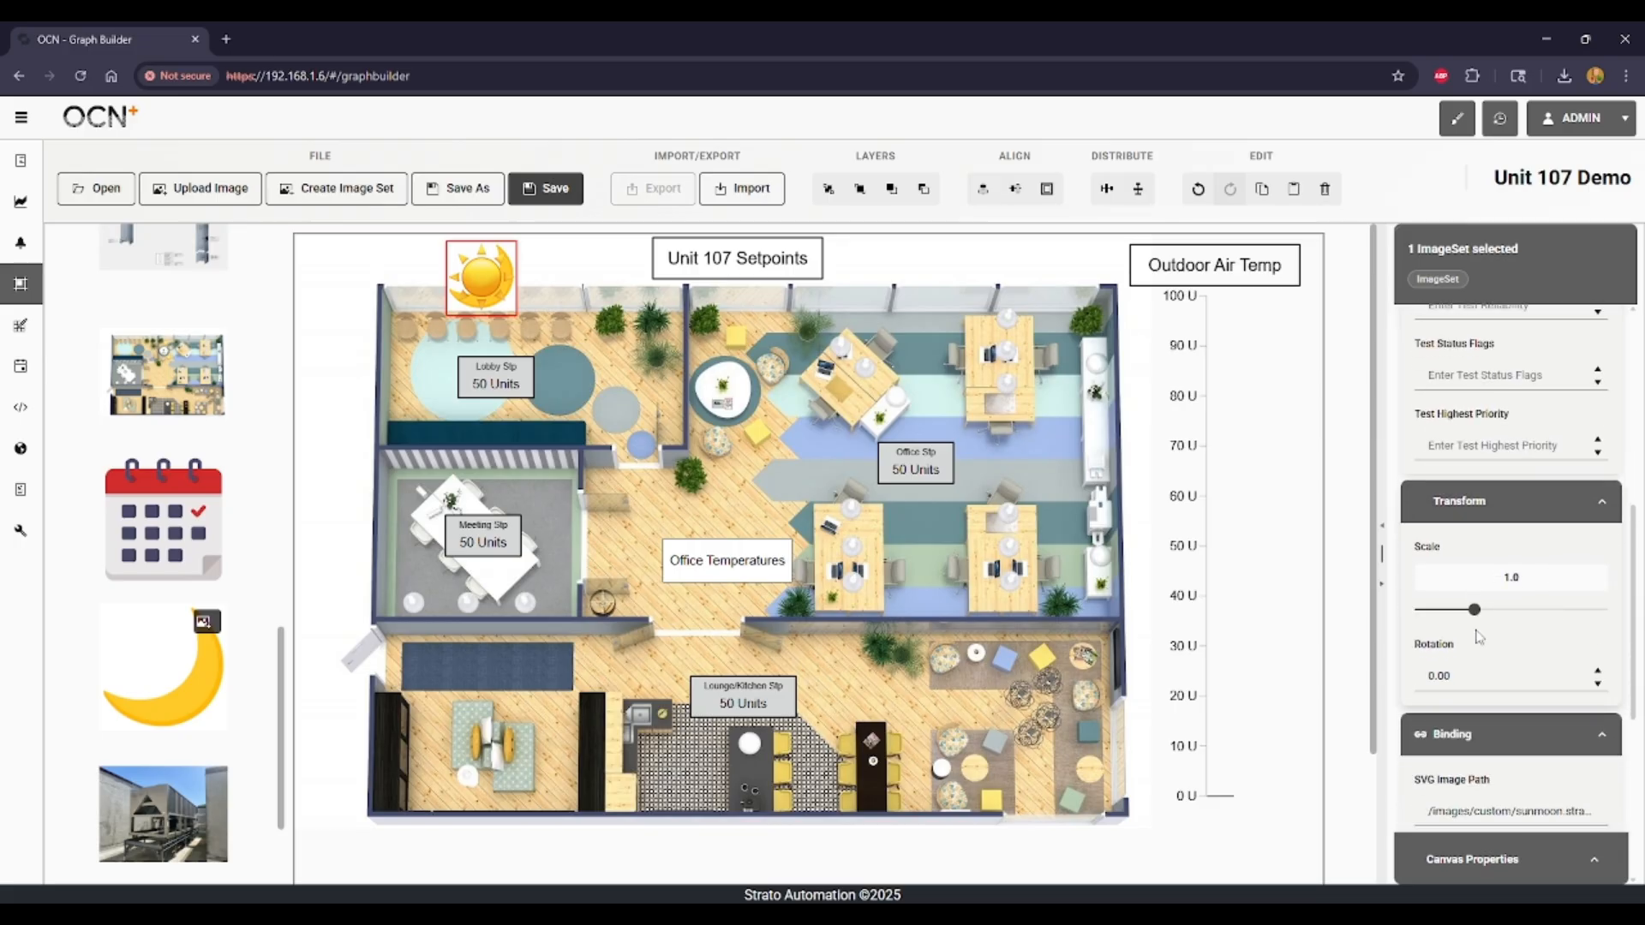
left_click_drag(1534, 617, 1454, 610)
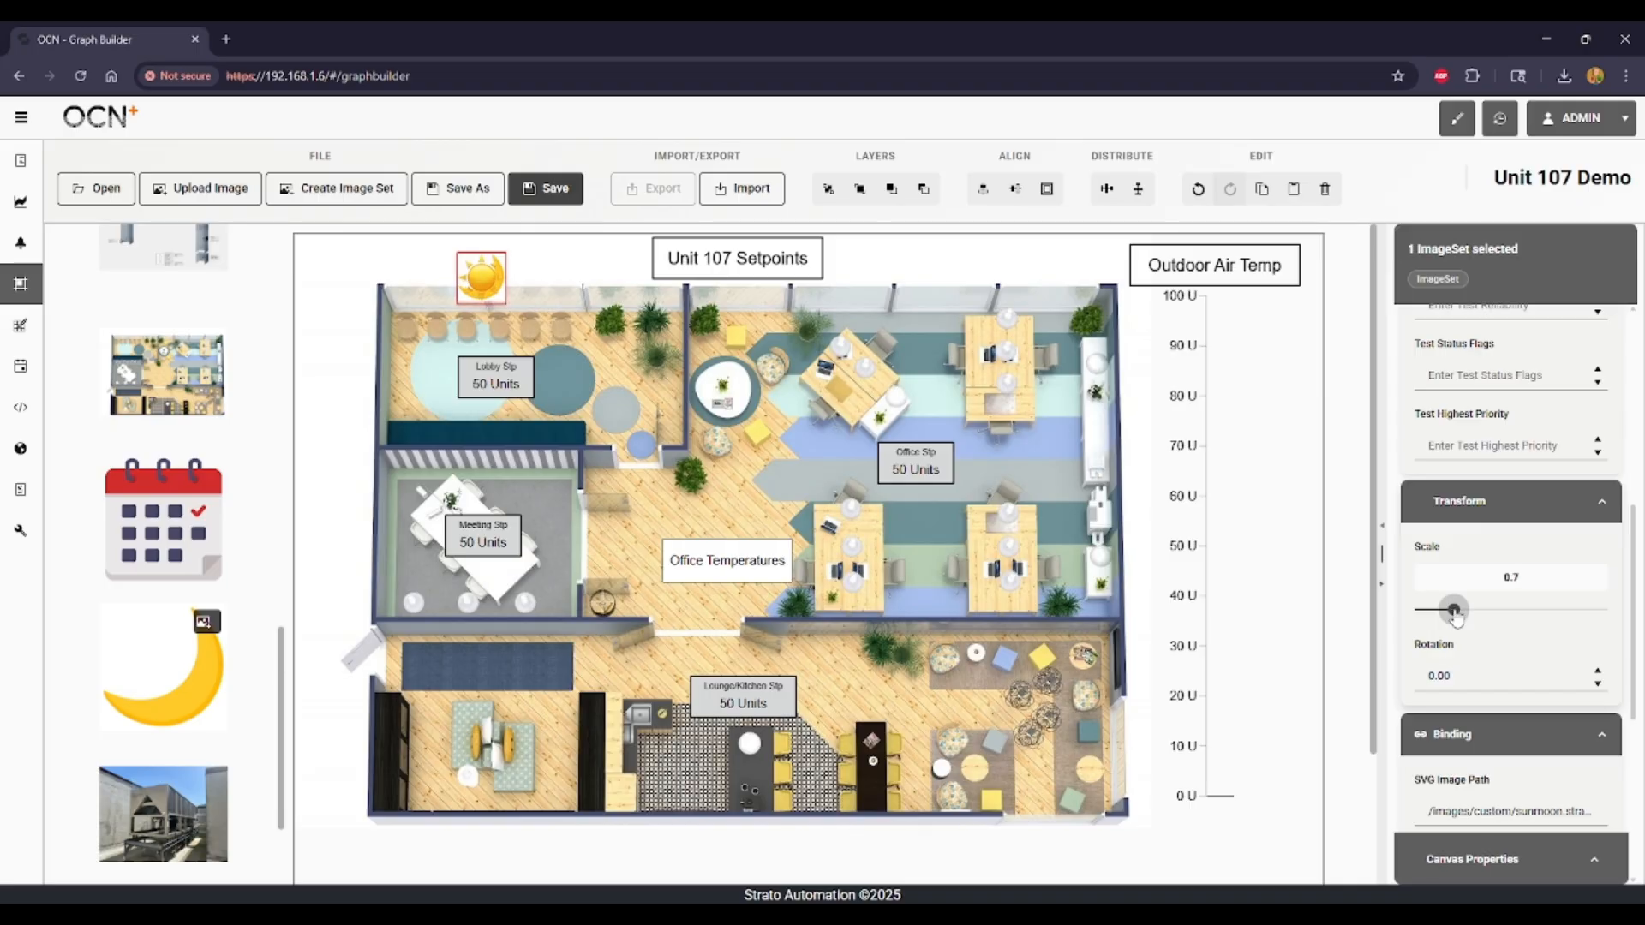
left_click_drag(486, 263, 459, 248)
Step: Bind the sunmoon image set to object BV-5 on device instance 213001
scroll(1506, 646, "down", 2)
scroll(1506, 646, "down", 3)
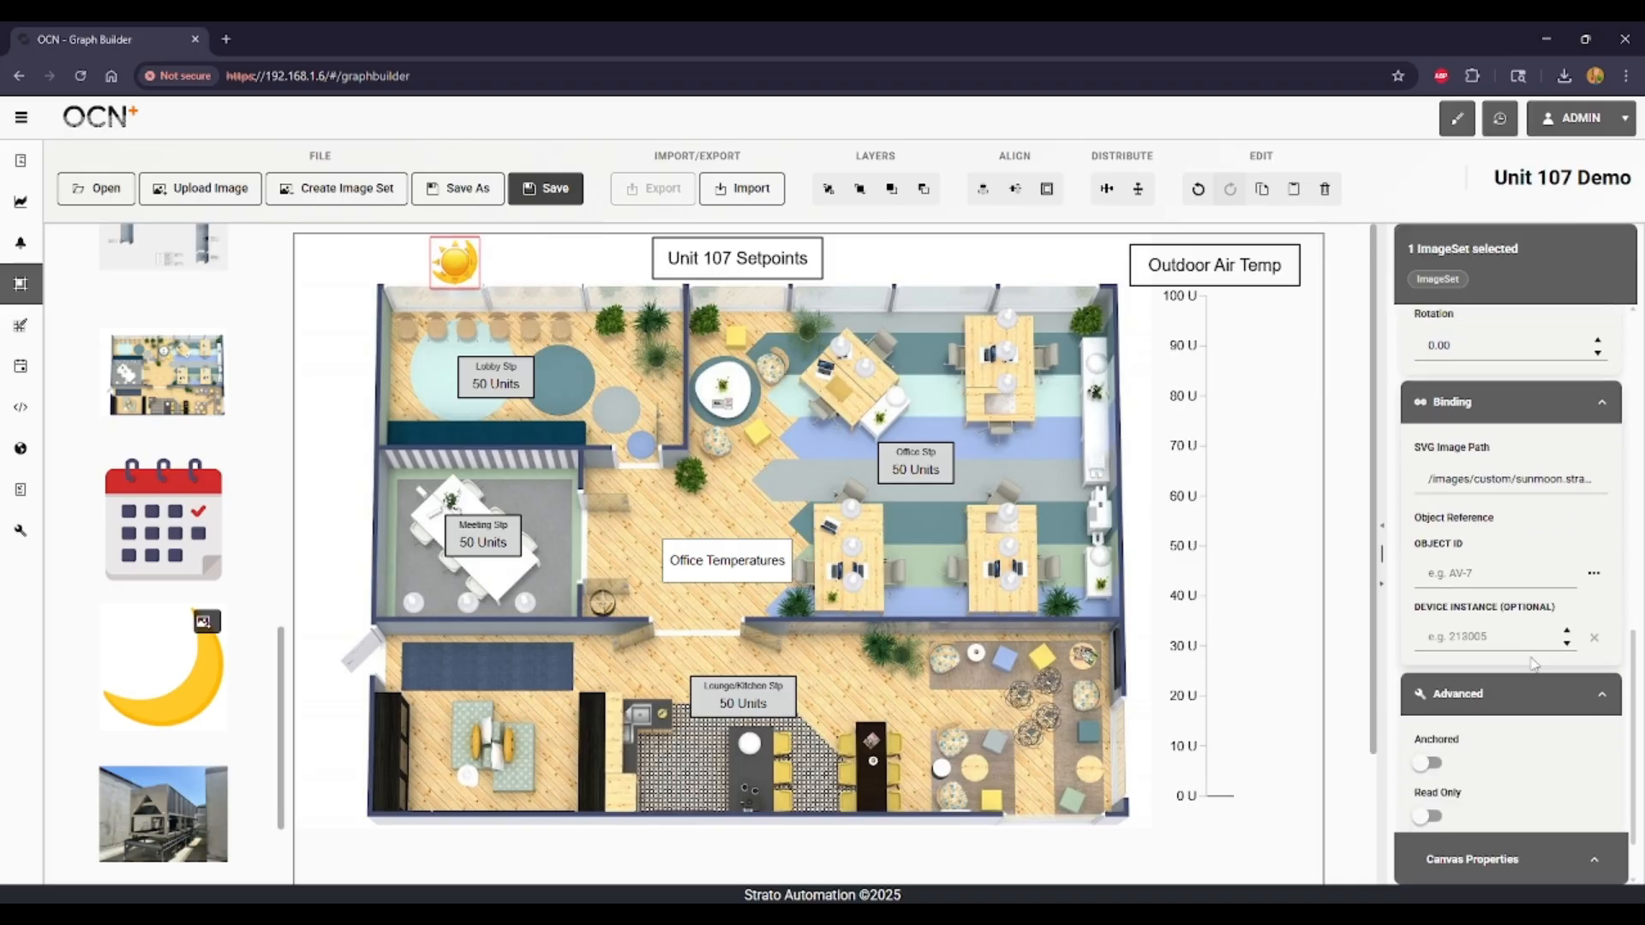
left_click(1495, 495)
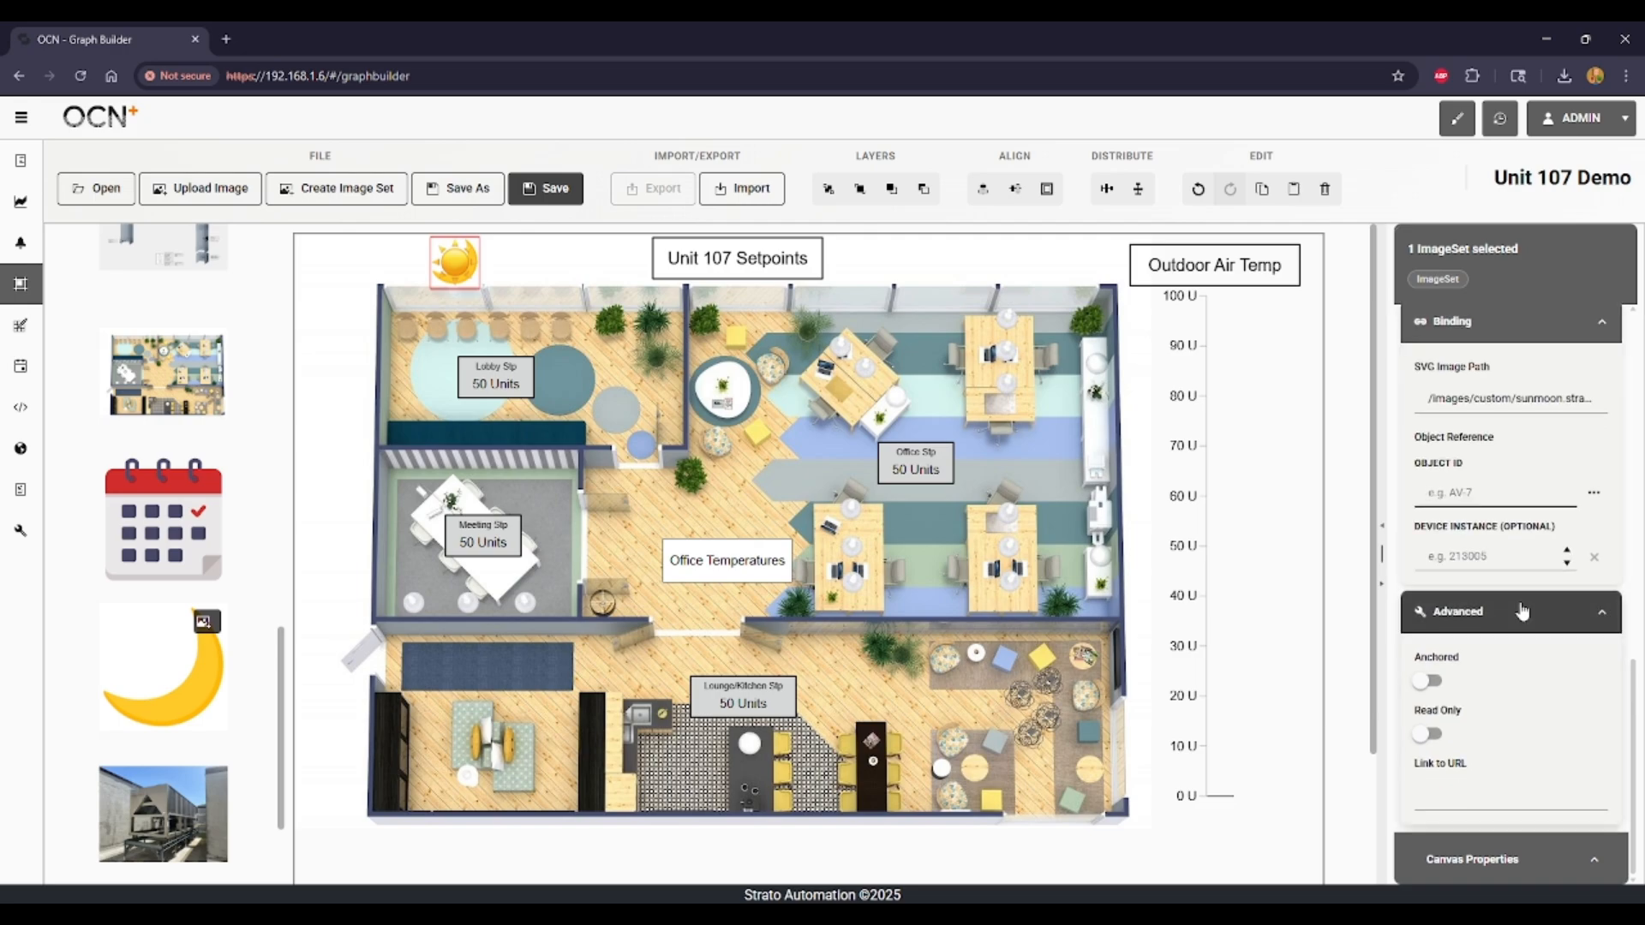
type("B")
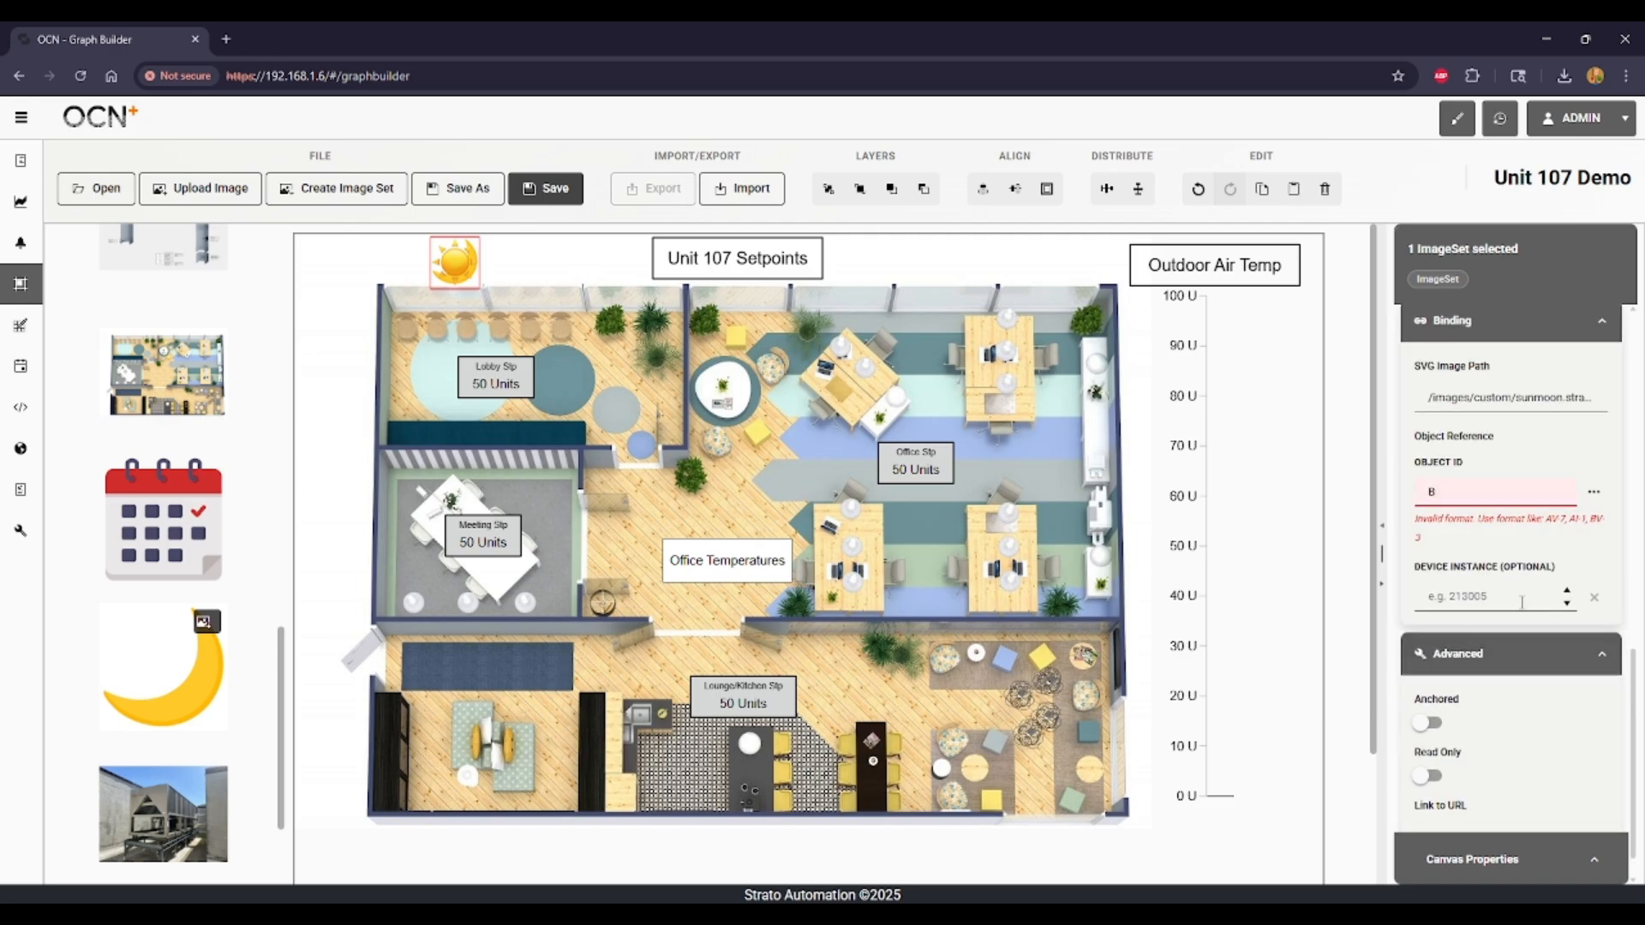
type("V-5")
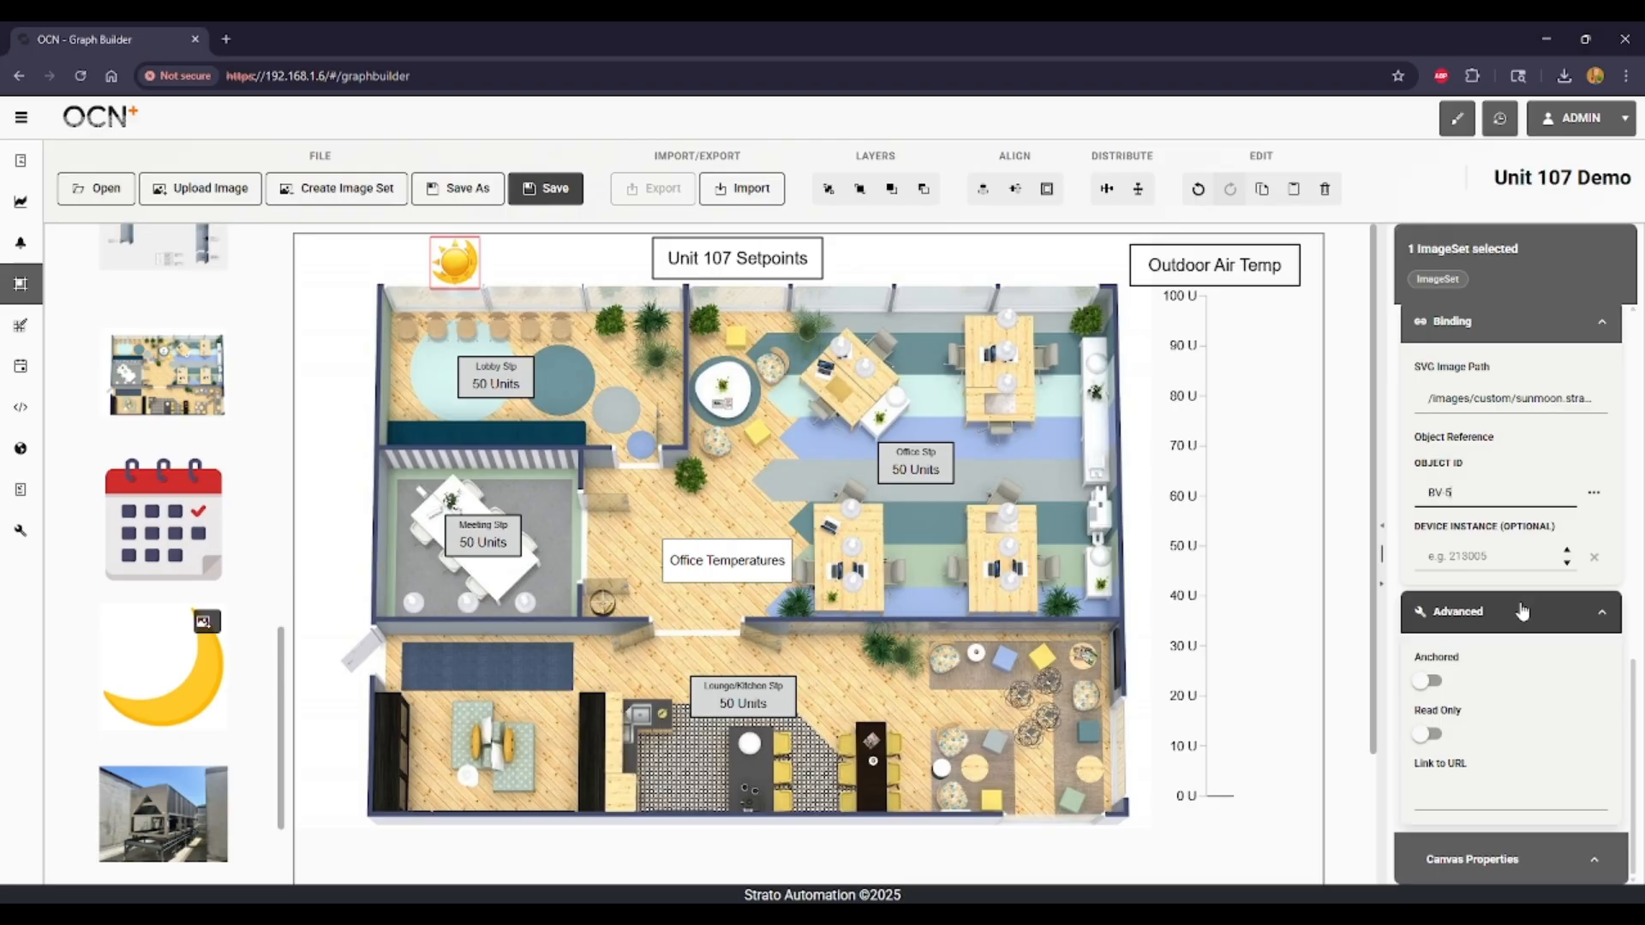
left_click(1491, 557)
type("213001")
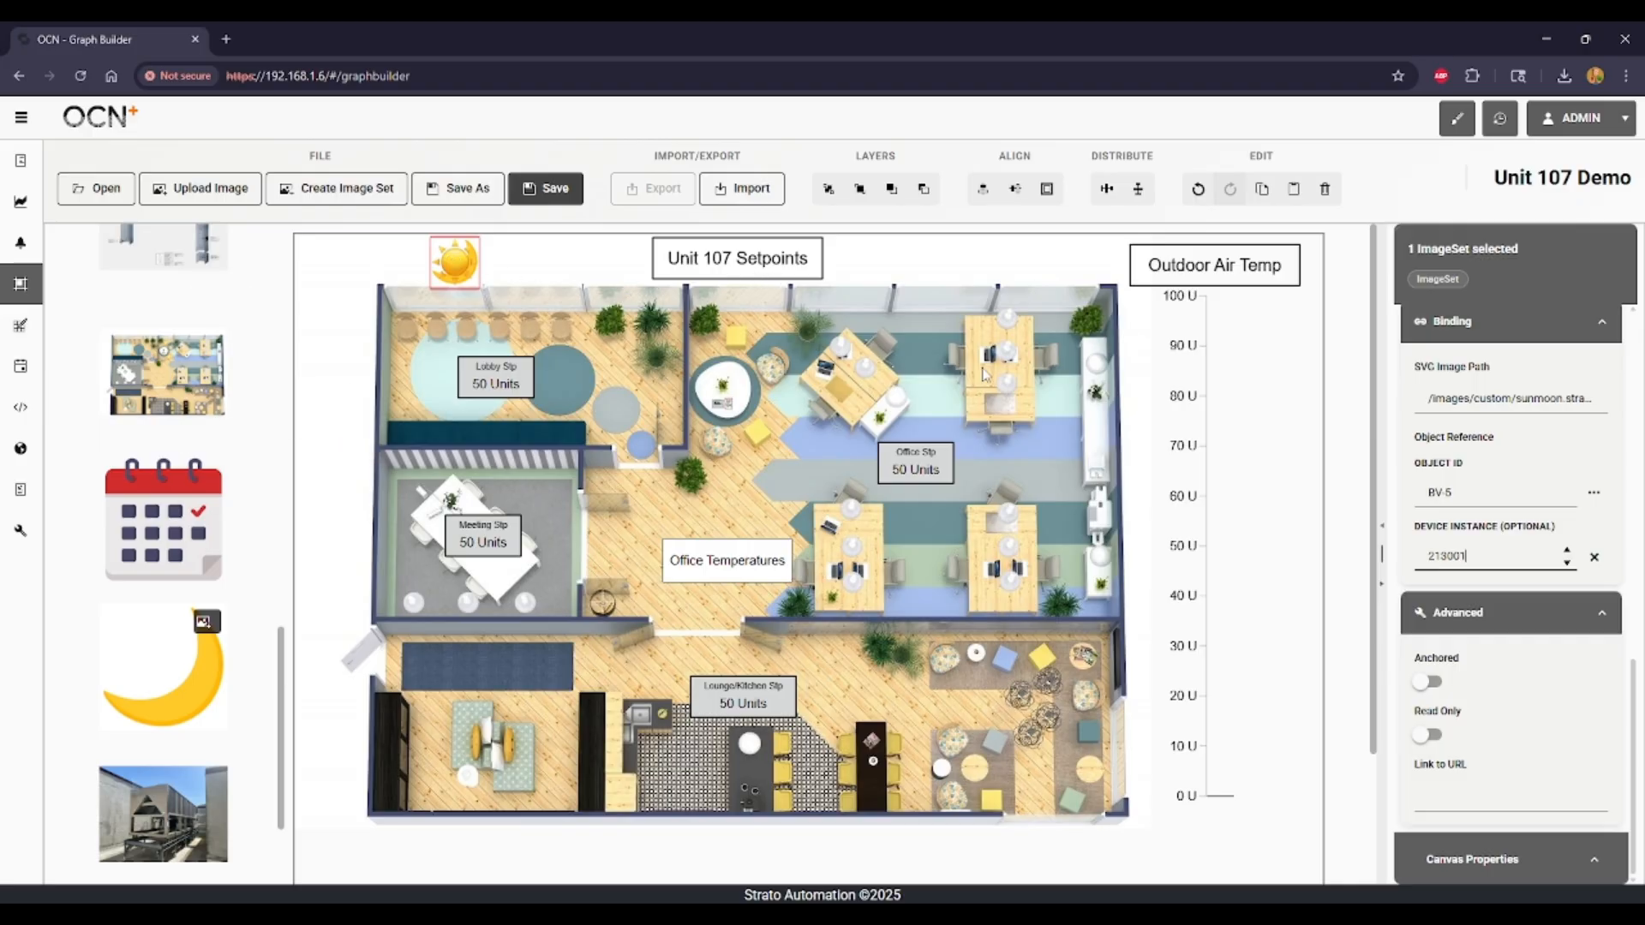
Step: Place the calendar image on the canvas, scale it to 0.3 and move it above the office, beside the Outdoor Air Temp title
mouse_move(155, 536)
left_click_drag(156, 535, 763, 466)
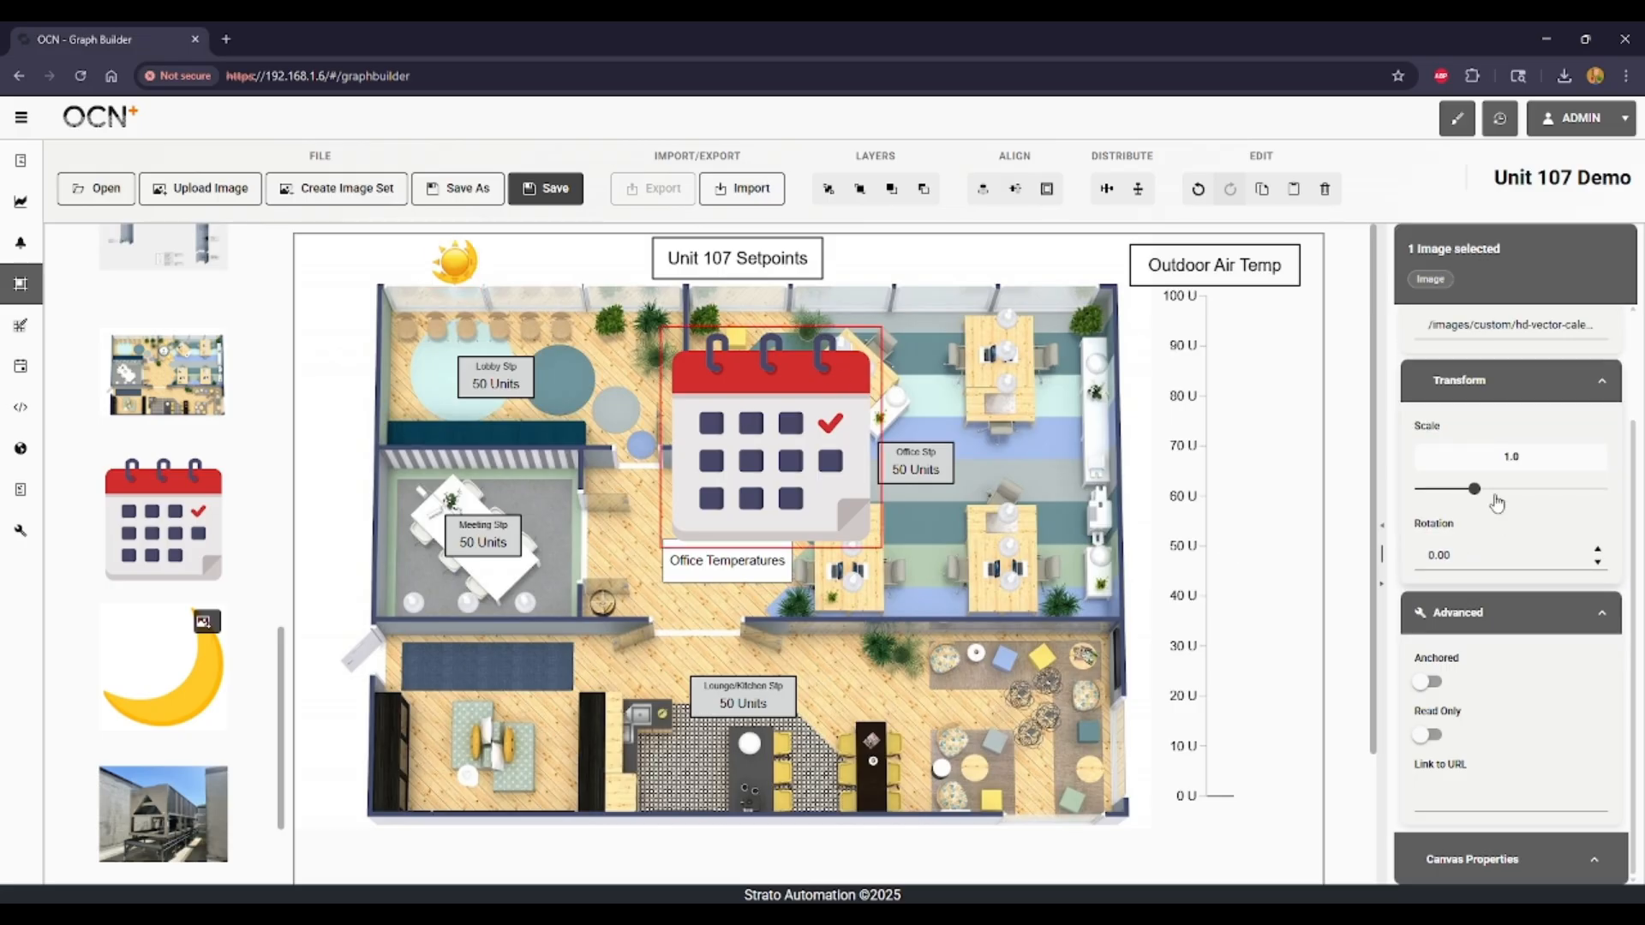
left_click_drag(1474, 489, 1426, 492)
left_click_drag(761, 438, 1040, 287)
scroll(1535, 481, "up", 2)
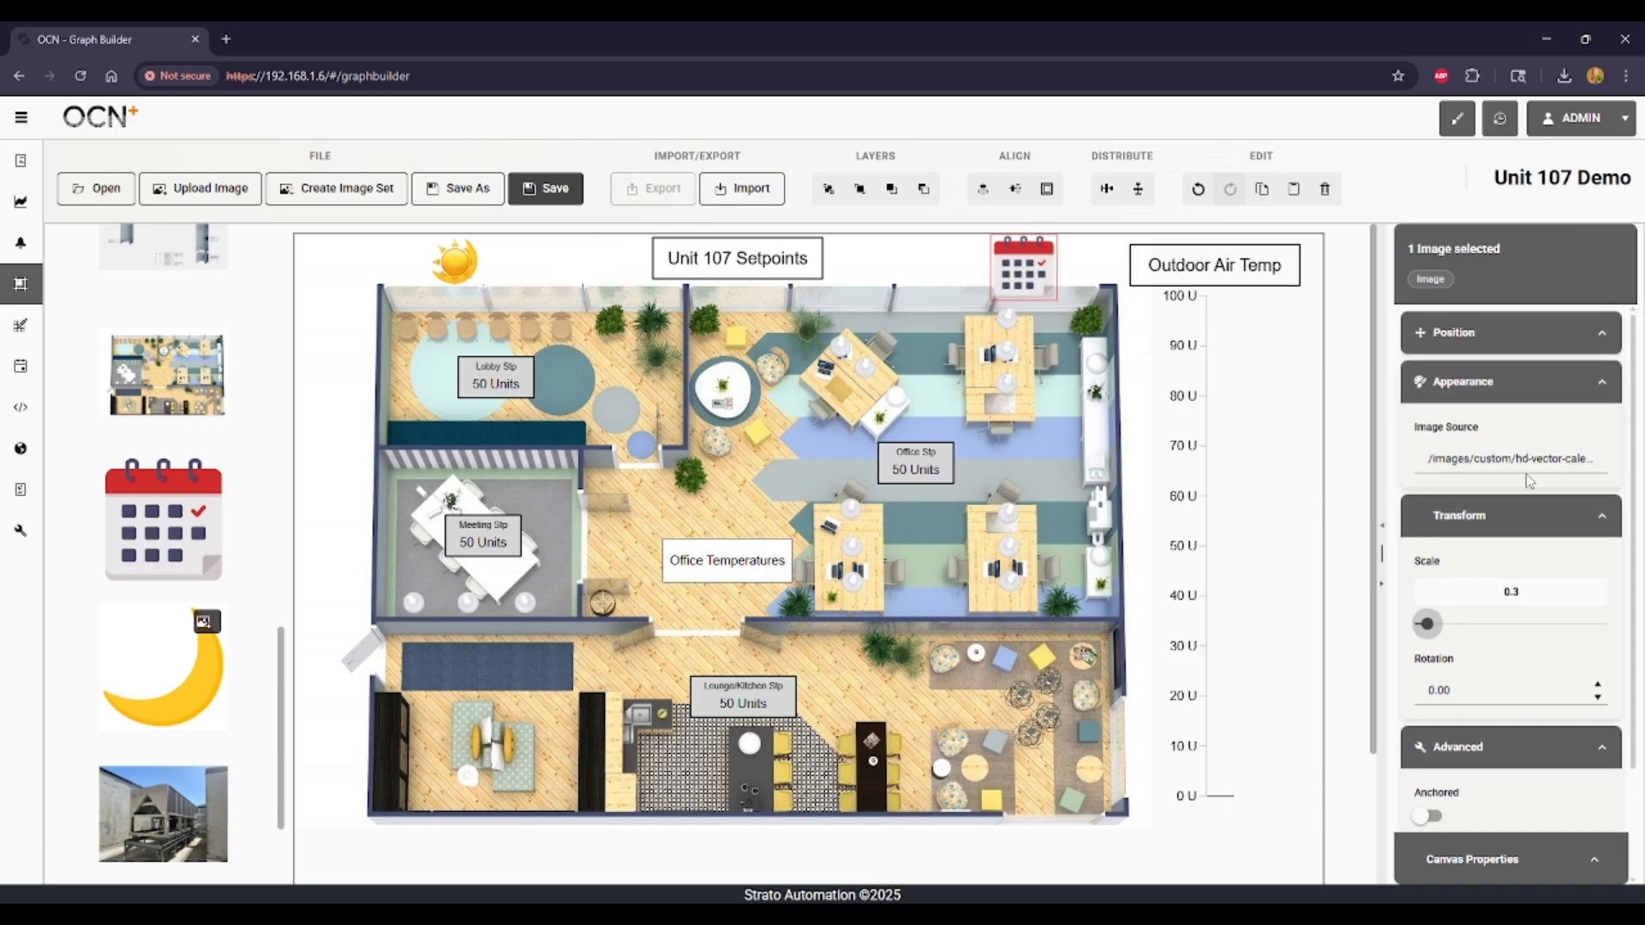
scroll(1496, 514, "down", 2)
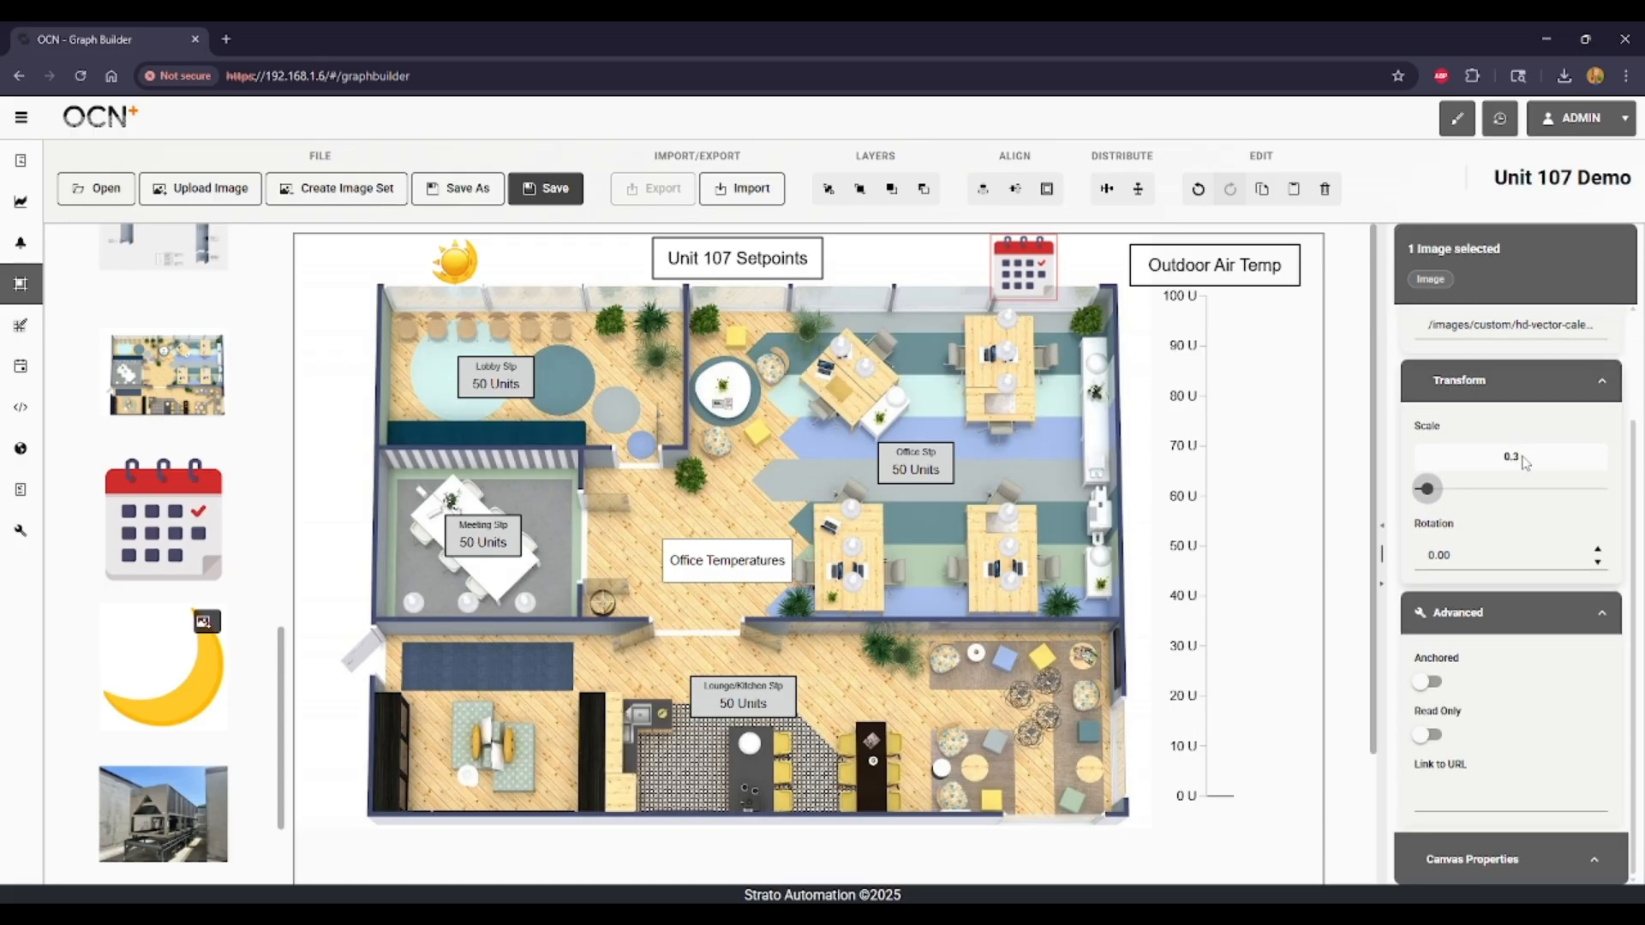
left_click(1465, 803)
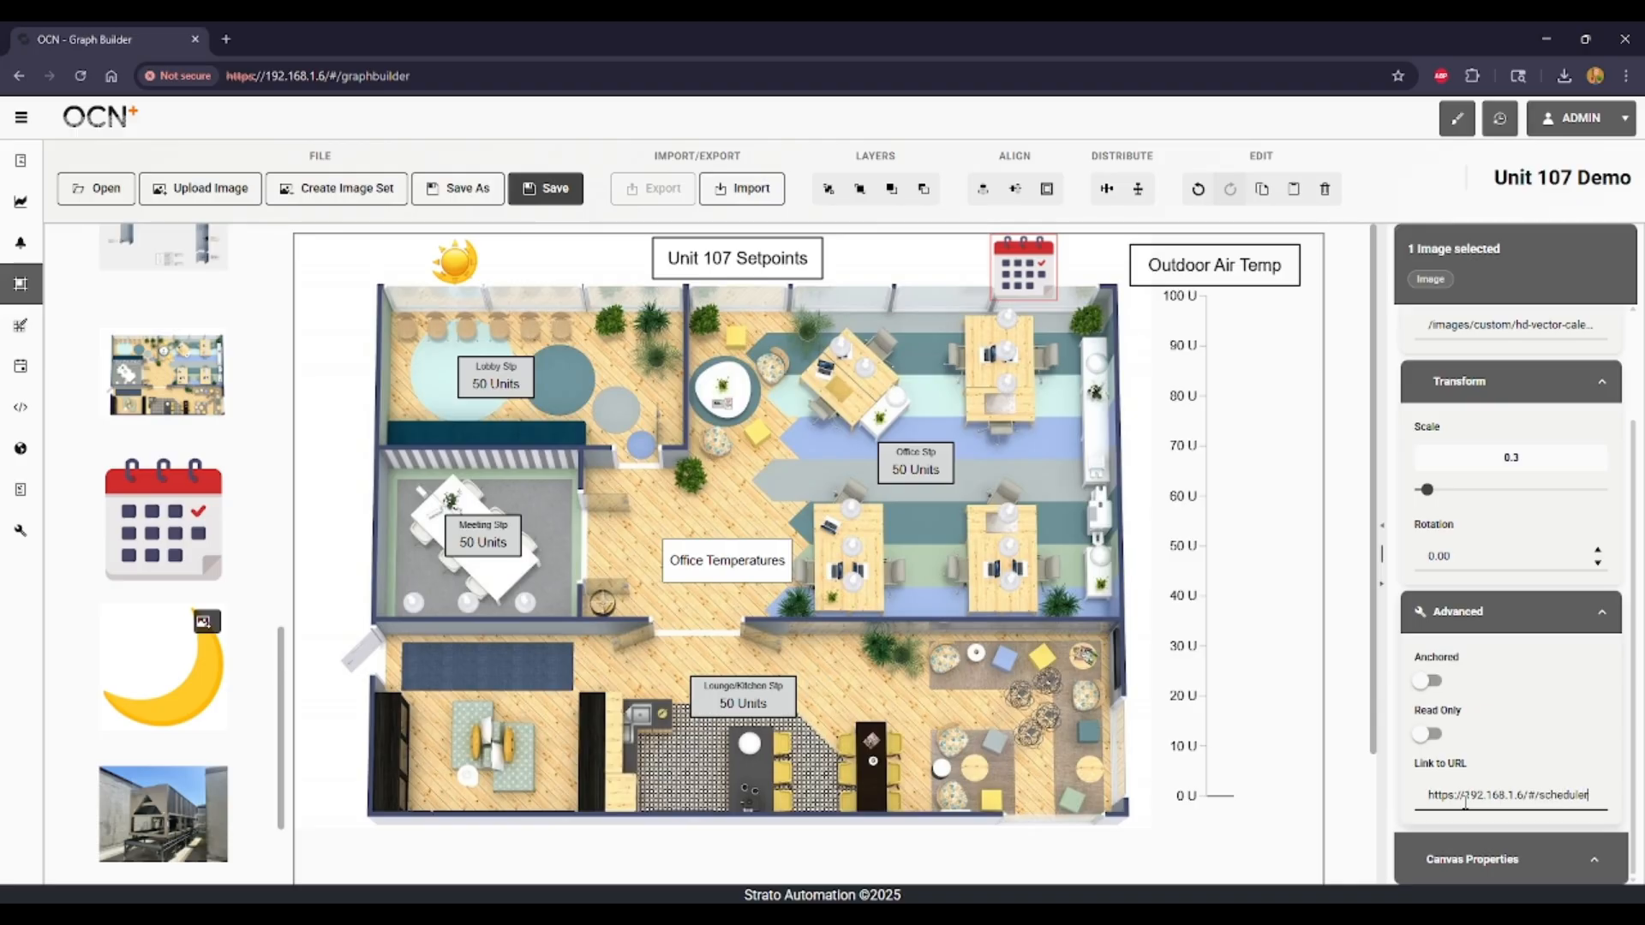
left_click(1460, 744)
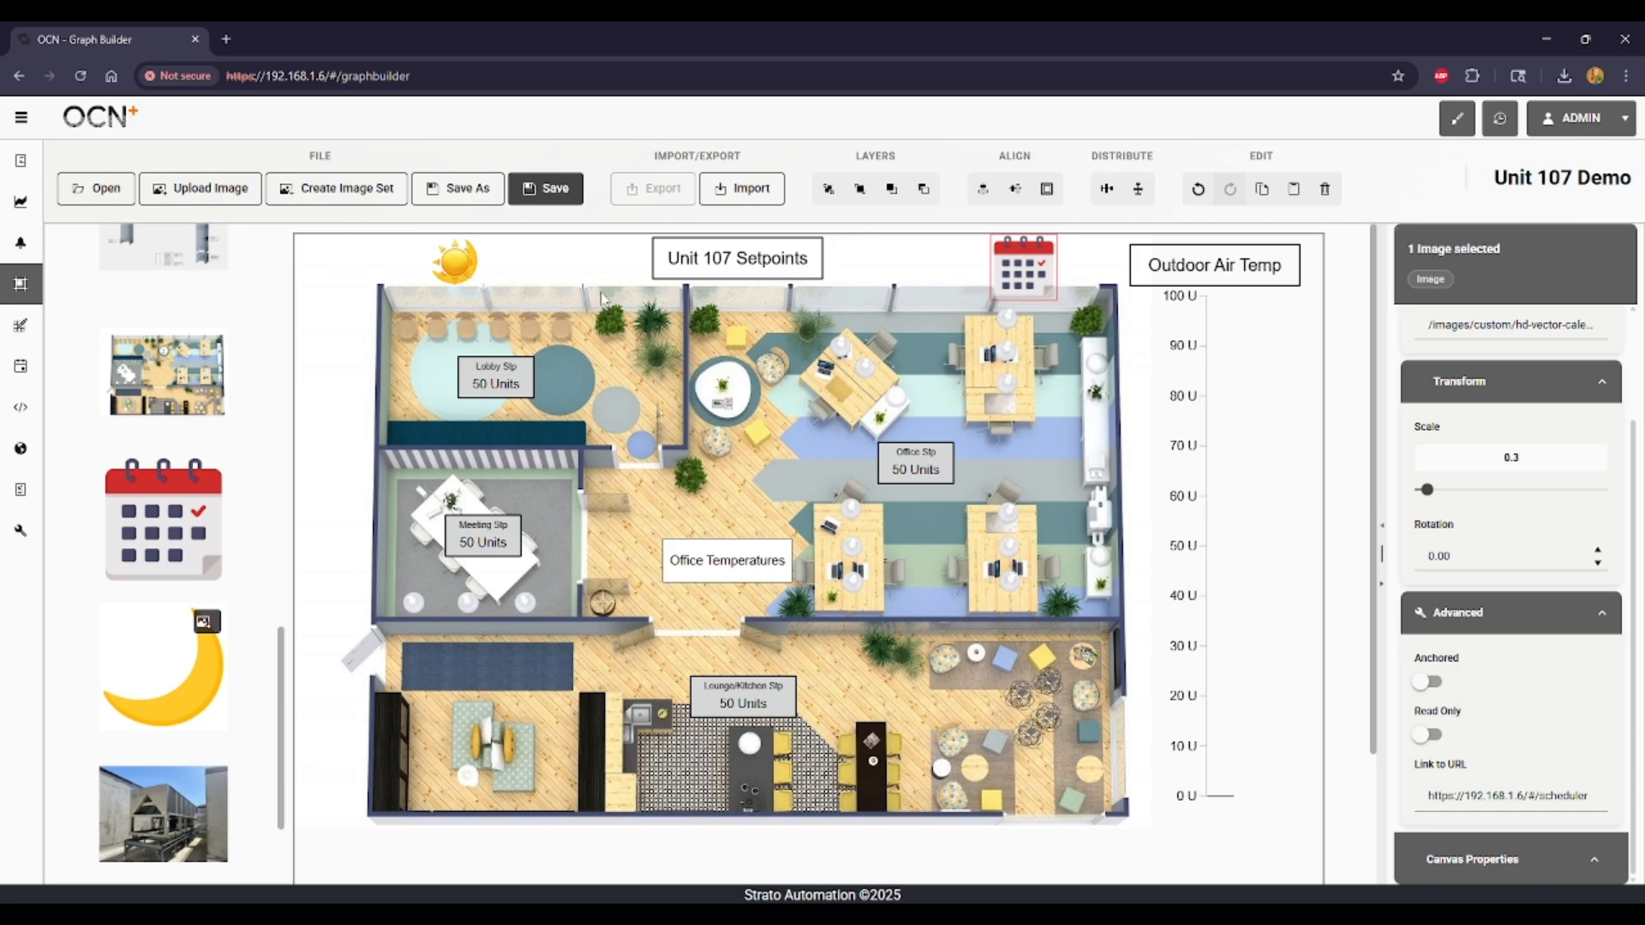
left_click(544, 204)
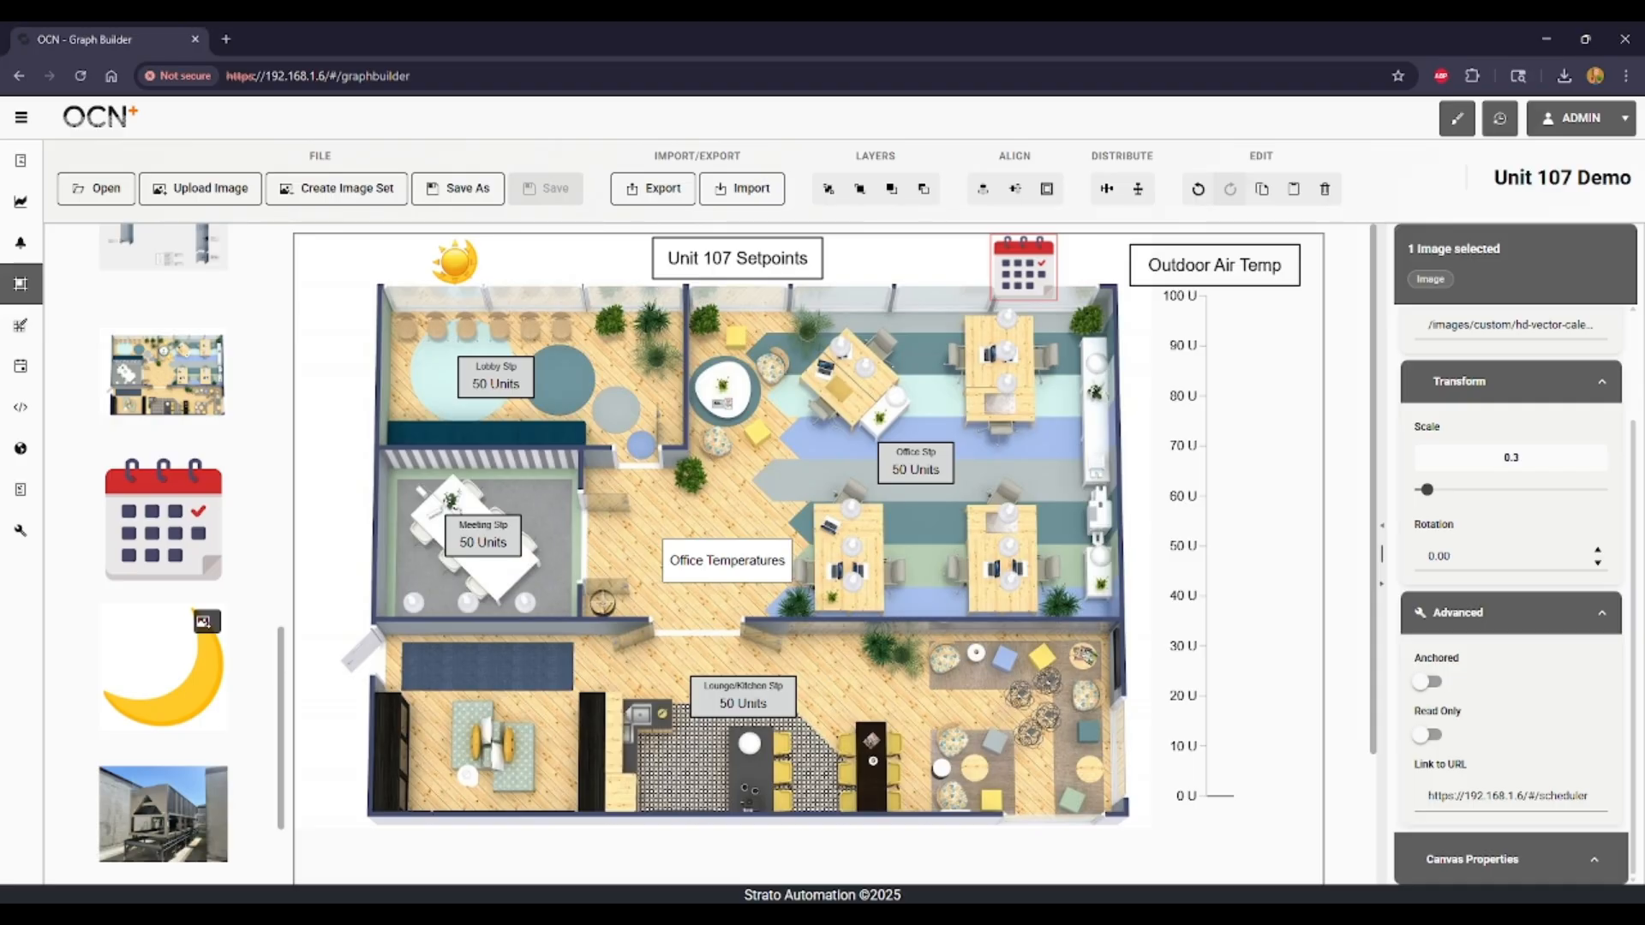
Step: Open the live view of Unit_107 in Systems and reload it to check the saved graphic
left_click_drag(2, 338, 480, 23)
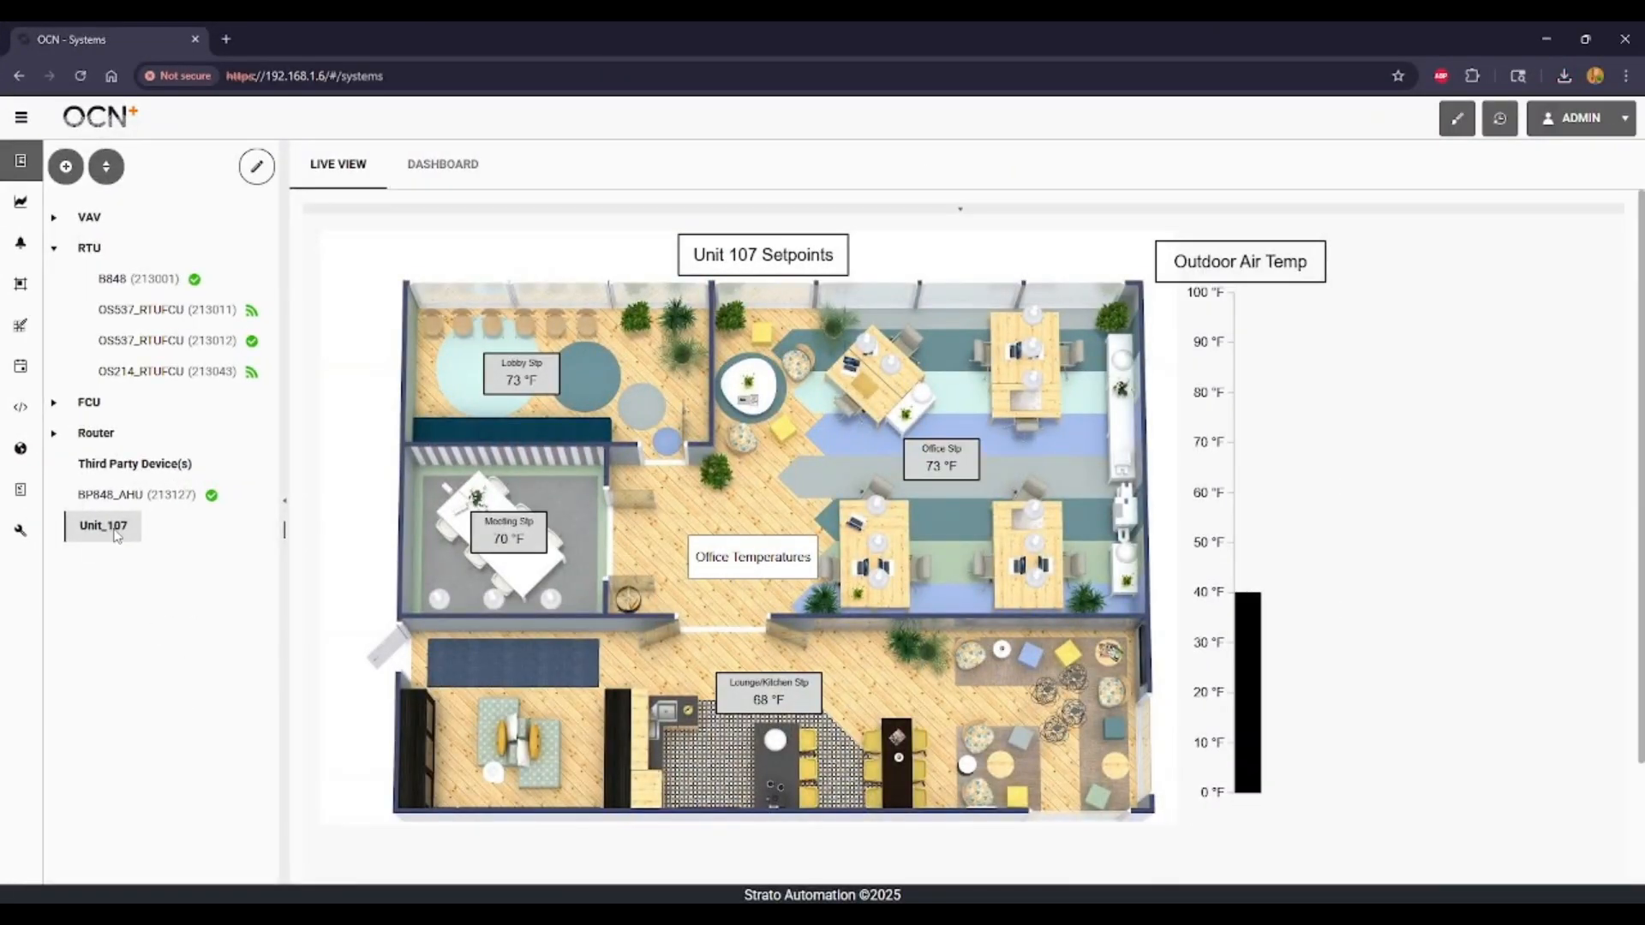
left_click(427, 190)
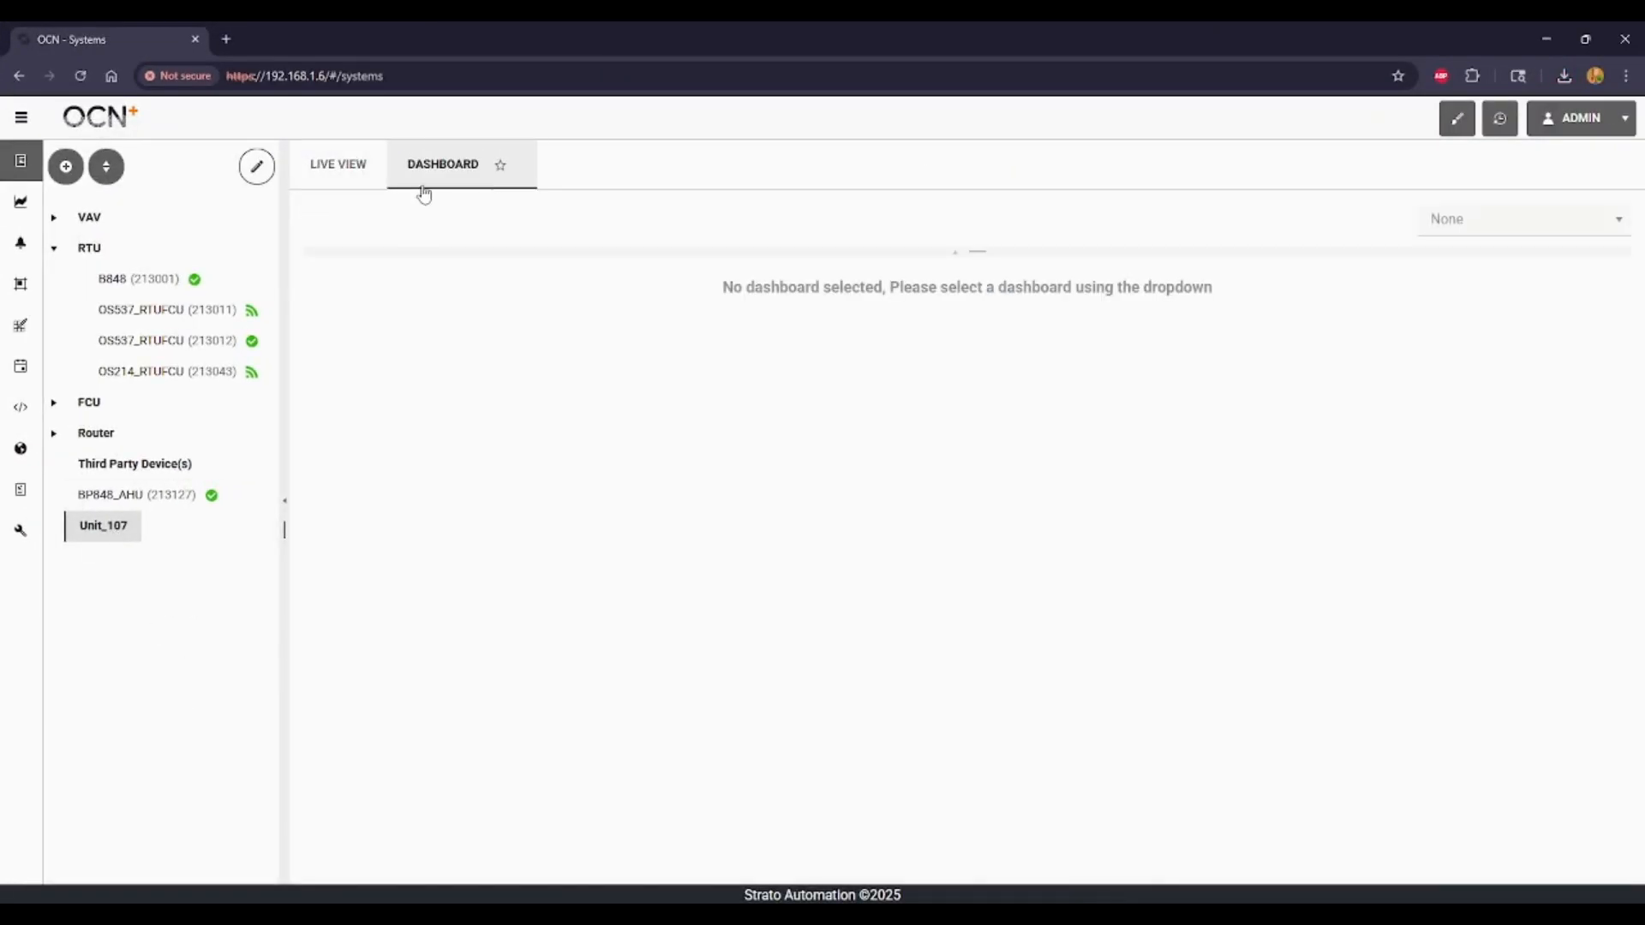
left_click(341, 168)
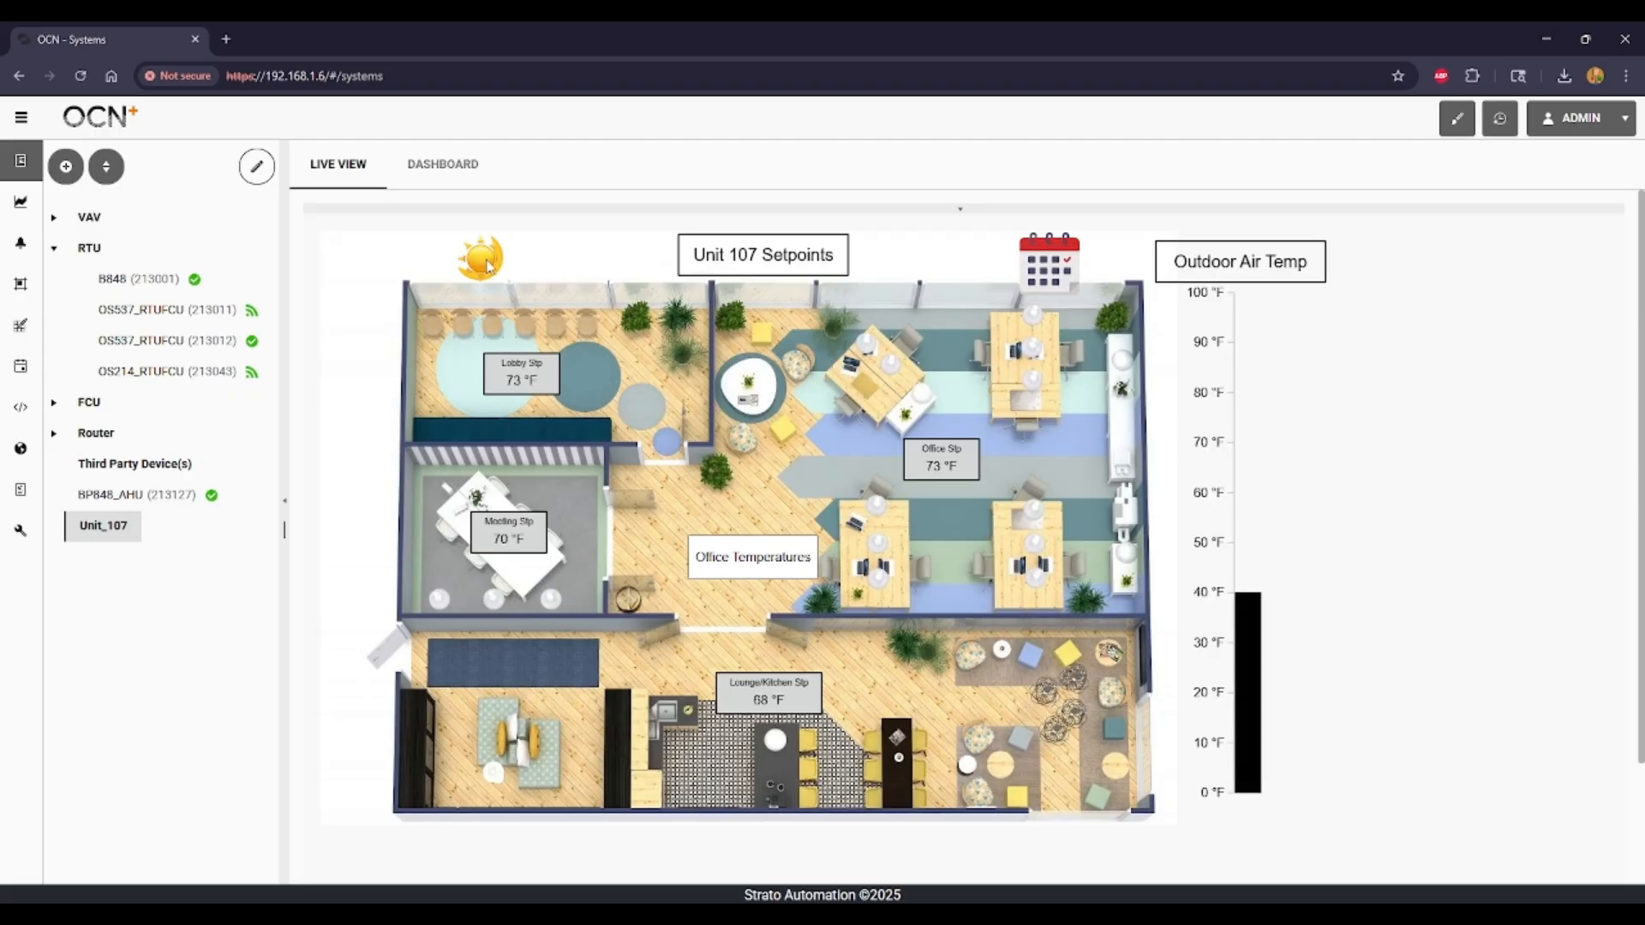
Step: Test the calendar's scheduler link and the Office Temperatures link, returning to the setpoints graphic after each
left_click(1054, 266)
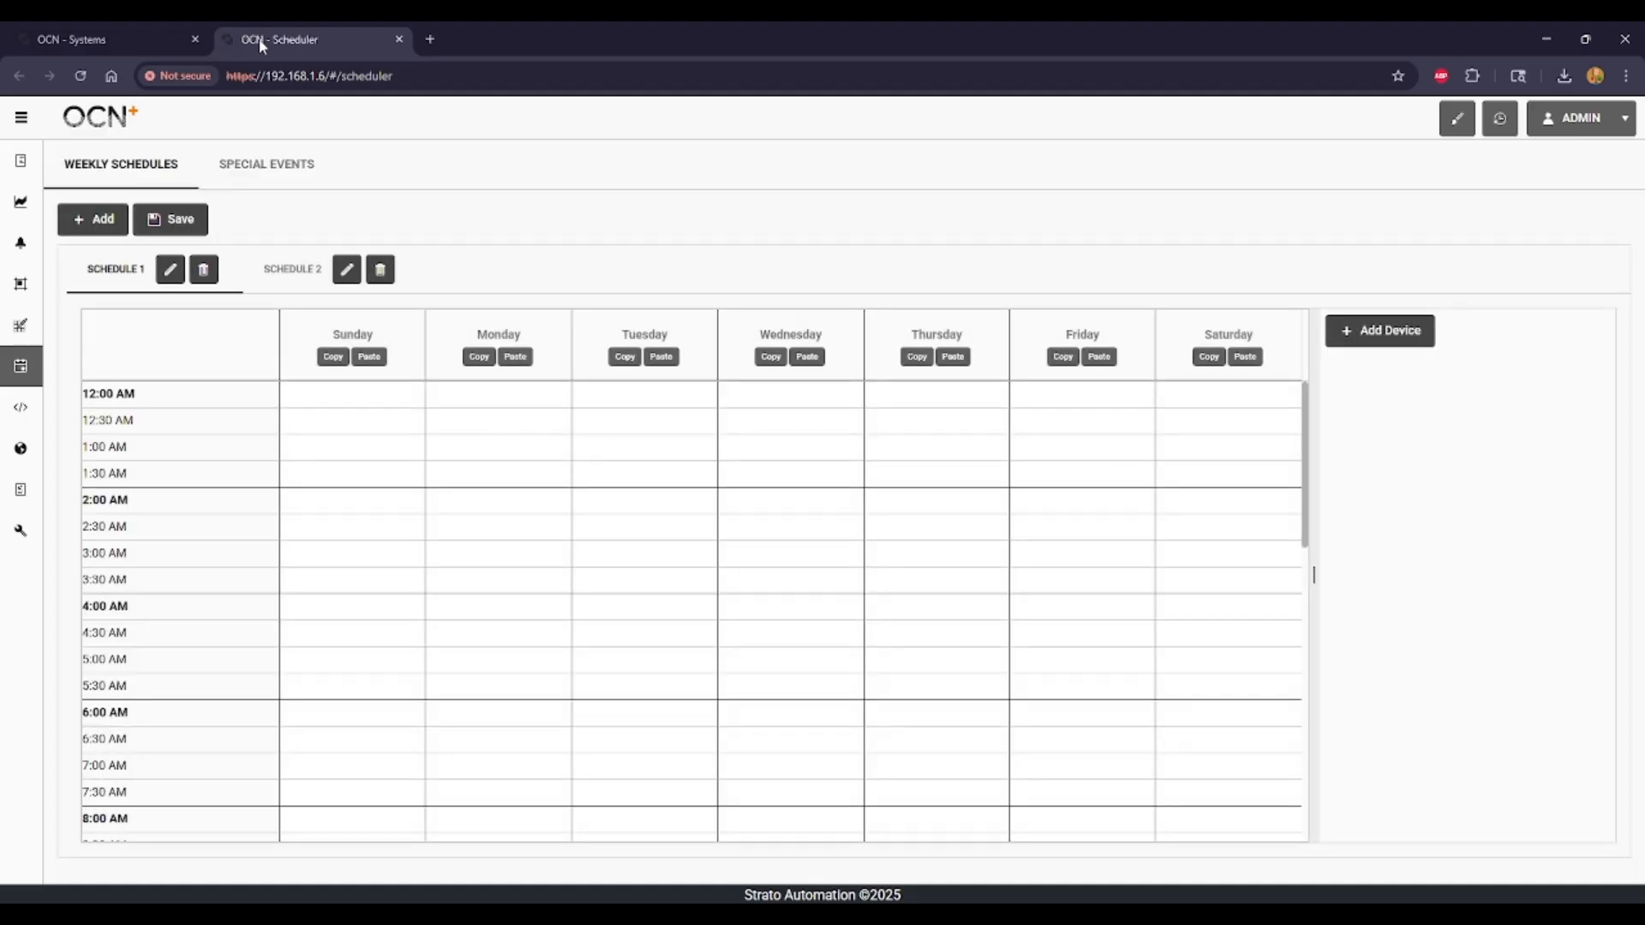
left_click(400, 39)
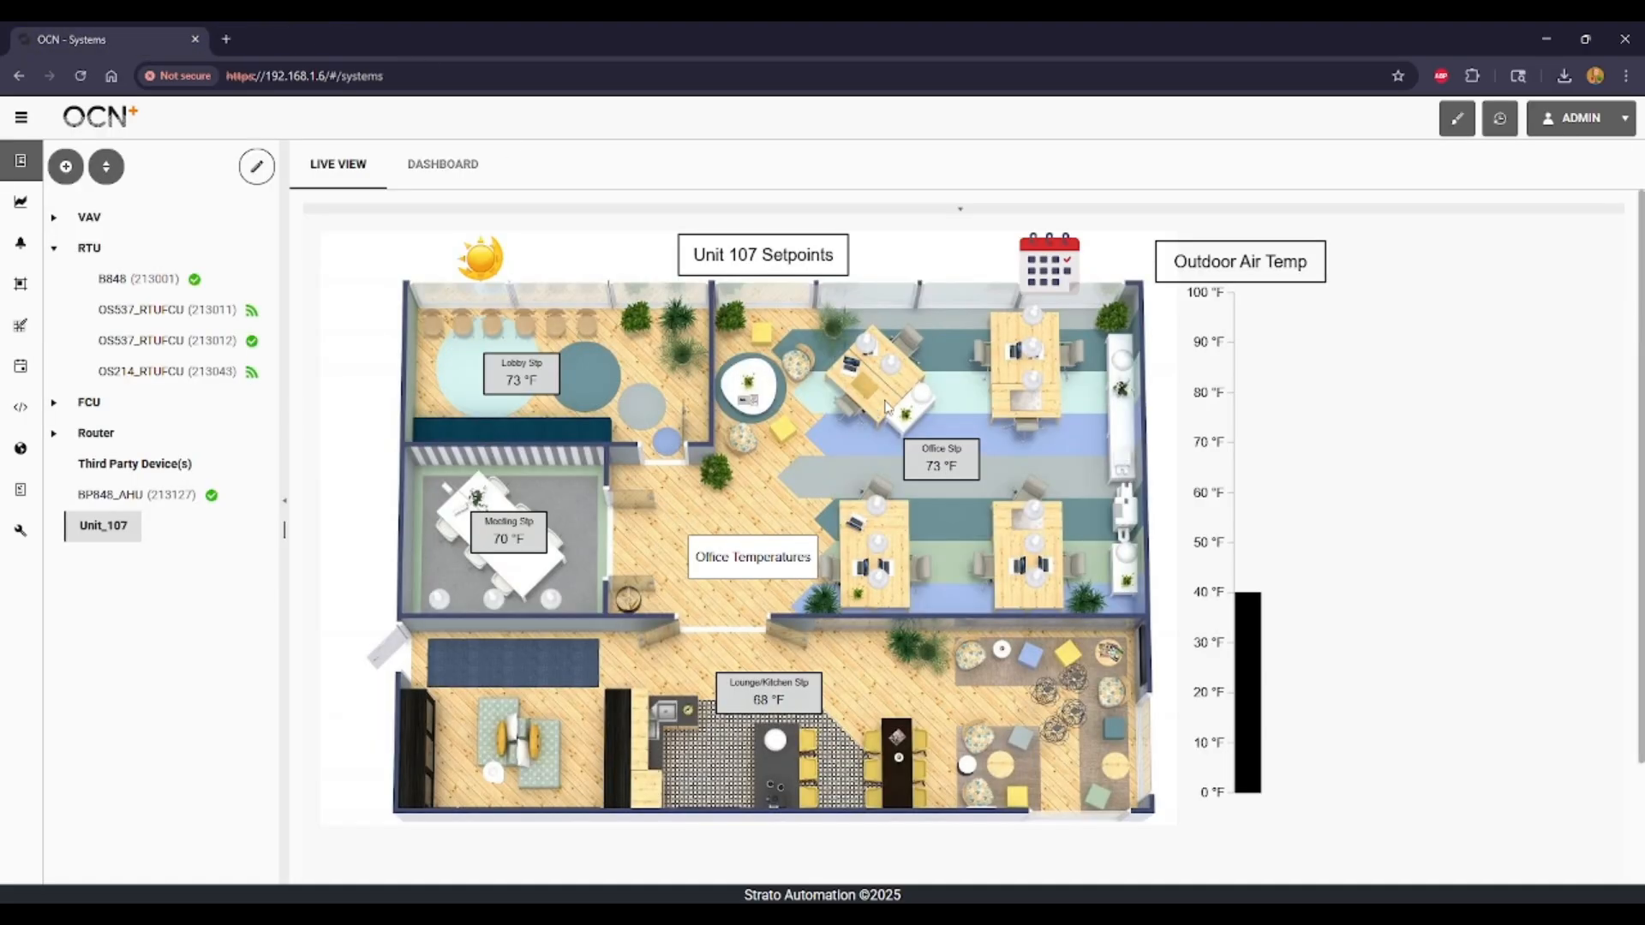
left_click(747, 576)
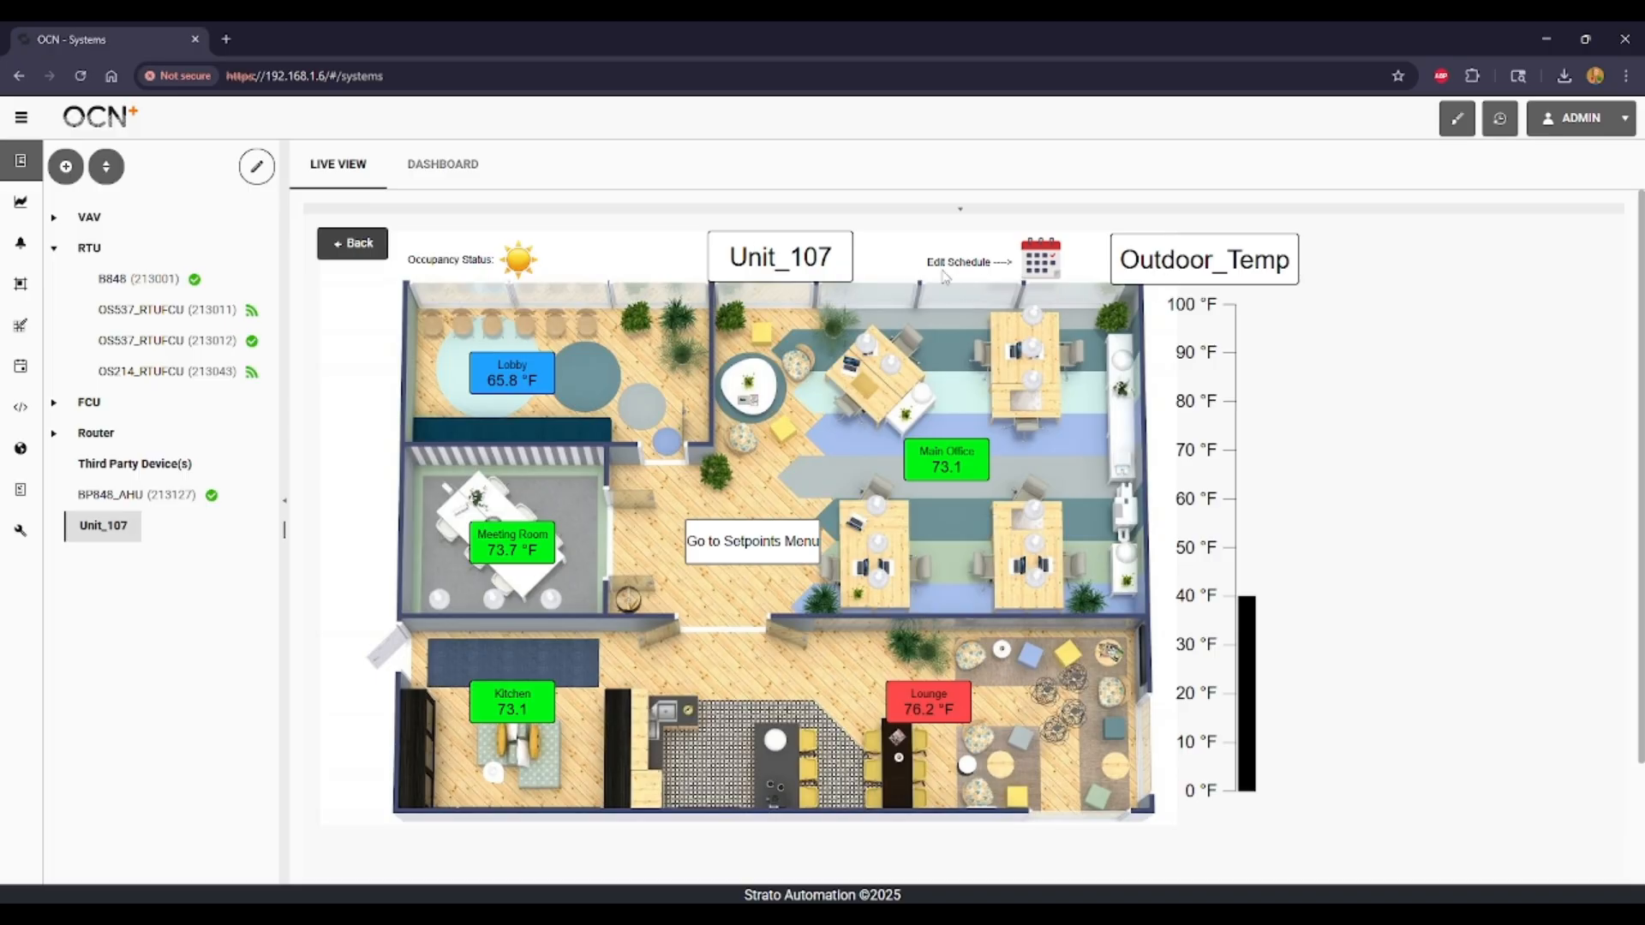
left_click(352, 243)
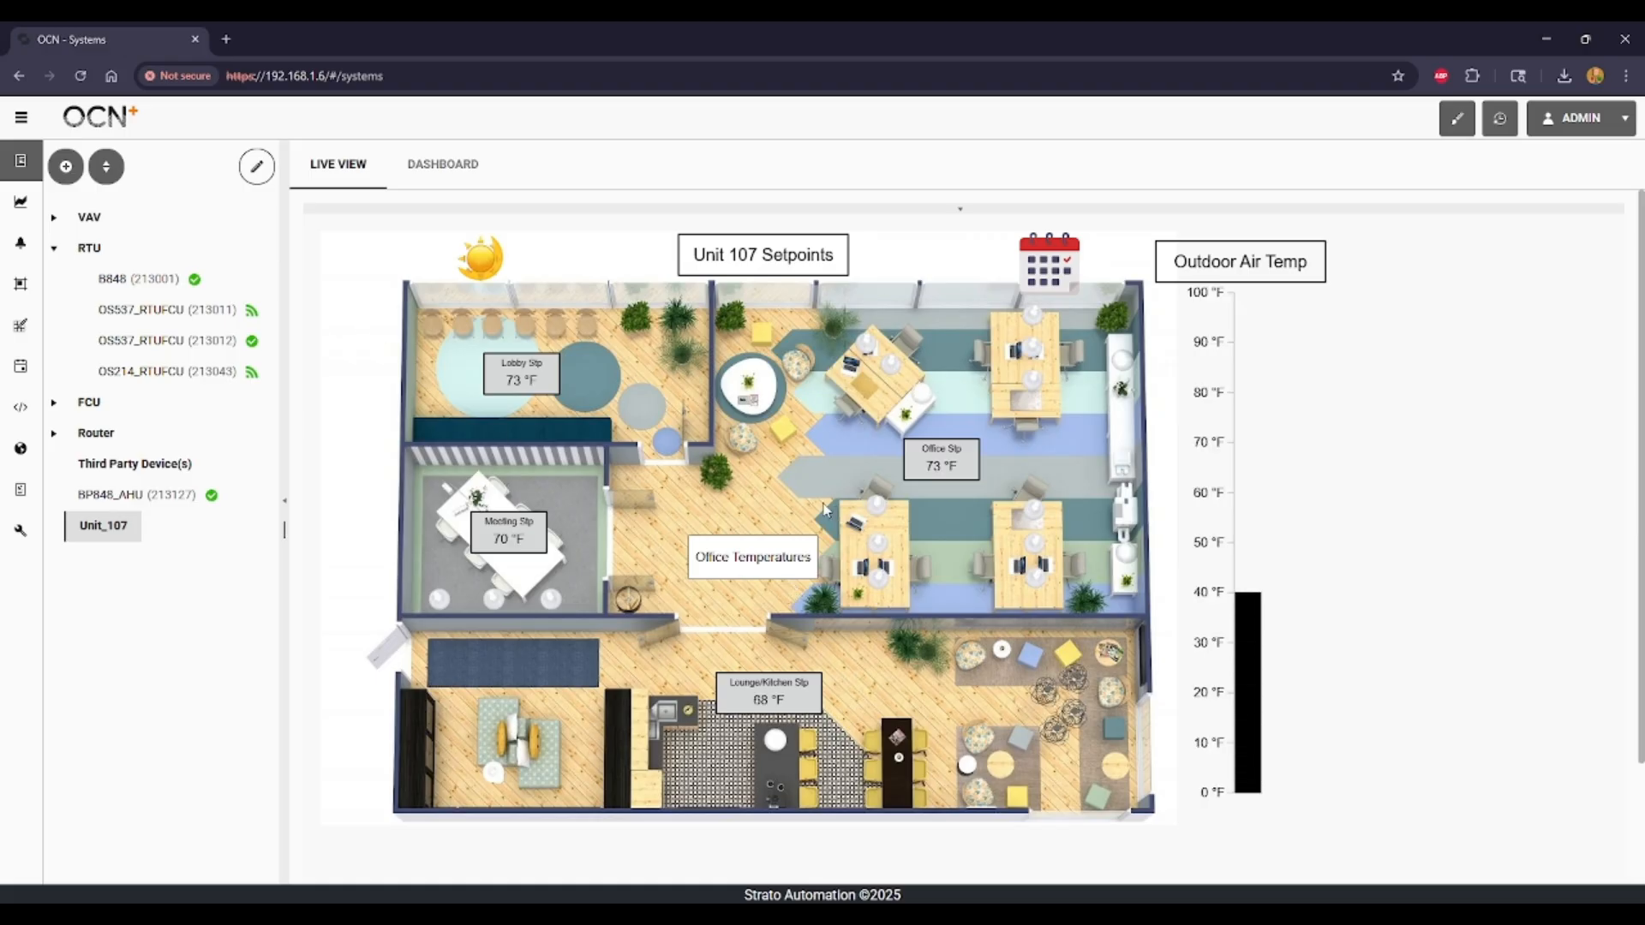
Step: Set the Lobby setpoint's priority 16 (Default) value to 78 °F, and view the Office Temperatures graphic before returning to the setpoints
left_click(530, 377)
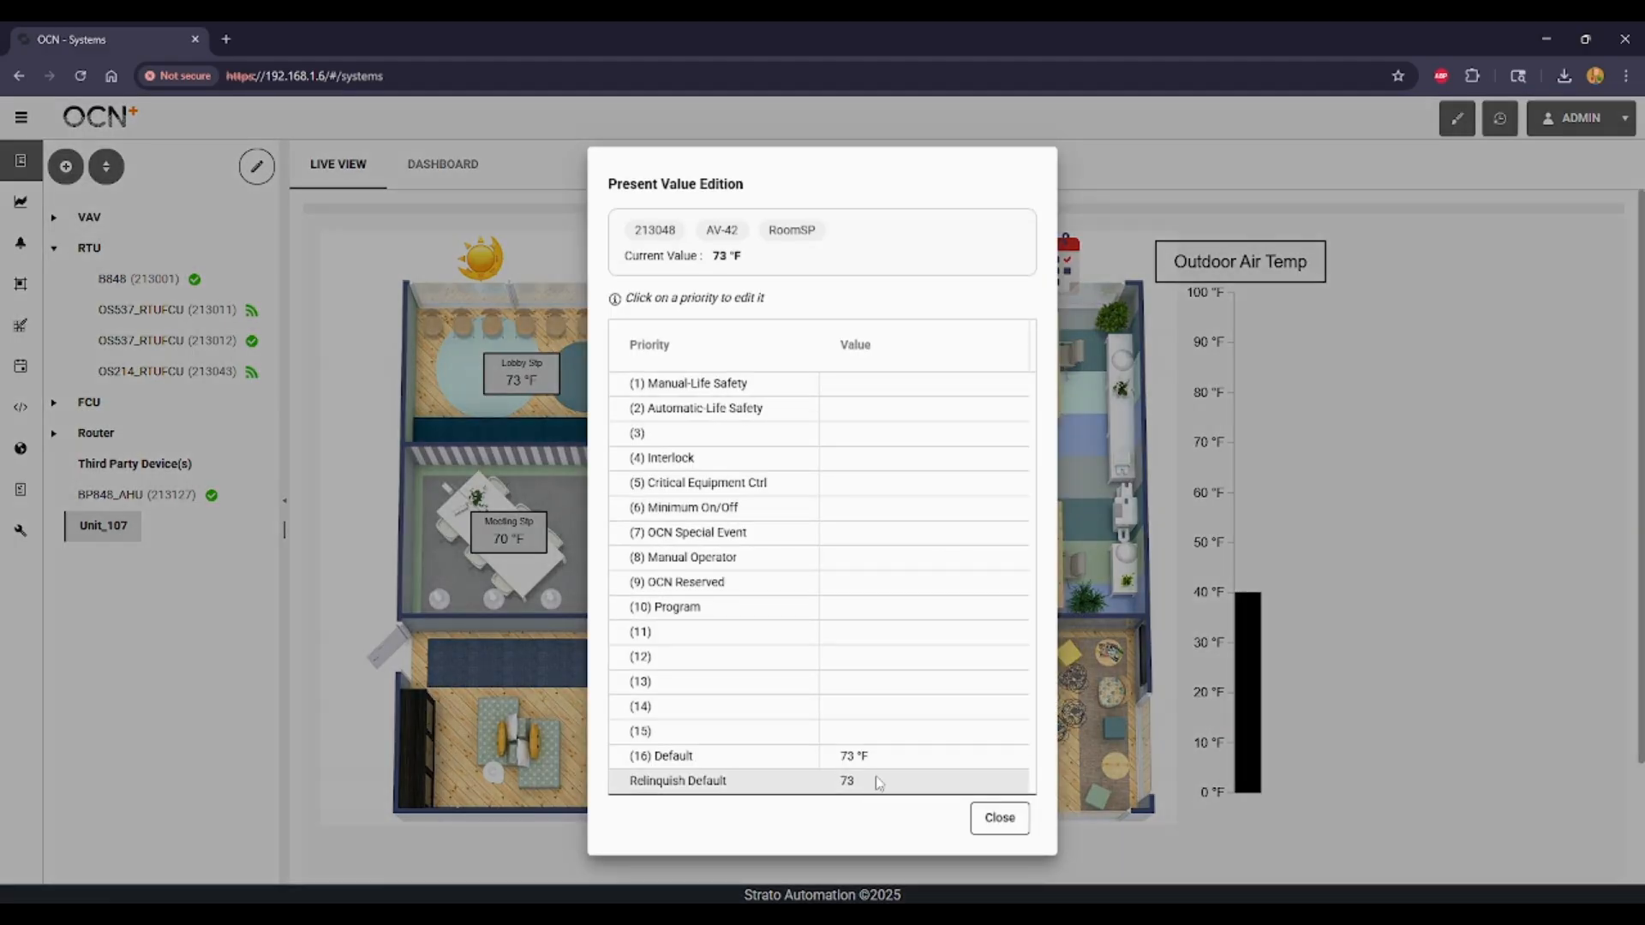
left_click(858, 758)
left_click(779, 541)
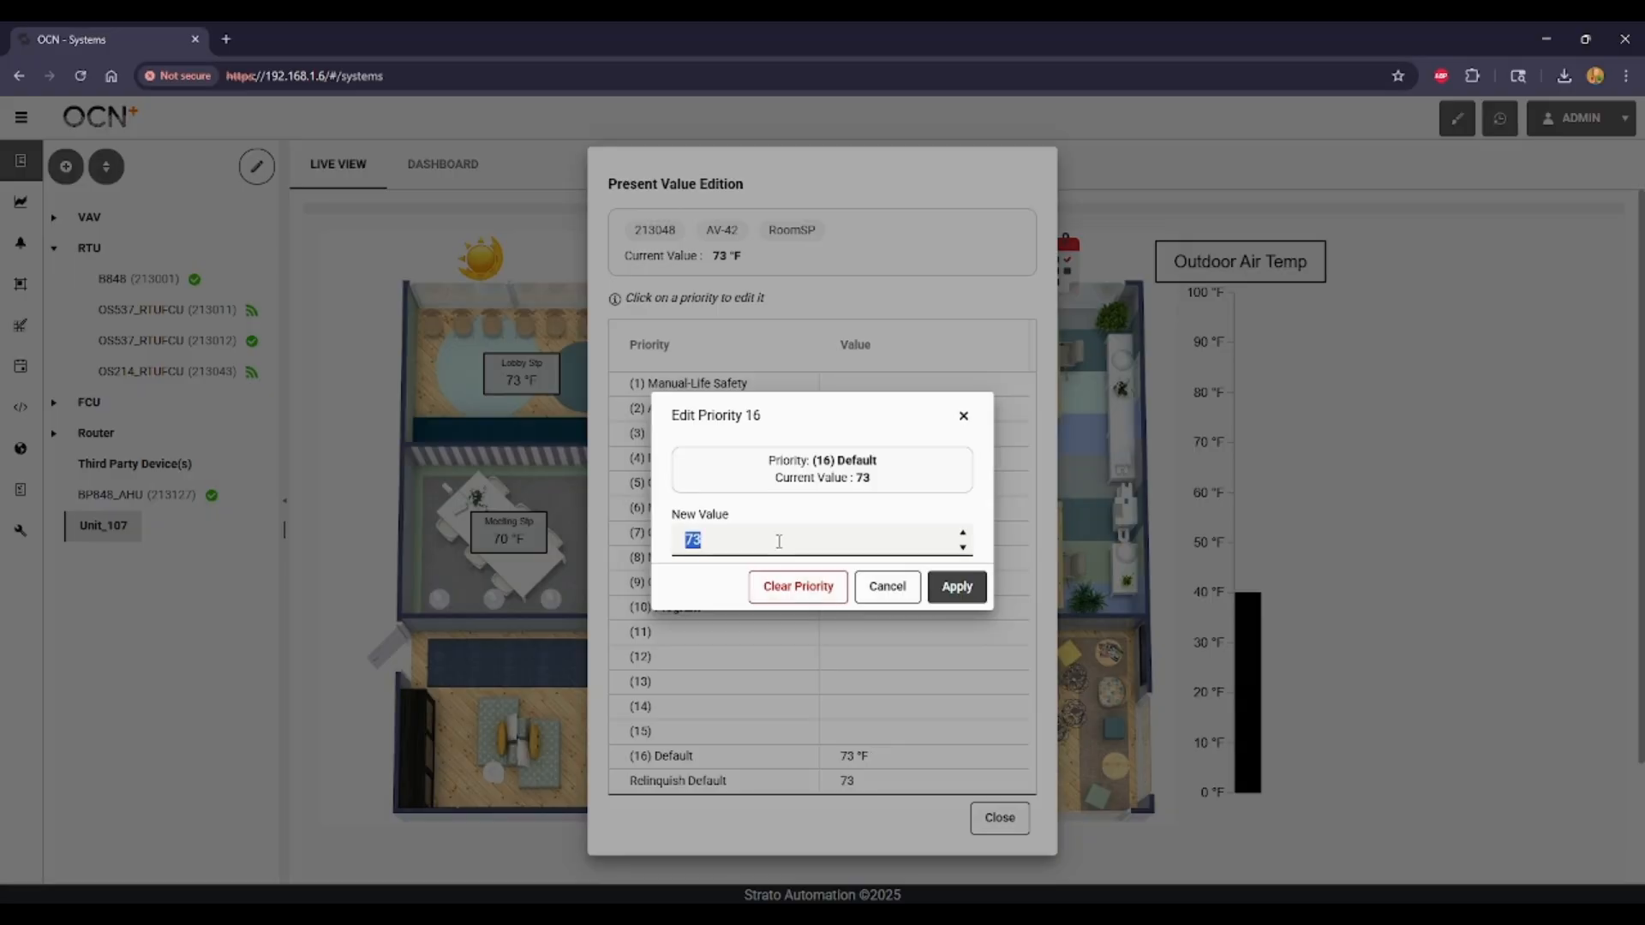
type("78")
left_click(969, 588)
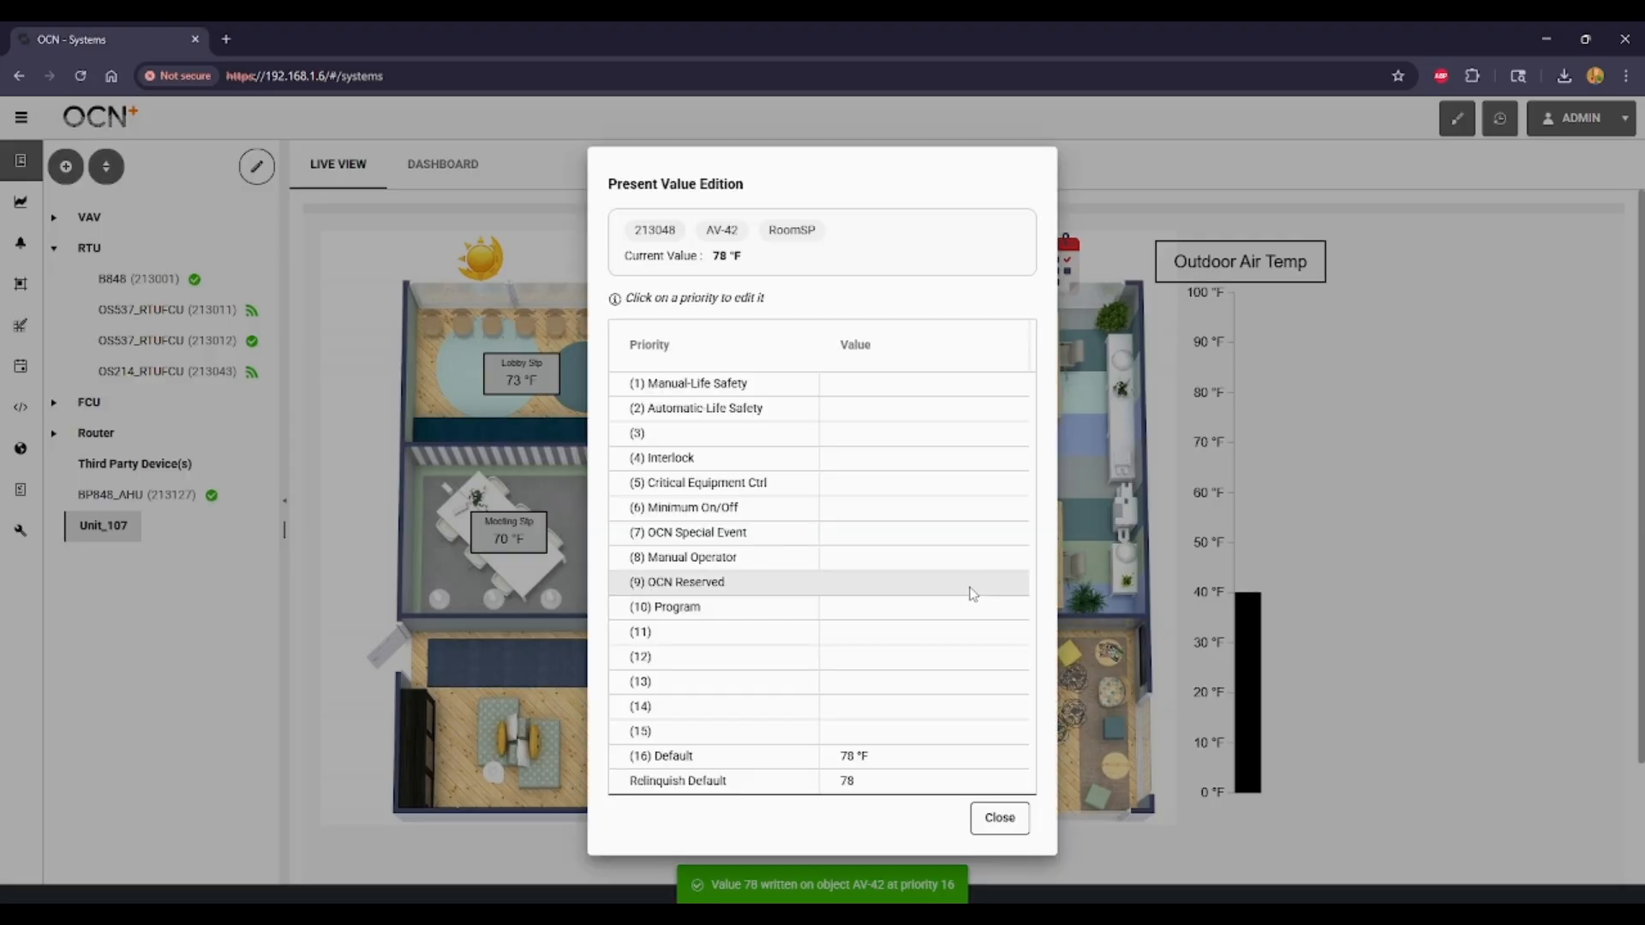
left_click(1003, 821)
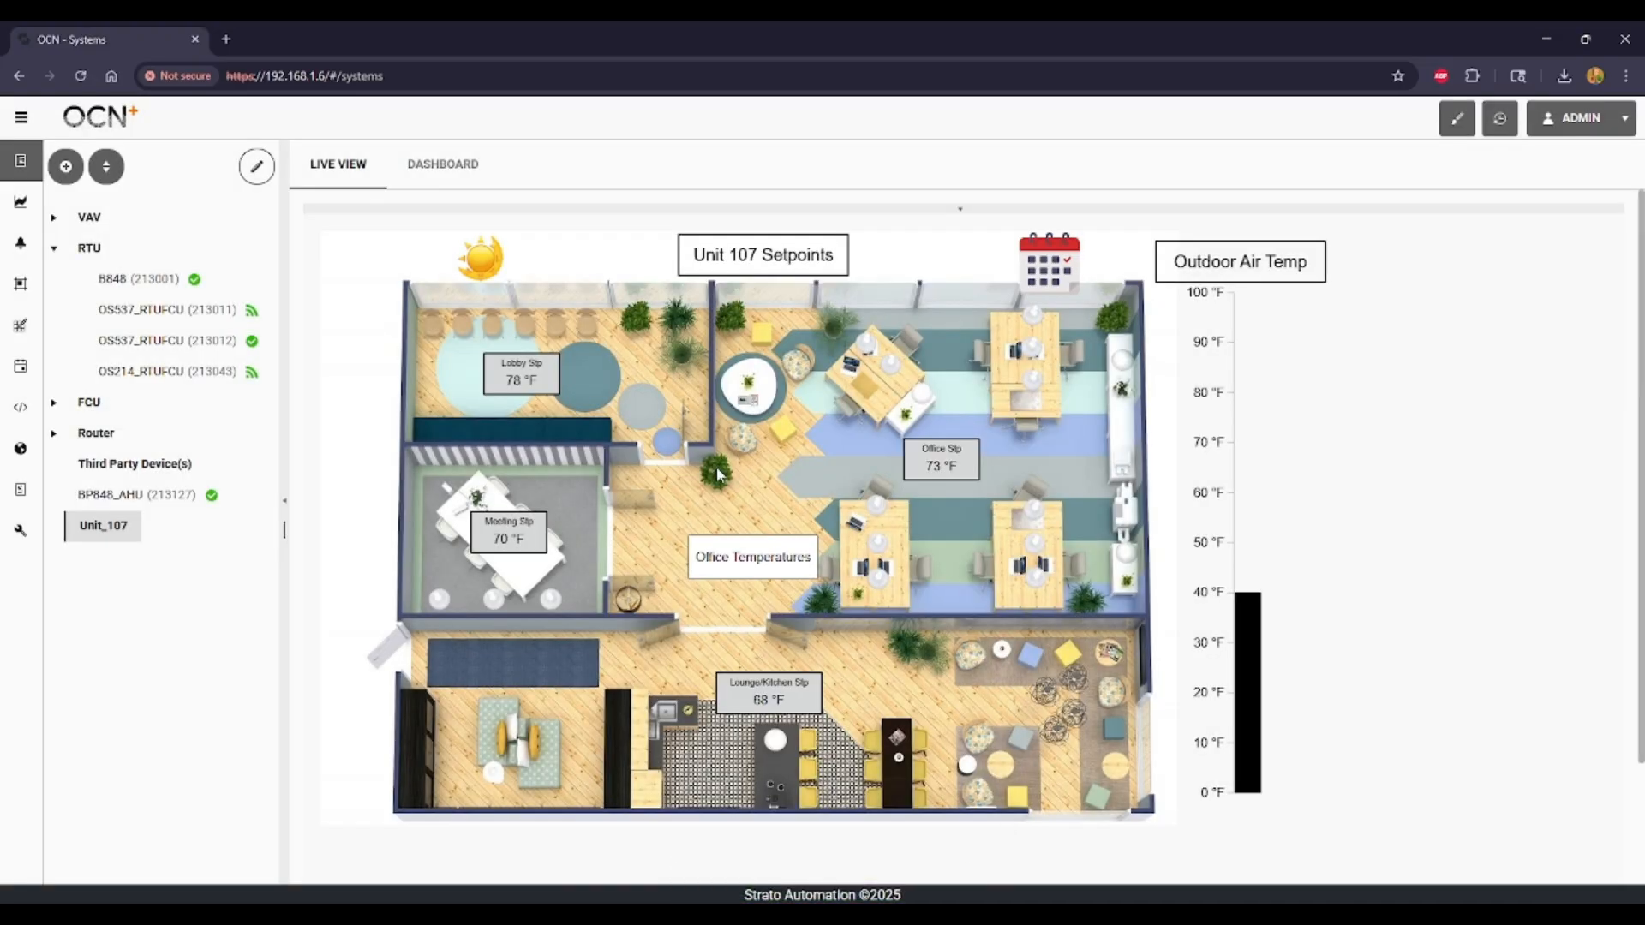
left_click(728, 561)
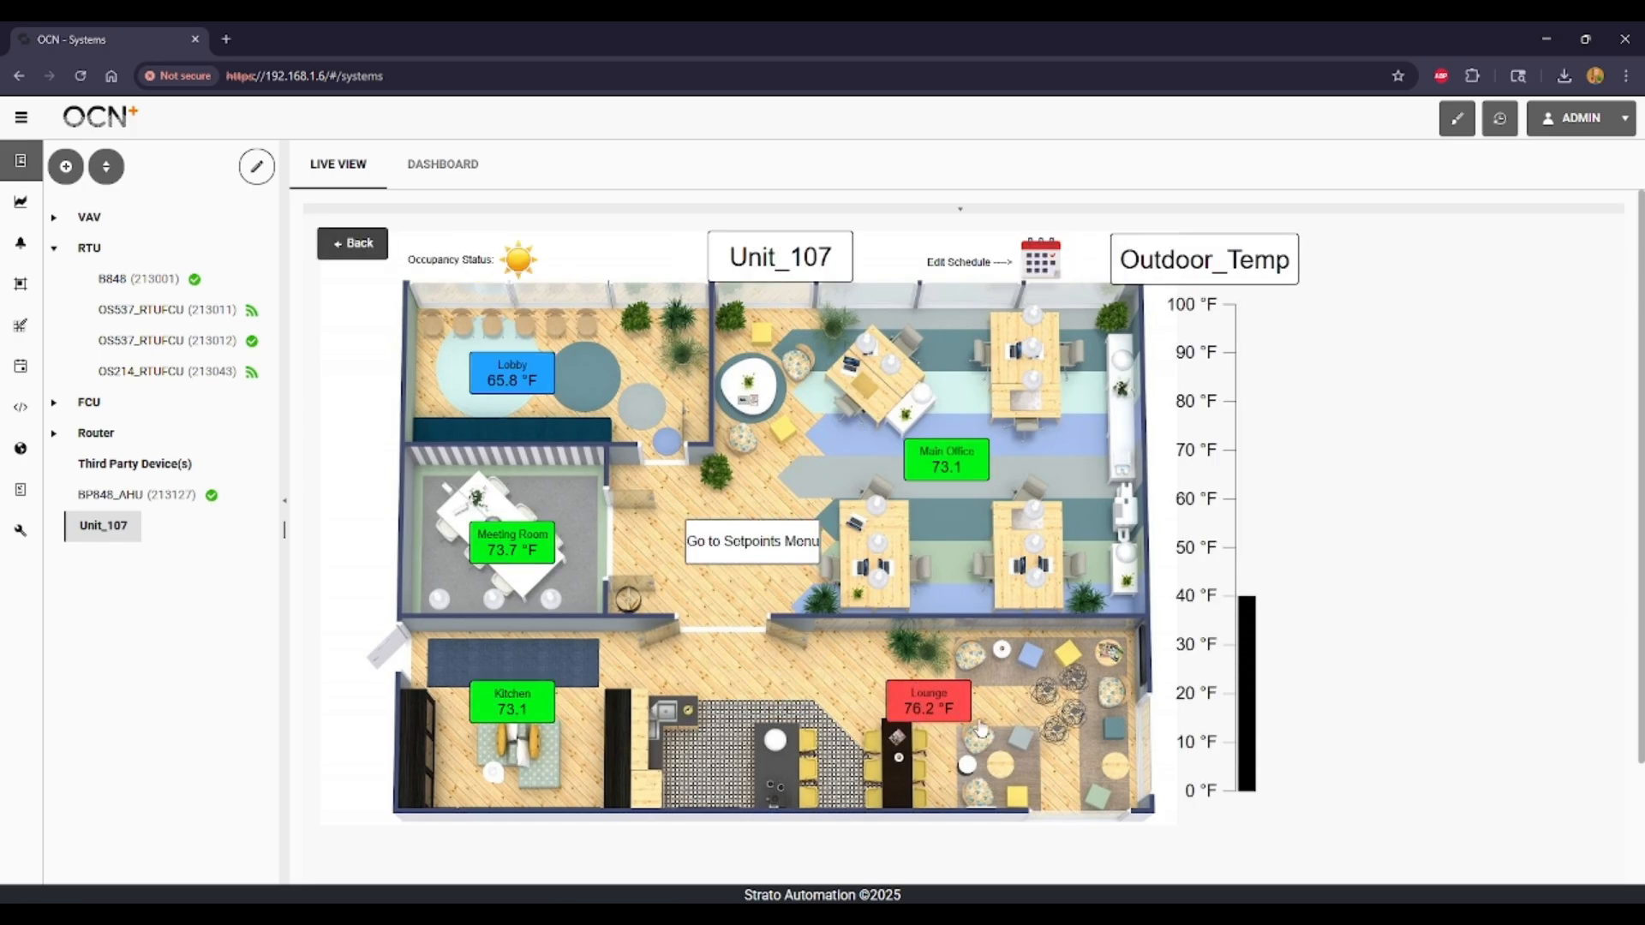
left_click(353, 245)
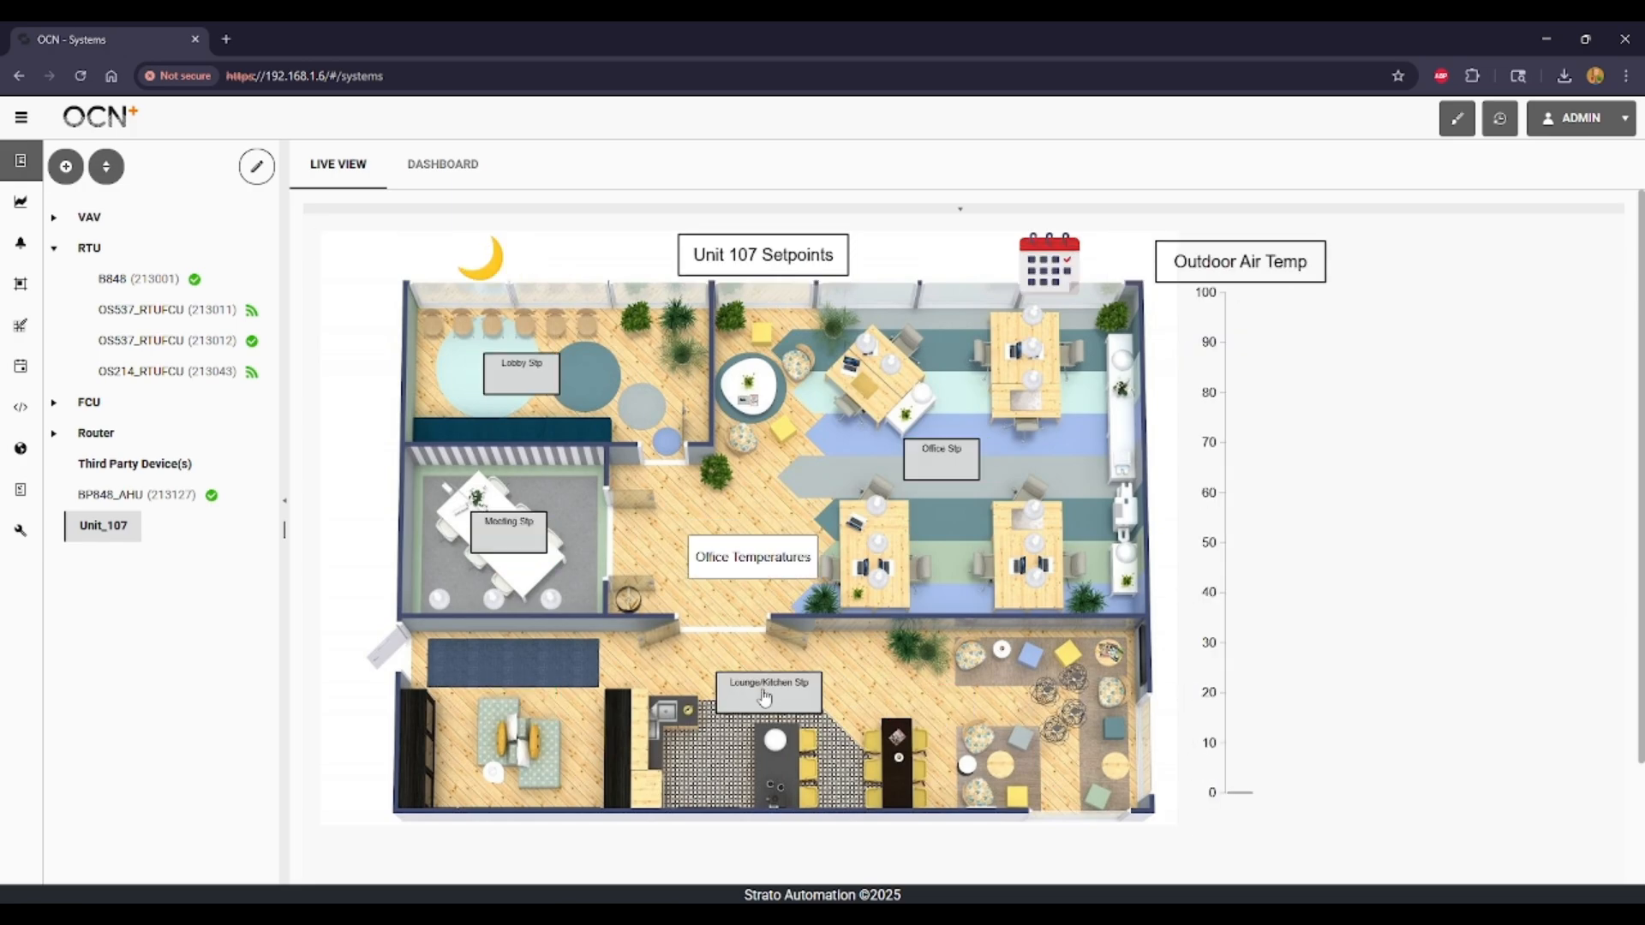
Step: Write a new priority 16 (Default) value to the Lounge/Kitchen setpoint and close the value editor
left_click(793, 696)
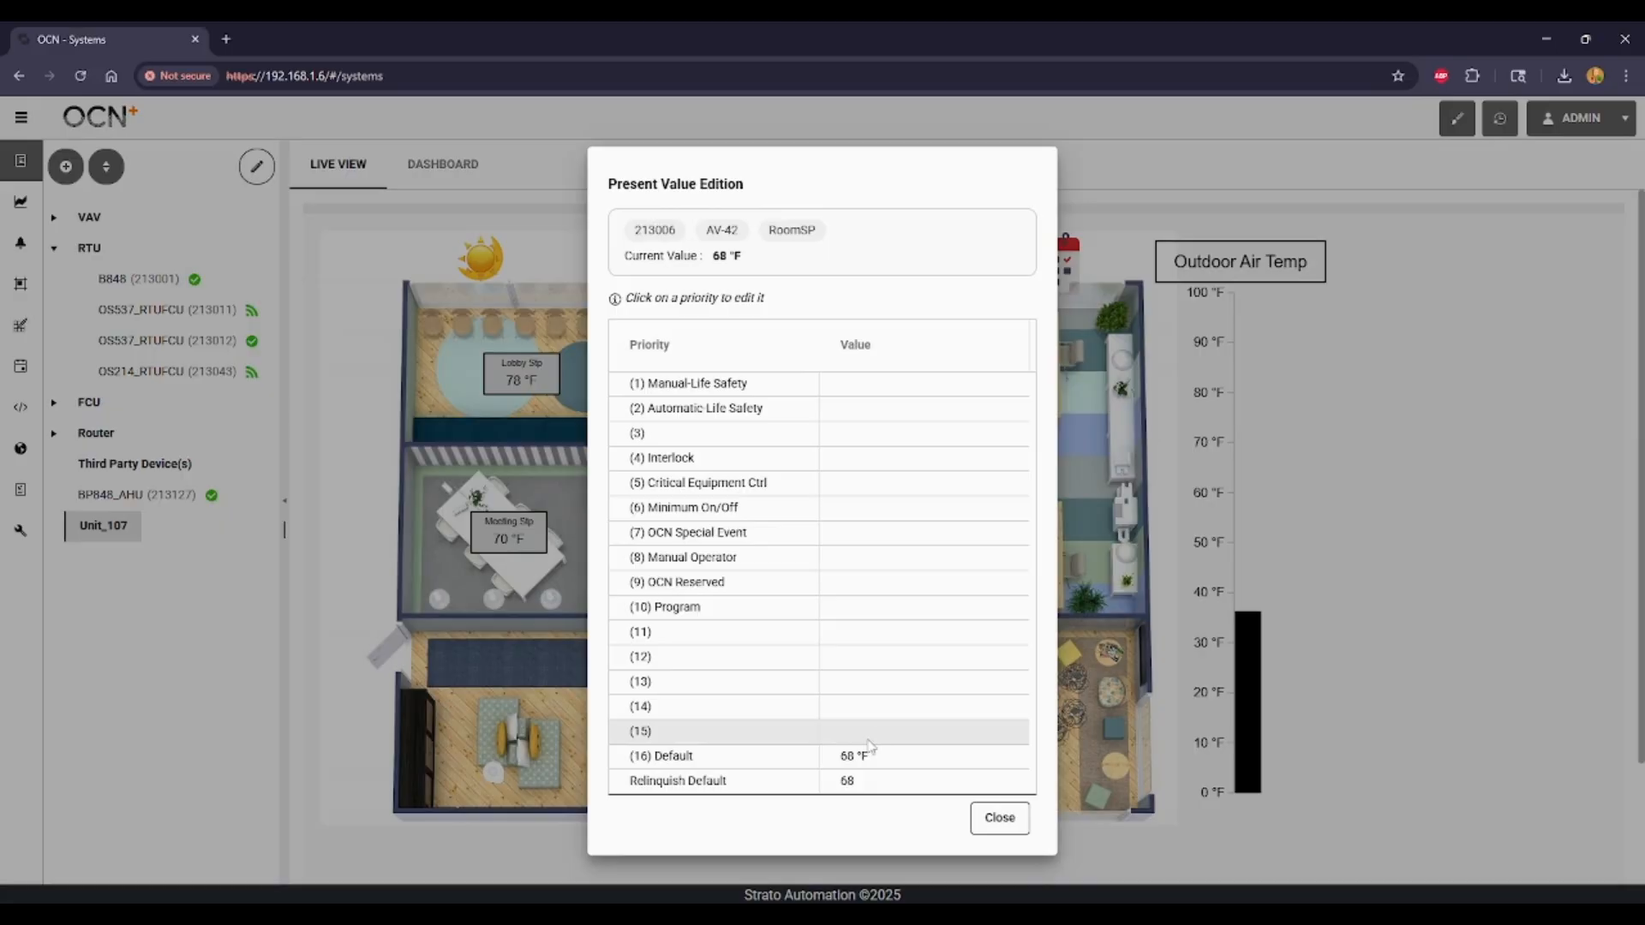
left_click(821, 756)
left_click(768, 534)
type("6")
left_click(957, 588)
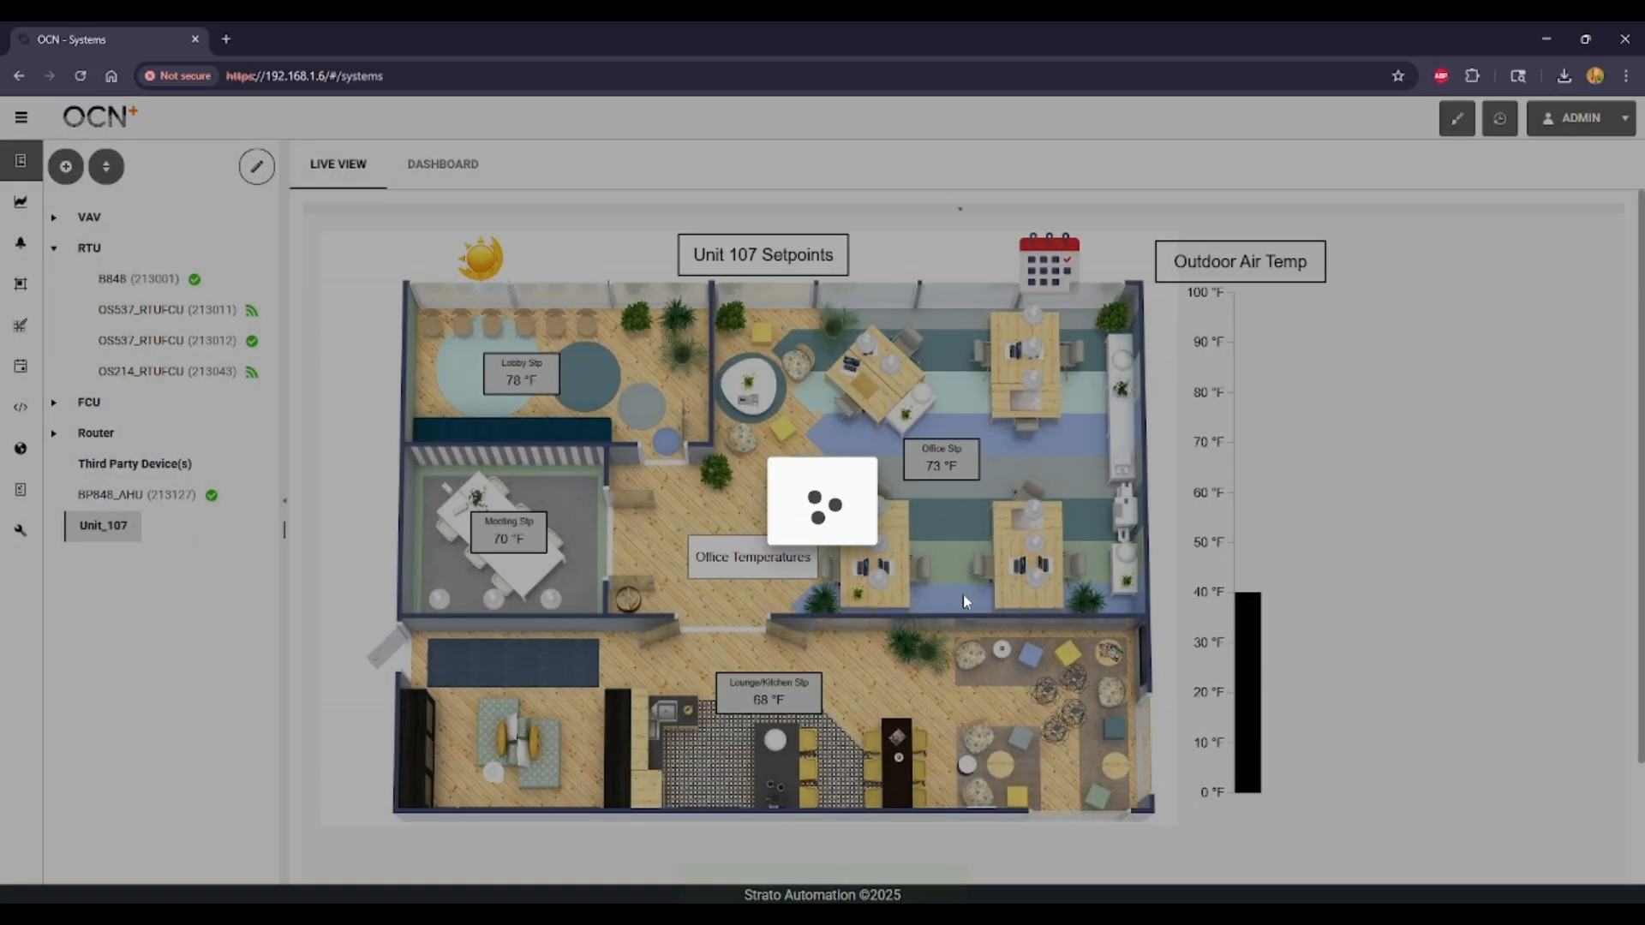
left_click(1022, 823)
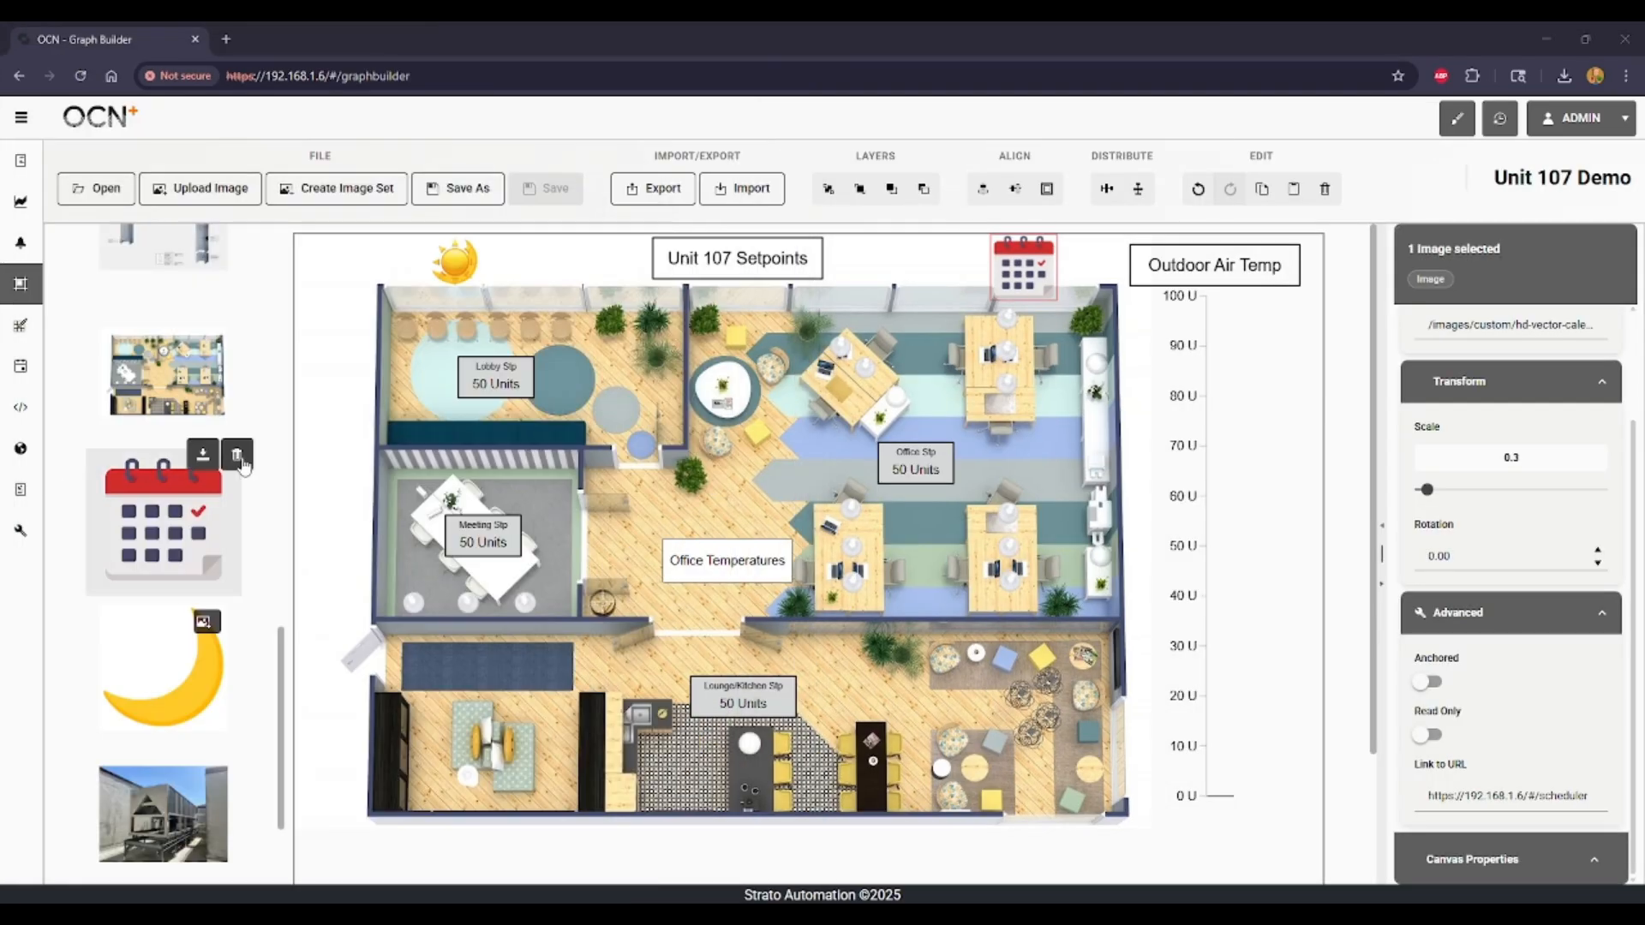
scroll(231, 485, "up", 2)
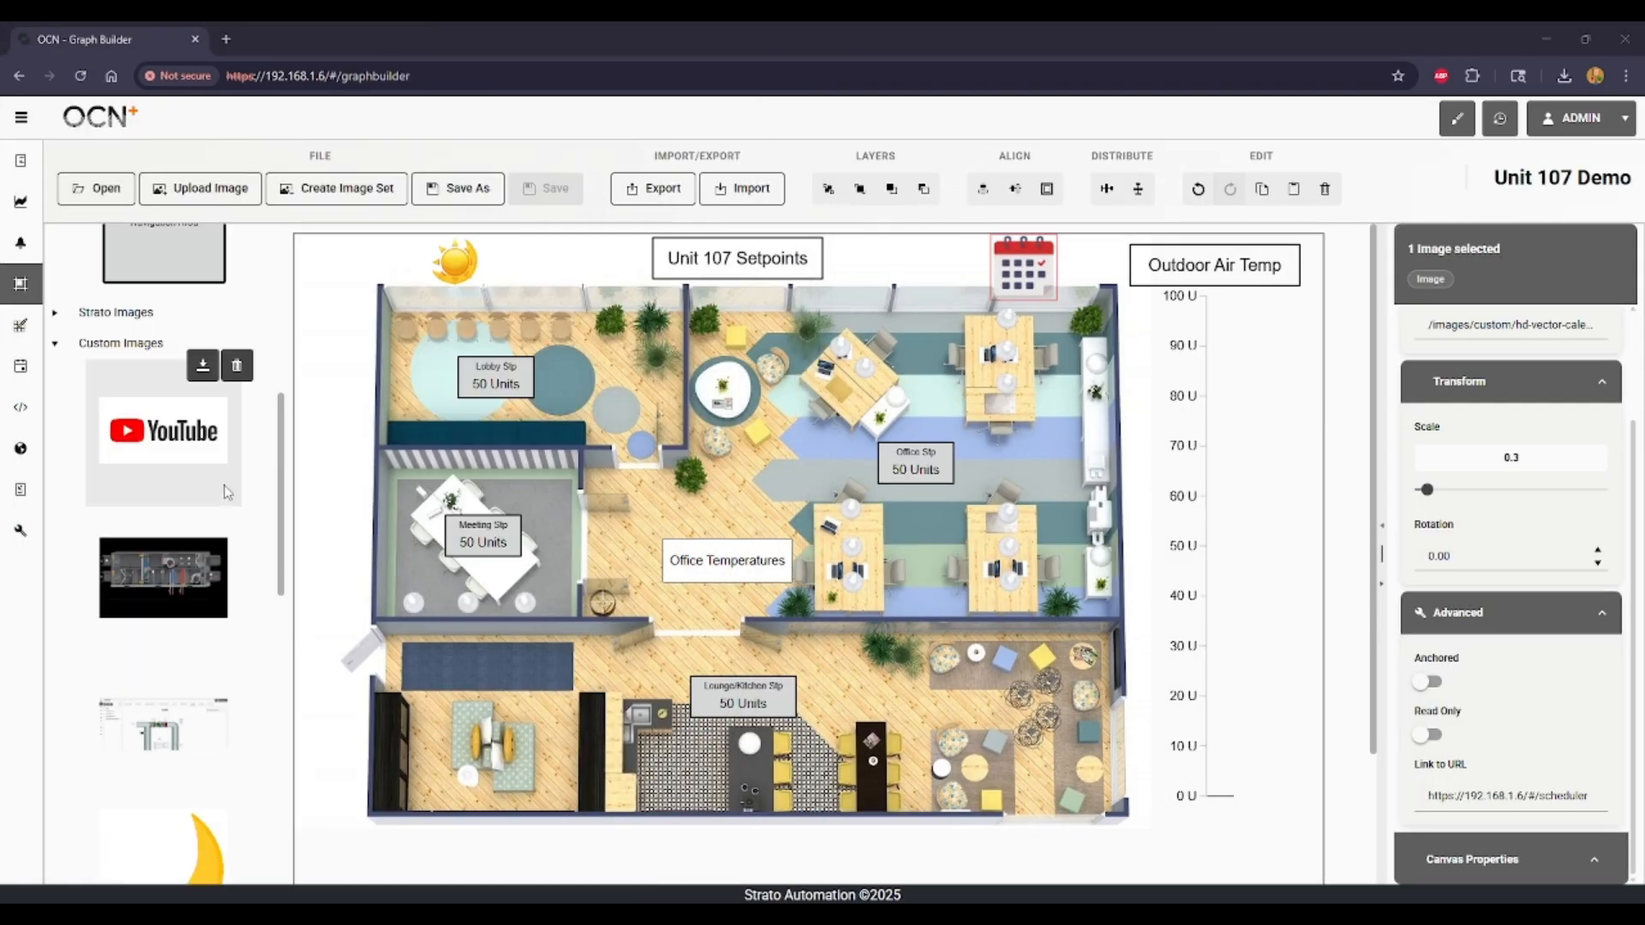
scroll(231, 485, "up", 7)
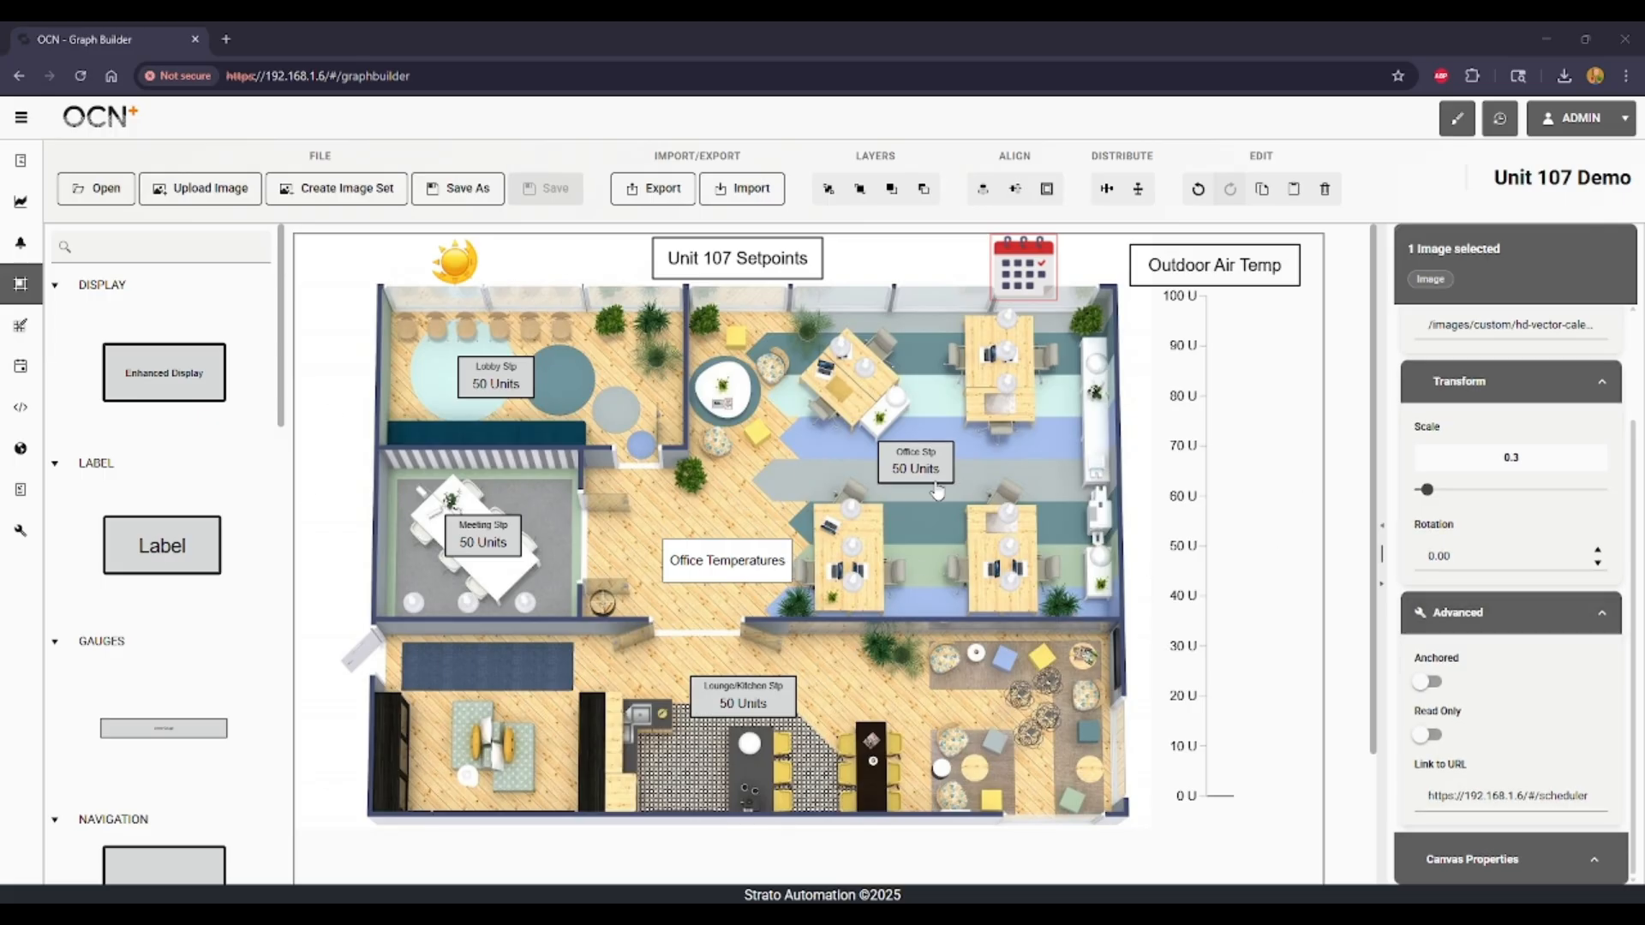
scroll(1508, 696, "up", 2)
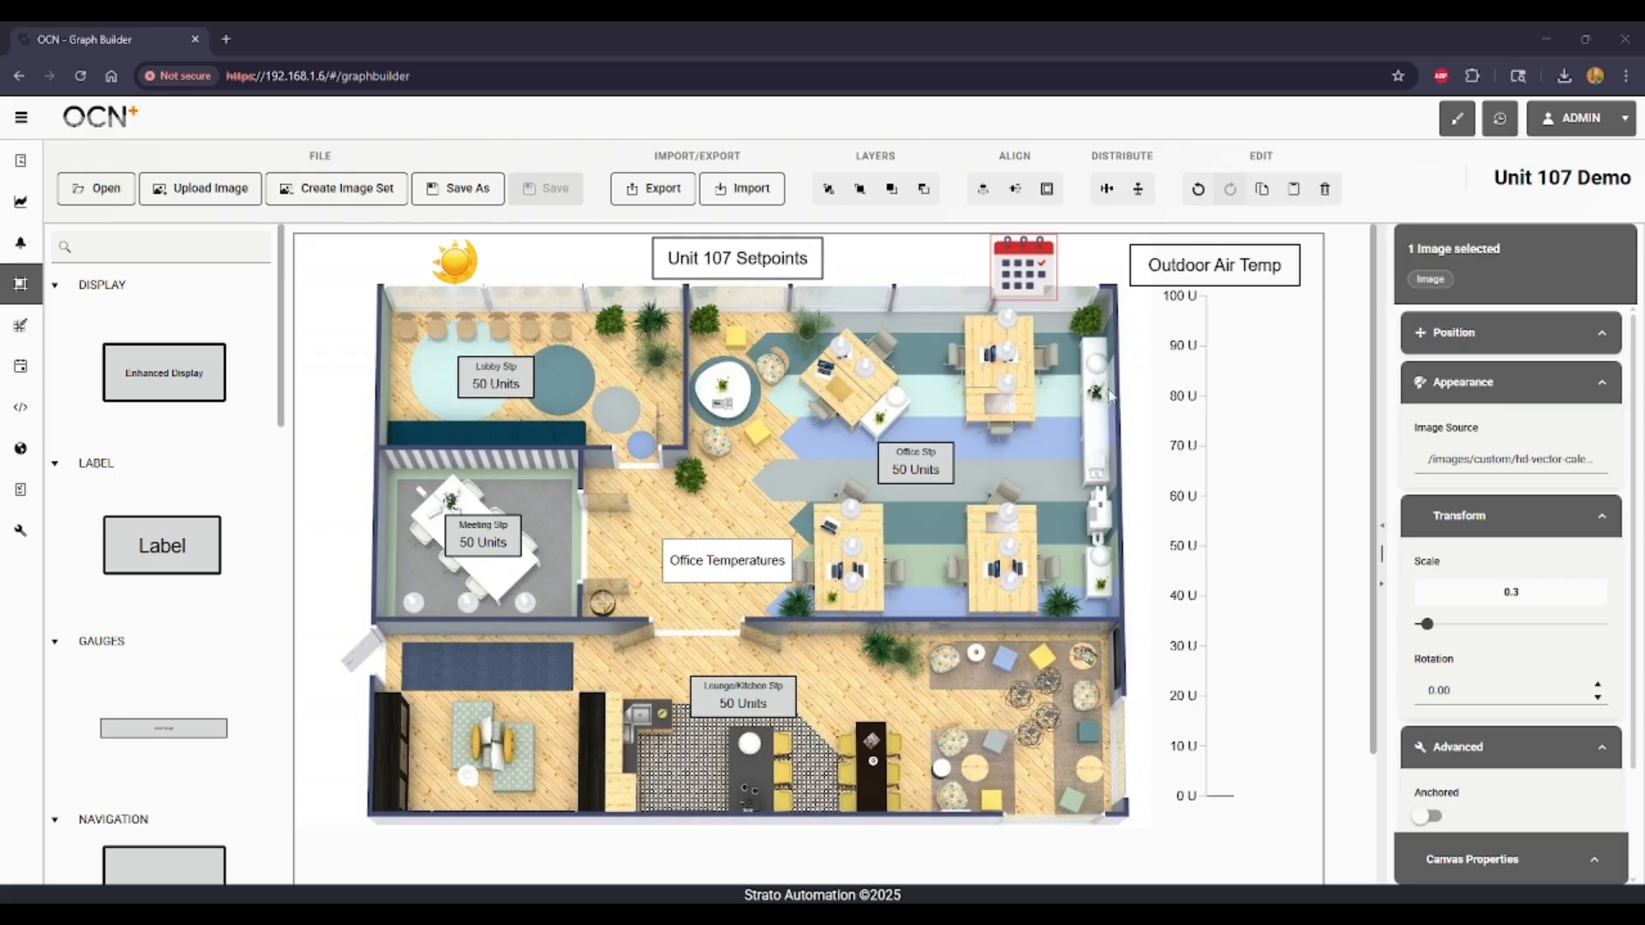
scroll(199, 506, "down", 2)
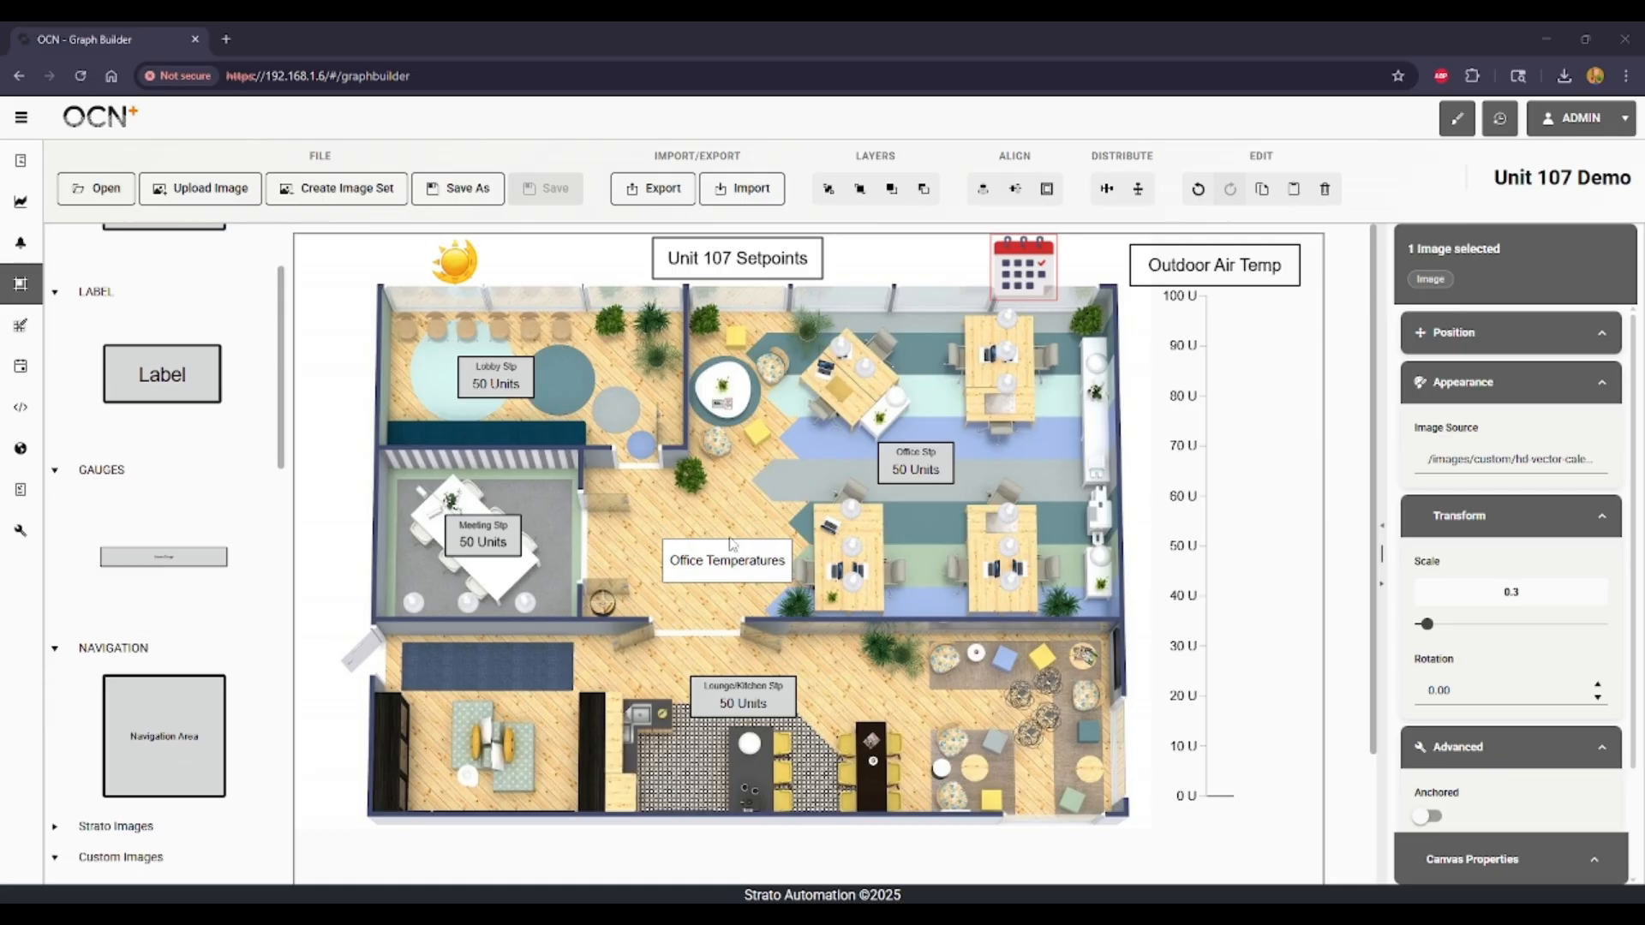
scroll(1549, 551, "down", 2)
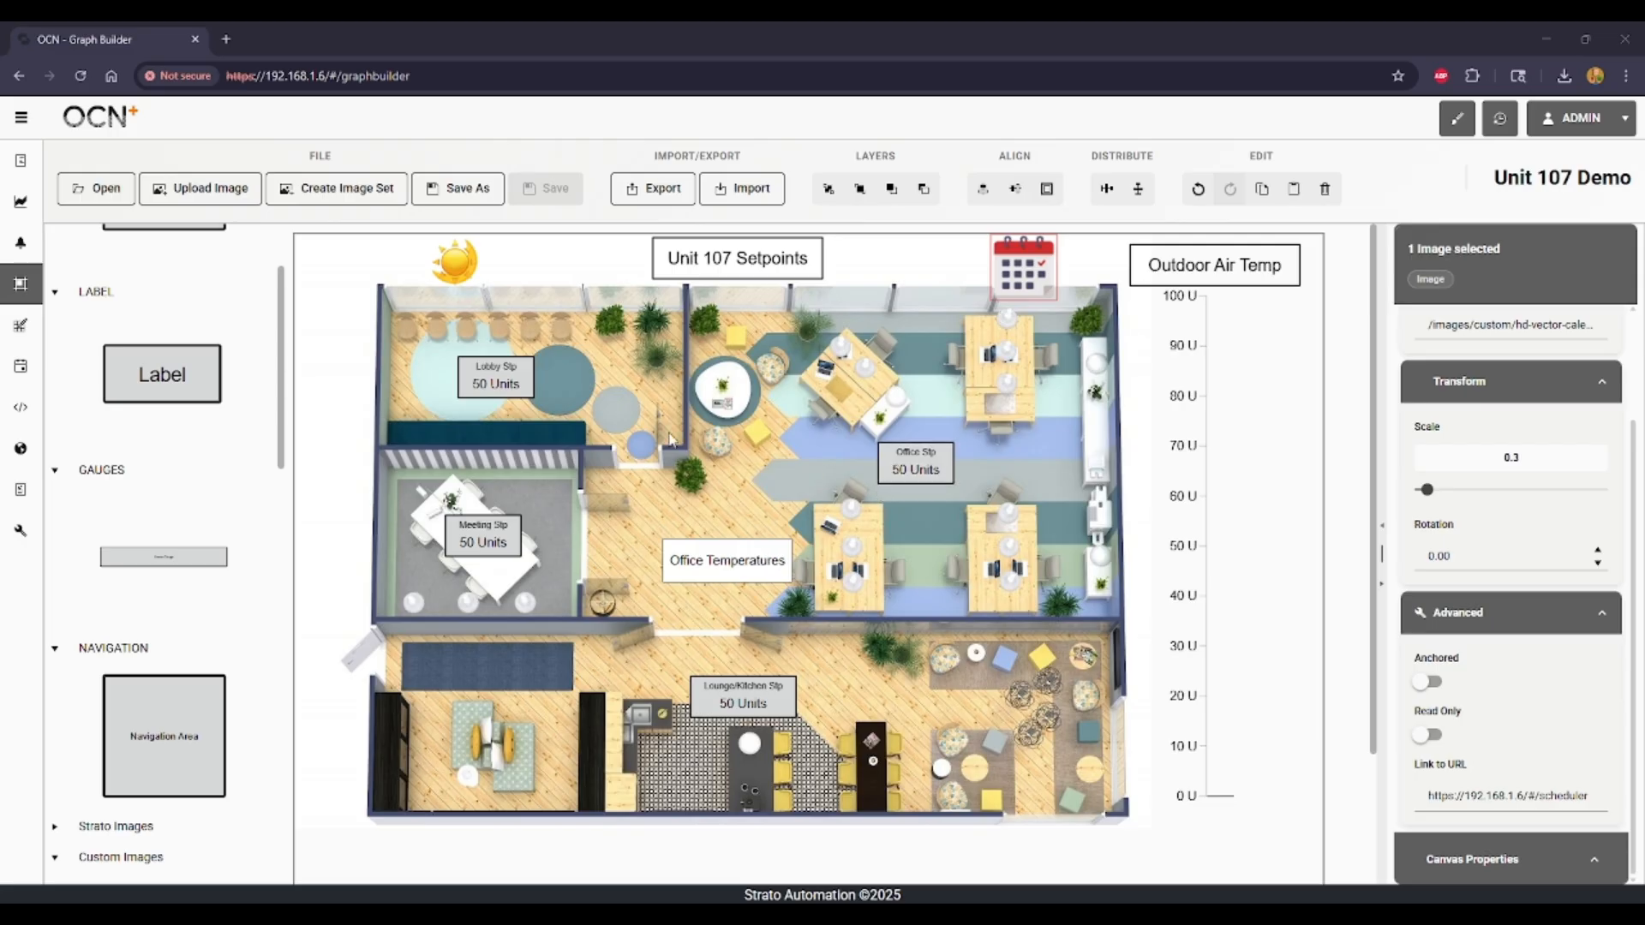
Step: Move the Lounge/Kitchen setpoint over near the kitchen's dining table, and select it together with the Office setpoint
left_click_drag(772, 705, 889, 703)
left_click(896, 471)
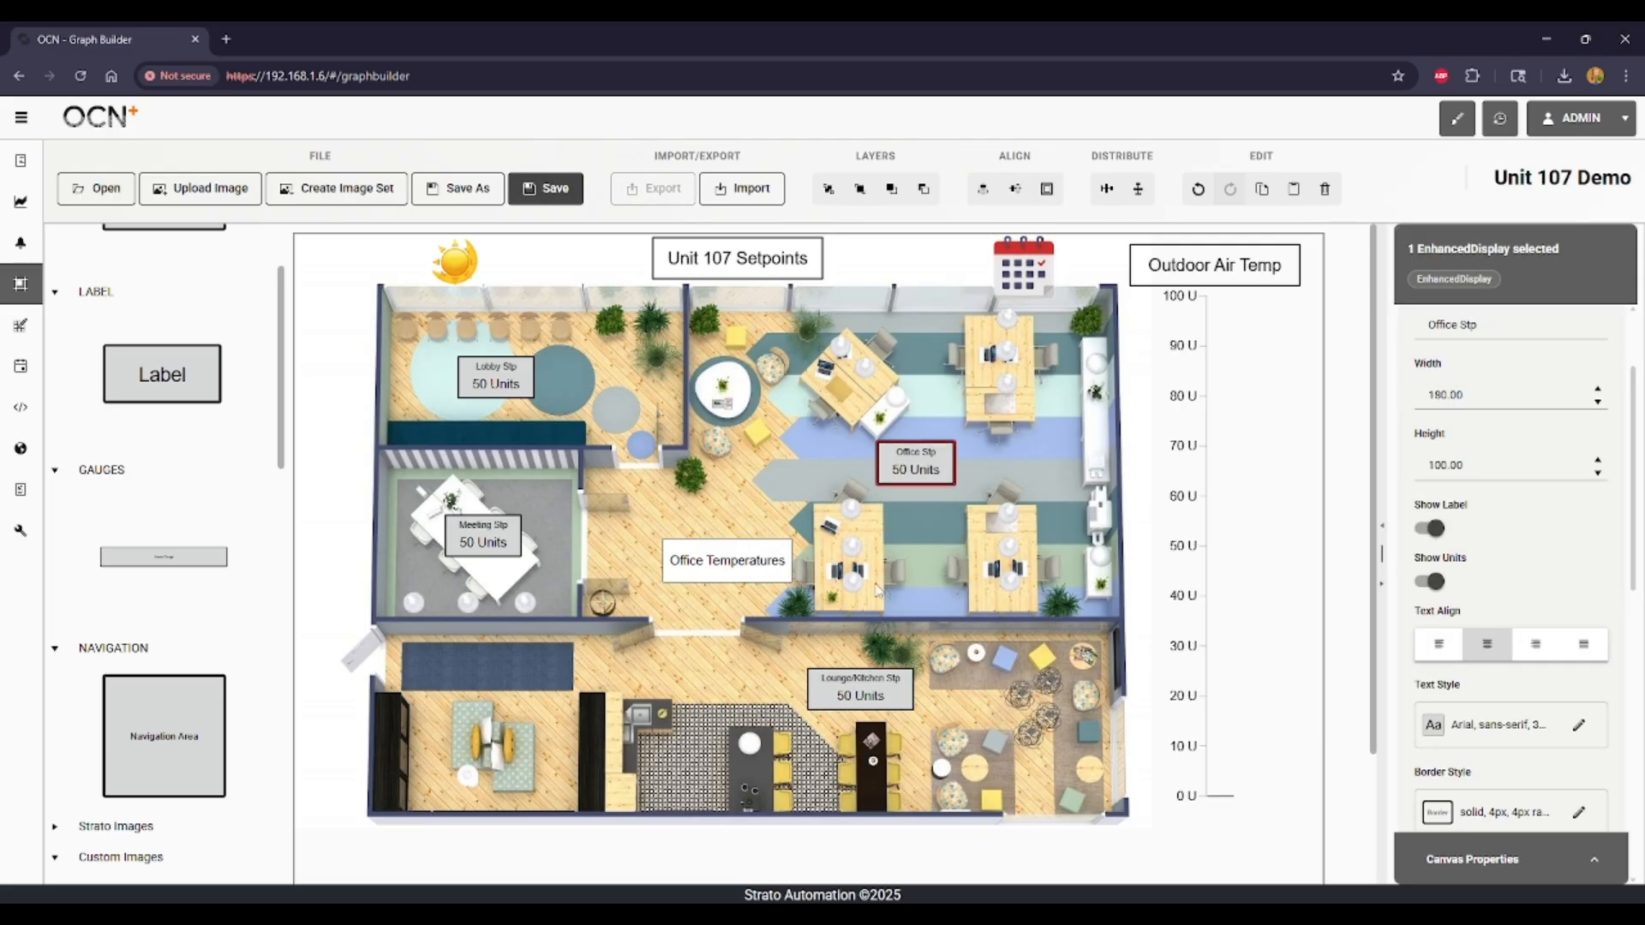
left_click(870, 690, "shift")
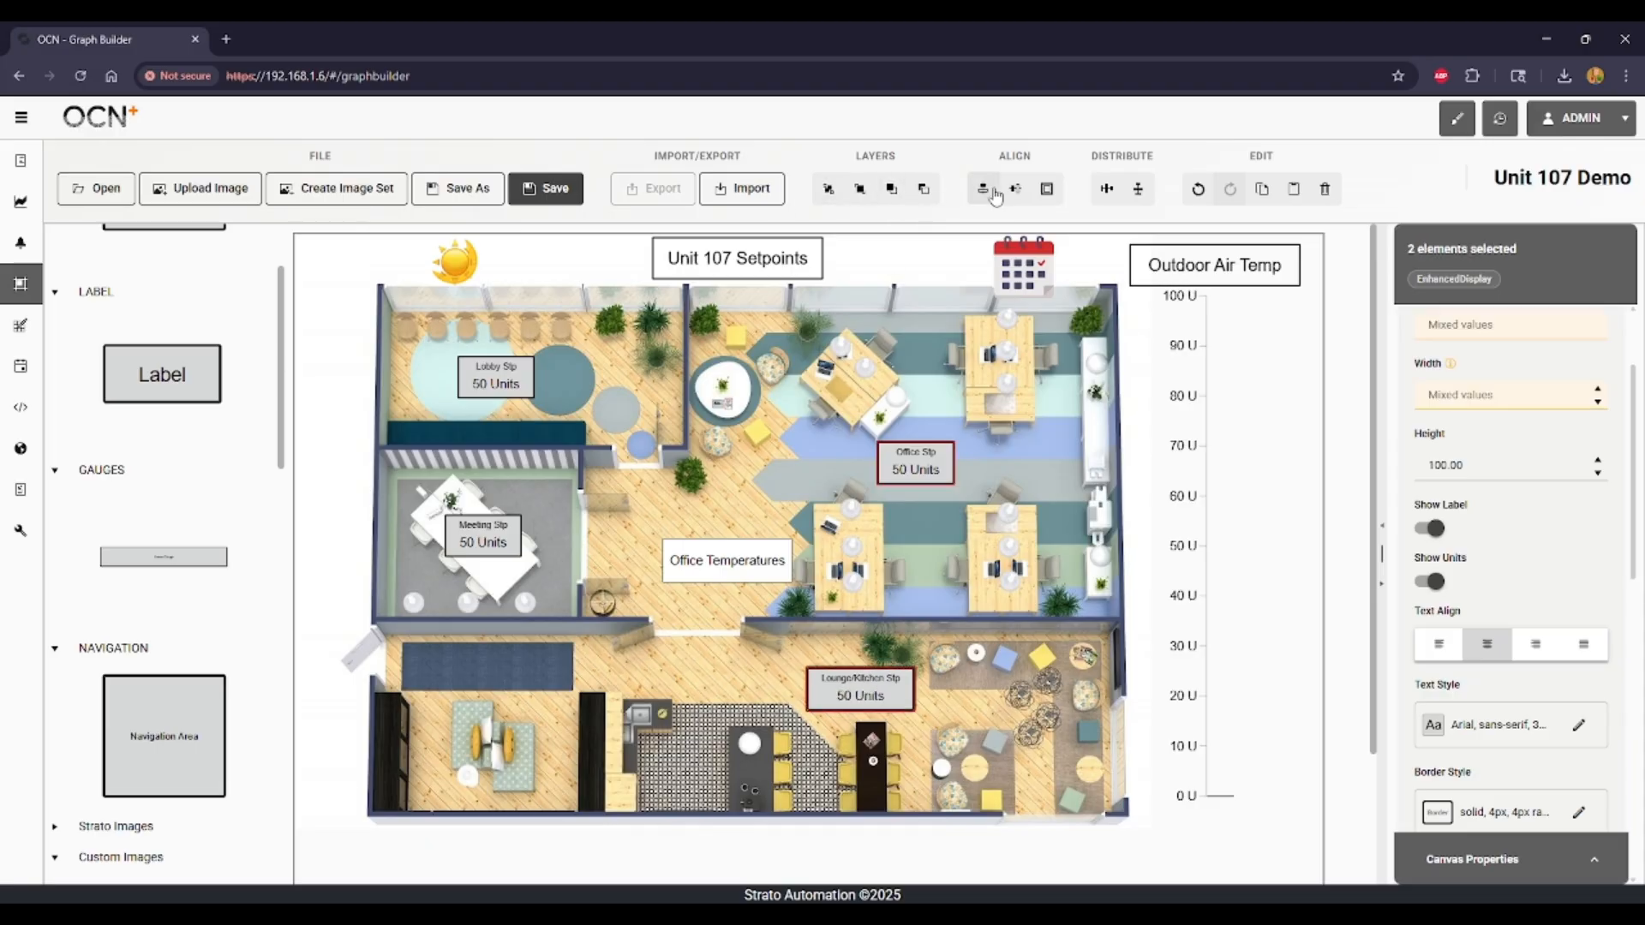
Step: Move the calendar image over the Office setpoint, layer it behind the setpoint, and reposition it just above
left_click(887, 193)
left_click_drag(1022, 273, 904, 459)
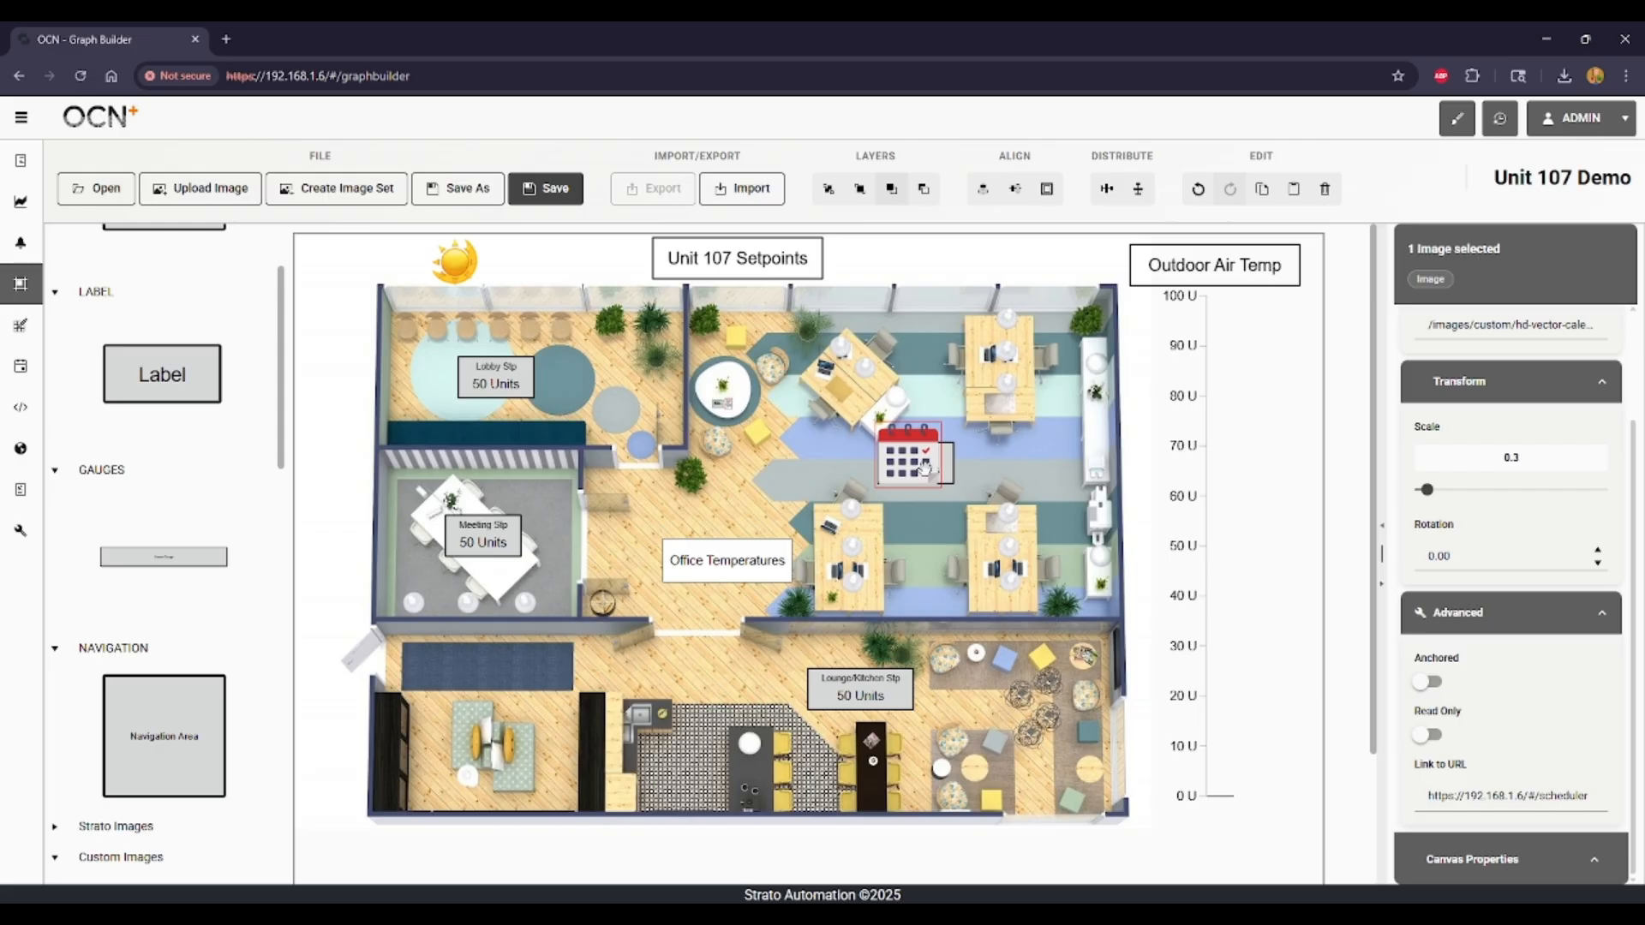
left_click(829, 190)
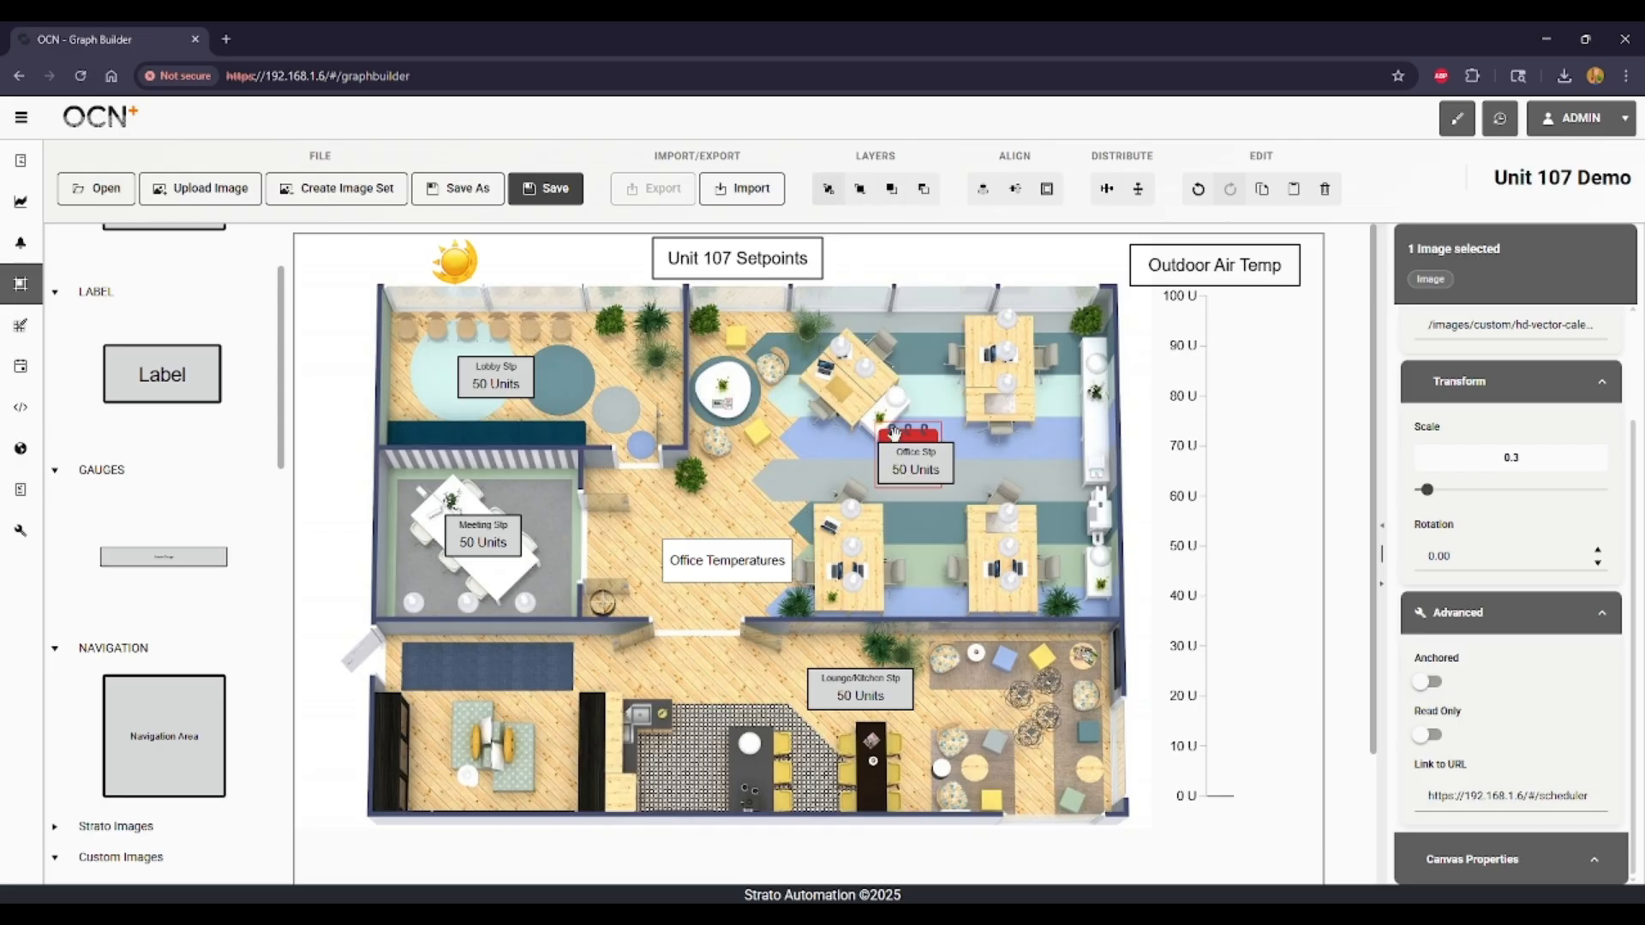
left_click_drag(924, 428, 928, 386)
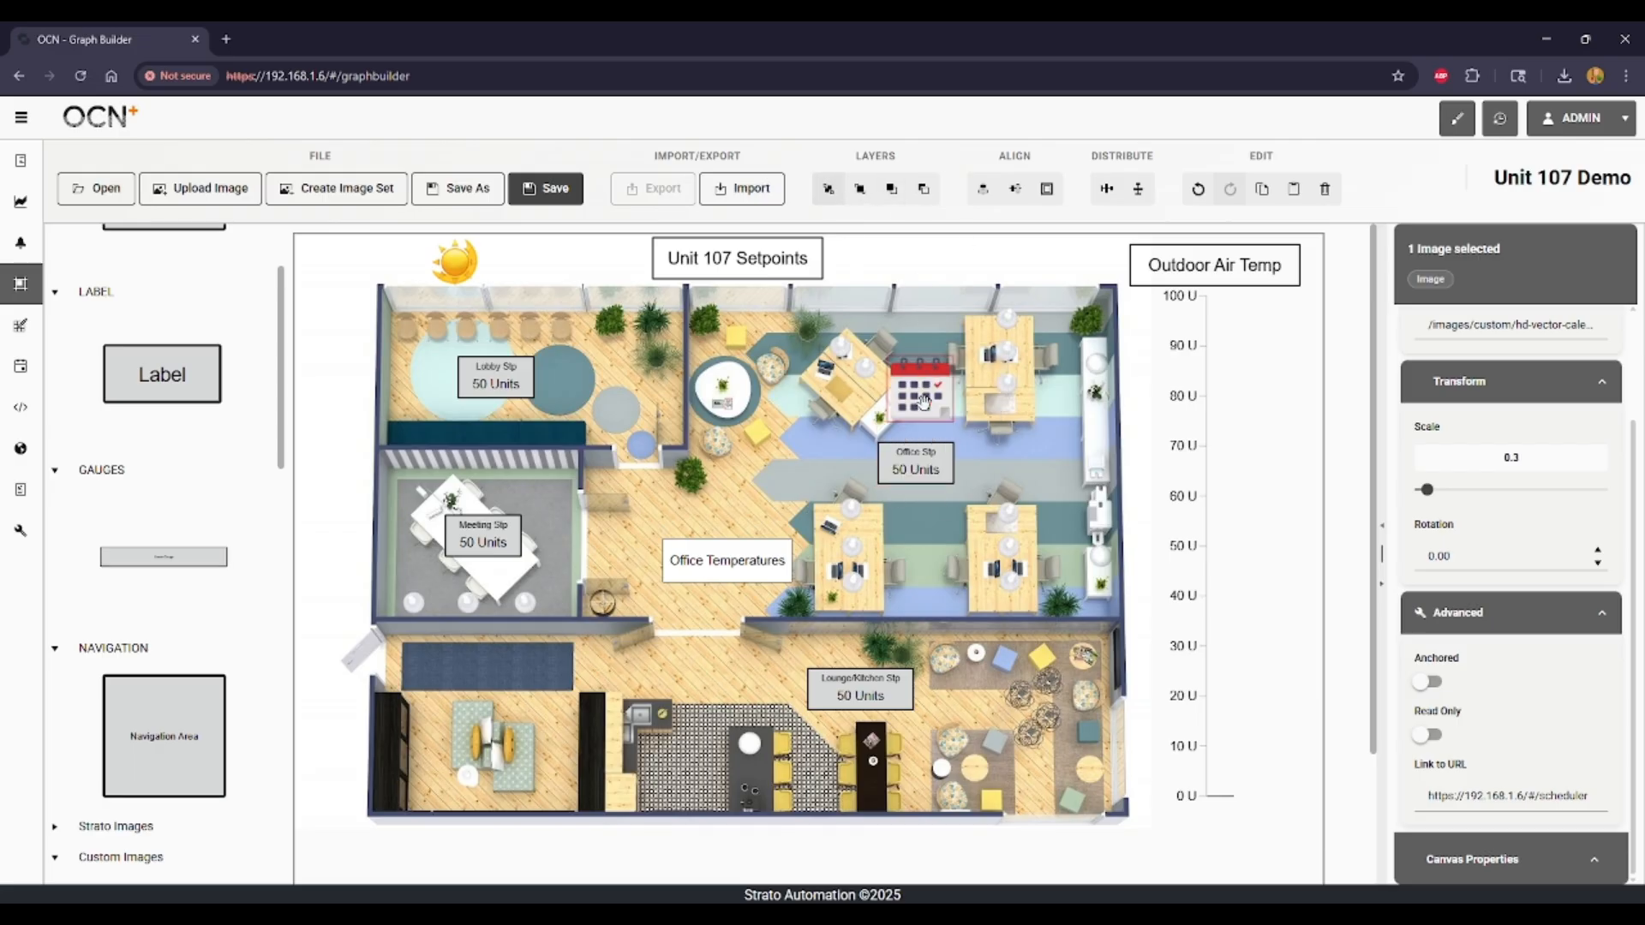
Step: Select the calendar image with the Office and Lounge/Kitchen setpoints, and align all three to a common centre on both axes
left_click(902, 695, "ctrl")
left_click(904, 471, "ctrl")
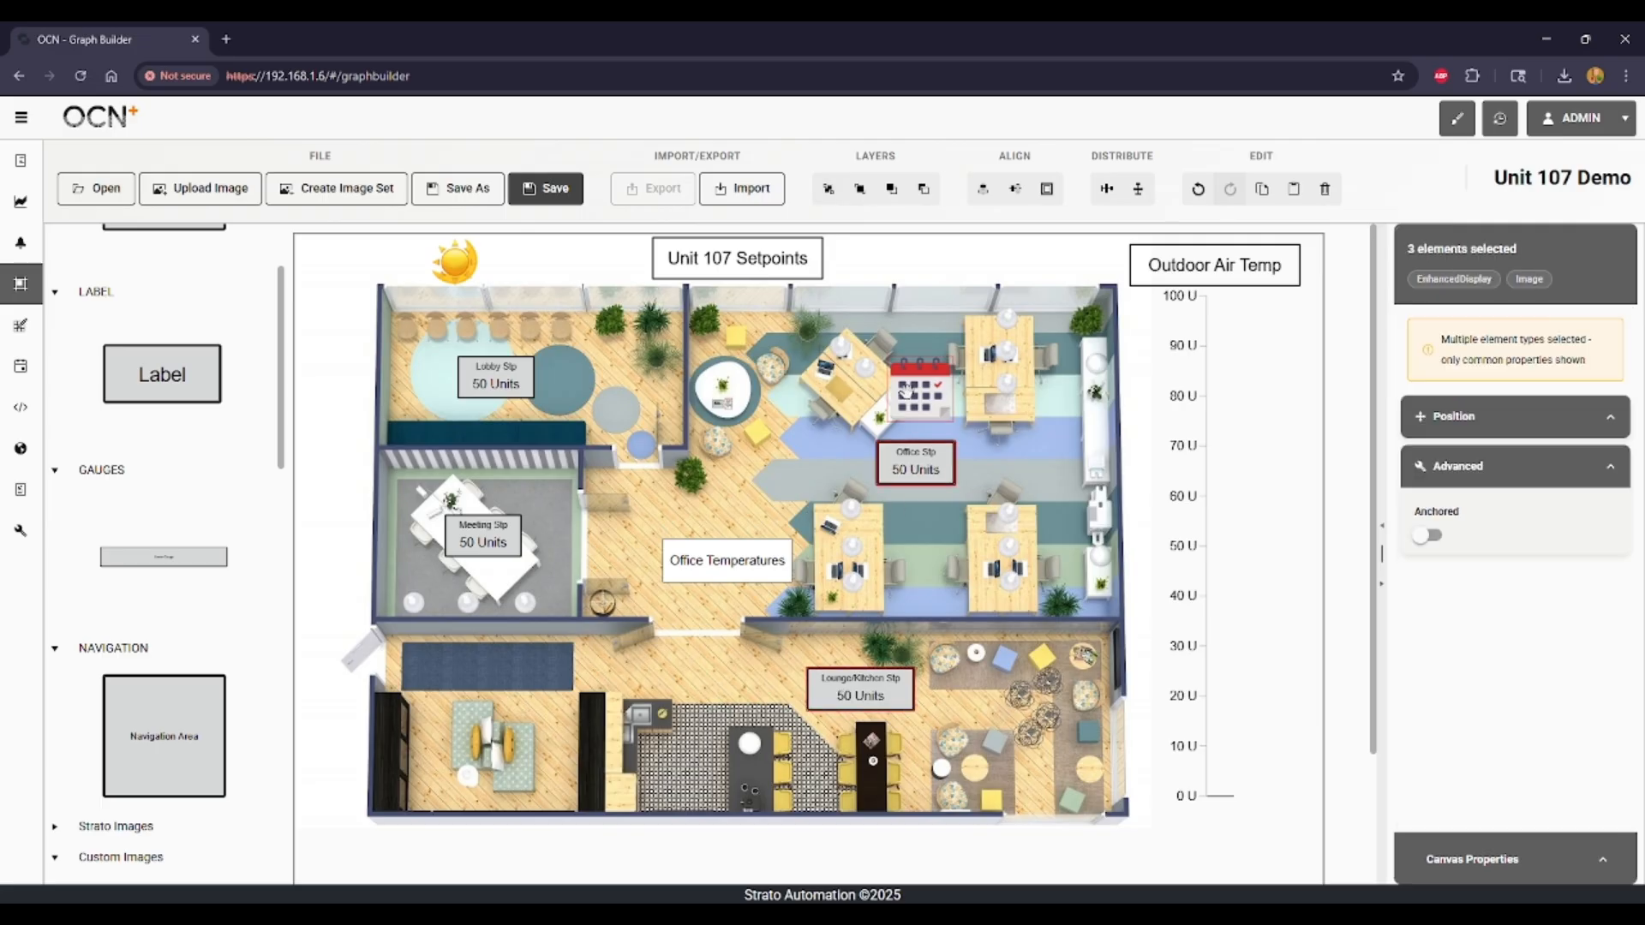
left_click(907, 393, "ctrl")
left_click(915, 399, "ctrl")
left_click(1047, 188)
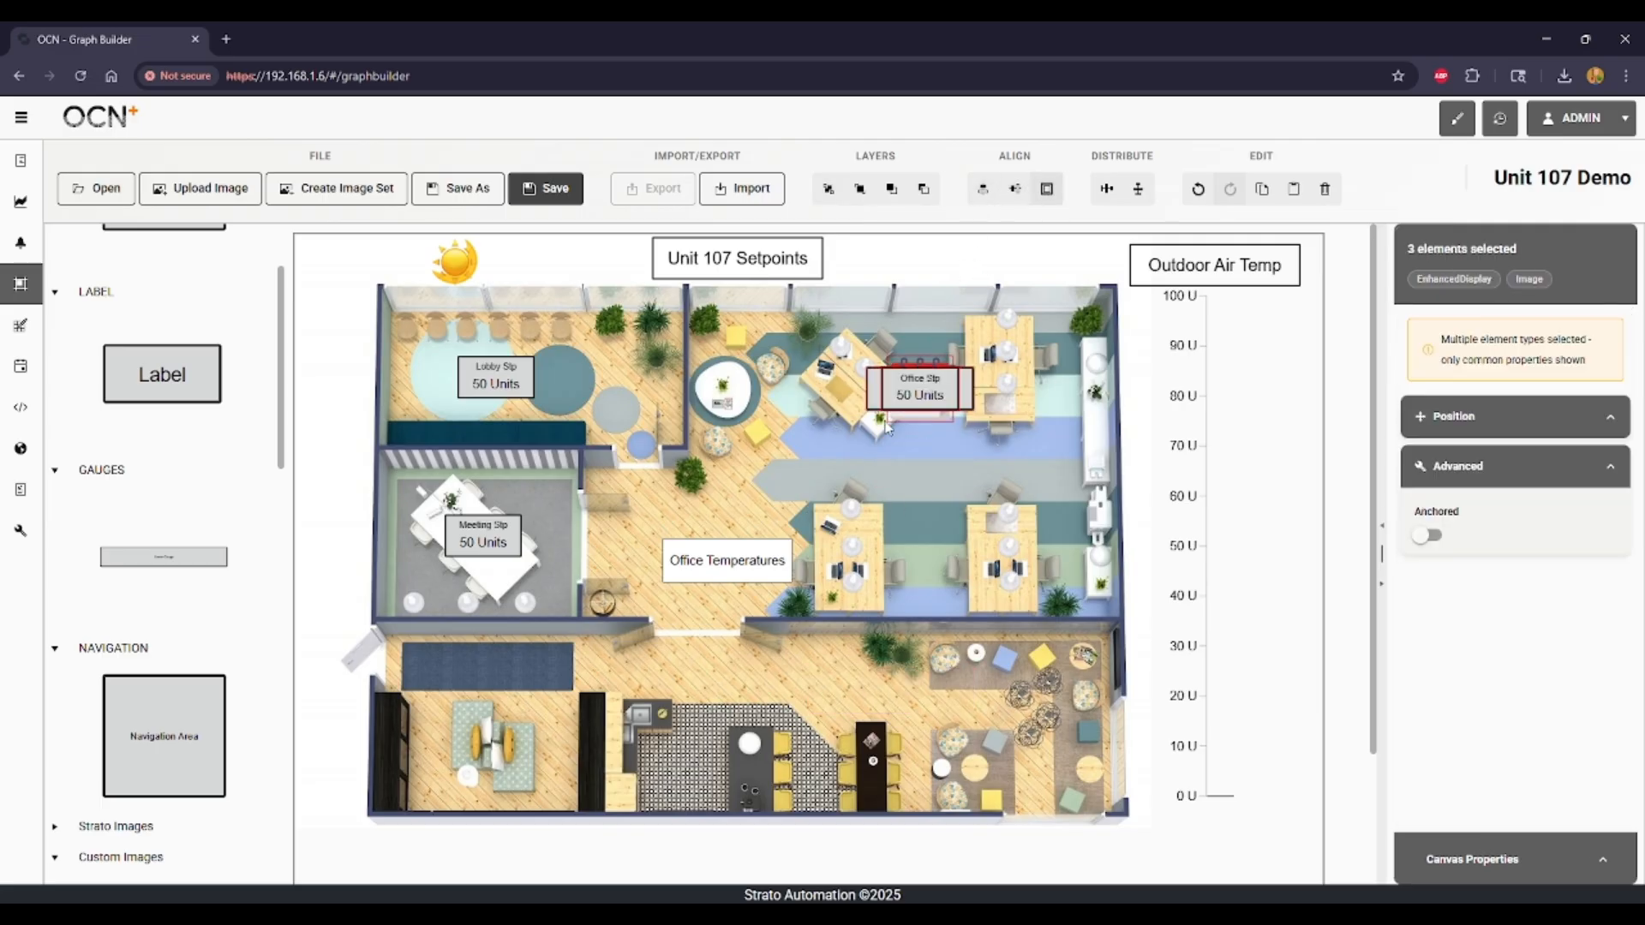
Step: Move the three stacked elements to the office's lower-right desks and distribute them vertically and horizontally
left_click_drag(911, 398, 976, 526)
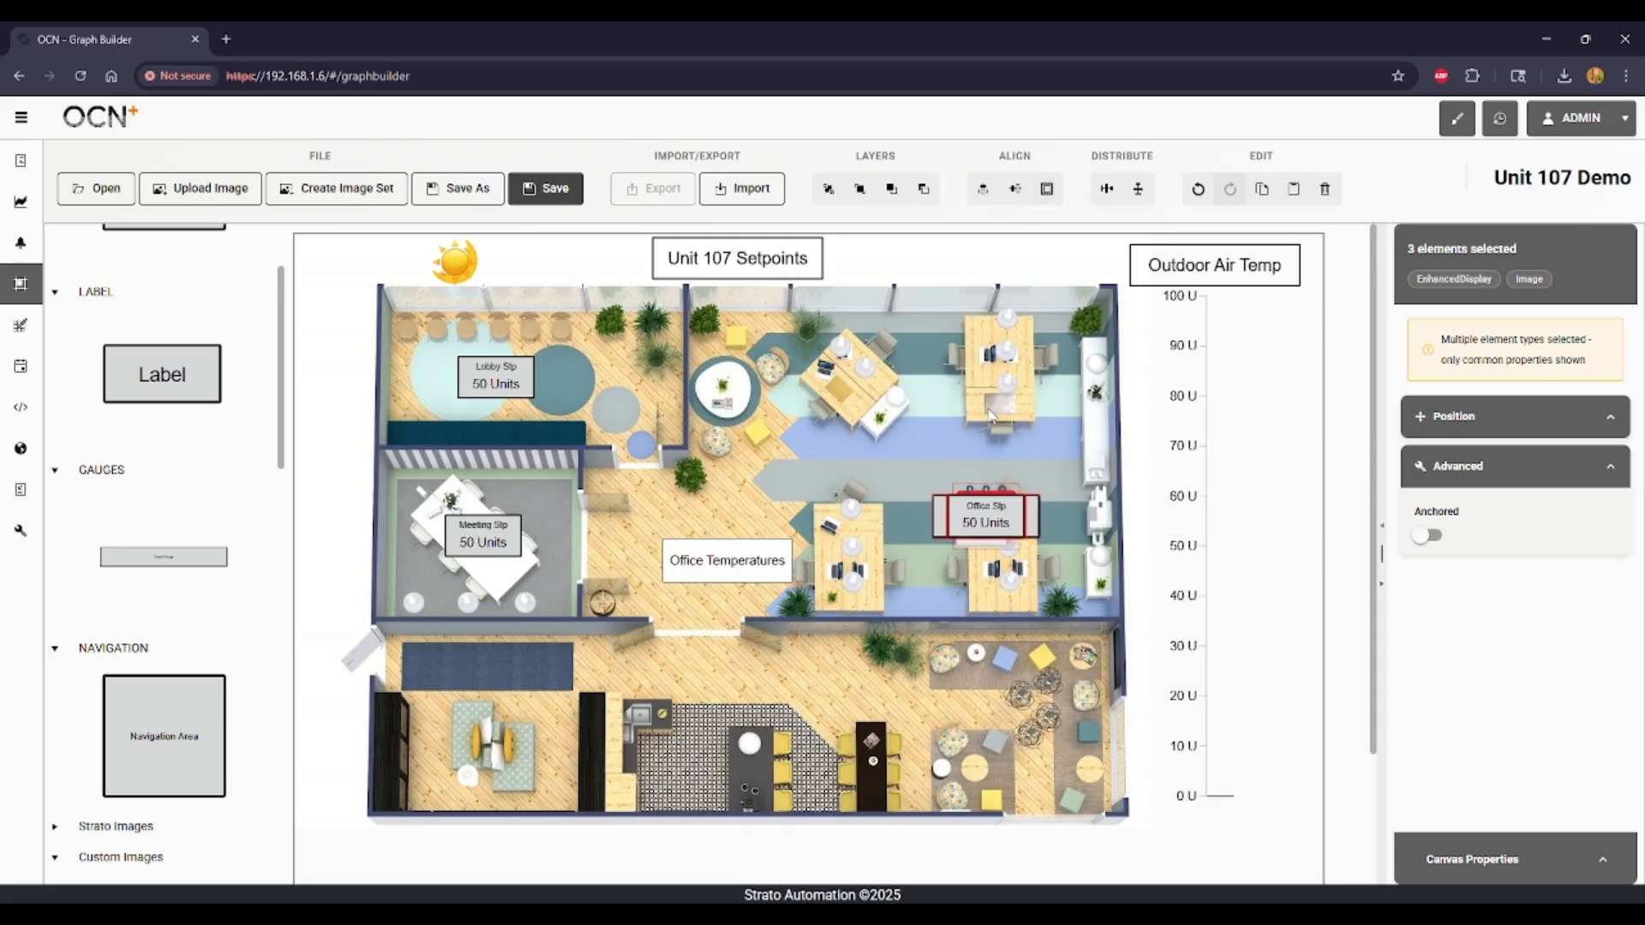
left_click(1139, 189)
left_click(1107, 189)
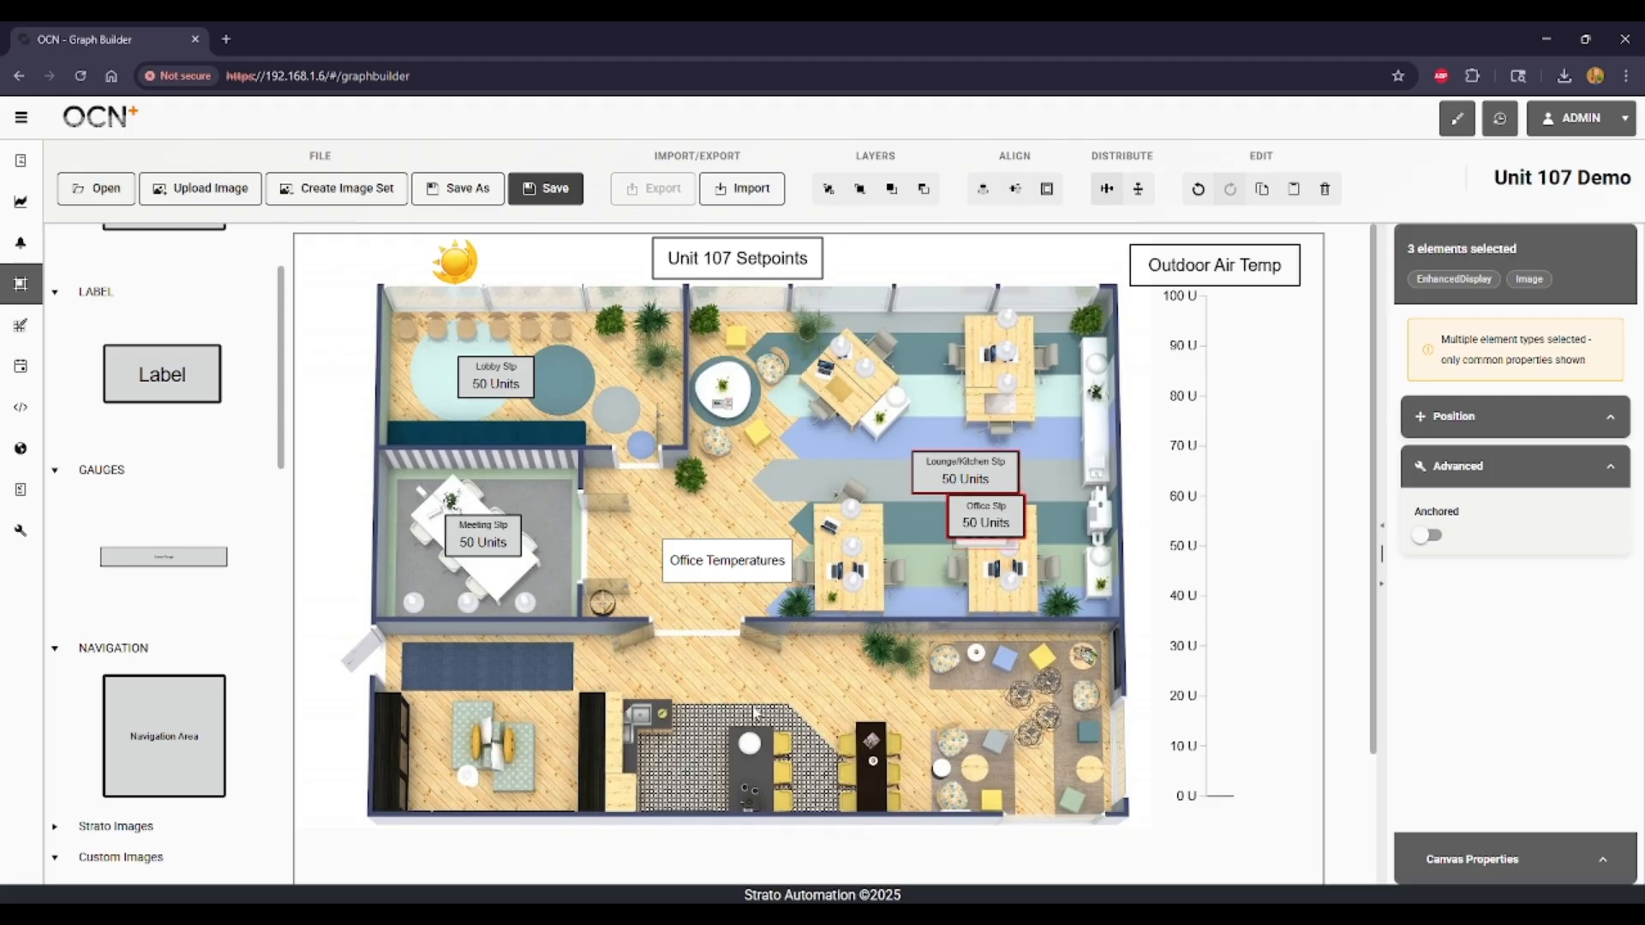